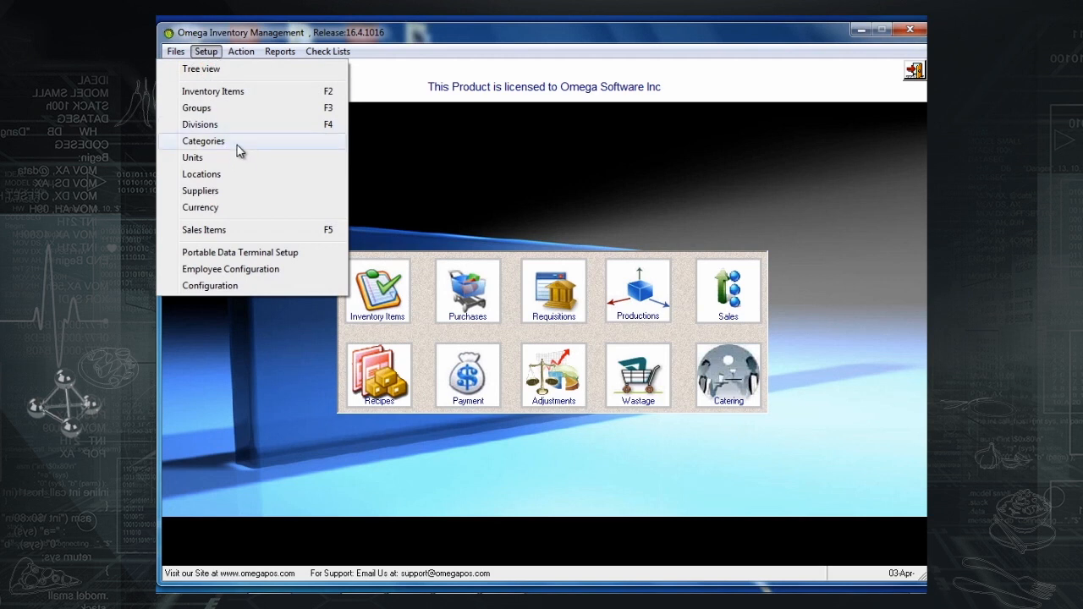
Review the existing locations, and add and save a location named "bar" under the OMEGA SOFTWARE INC branch.
click(239, 176)
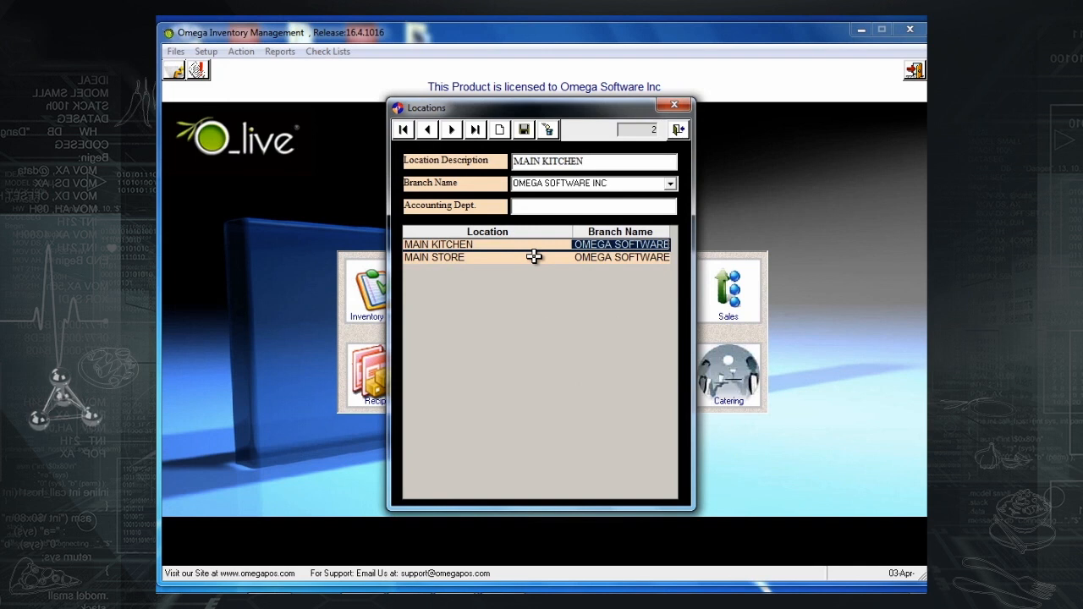
click(534, 257)
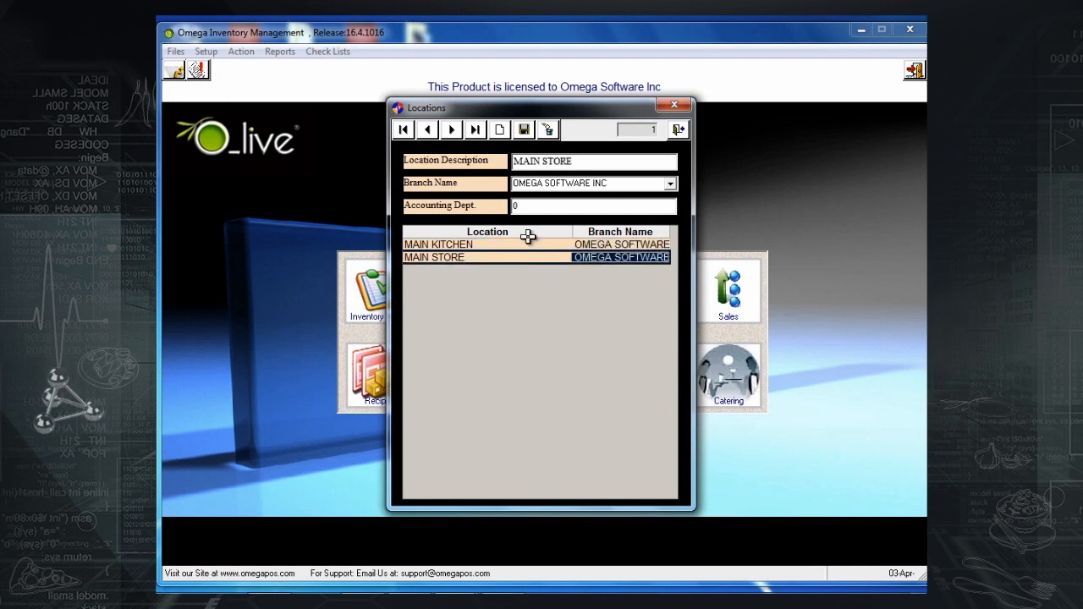
click(527, 244)
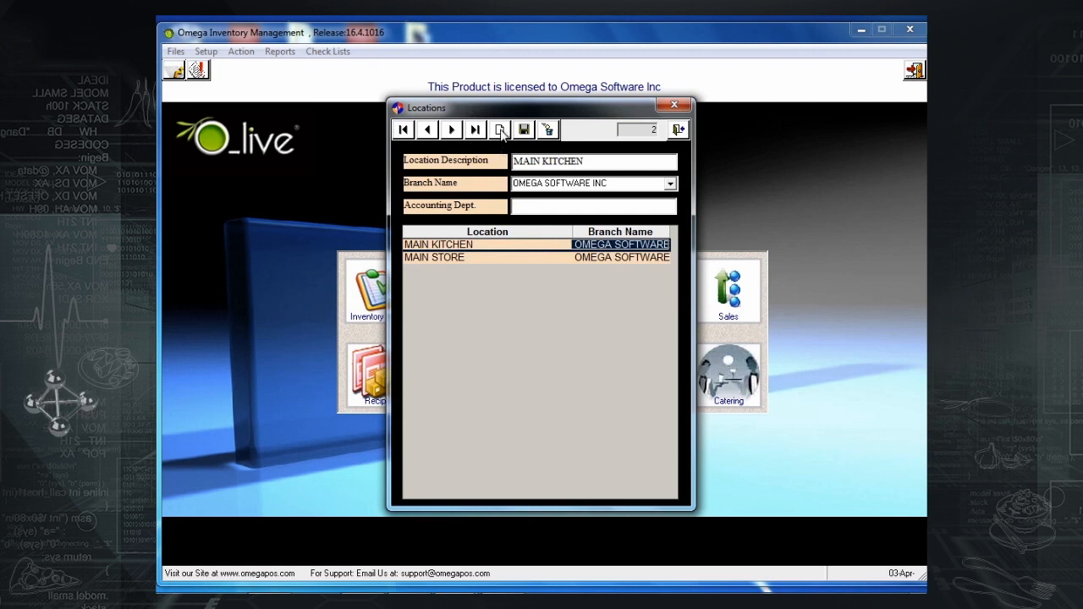
click(500, 129)
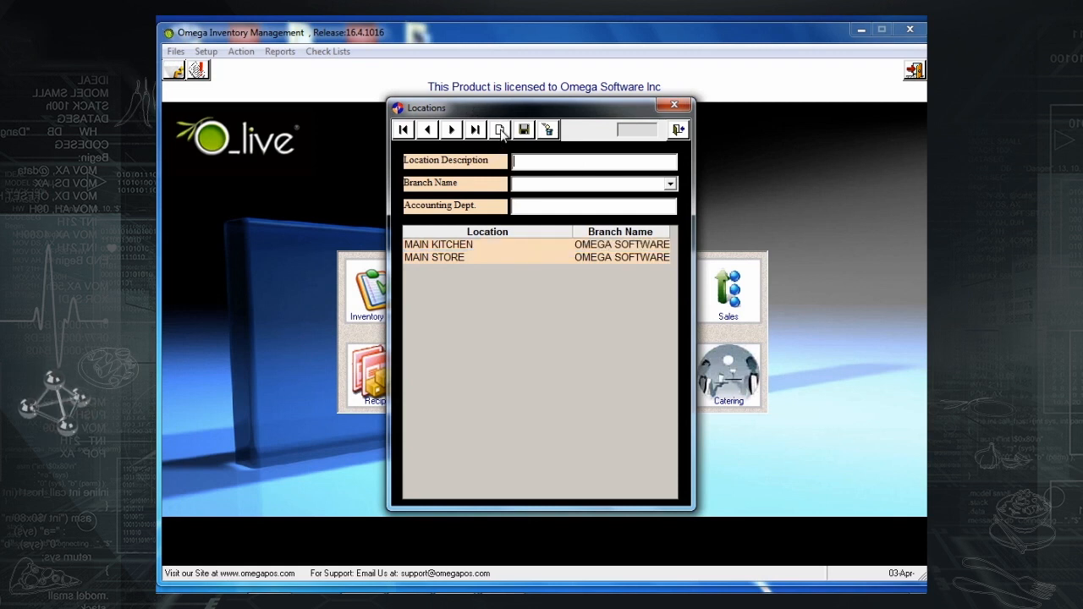
text(bar)
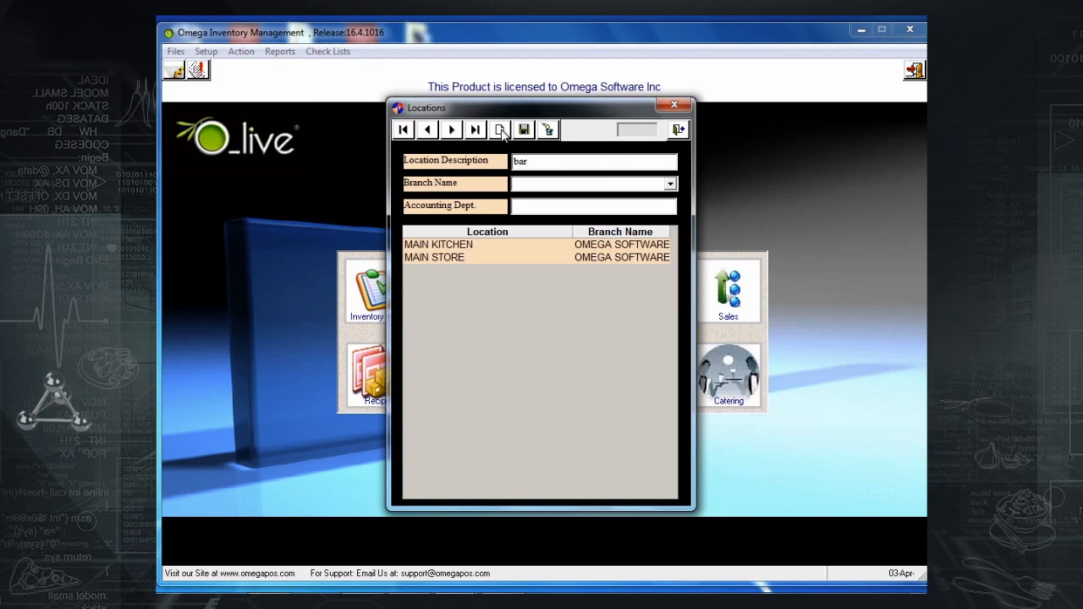
click(669, 184)
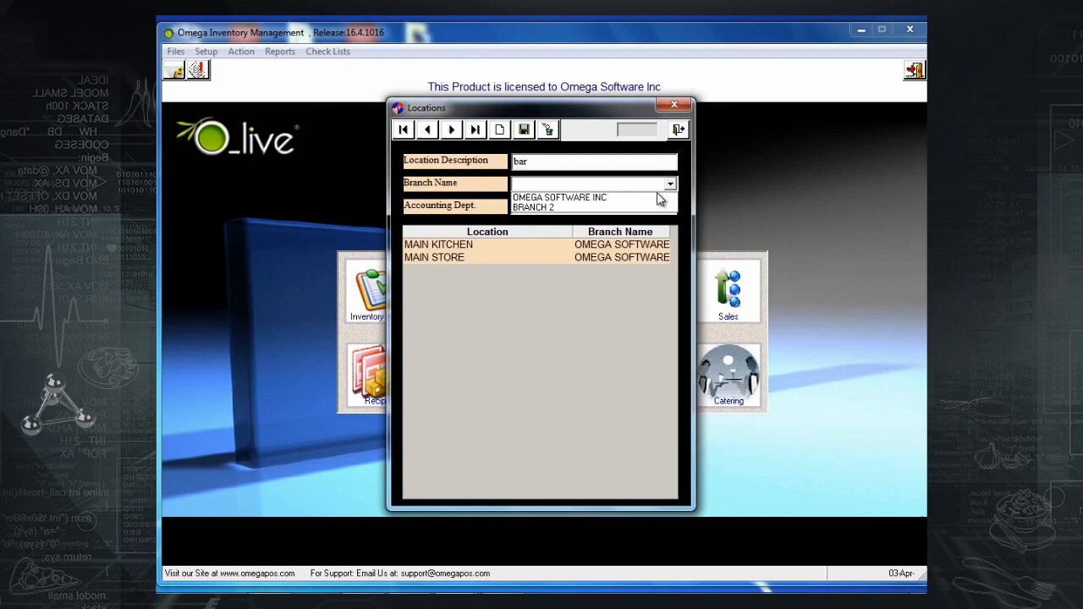
click(655, 197)
click(528, 128)
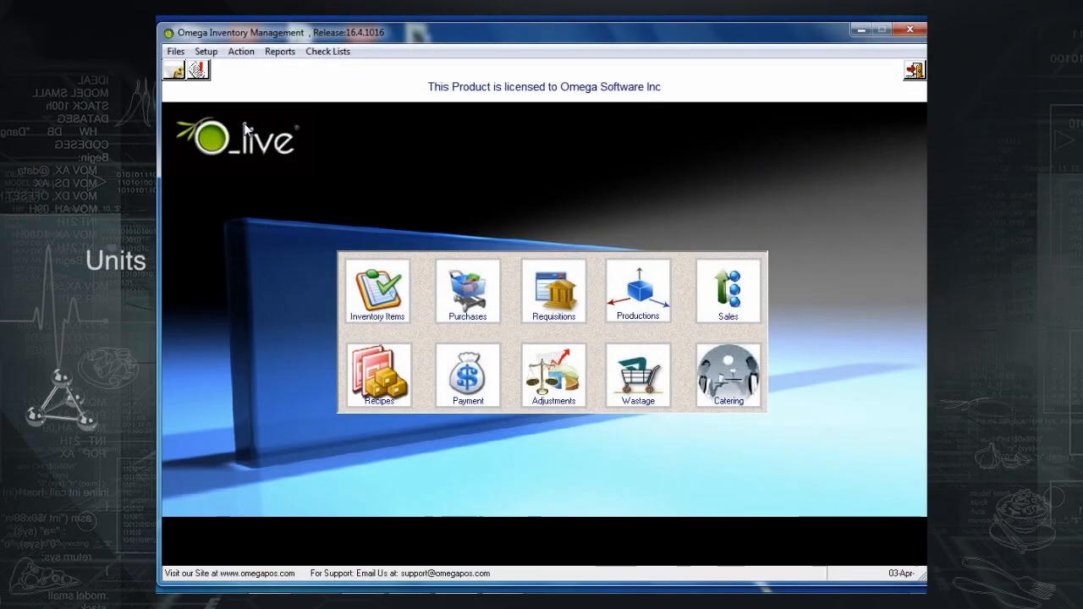
Review the list of existing inventory units, and add and save a new unit named "L".
click(205, 51)
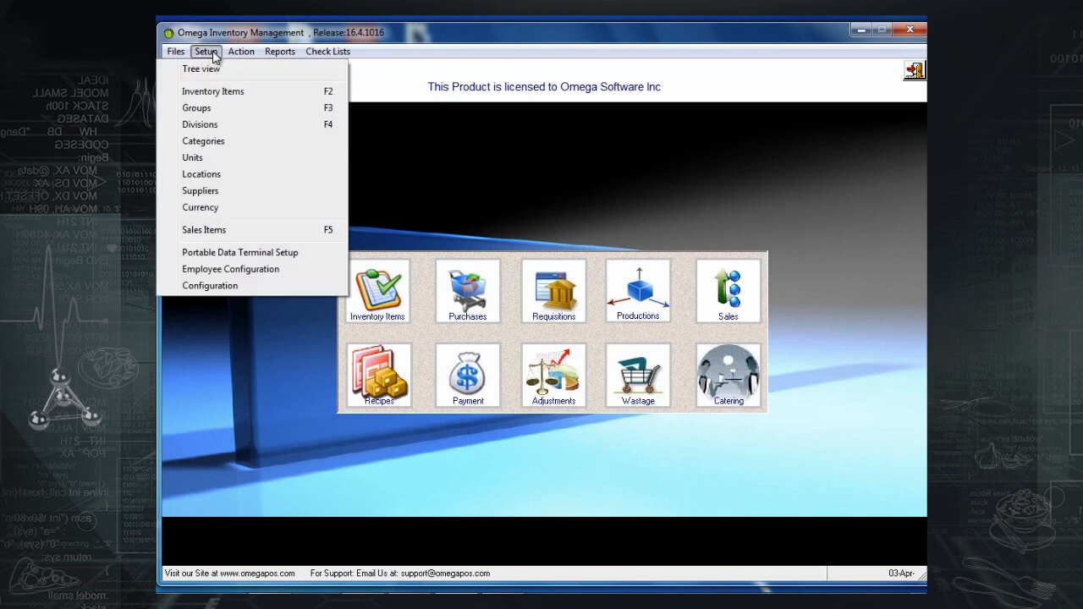
click(217, 159)
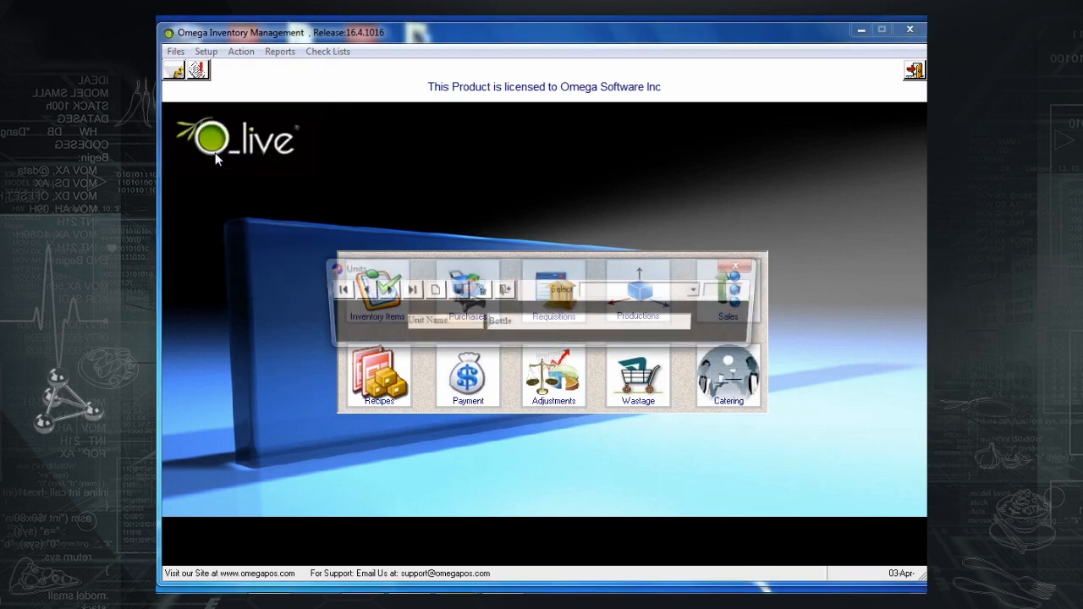
click(699, 290)
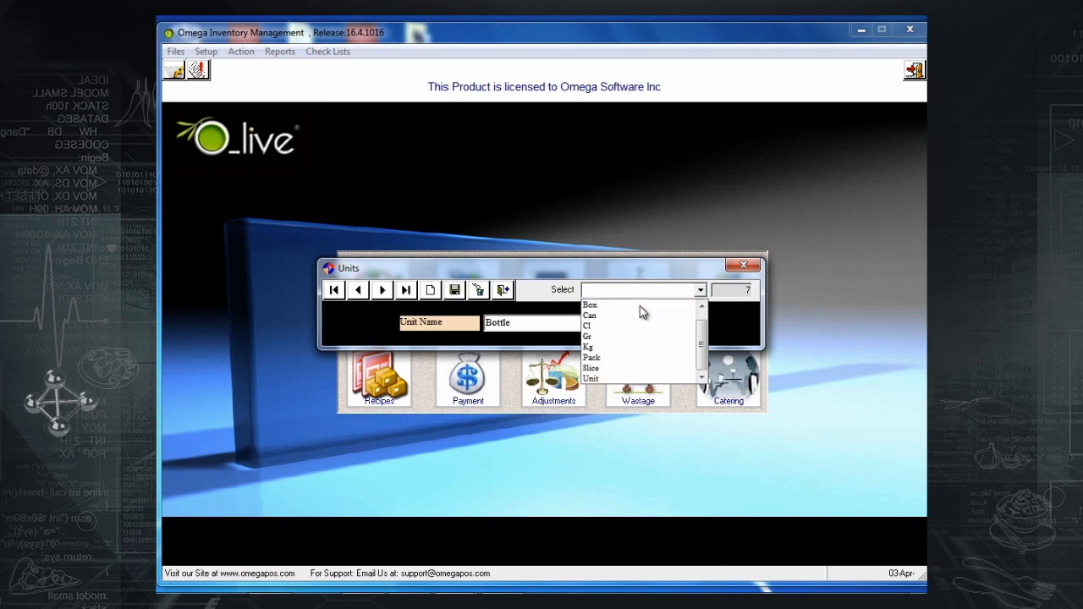
click(615, 293)
click(616, 294)
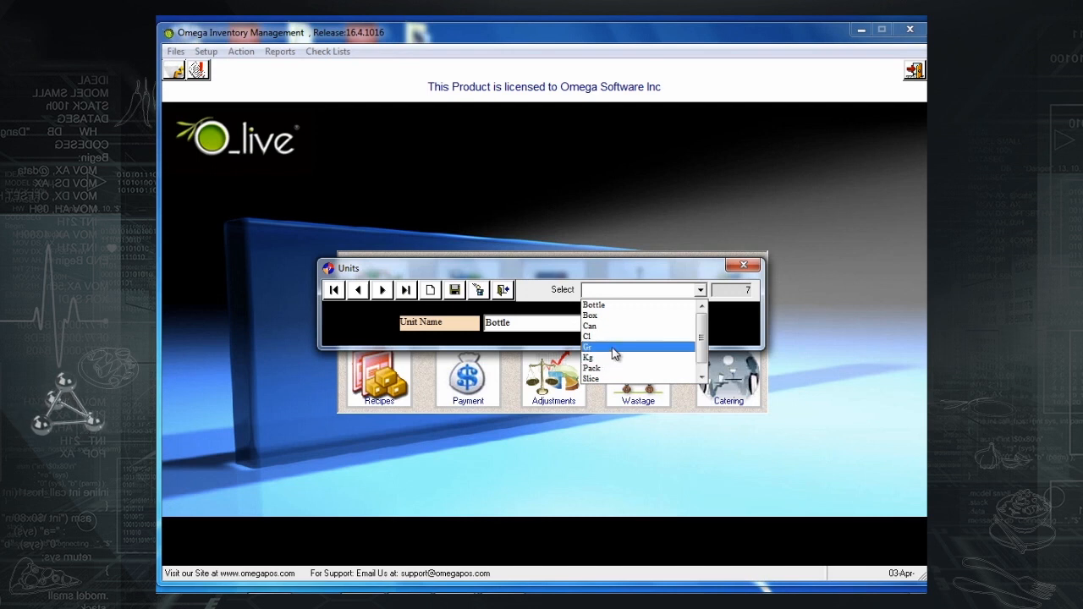
scroll(623, 340, down, 1)
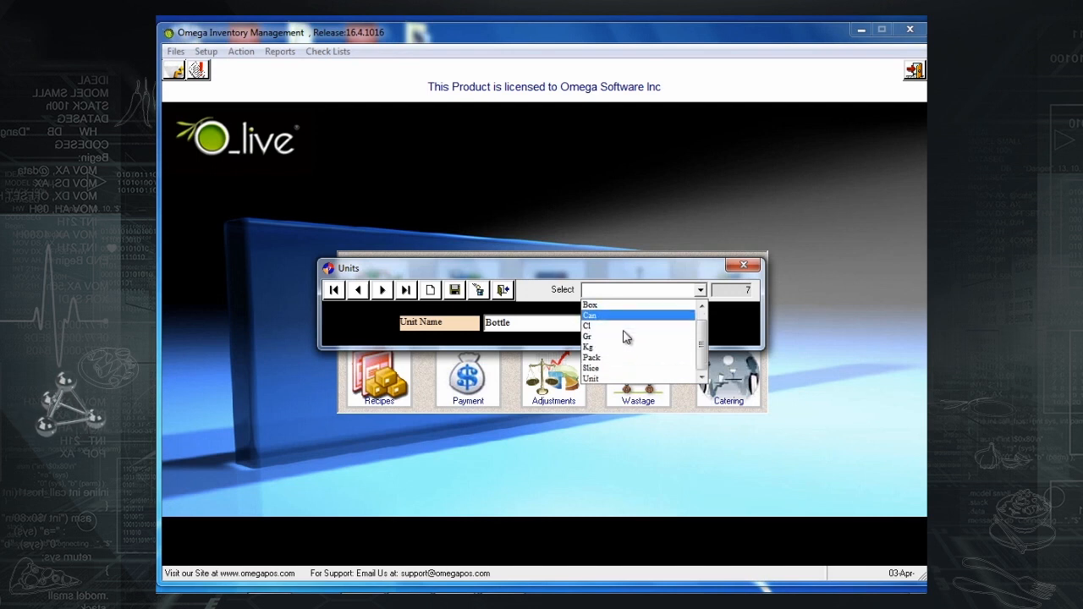
click(529, 312)
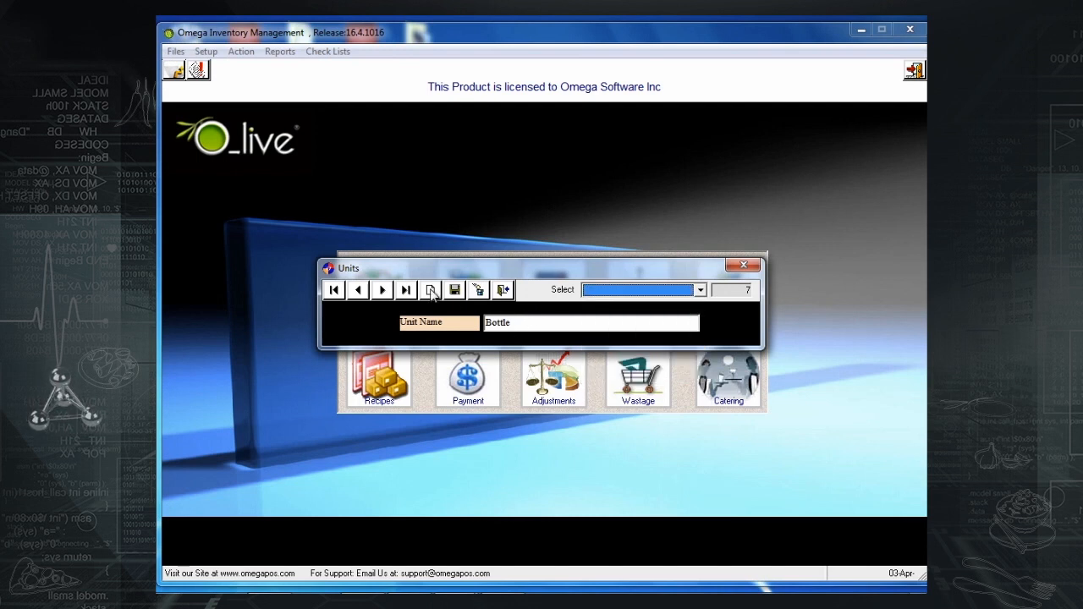
click(431, 290)
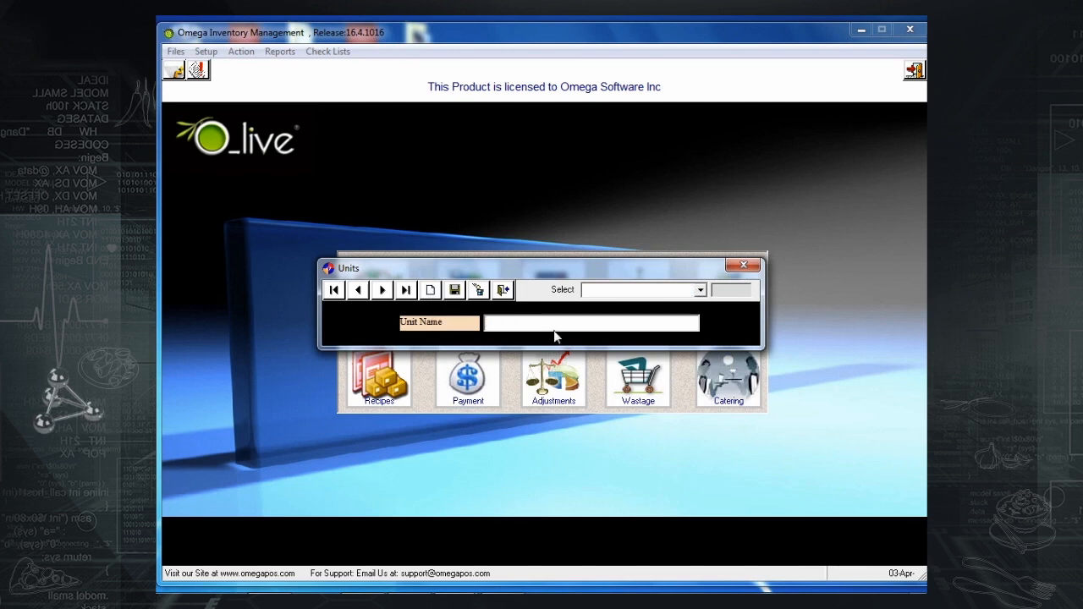
text(L)
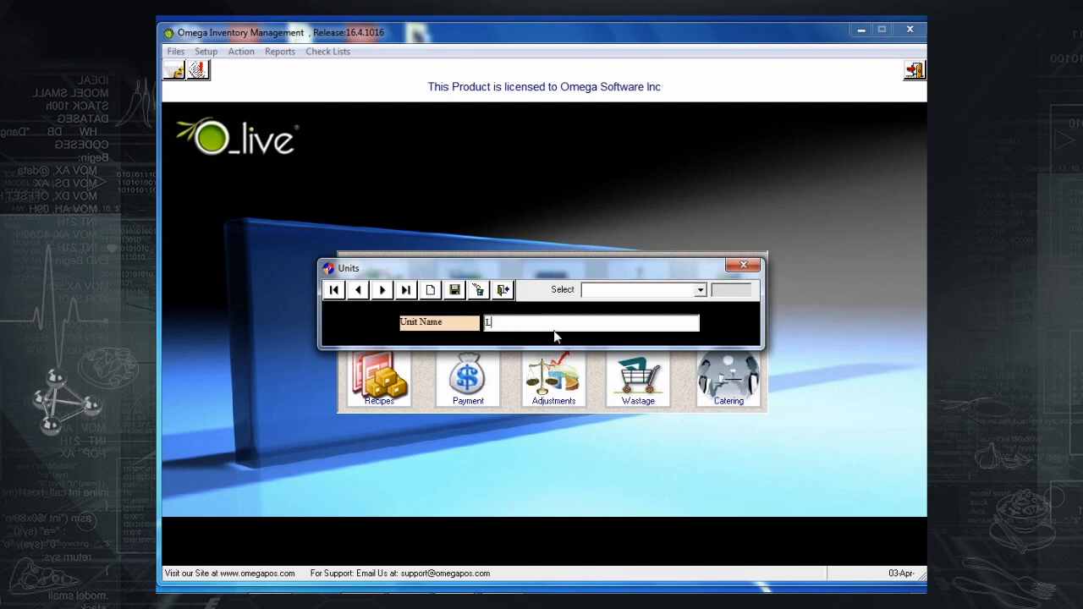
click(462, 292)
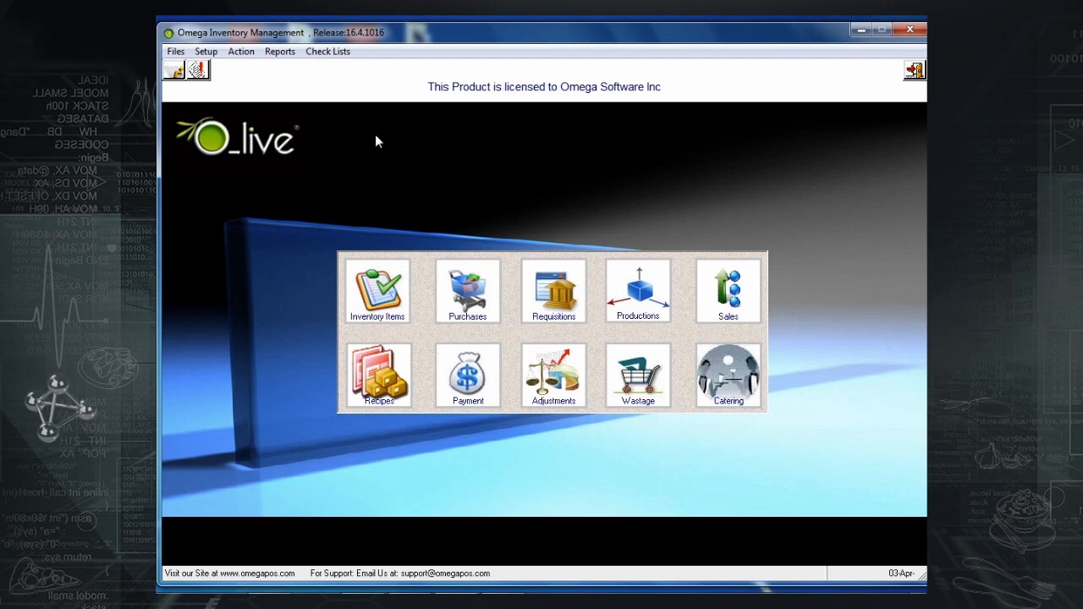
Examine the inventory tree view by expanding Food, its Meat division and the Red Meat group.
click(212, 52)
click(217, 73)
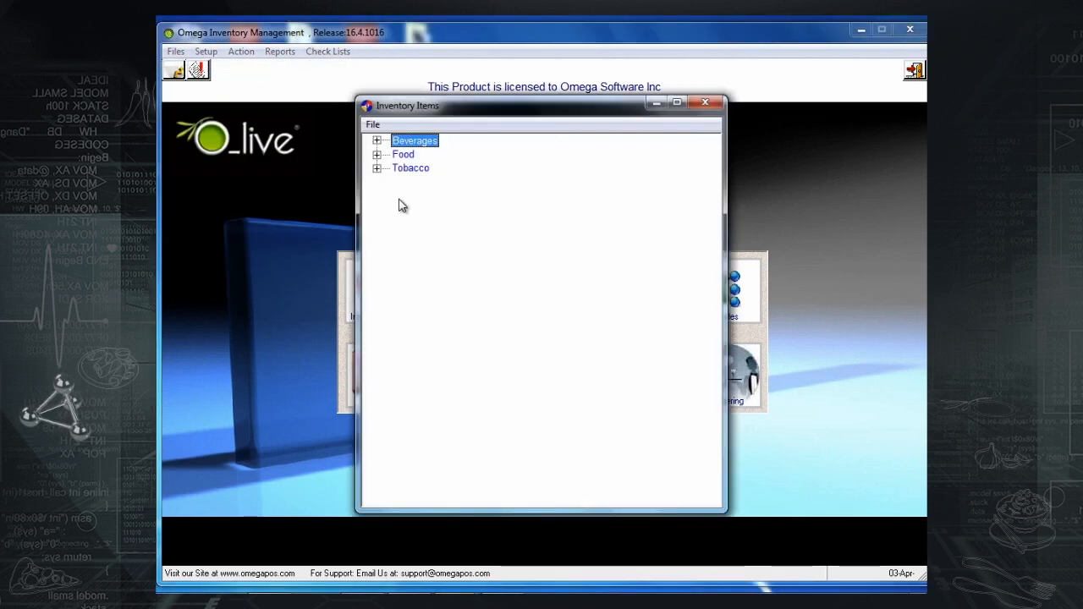
click(377, 154)
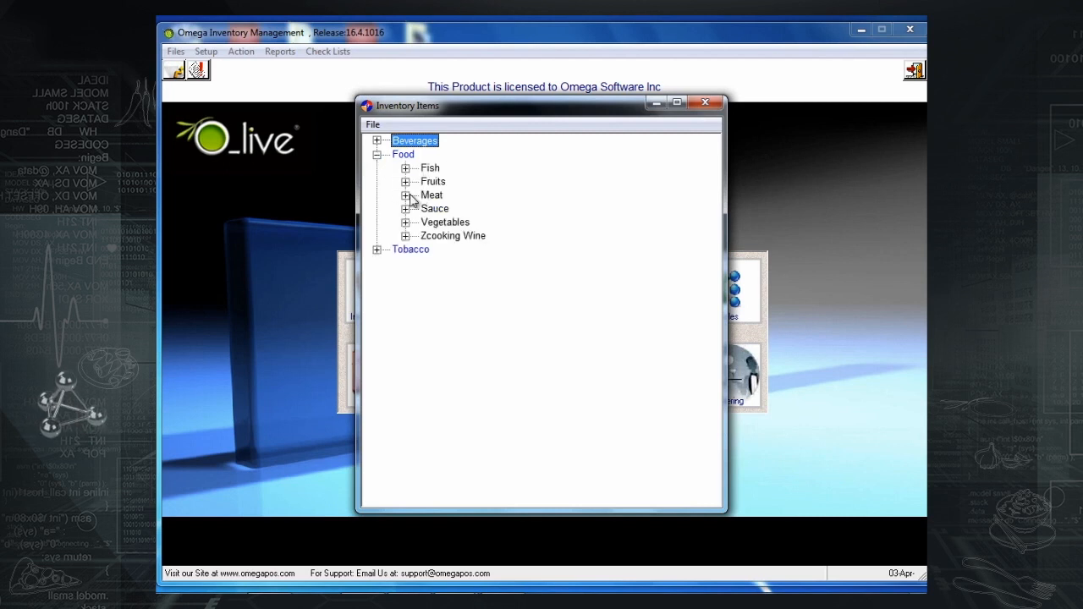
click(406, 196)
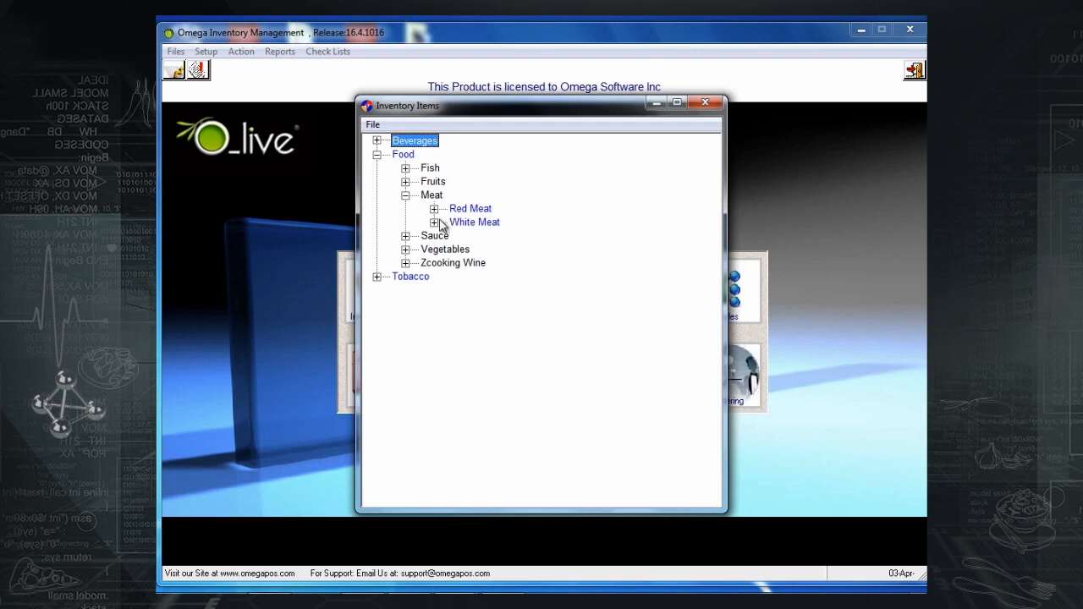
click(433, 209)
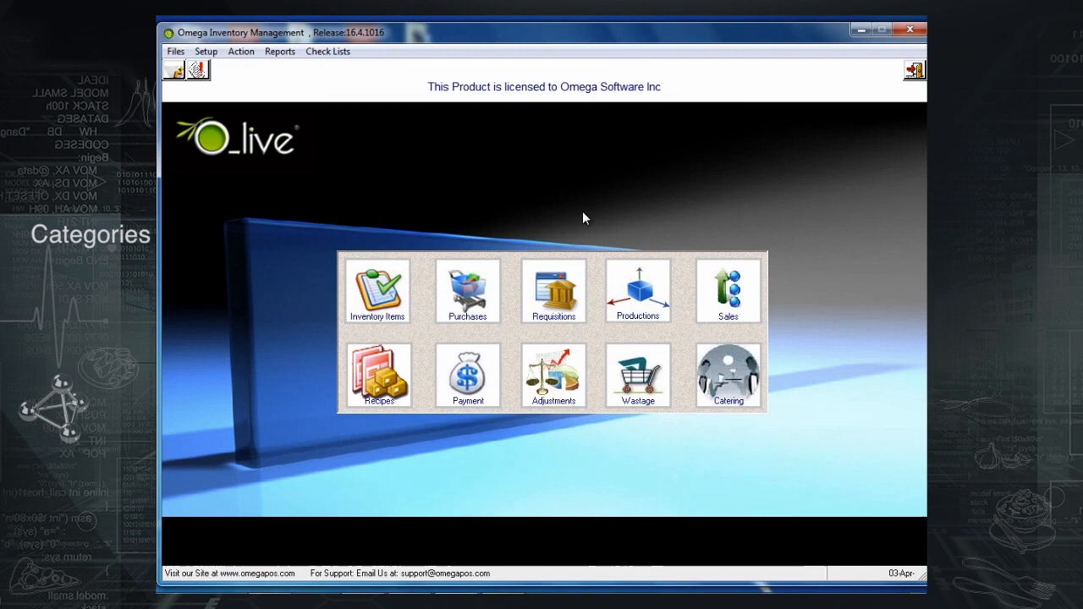
Check the Food category's record, and save a new category "Miscelaneous" linked to the Miscellaneous sales item category.
click(207, 53)
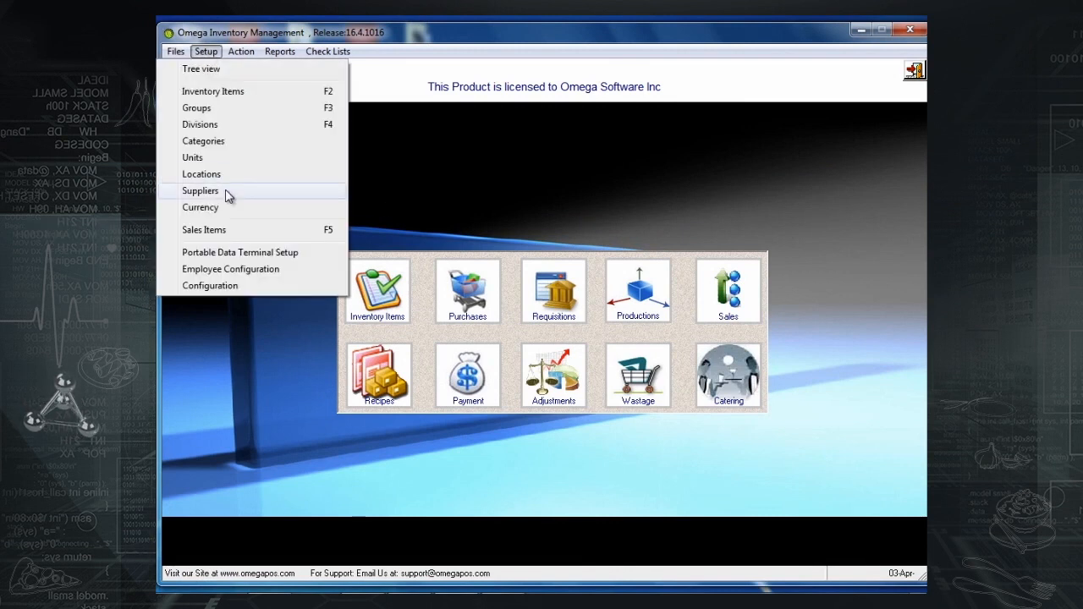
click(203, 142)
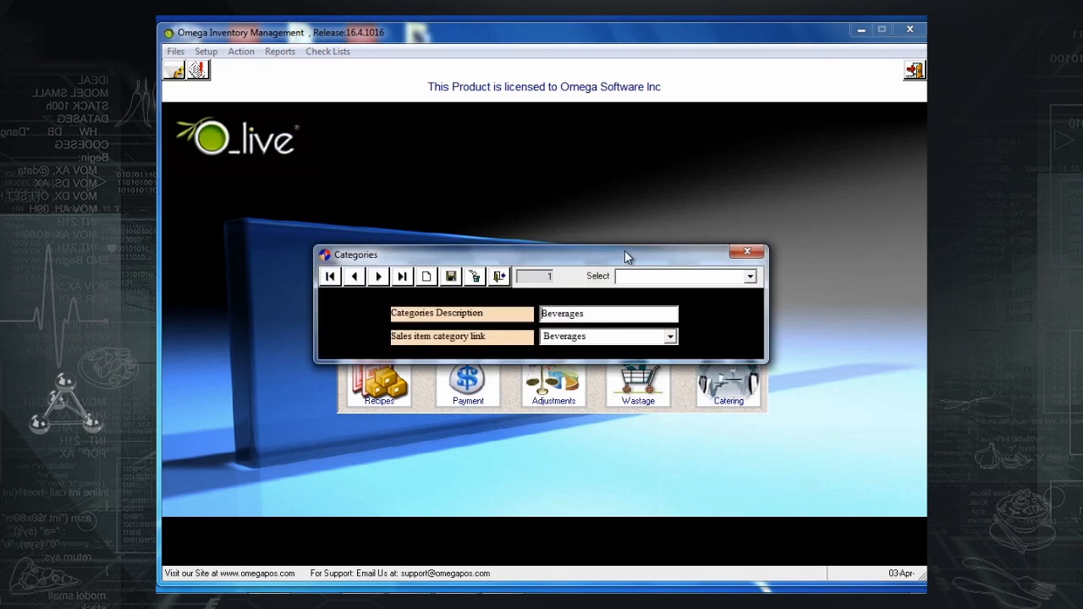
click(749, 278)
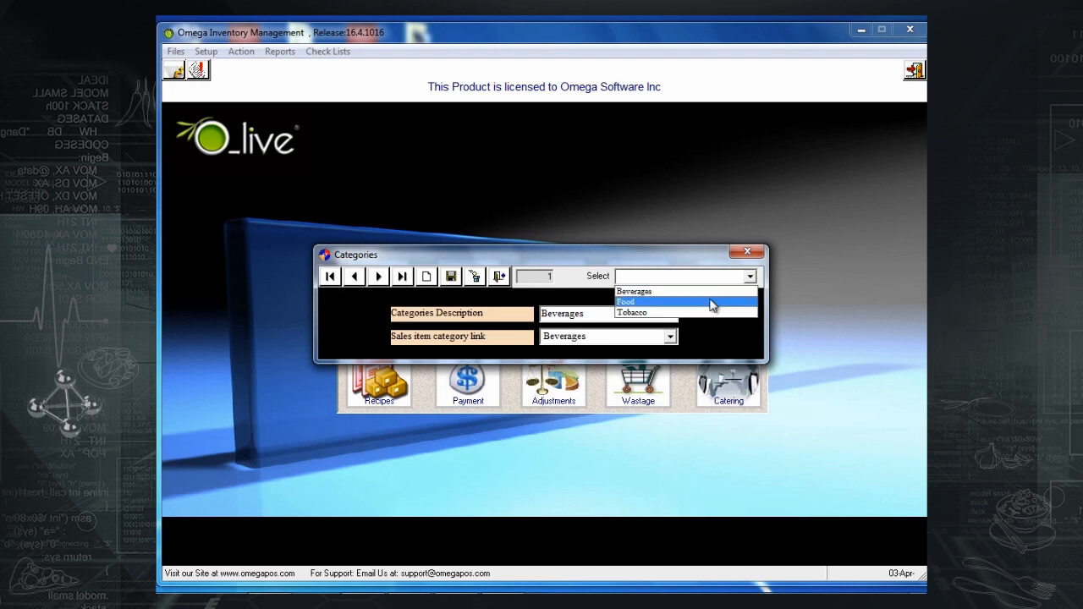
click(710, 301)
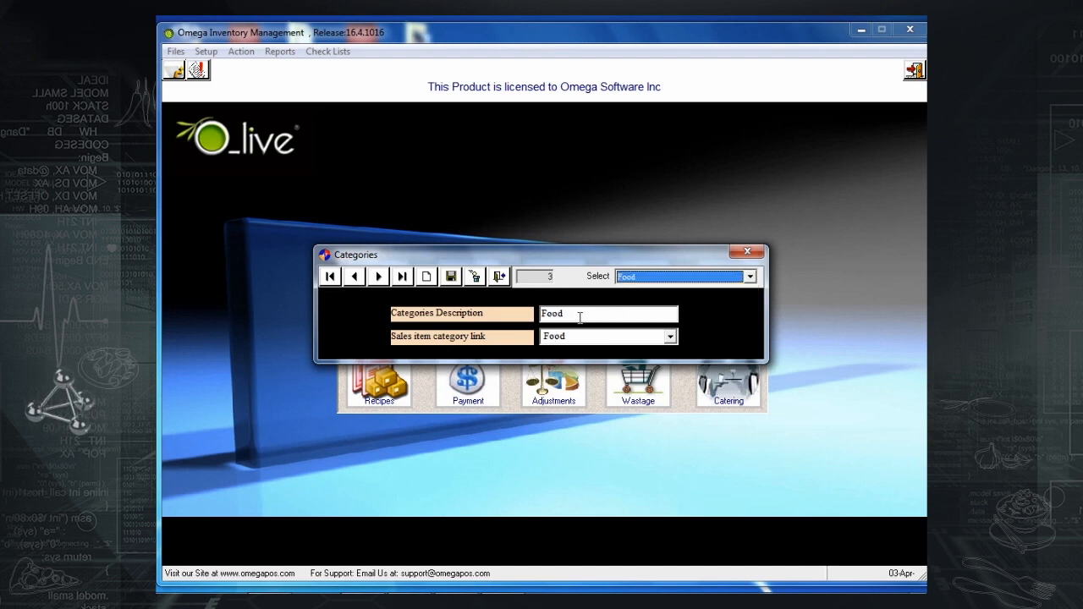
click(427, 281)
text(M)
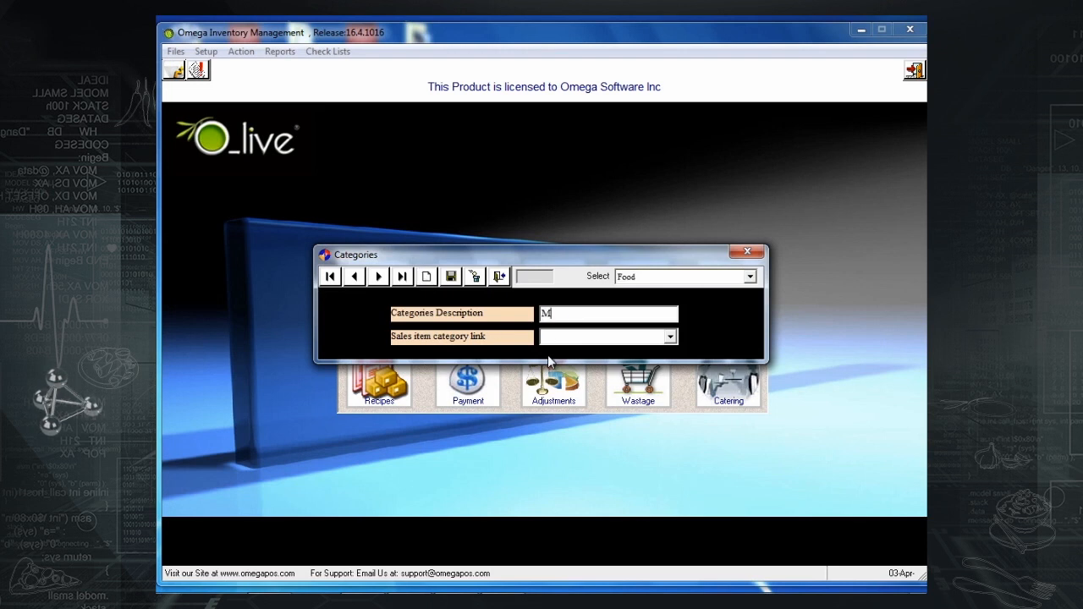
text(iscelaneous)
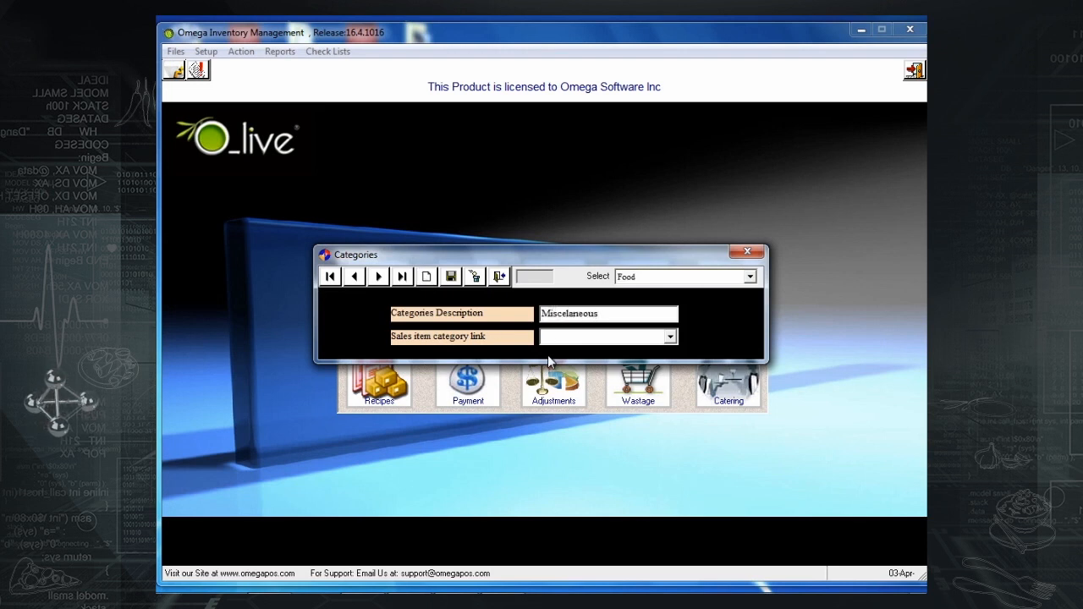
click(669, 336)
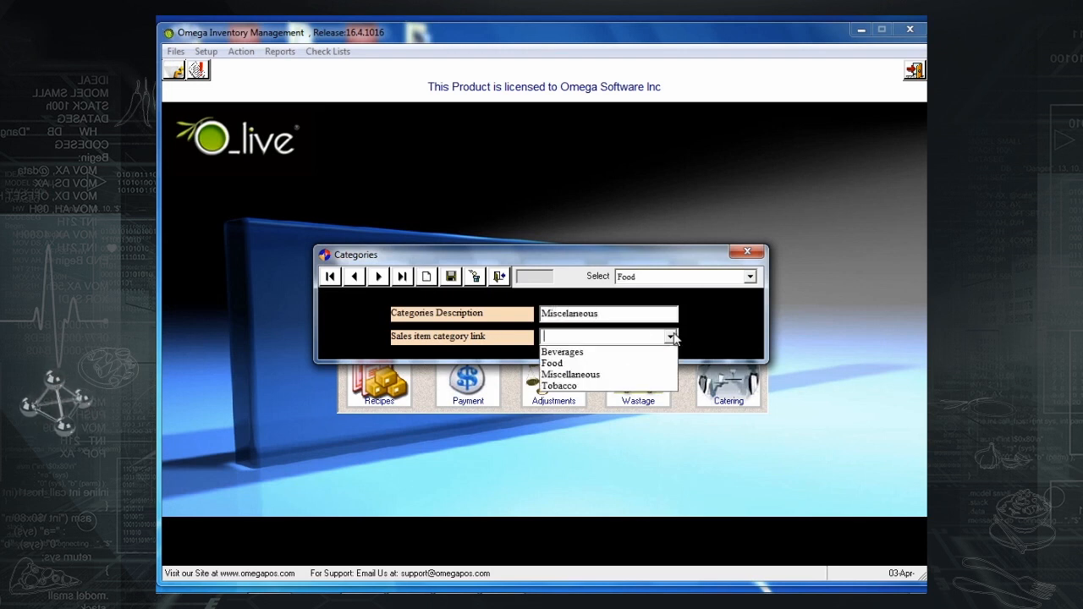
click(651, 374)
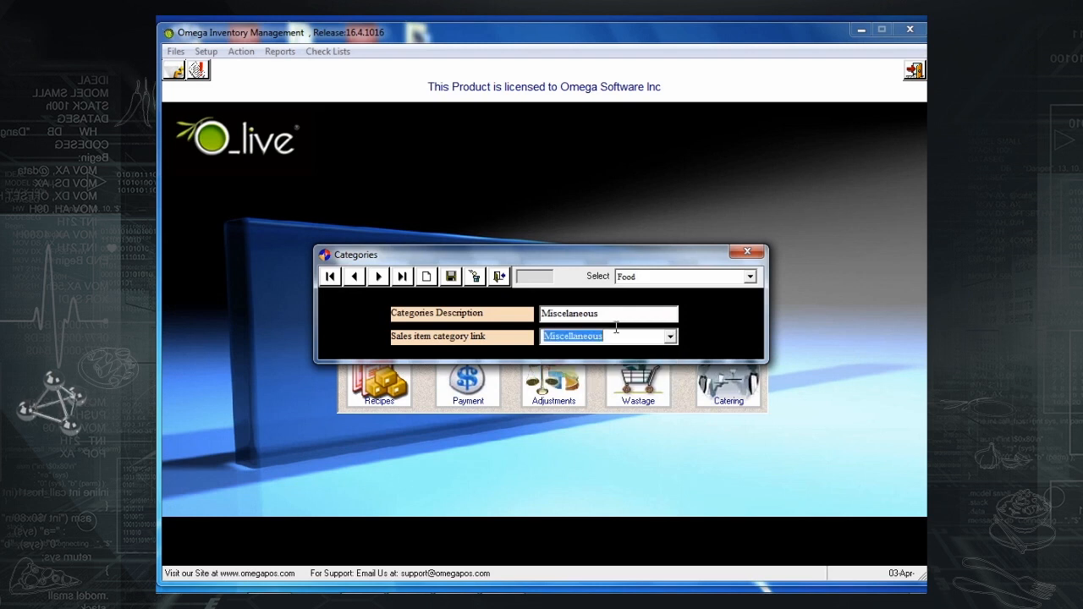
click(454, 282)
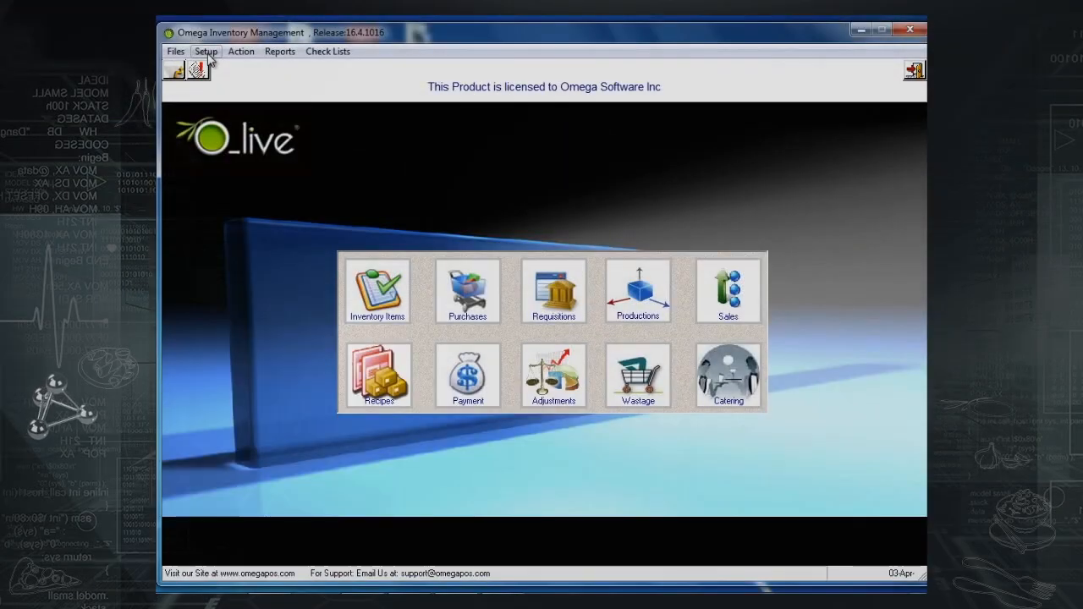
Open the inventory divisions setup and review the list of existing divisions.
click(207, 52)
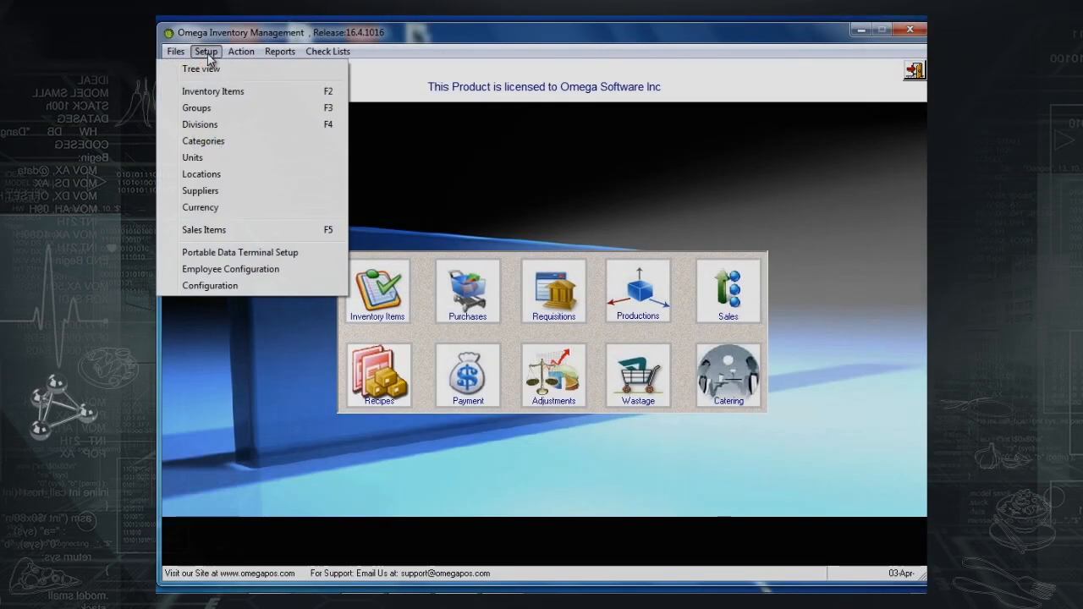
click(218, 129)
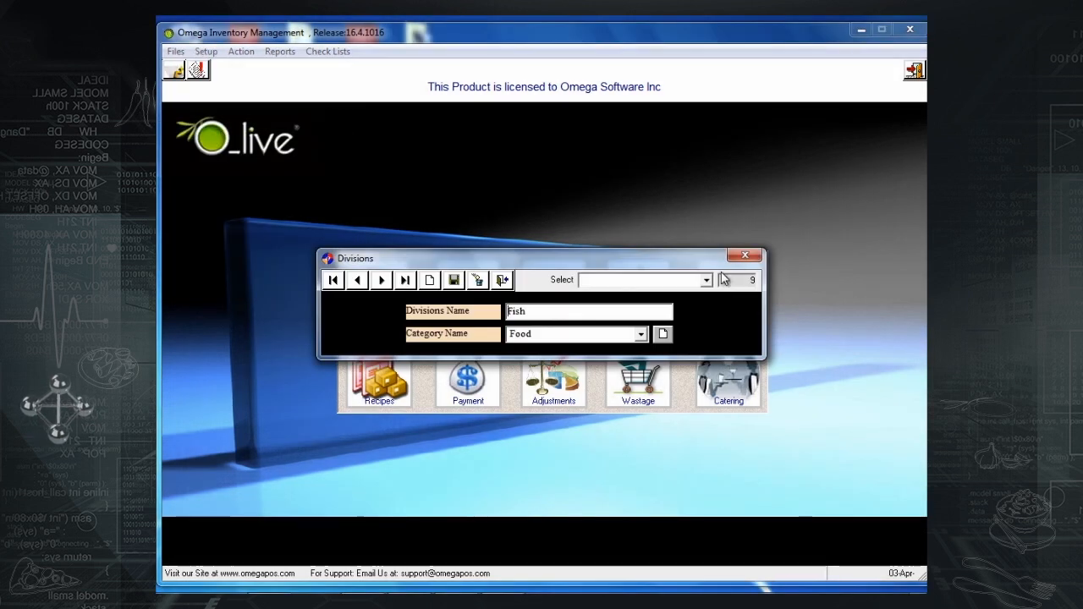
click(705, 281)
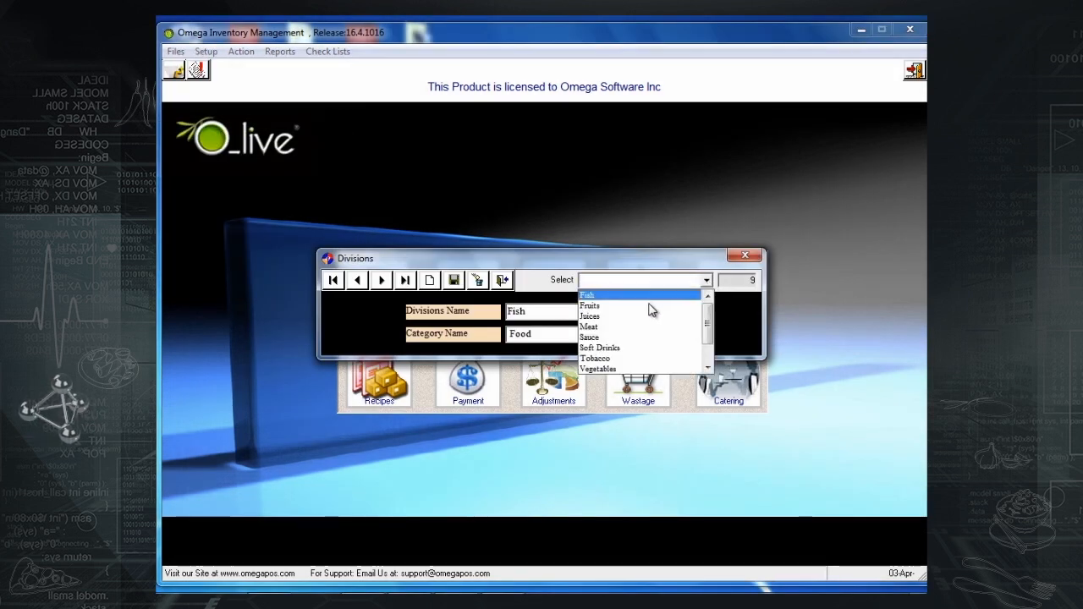
scroll(643, 317, down, 1)
scroll(643, 317, up, 1)
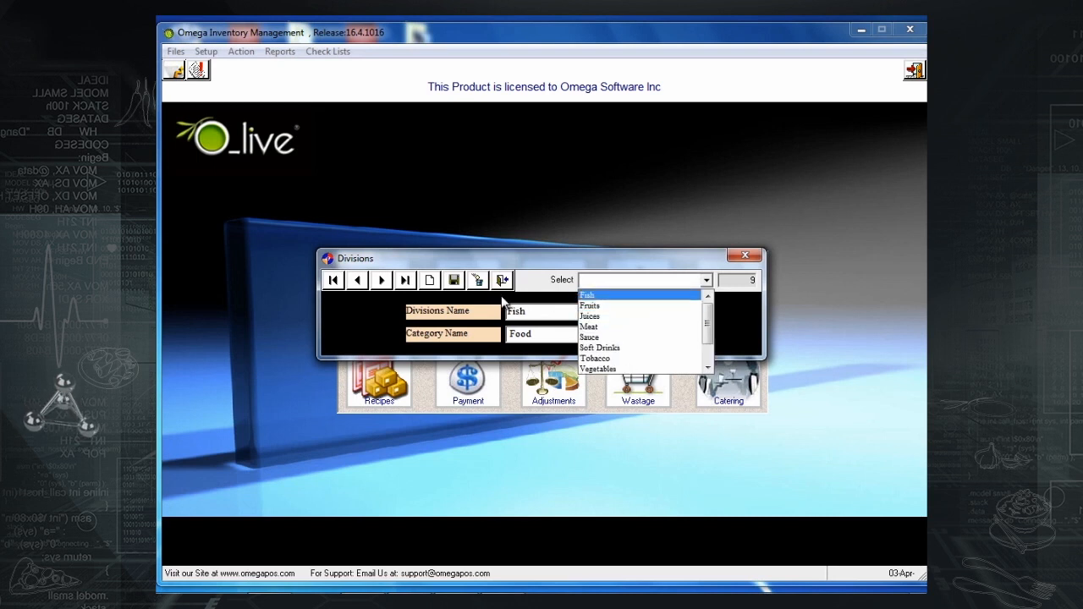
click(547, 301)
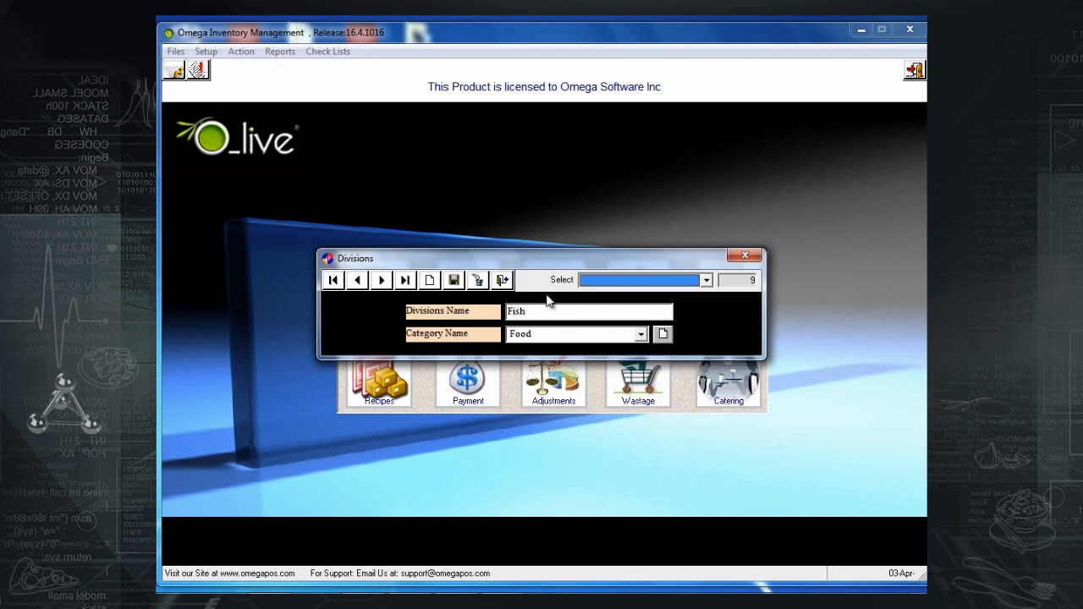
Add a new division named "Water" under the Beverages category and save it.
click(430, 280)
text(Water)
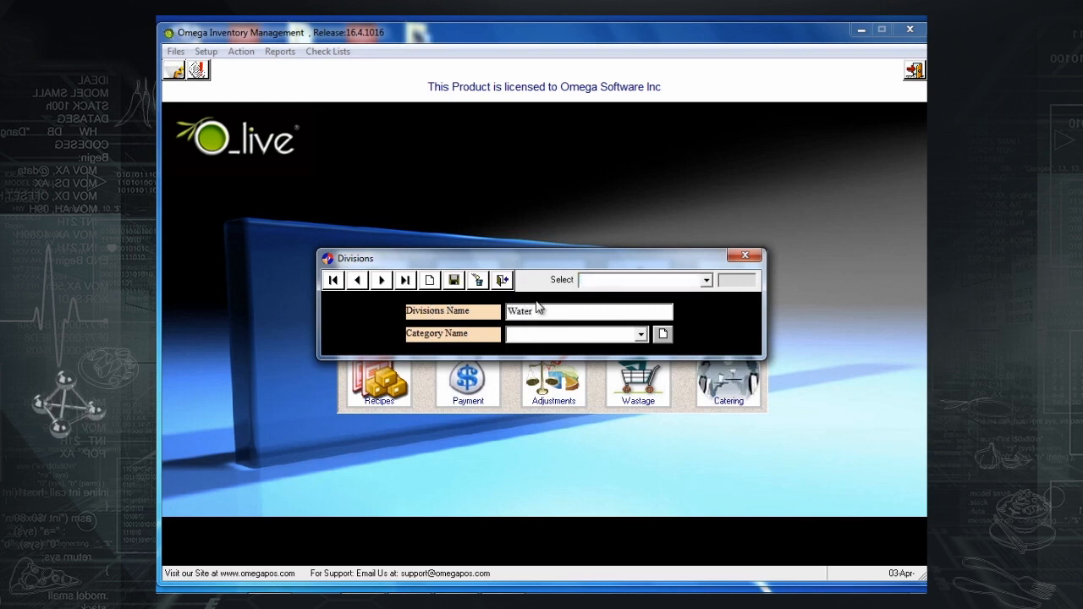
click(642, 334)
click(607, 350)
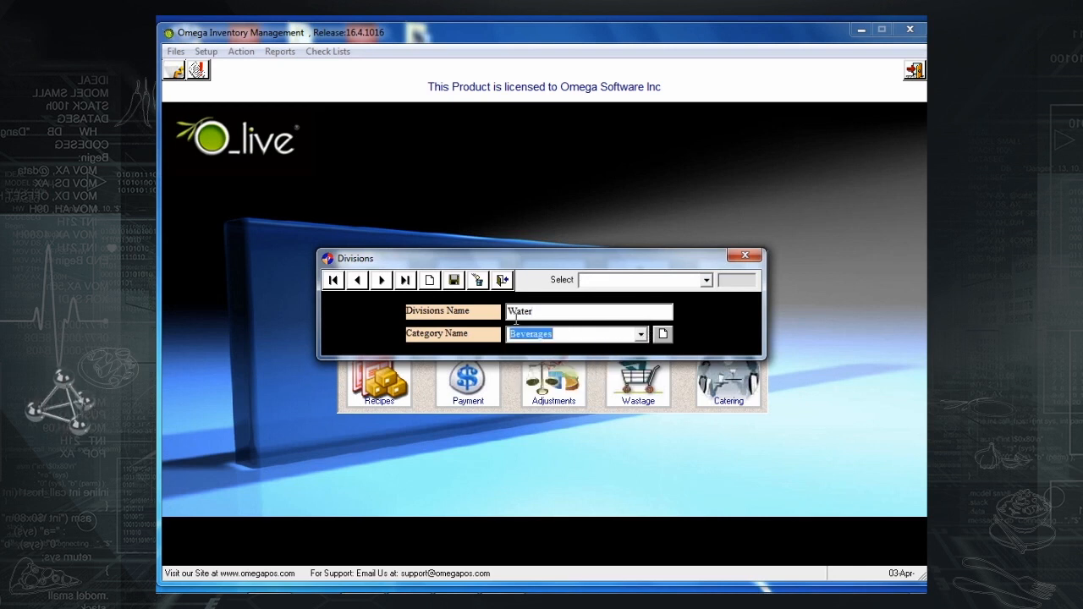
click(454, 282)
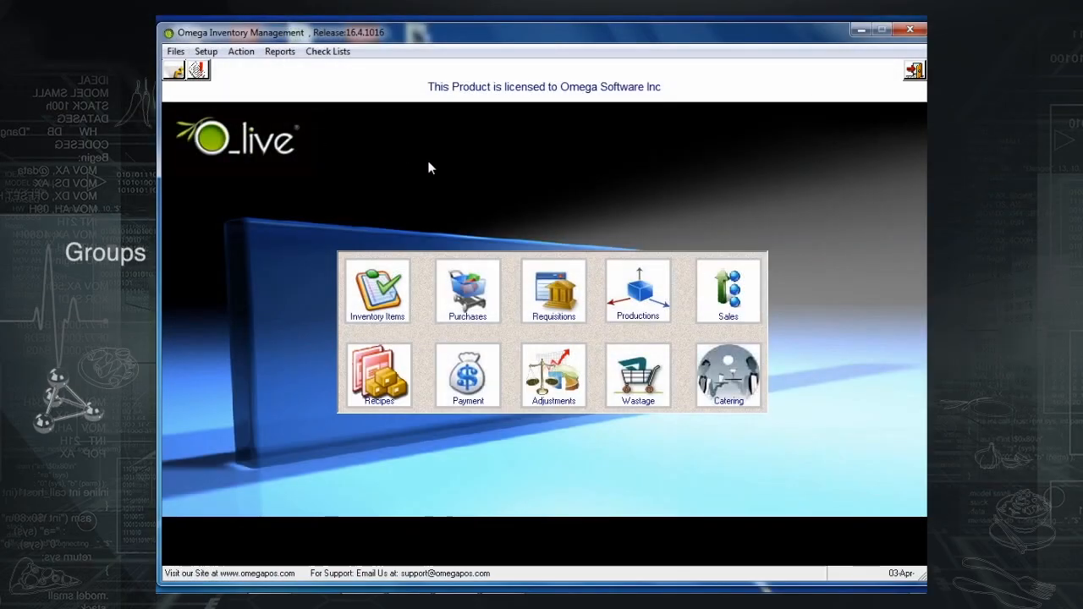
Open the inventory groups setup and review the list of existing groups.
click(208, 54)
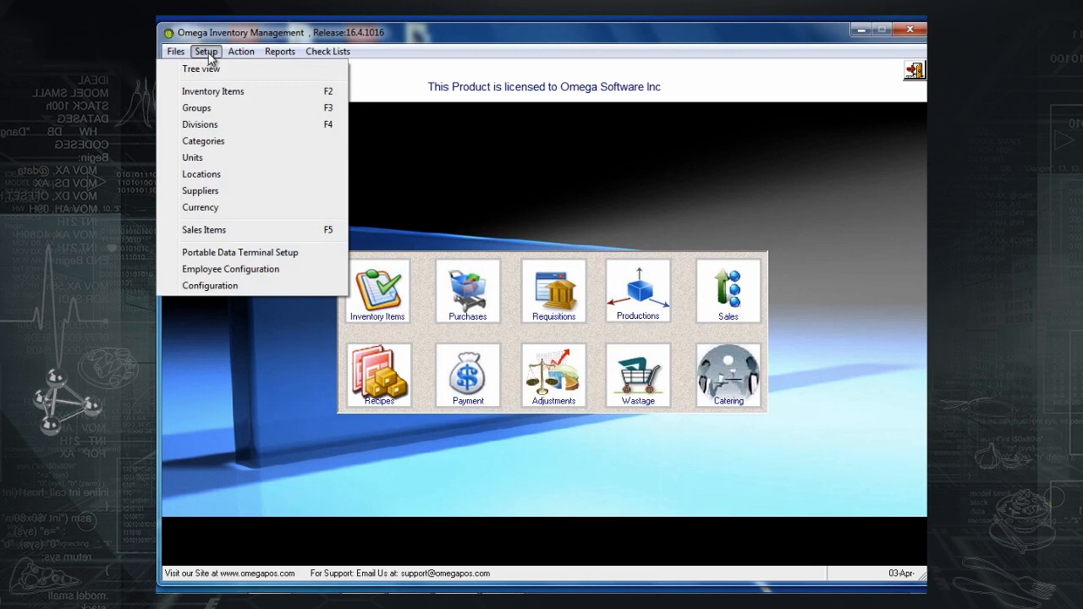
click(221, 108)
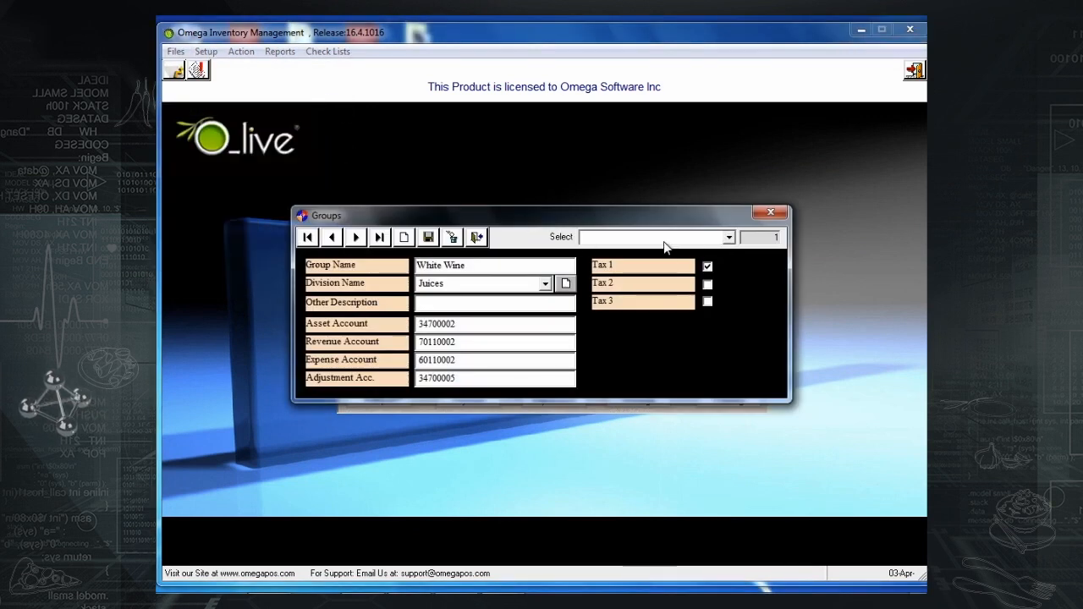
click(727, 238)
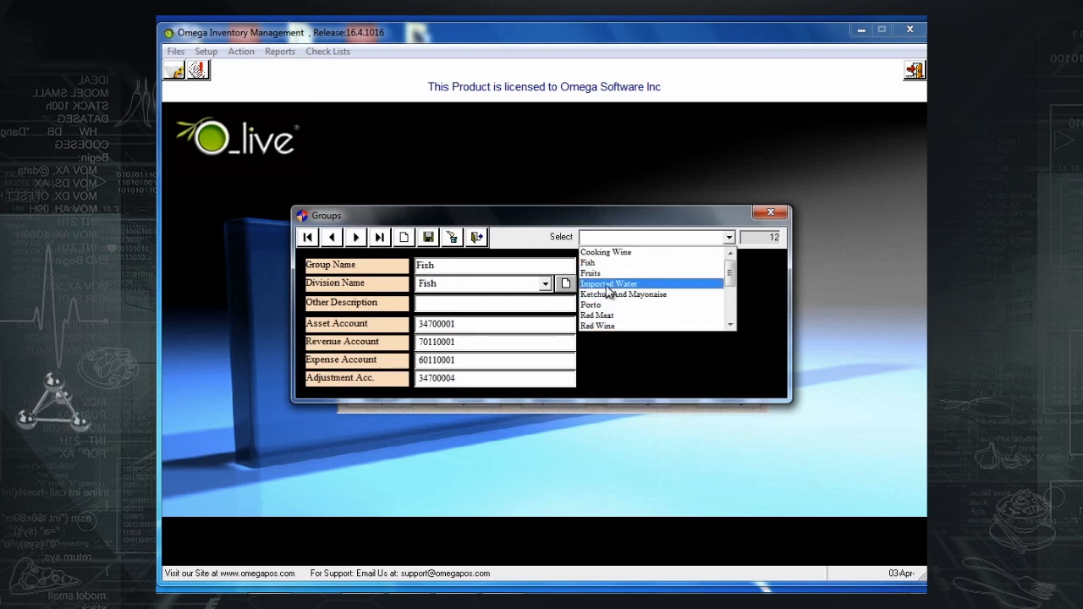
Add a new group named "Local Water" in the Water division with Tax 1 enabled, and save it.
click(407, 238)
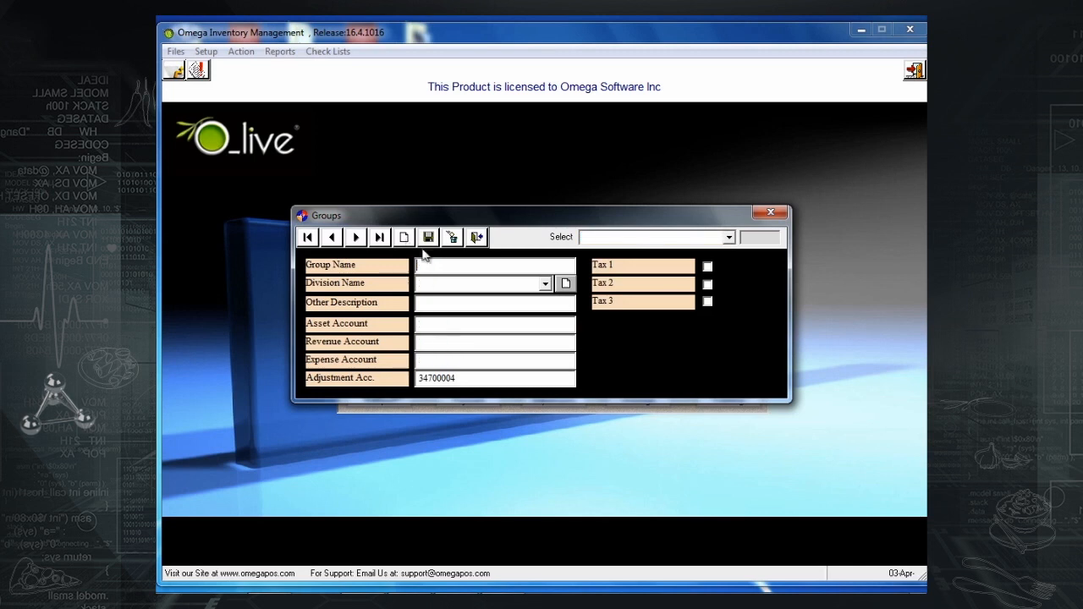
text(Loc)
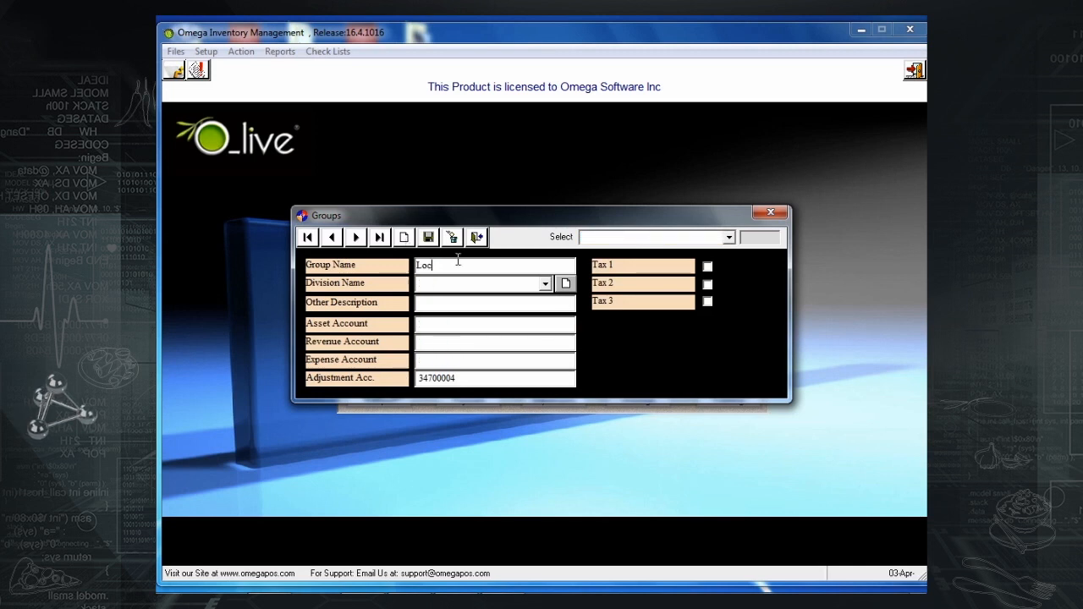
text(al Water)
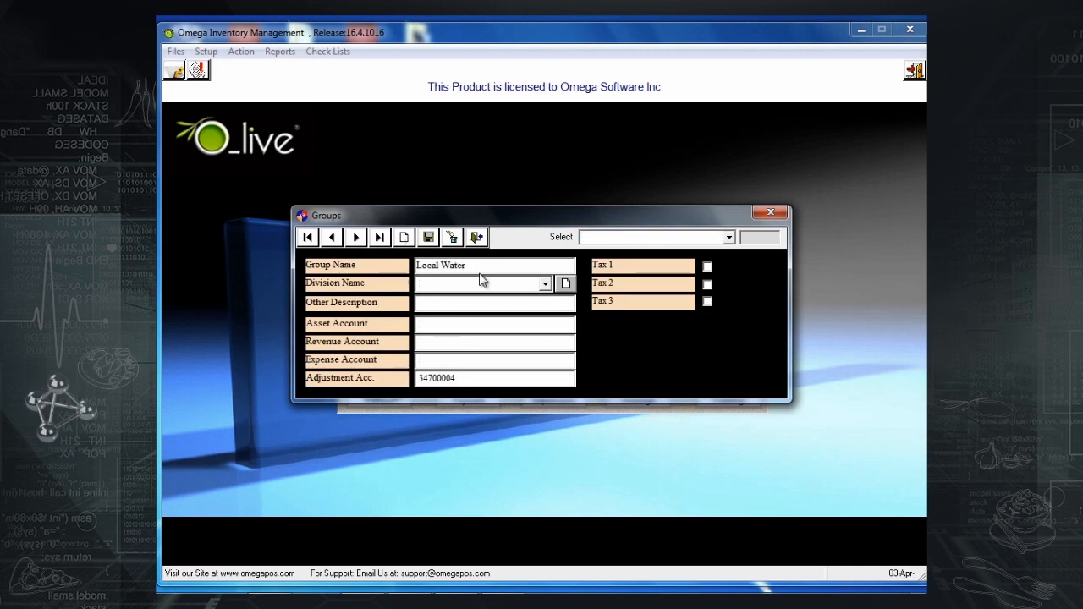
click(544, 283)
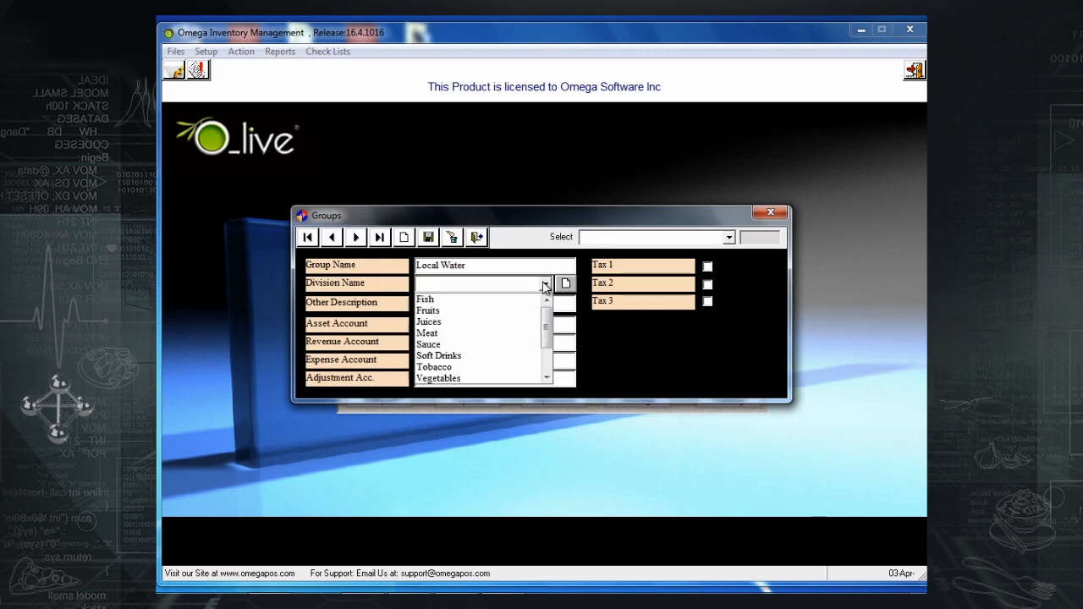
text(w)
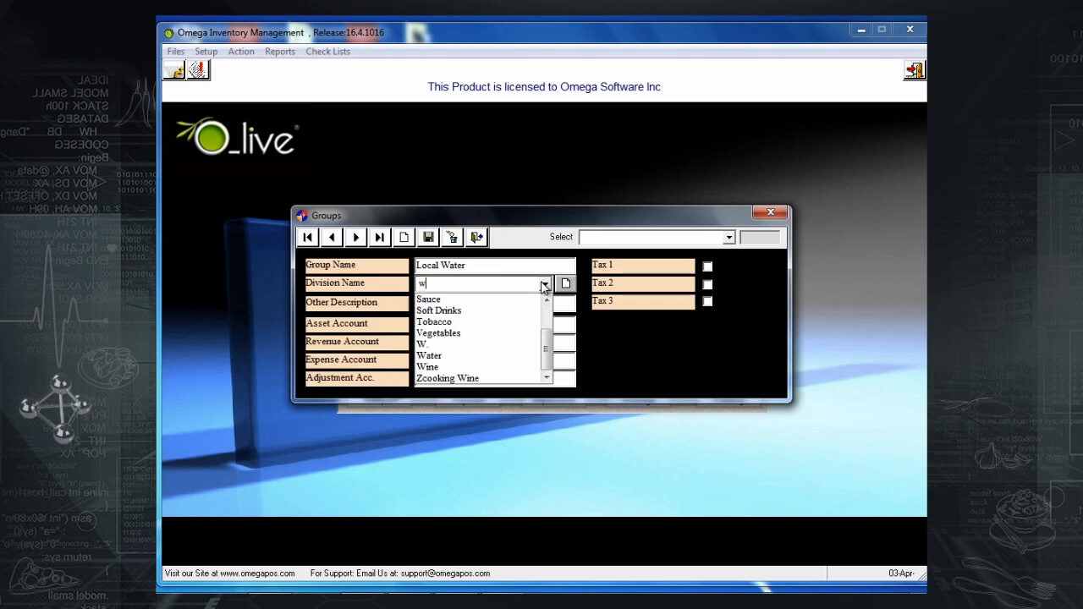
click(473, 356)
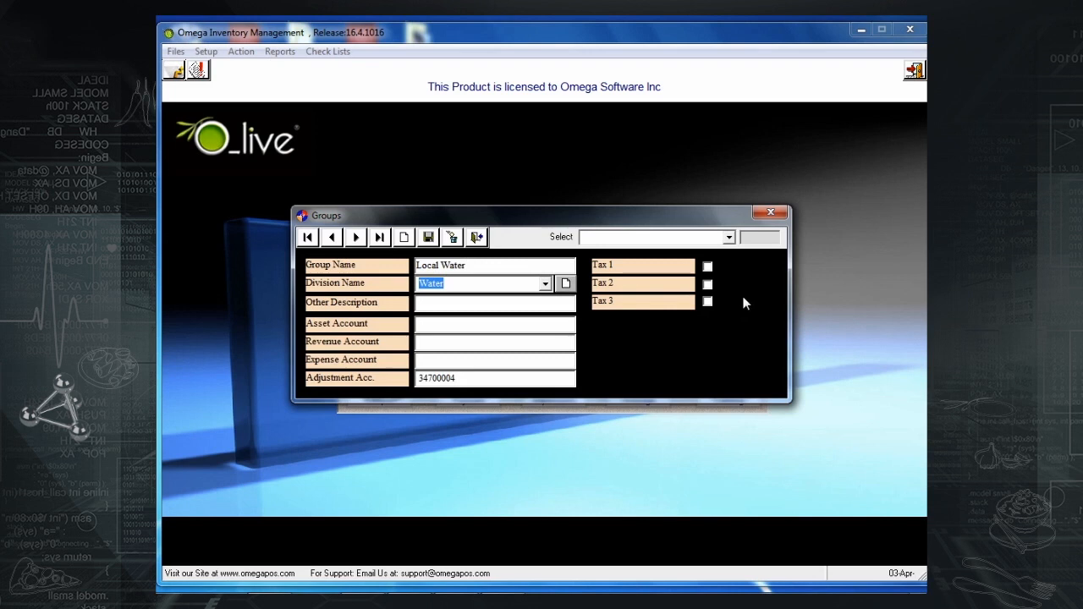
click(709, 266)
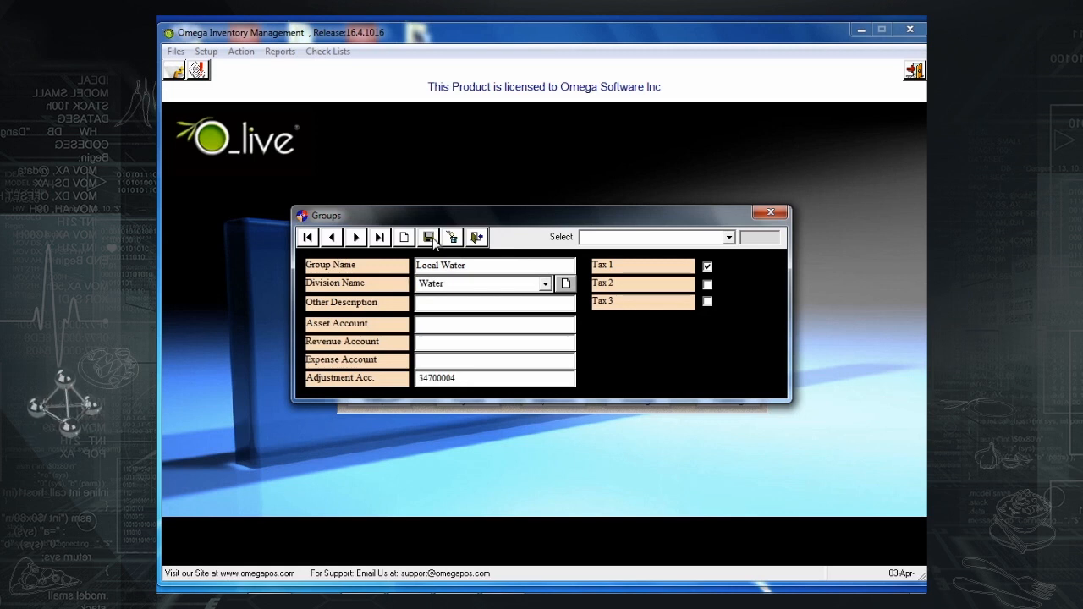
click(429, 238)
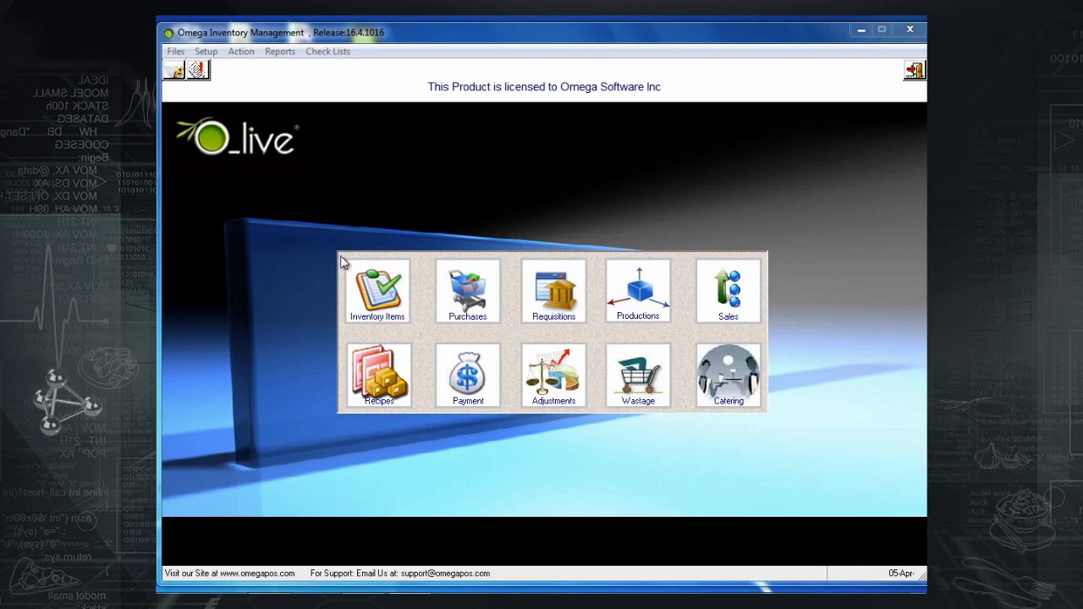
Open the inventory items, search for products starting with "t", view the Tomato record, and clear the search.
click(372, 282)
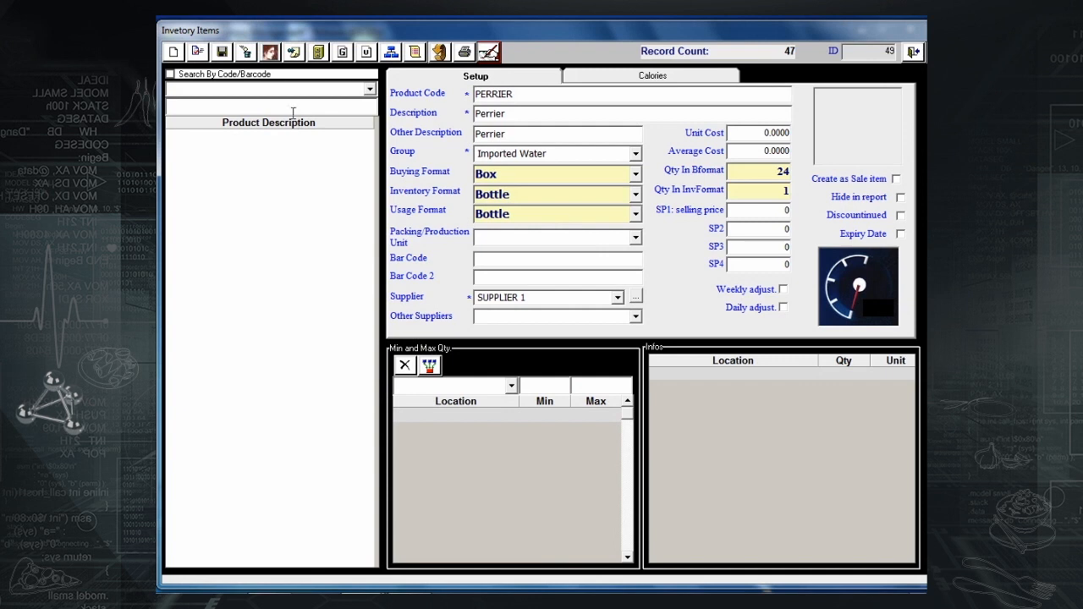
click(286, 106)
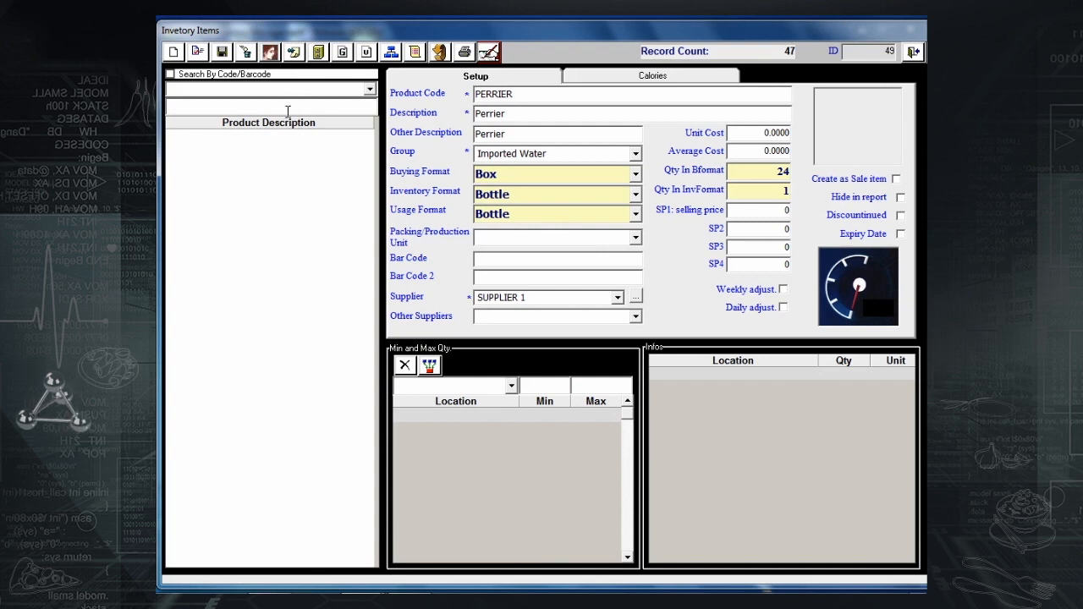
text(t)
click(222, 148)
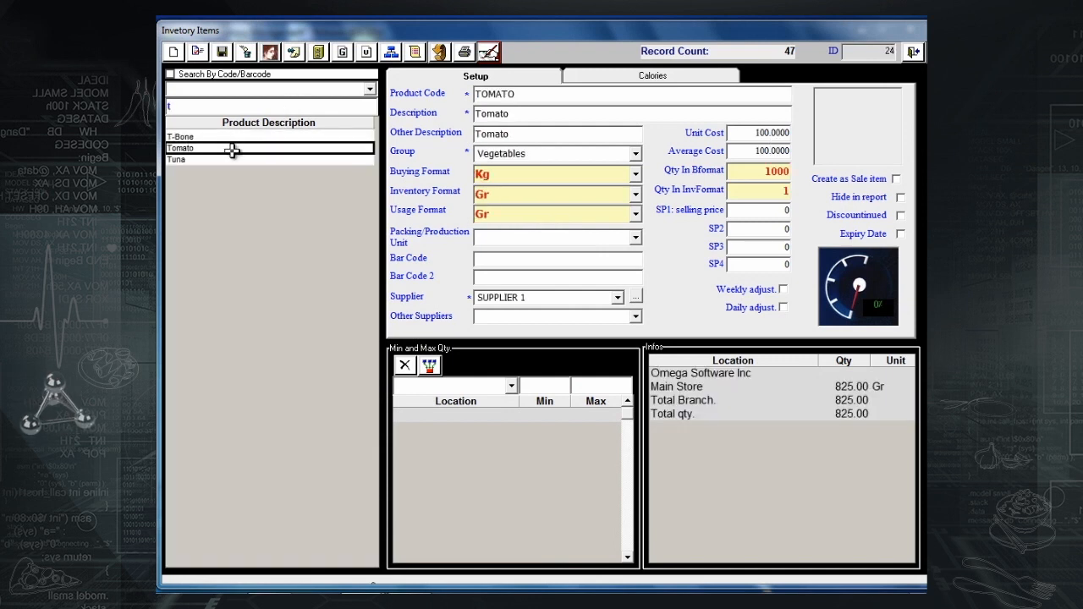
click(215, 111)
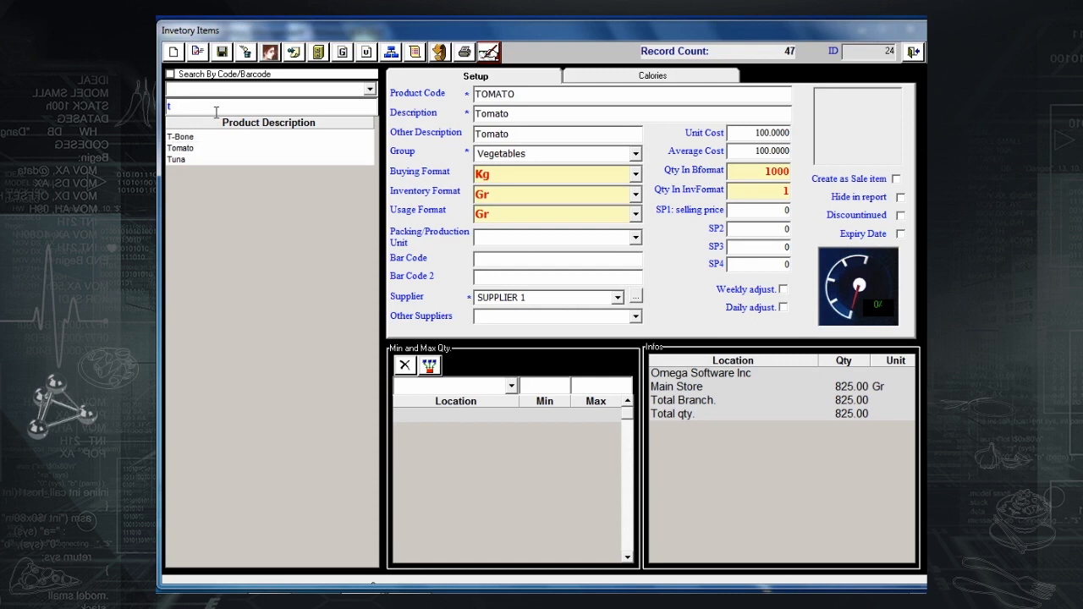
key(BackSpace)
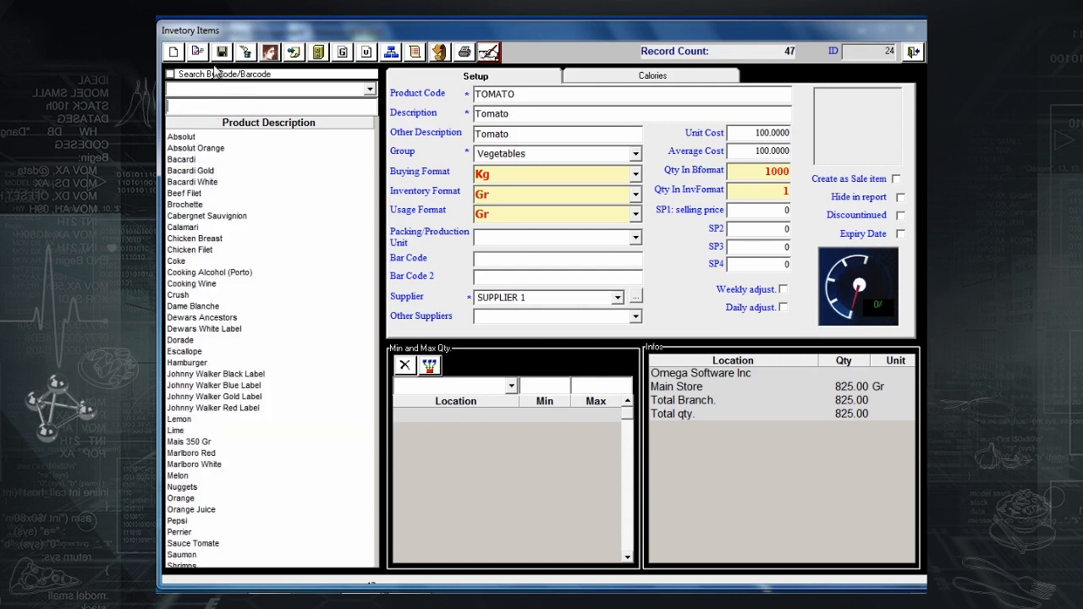
Start a new inventory item with product code and description "Water small bottle" and assign it to the Local Water group.
click(173, 51)
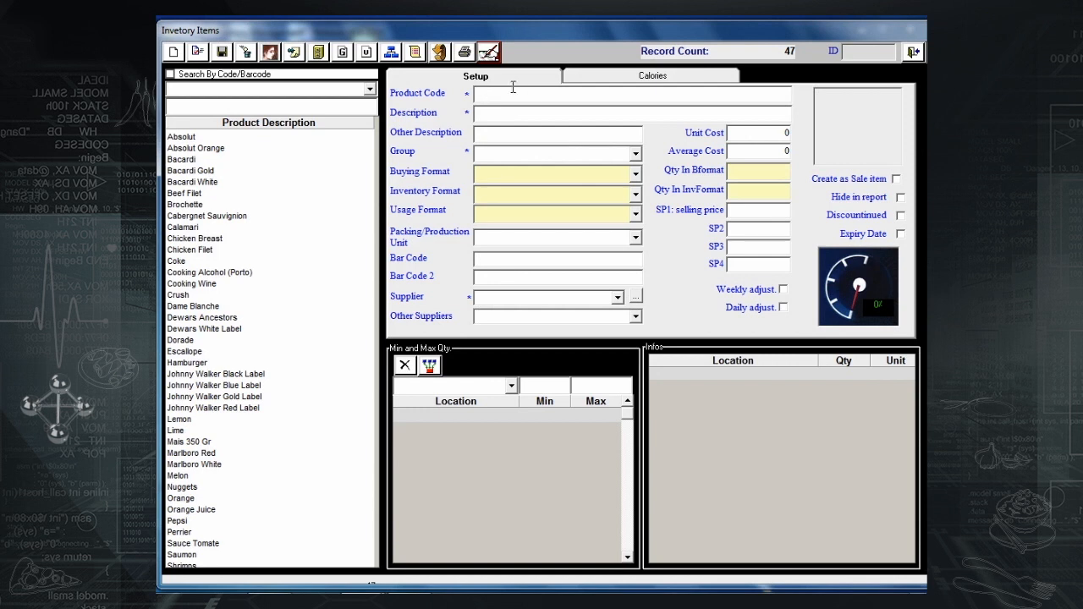
text(Water )
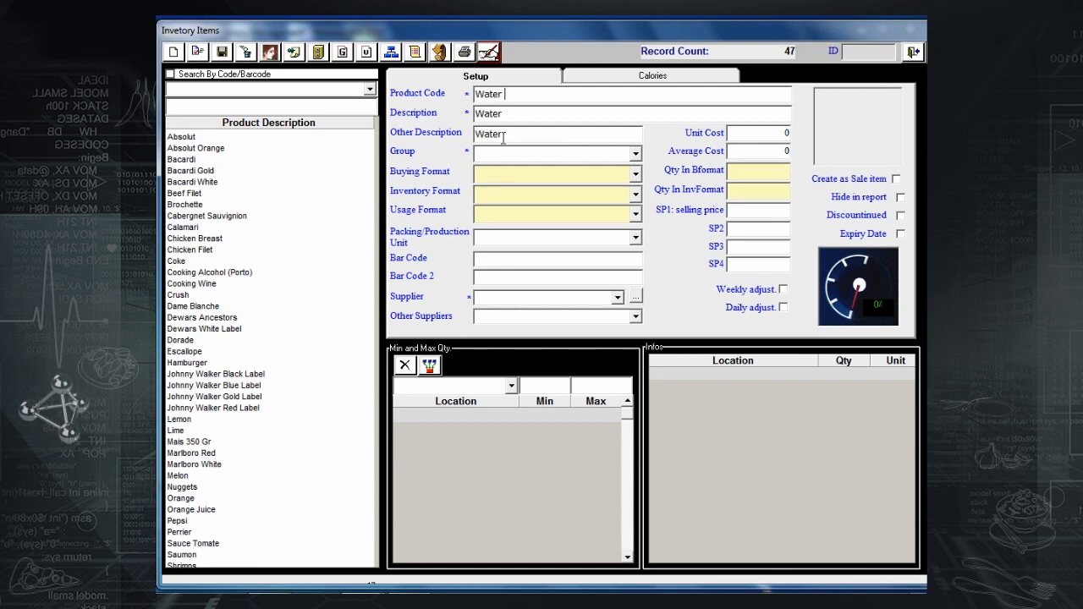
text(small bottle)
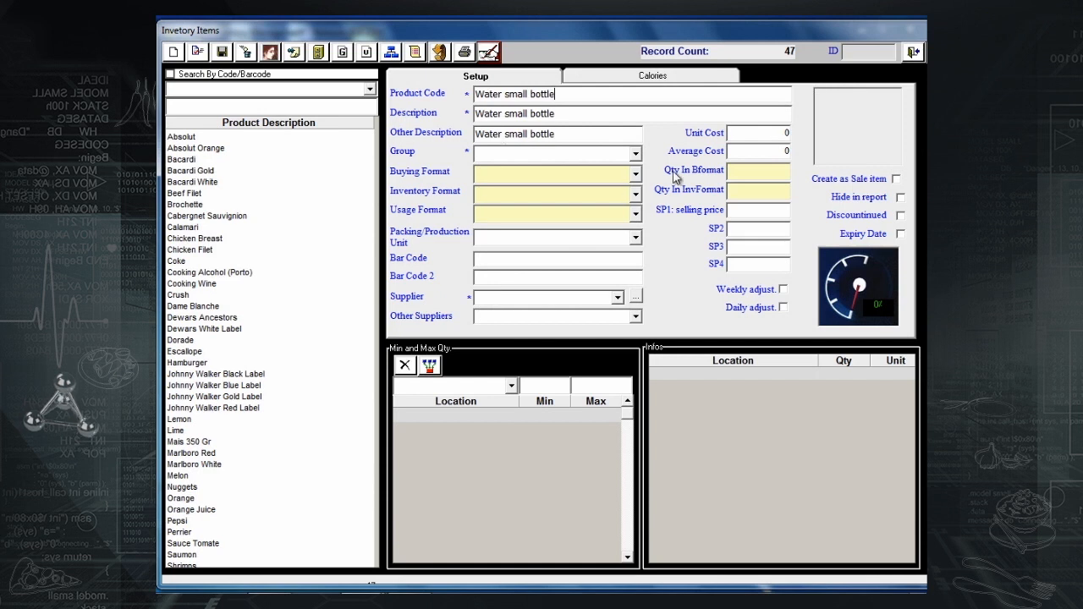
click(635, 154)
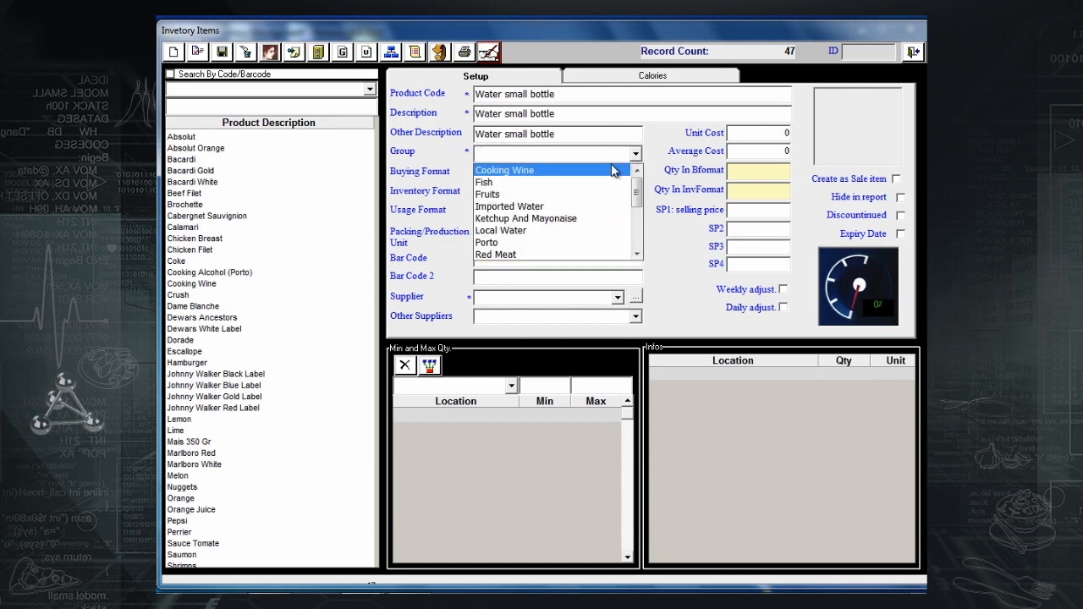
click(558, 232)
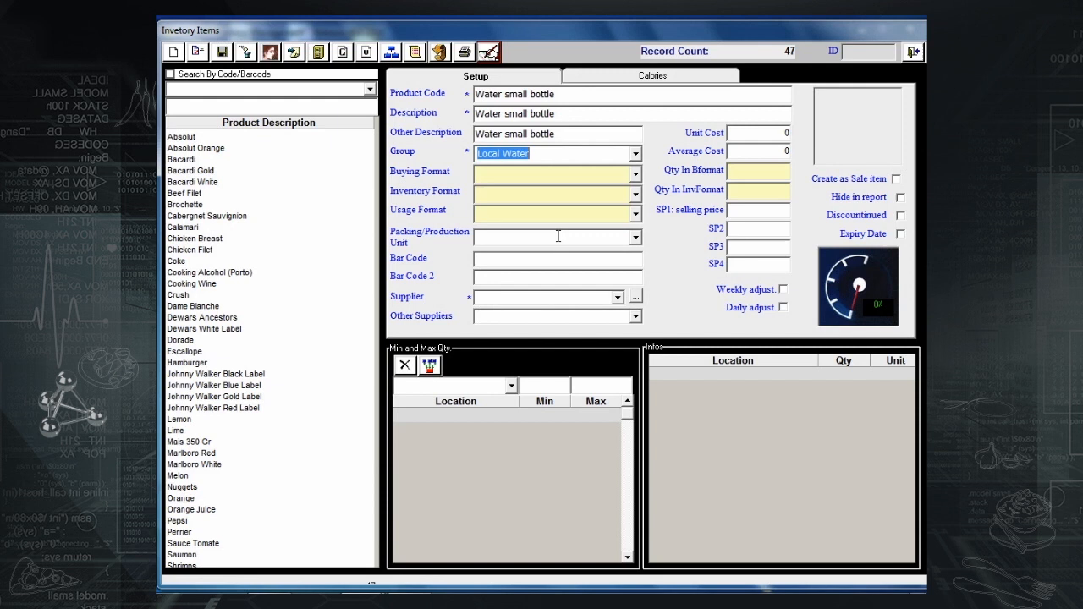
Set the new water item's buying format to Box and its inventory and usage formats to Bottle.
click(636, 175)
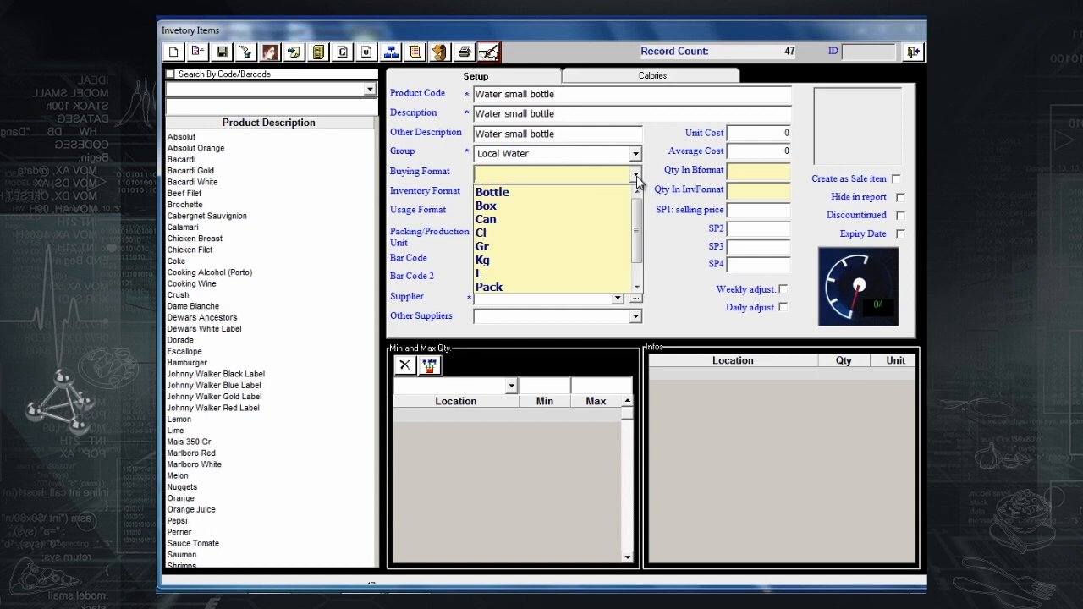
click(583, 204)
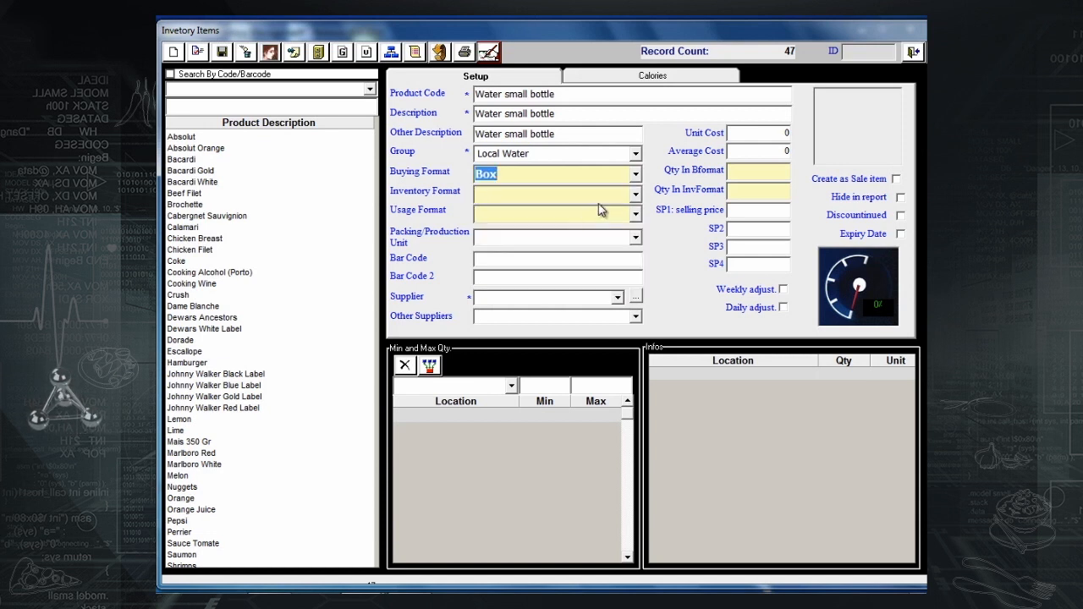
click(635, 194)
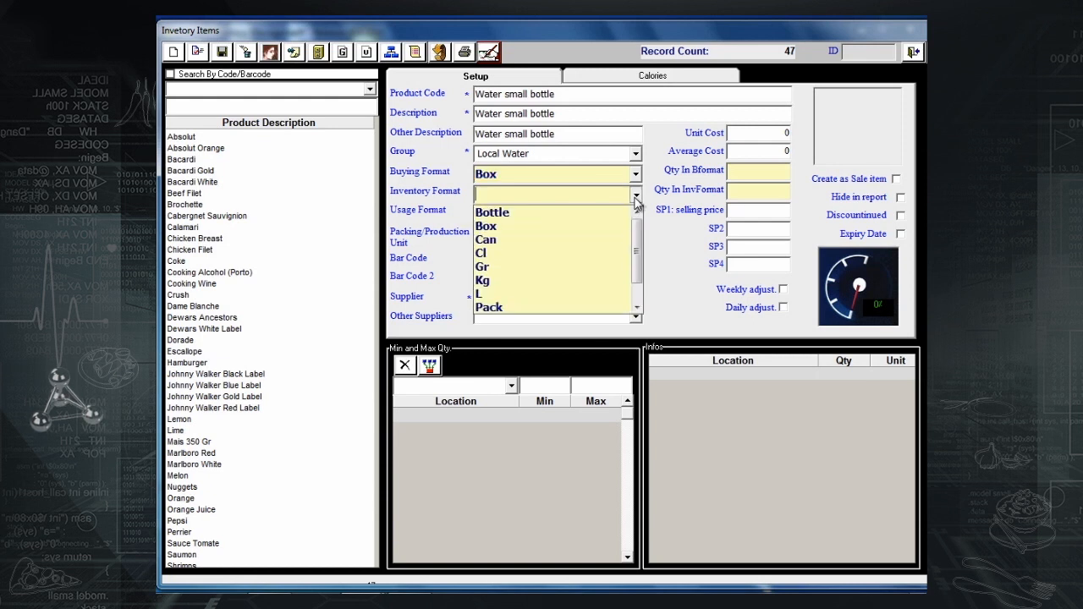
click(596, 214)
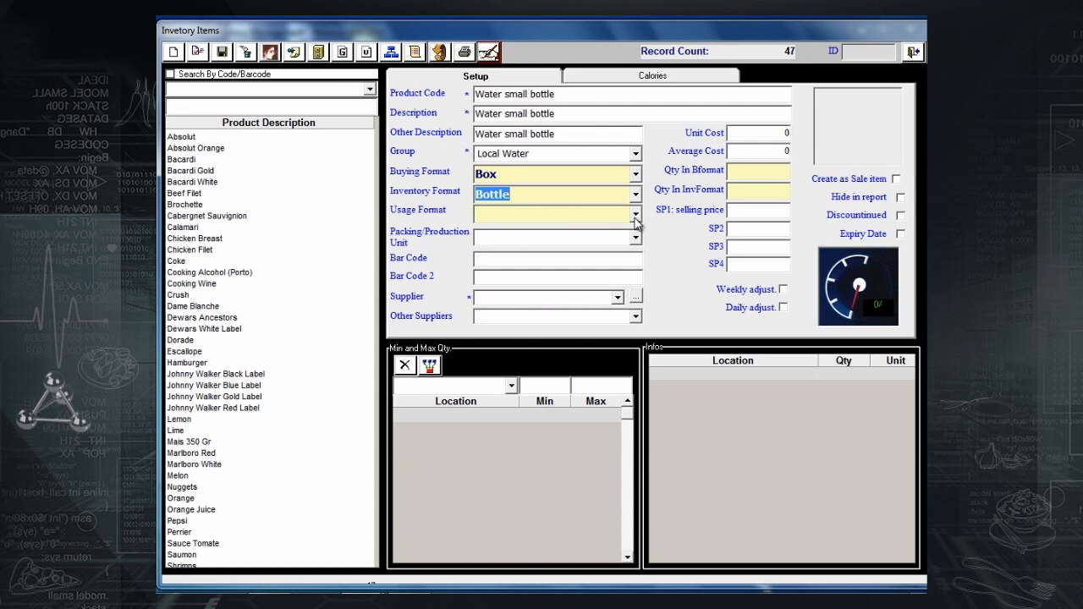
click(636, 216)
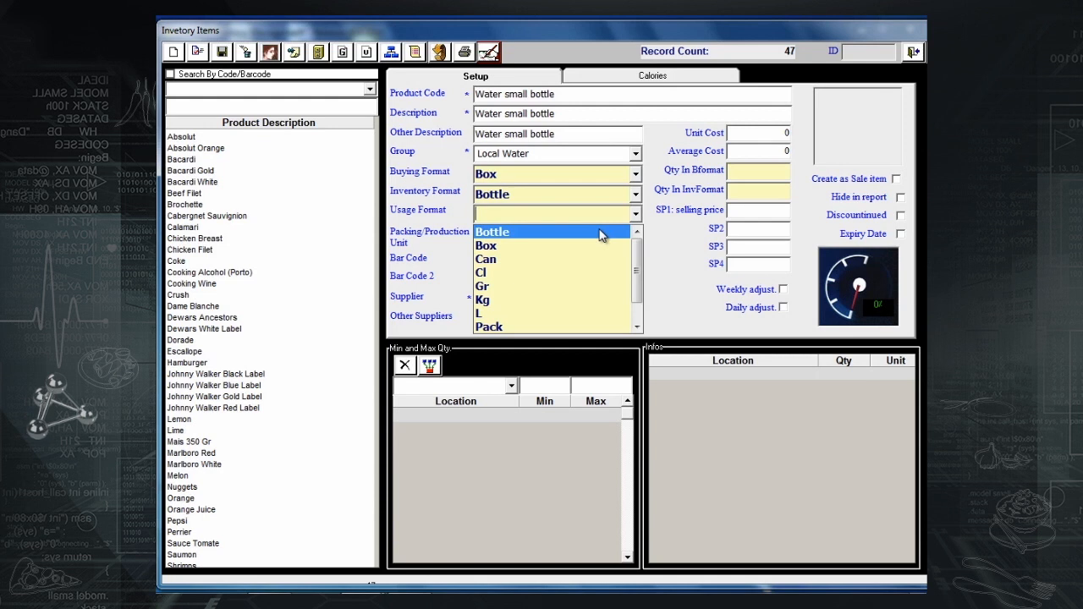
click(599, 233)
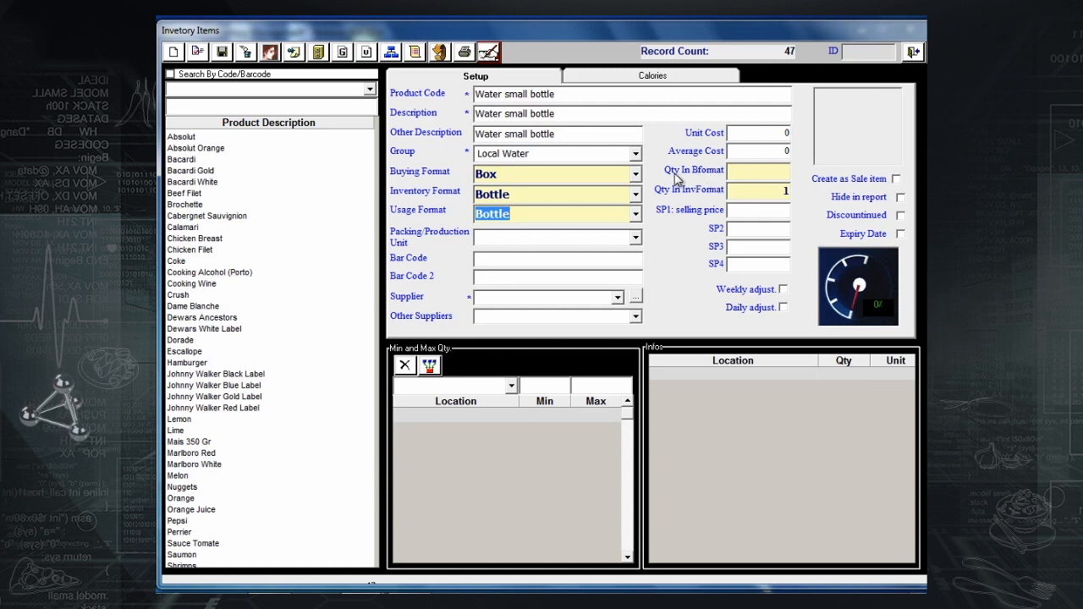
Set the water item's quantity in buying format to 24, keeping Box as the buying format.
click(757, 175)
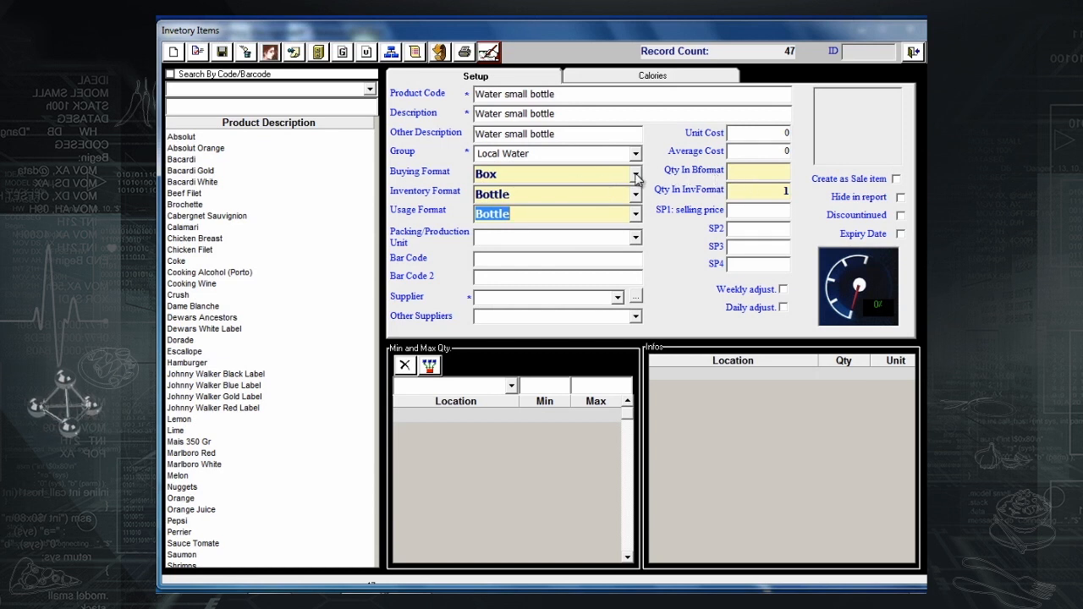
click(758, 174)
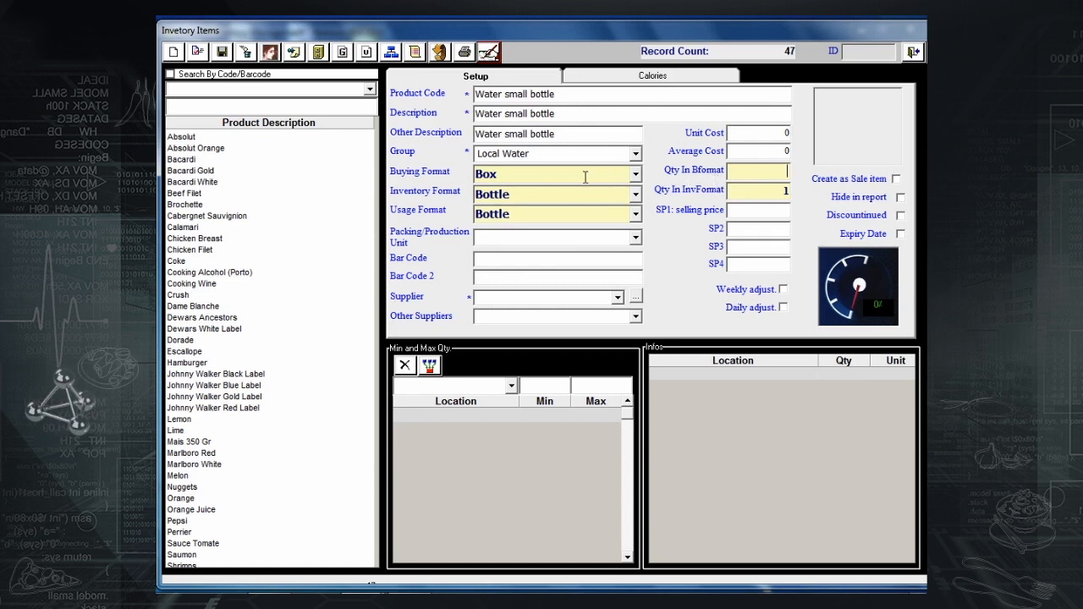
text(24)
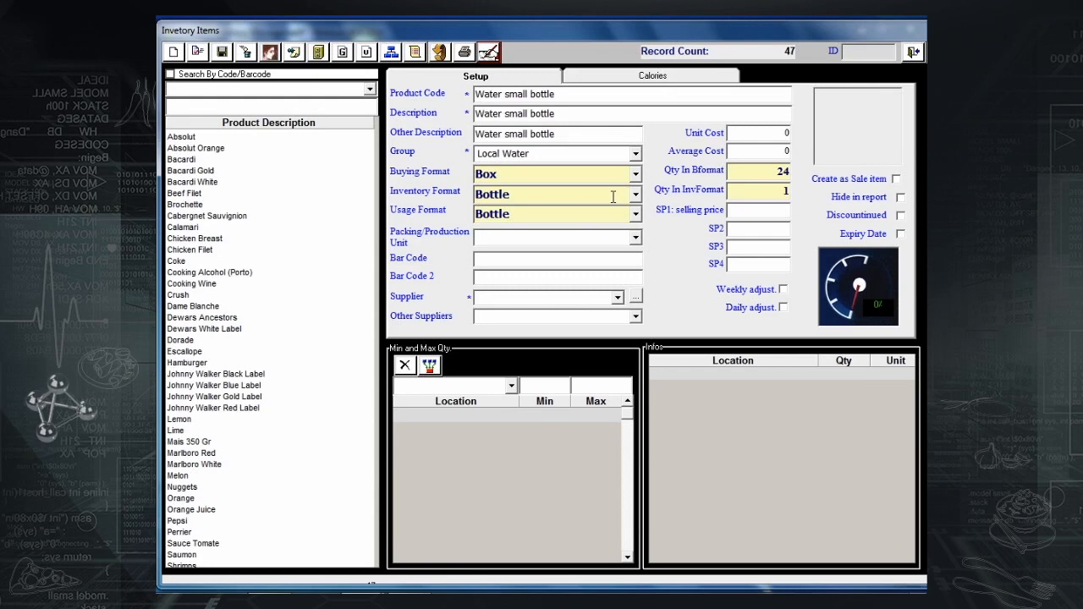
click(636, 174)
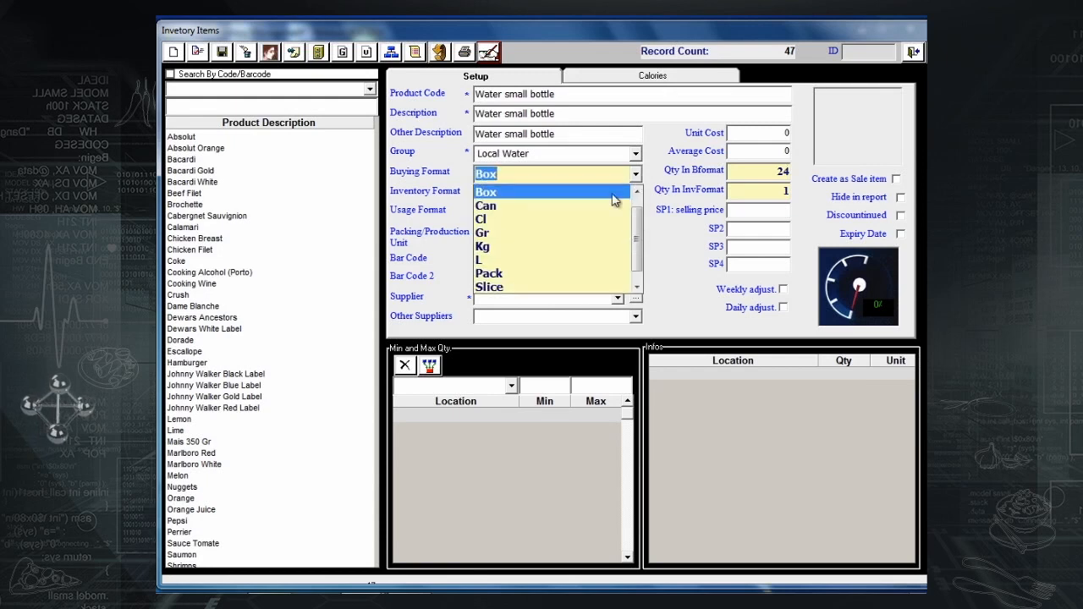
click(605, 192)
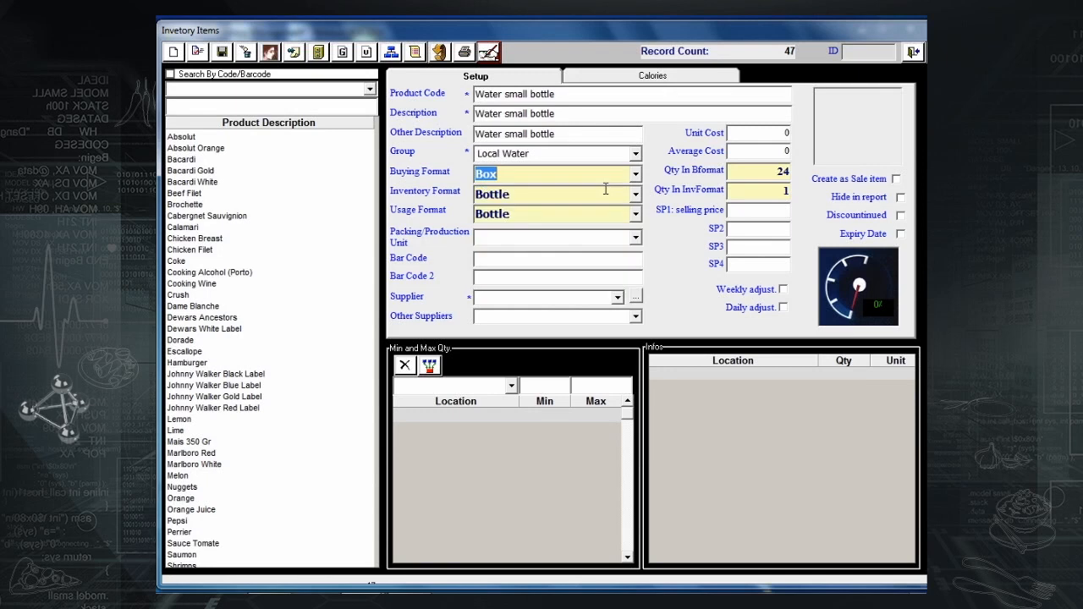
Assign SUPPLIER 1 to the small water bottle item and save the record.
click(617, 298)
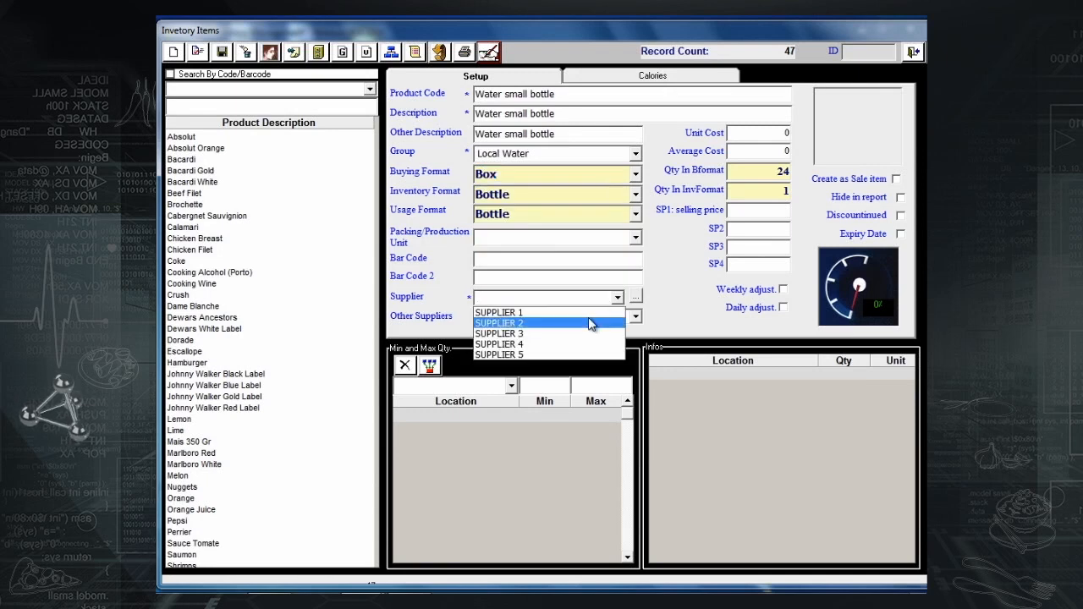
click(589, 313)
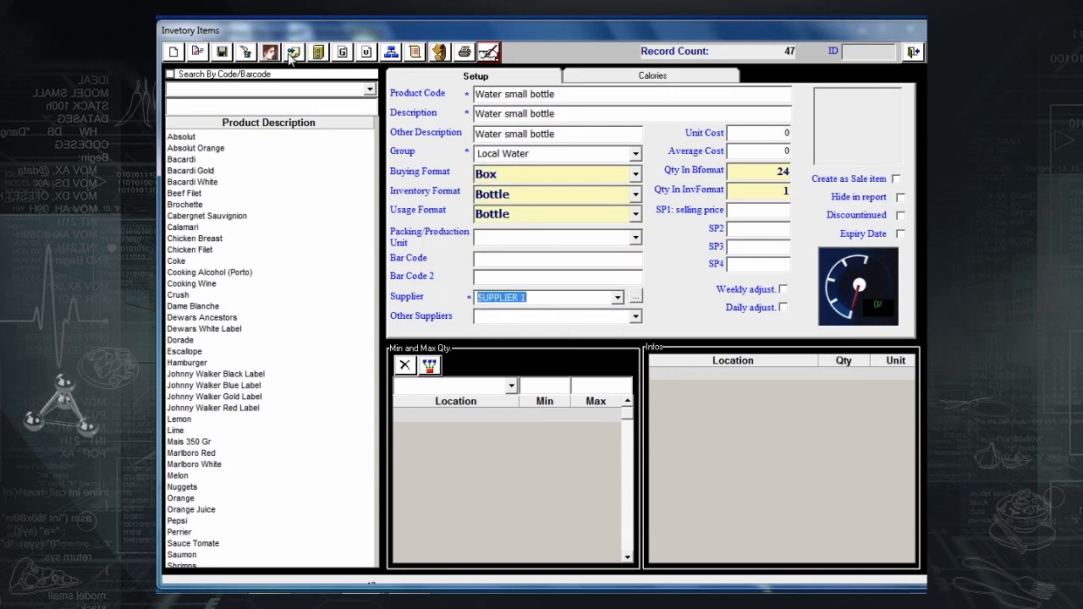
click(221, 52)
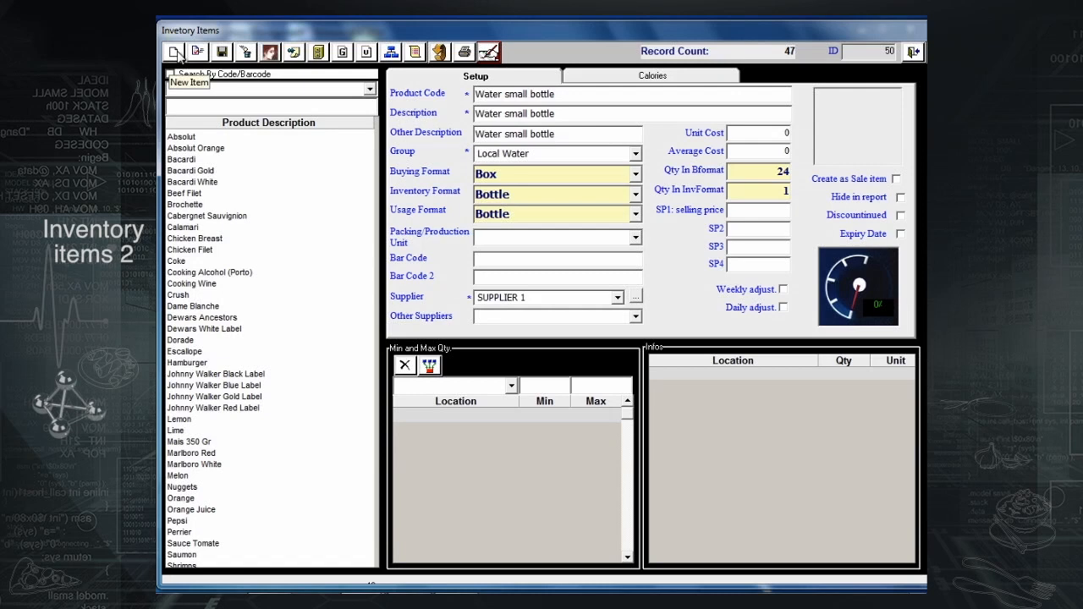
Start a new inventory item with product code and description "Ketchup 350gr" and assign it to the Ketchup And Mayonaise group.
click(176, 54)
text(K)
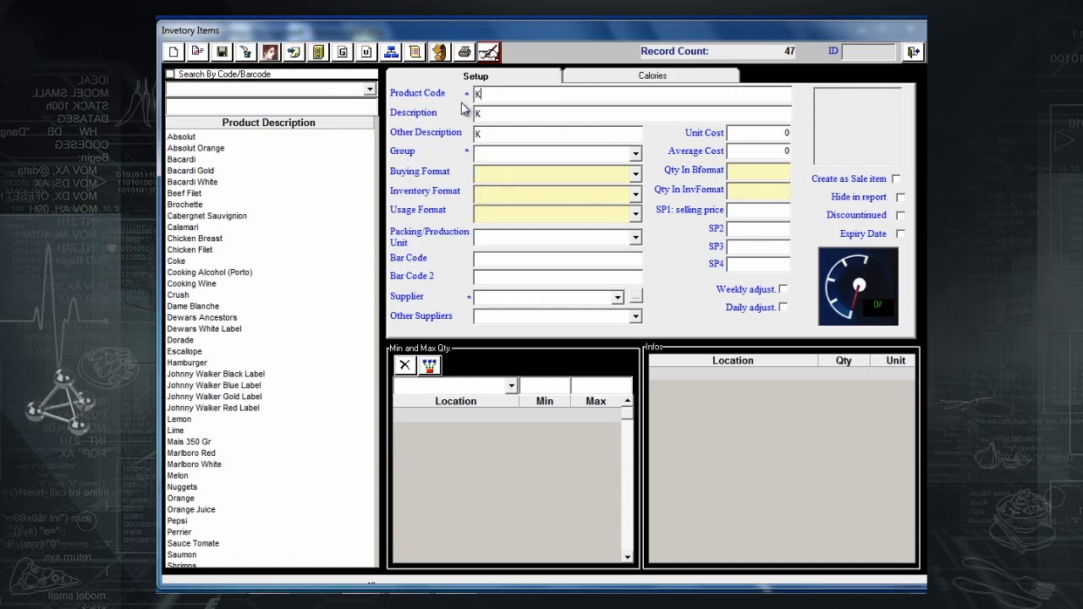
text(etch)
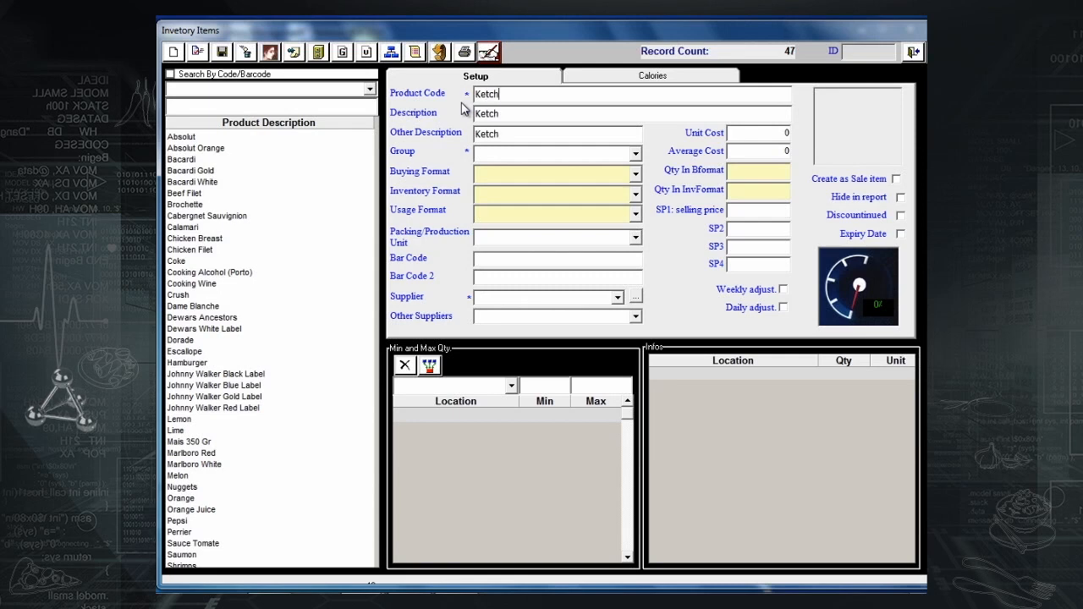
text(up 35)
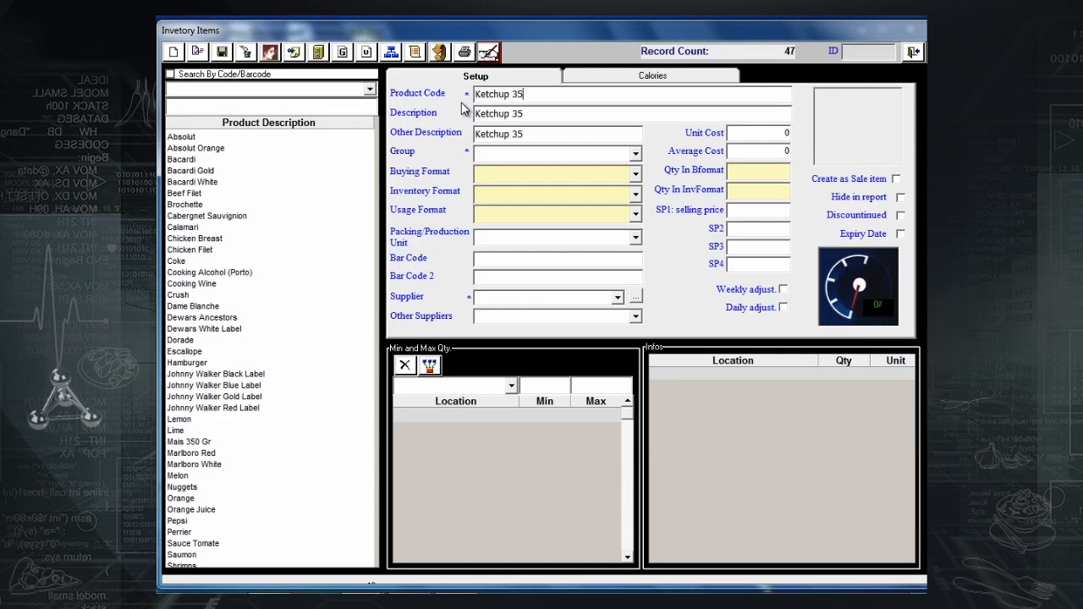
text(0gr)
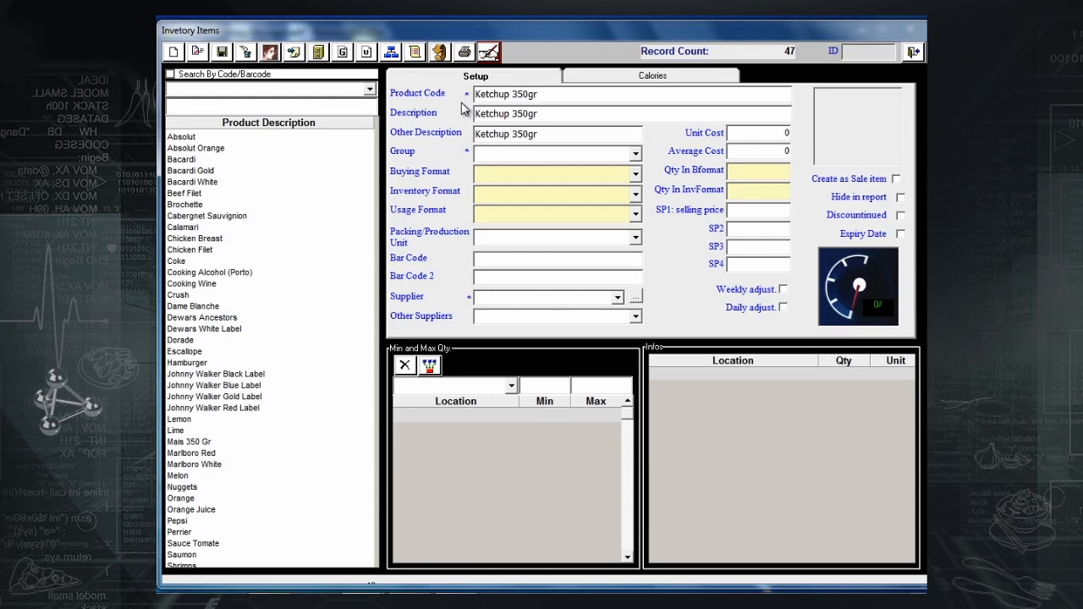
click(636, 157)
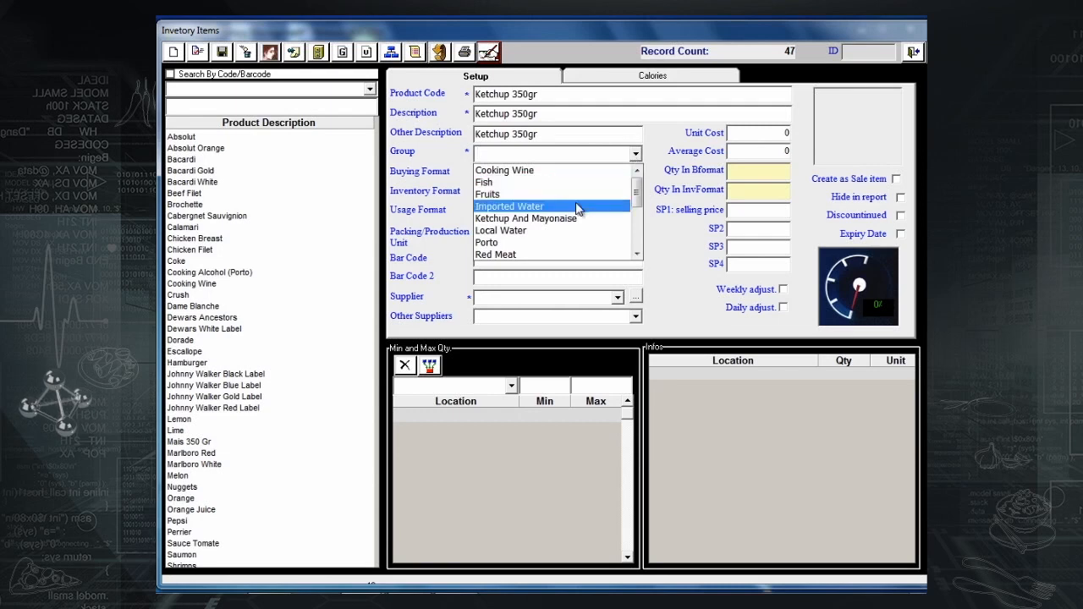
click(572, 219)
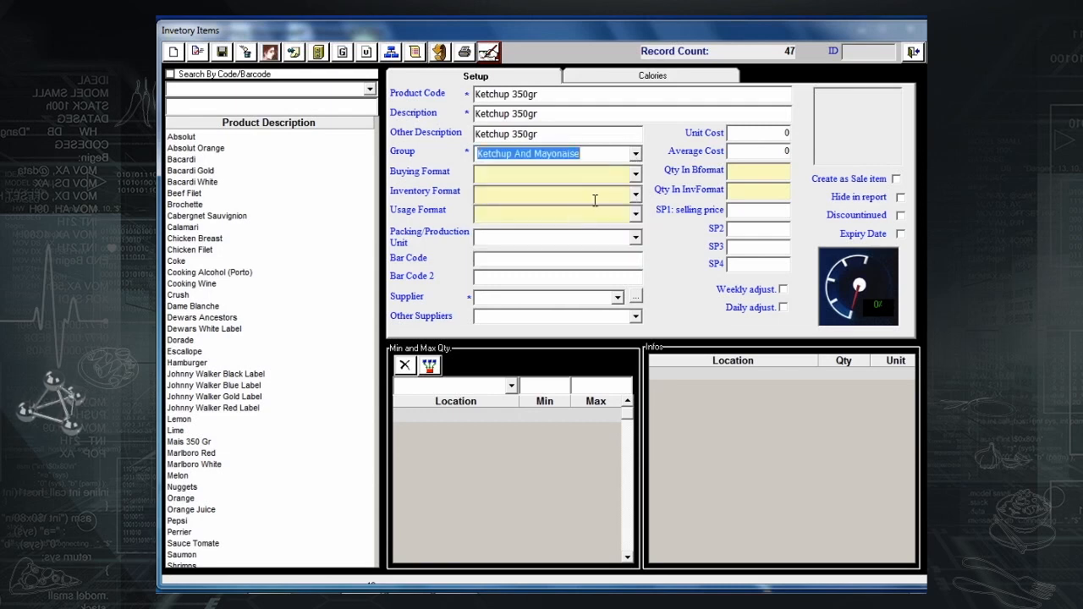
Set the ketchup item's buying and inventory formats to Bottle and its usage format to Gr.
click(636, 175)
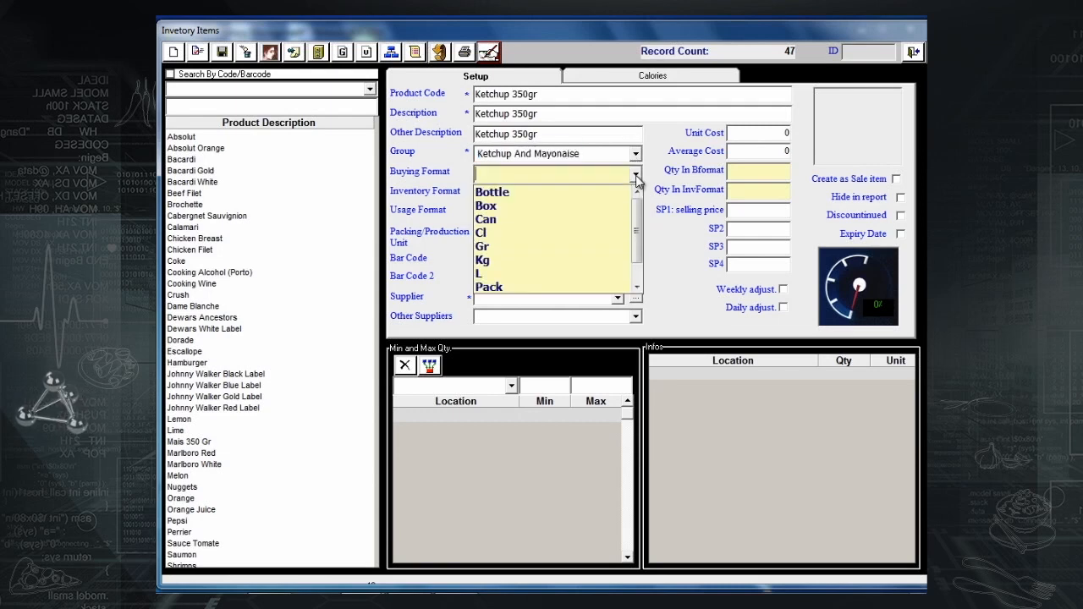
click(594, 195)
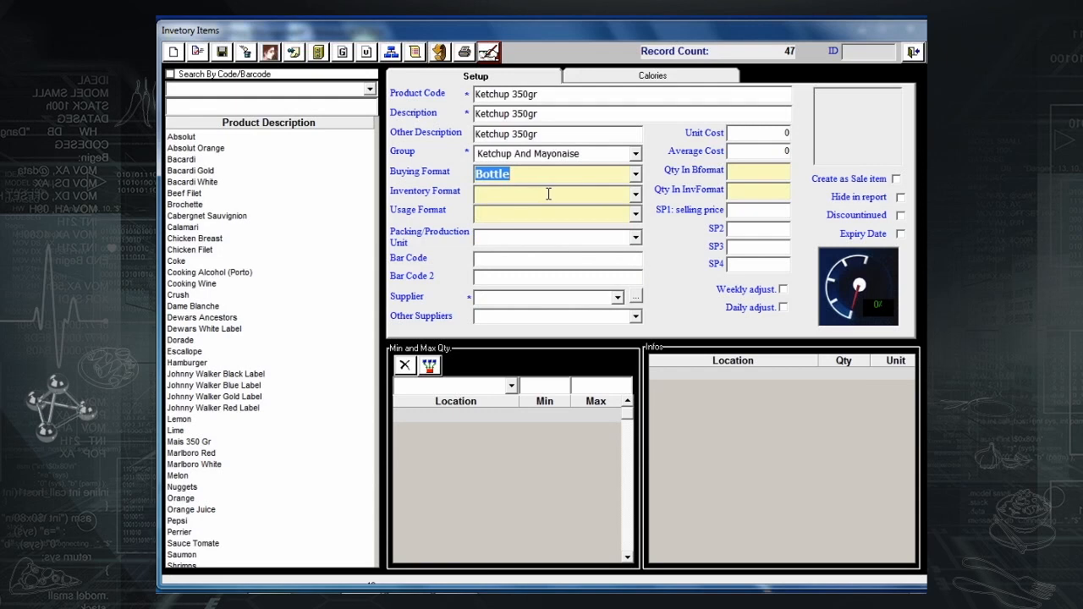
click(635, 194)
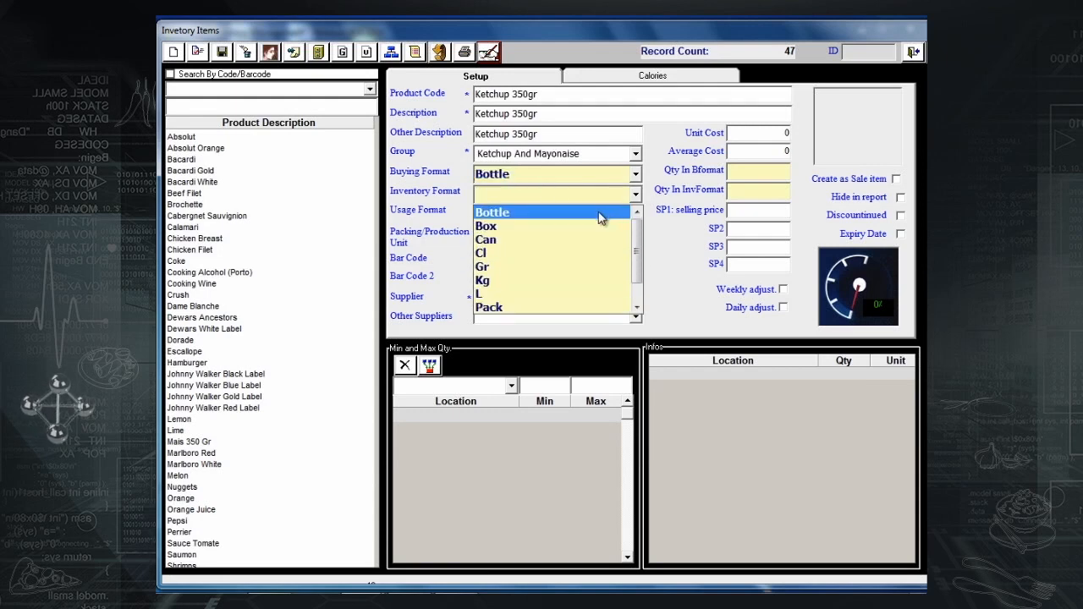
click(599, 212)
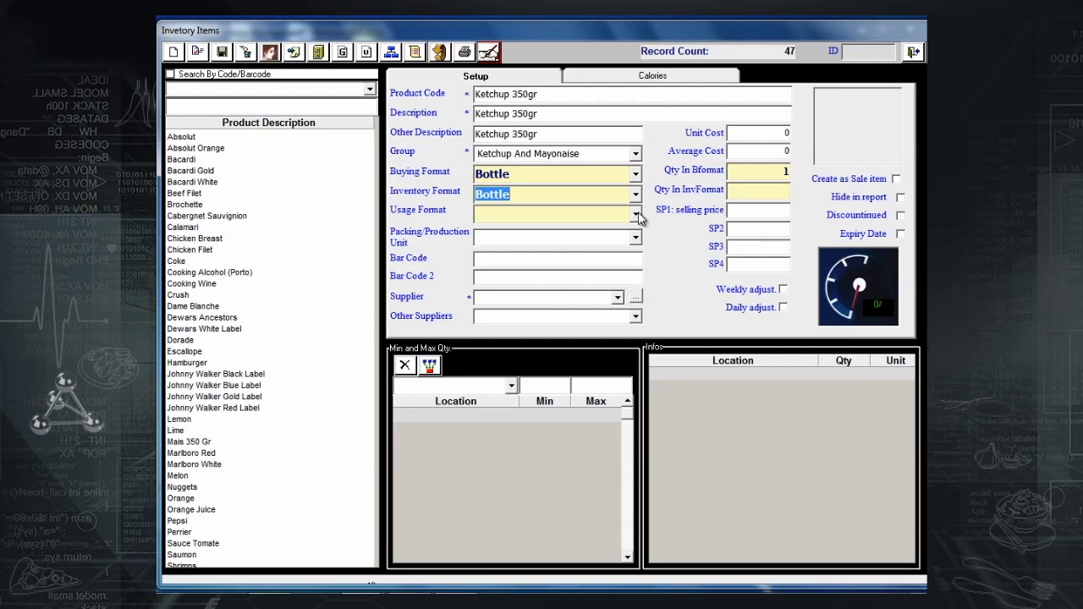
click(637, 215)
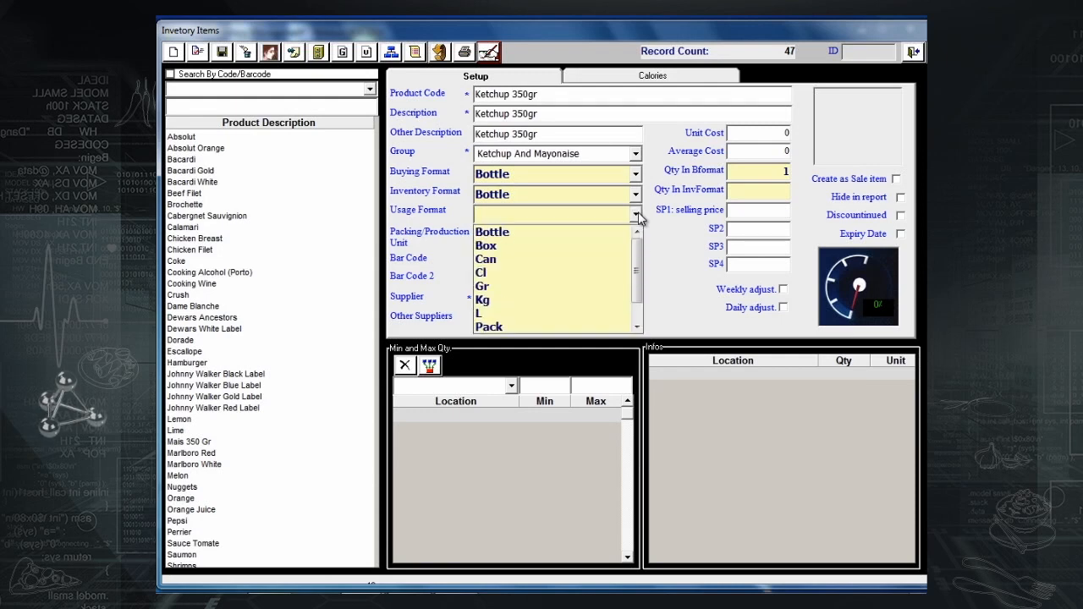
click(576, 287)
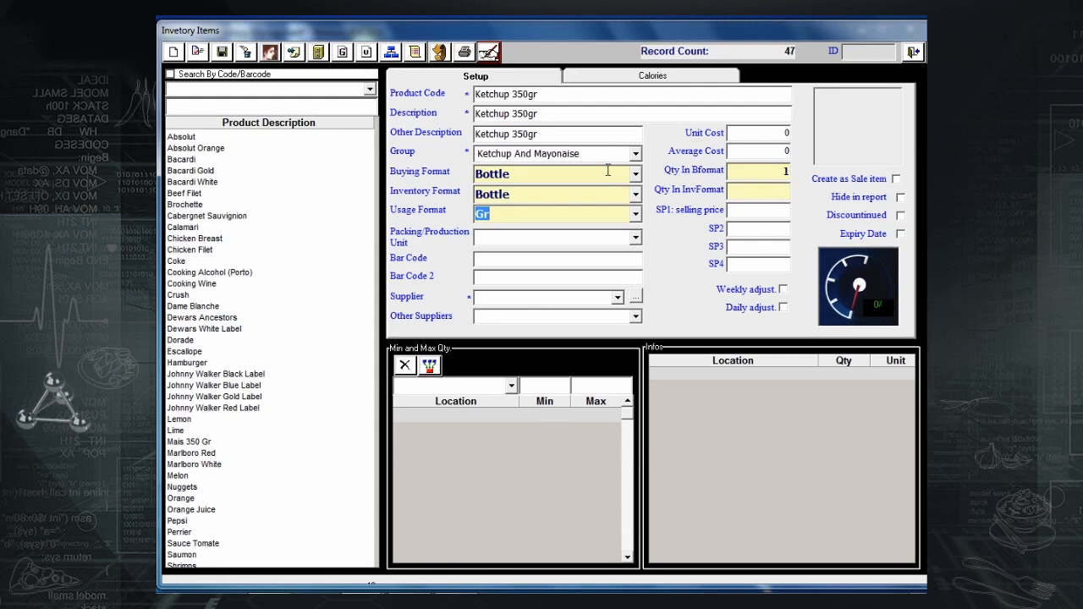
Set the ketchup item's quantity in inventory format to 350.
key(Tab)
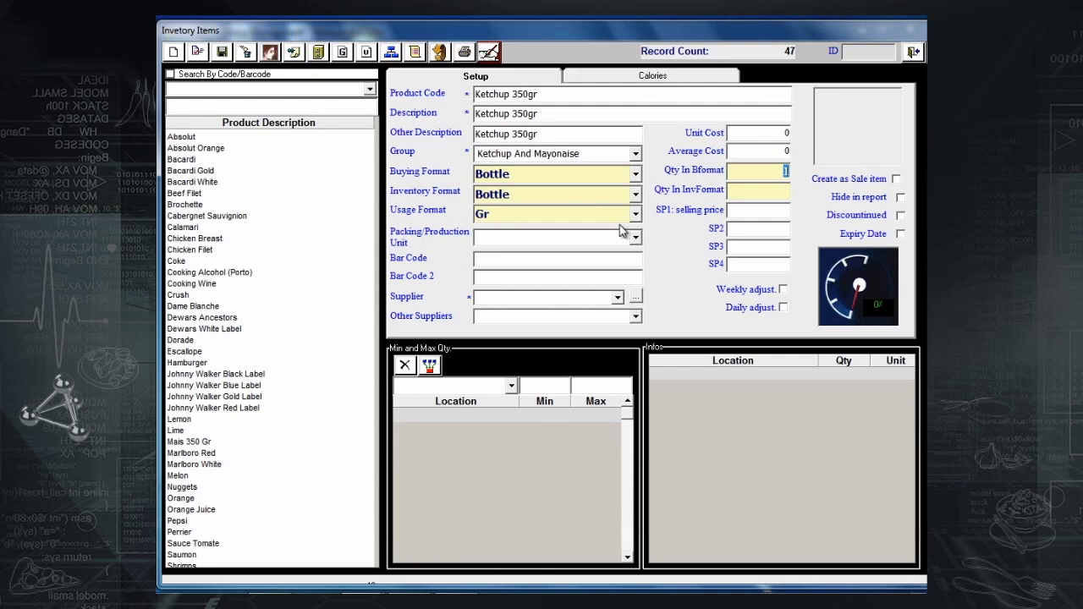
click(774, 197)
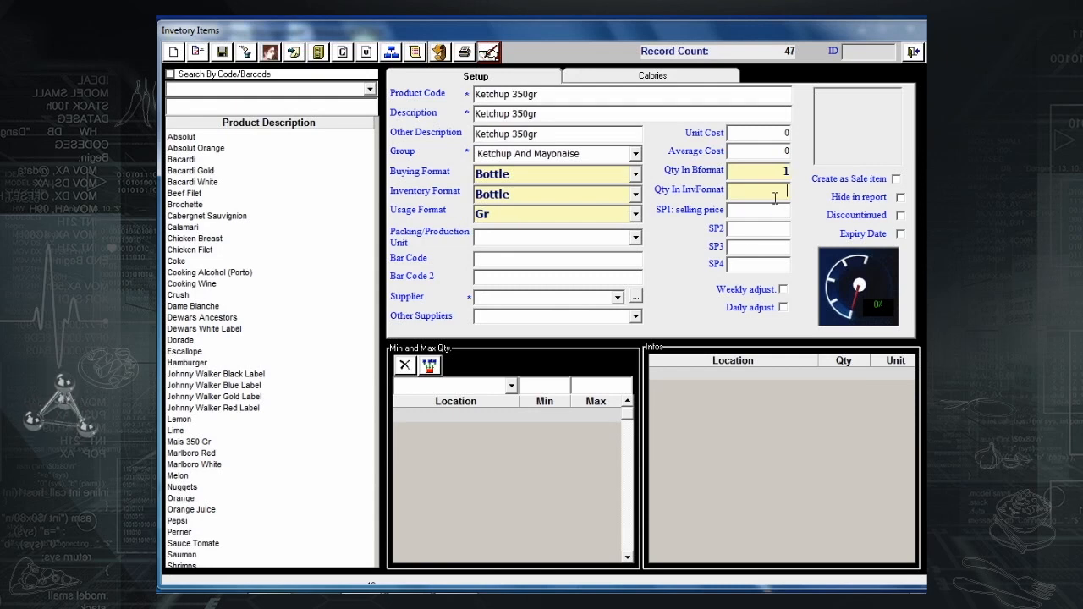
text(350)
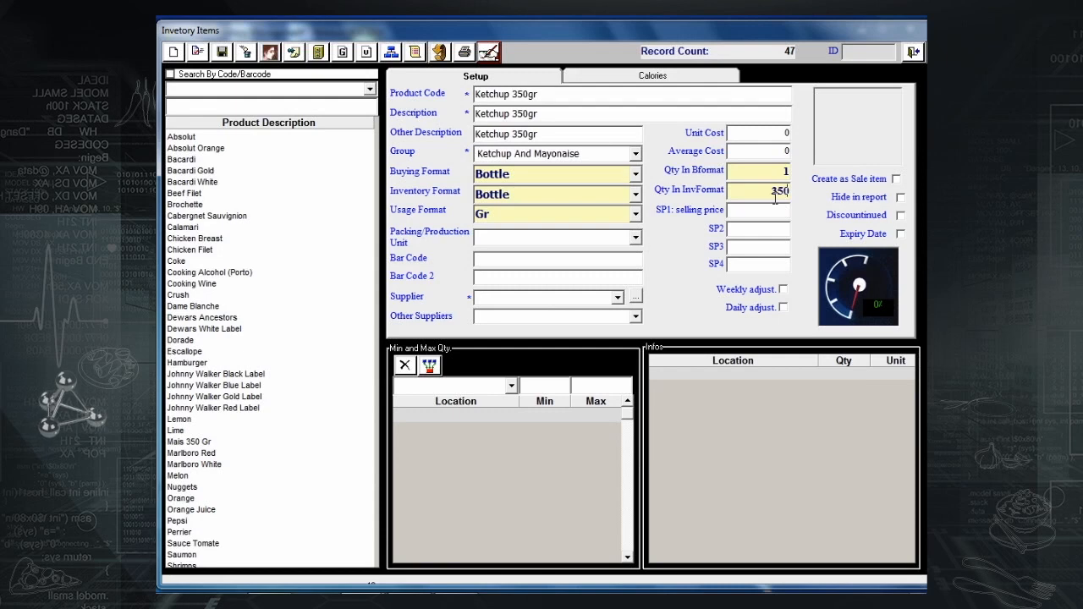
Assign SUPPLIER 2 to the ketchup item and save the record.
click(617, 297)
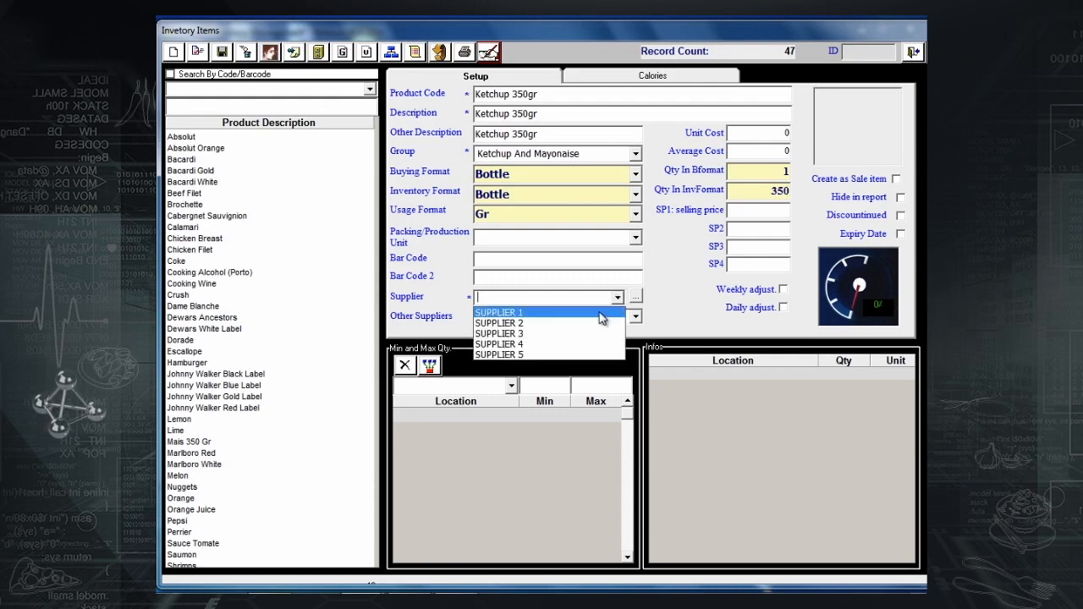
click(592, 323)
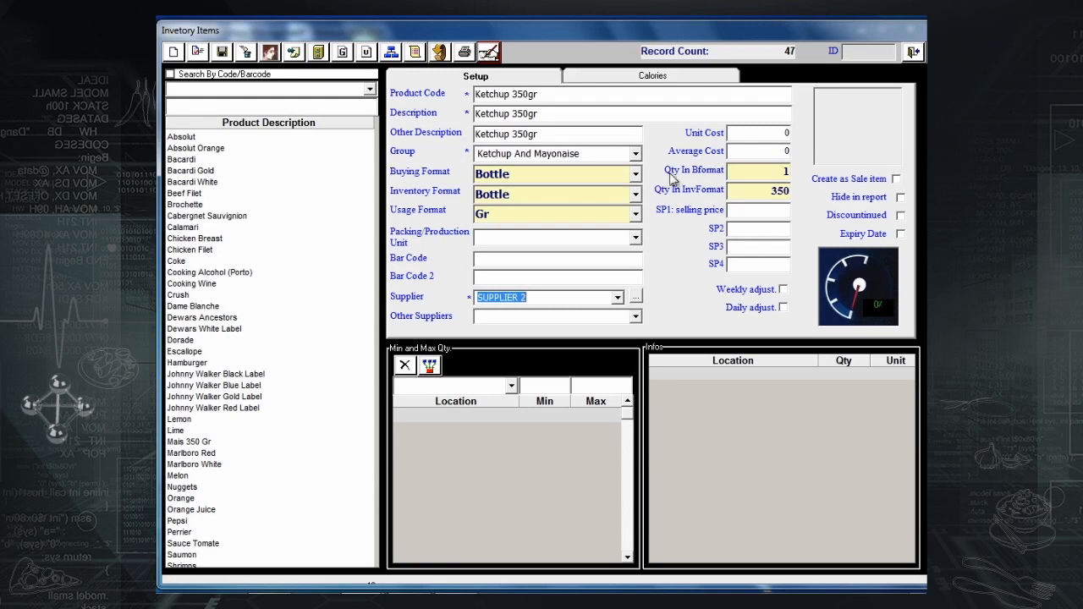
click(218, 52)
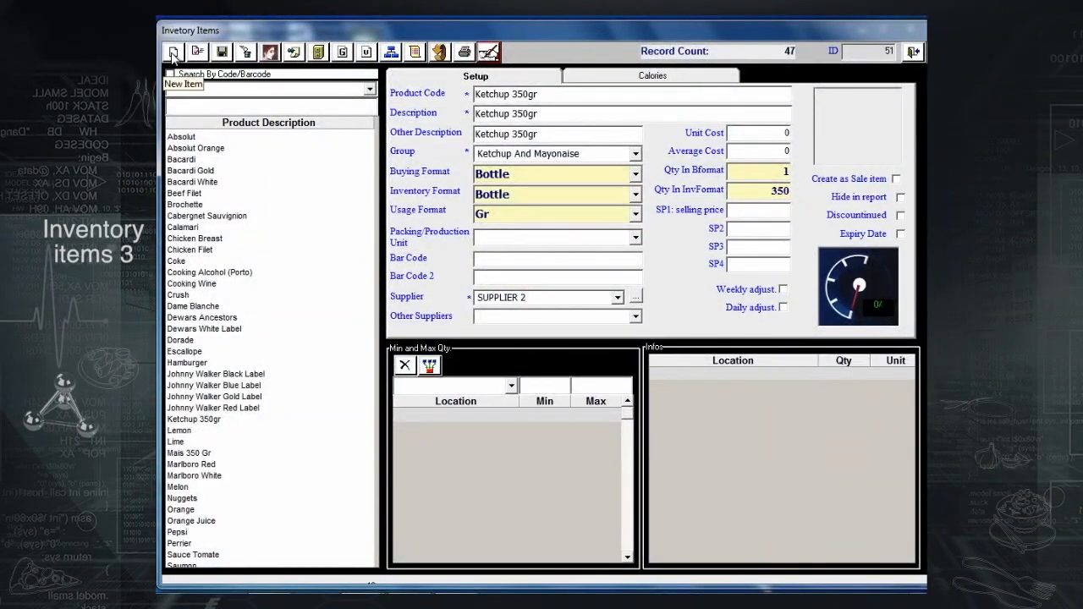
Start a new inventory item with product code and description "Pineapple juice 50 cl" and assign it to the Juices group.
click(173, 53)
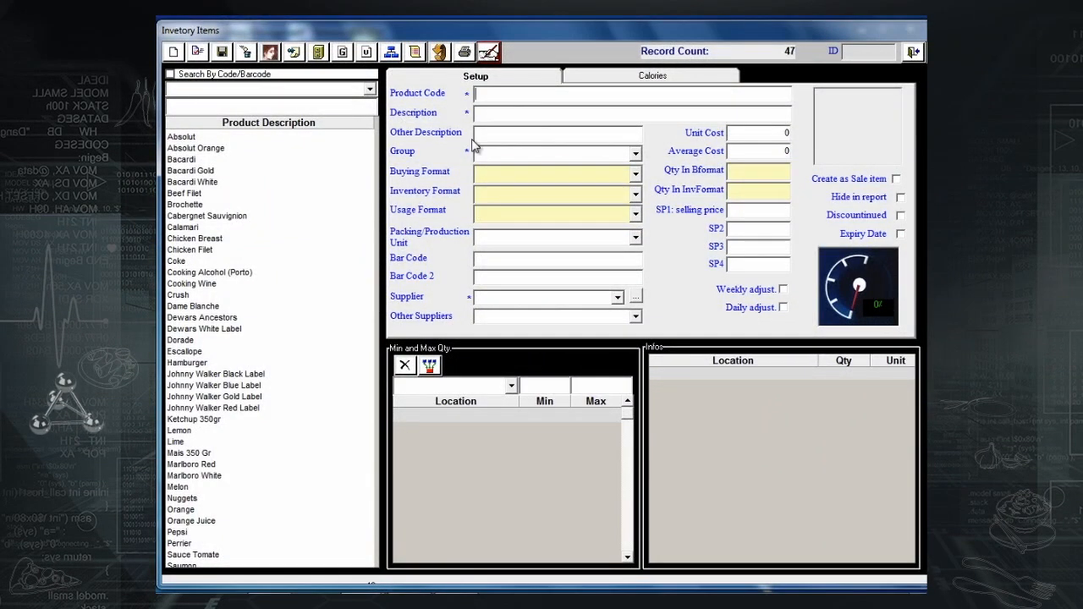
text(Pi)
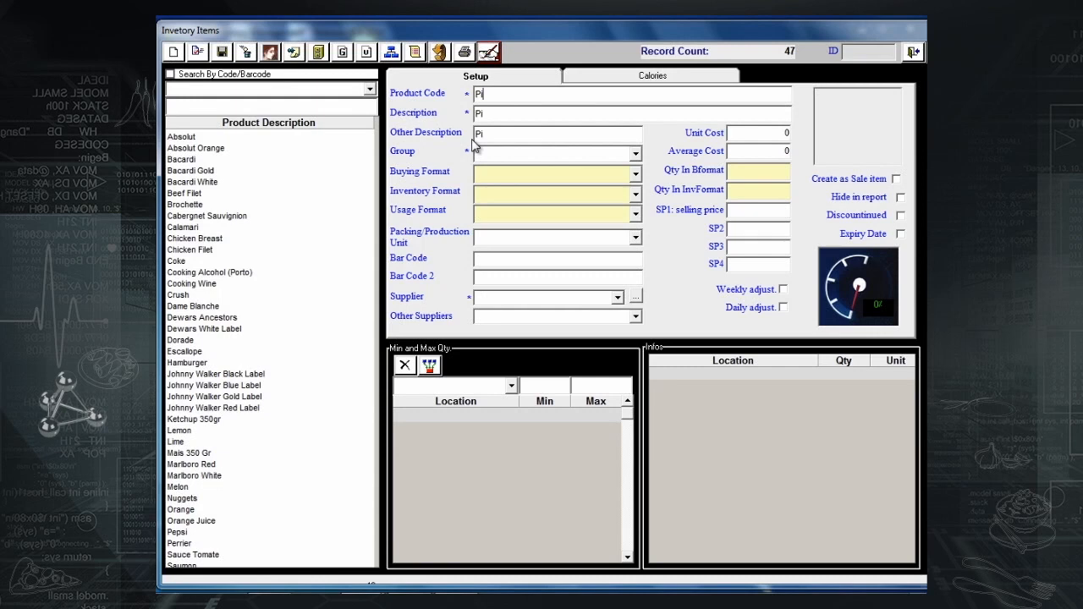
text(neap)
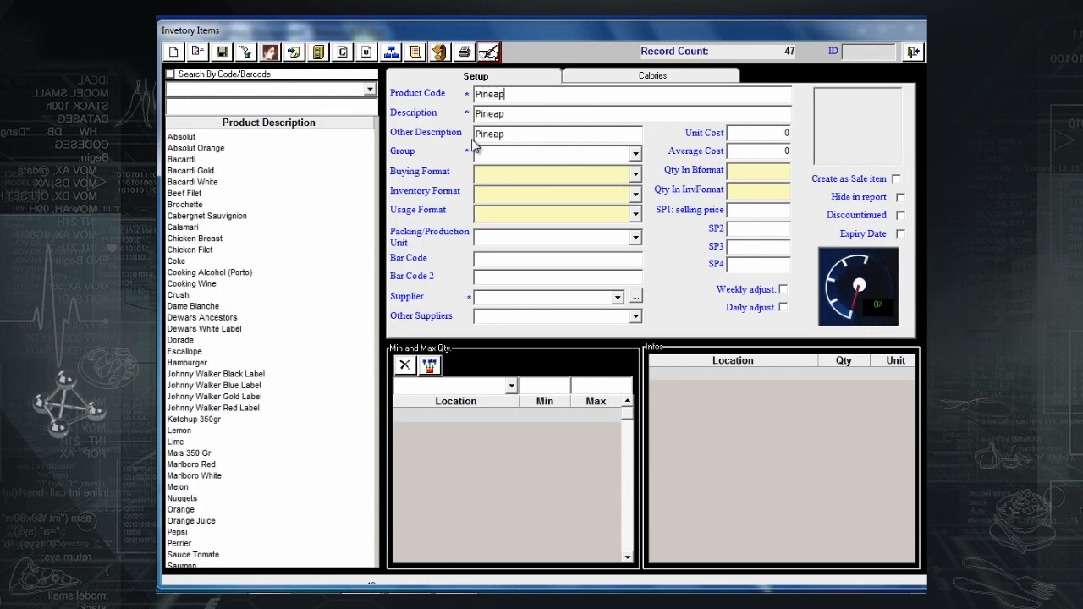
text(ple juice)
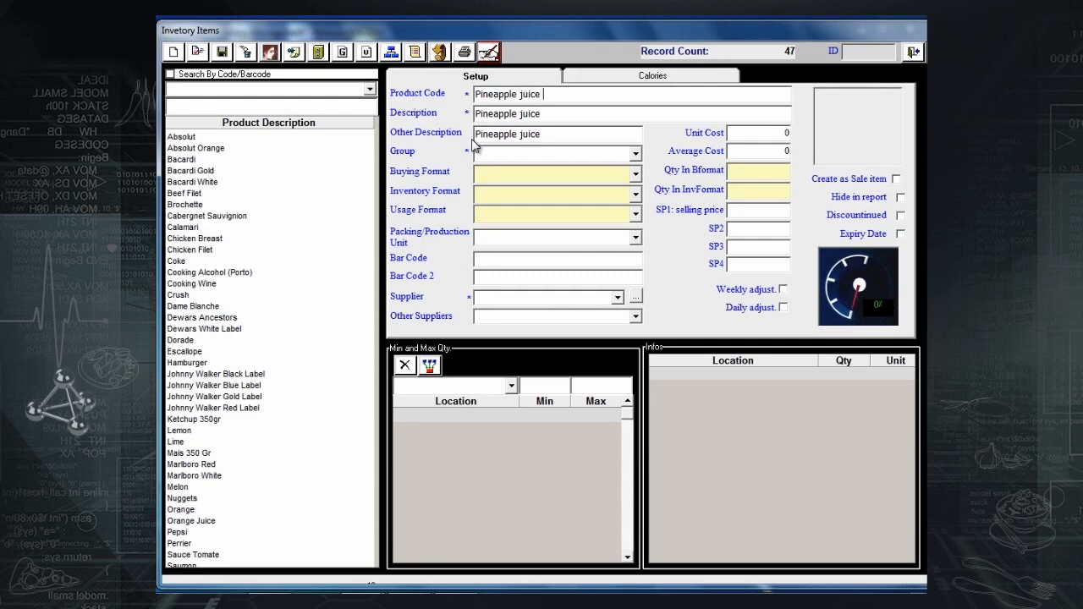
text( 50 )
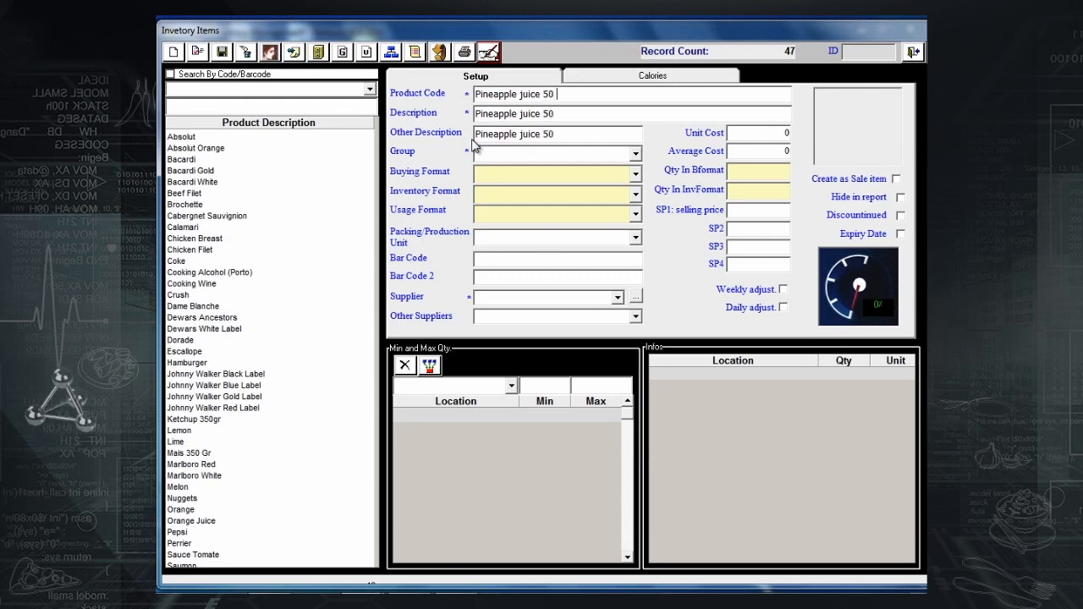
text(cl)
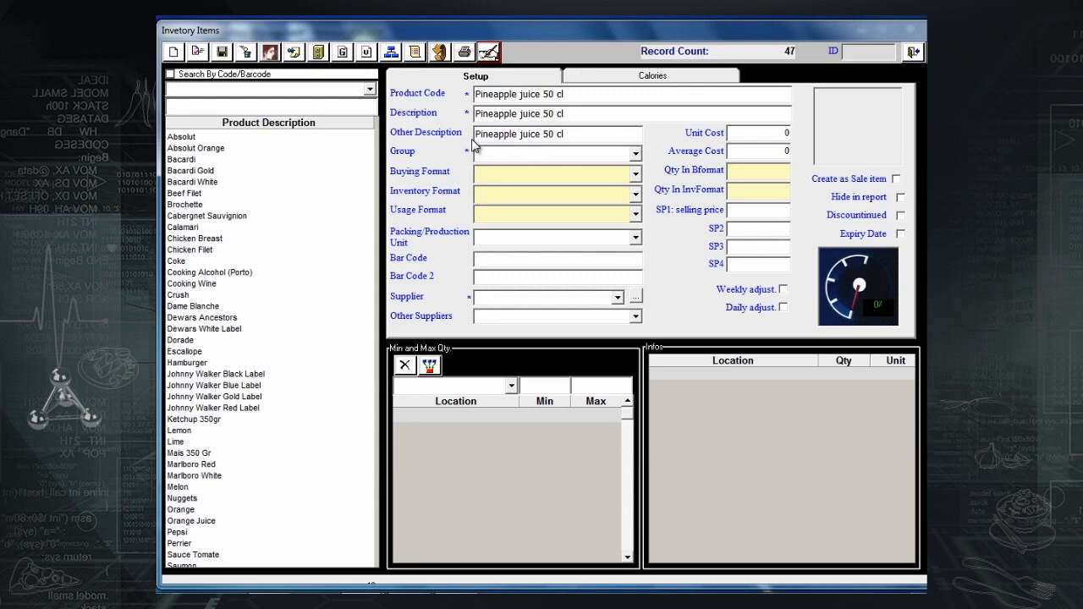
click(635, 156)
scroll(580, 172, down, 2)
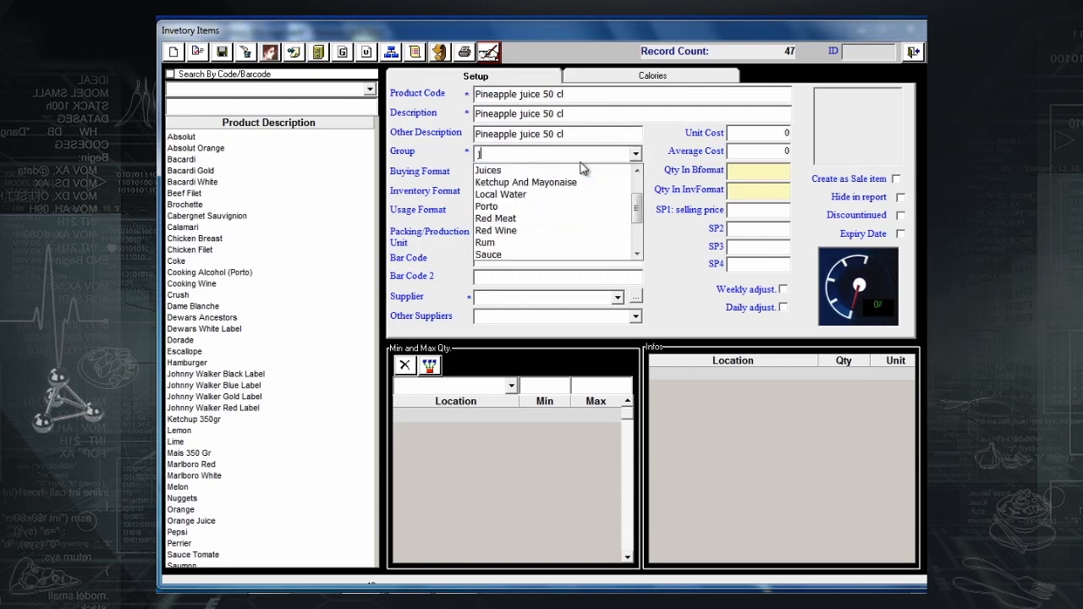
click(554, 171)
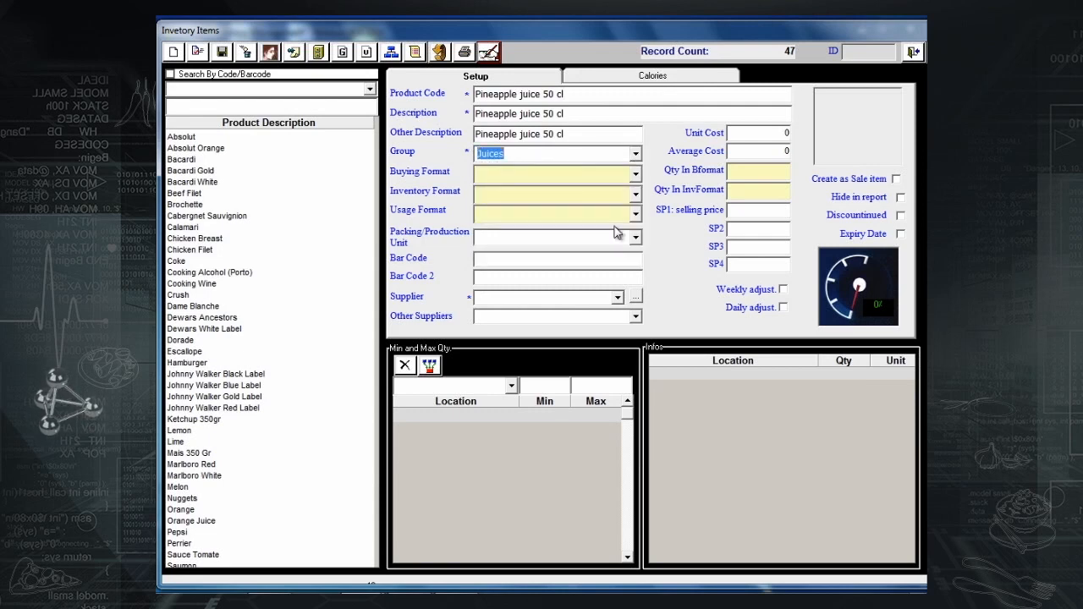
Set the pineapple juice item's buying format to Box and inventory format to Bottle, with a quantity of 24 in the buying format.
click(637, 174)
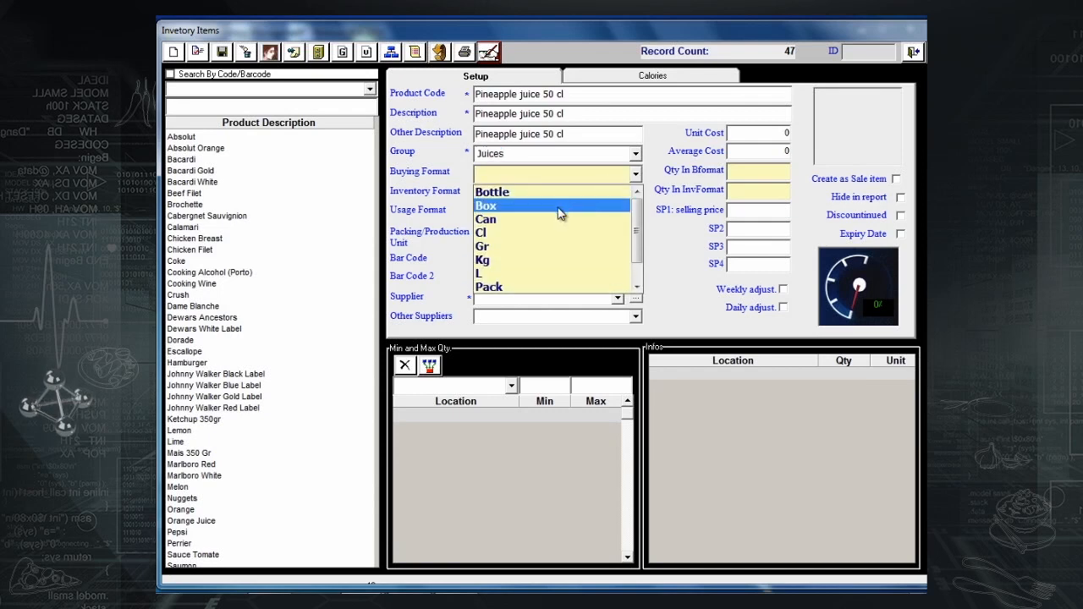
click(558, 207)
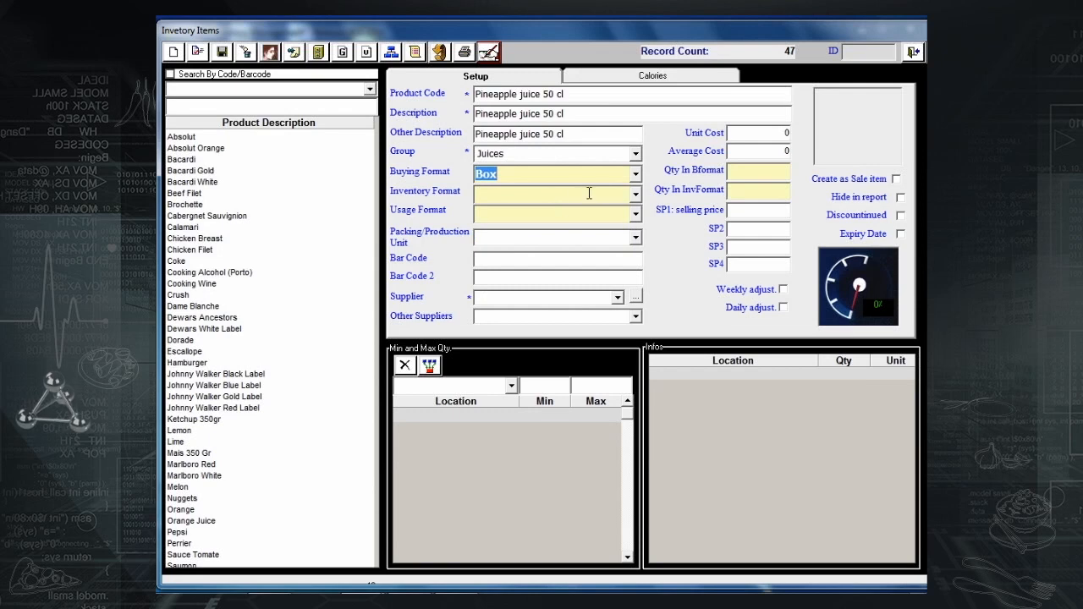
click(635, 196)
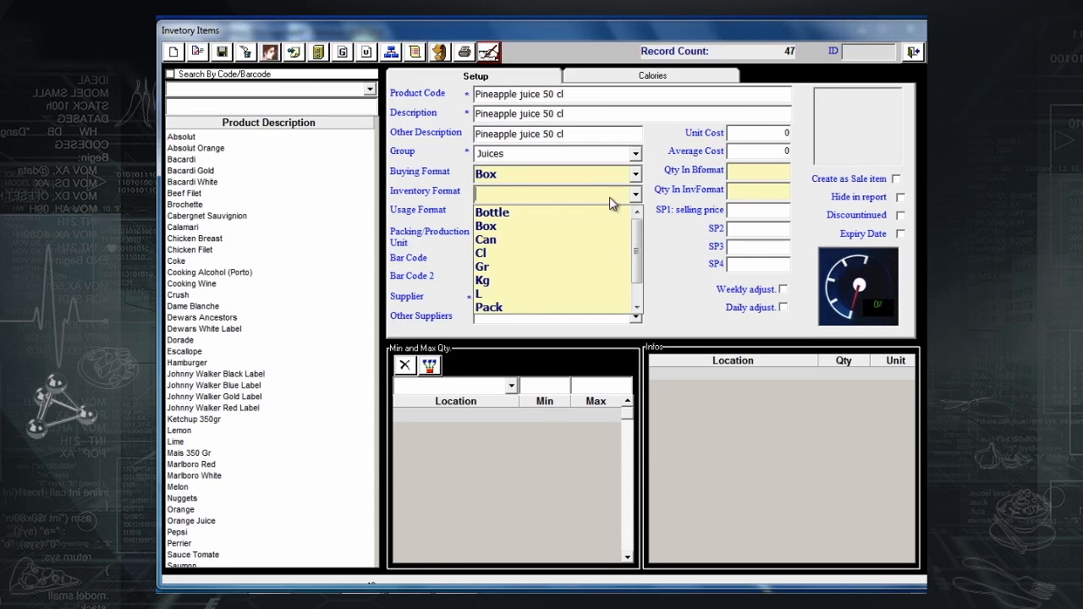
click(575, 212)
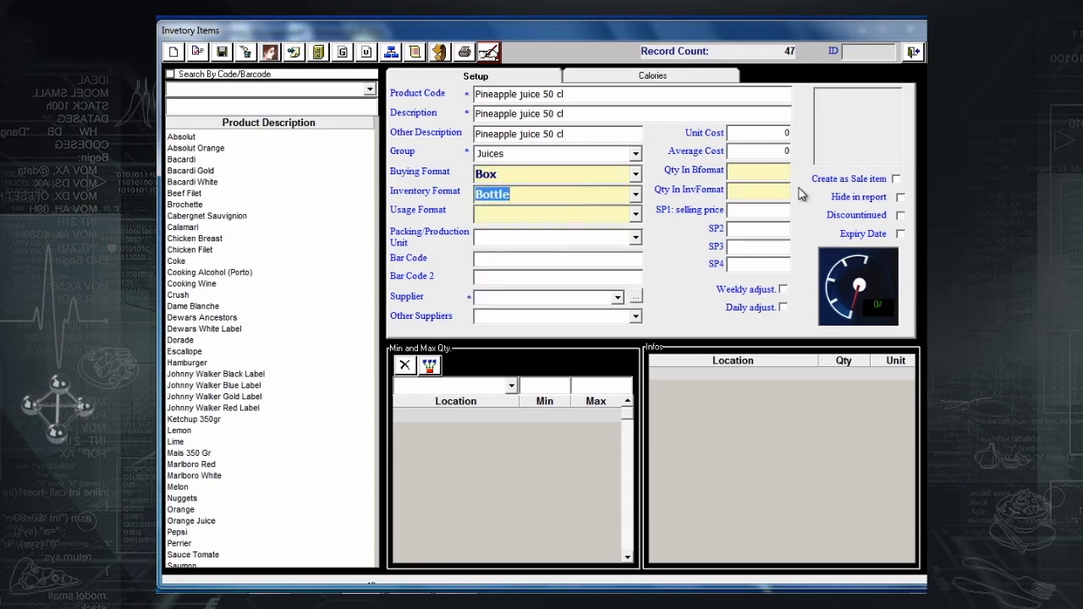
click(755, 176)
text(24)
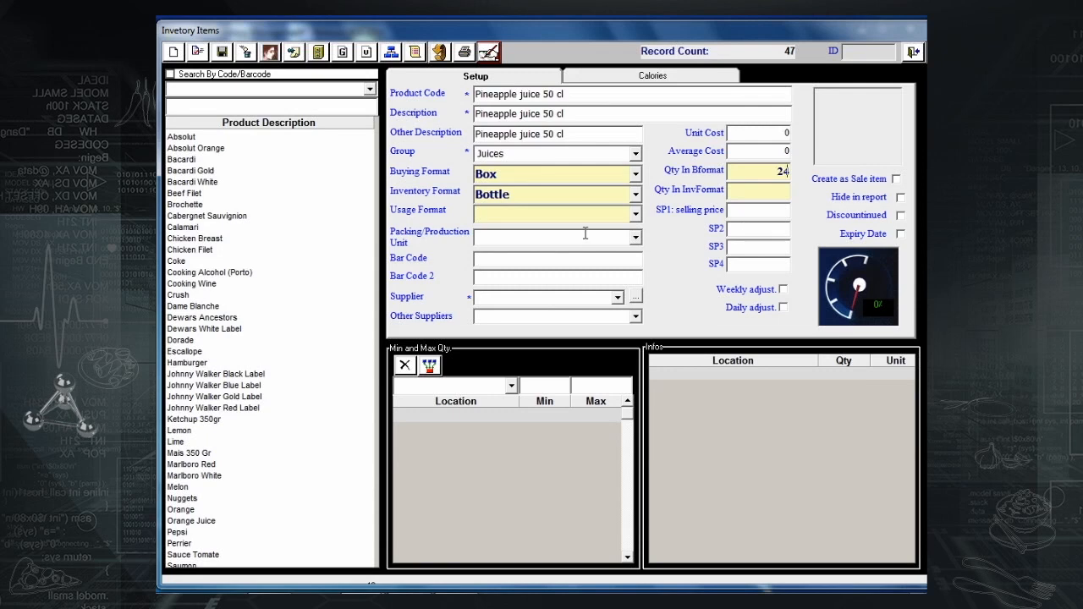
Set the pineapple juice item's usage format to Cl and its quantity in inventory format to 50.
click(636, 215)
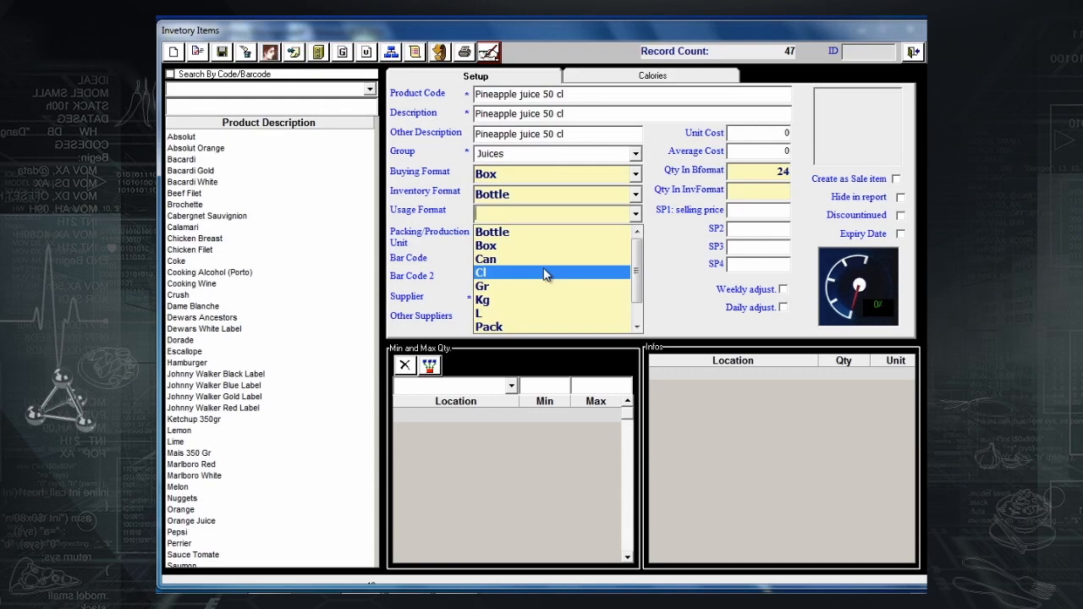
click(545, 273)
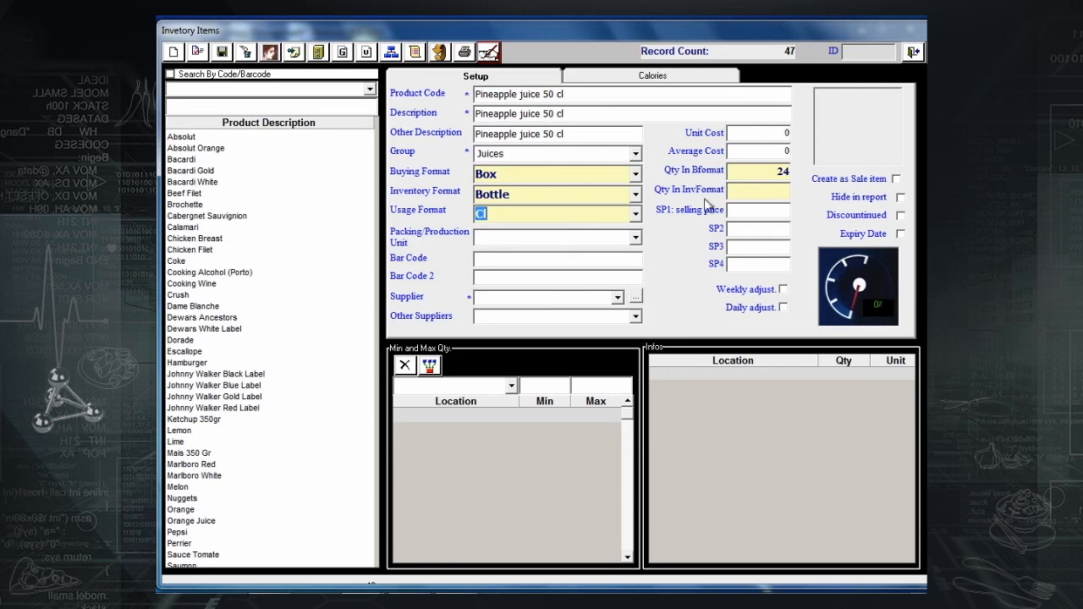
click(763, 195)
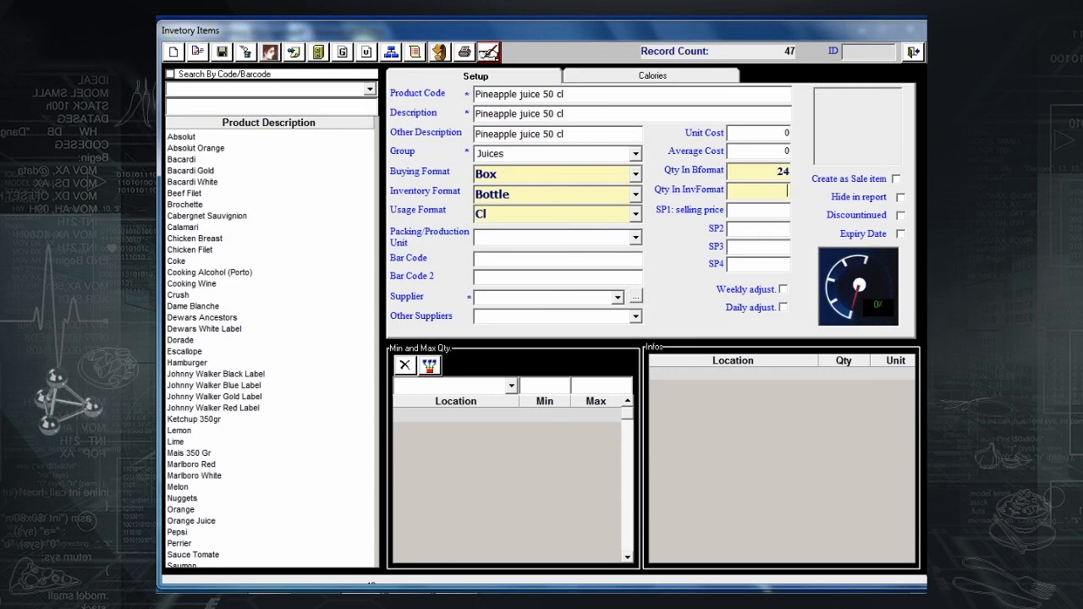
text(50)
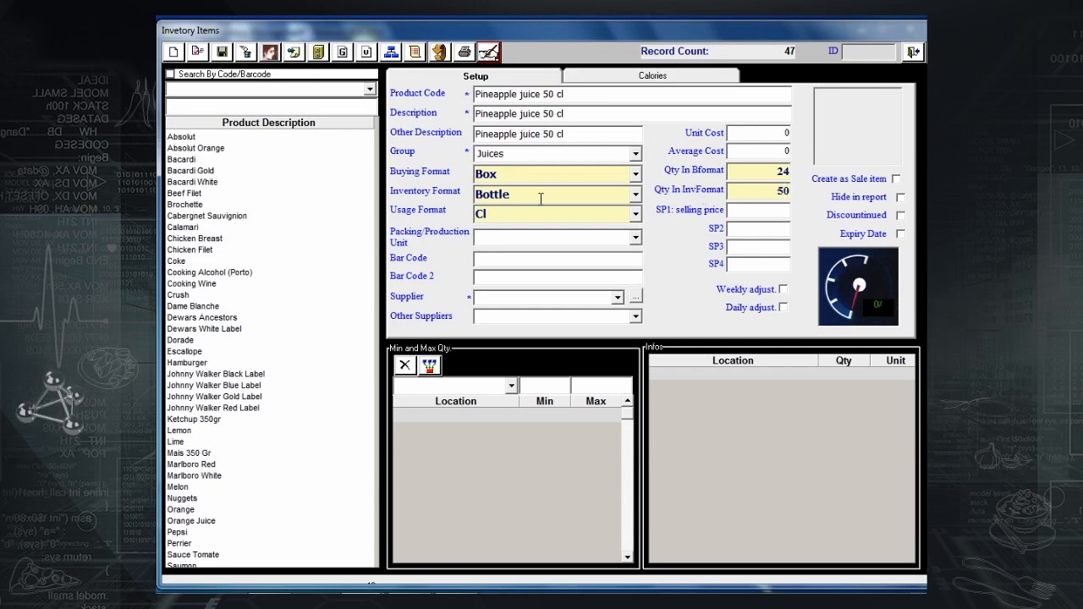
Assign SUPPLIER 3 to the pineapple juice item and save the record.
click(617, 297)
click(526, 333)
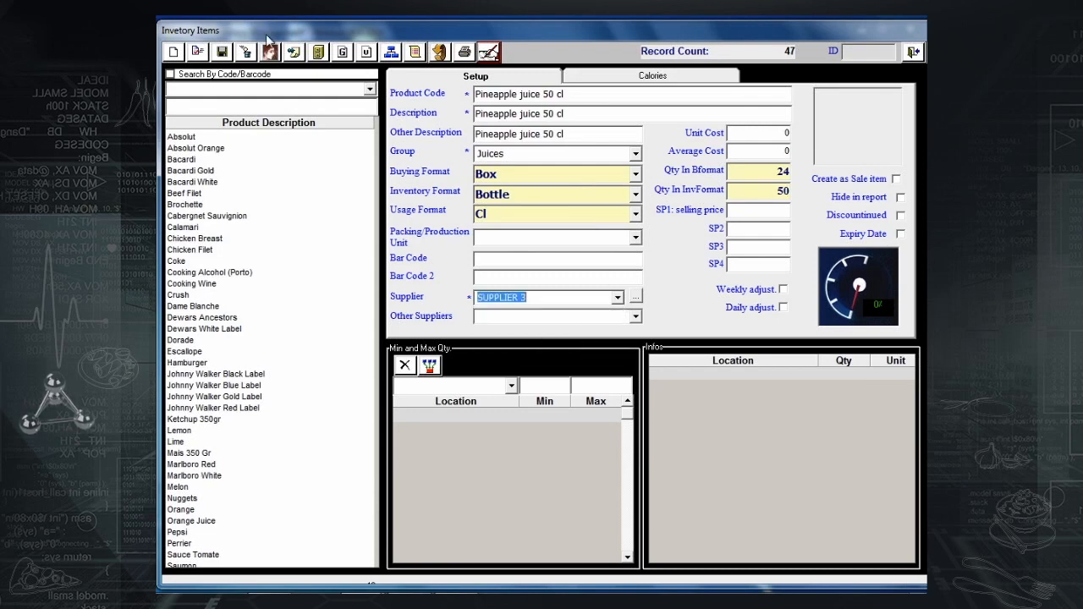
click(222, 53)
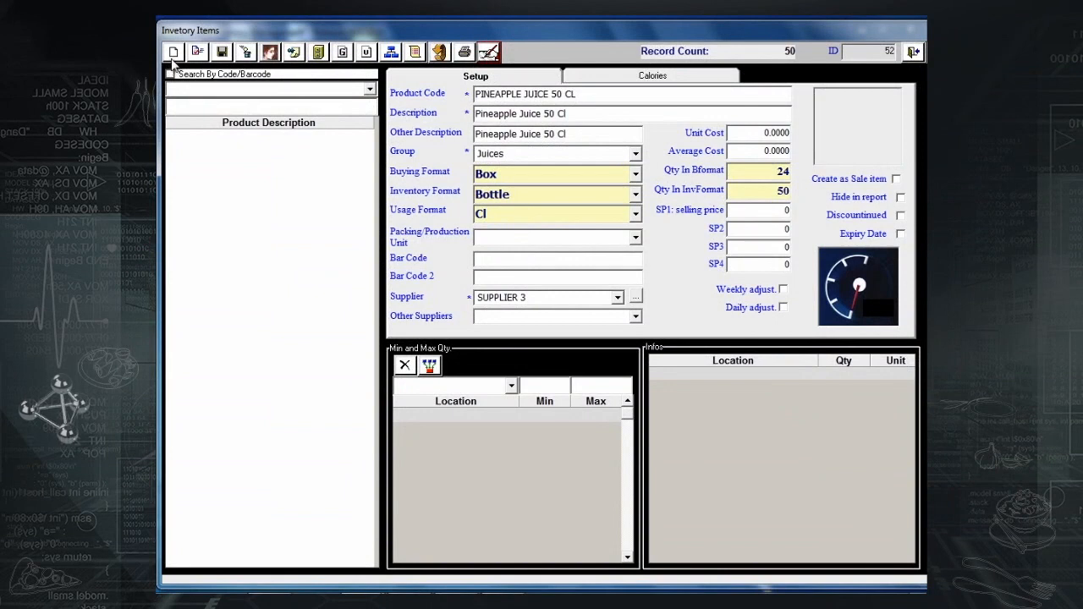
Start a new inventory item with product code and description "Onion" and assign it to the Vegetables group.
click(173, 56)
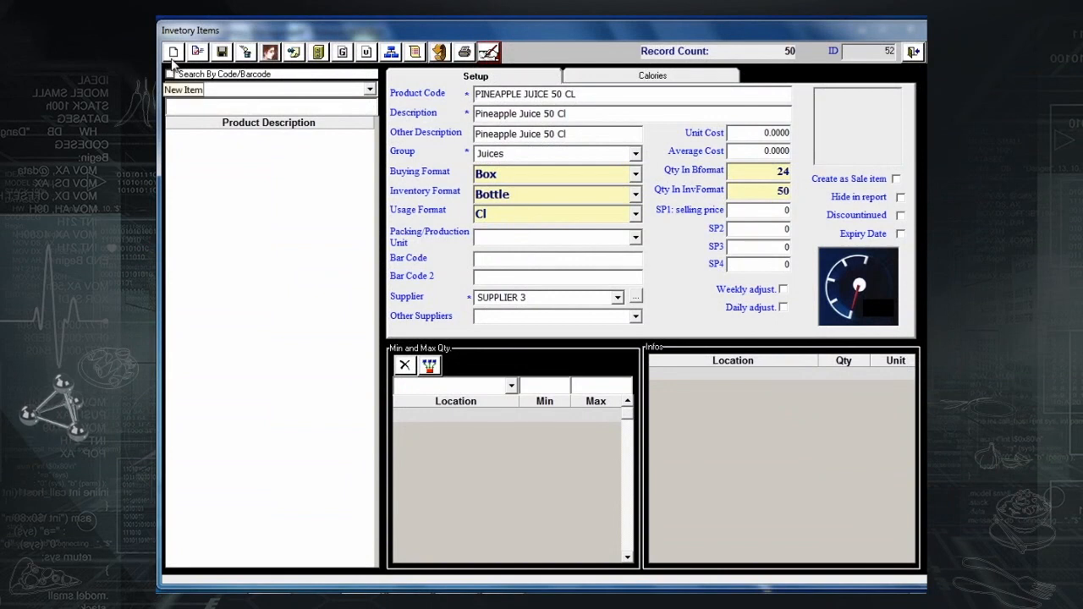
click(173, 57)
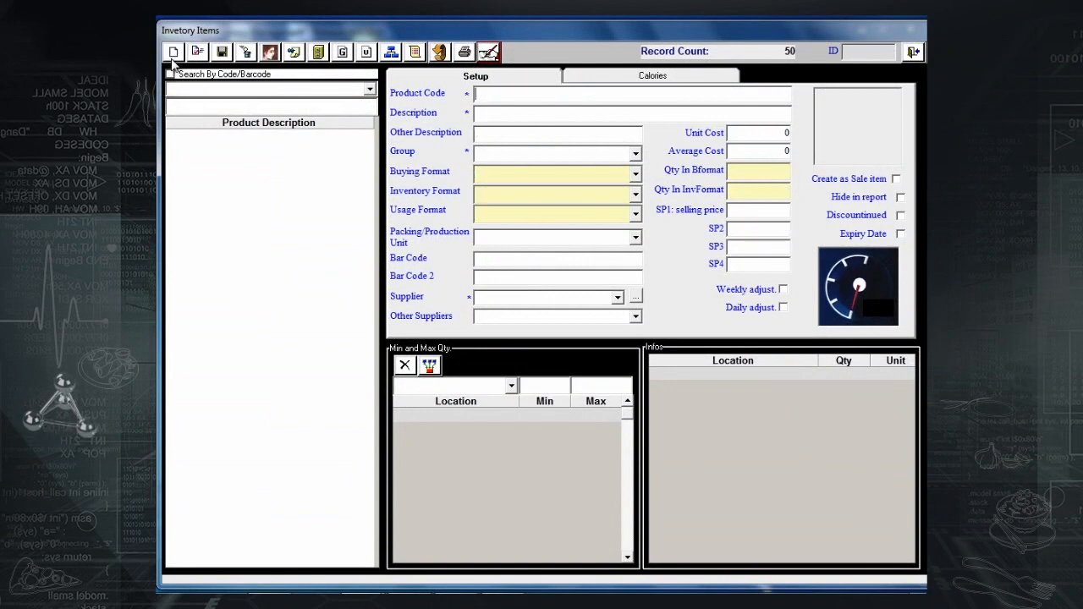
text(Onion)
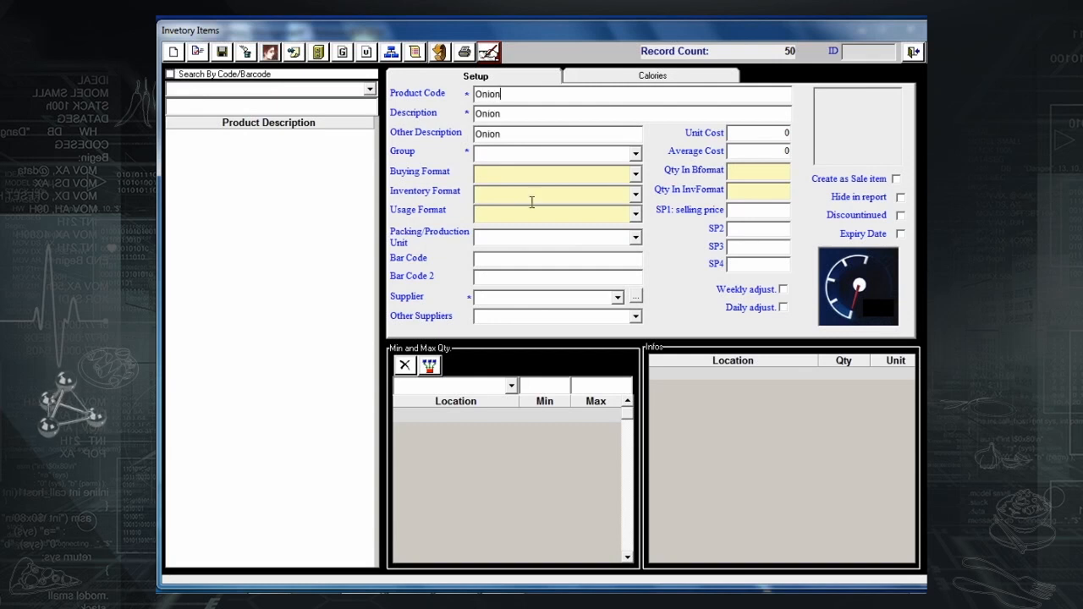
click(630, 154)
text(v)
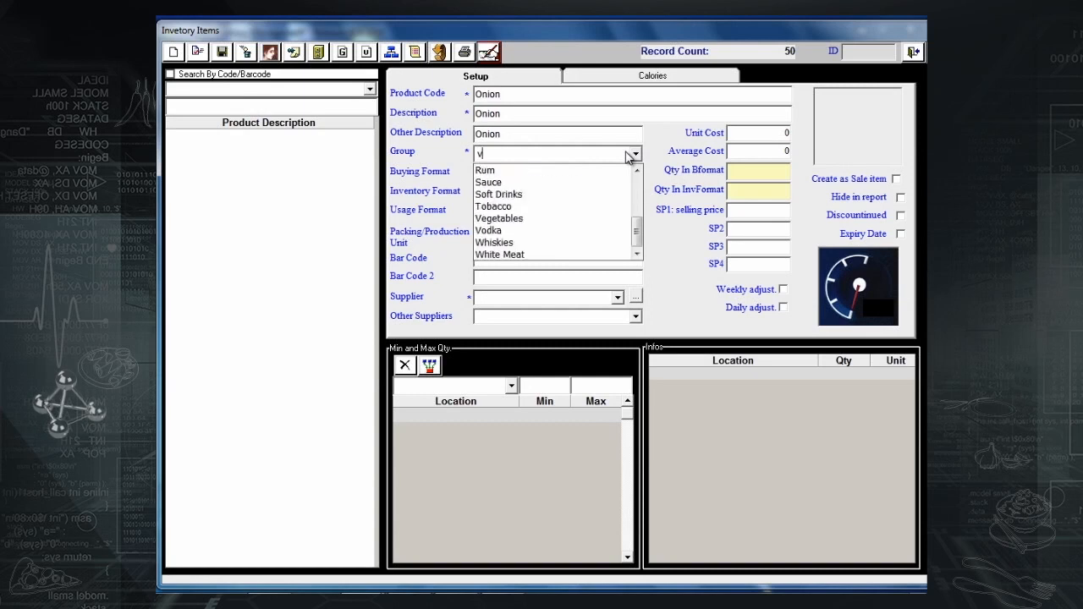
click(542, 218)
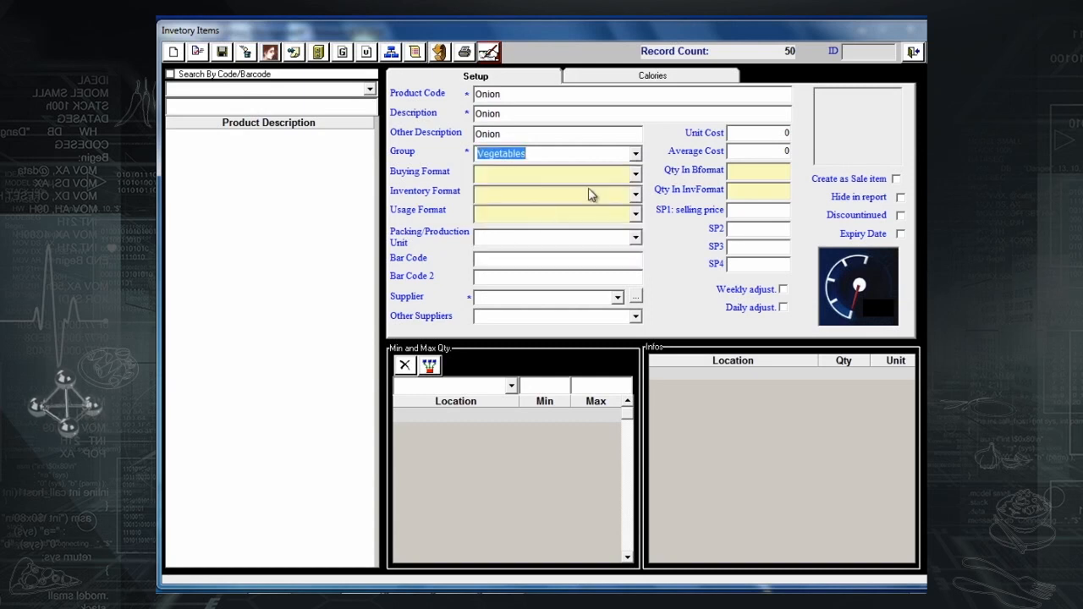
Set the onion item's buying and inventory formats to Kg.
click(634, 175)
text(k)
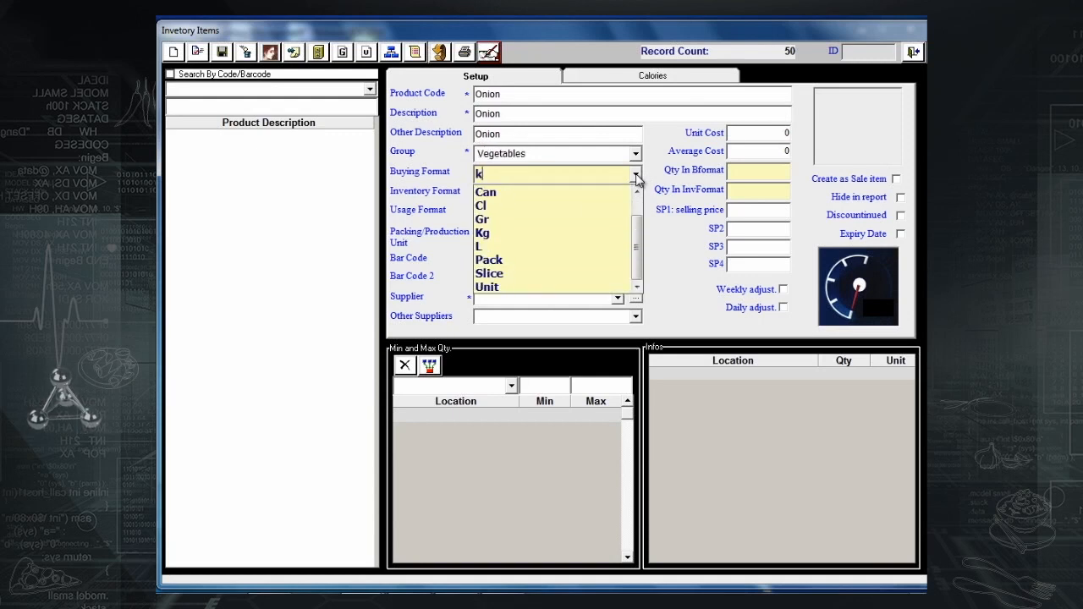
click(520, 241)
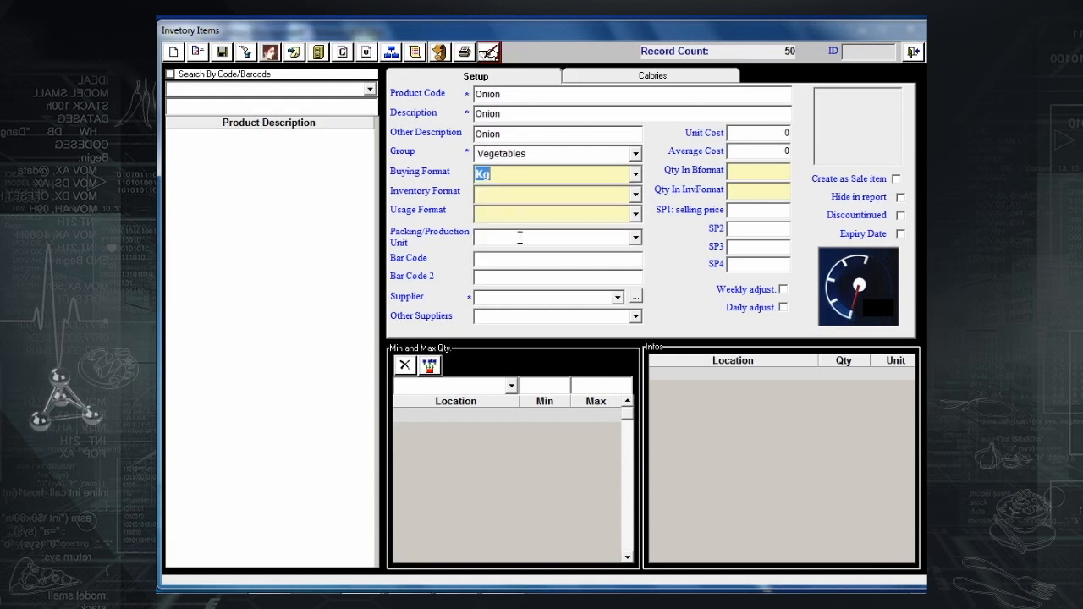
click(635, 194)
text(k)
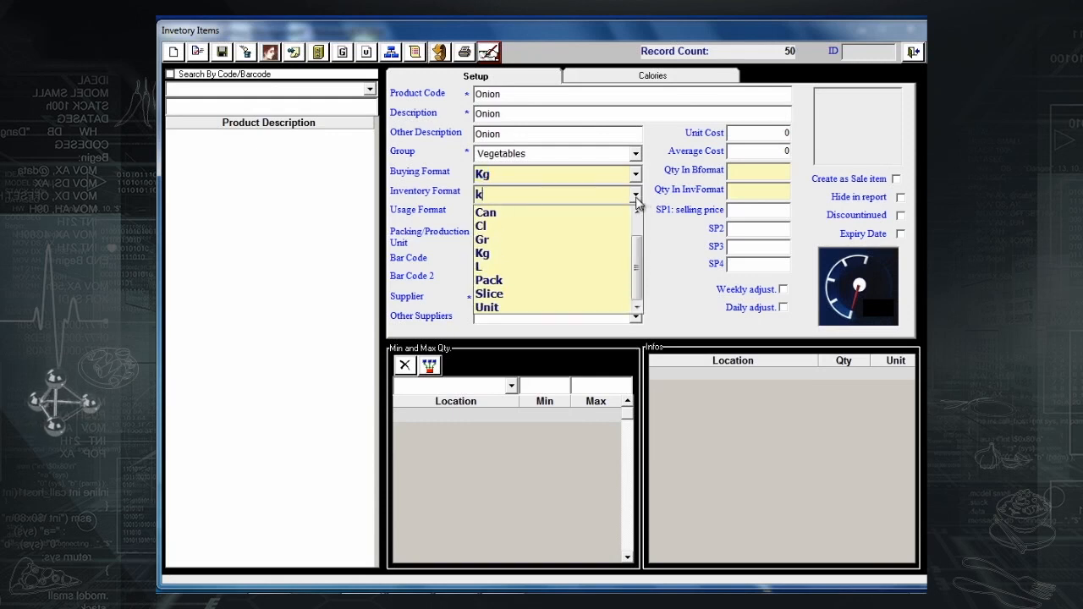
click(520, 253)
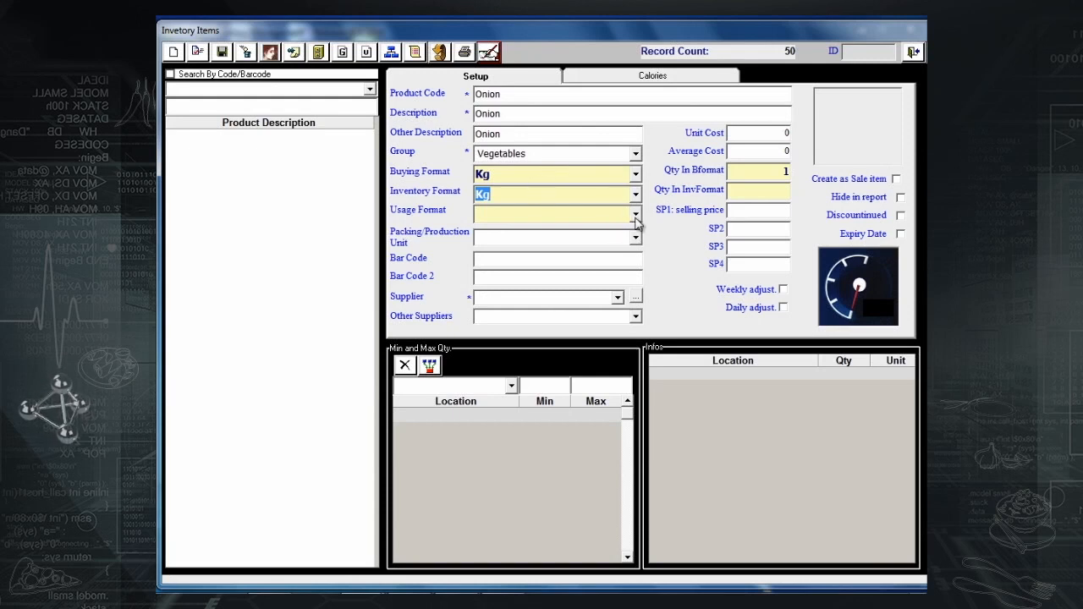
Set the onion item's usage format to Gr and its quantity in inventory format to 1000.
click(636, 216)
text(g)
click(552, 258)
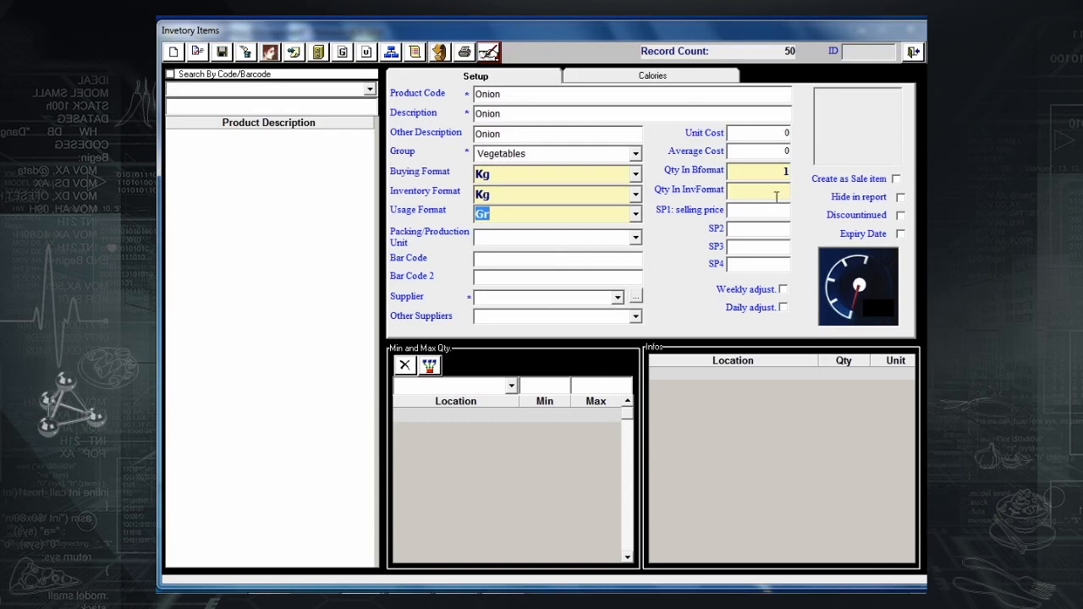
click(752, 186)
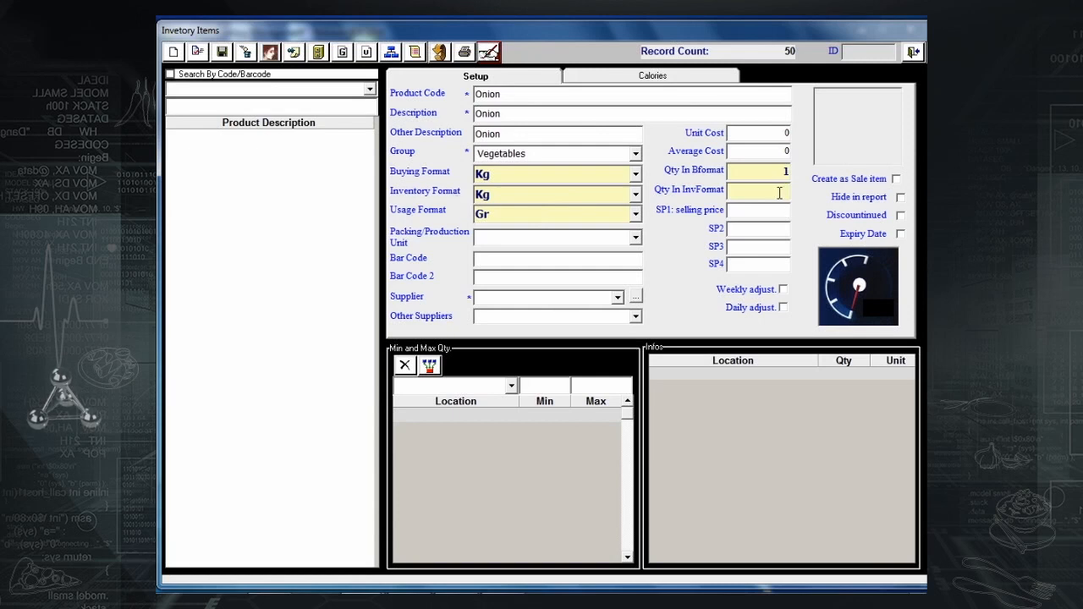
text(1000)
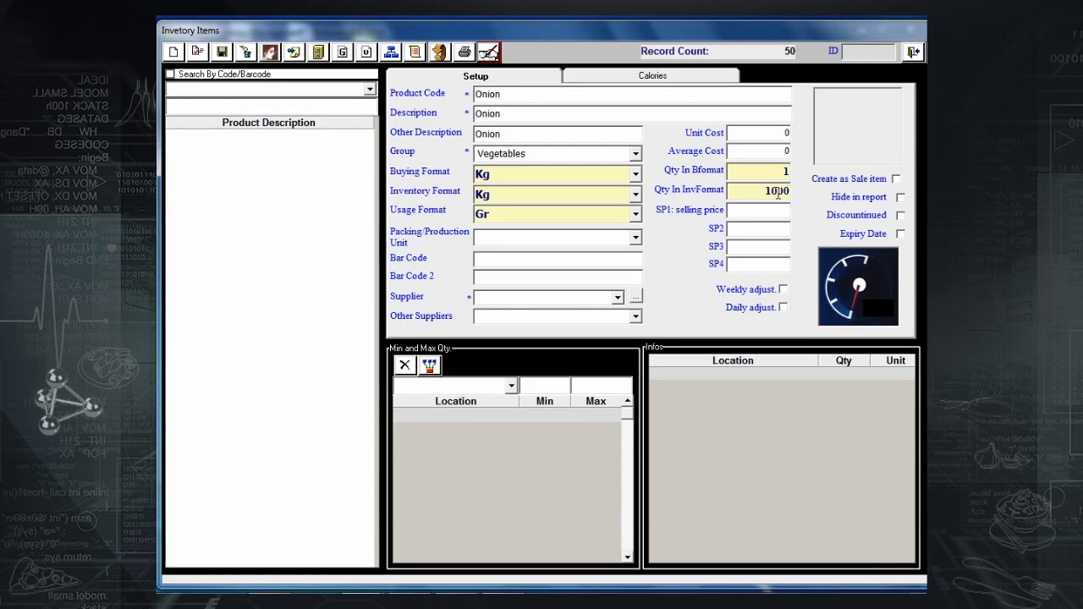
Assign SUPPLIER 1 to the onion item and save the record.
click(617, 297)
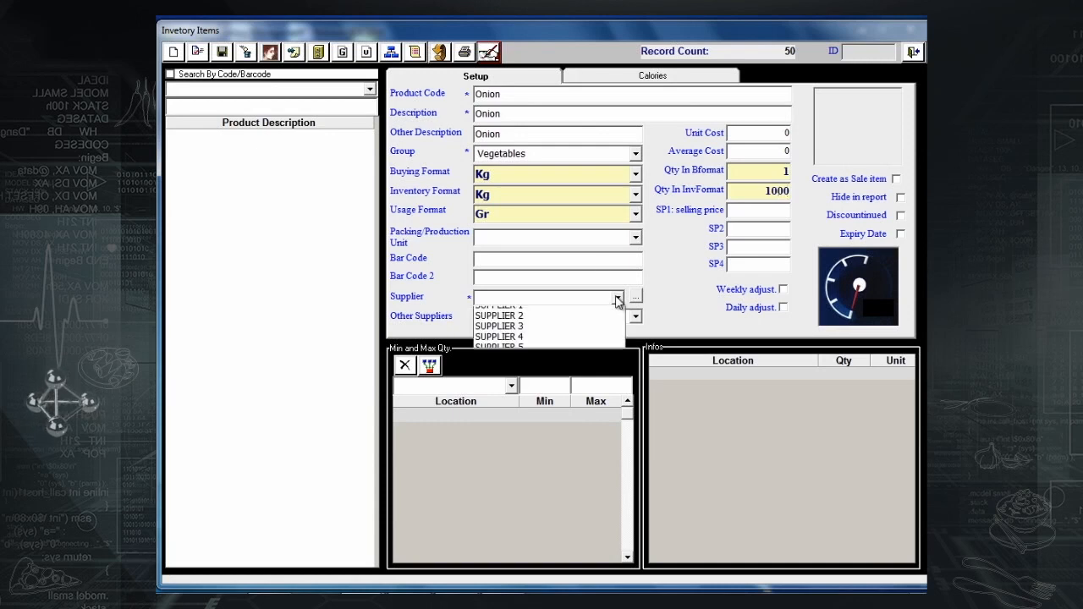
click(572, 312)
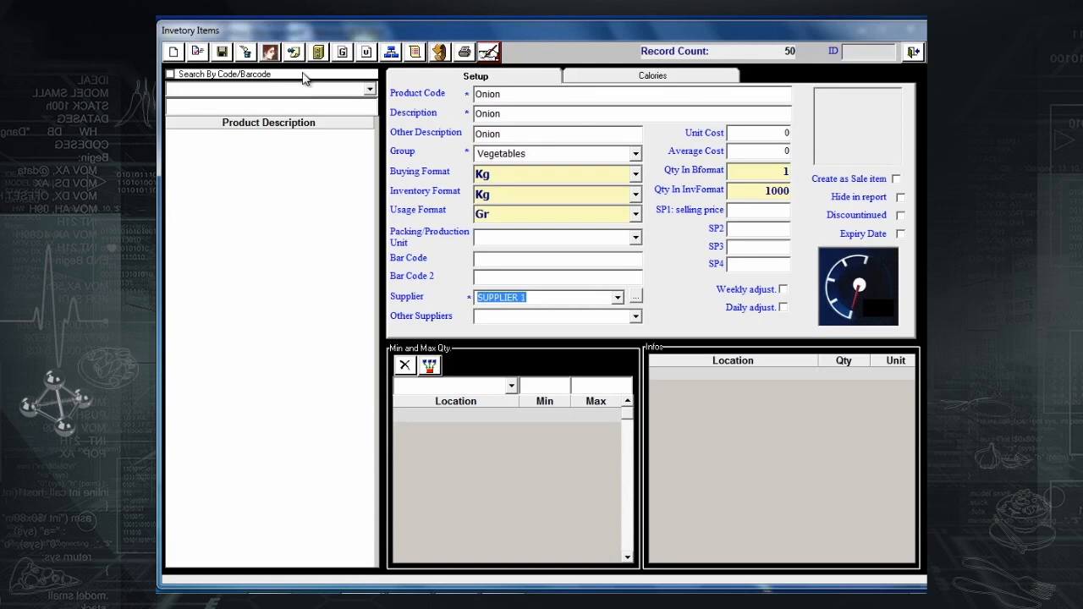
click(222, 52)
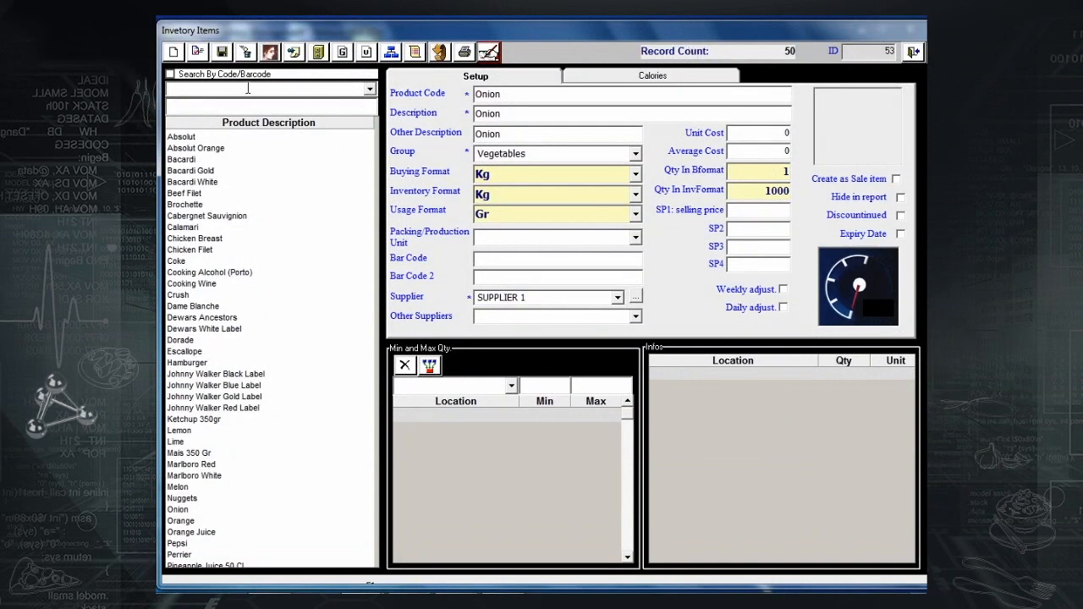
Start a new inventory item with product code and description "Lettuce" and assign it to the Vegetables group.
click(174, 53)
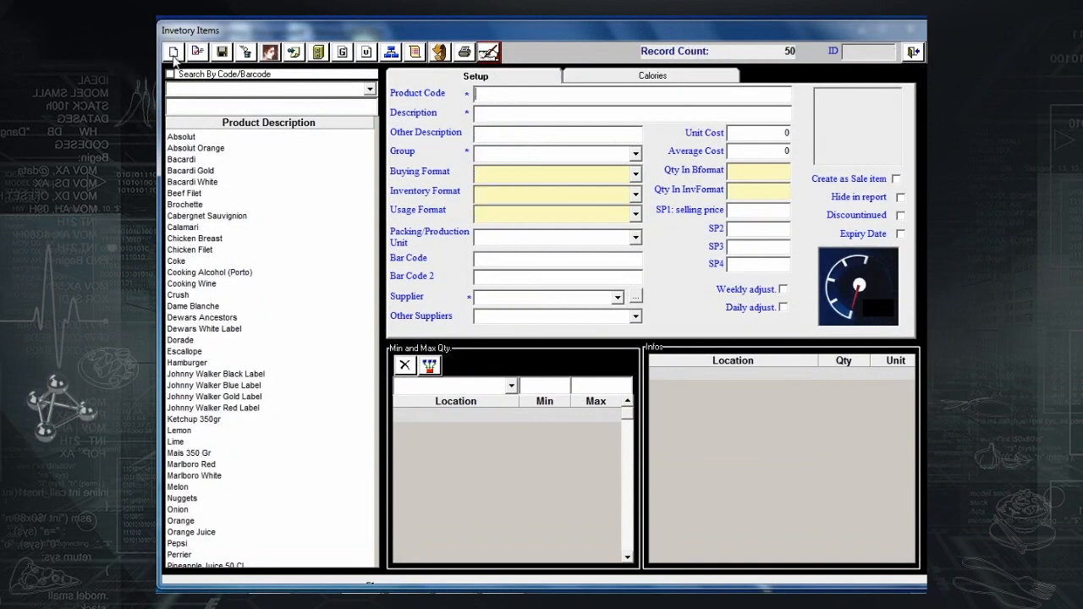
text(L)
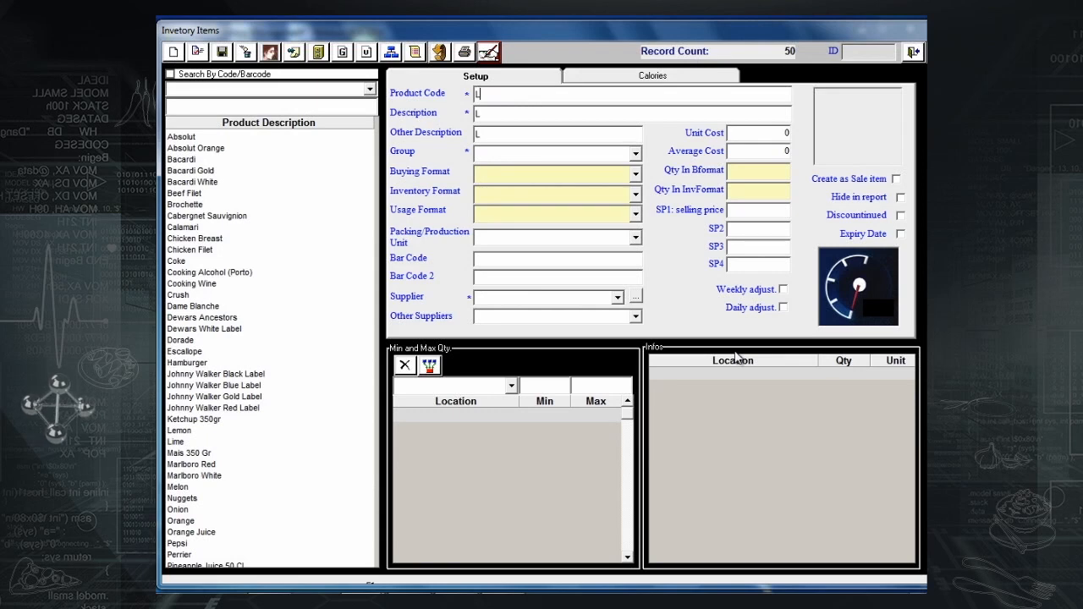
text(ettuce)
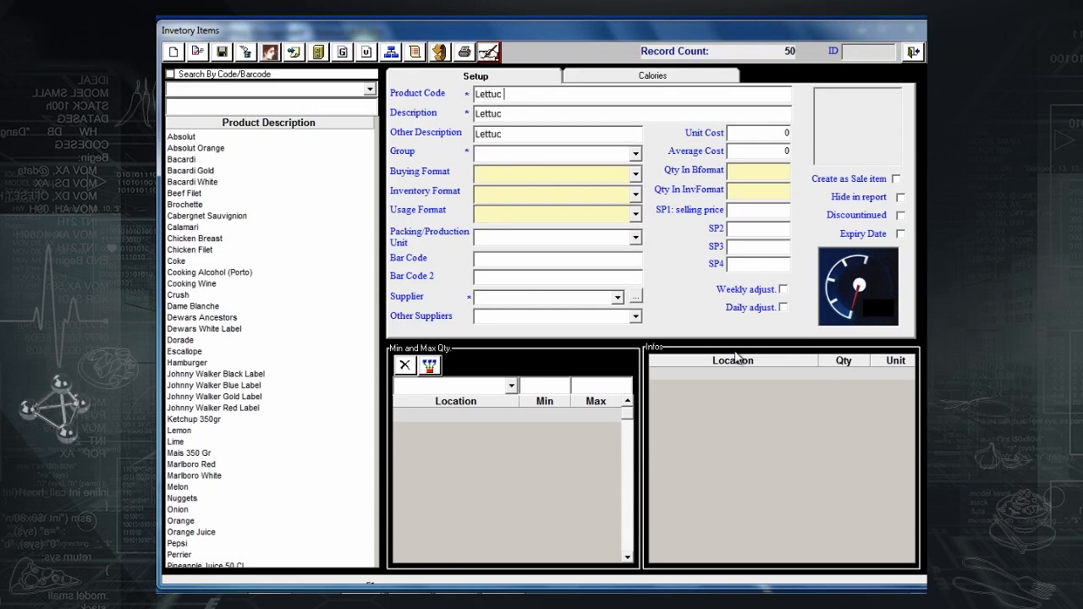
click(636, 156)
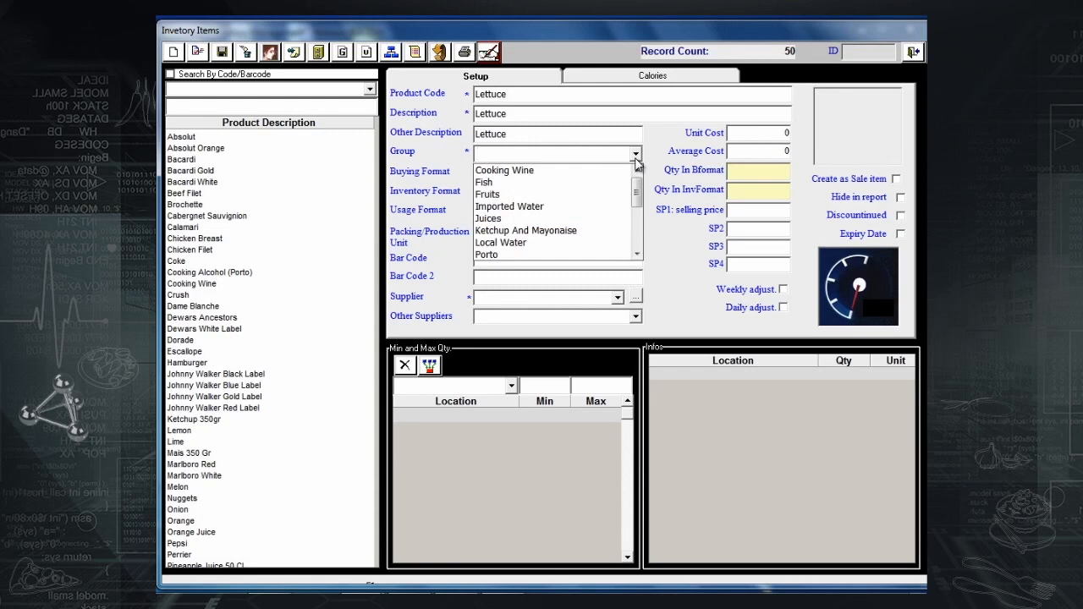
scroll(524, 212, down, 5)
click(512, 219)
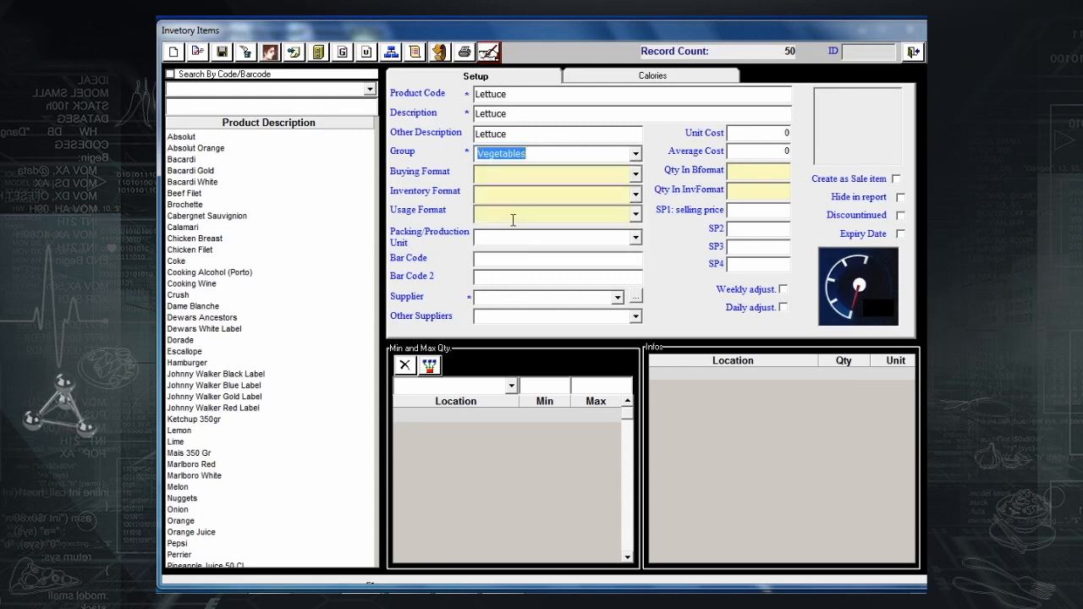
Set the lettuce item's buying and inventory formats to Unit and its usage format to Portion.
click(635, 175)
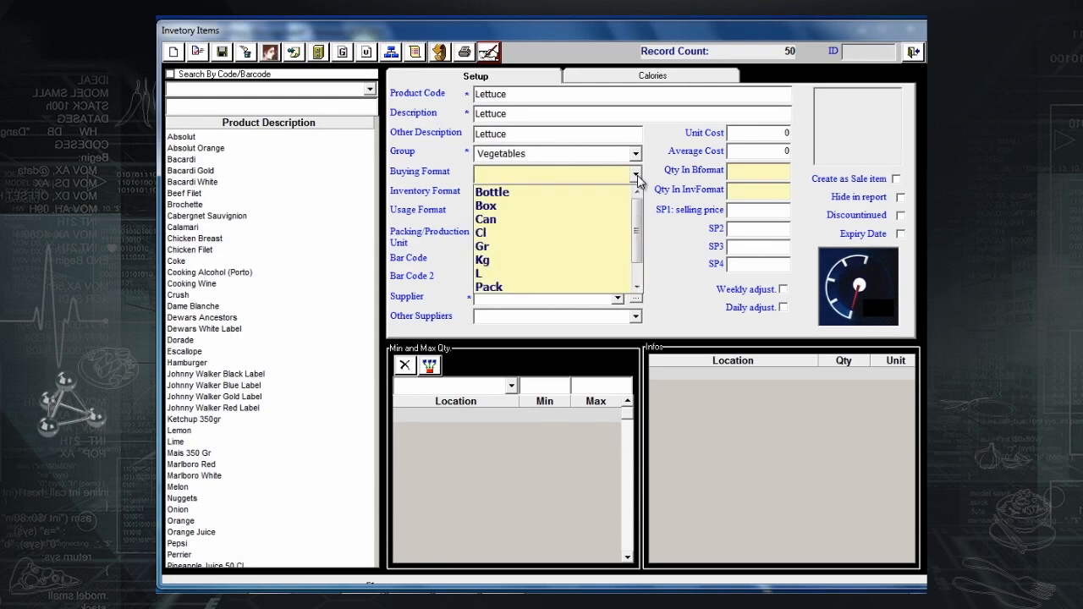
text(u)
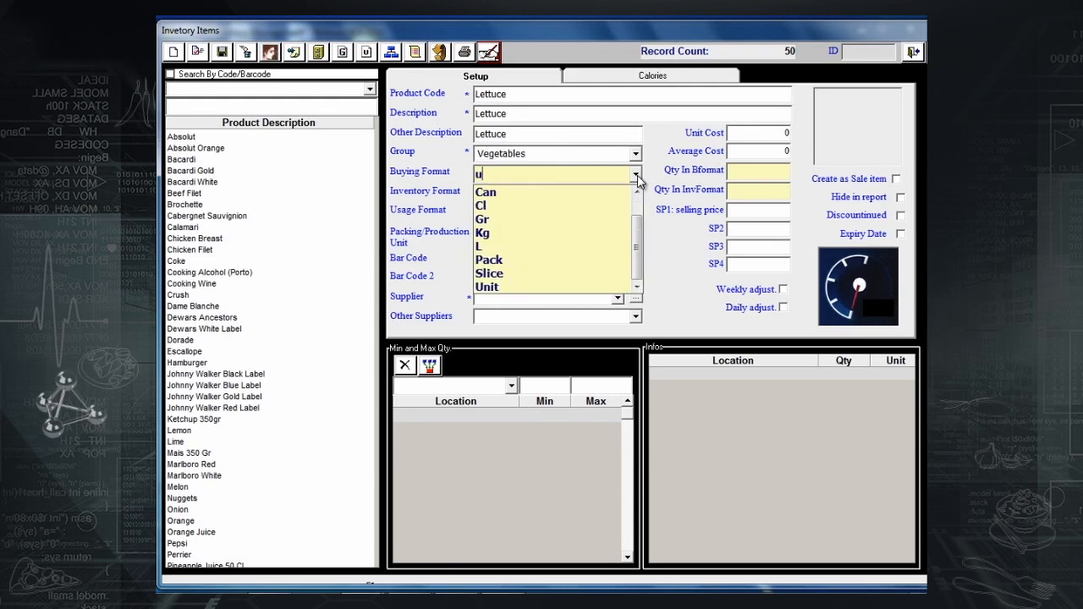
click(494, 288)
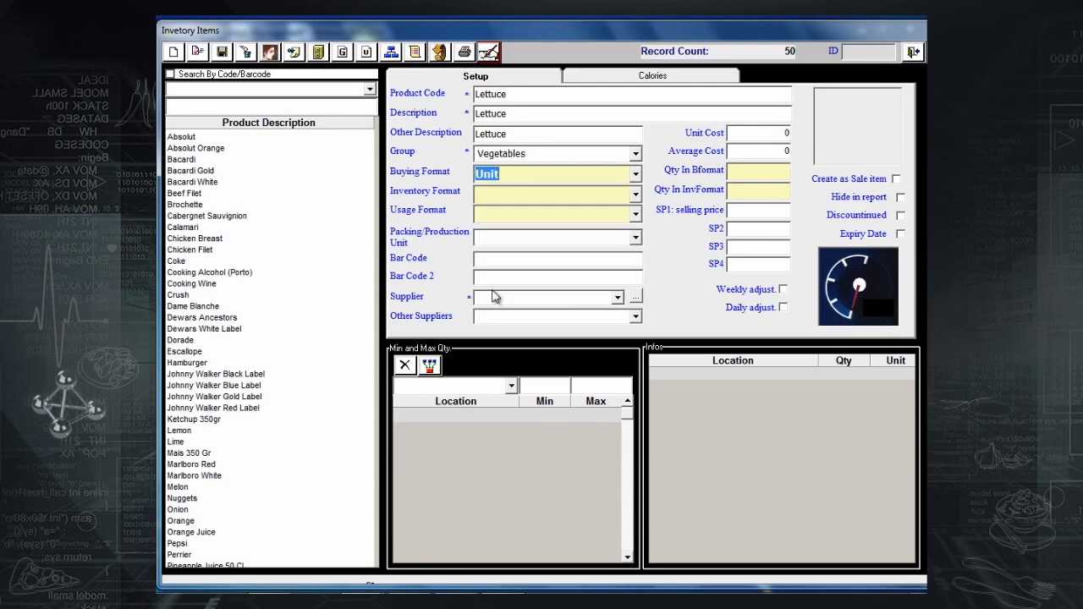
click(635, 195)
text(u)
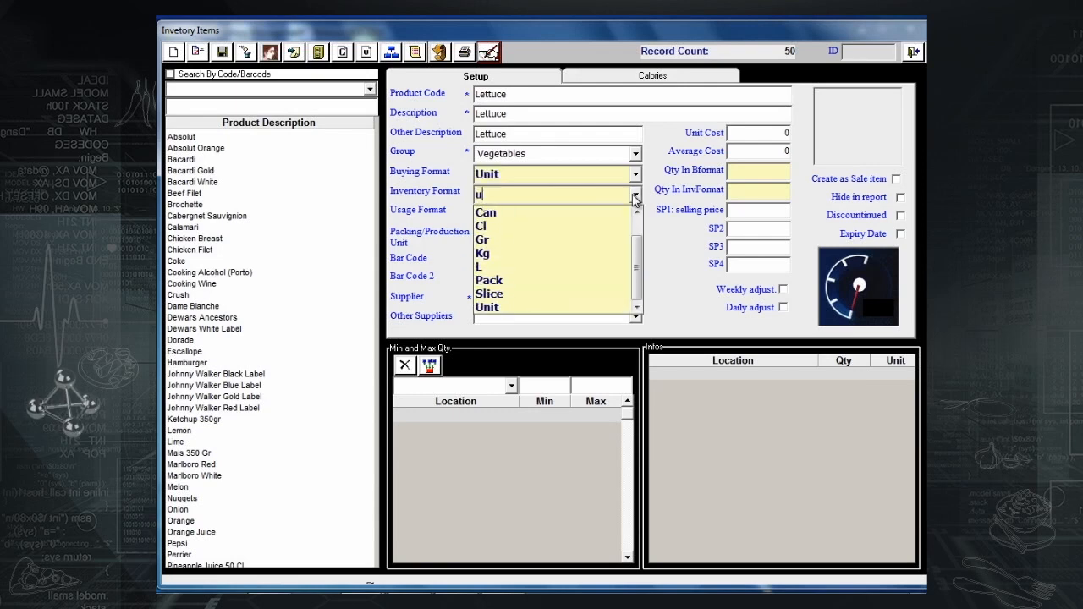
click(525, 308)
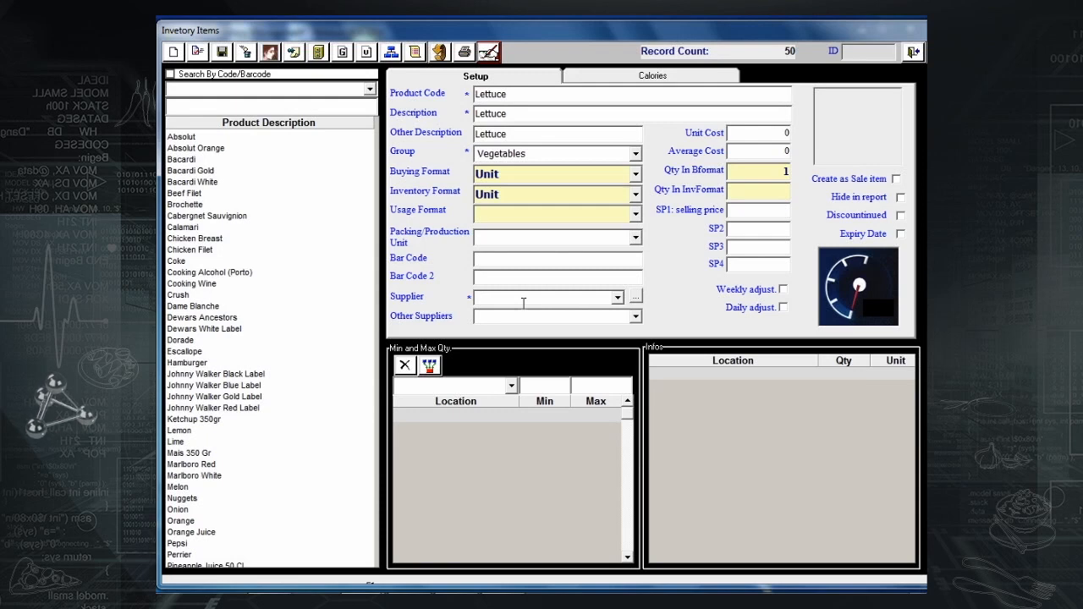
click(636, 215)
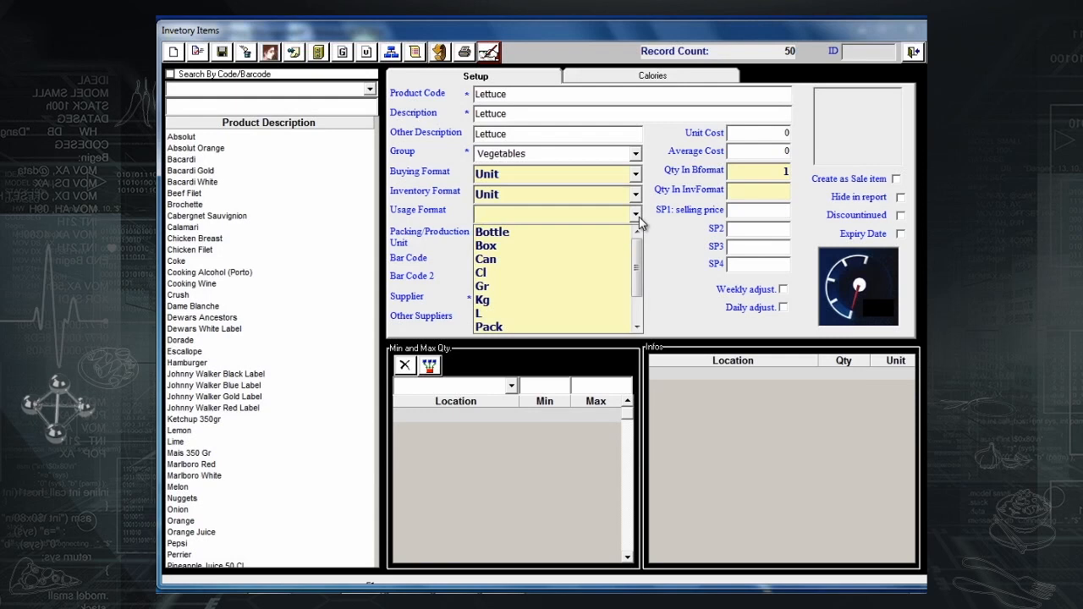
scroll(638, 217, down, 1)
click(563, 297)
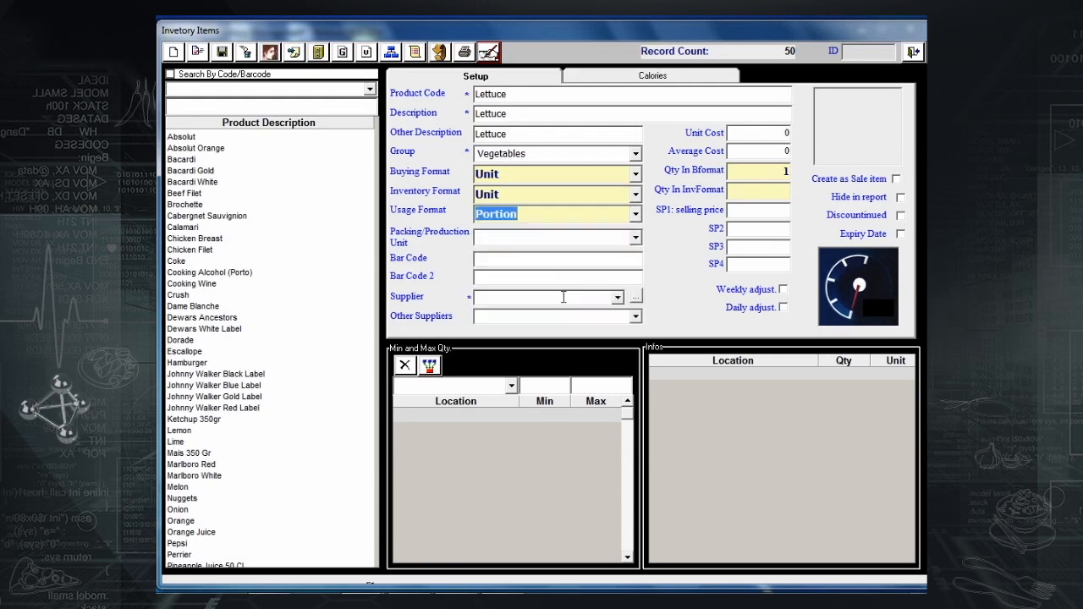
Set the lettuce item's quantity in inventory format to 4, assign SUPPLIER 1 and save the record.
click(778, 192)
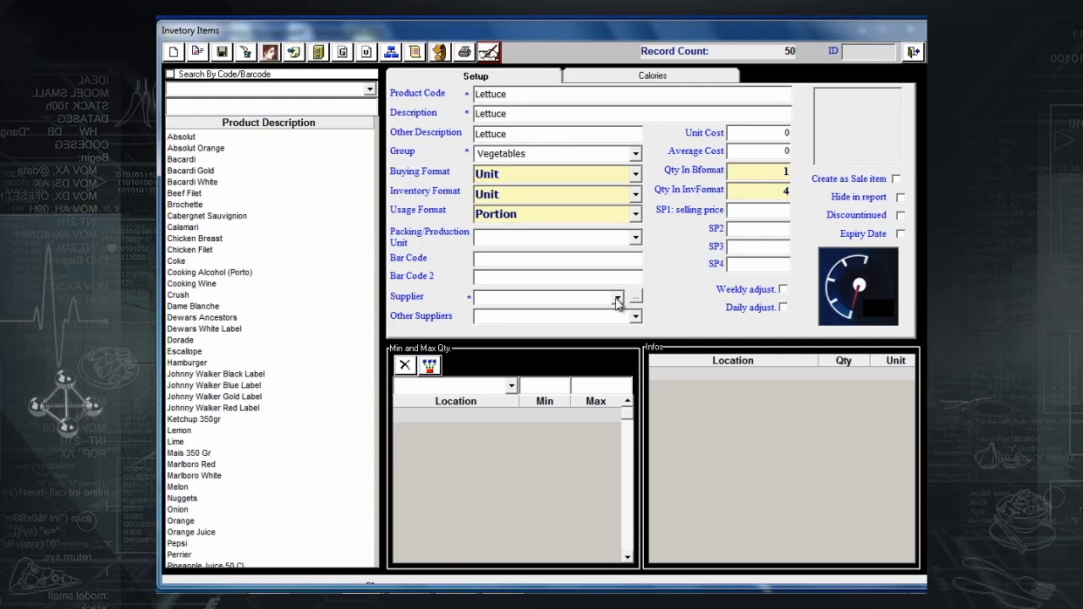
click(617, 299)
click(581, 309)
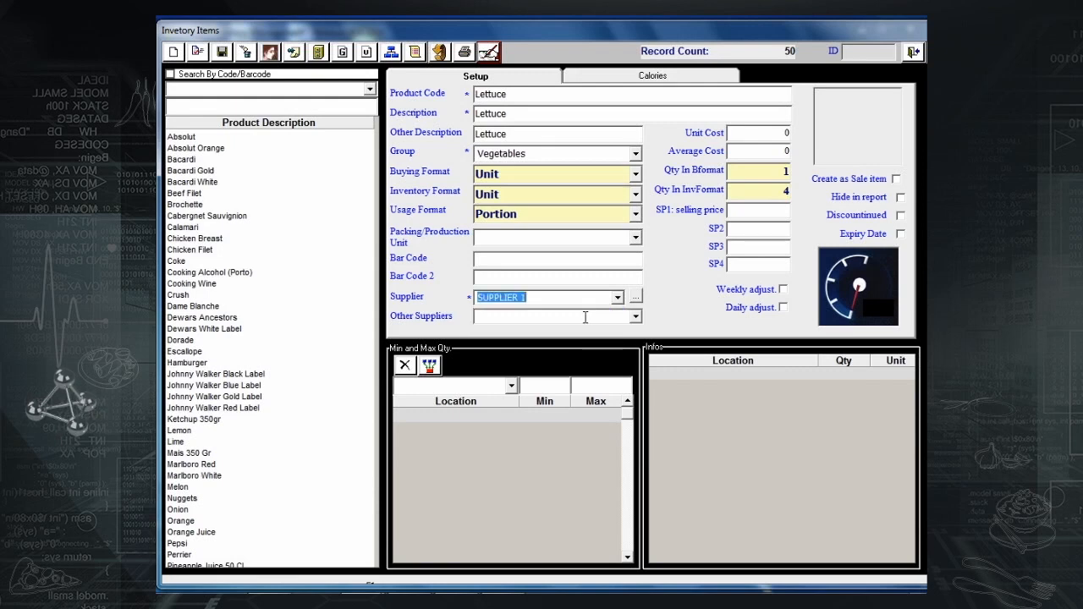
click(223, 52)
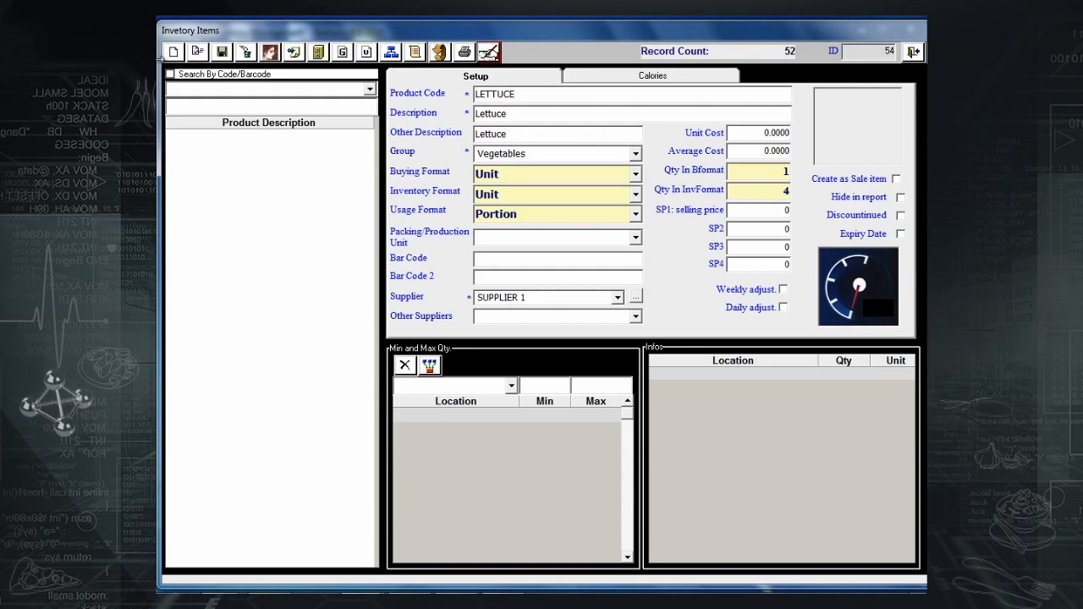
Start a new inventory item with product code and description "Meat" and assign it to the Red Meat group.
click(173, 53)
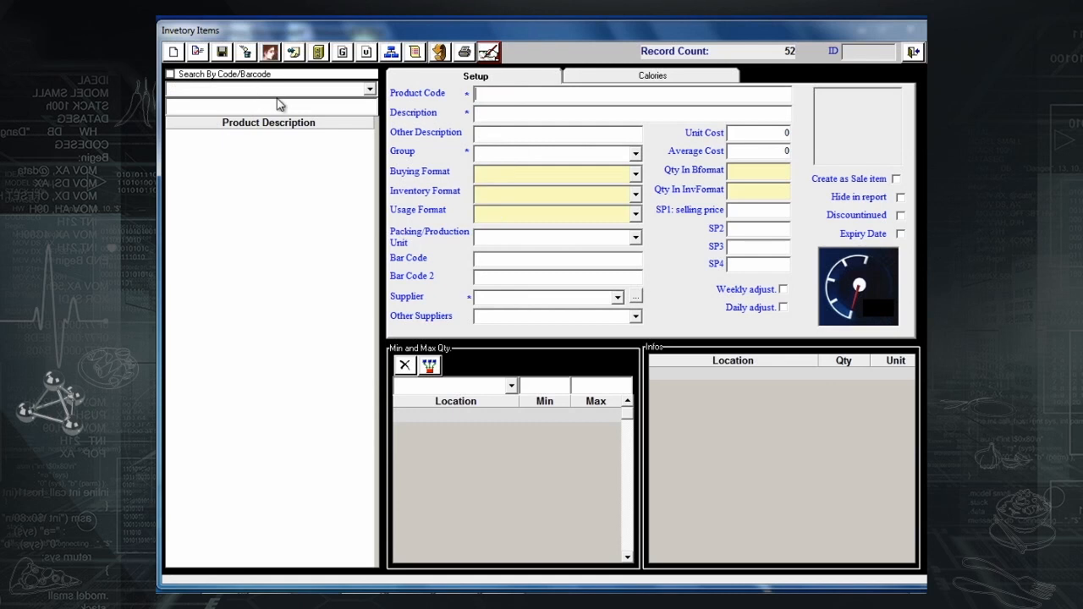
text(Meat)
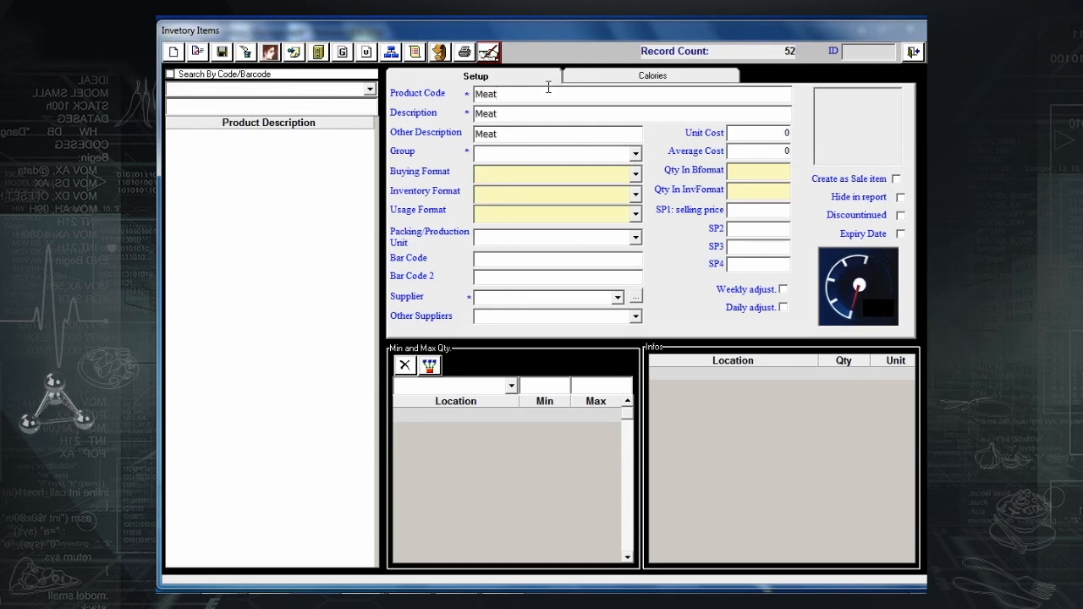
click(636, 154)
text(r)
click(592, 171)
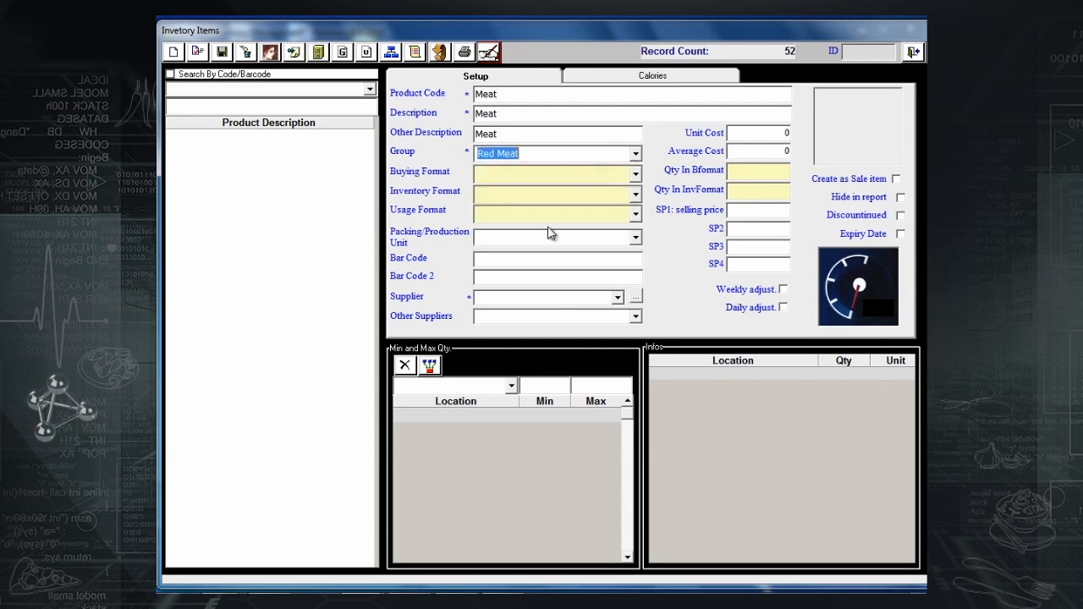
Set the meat item's buying and inventory formats to Kg and its usage format to Gr.
click(637, 175)
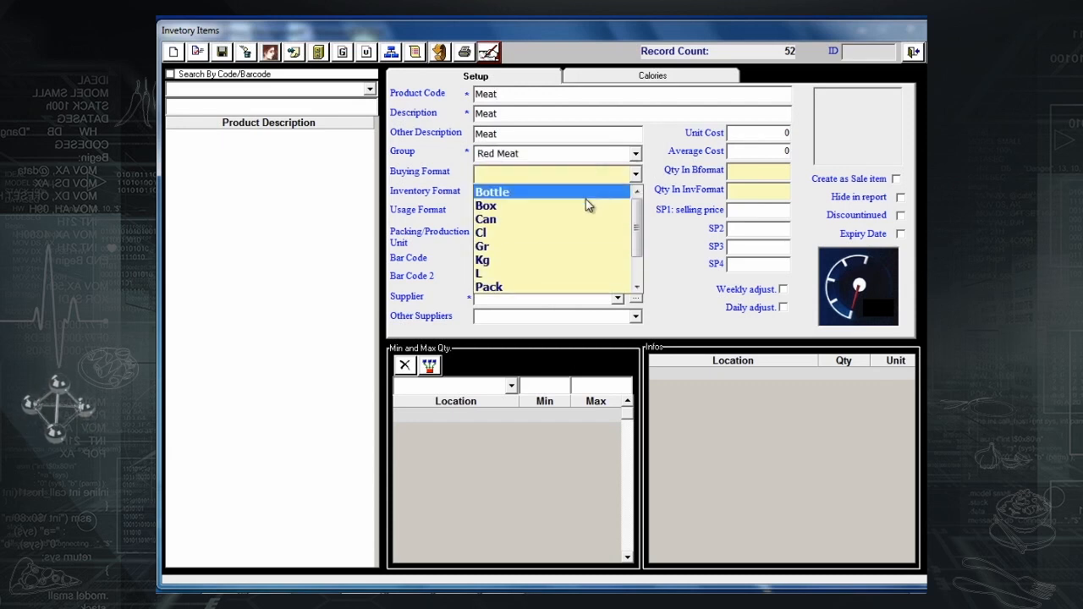
click(536, 262)
click(635, 195)
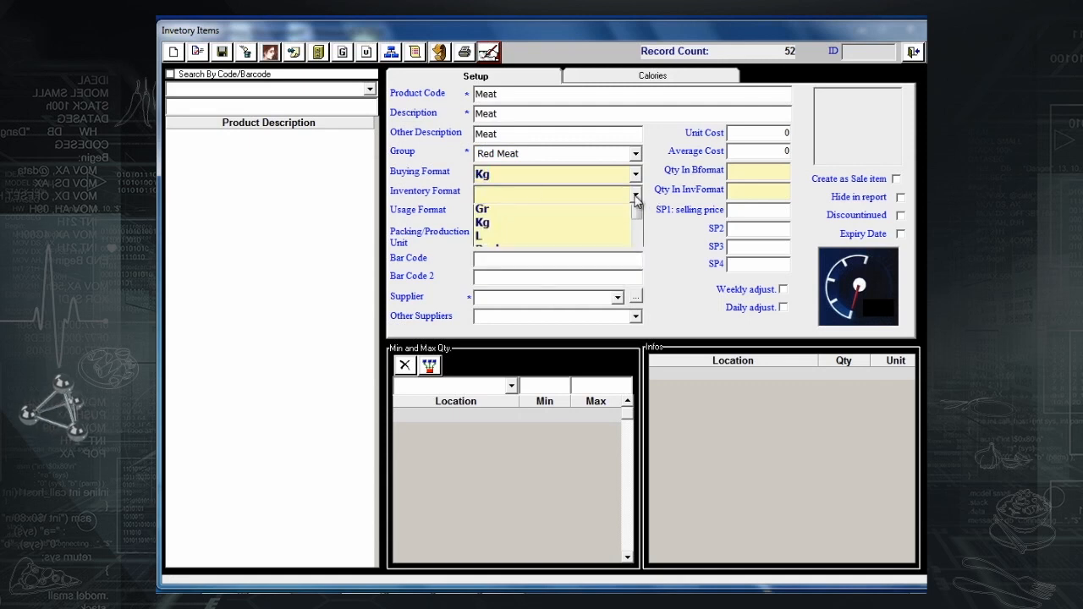
click(521, 280)
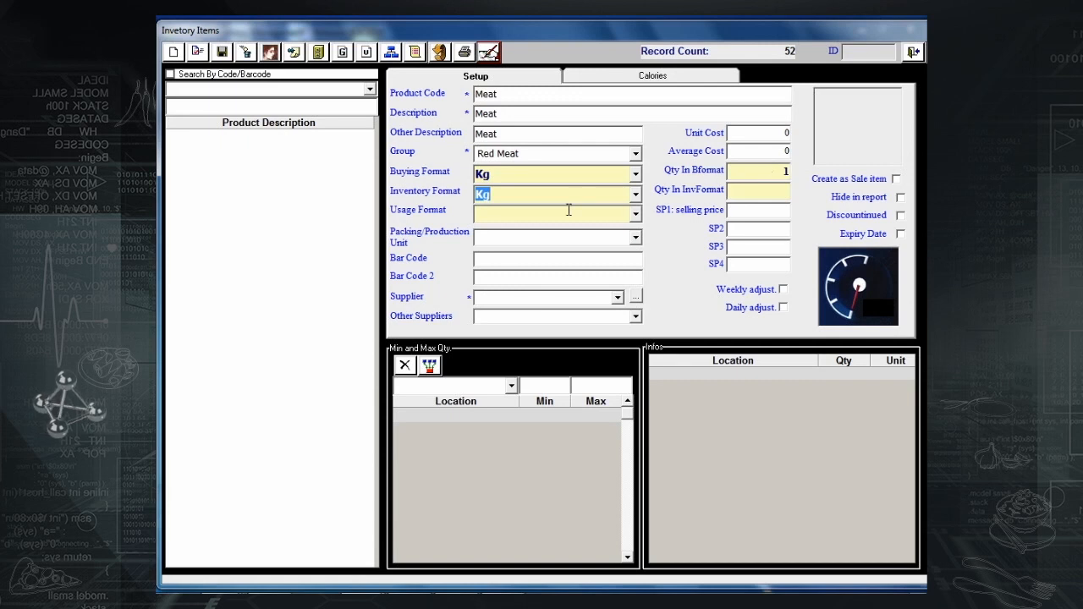
click(637, 214)
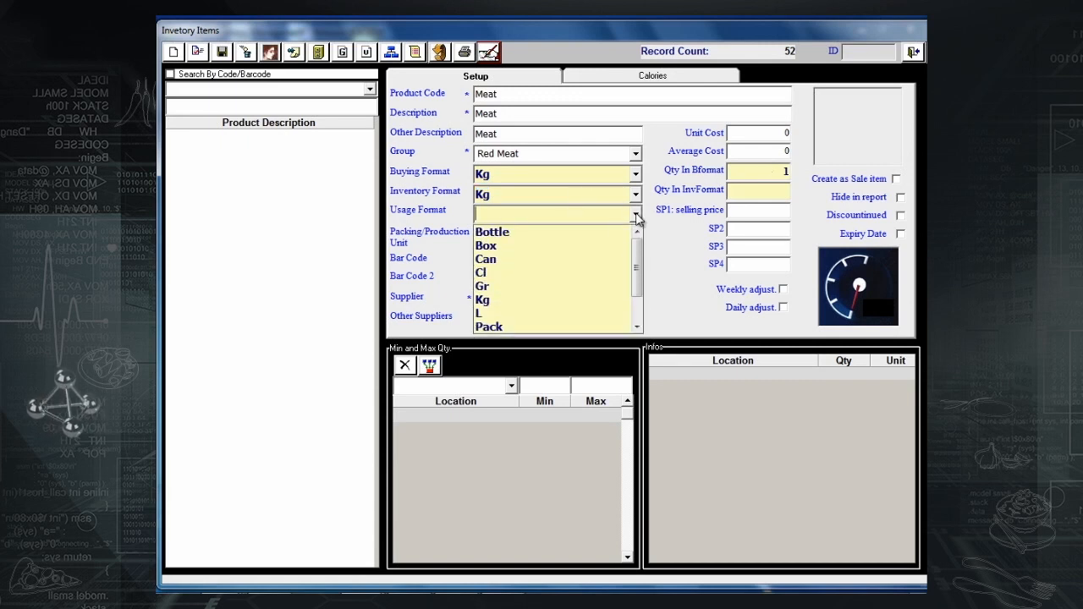
click(526, 291)
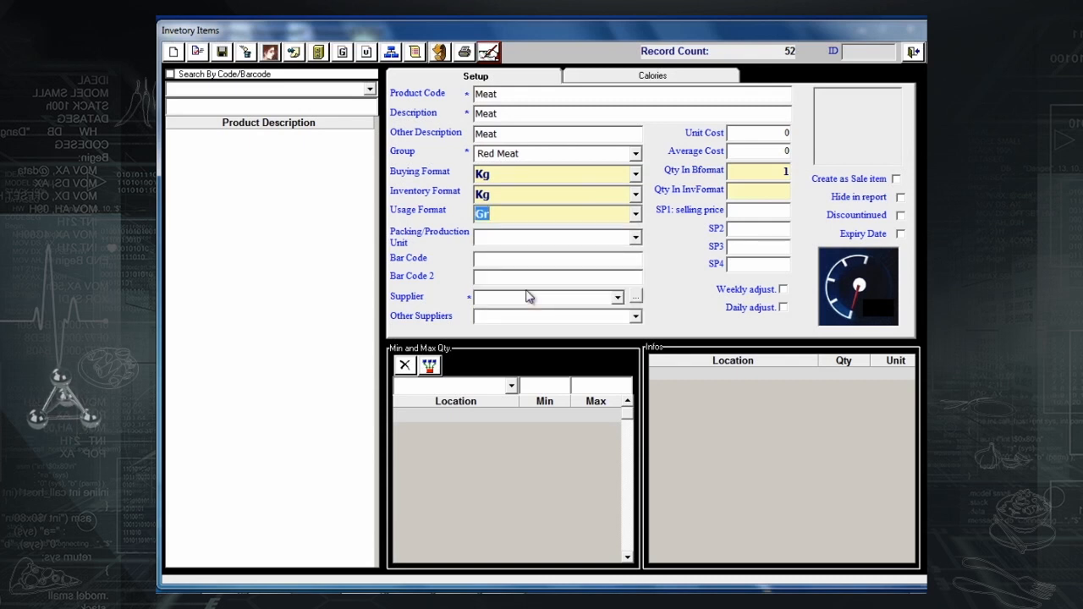
Set the meat item's quantity in inventory format to 900, assign SUPPLIER 4 and save the record.
click(758, 189)
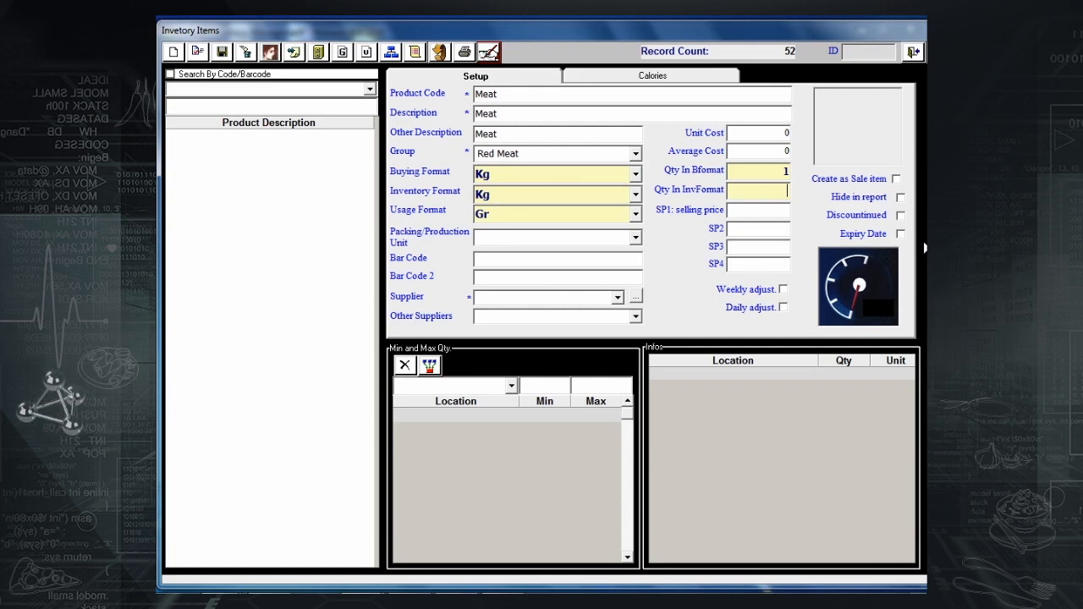
text(900)
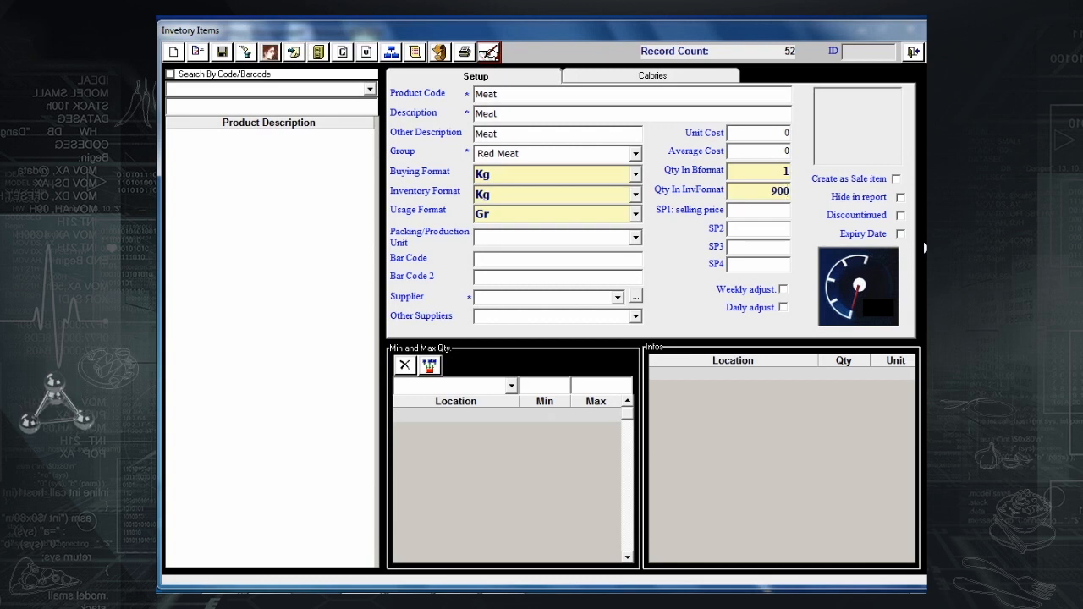
click(618, 297)
click(540, 344)
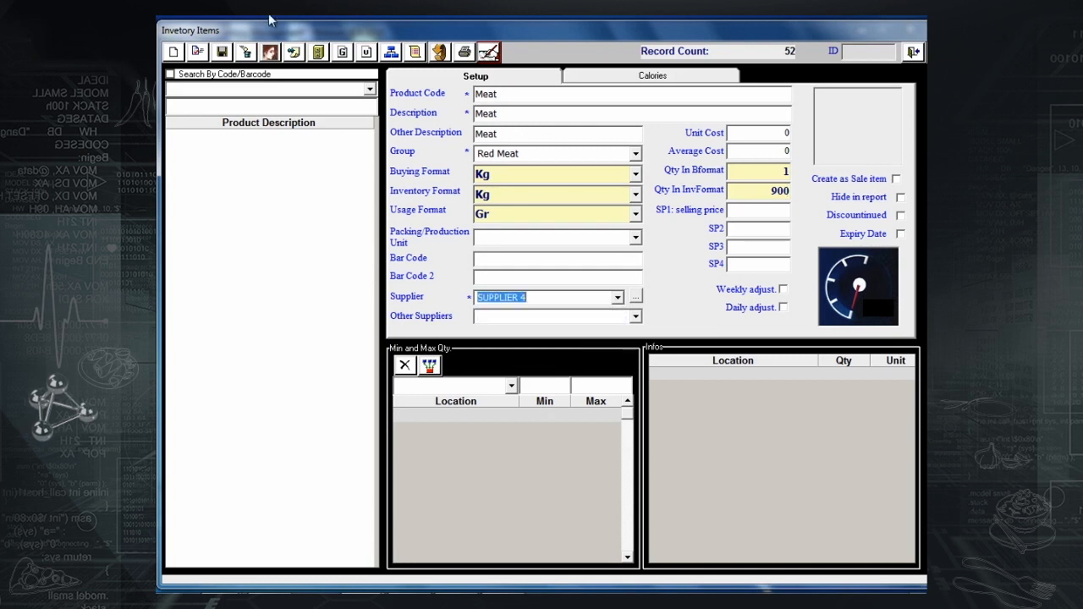
click(221, 53)
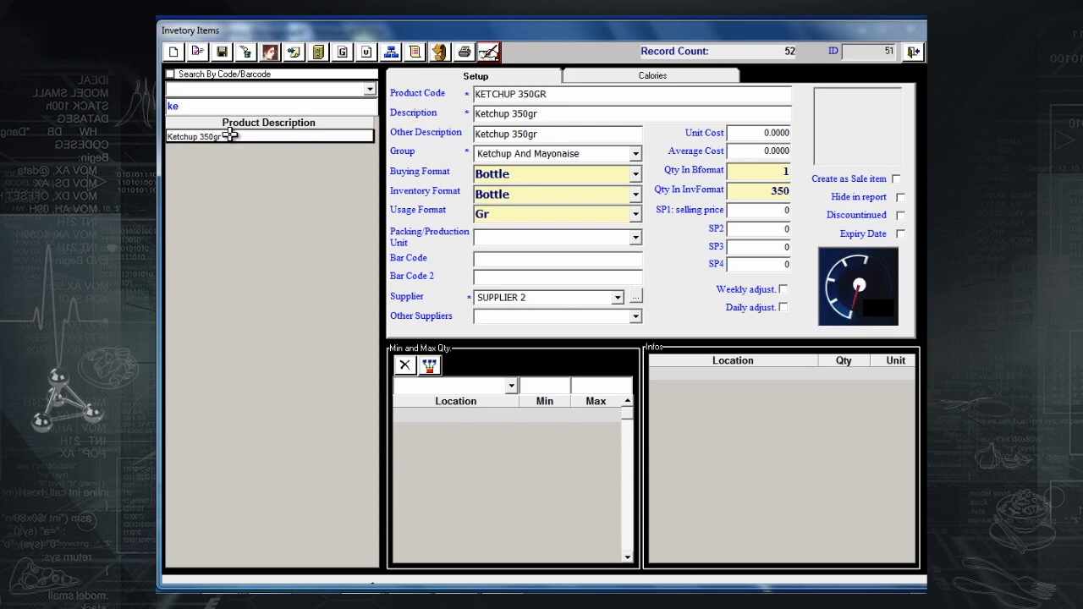
Start a new inventory item with product code and description "Mayo Lemon Sauce" and assign it to the Sauce group.
click(175, 53)
text(M)
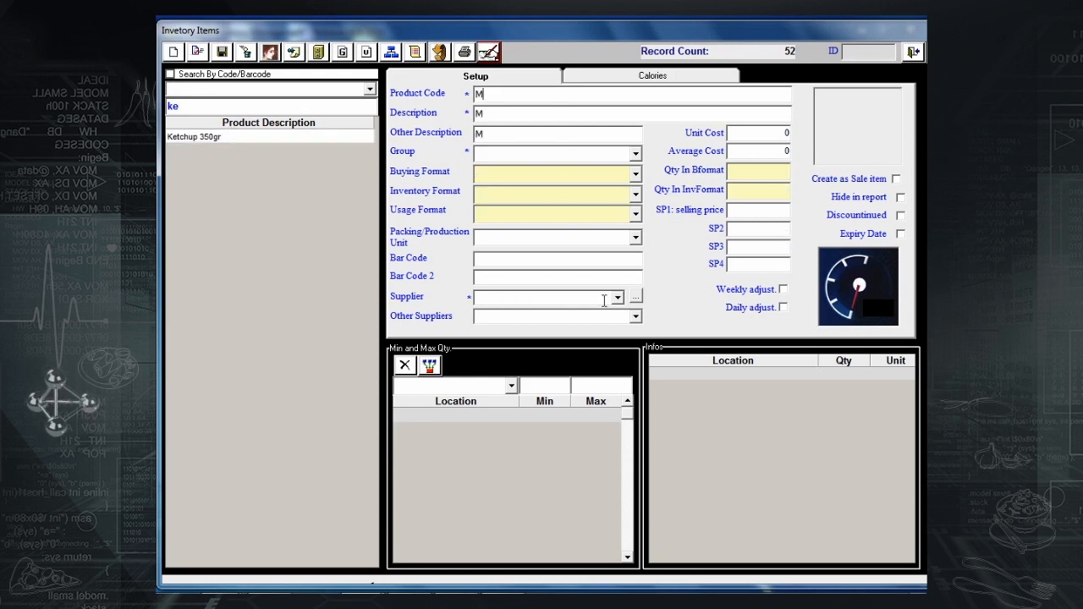
text(ayo Lemon Sauce)
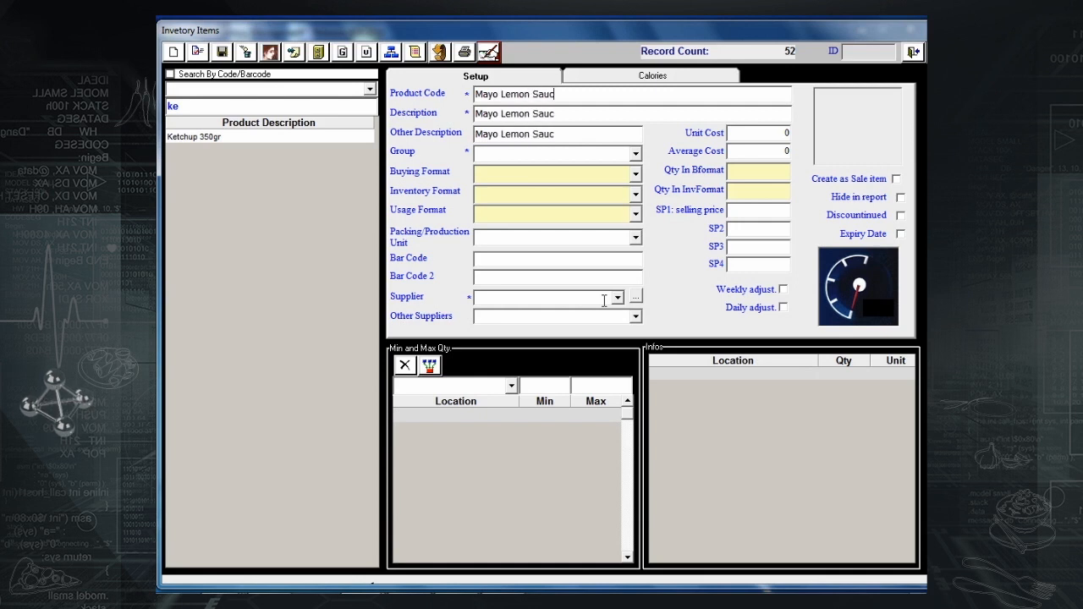
click(635, 155)
text(s)
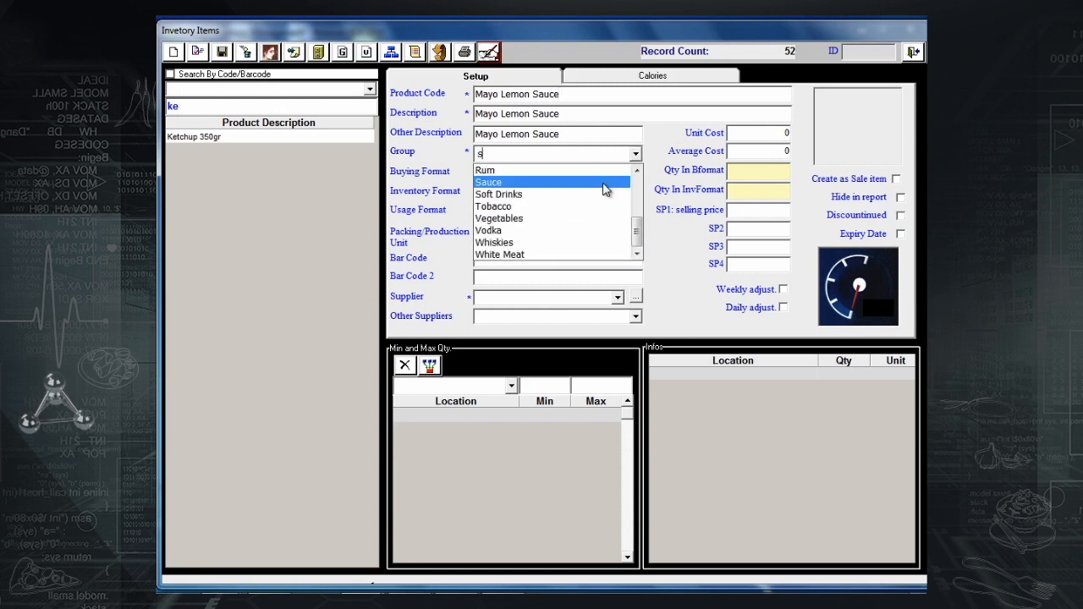
click(604, 183)
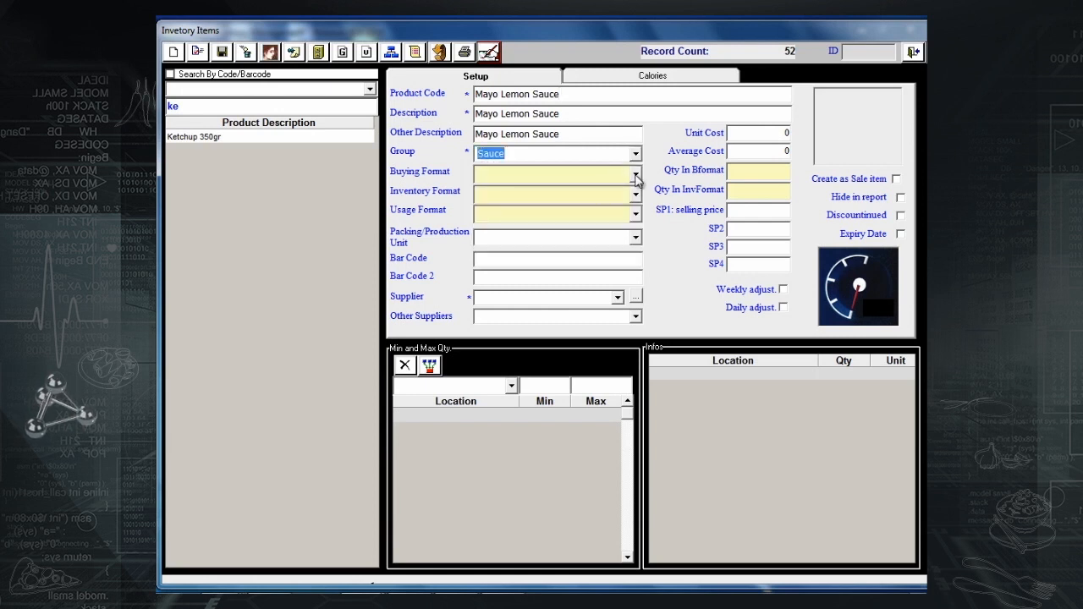
Set the Mayo Lemon Sauce item's buying and inventory formats to Kg and its usage format to Gr.
click(636, 175)
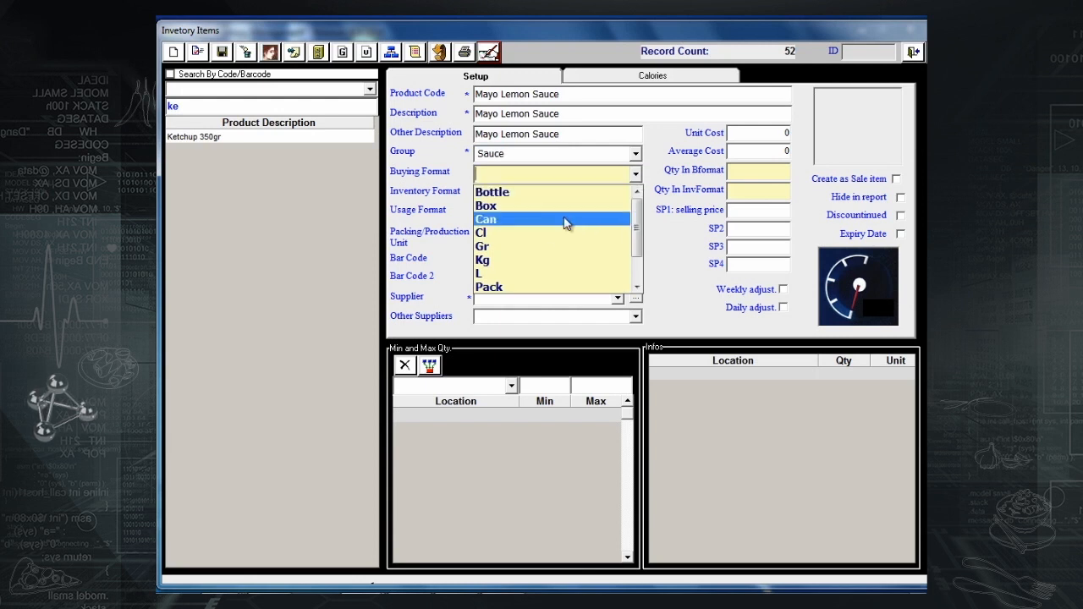
click(533, 261)
click(635, 195)
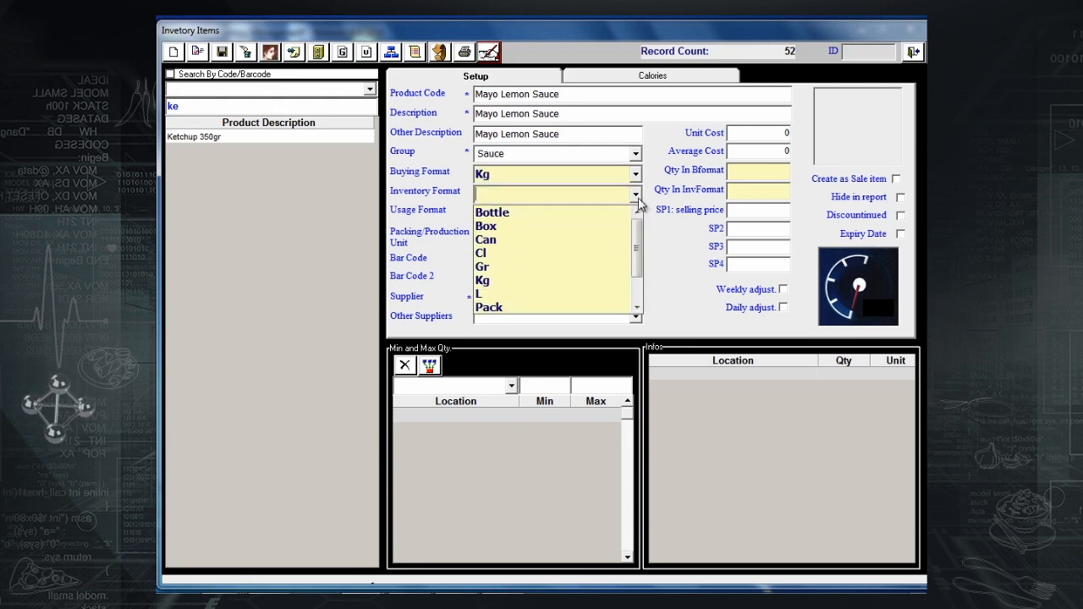
click(558, 281)
click(635, 215)
scroll(567, 245, down, 1)
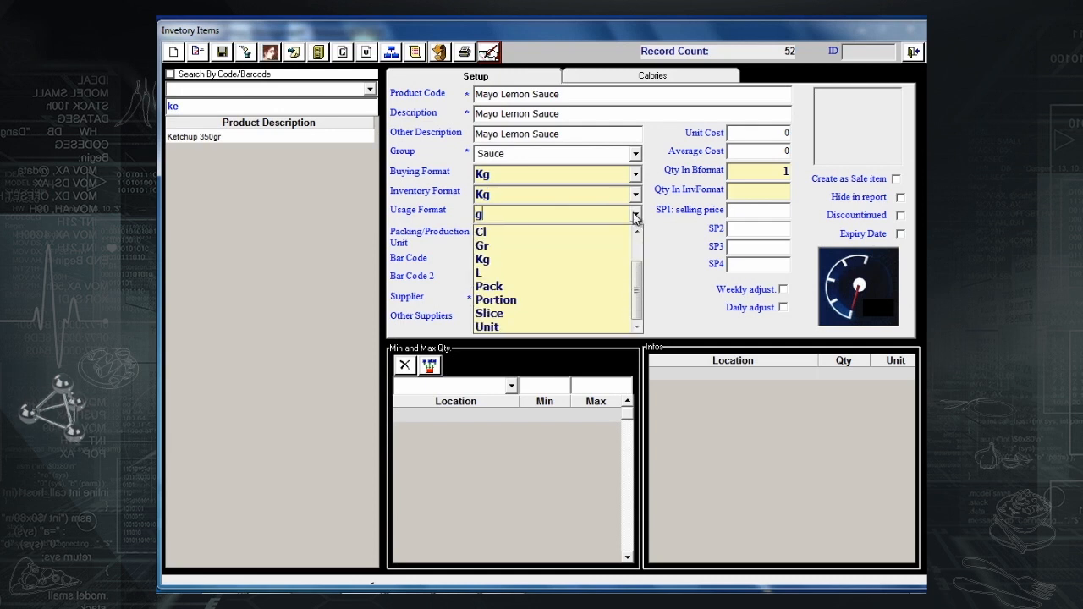
click(569, 244)
Set the Mayo Lemon Sauce item's quantity in inventory format to 1000, assign SUPPLIER 3 and save the record.
click(766, 193)
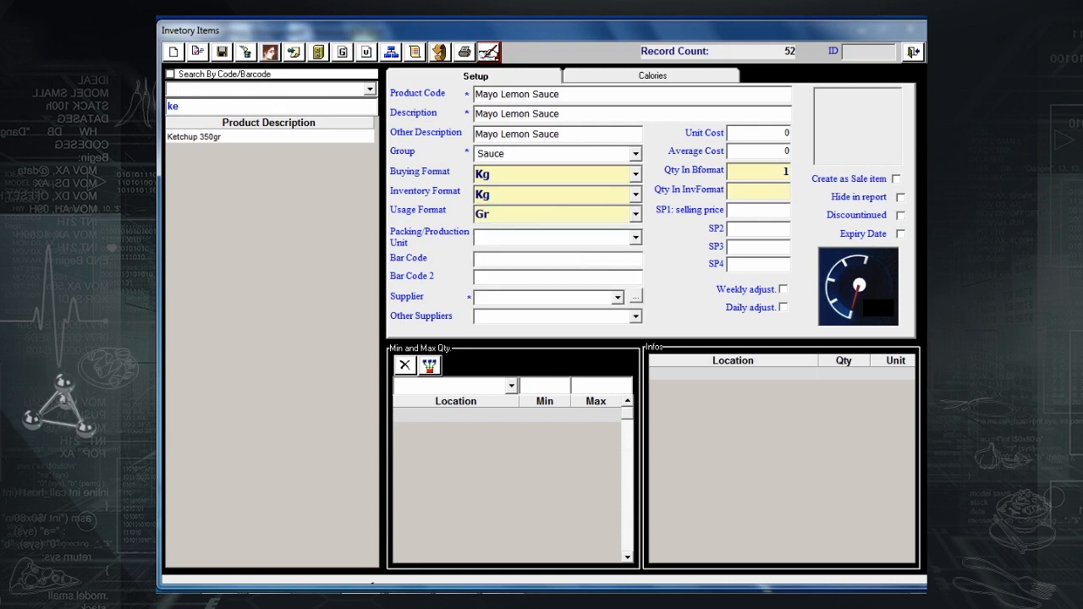
text(1000)
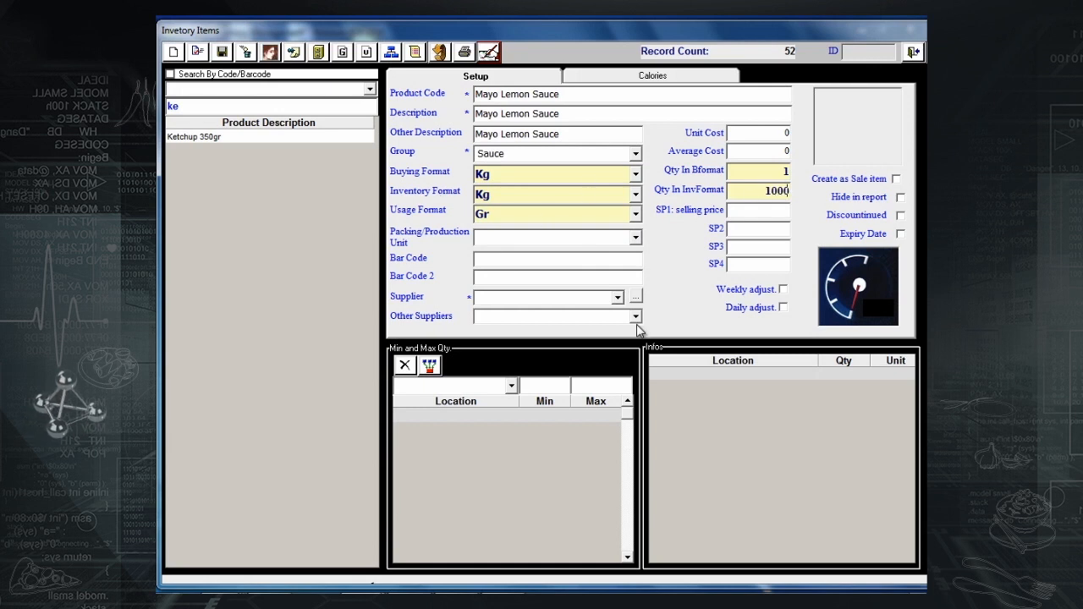
click(617, 301)
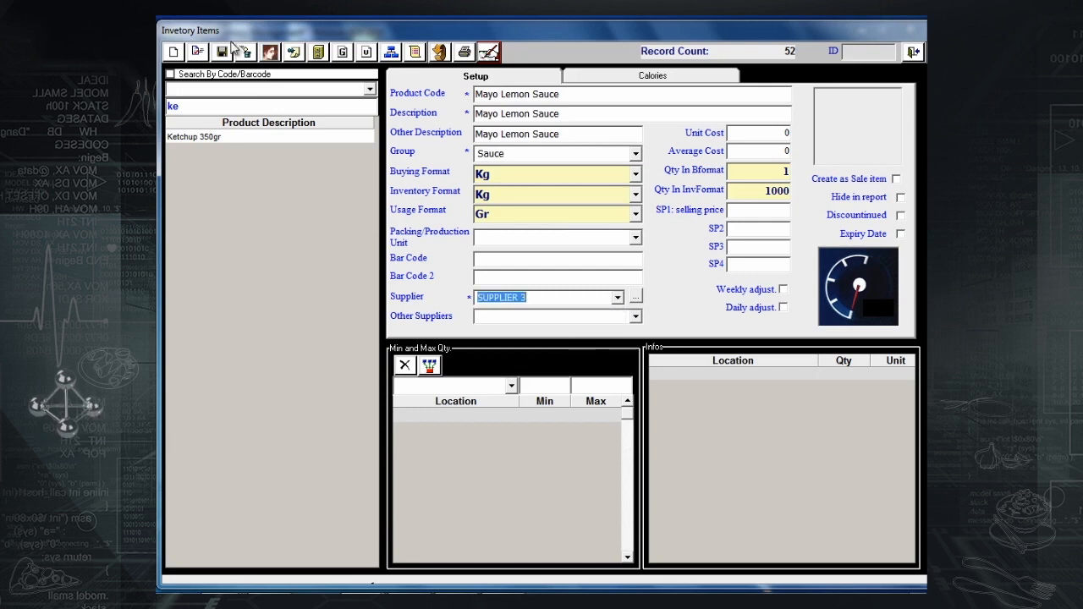
click(223, 53)
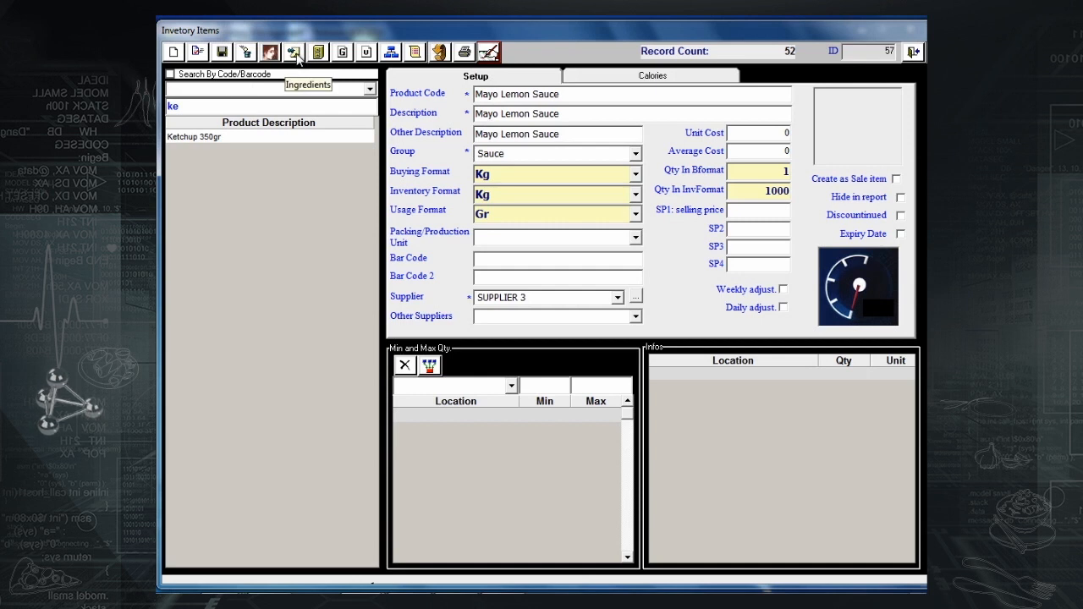
Open the ingredients of Mayo Lemon Sauce and set the total quantity to prepare to 2 Kg.
click(294, 53)
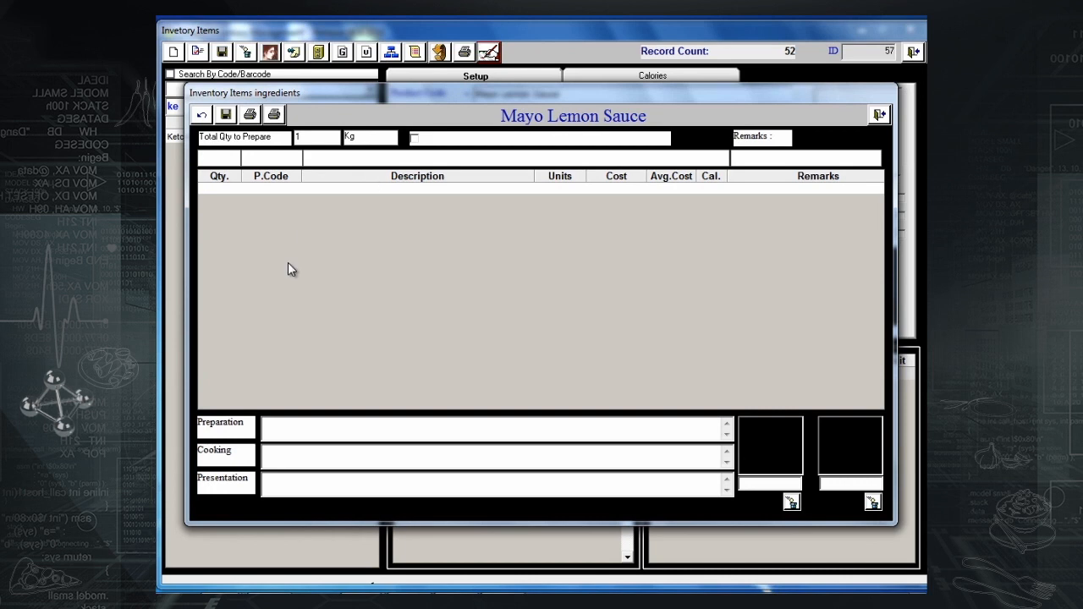
double_click(320, 137)
text(2)
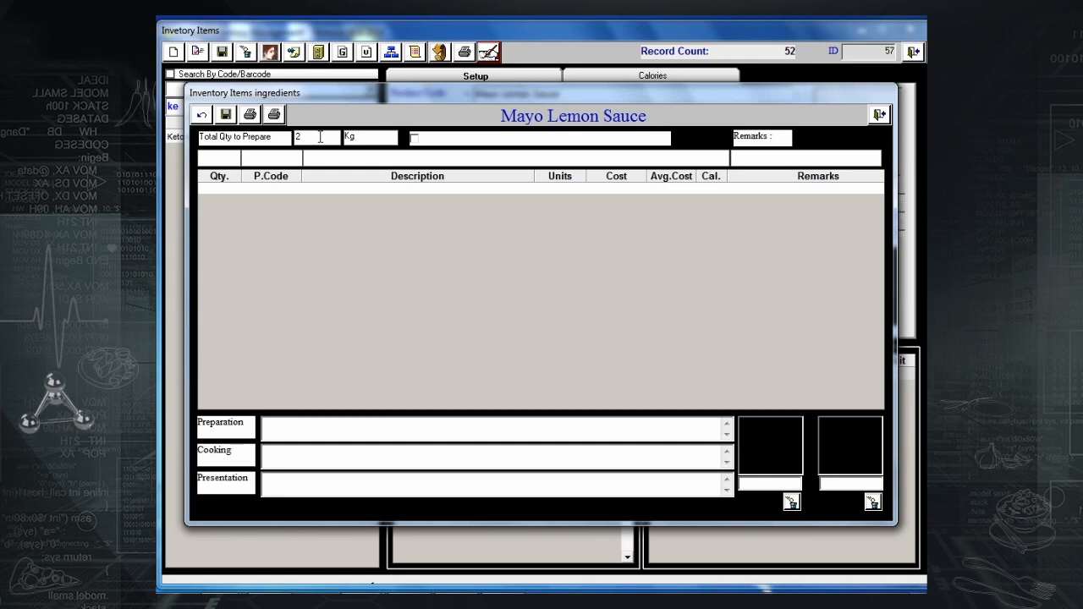
Add 1000 Gr of Lemon and 1000 of Mayonnaise as ingredients of Mayo Lemon Sauce.
click(208, 186)
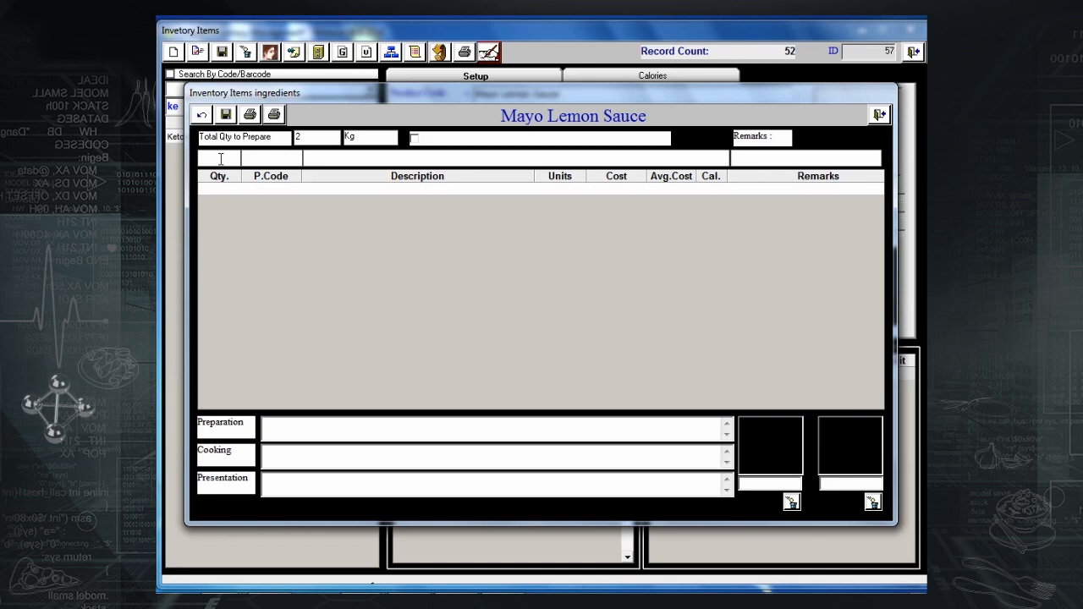
text(1000)
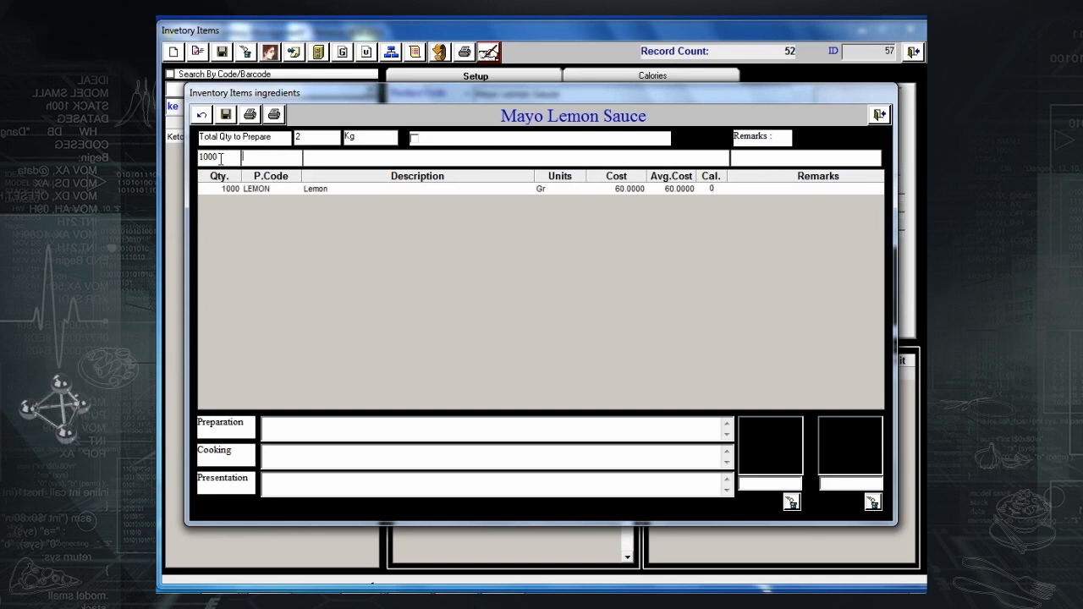
text(may)
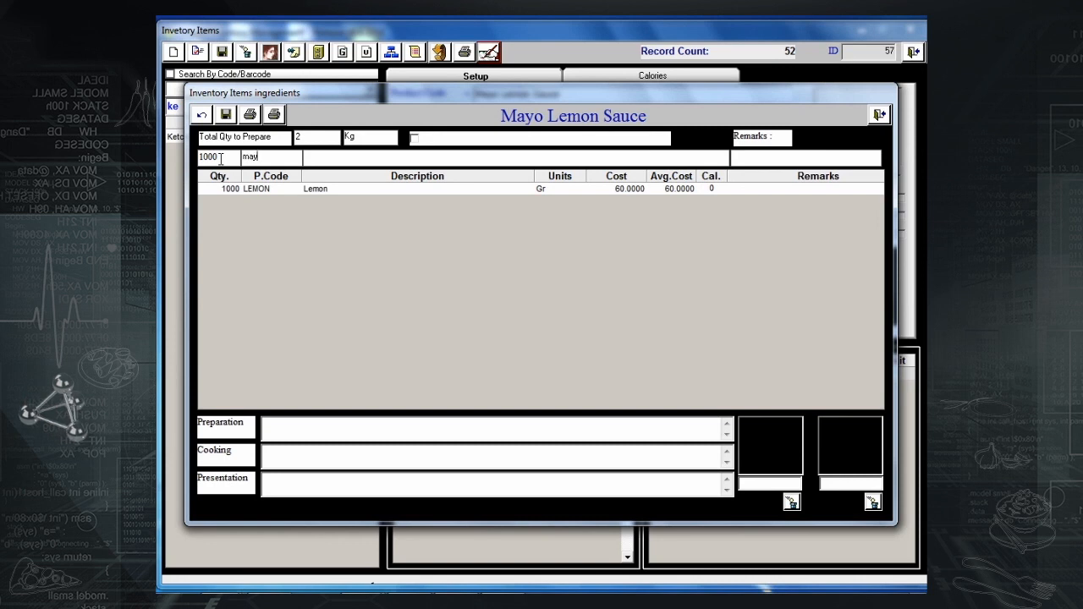
key(Return)
key(Down)
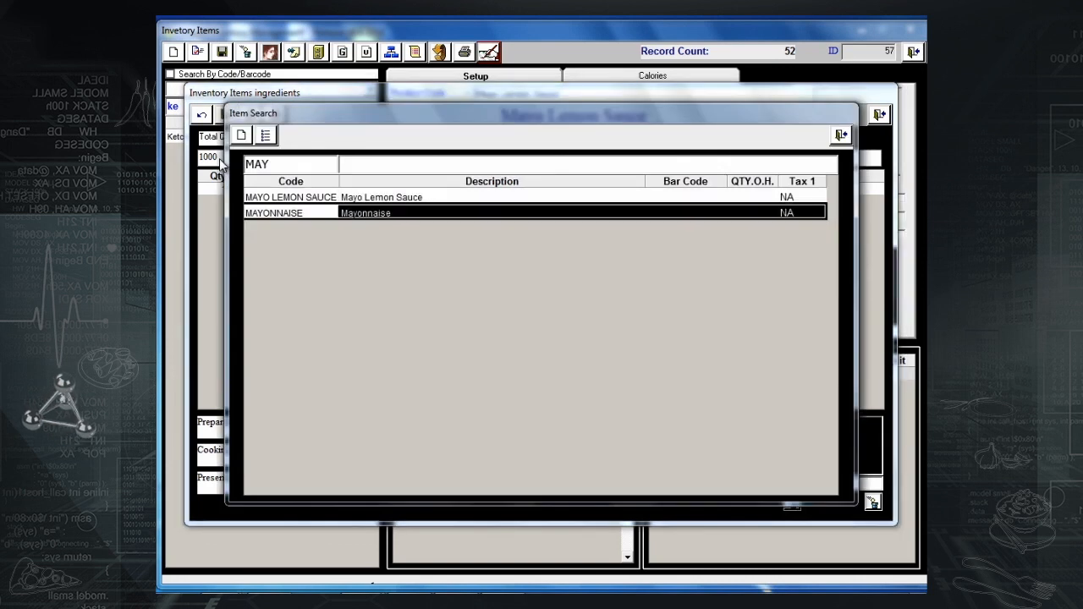
key(Return)
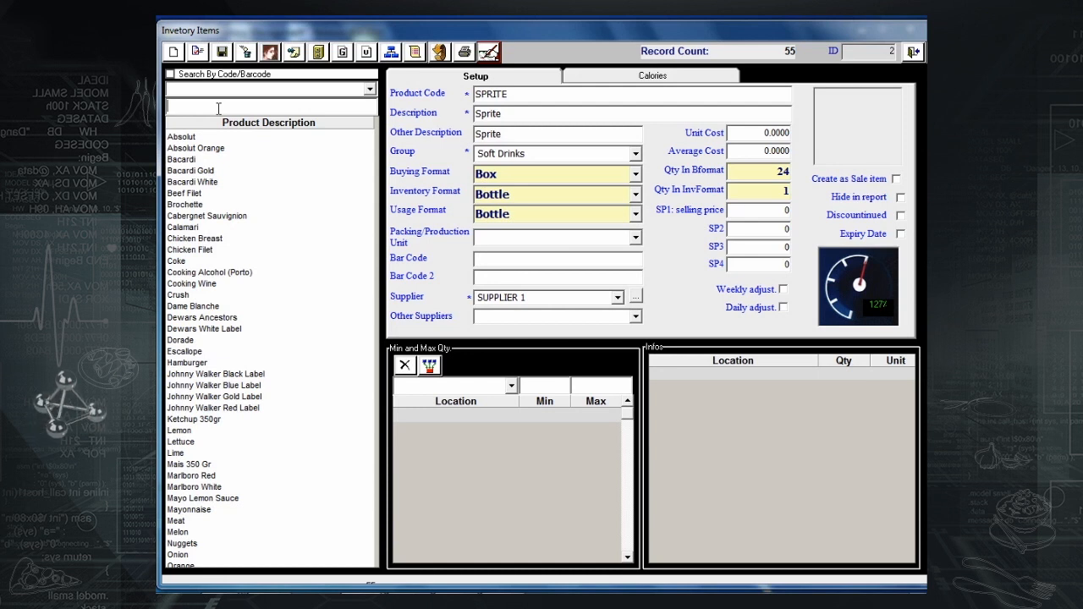
Start a new inventory item with product code and description "Soft Drink" and assign it to the Soft Drinks group.
click(174, 52)
text(Soft Drink)
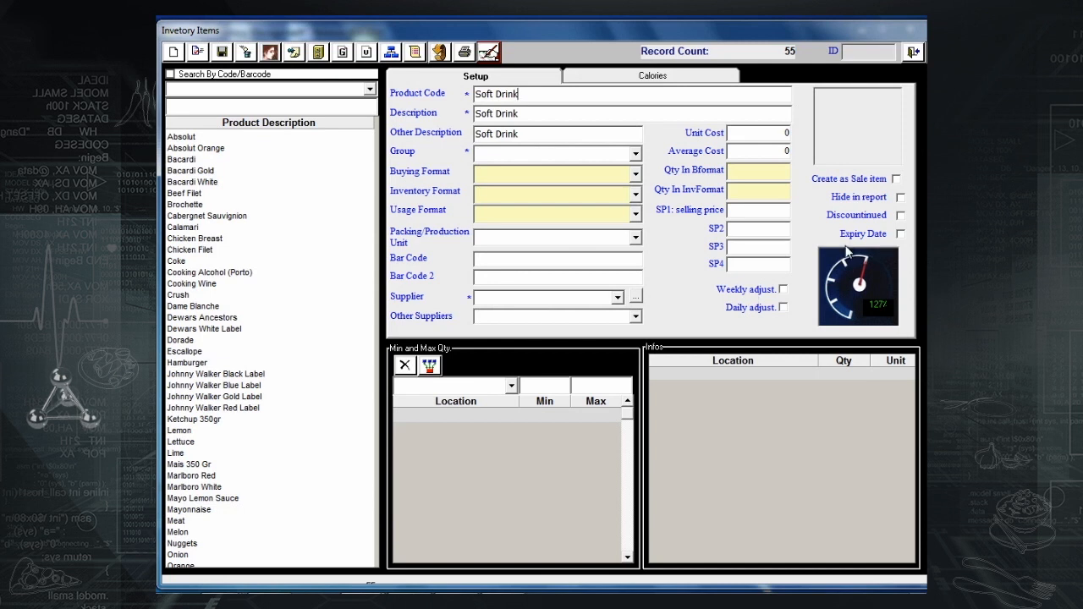
click(635, 154)
text(s)
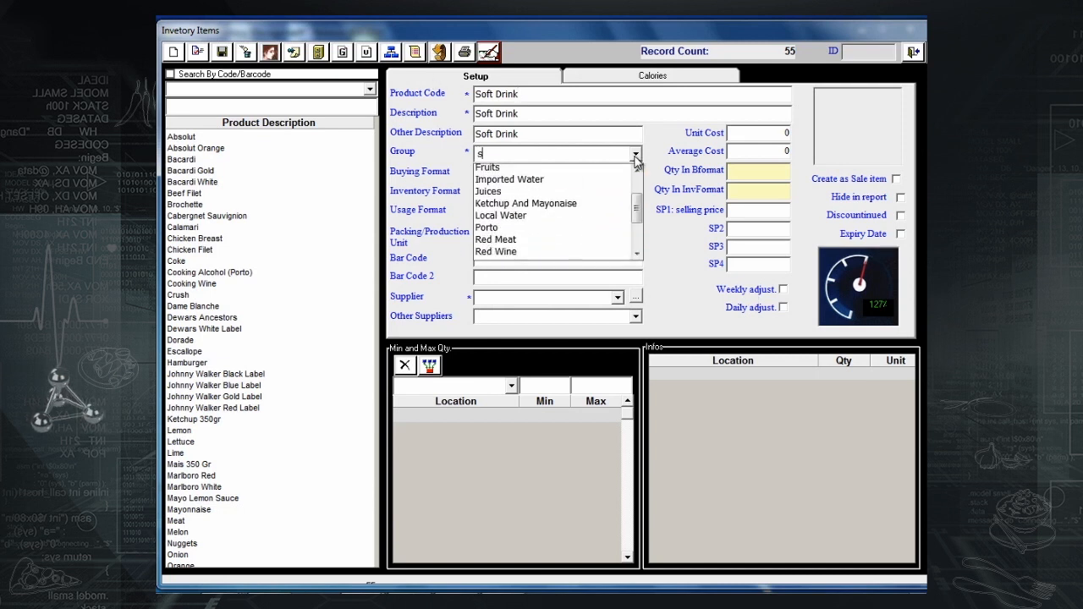
click(557, 192)
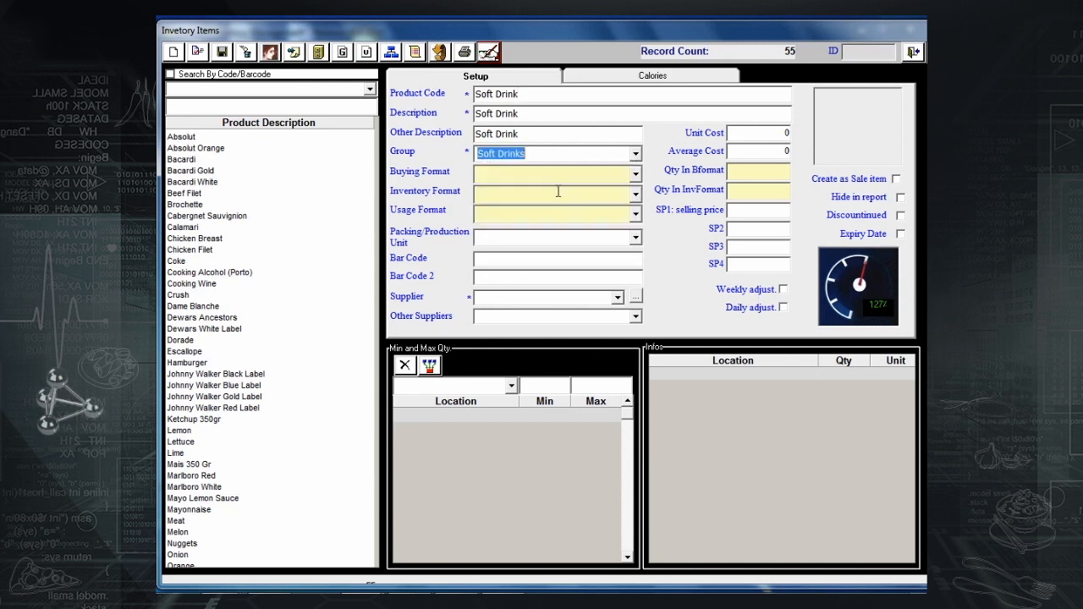
Set the Soft Drink item's buying format to Box with a quantity of 24, and its inventory and usage formats to Bottle.
click(635, 175)
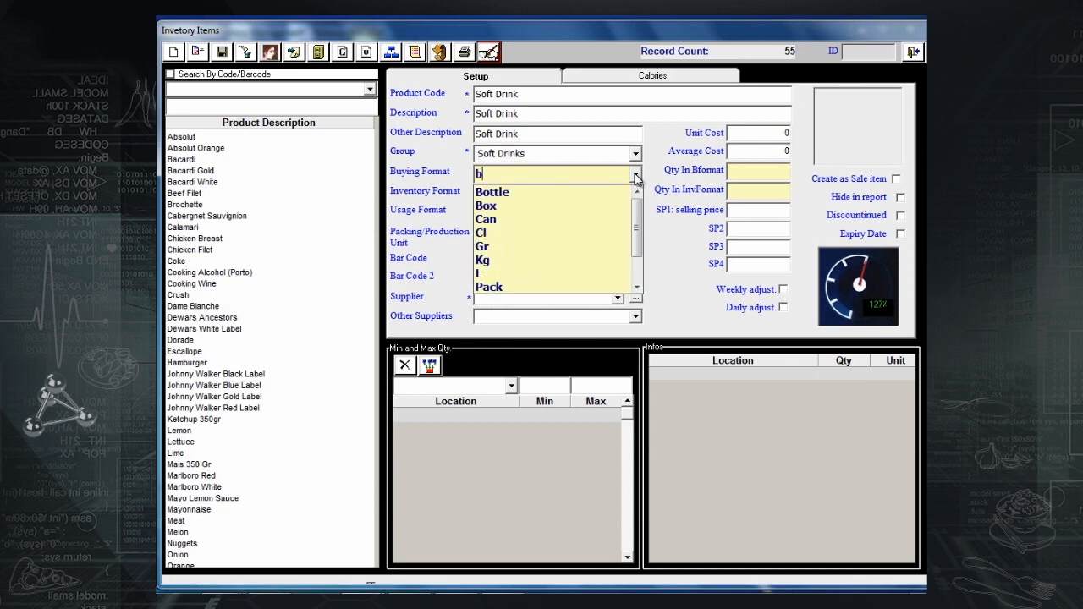
click(568, 203)
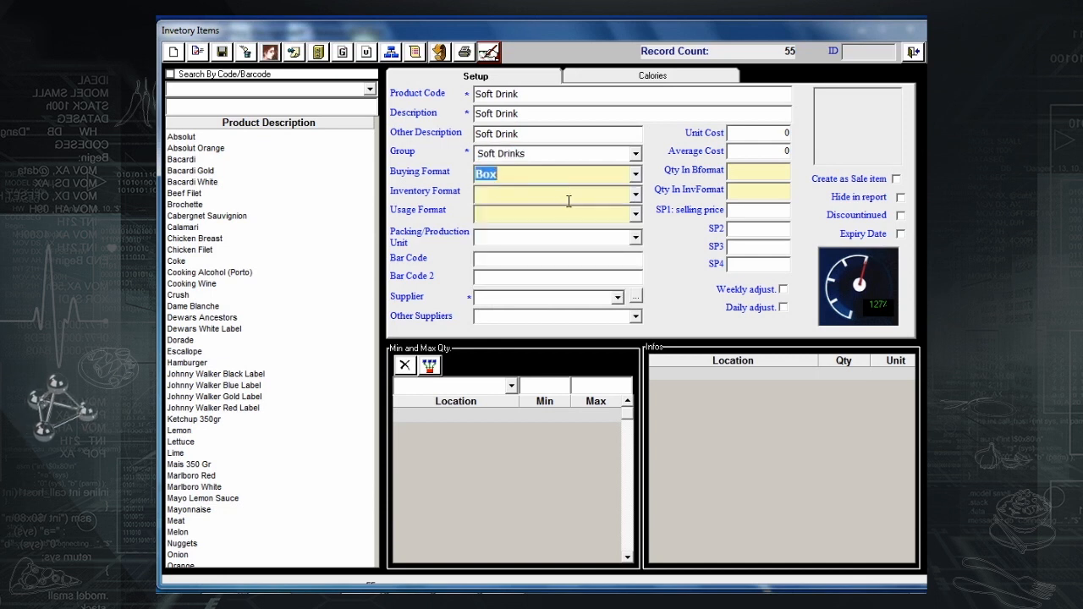
click(735, 170)
text(24)
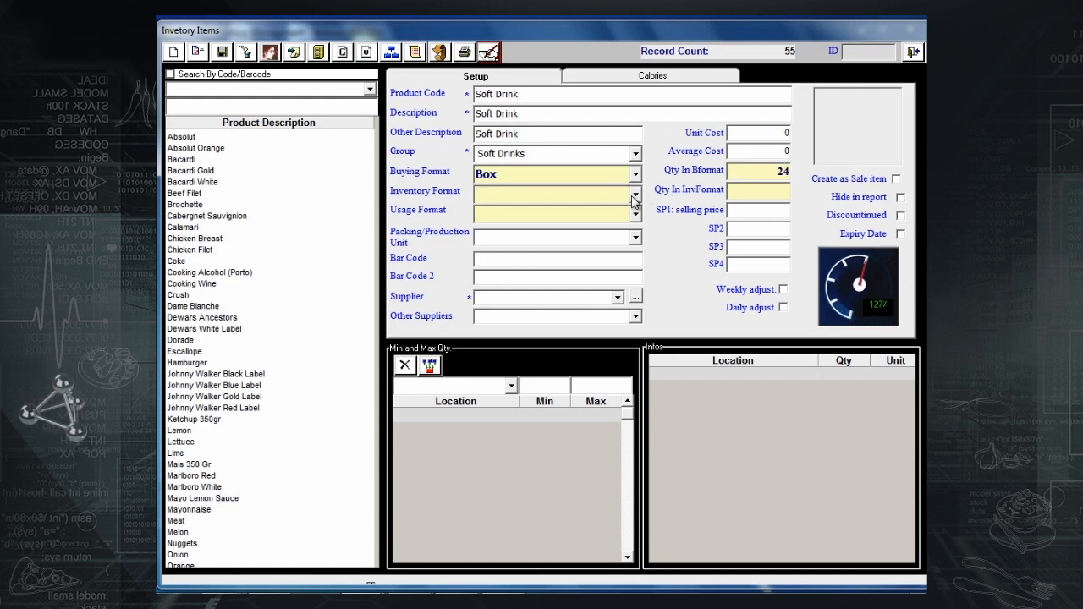
click(635, 195)
click(563, 217)
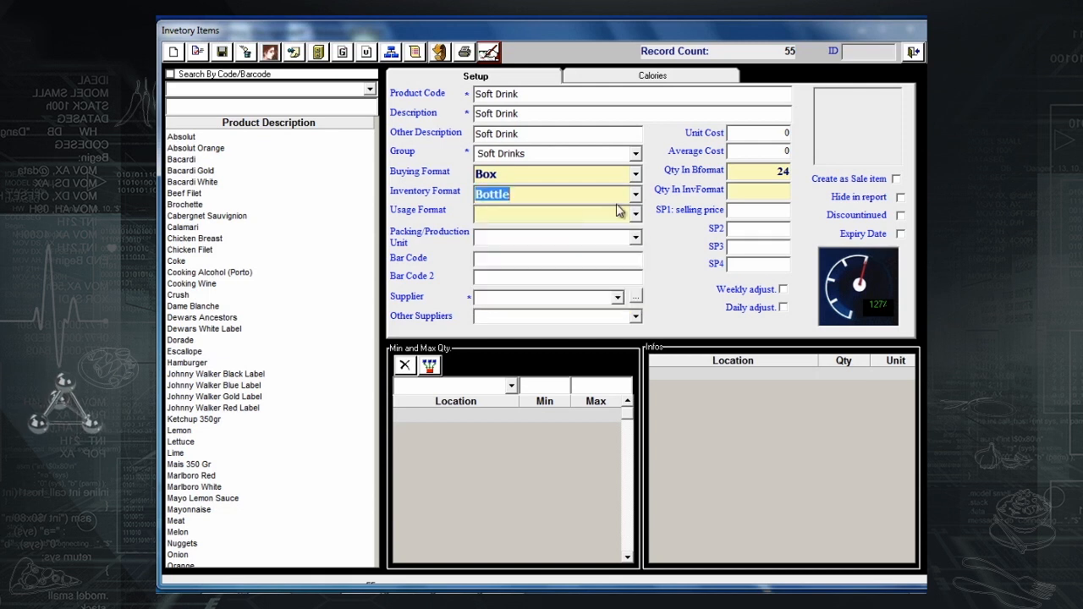
click(635, 214)
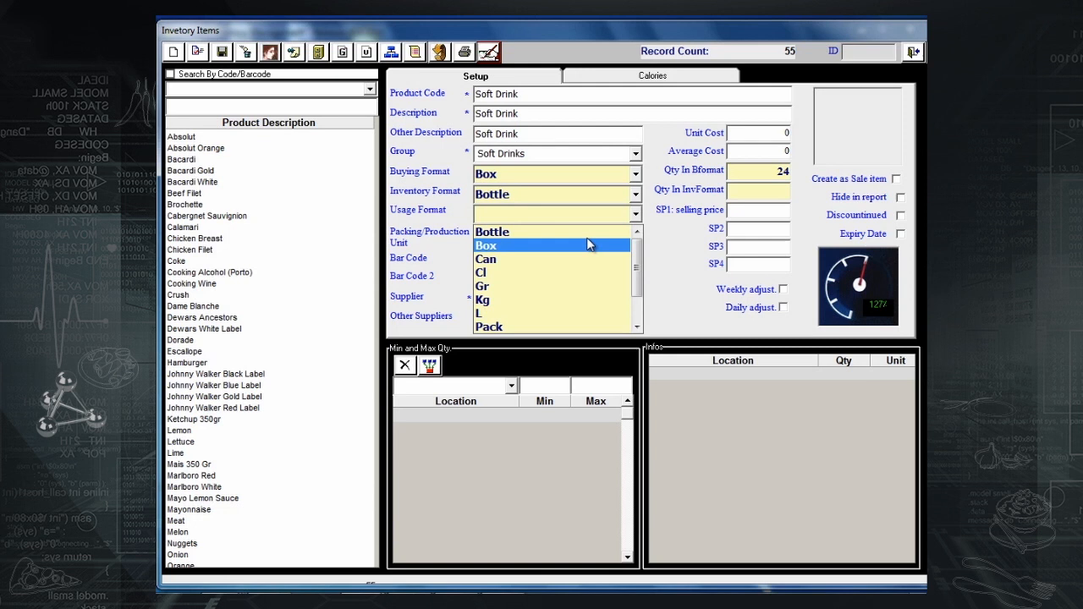
click(603, 231)
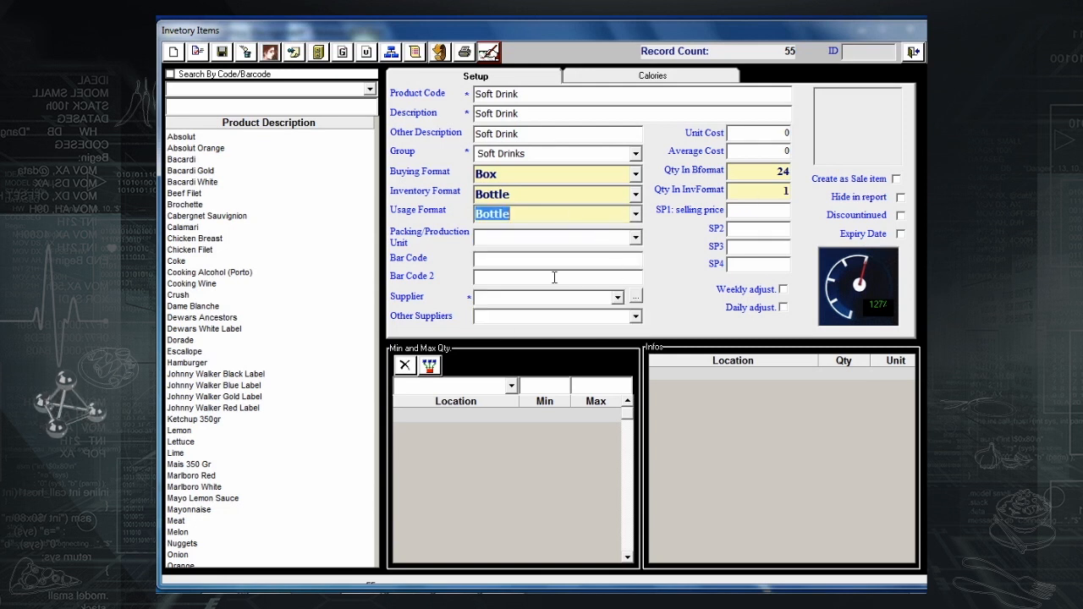
Assign SUPPLIER 5 to the Soft Drink item and save the record.
click(616, 297)
click(554, 352)
click(222, 52)
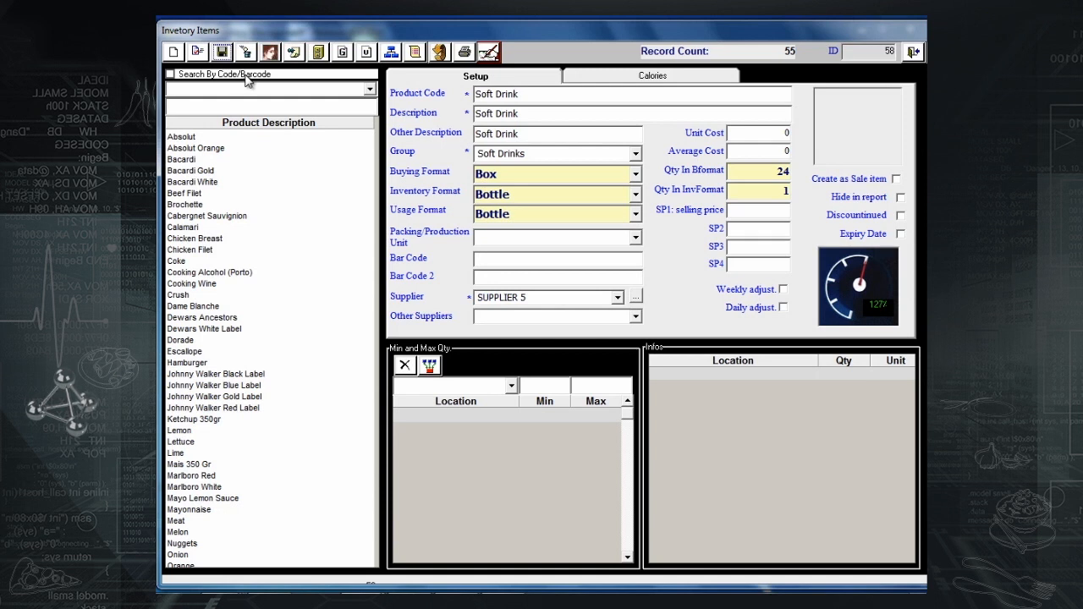
Mark the Soft Drink item as a master item and save it.
click(575, 78)
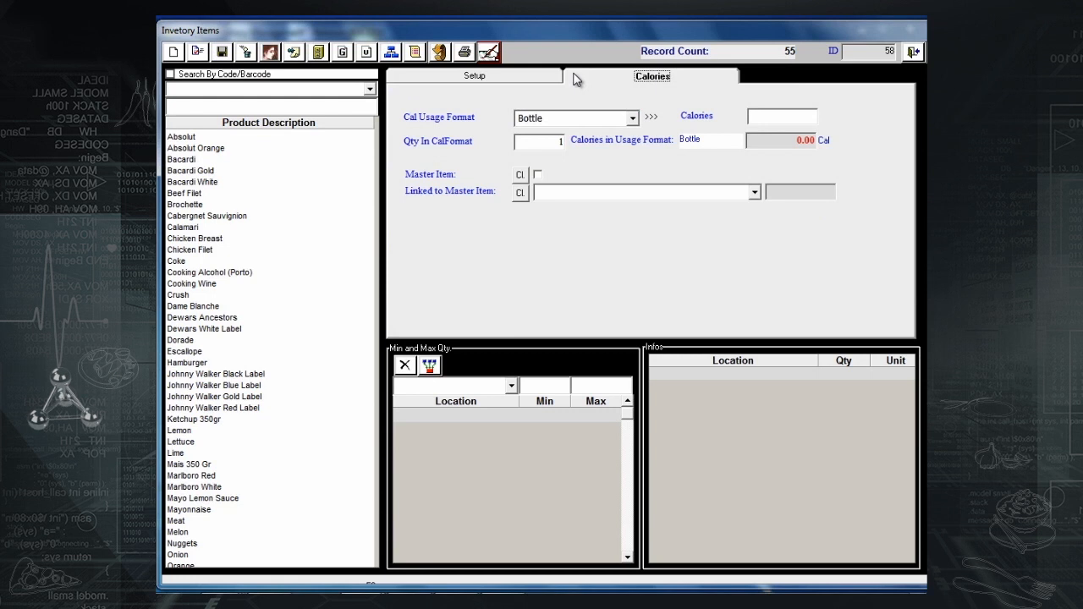
click(537, 175)
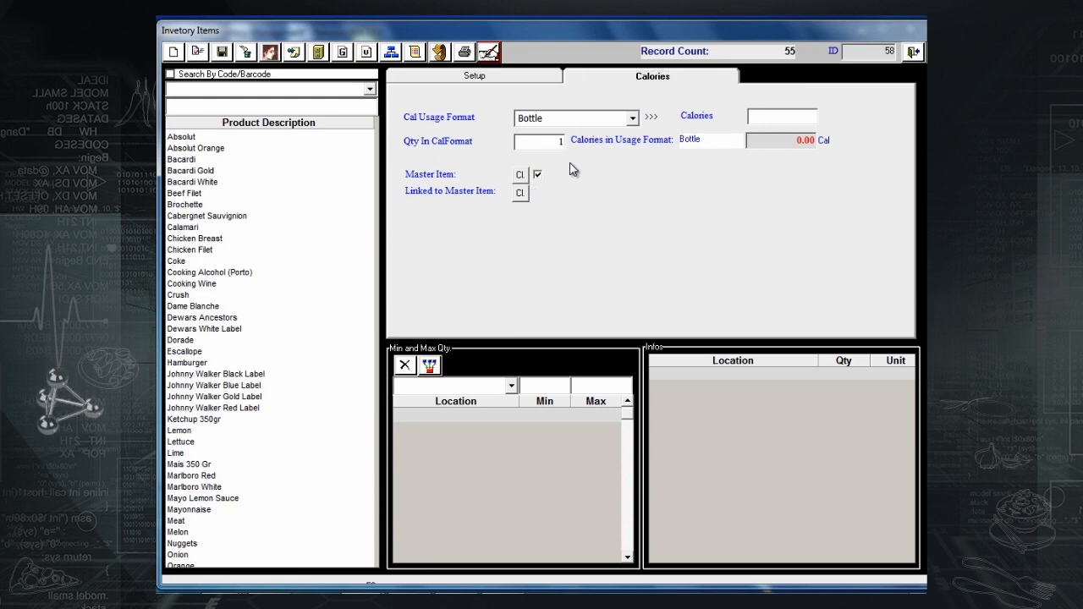
click(221, 55)
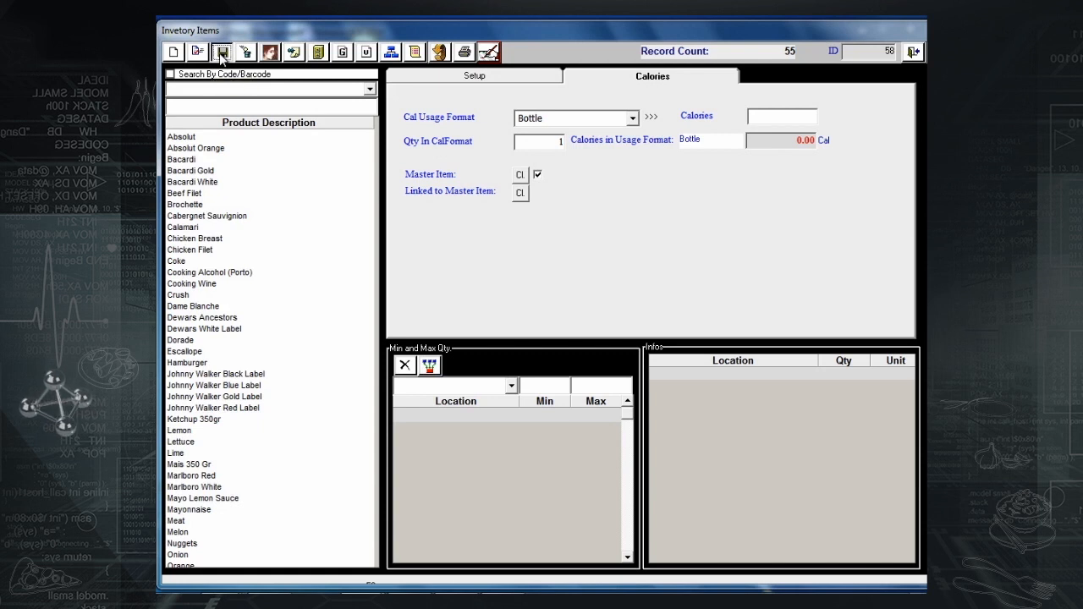
Find the Coke item, link it to the Soft Drink master item and save it.
click(198, 108)
text(co)
click(181, 137)
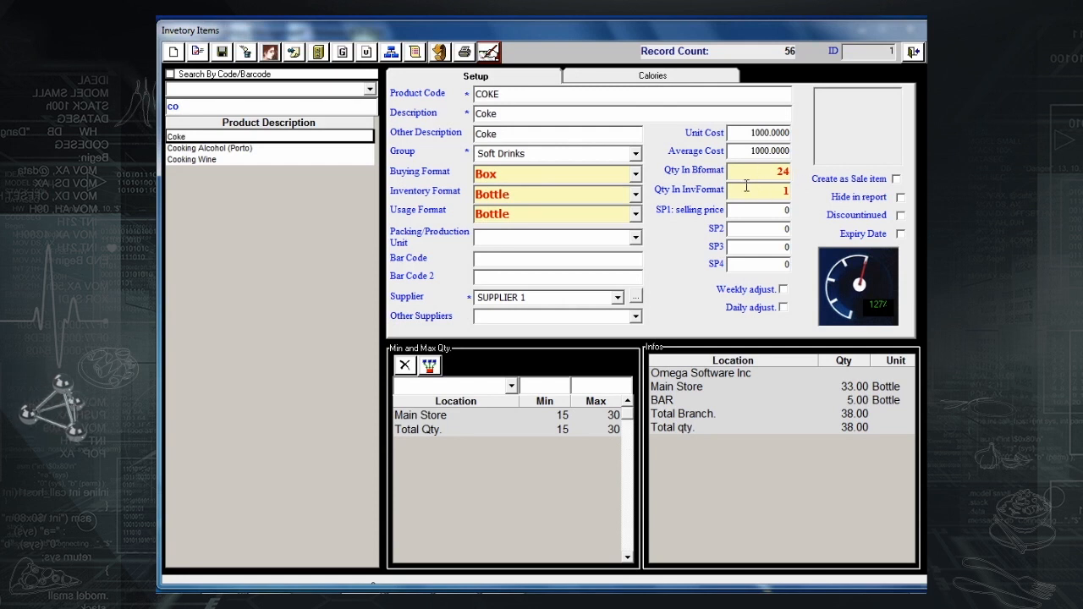
click(658, 79)
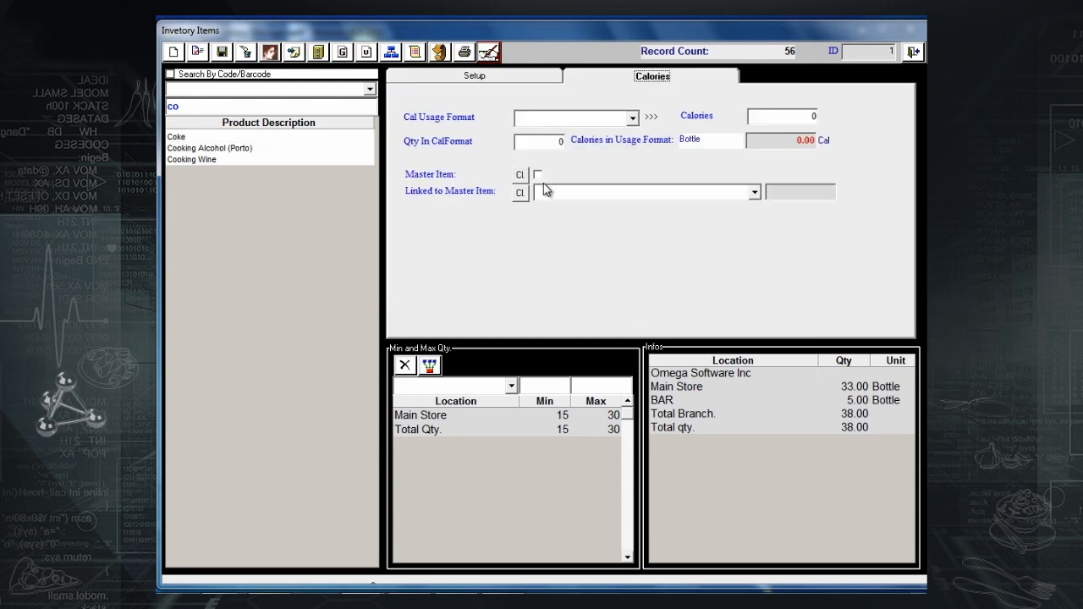
click(757, 193)
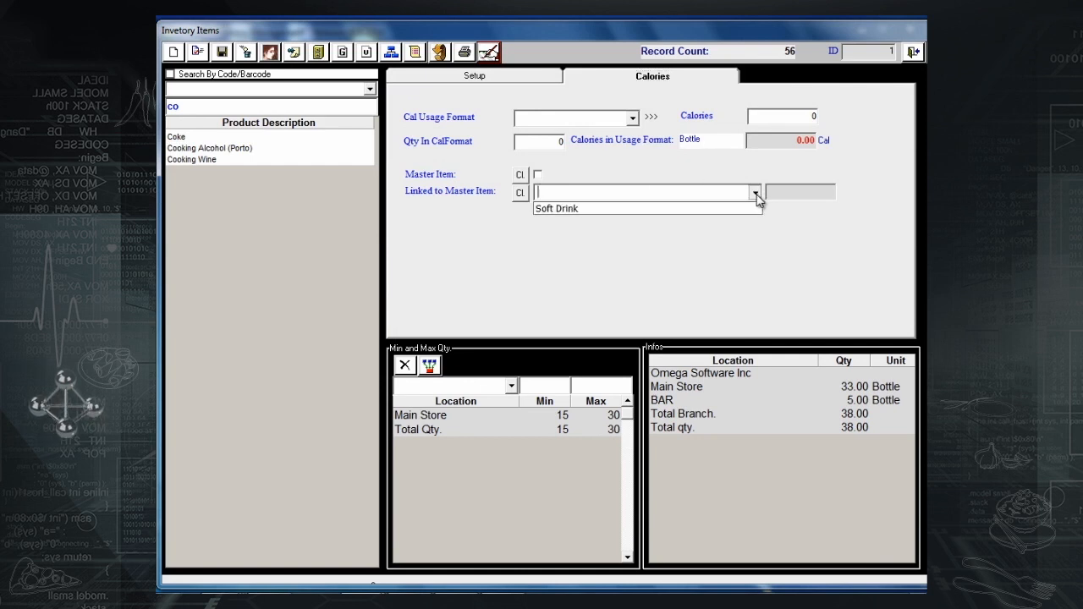
click(738, 209)
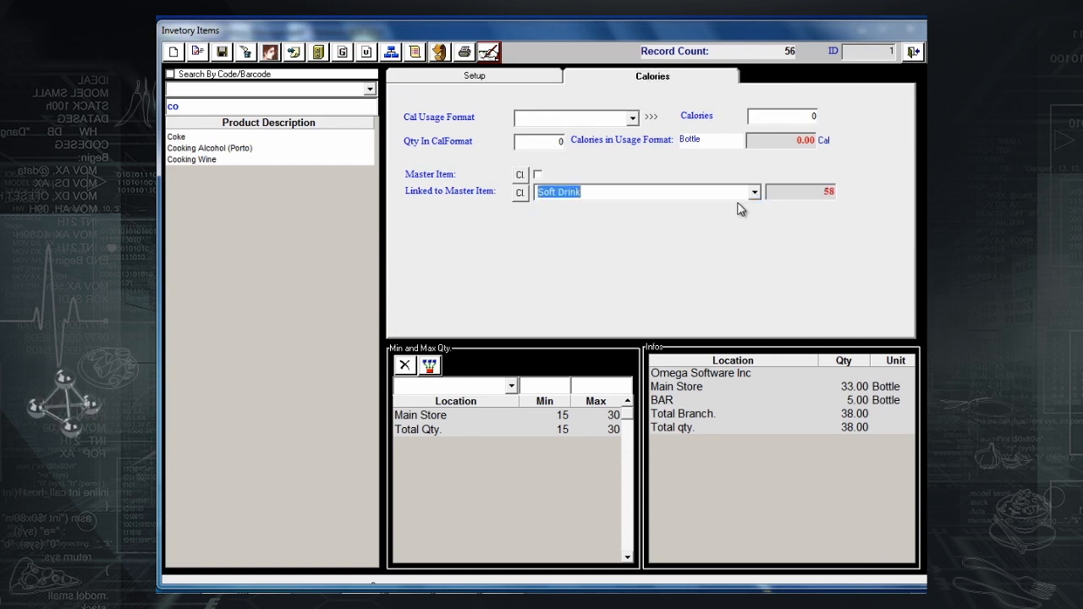
click(223, 52)
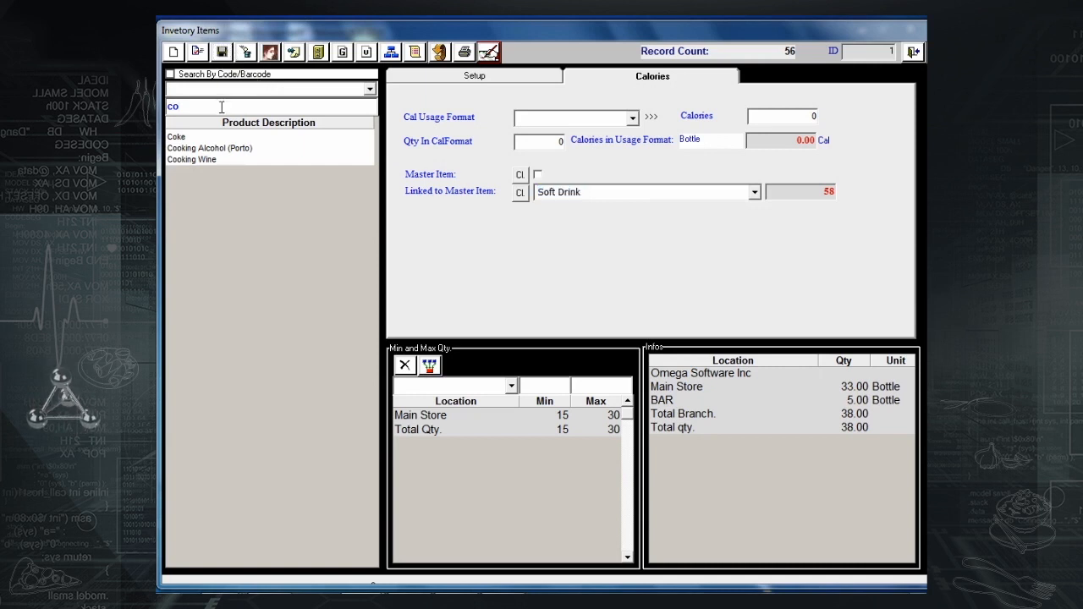
Find the Crush item, link it to the Soft Drink master item and save it.
key(BackSpace)
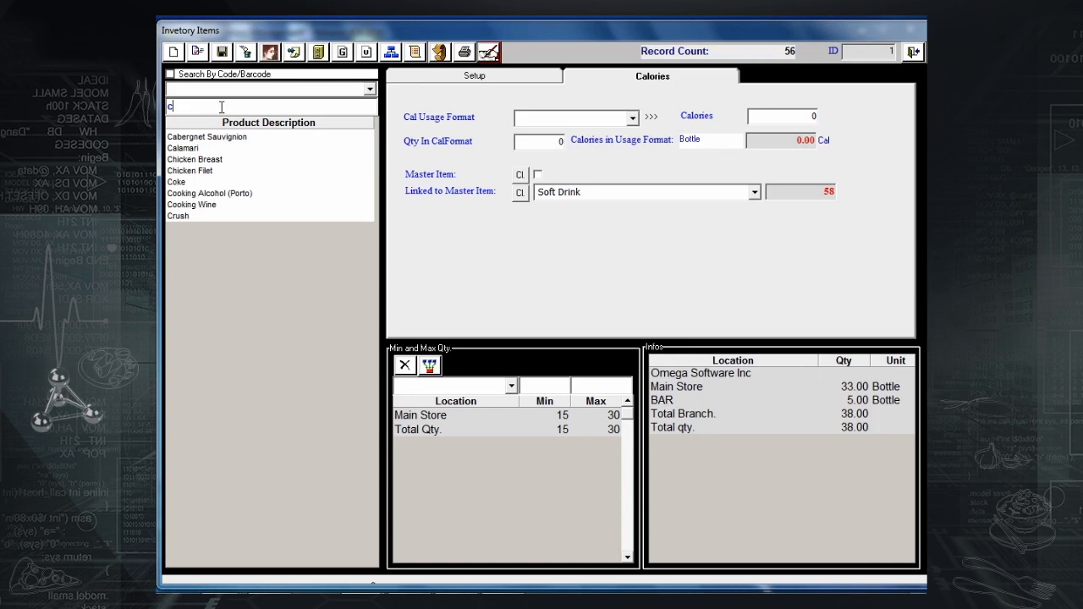
click(242, 205)
click(237, 216)
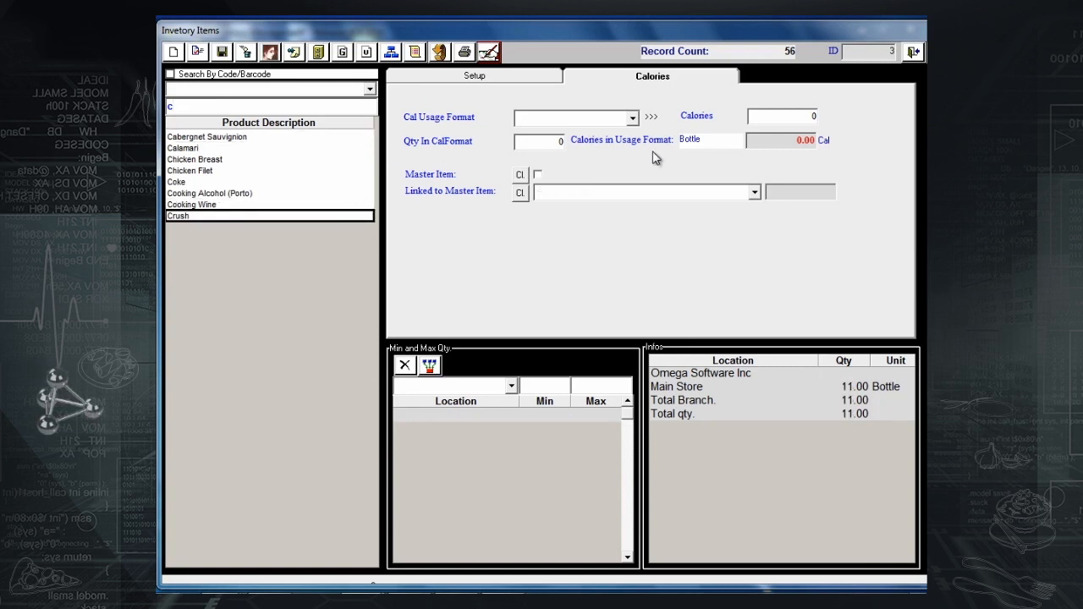
click(754, 192)
click(576, 205)
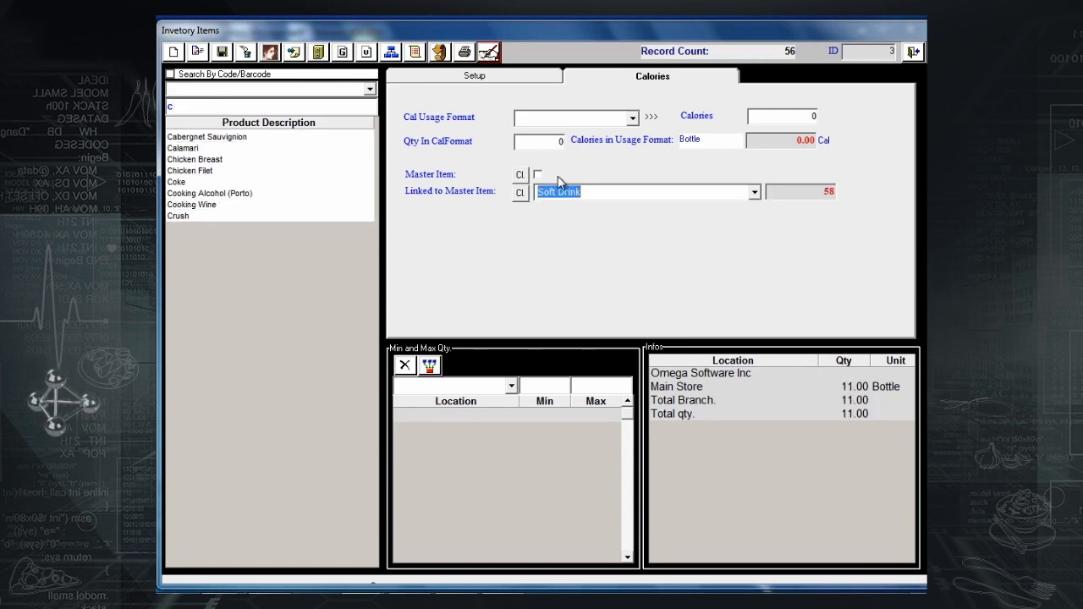
click(227, 56)
Find the Sprite item, link it to the Soft Drink master item and save it.
click(207, 106)
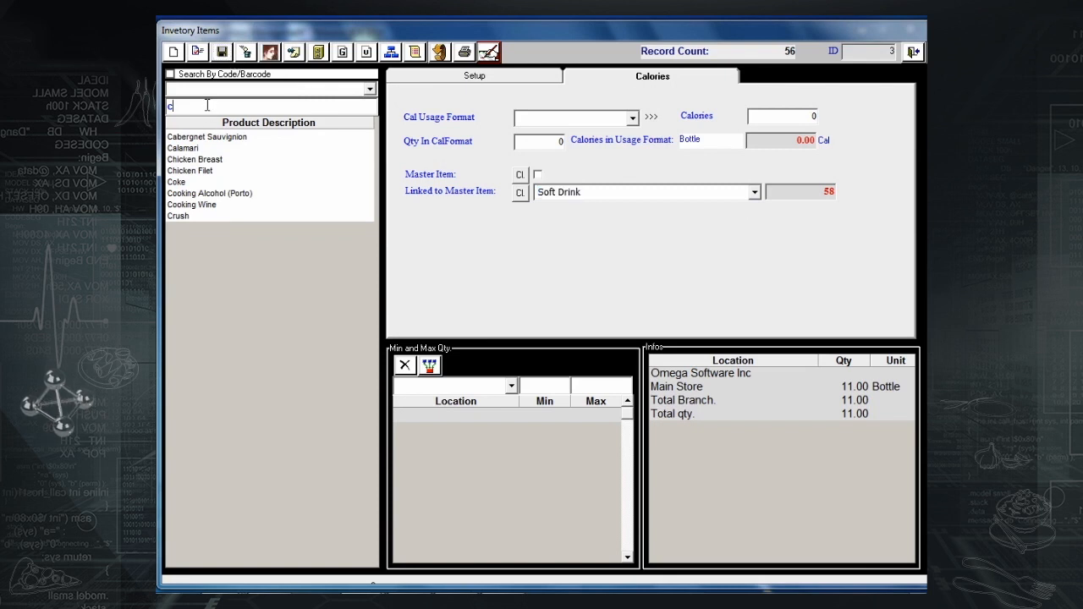
key(BackSpace)
text(sp)
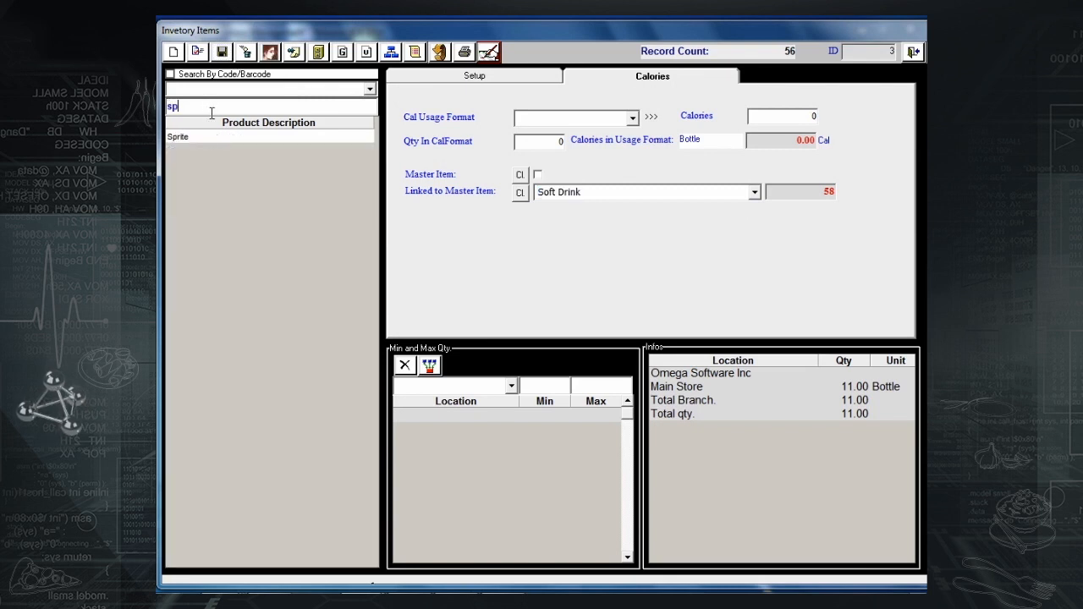
click(234, 136)
click(572, 195)
click(754, 193)
click(745, 211)
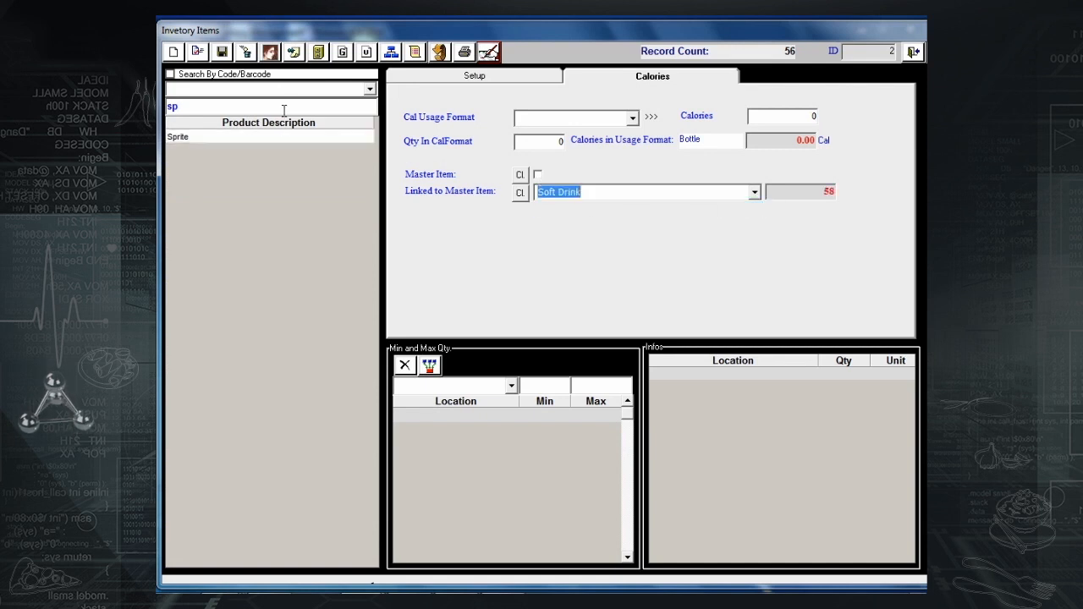
click(224, 55)
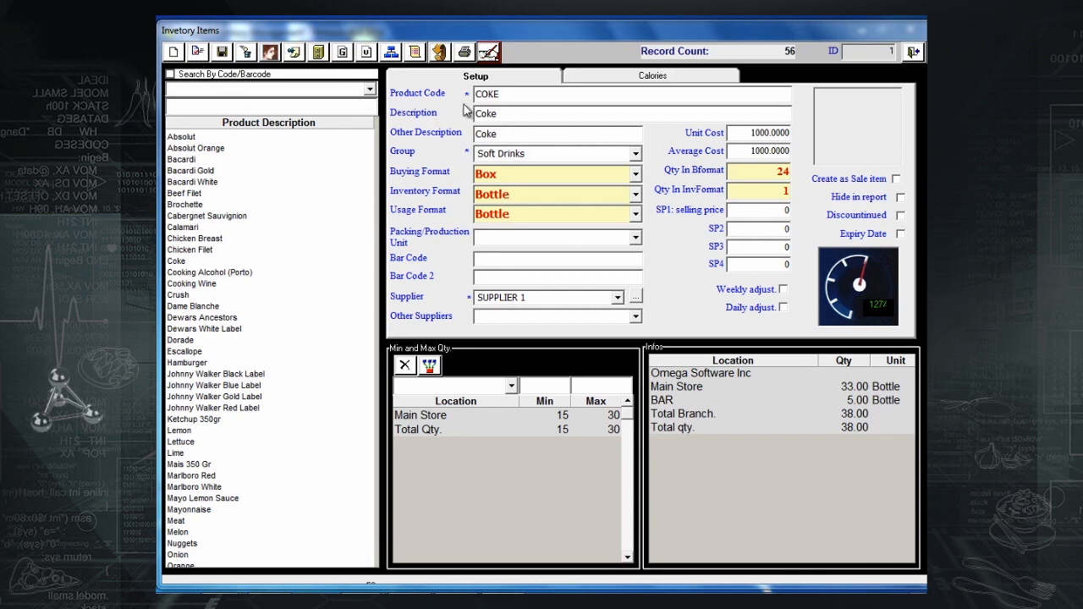
Open the history of the Coke item and review its purchases, sales, adjustments and requisitions across all locations.
click(202, 53)
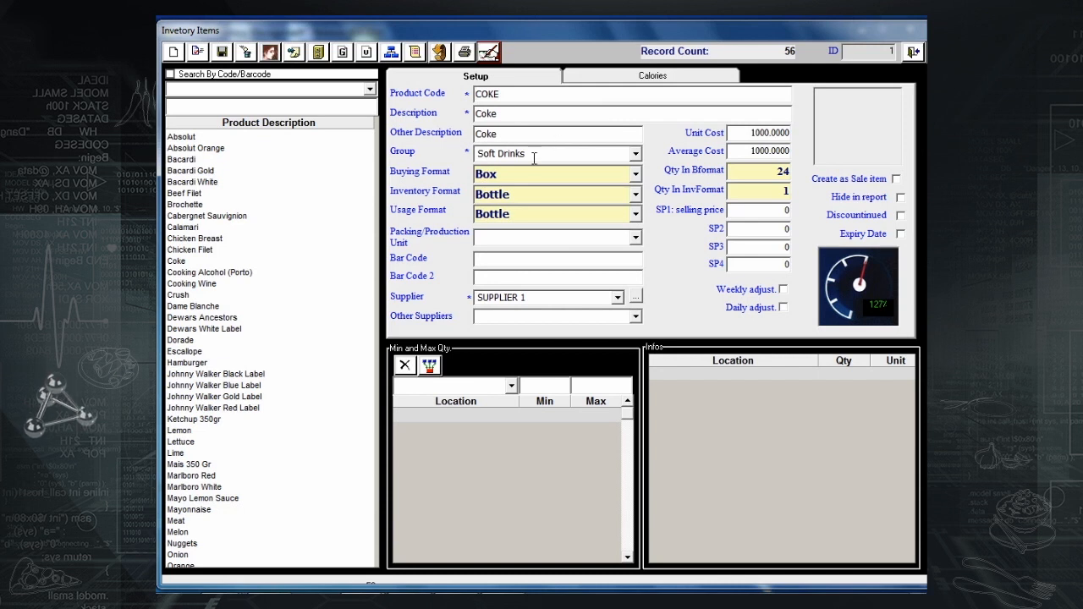
click(203, 262)
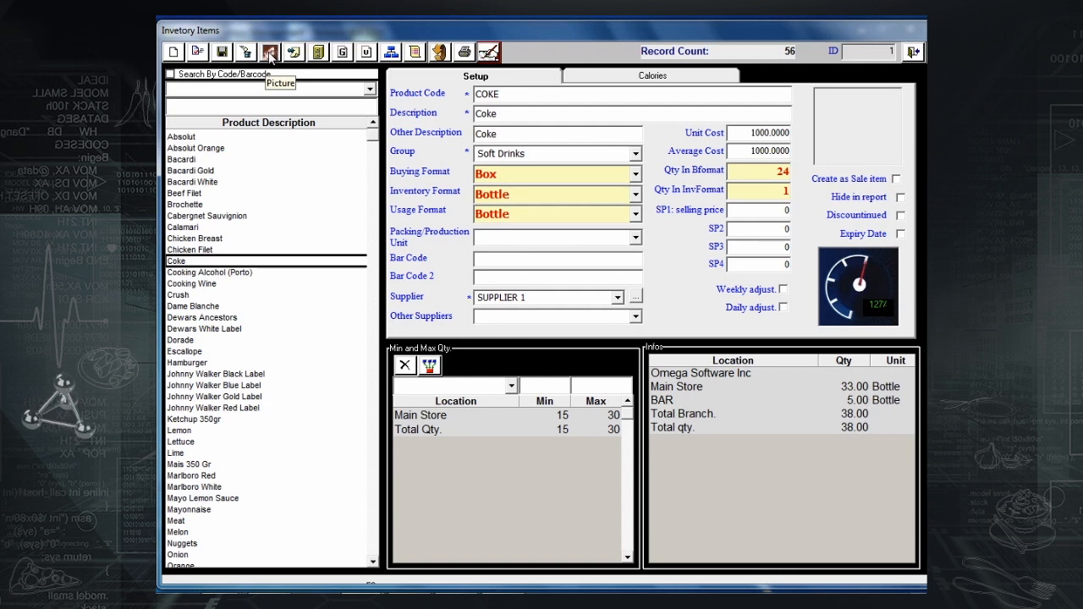
click(317, 53)
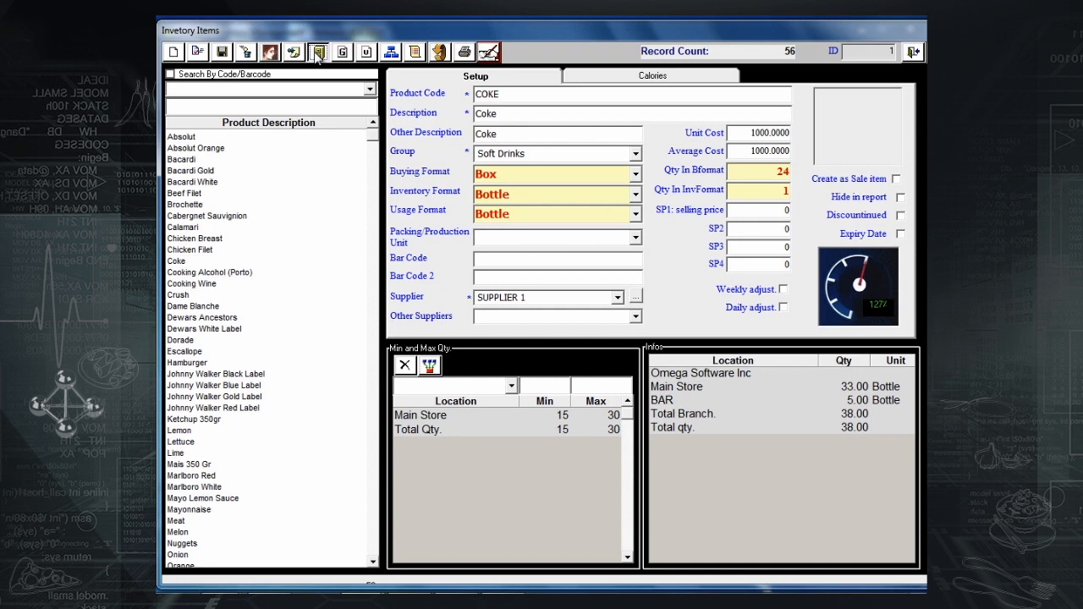
scroll(409, 186, down, 6)
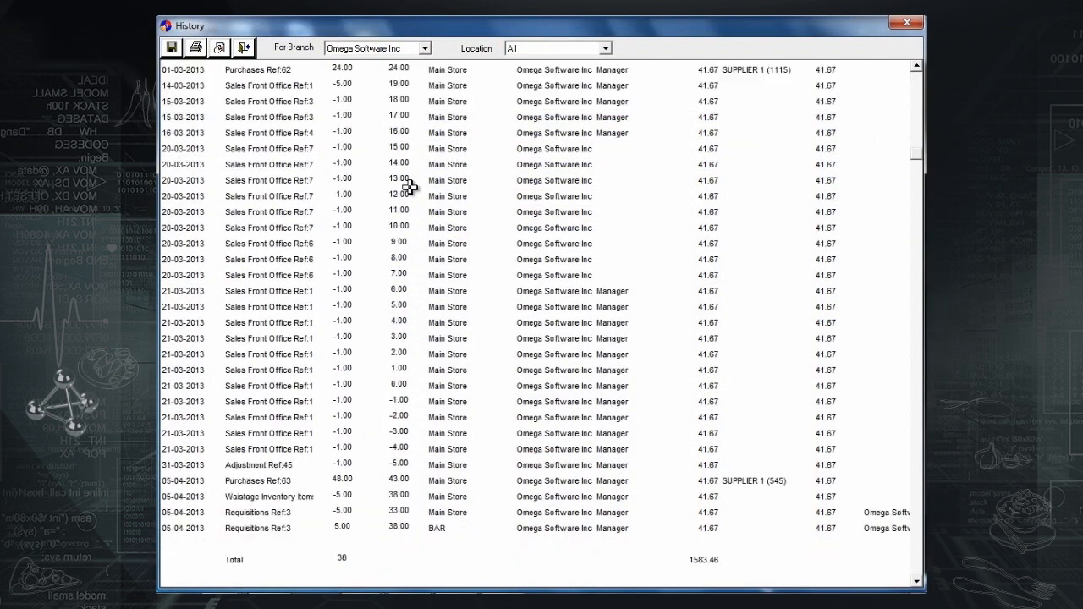
scroll(341, 382, up, 6)
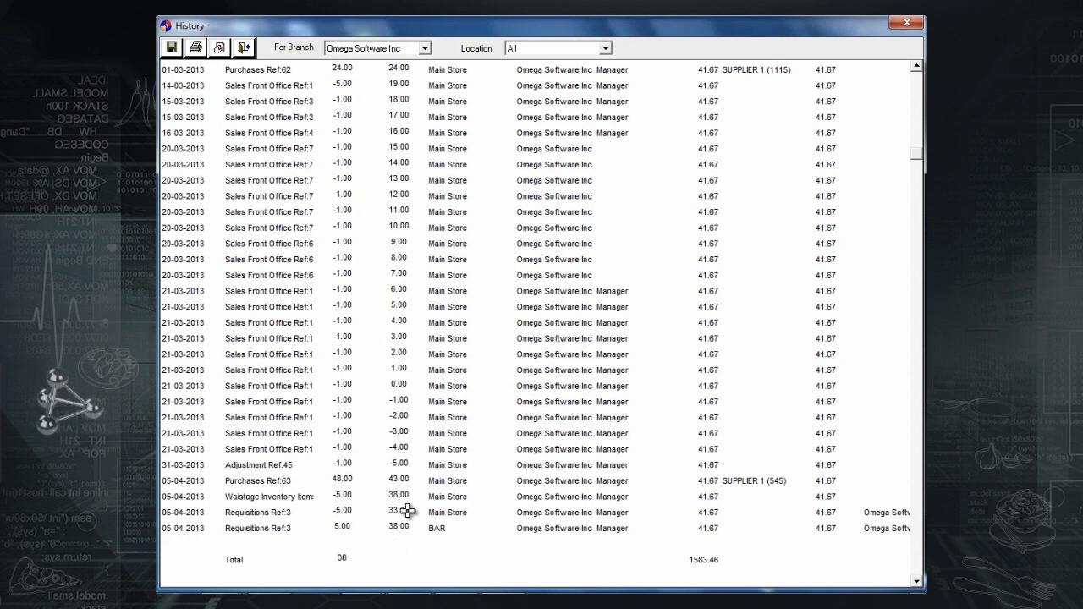
Review the rest of the Coke item's history entries and close the history.
scroll(309, 556, up, 2)
scroll(314, 549, down, 2)
click(243, 48)
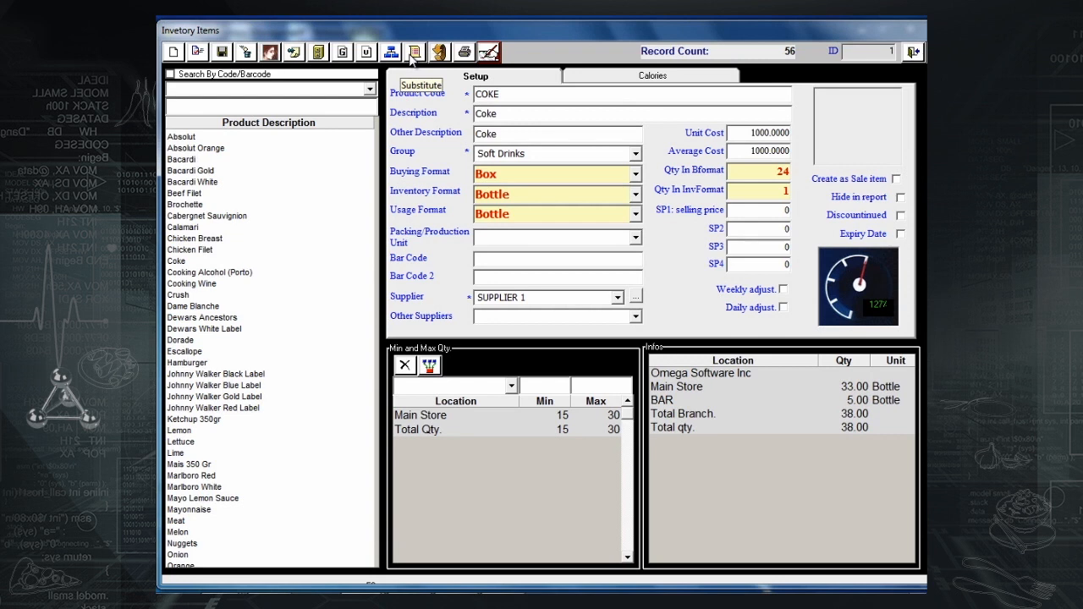
Find the Mais 350 Gr item, start its ingredient substitution with YES, search replacements for MAI, accept production item substitution and close the search.
click(228, 107)
text(m)
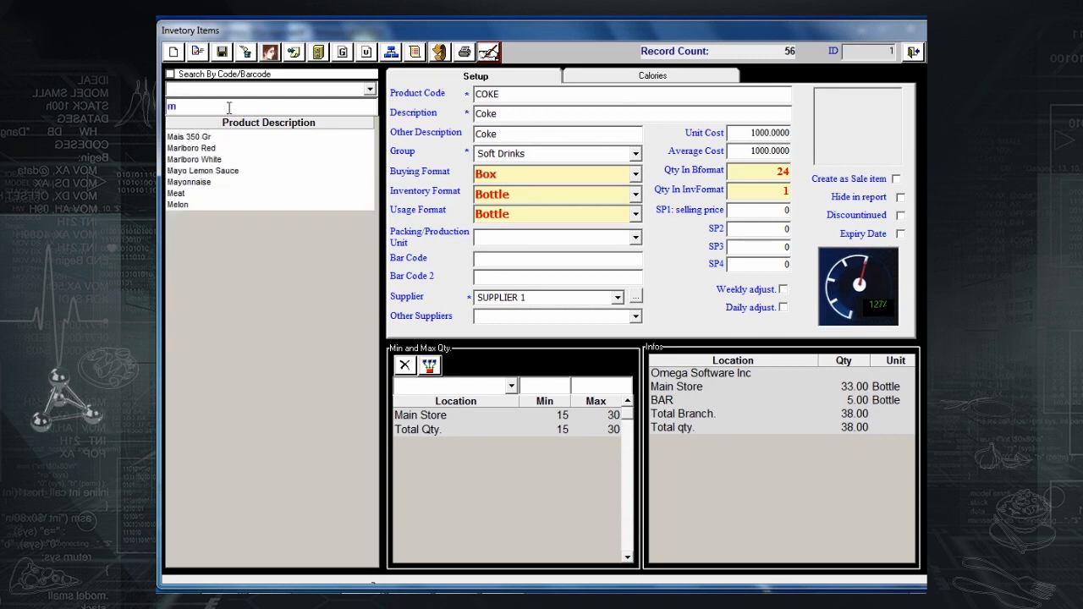
click(222, 136)
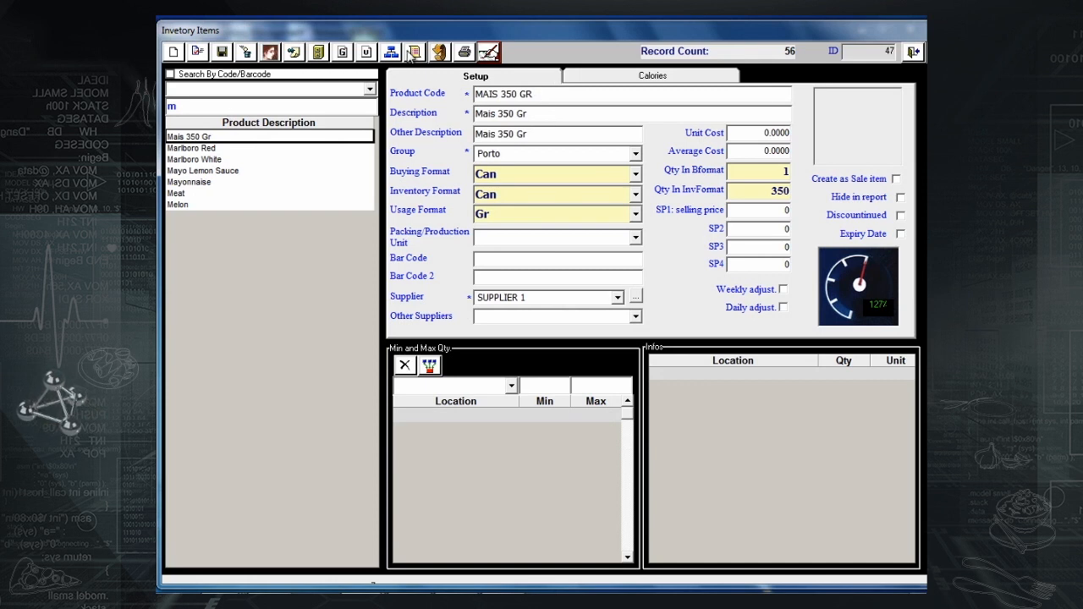
click(412, 53)
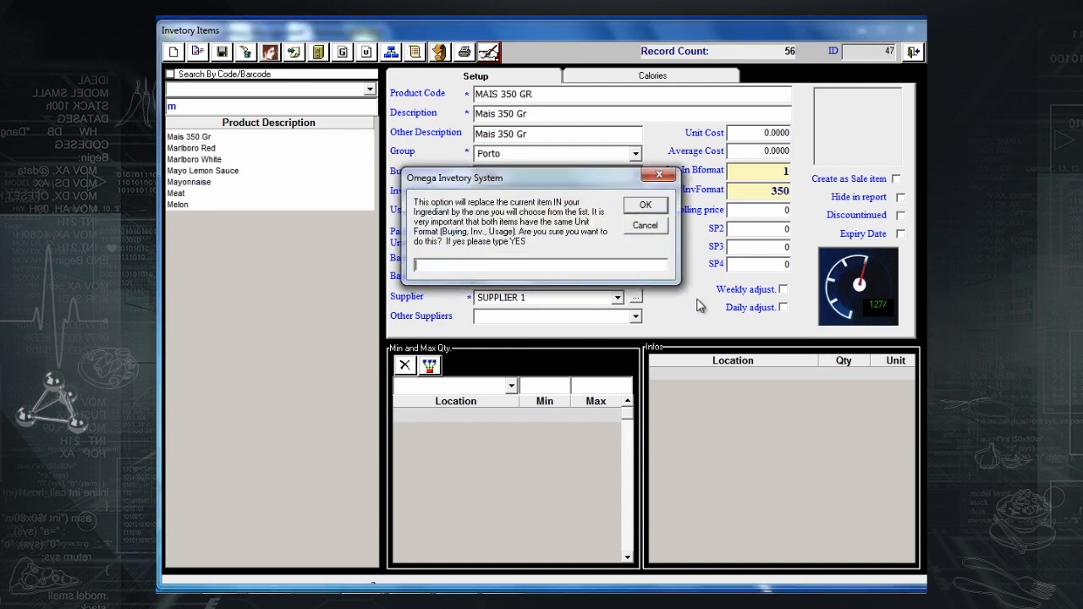
text(YES)
key(Return)
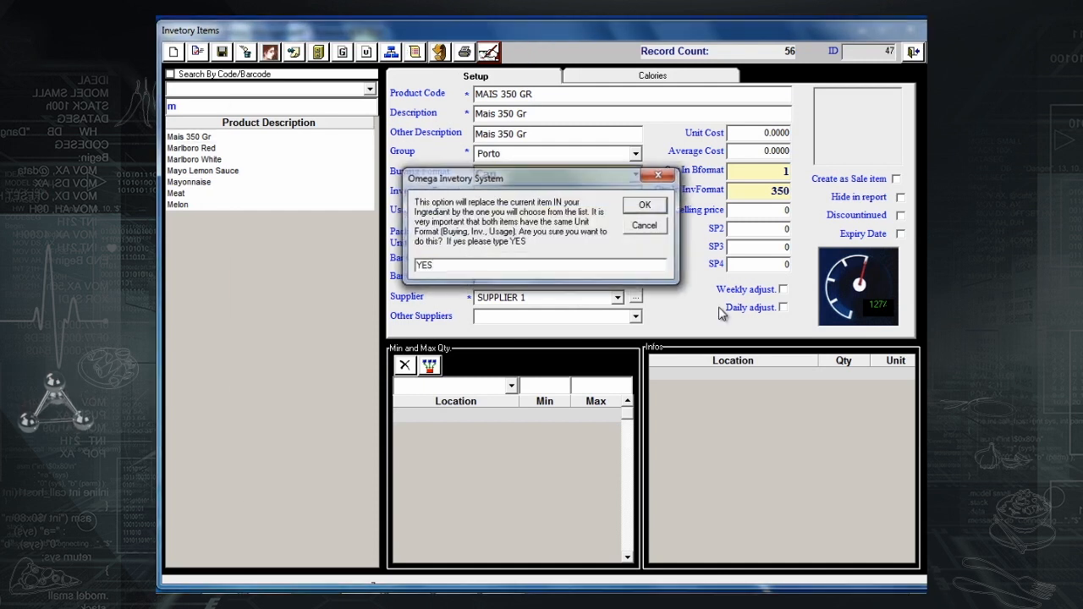
text(MAI)
key(Return)
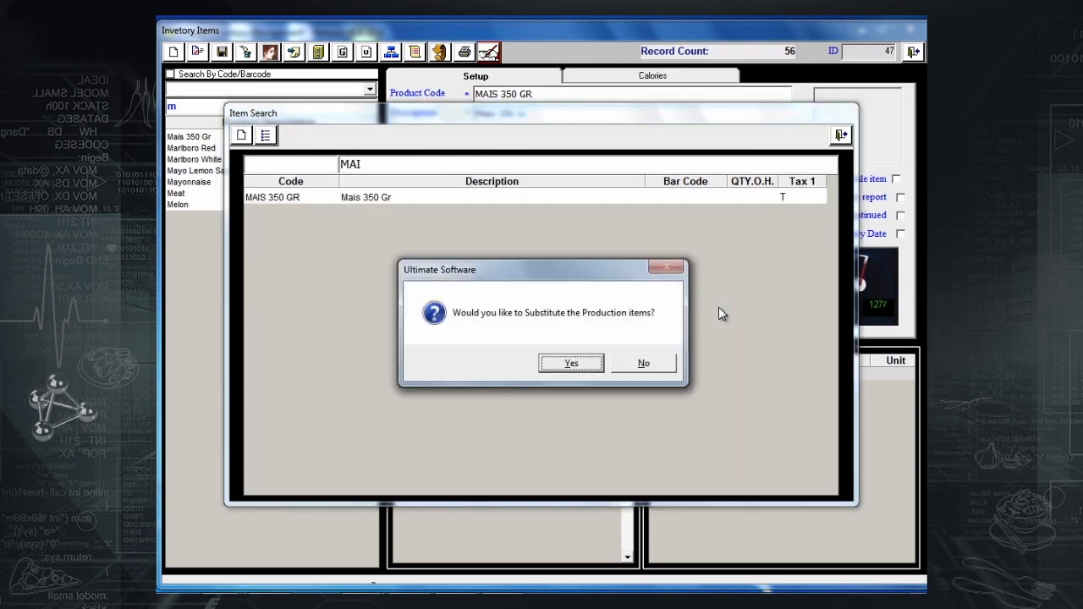
key(Return)
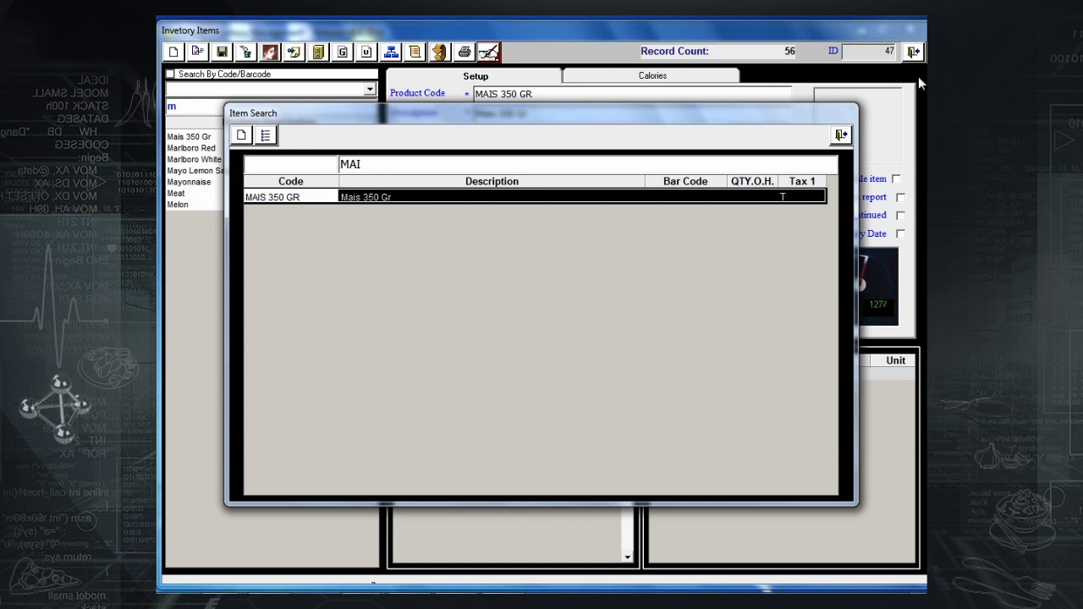
click(839, 136)
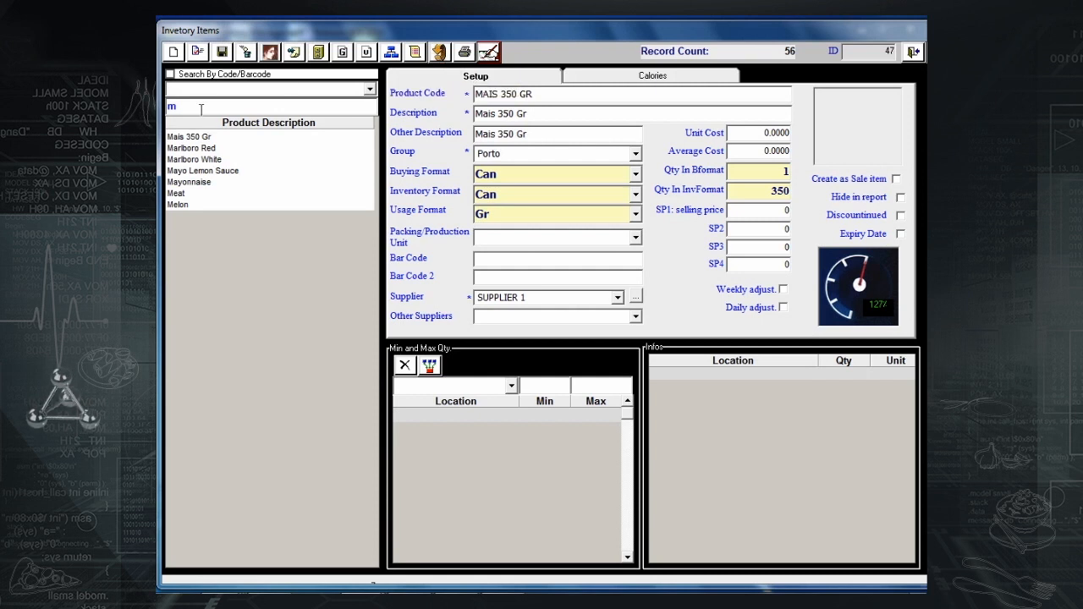
Find the Mayo Lemon Sauce item, preview its ingredients report and close the report.
key(BackSpace)
text(SA)
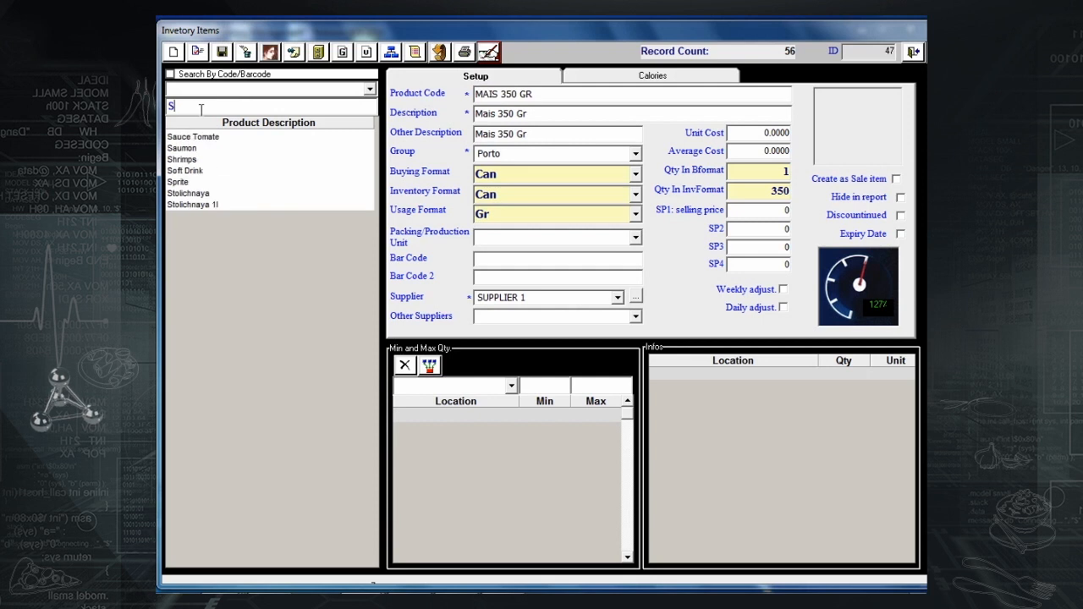
key(BackSpace)
key(BackSpace)
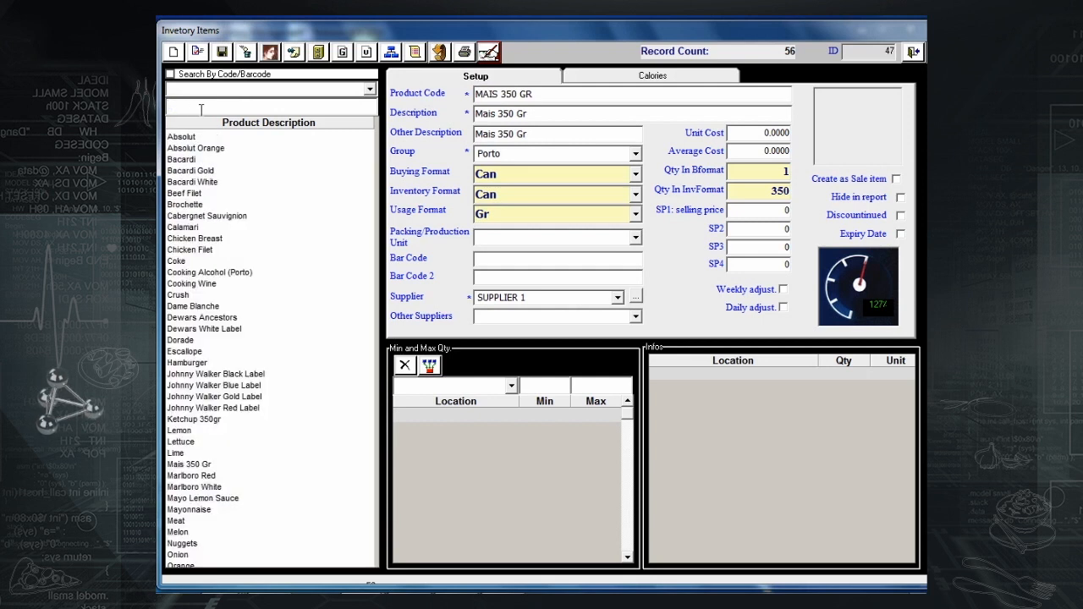
text(MAYU)
key(BackSpace)
key(Down)
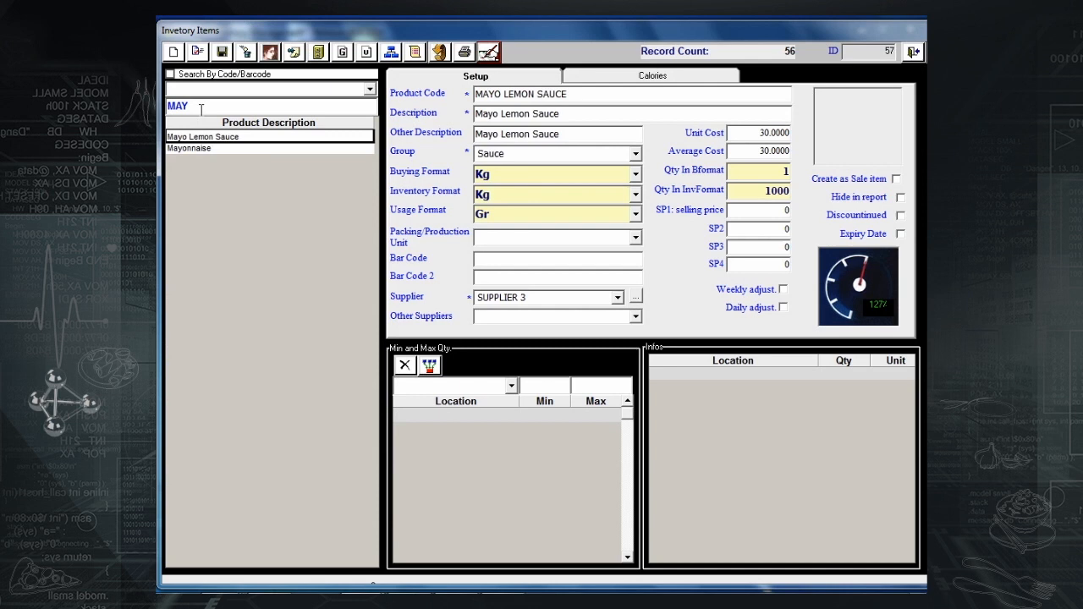
click(464, 53)
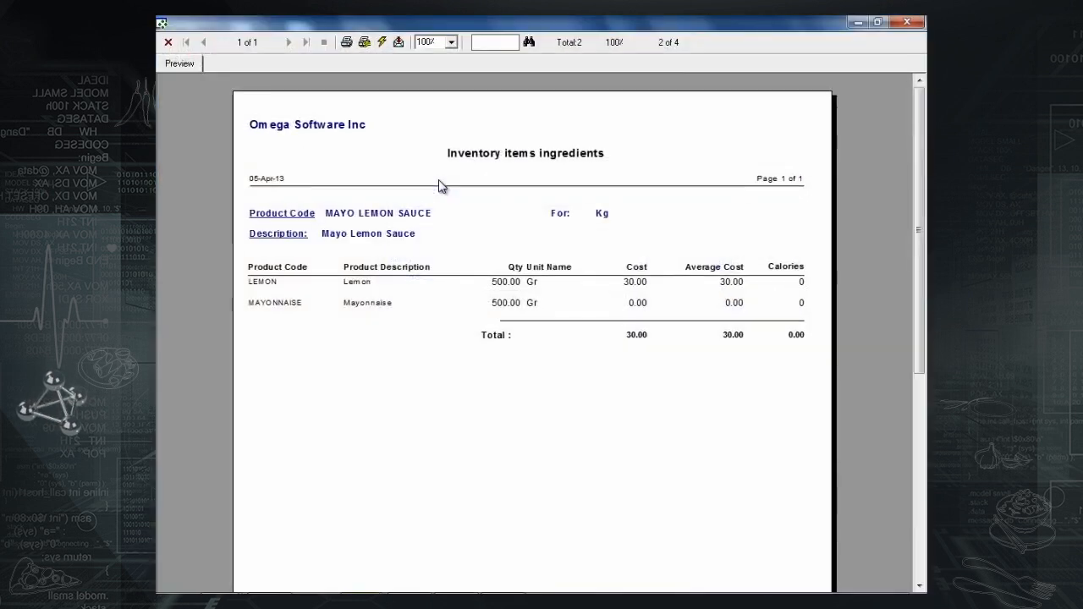
click(920, 22)
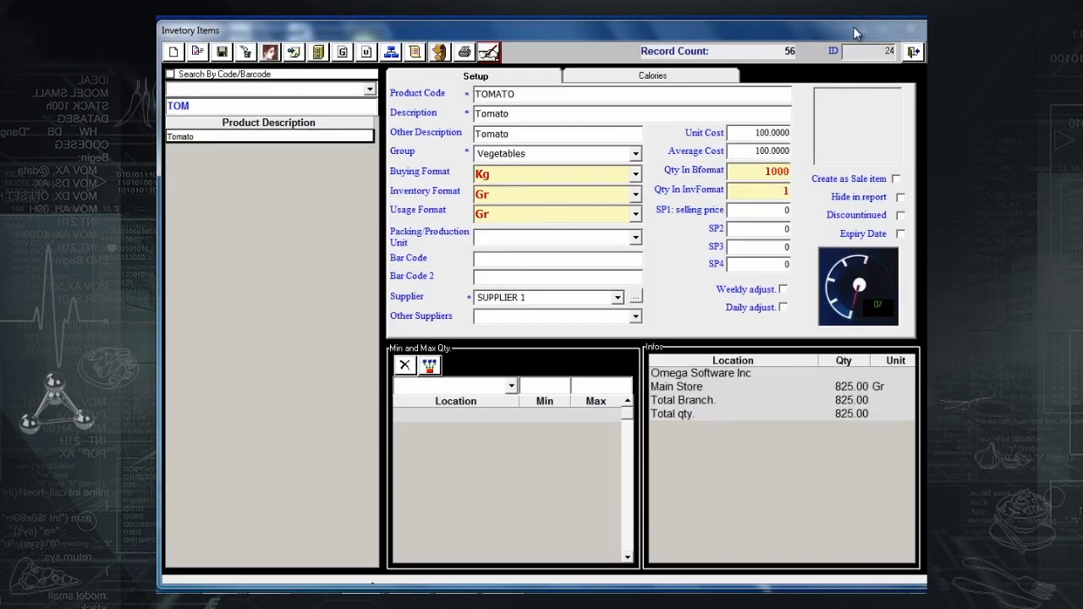
For the Tomato item, view its calorie settings and the report of sales items using it (option 1), and close the report.
click(694, 78)
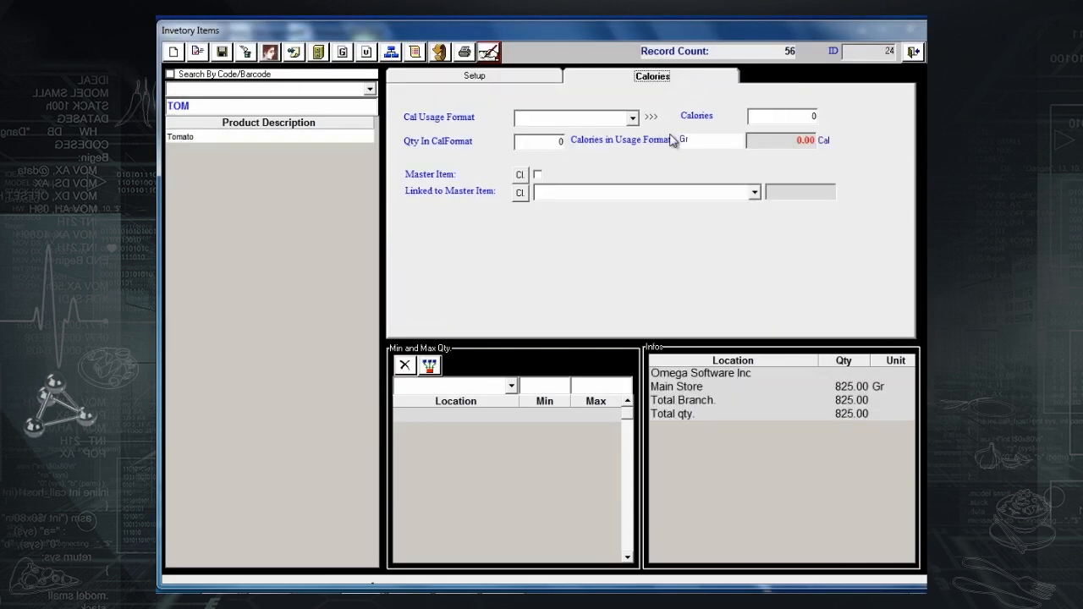
click(513, 76)
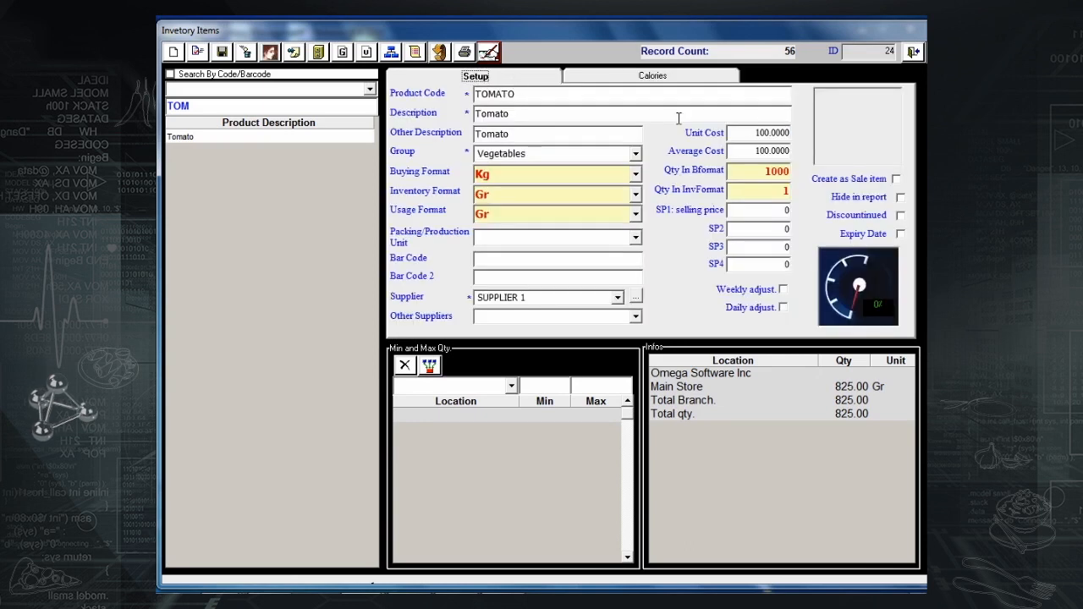
click(878, 52)
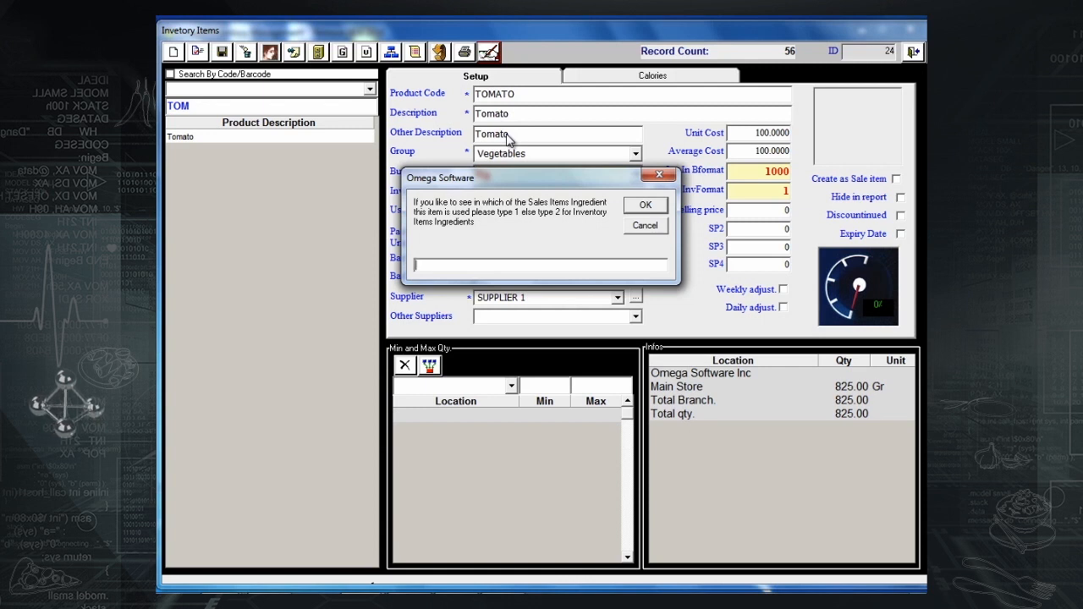
text(1)
key(Return)
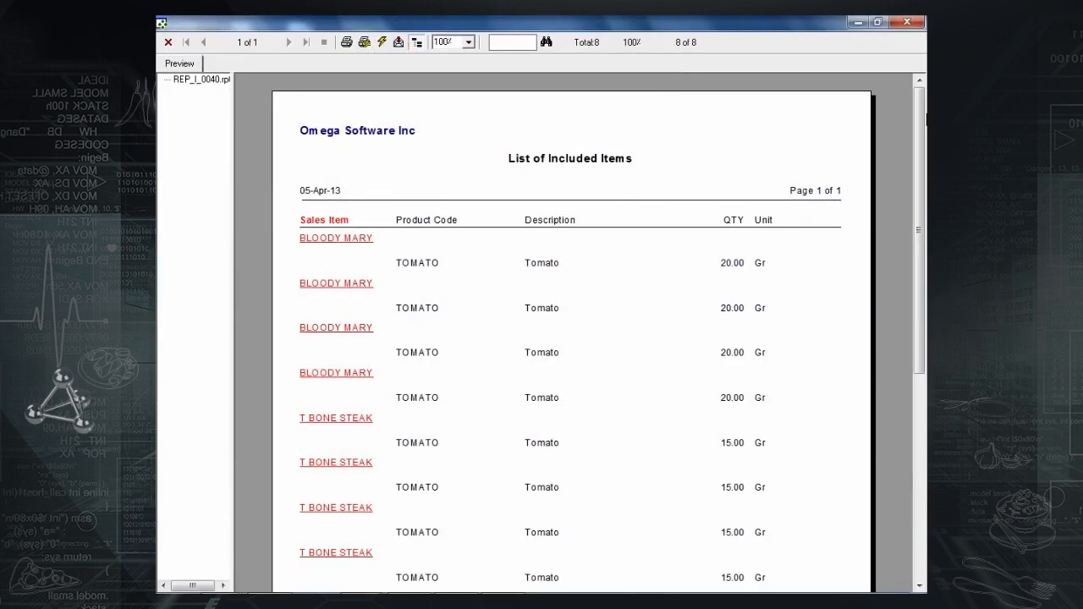
scroll(918, 194, down, 2)
scroll(905, 220, down, 3)
scroll(902, 215, up, 3)
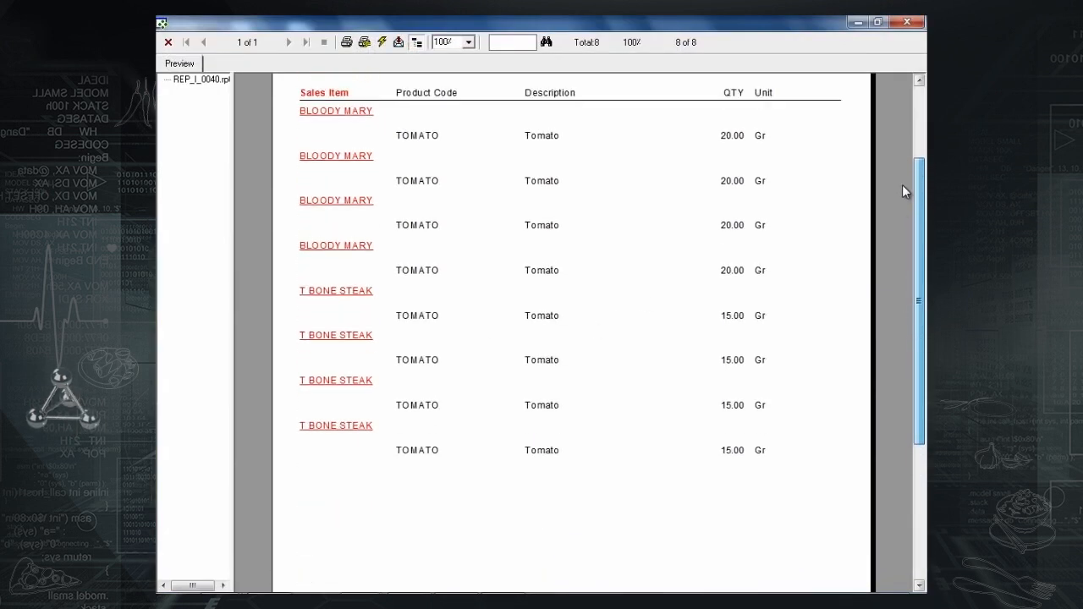
click(906, 21)
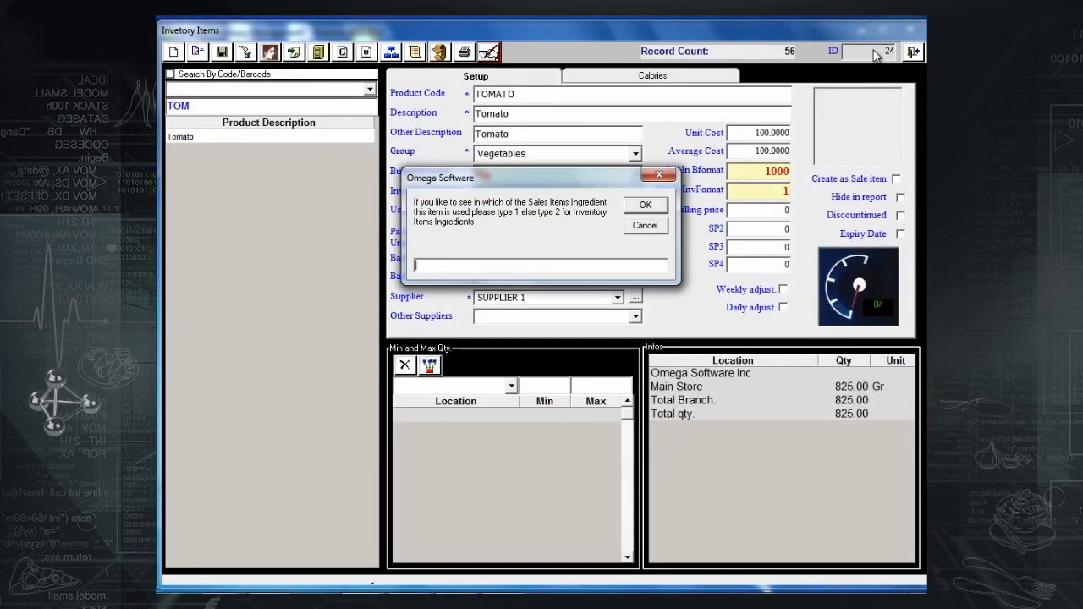
View the report of inventory items that use Tomato as an ingredient (option 2) and close it.
text(2)
key(Return)
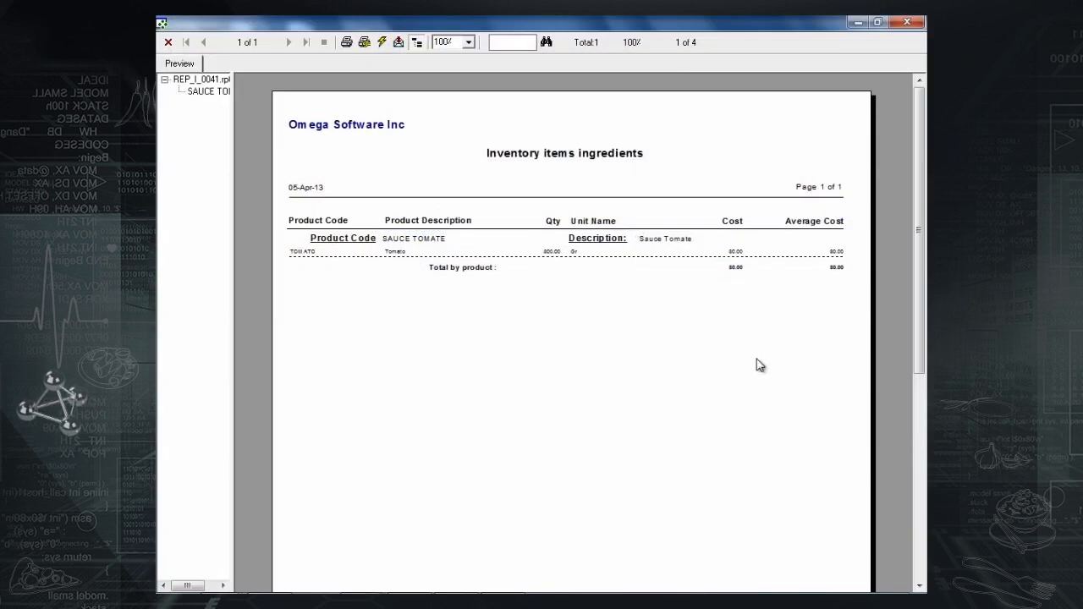
click(922, 24)
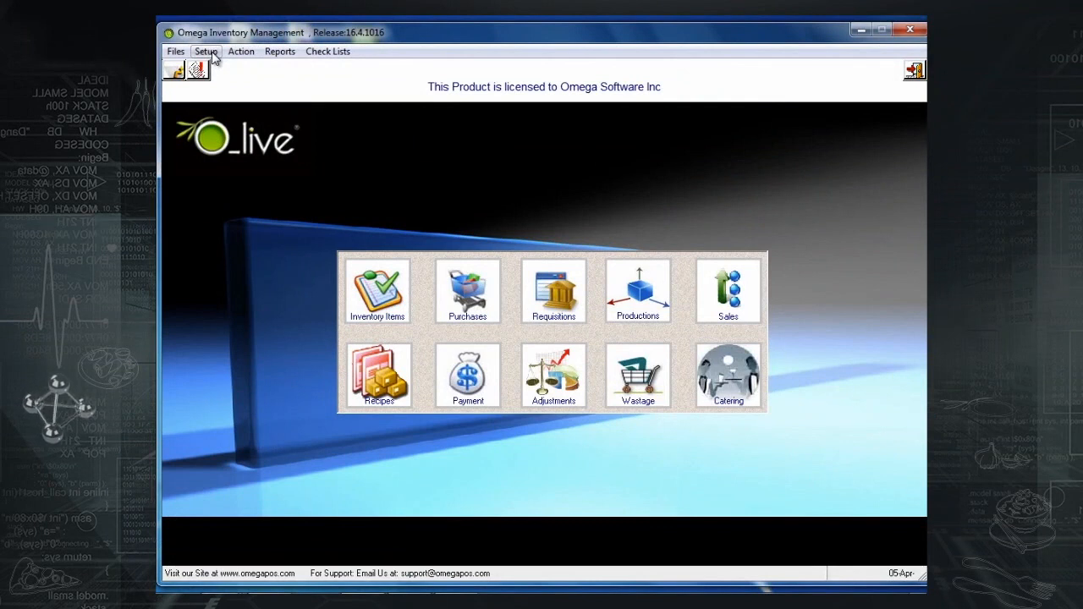
Create a new supplier named SUPPLIER 6 with USD as its currency and save it.
click(211, 53)
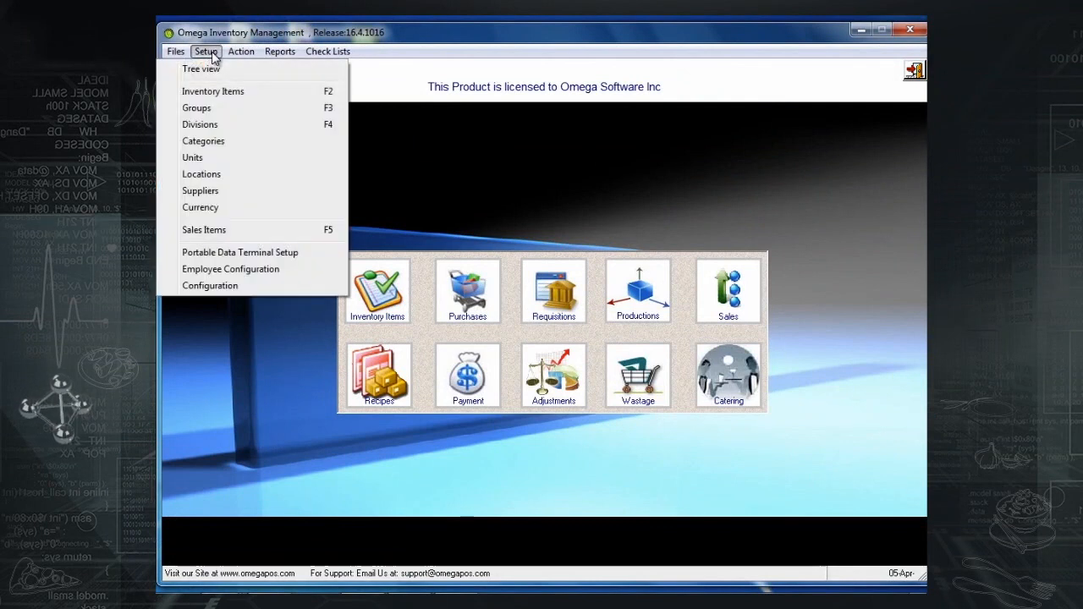
click(218, 193)
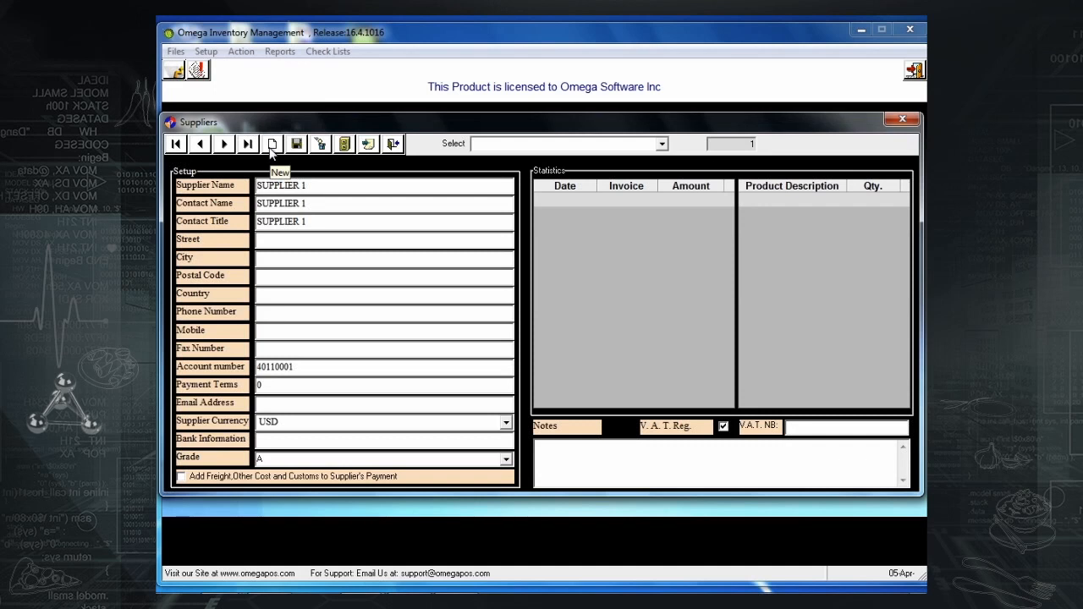
click(271, 144)
text(SUPPLIER 6)
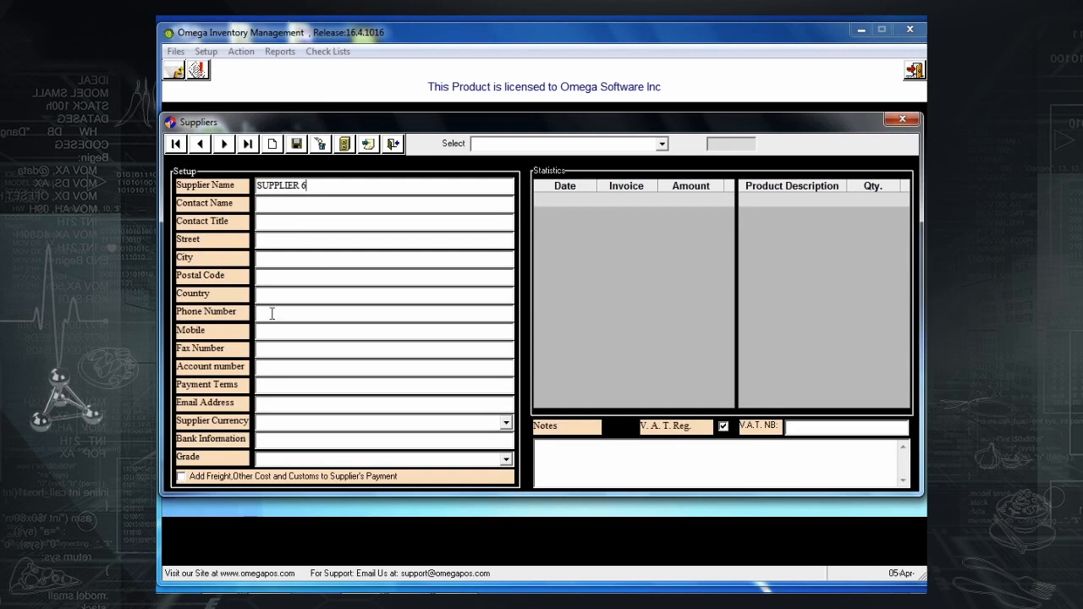
click(506, 423)
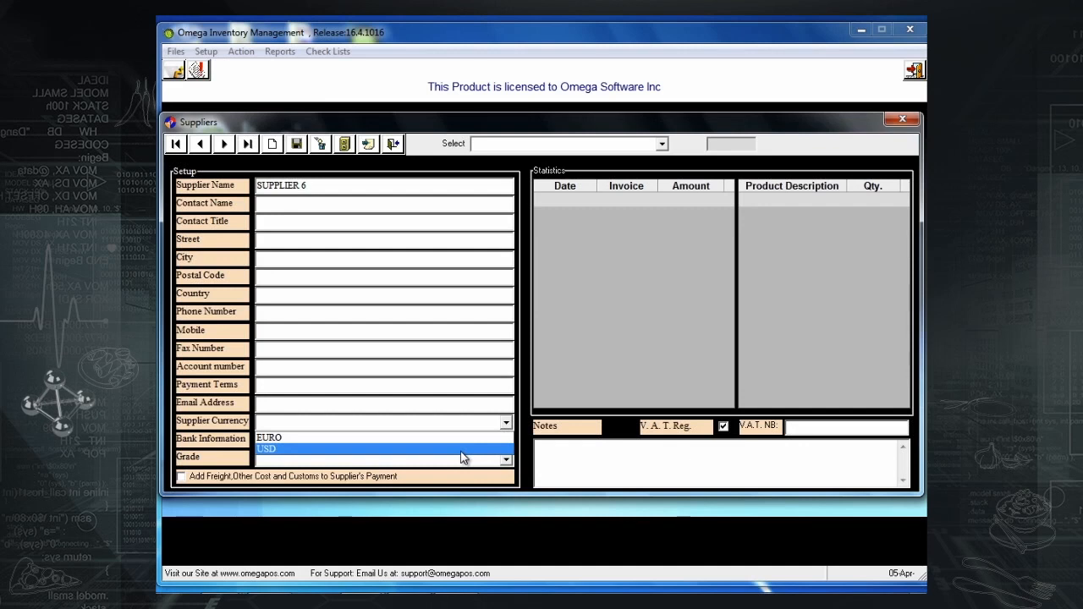
click(461, 449)
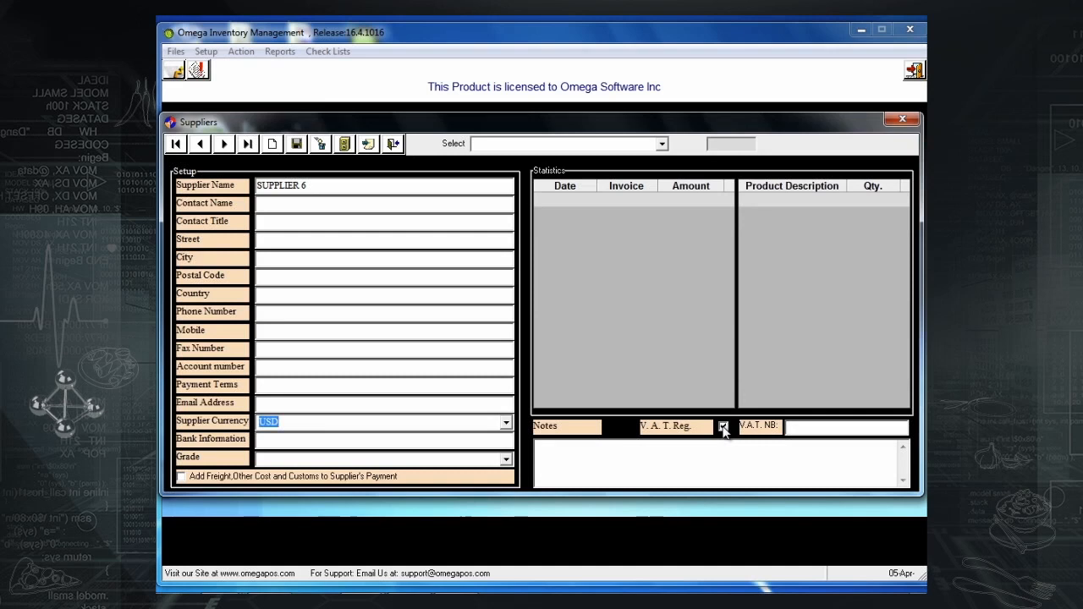
click(819, 427)
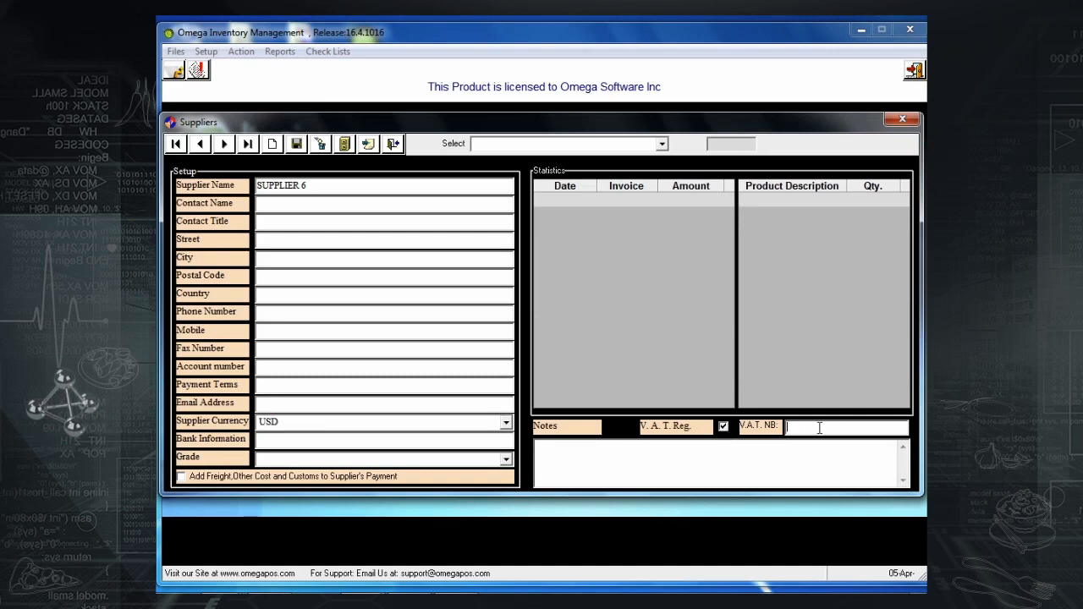
click(298, 146)
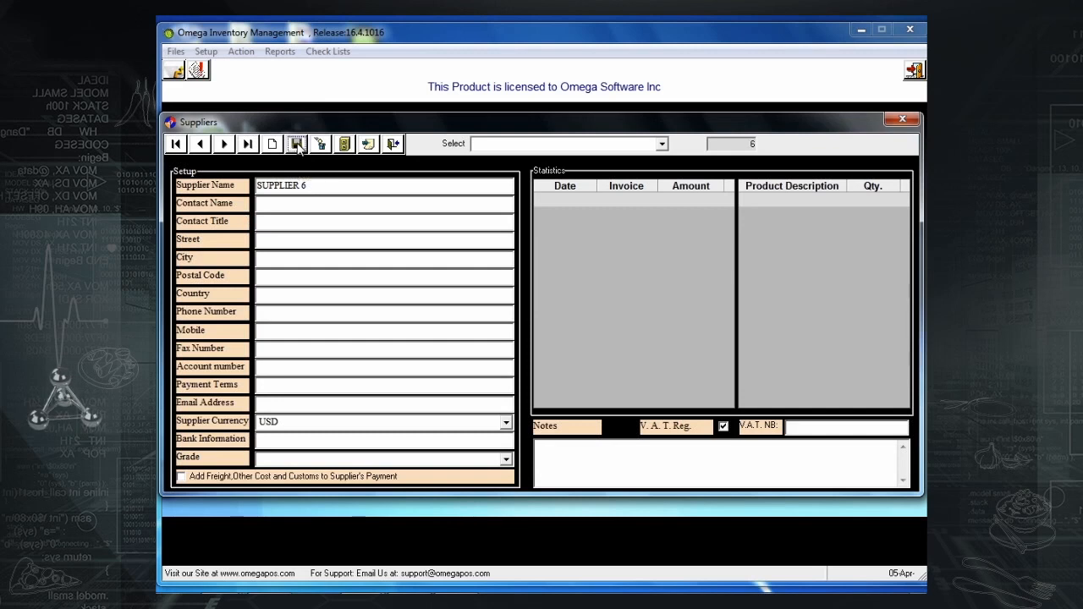
Load SUPPLIER 1 and show its purchase statistics by invoice and product.
click(660, 145)
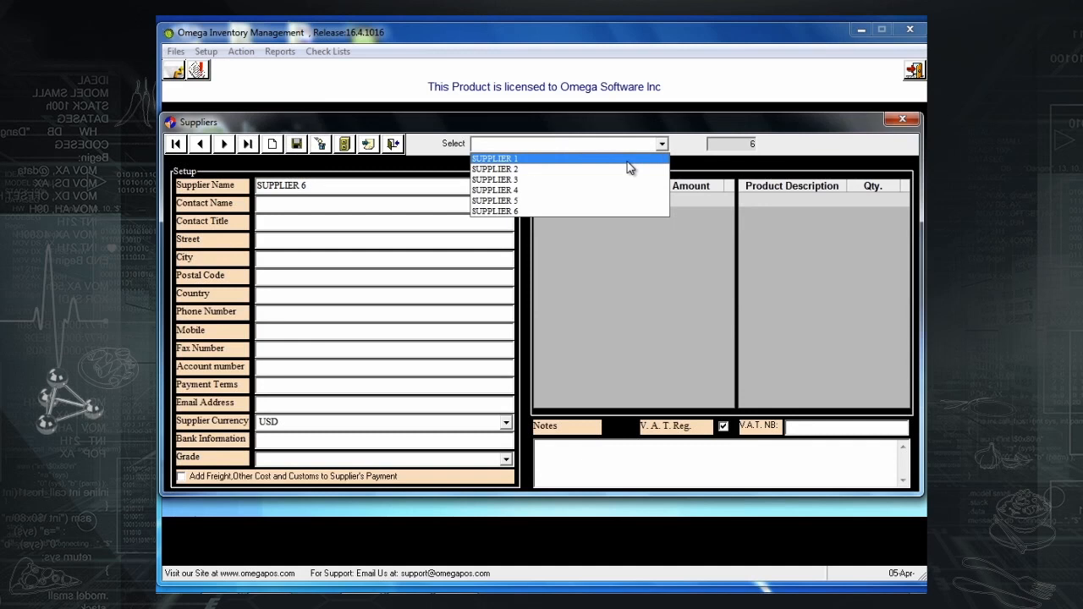
click(628, 161)
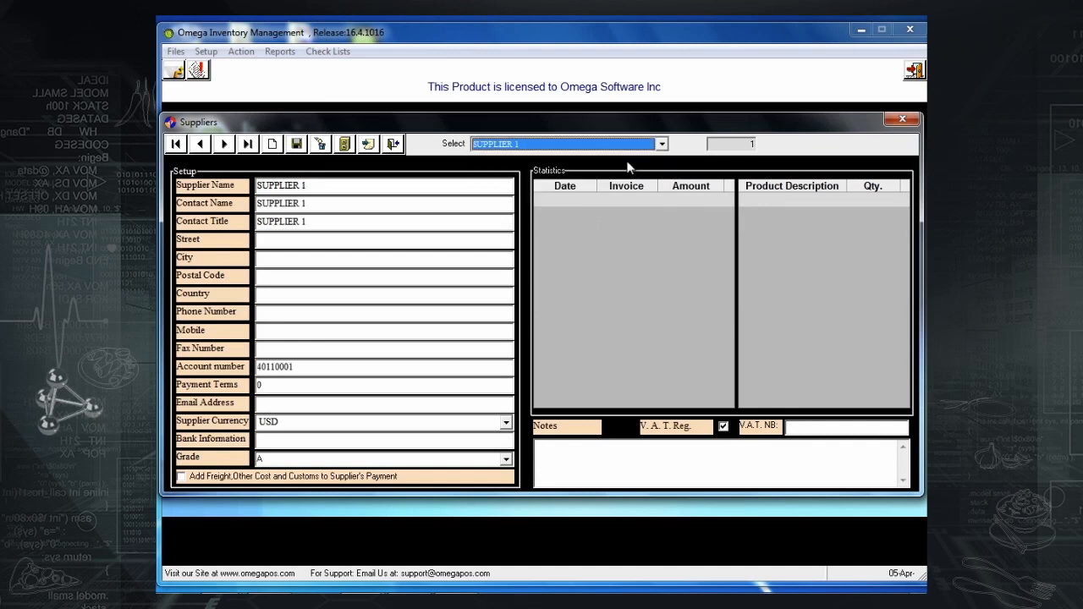
click(344, 145)
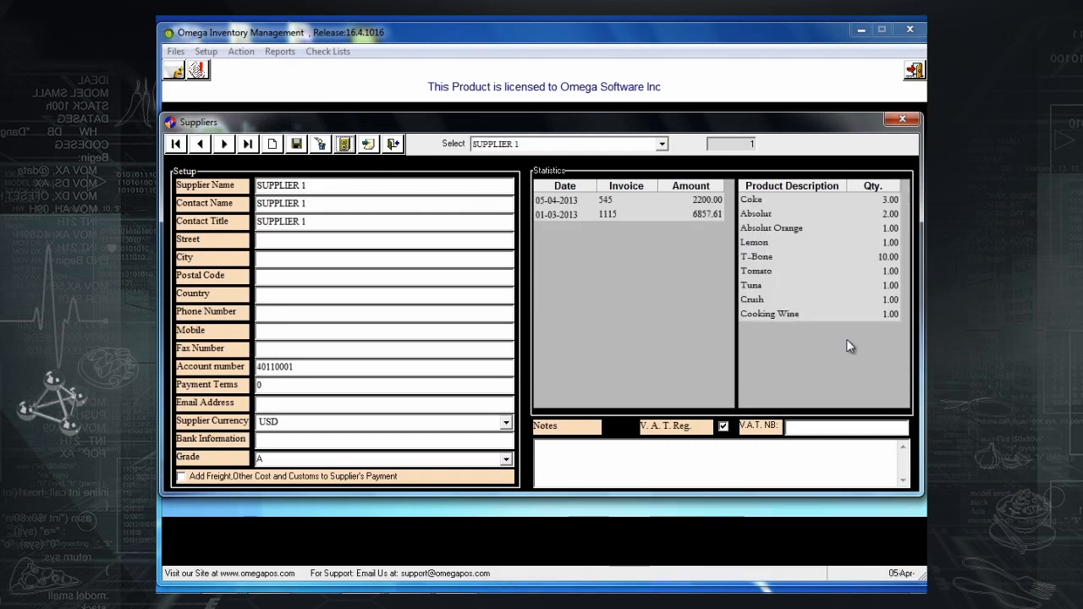
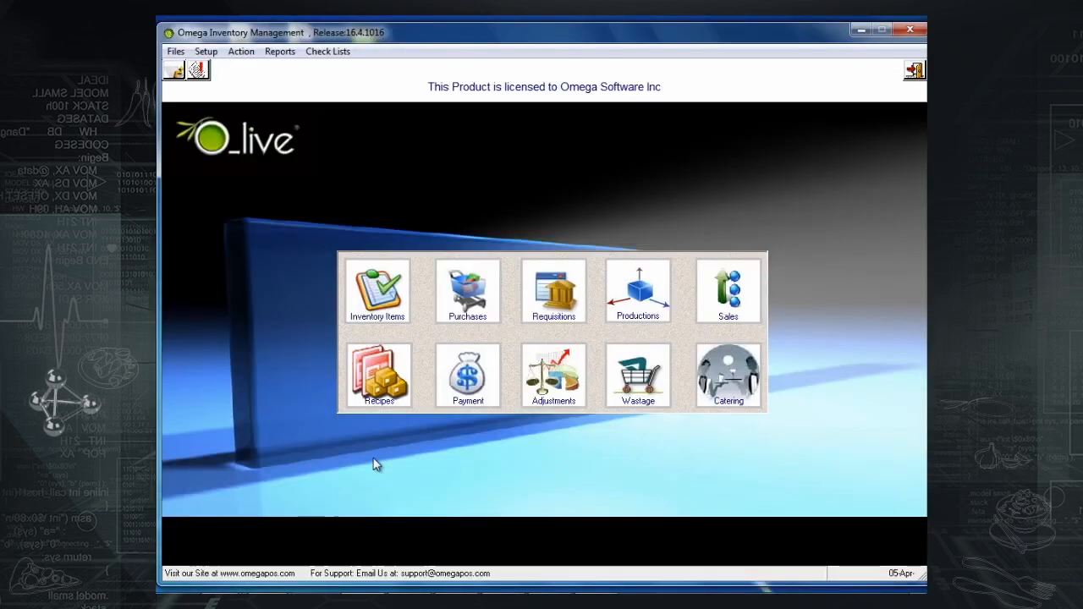
Open a new stock adjustment and set its location to MAIN STORE.
click(545, 404)
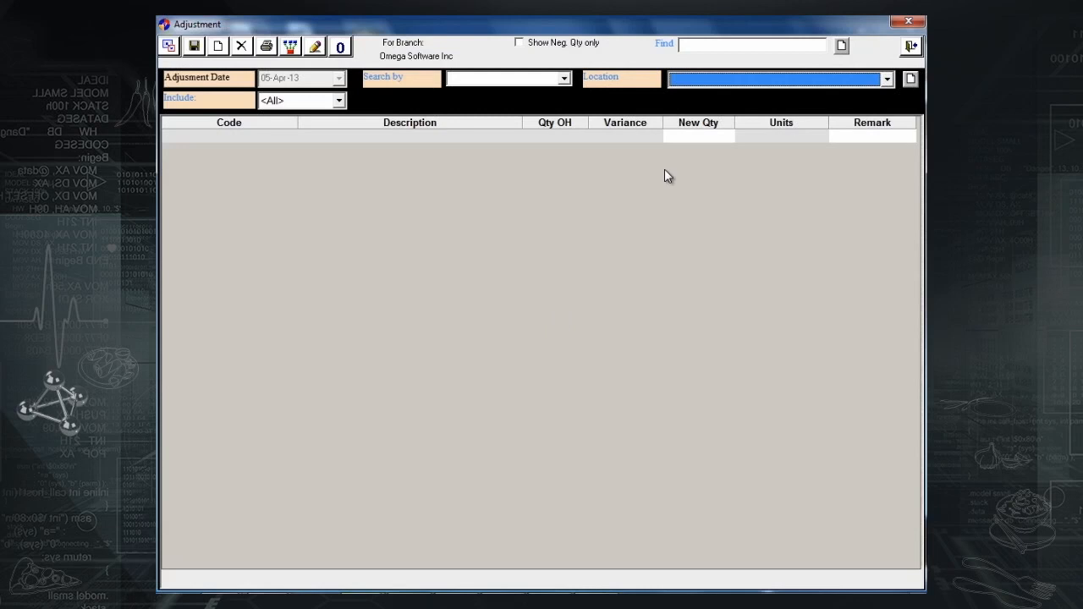
click(698, 77)
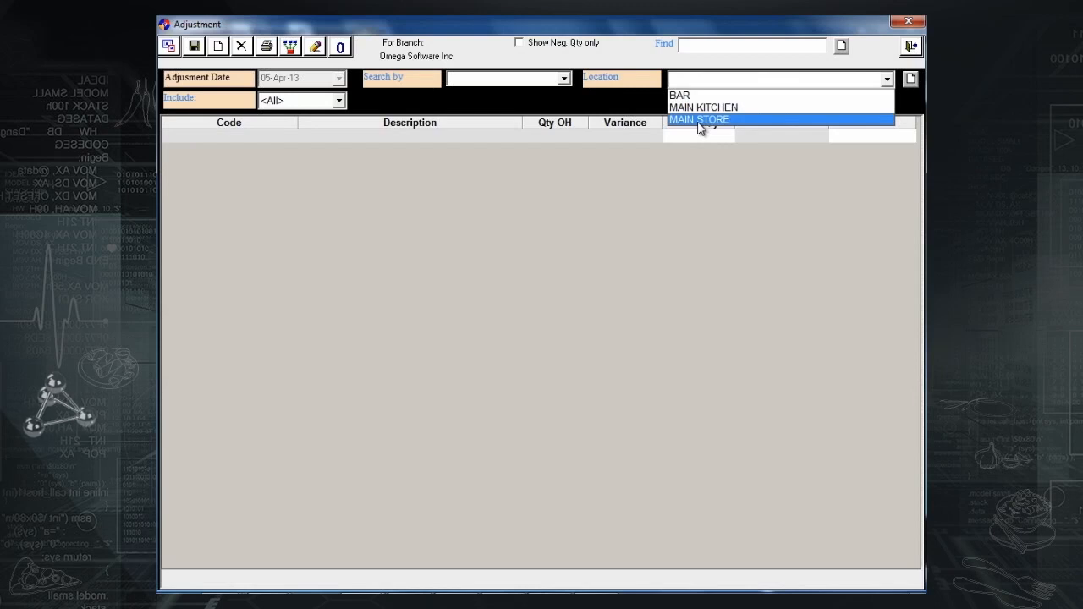
click(698, 123)
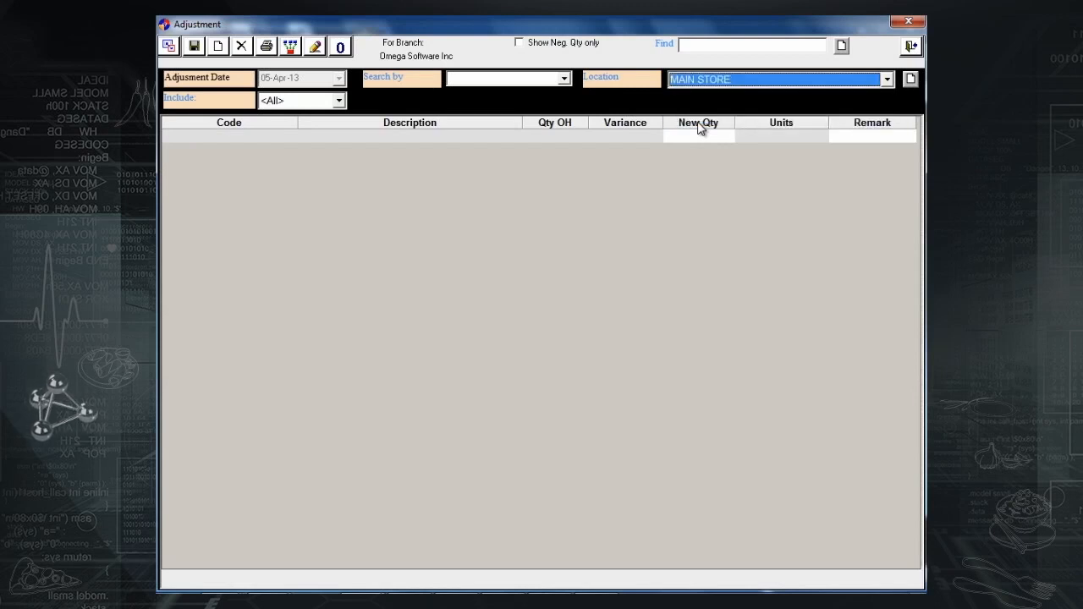
Find the Tomato item, add it to the adjustment and set its new quantity to 1000 Gr.
click(707, 44)
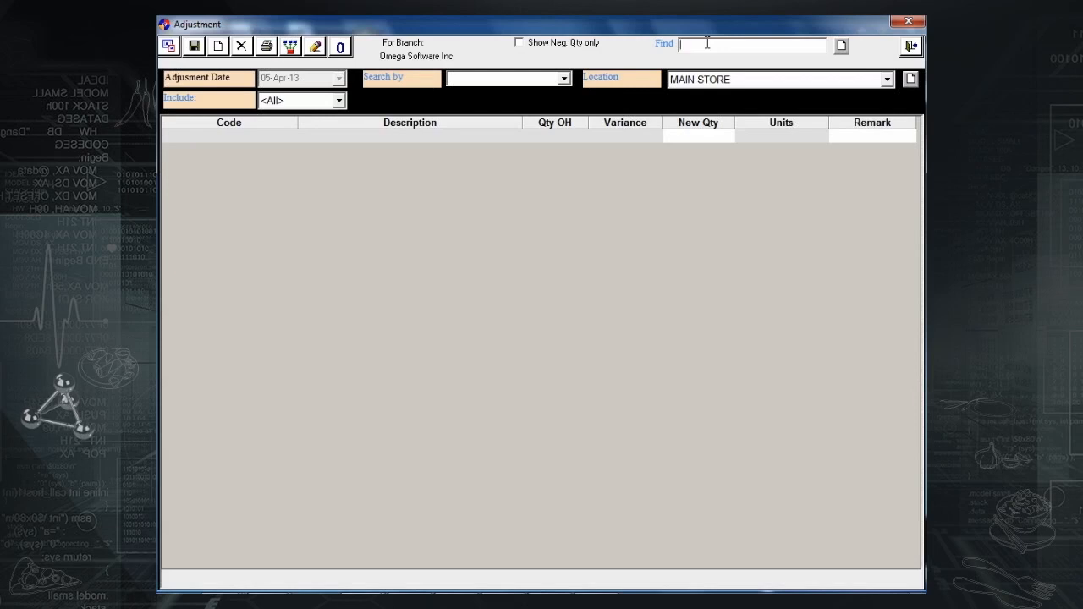
text(TOM)
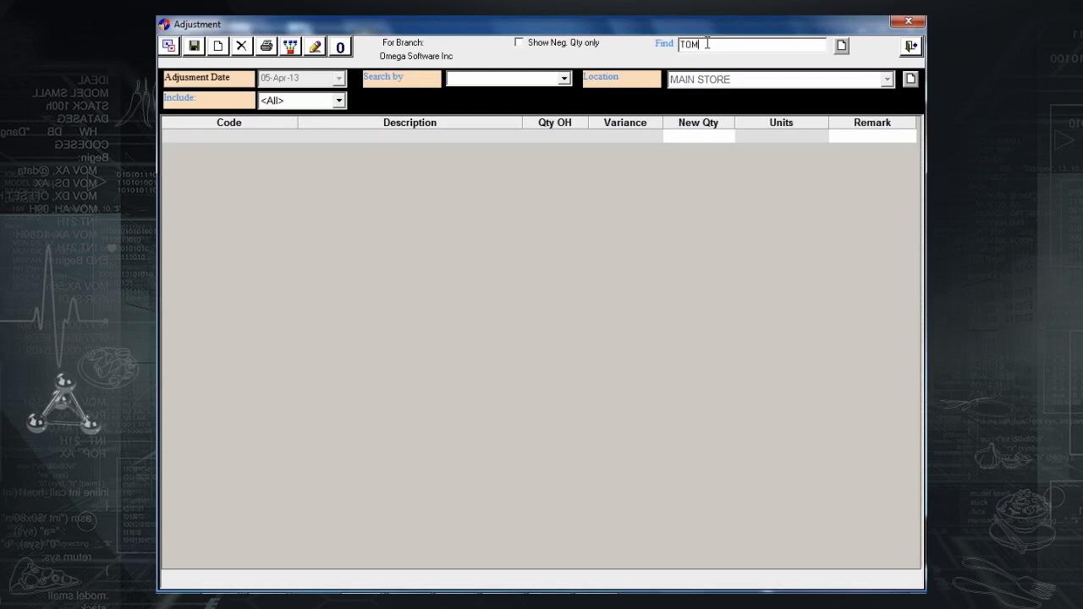
key(Return)
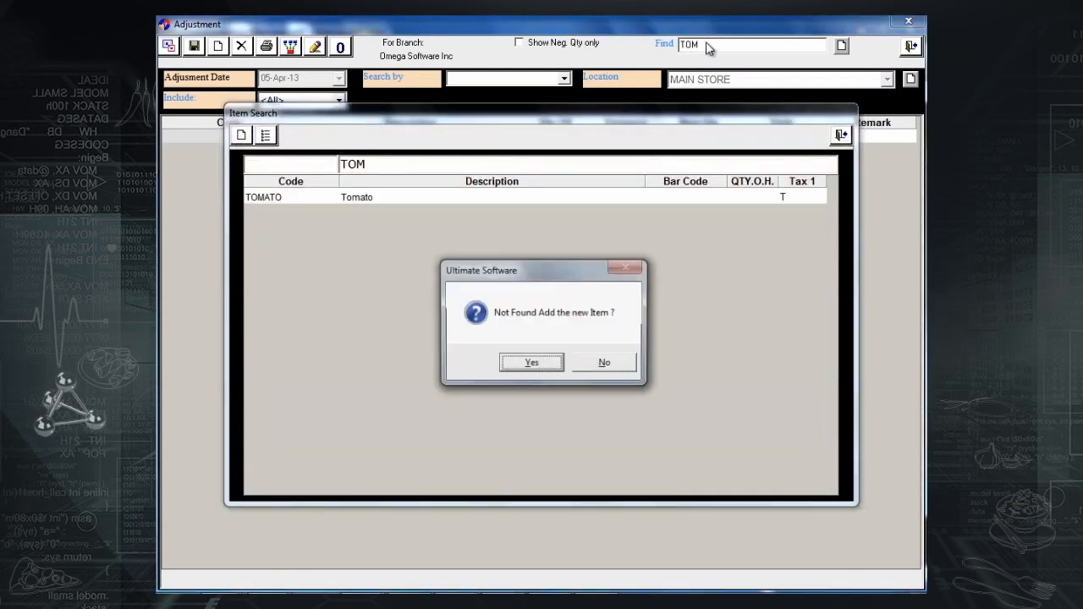
key(Return)
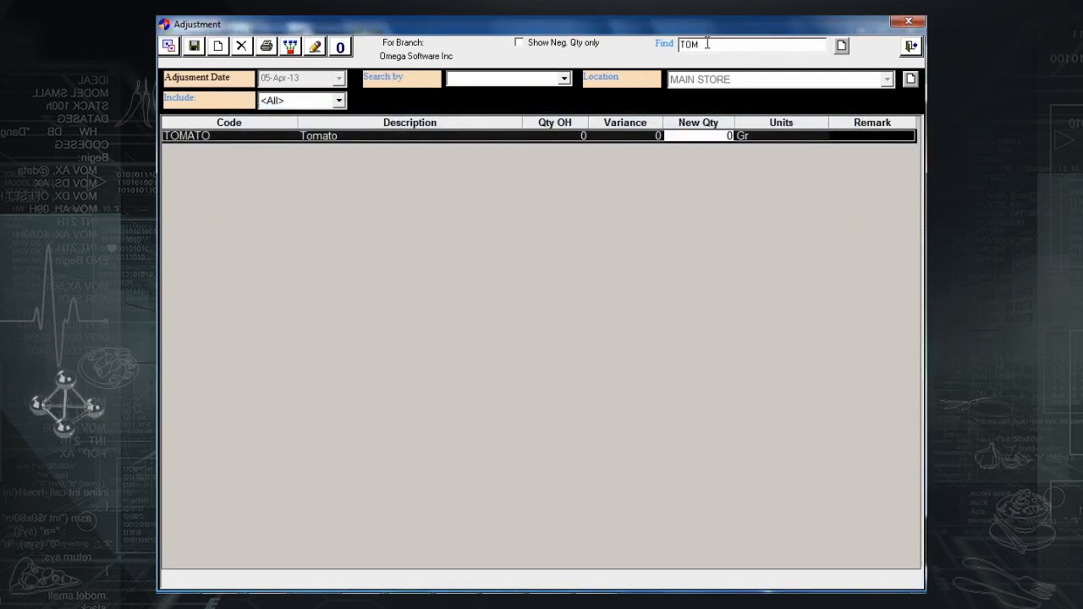
click(723, 136)
text(1000)
key(Return)
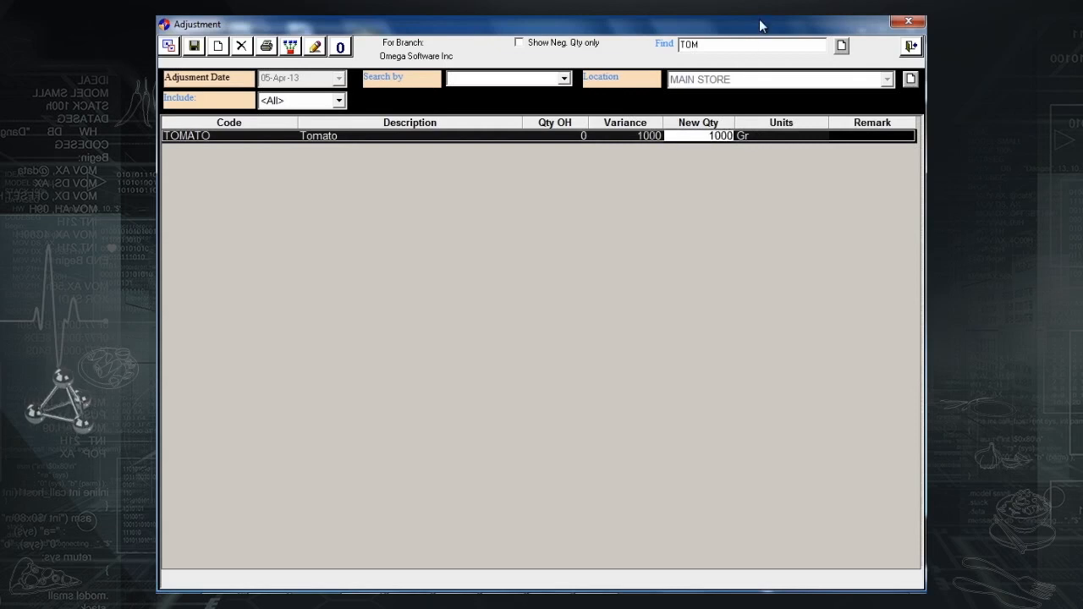
Find the Coke item, add it to the adjustment and set its new quantity to 56 bottles.
click(744, 45)
text(COKE)
key(Return)
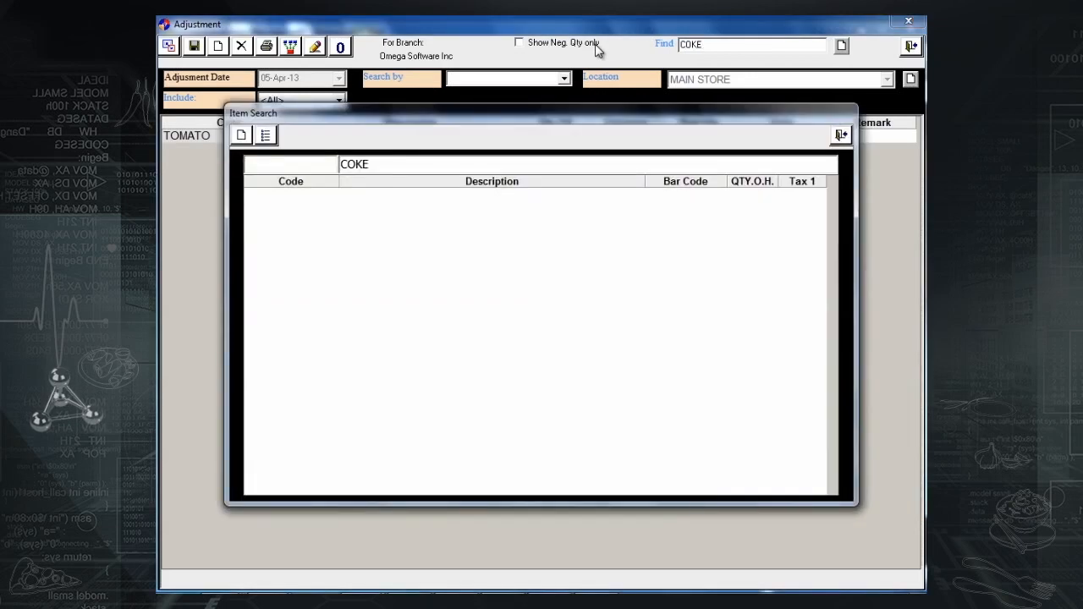
key(Return)
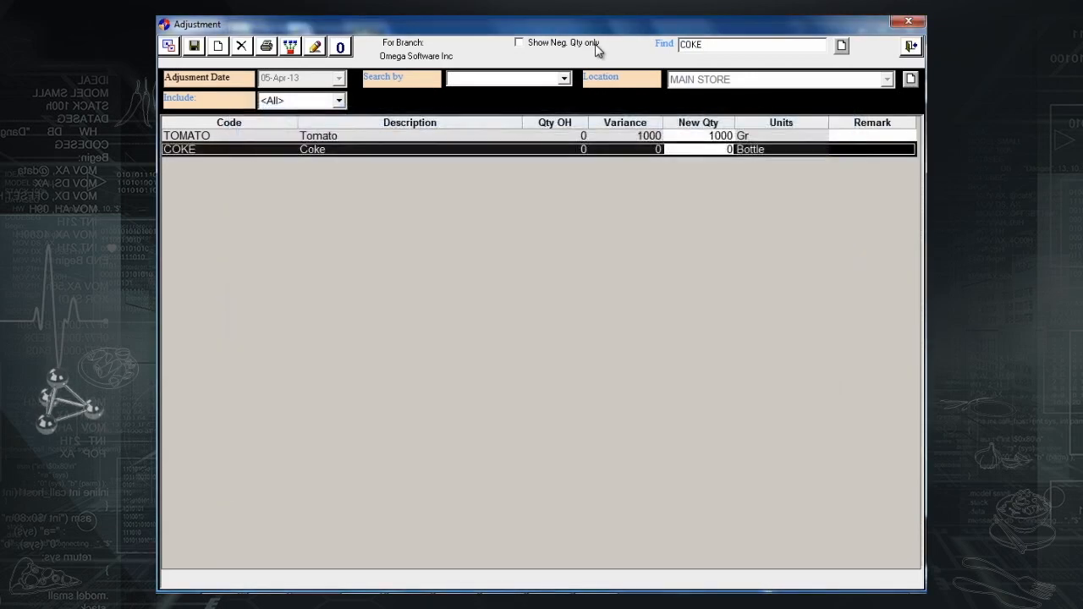
text(56)
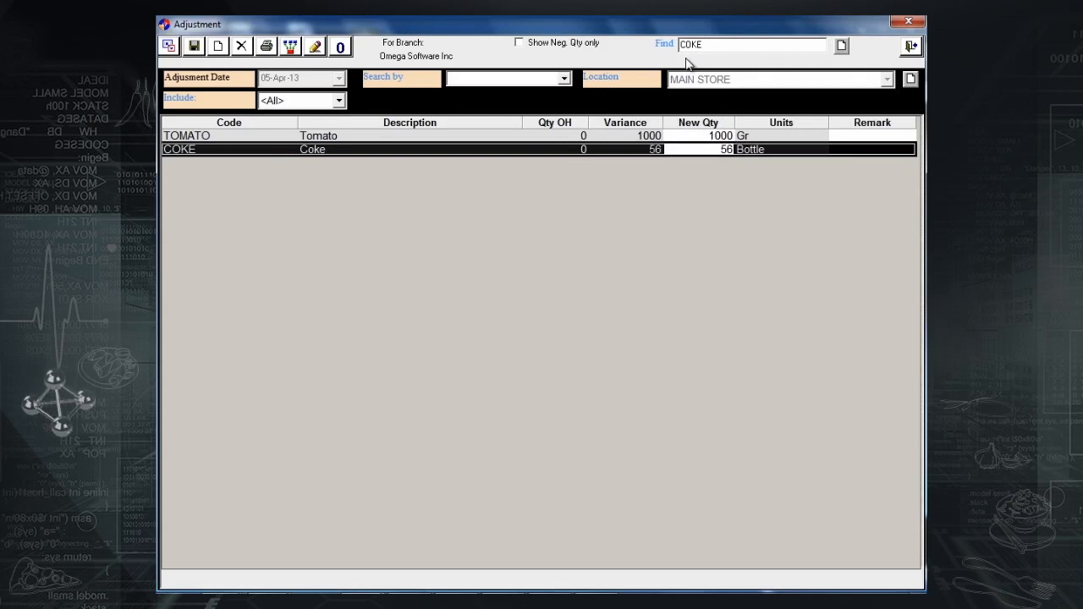
Add the Meat item with a new quantity of 5 Kg and save the MAIN STORE adjustment.
click(716, 45)
key(BackSpace)
key(BackSpace)
key(BackSpace)
key(BackSpace)
text(MEA)
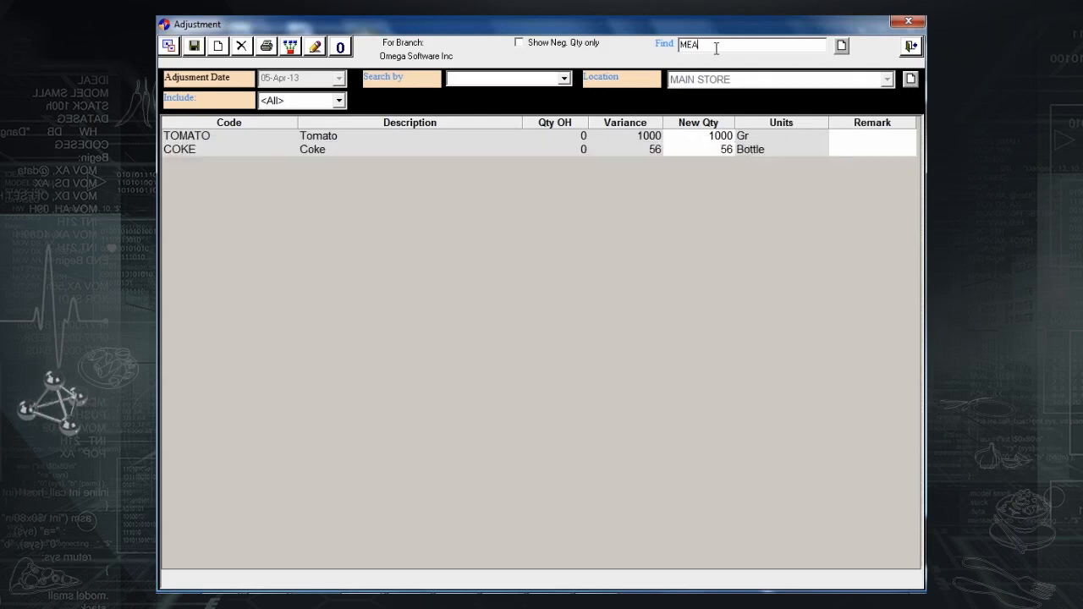
key(Return)
key(Return)
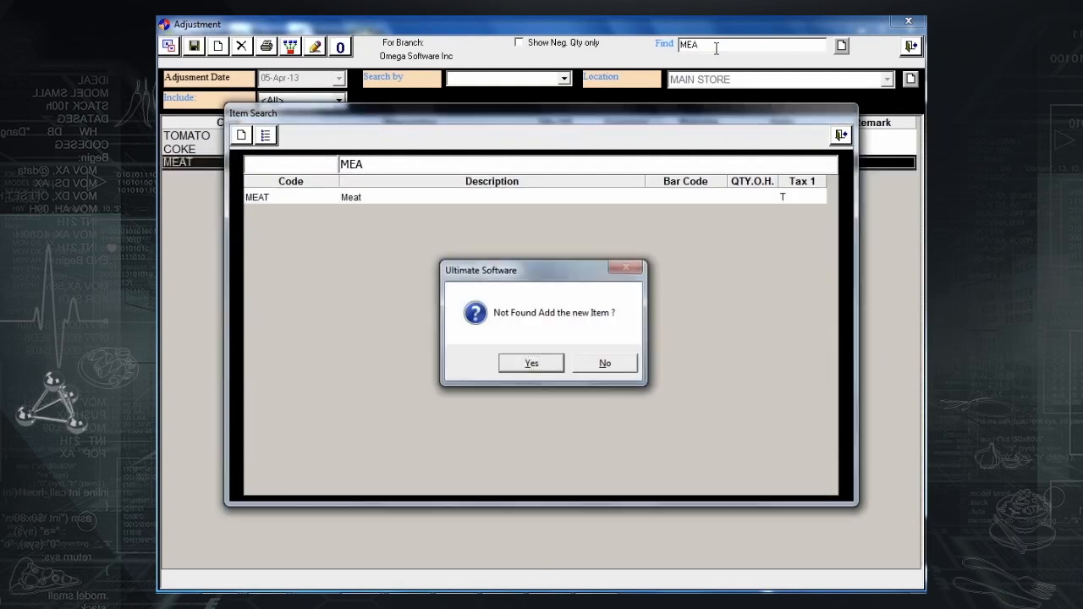
text(5)
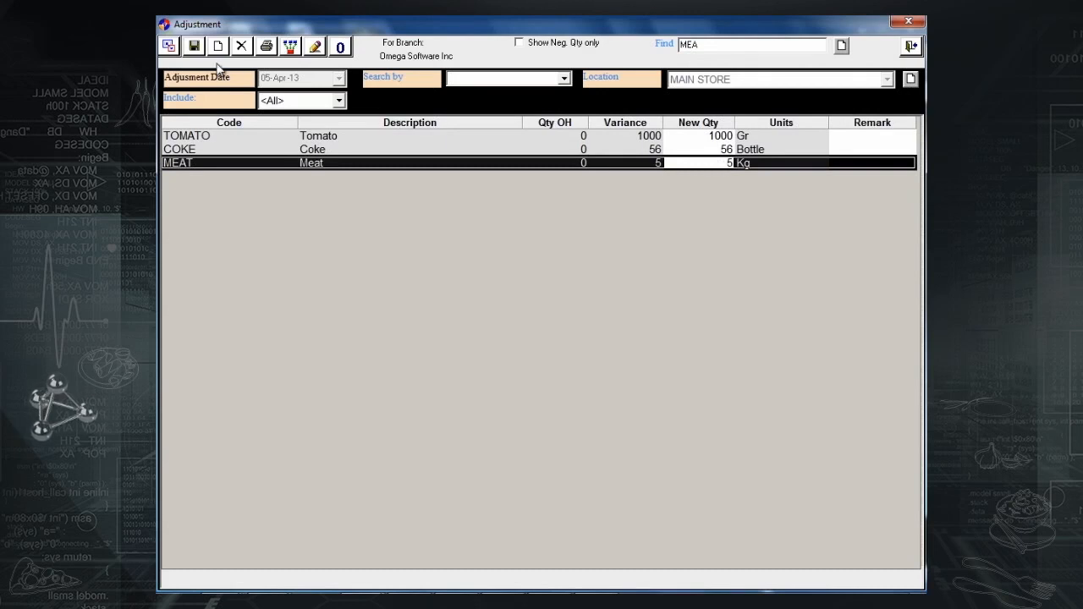
click(195, 47)
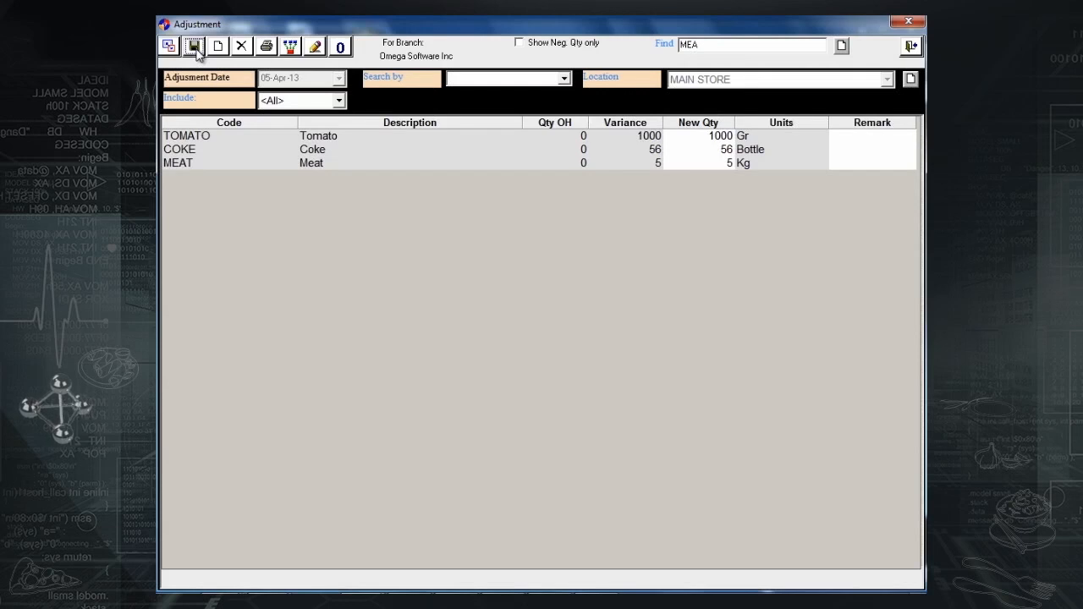
click(535, 362)
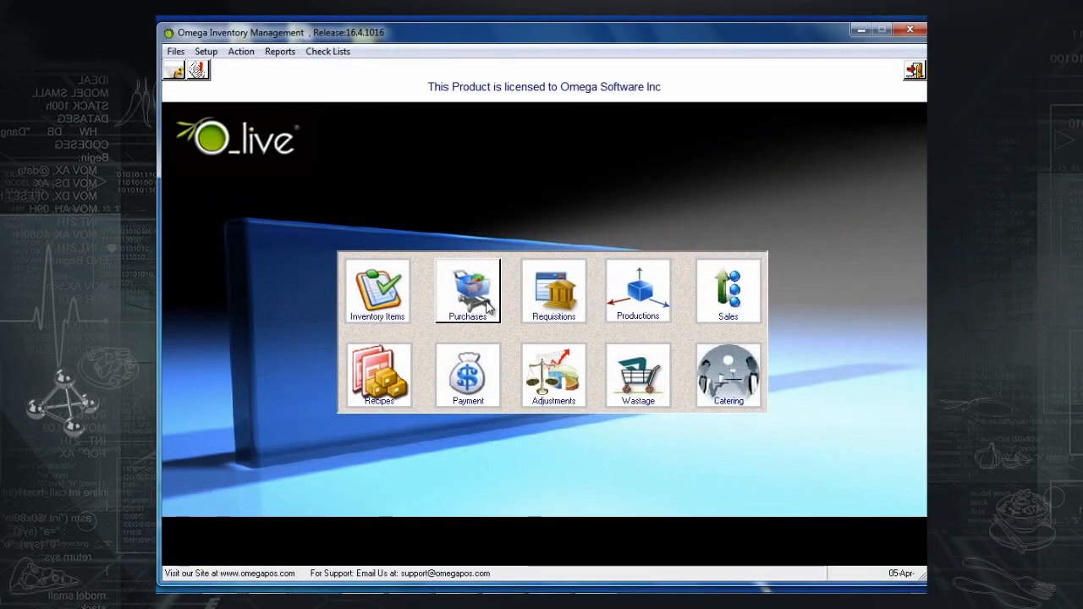
Open a new purchase invoice and choose SUPPLIER 1 as the supplier.
click(489, 307)
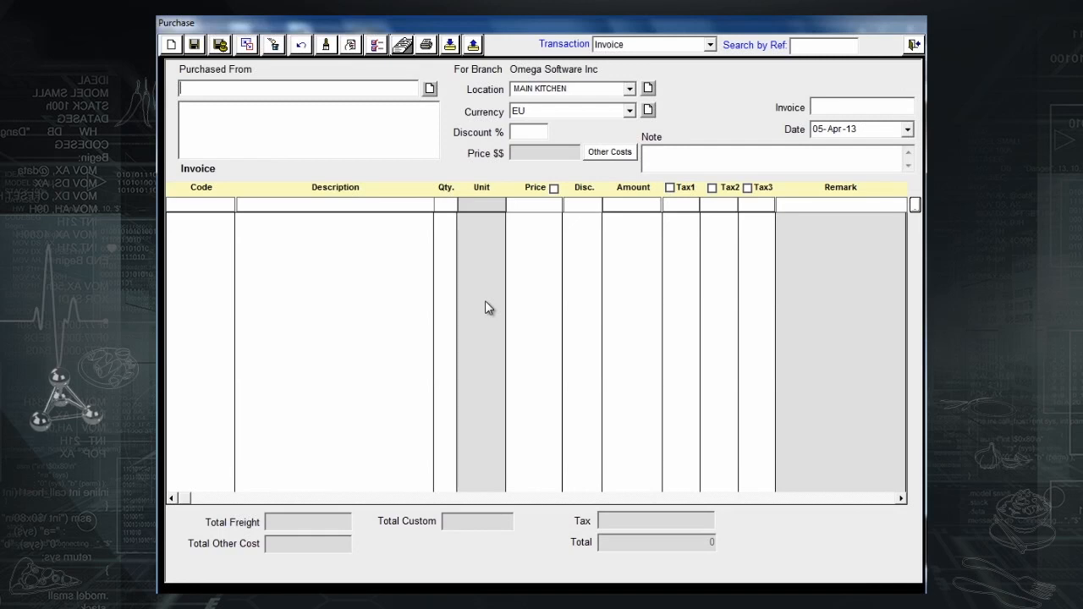
click(234, 88)
text(sup)
key(Return)
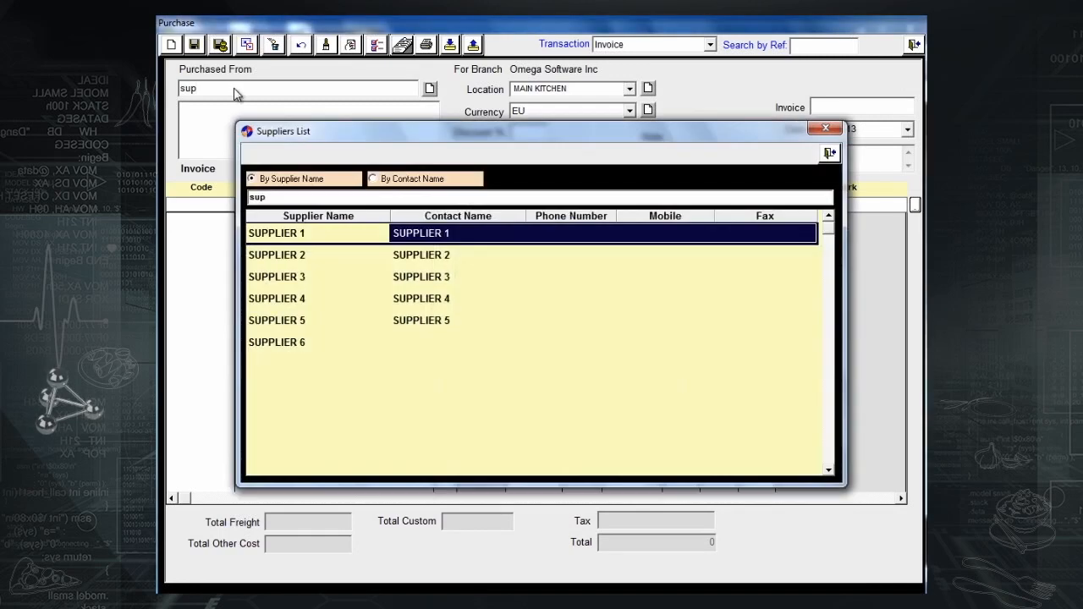
key(Return)
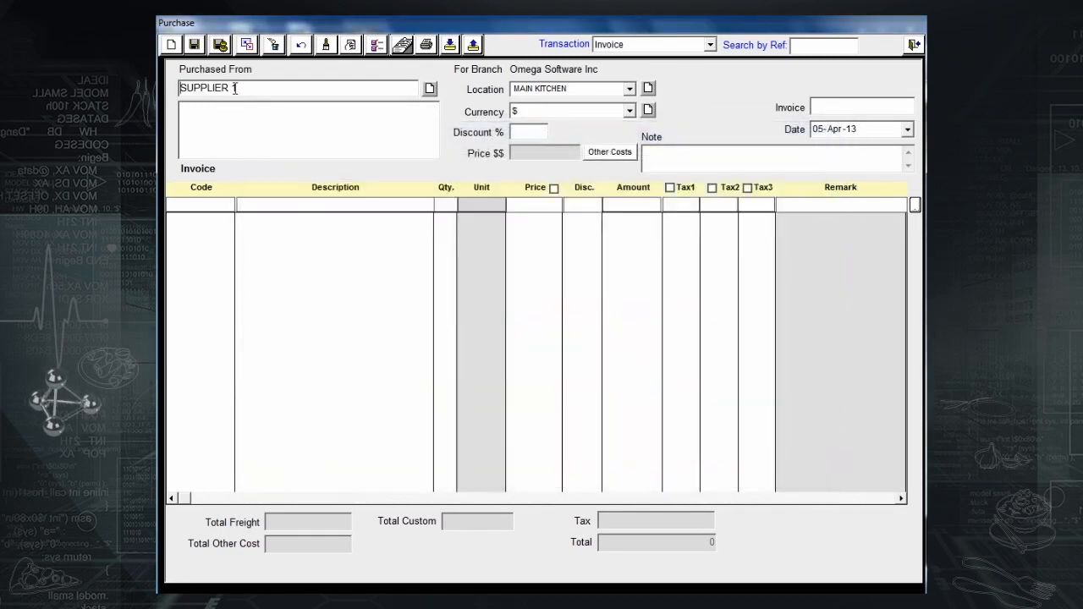
Set the purchase location to MAIN STORE, the invoice number to 123456 and the date to 01-Apr-13.
click(628, 93)
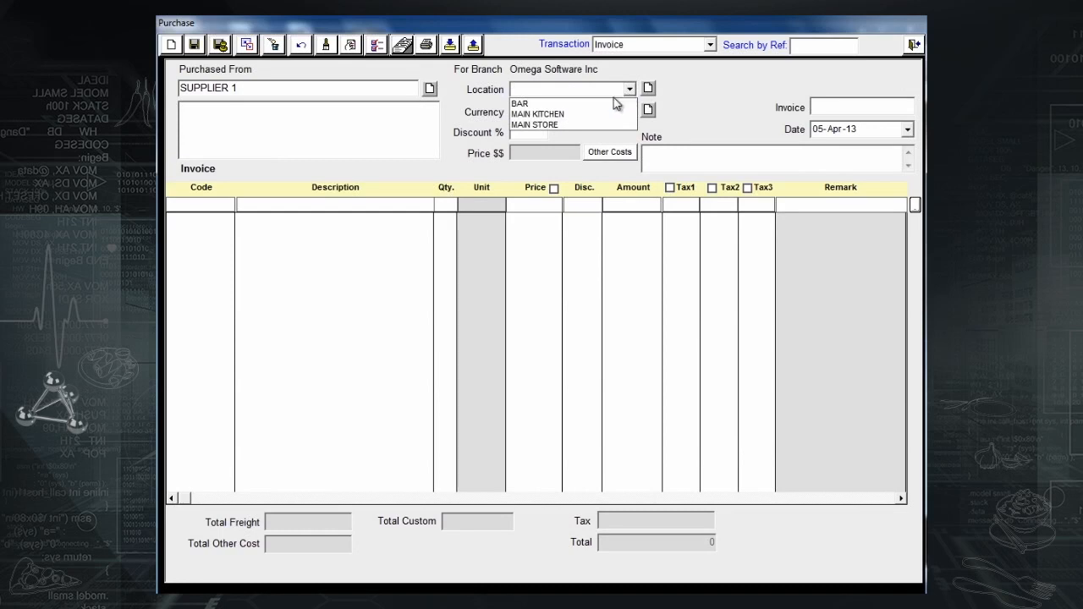
click(567, 126)
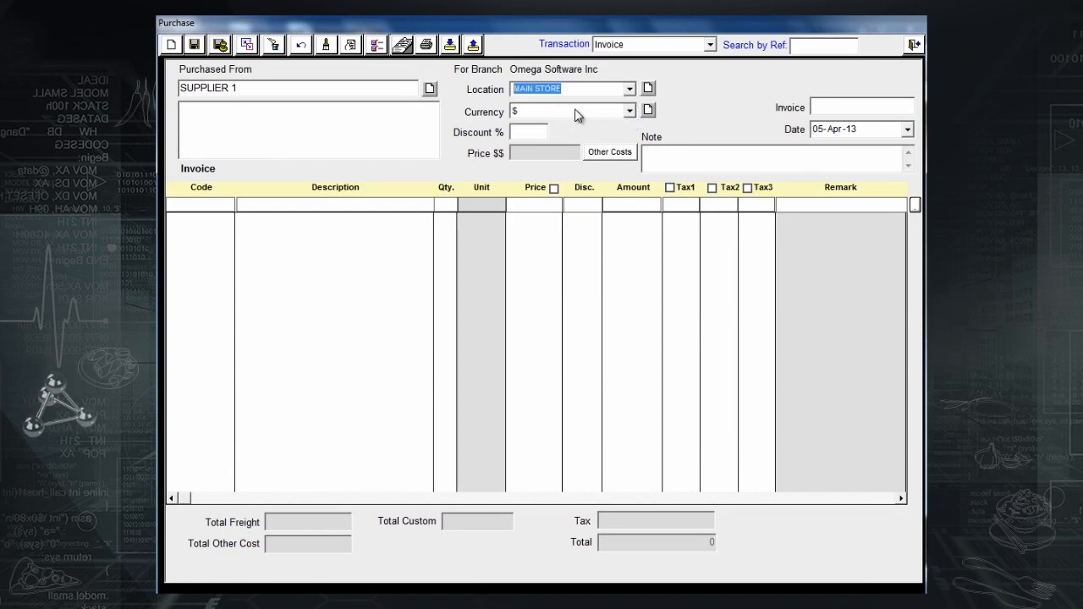
click(831, 109)
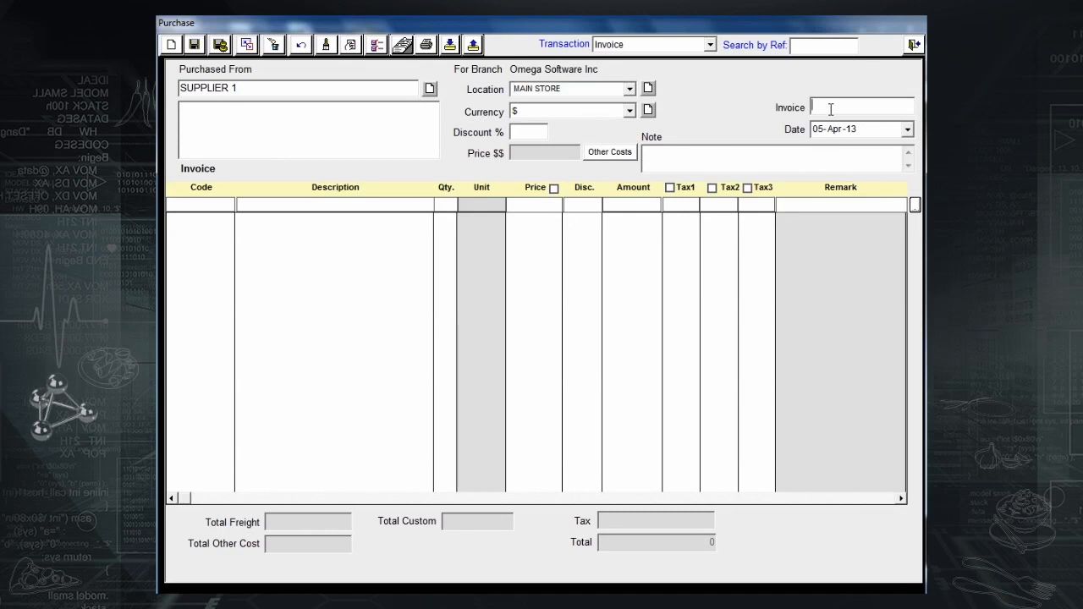
text(12)
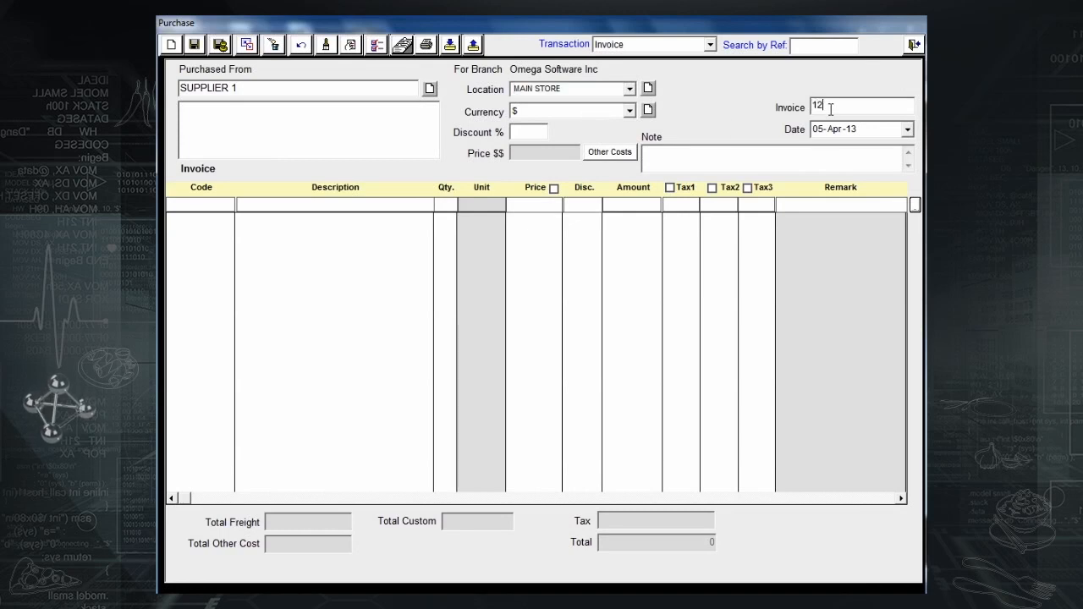
text(3456)
click(817, 129)
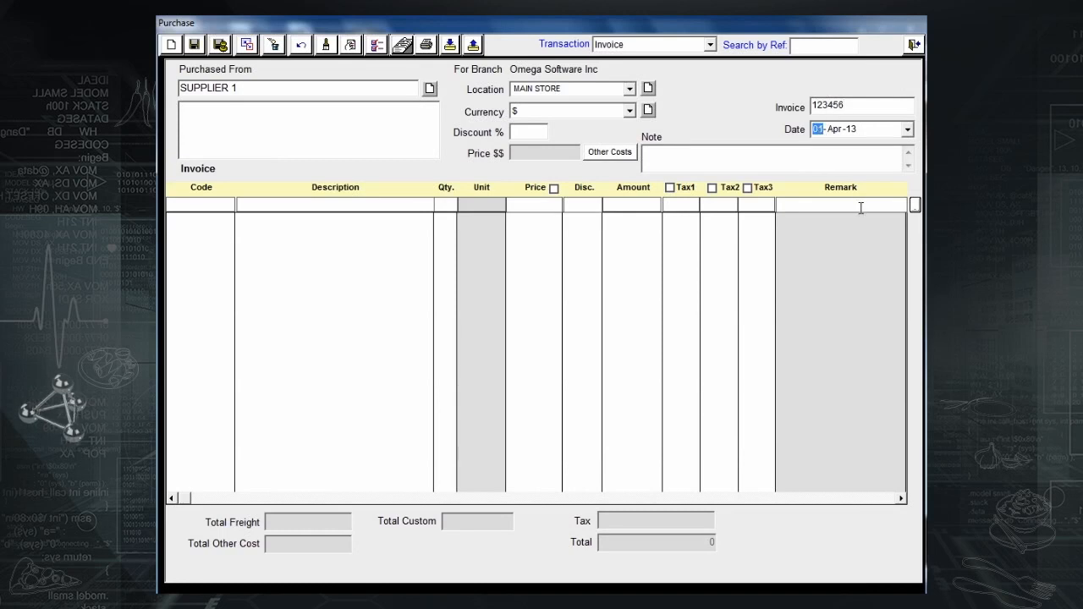
Add a Coke line to the purchase invoice with a quantity of 2 boxes, accepting the default price, discount and taxes.
click(260, 206)
text(cok)
key(Return)
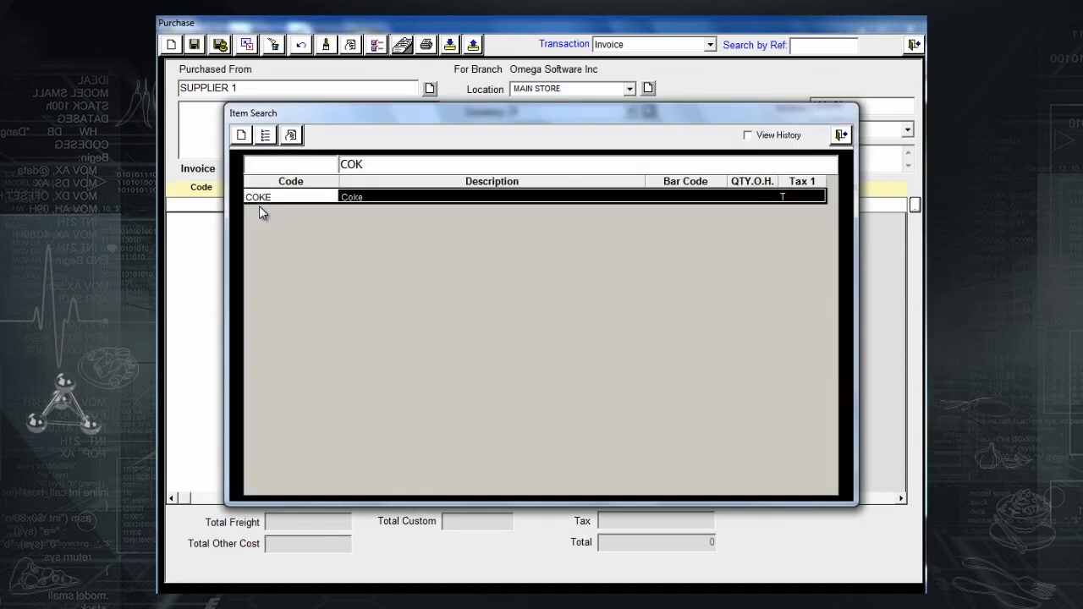
key(Return)
text(2)
key(Return)
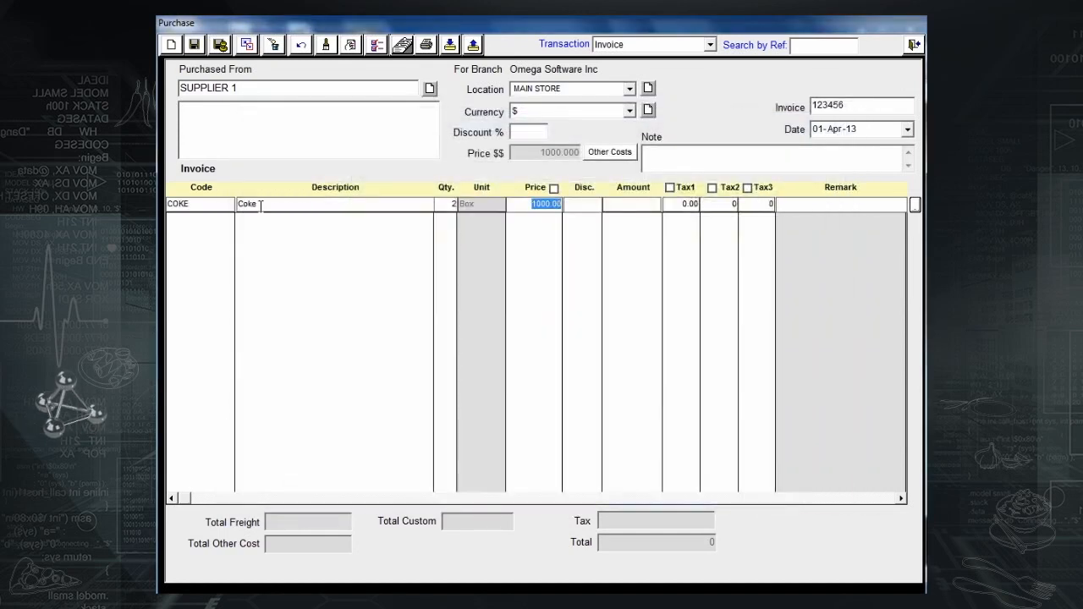
key(Return)
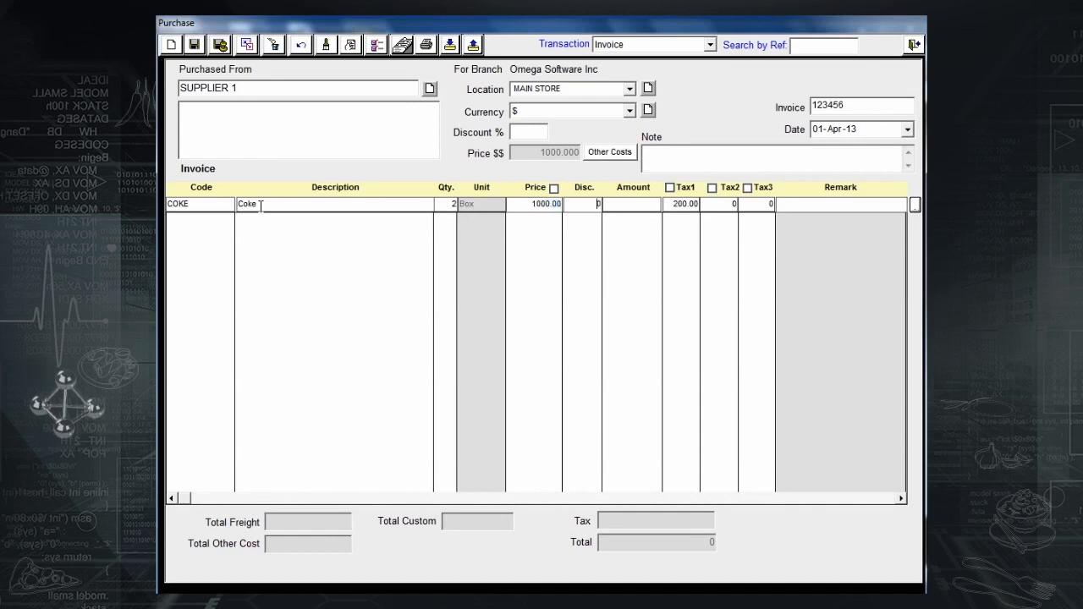
key(Return)
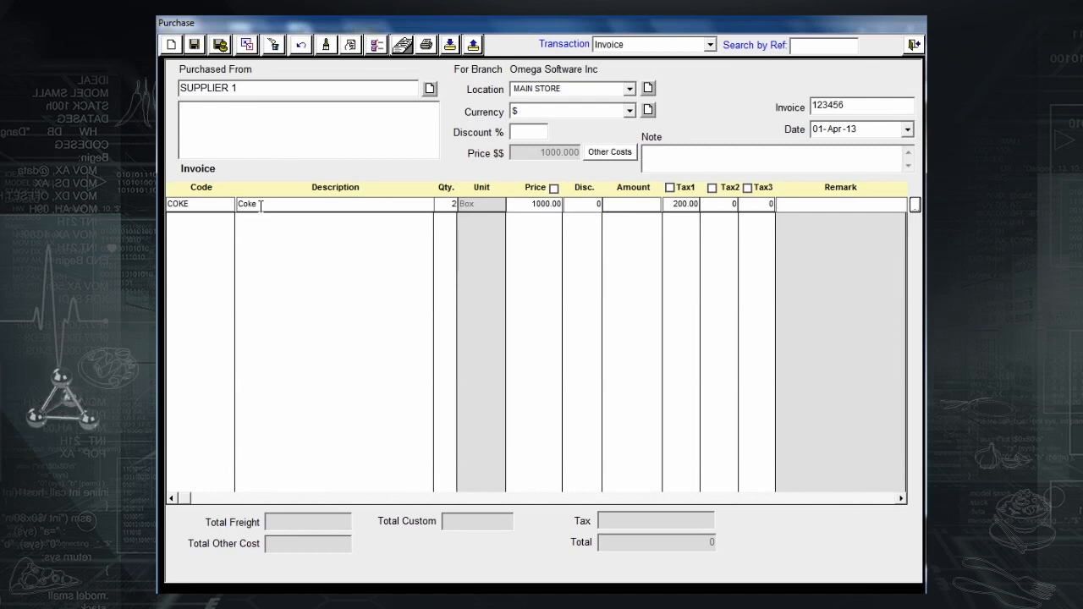
key(Return)
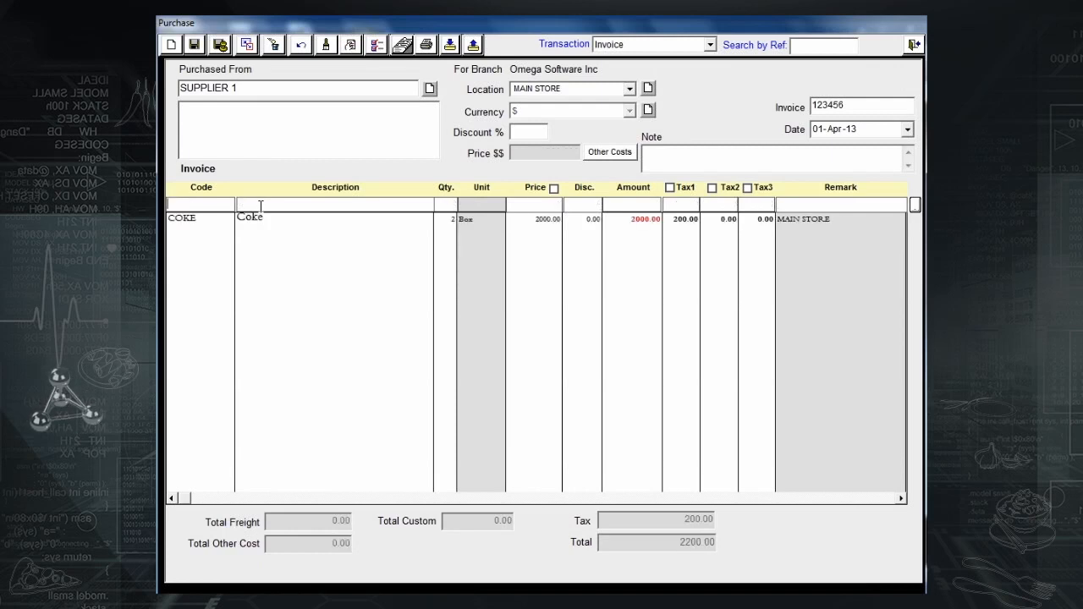
Add a Crush line with a quantity of 2 boxes at the default price and save the purchase invoice.
text(cru)
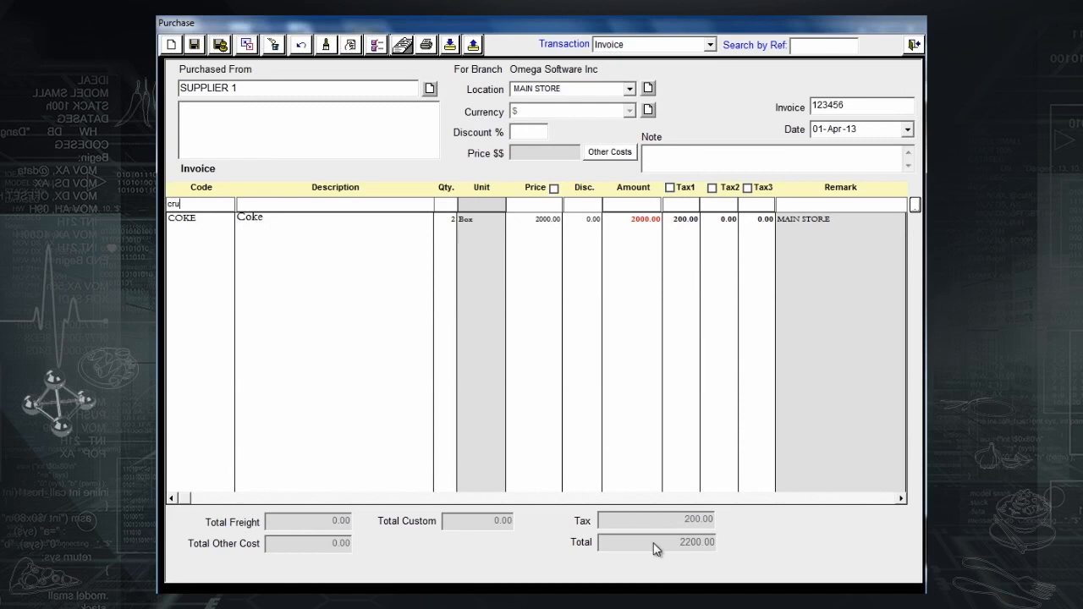
text(s)
key(Return)
key(Return)
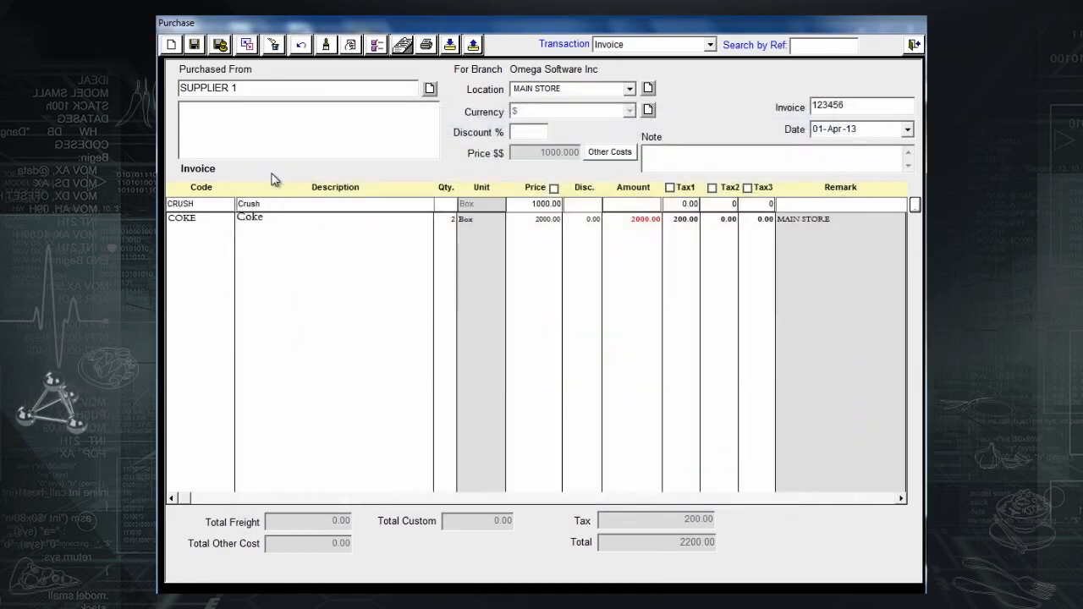
text(2)
key(Return)
key(Return)
key(Return)
key(Return)
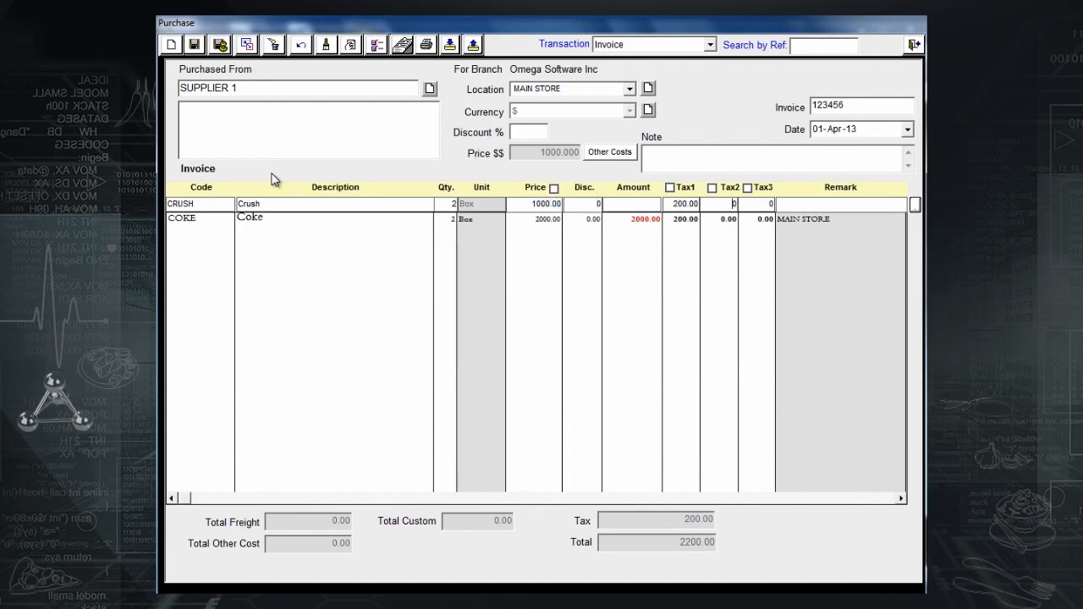
key(Return)
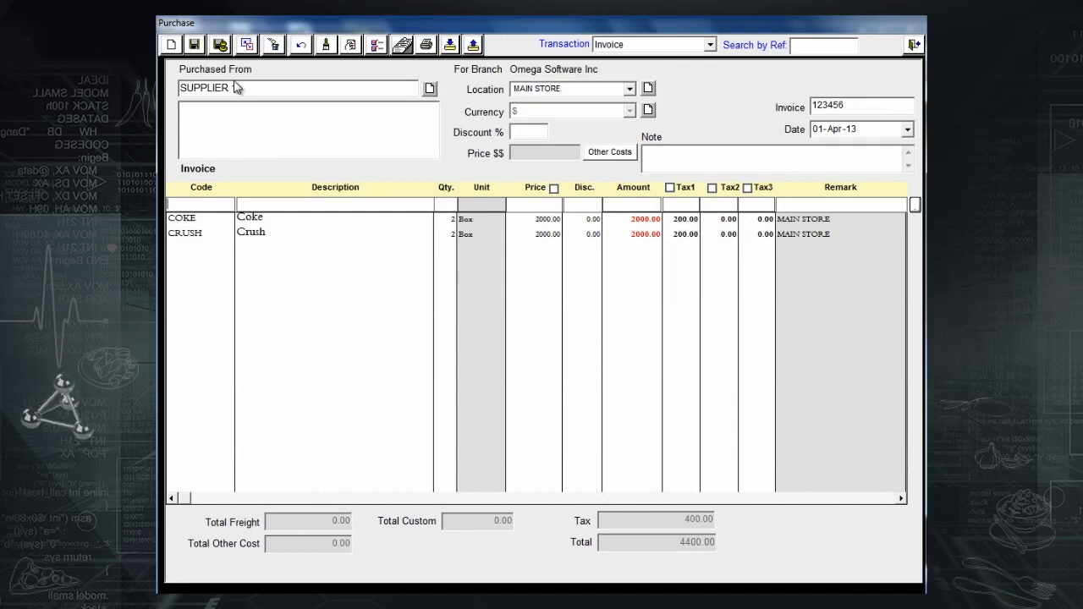
click(195, 49)
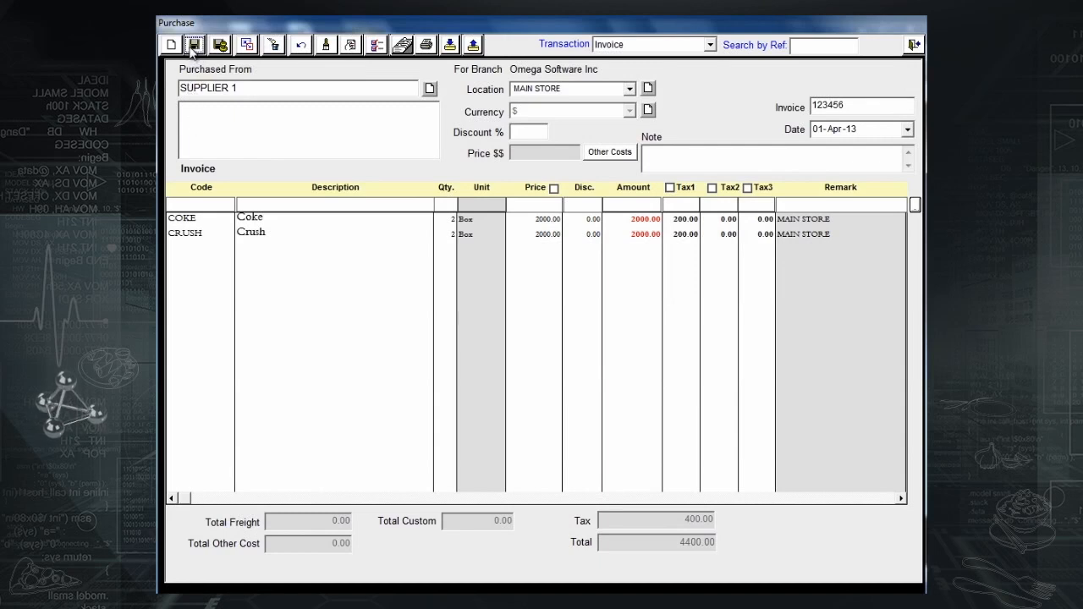
click(219, 46)
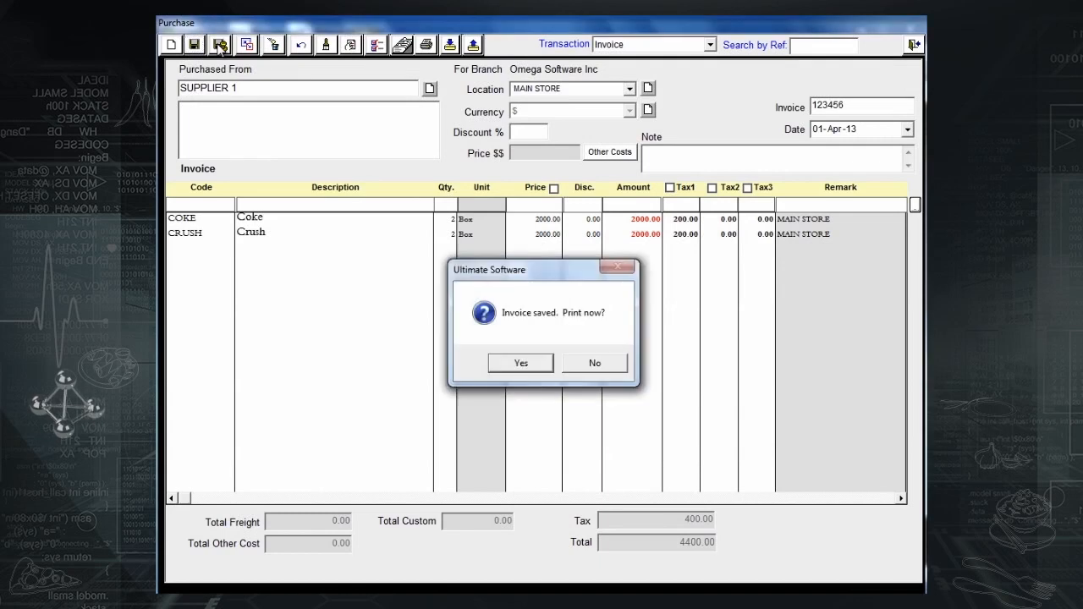
Answer the print prompt for purchase invoice 123456 and confirm saving and posting it.
click(541, 363)
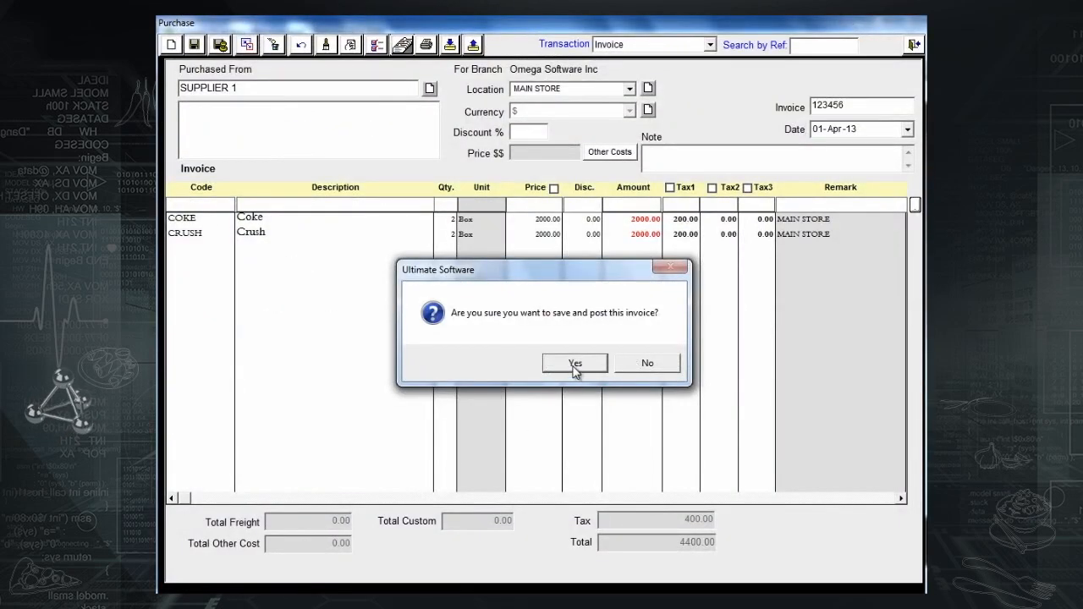
click(574, 367)
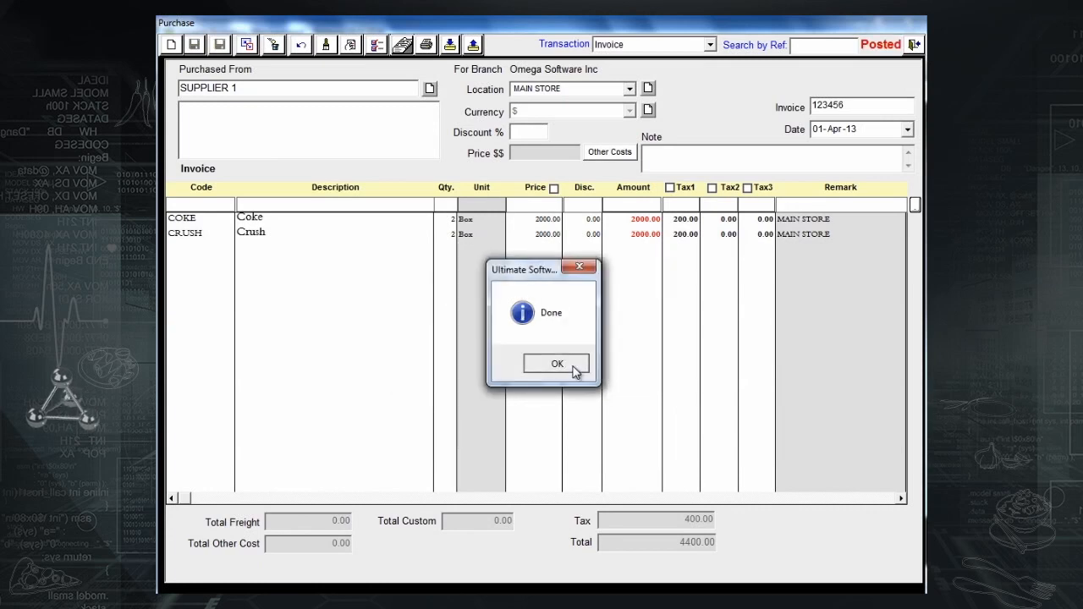
click(557, 364)
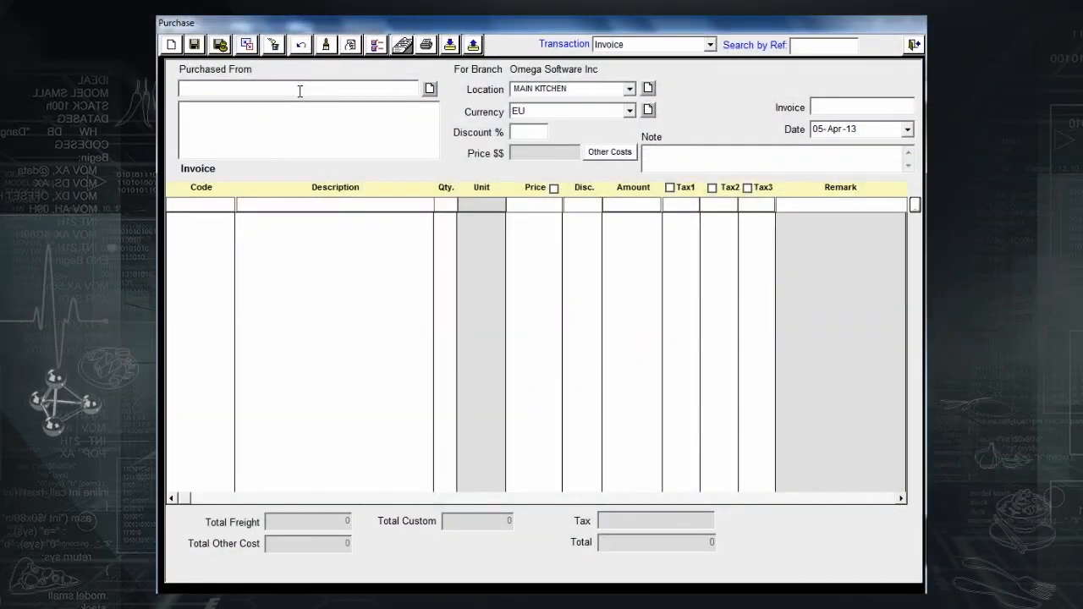
Choose SUPPLIER 2 as the supplier on a new purchase invoice.
text(su)
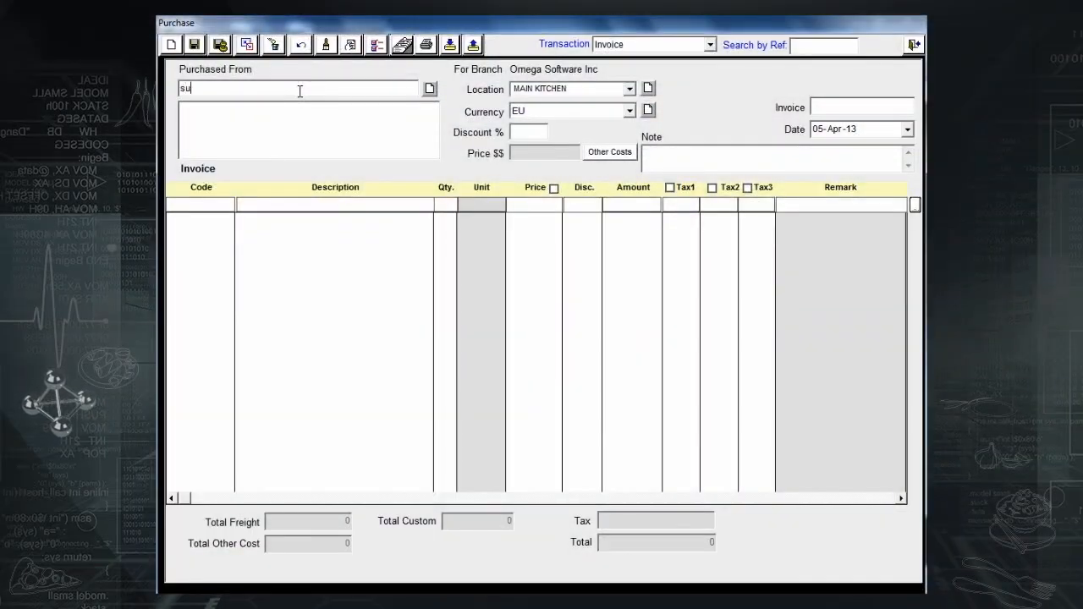
key(Return)
key(Down)
key(Down)
key(Return)
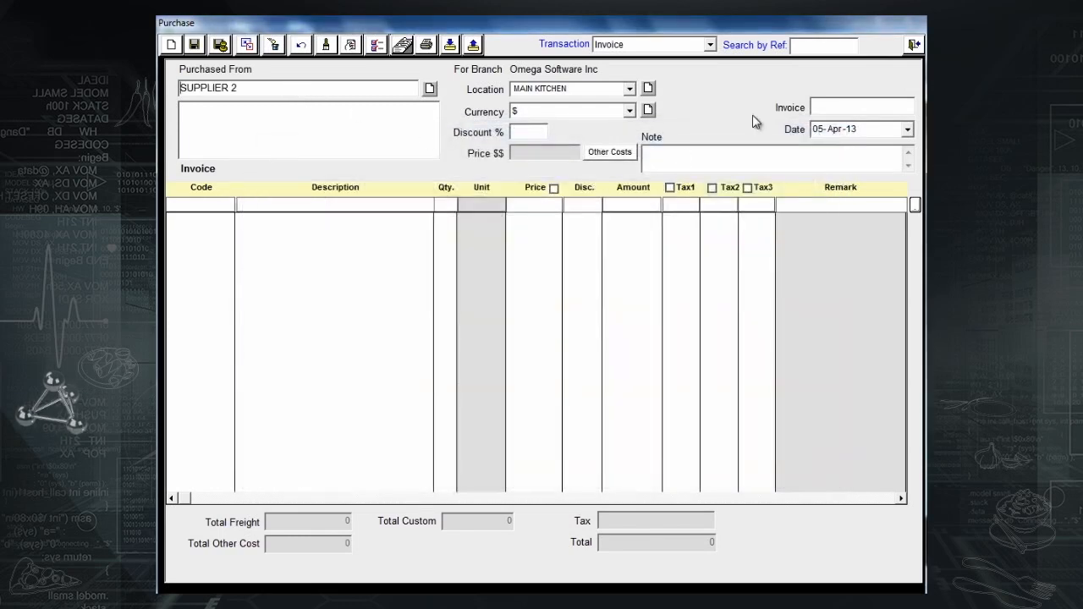
Set the invoice number to 45123, the location to MAIN STORE and the date to 03-Apr-13.
click(846, 104)
text(45123)
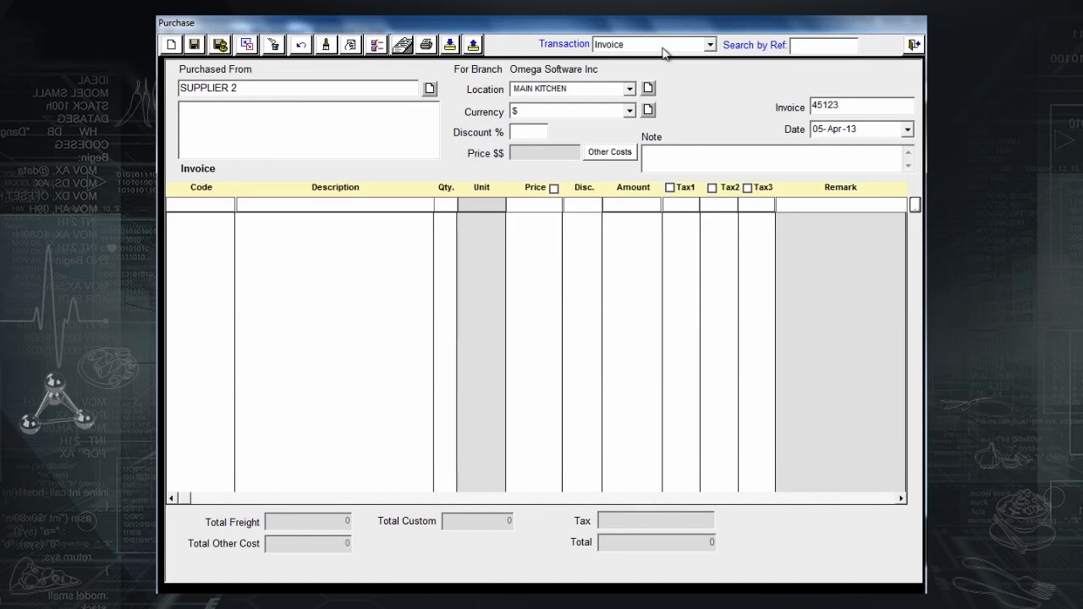
click(629, 88)
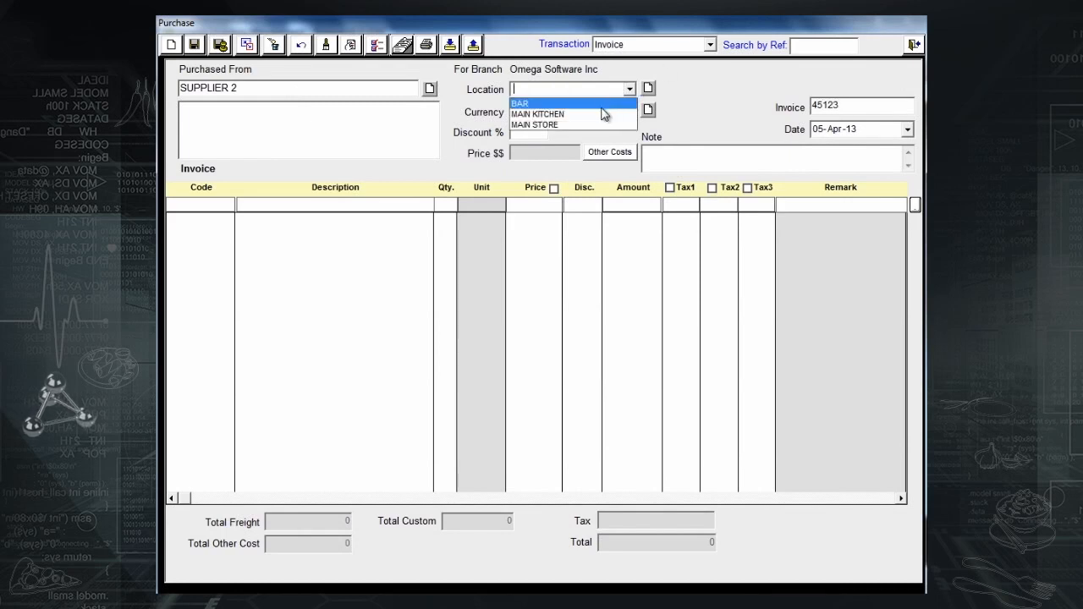
click(613, 122)
click(817, 131)
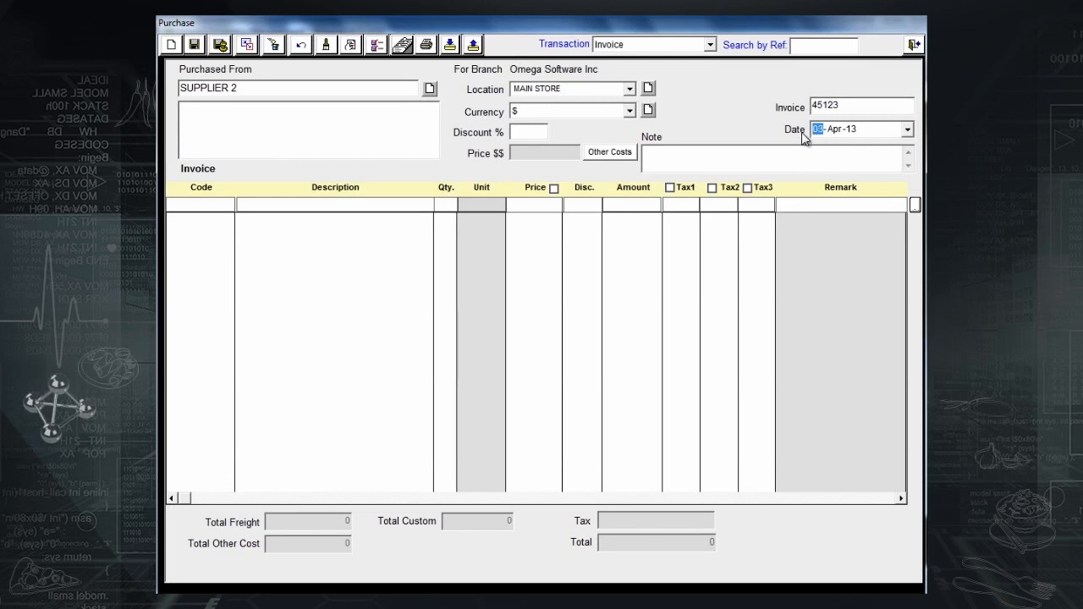
Enter a Coke line with a quantity of 2 boxes, a price of 1100 and a discount of 30.
click(397, 203)
text(cok)
key(Return)
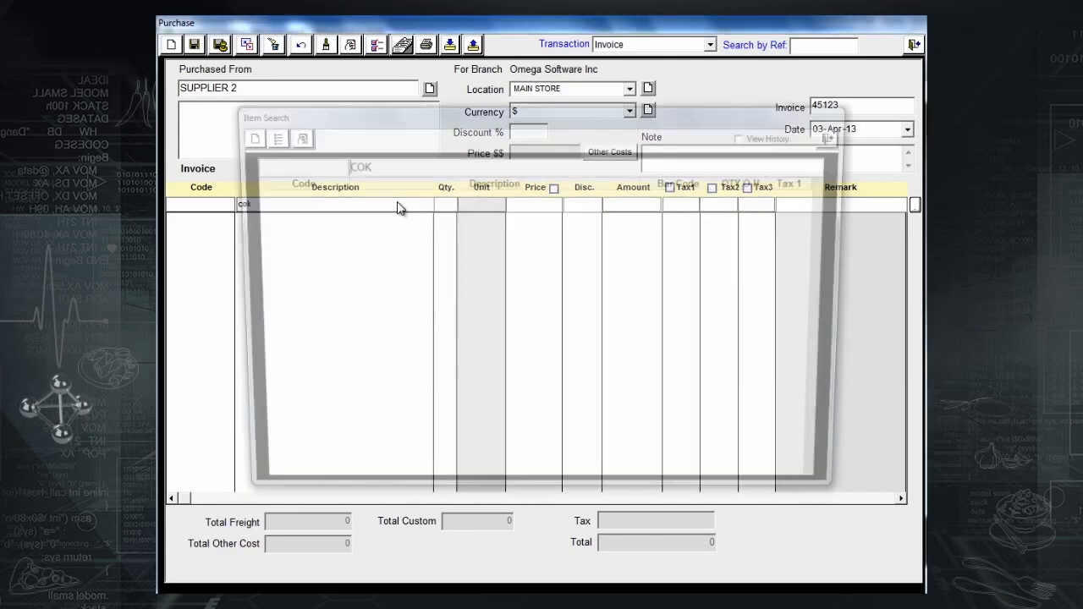
key(Return)
text(2)
key(Return)
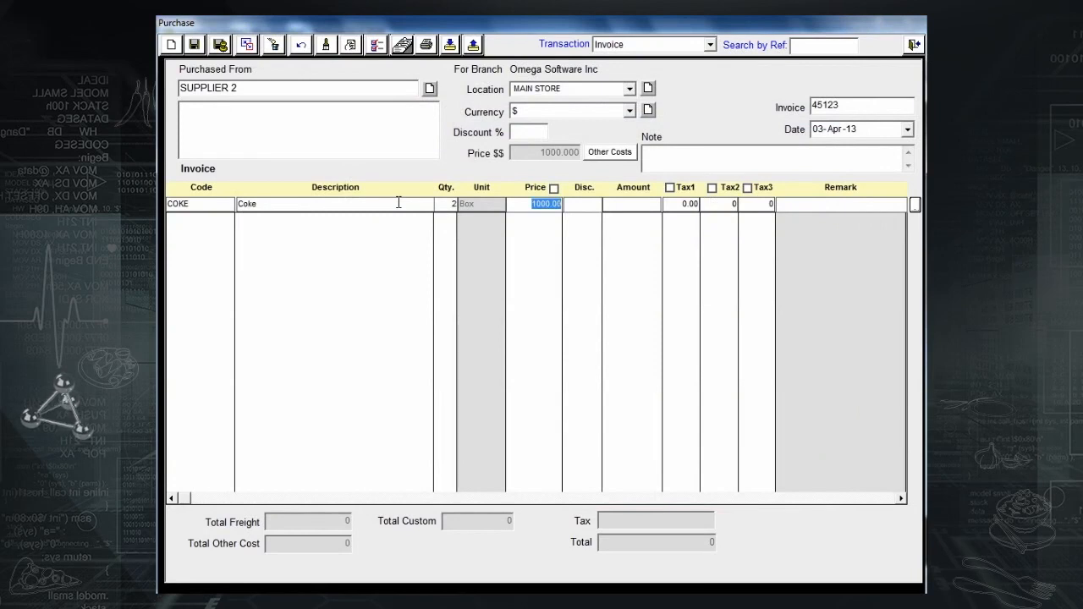
text(1100)
key(Return)
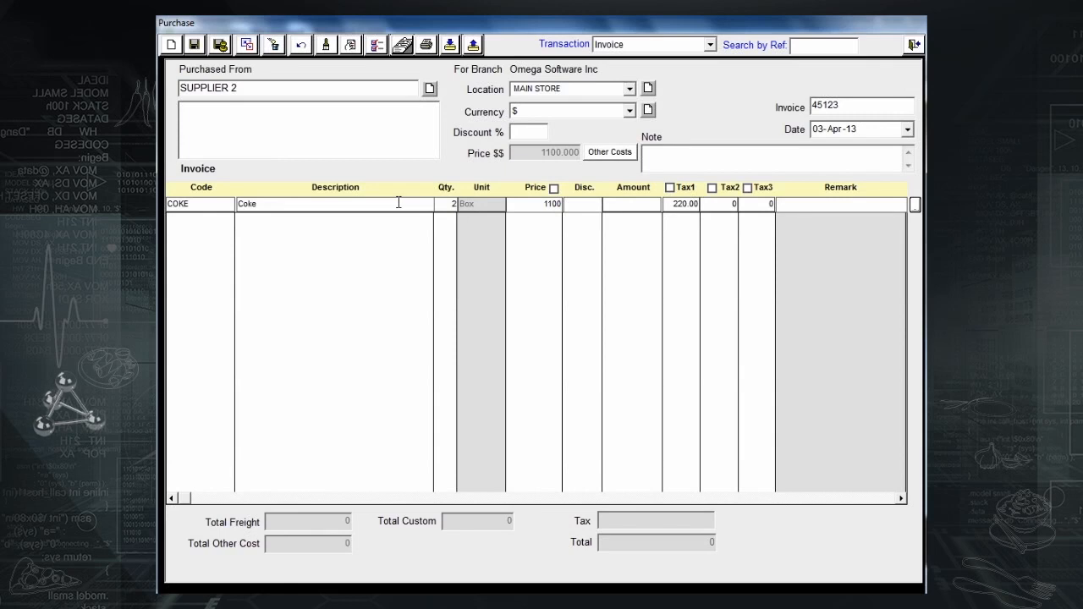
text(30)
key(Return)
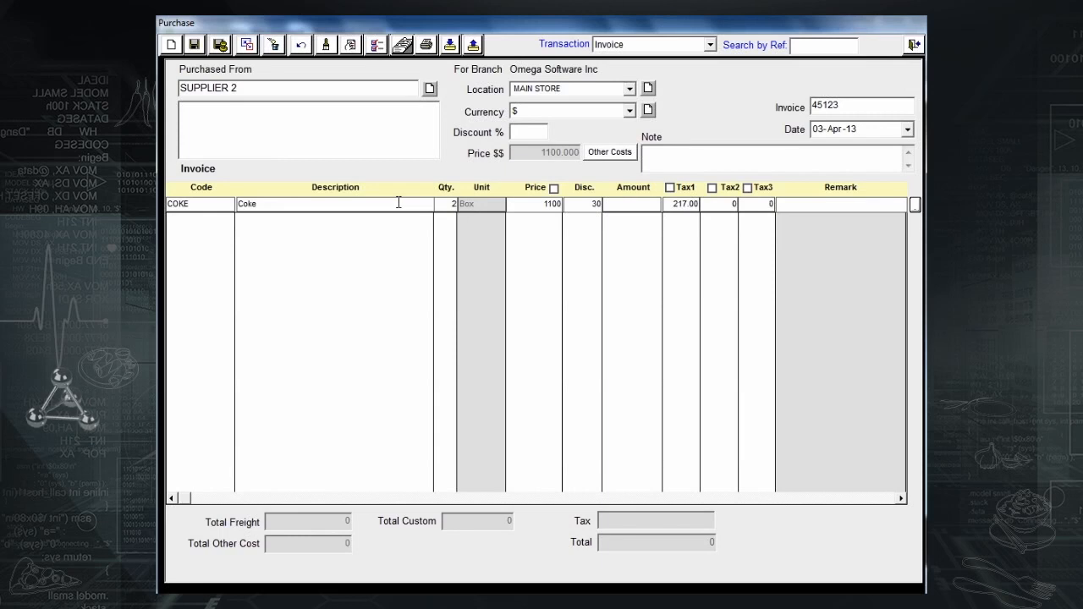
Check the list of suppliers and prices for Coke, close it and add the Coke line to the invoice.
click(914, 205)
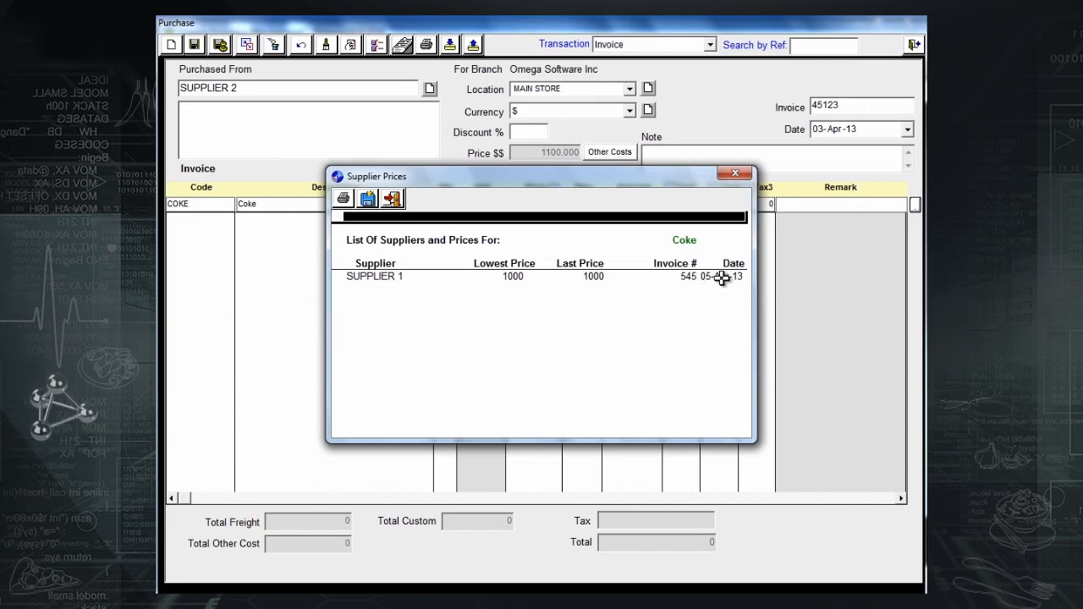
click(394, 202)
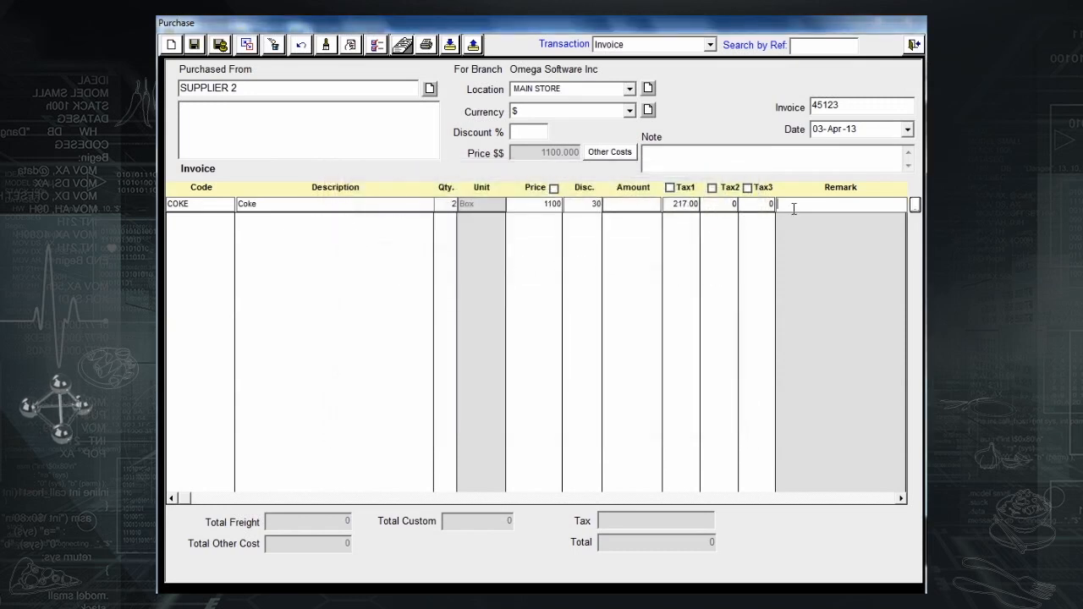
key(Return)
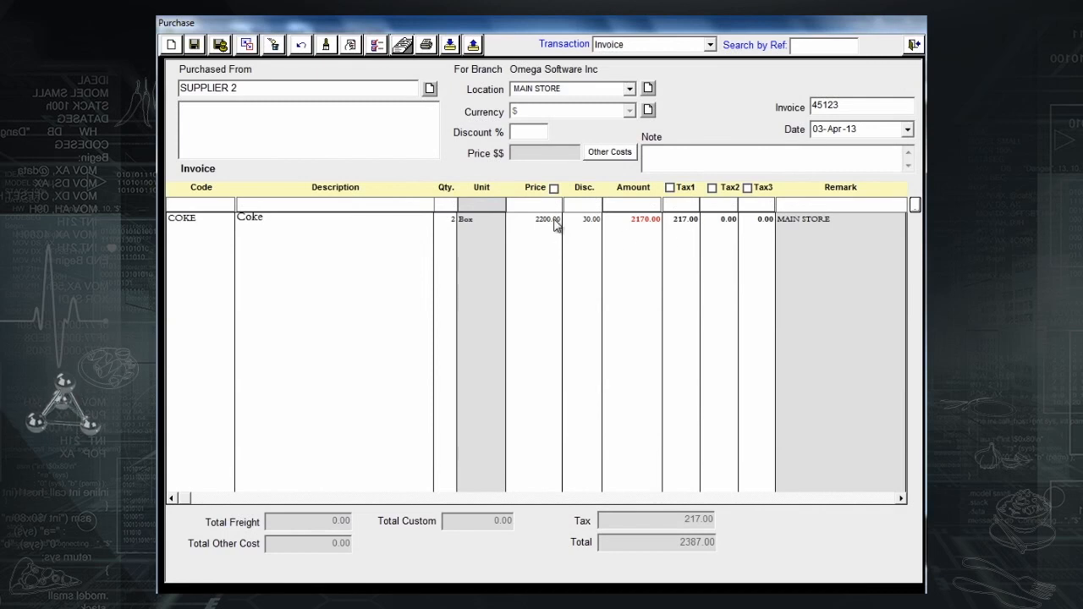
Apply a 10% discount to the whole purchase invoice.
click(538, 135)
text(10)
key(Return)
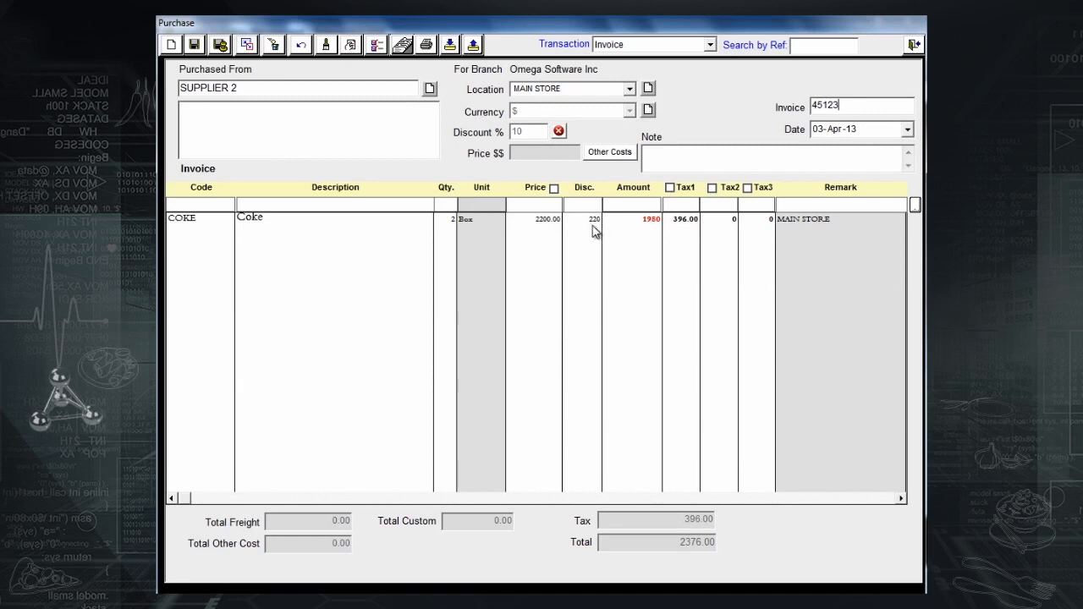
Start a Crush line on the invoice with a quantity of 10 boxes.
click(363, 205)
text(cru)
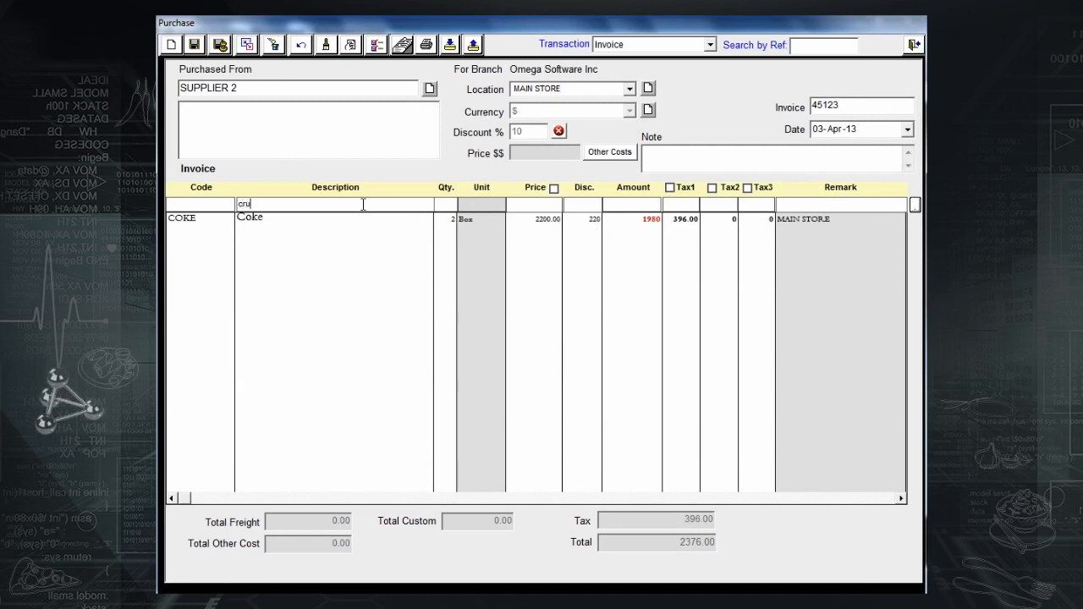
key(Return)
key(Return)
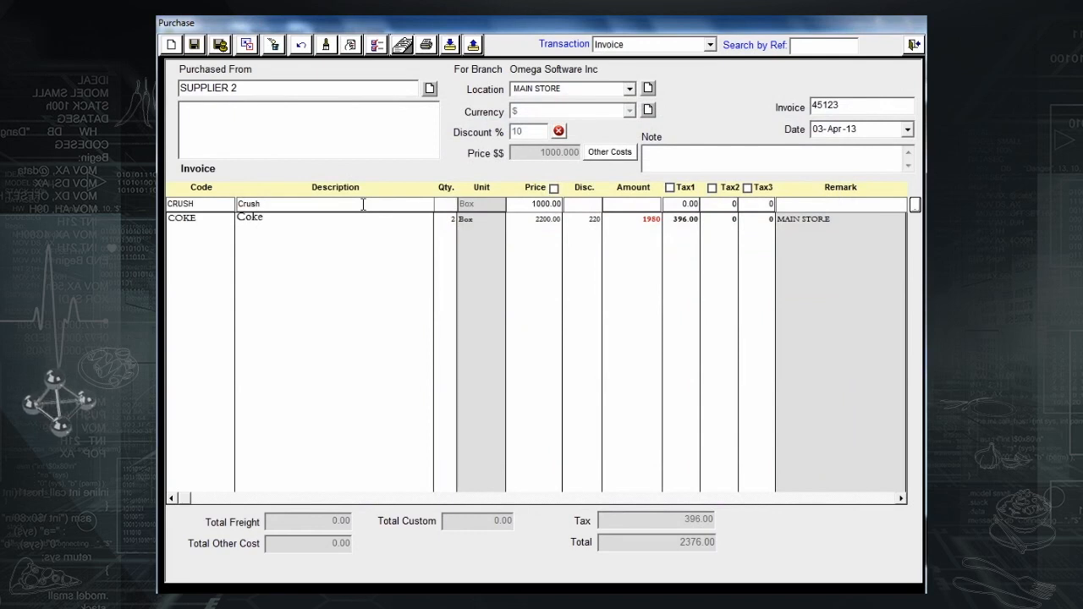
text(10)
key(Return)
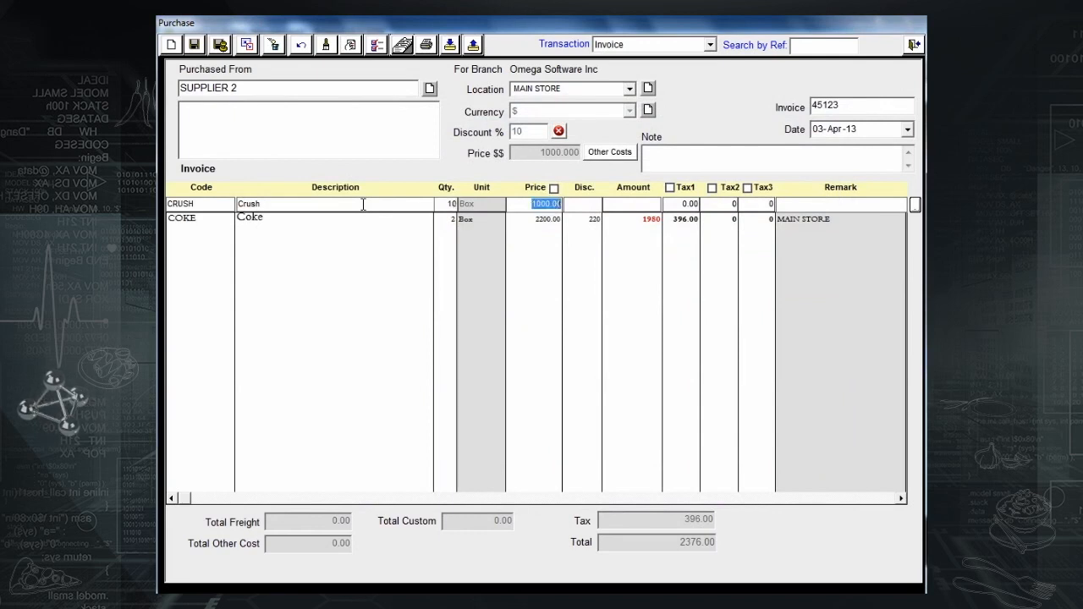
Enable total-price entry, enter 12000 for the Crush line and add it to the invoice with the default discount and taxes.
text(12000)
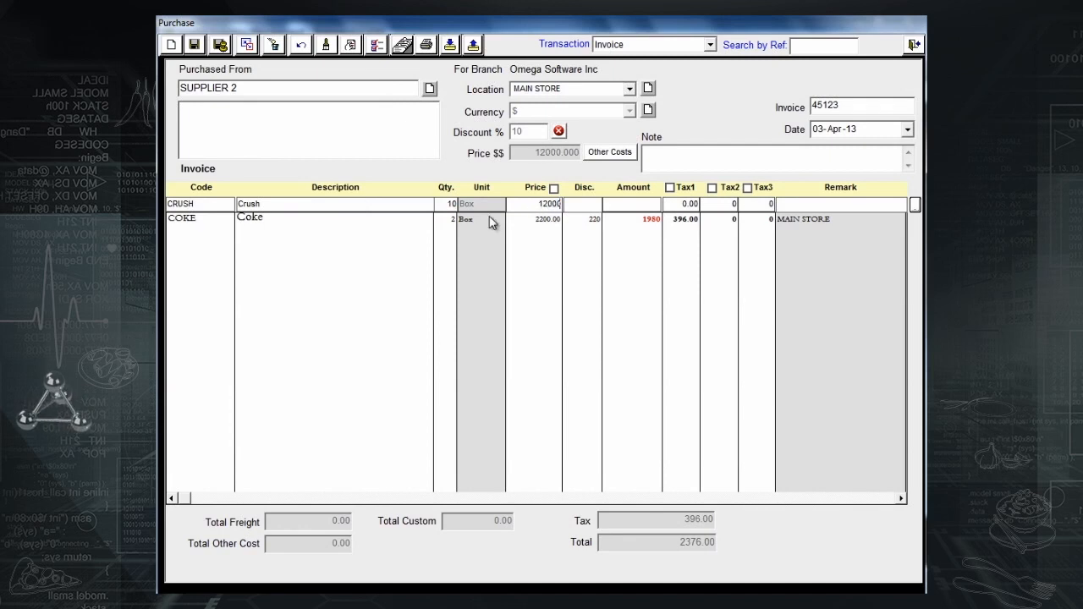
drag(533, 206, 594, 209)
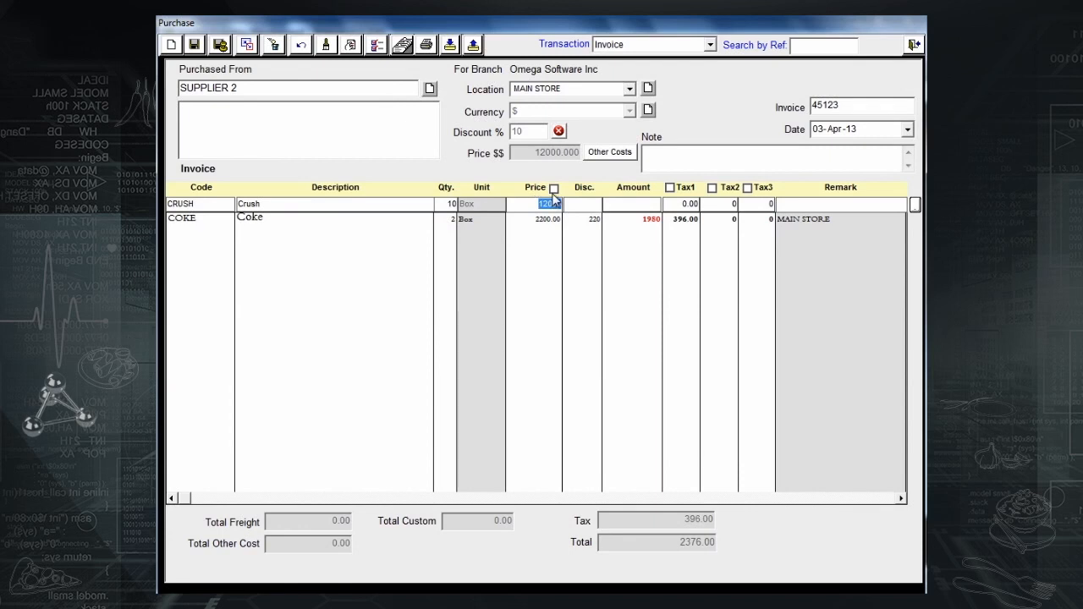
click(555, 189)
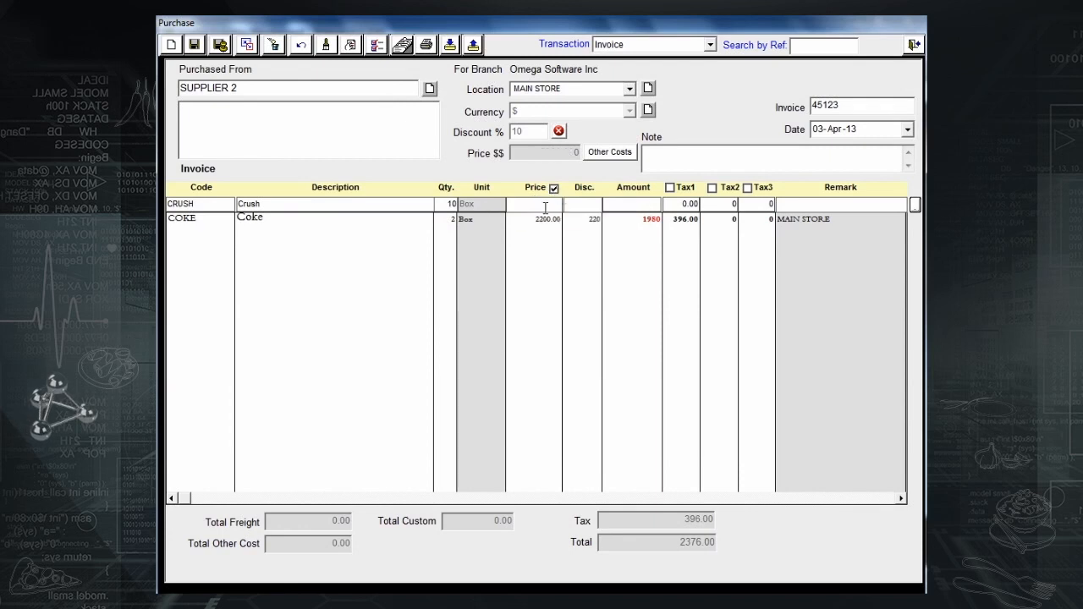
text(12000)
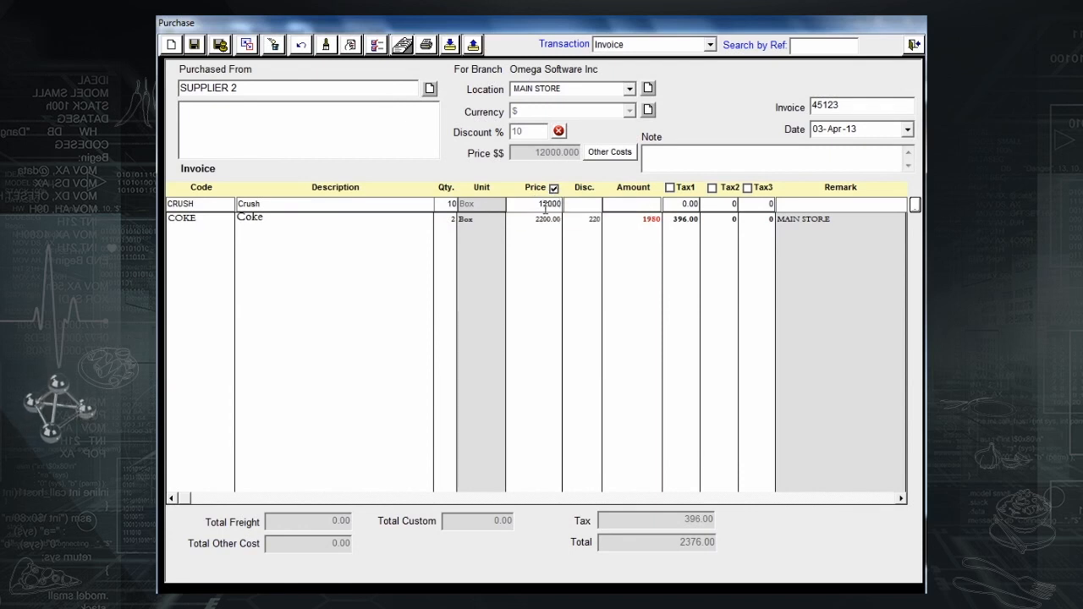
key(Tab)
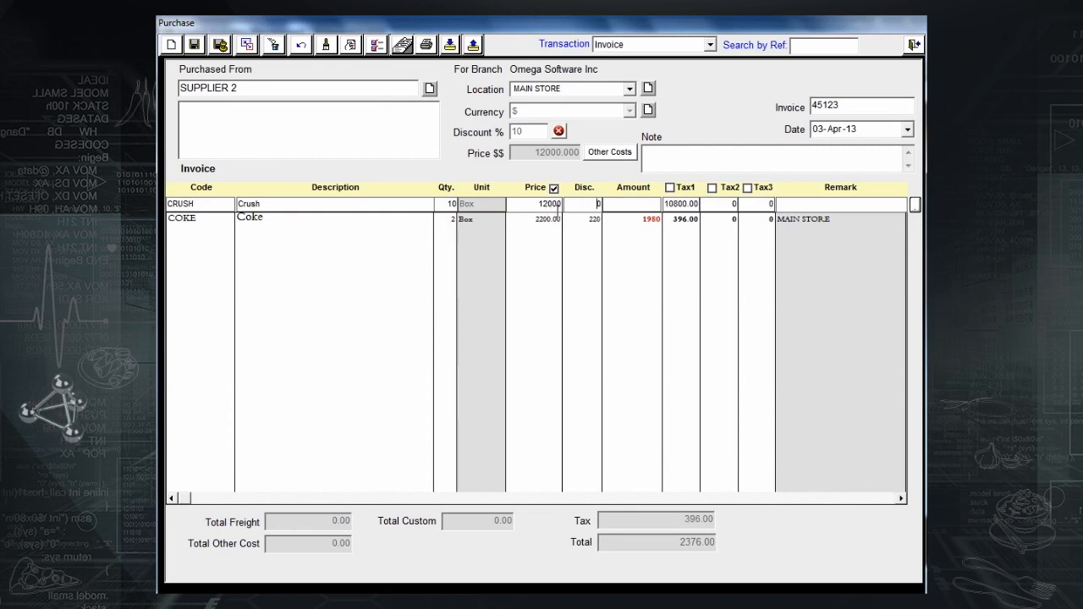
key(Return)
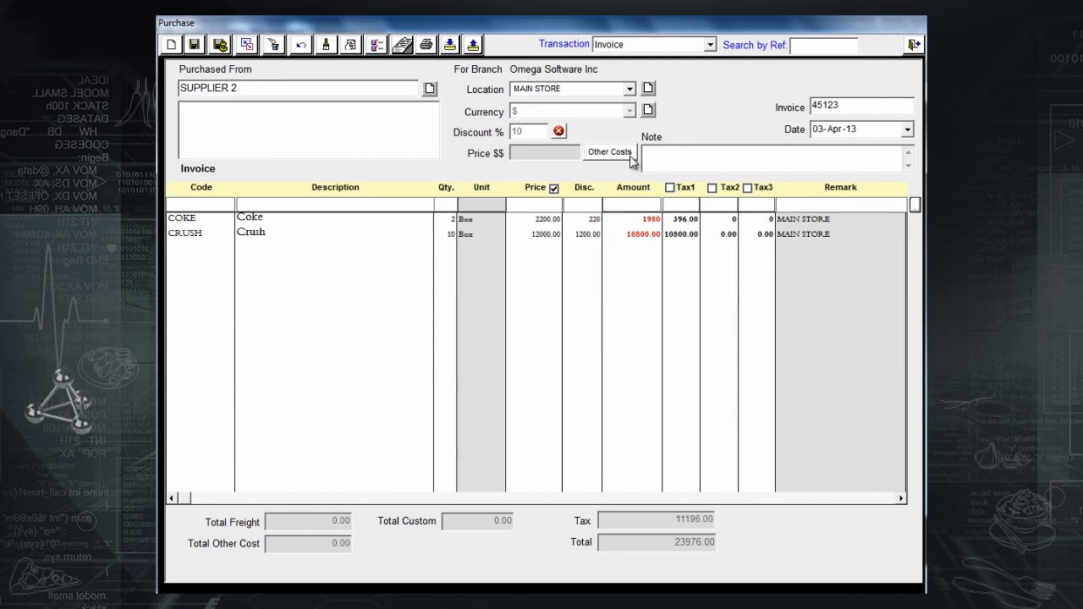
Remove the 10% discount from the invoice and open the other costs.
click(559, 132)
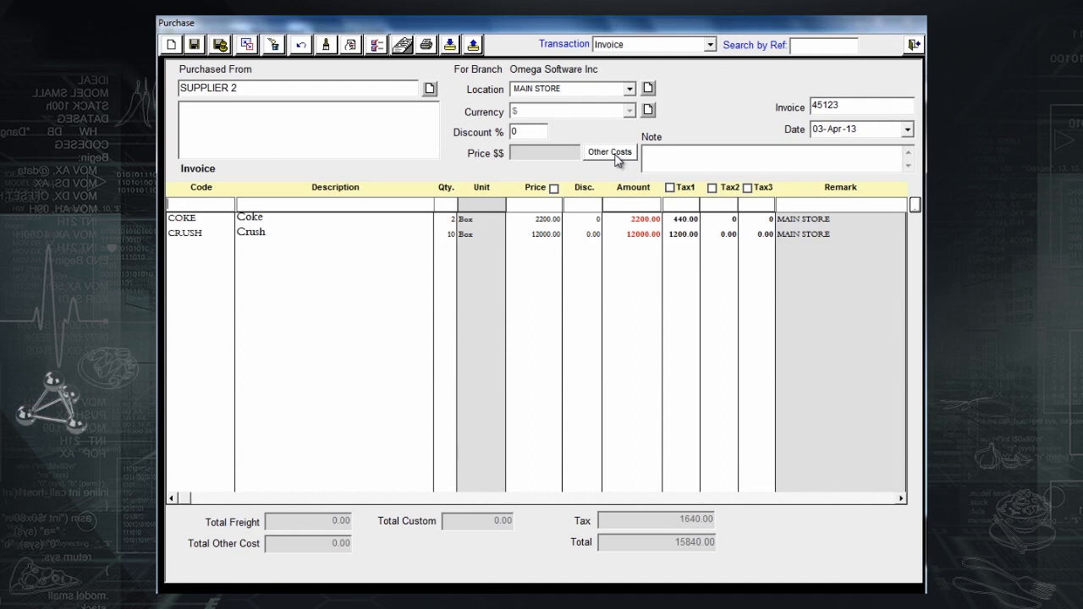
click(615, 158)
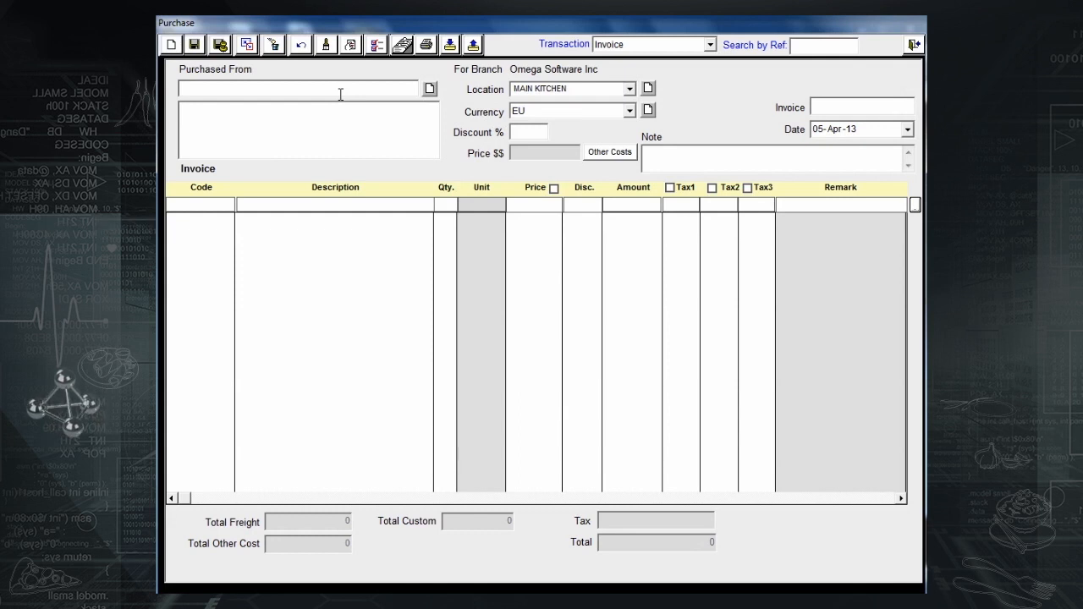
Choose SUPPLIER 1 as the supplier on the blank purchase form.
text(sup)
key(Return)
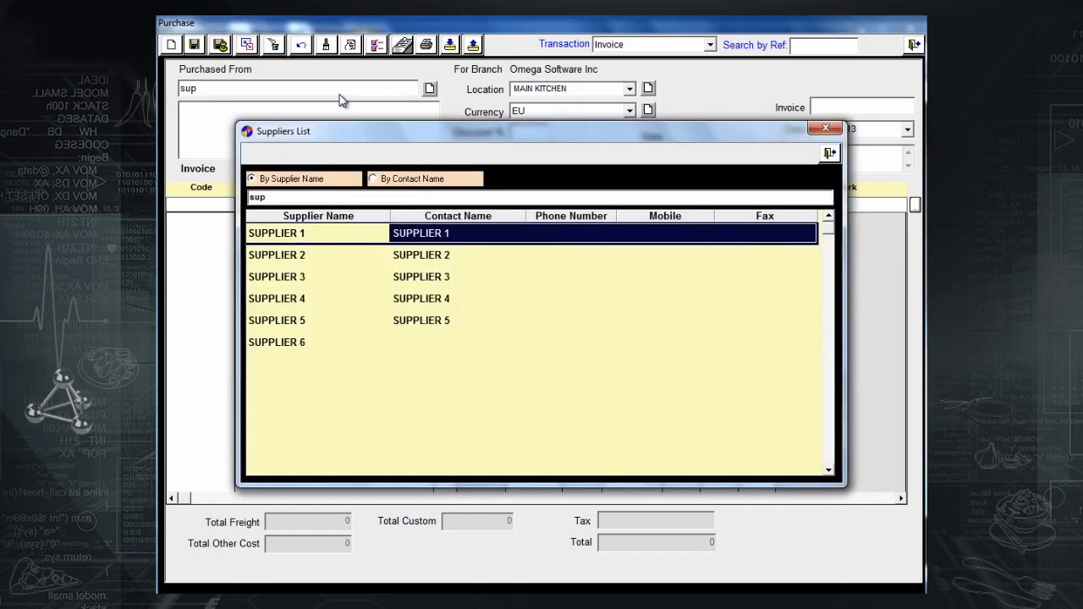
key(Return)
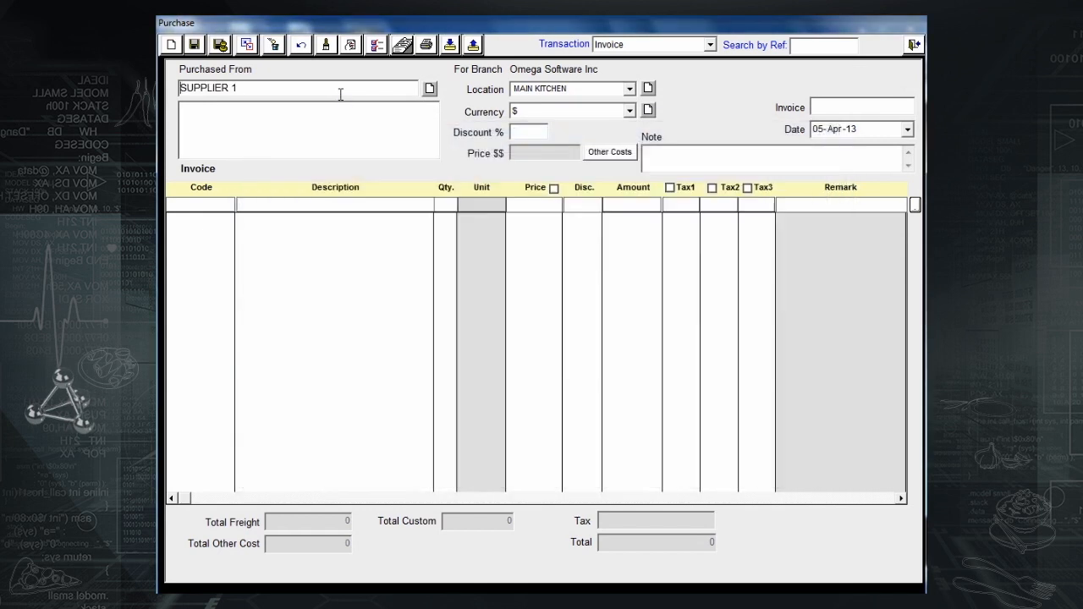
List SUPPLIER 1's purchase invoices and open posted invoice 545.
click(246, 47)
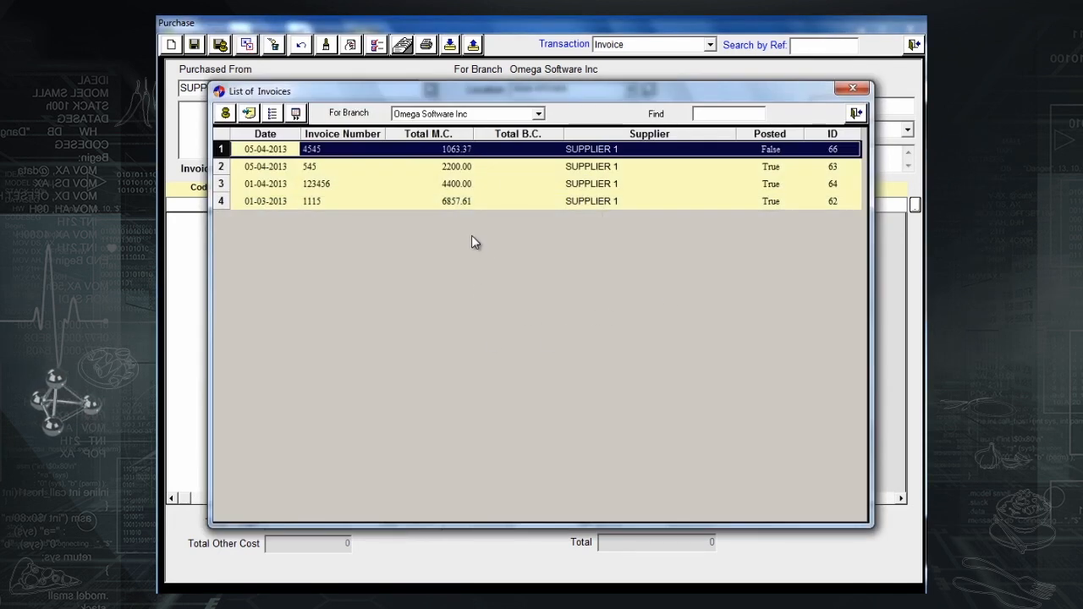
click(495, 147)
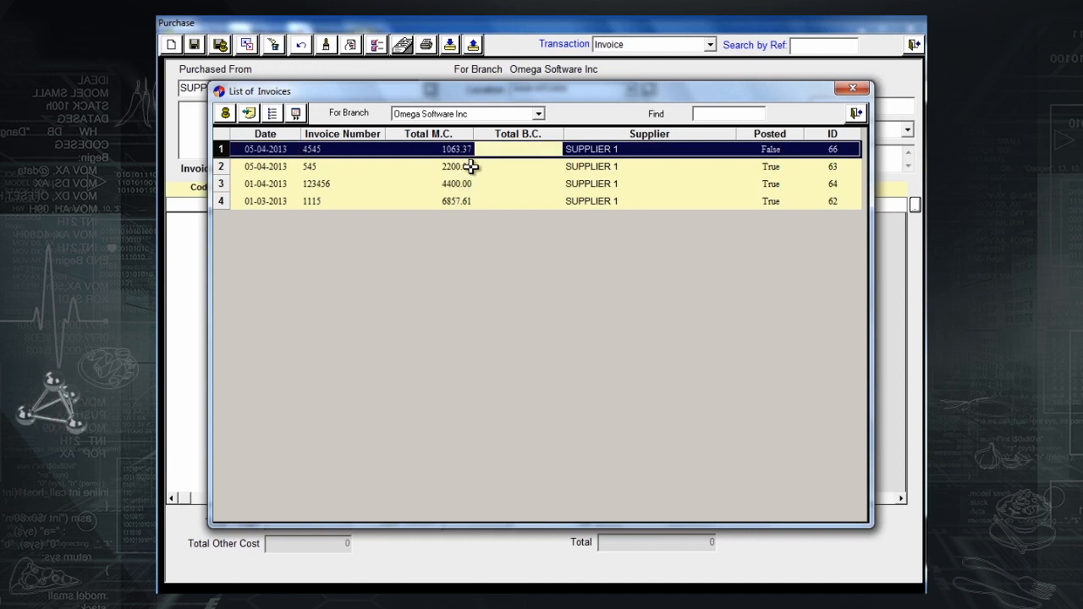
double_click(471, 166)
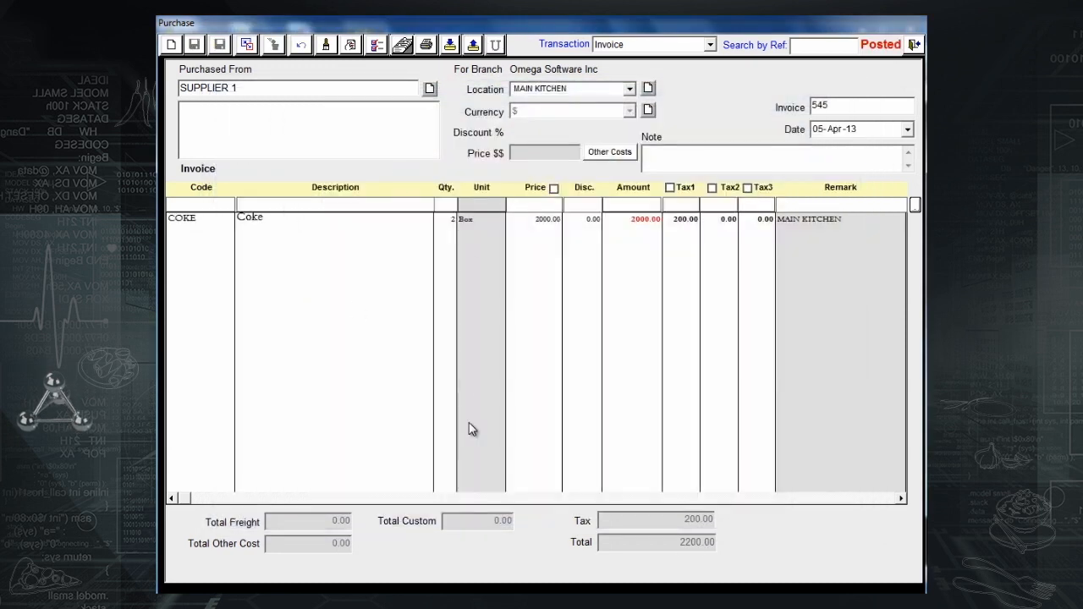
Reopen posted invoice 545 from the supplier's invoice list to examine its unpost option, and return to the list.
click(246, 44)
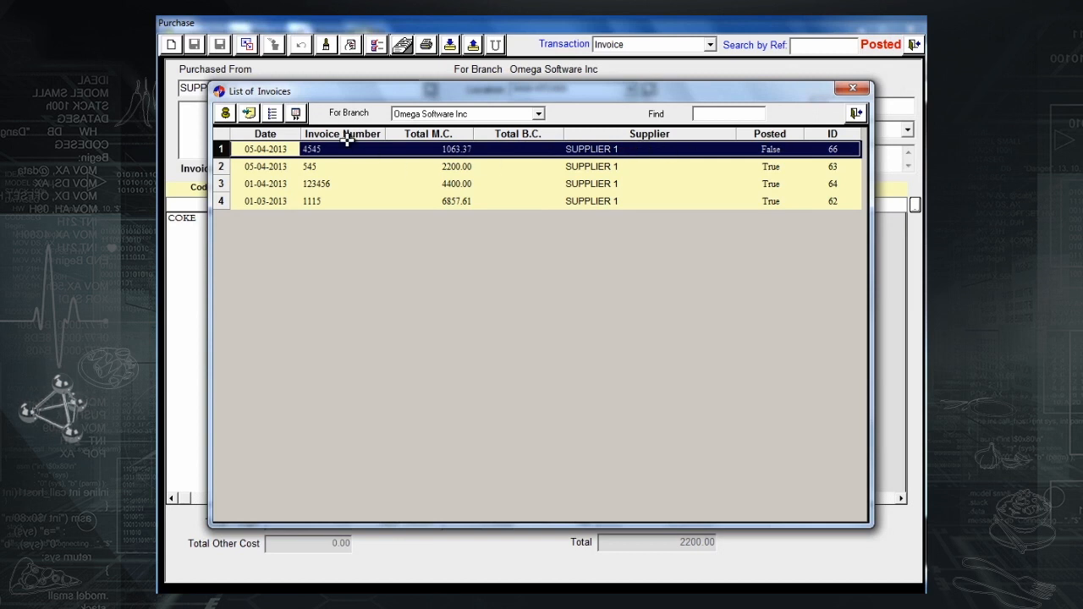
double_click(769, 167)
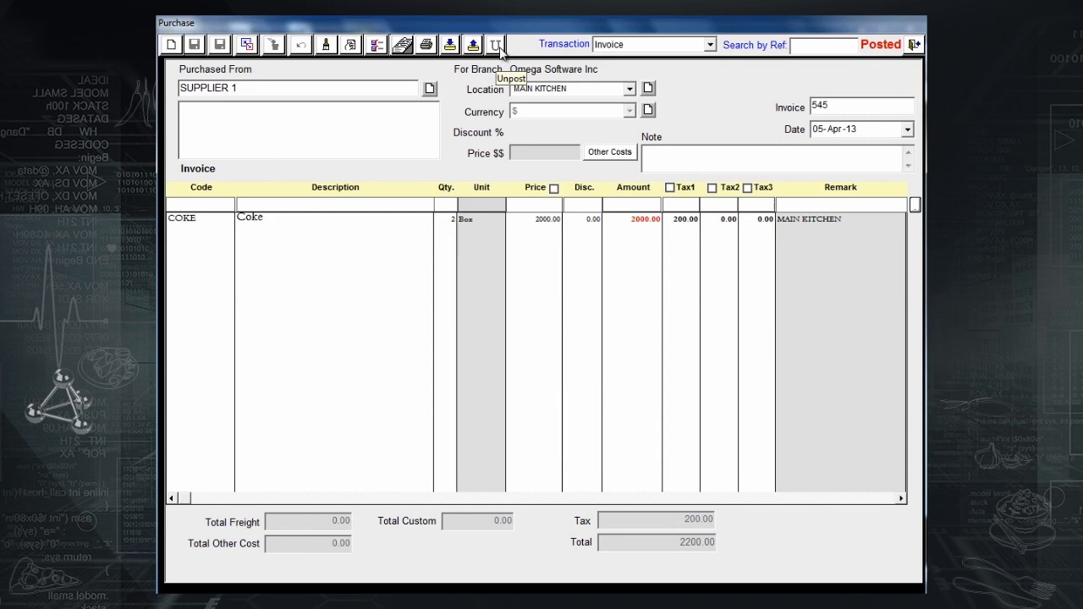
click(246, 40)
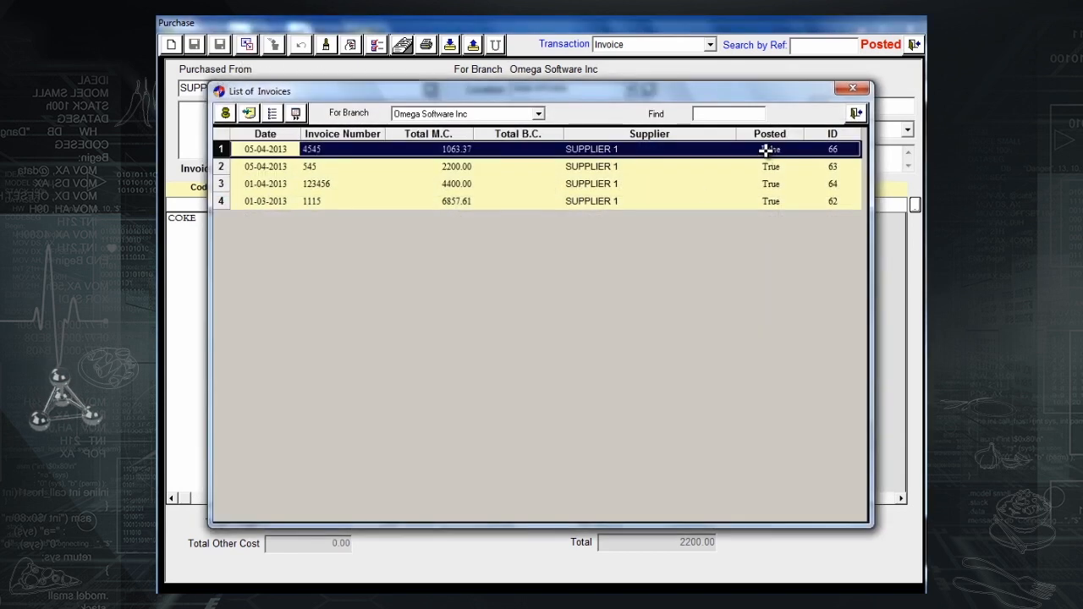
Unpost purchase invoice 4545 and set its Beef Filet quantity to 12 kg.
double_click(765, 150)
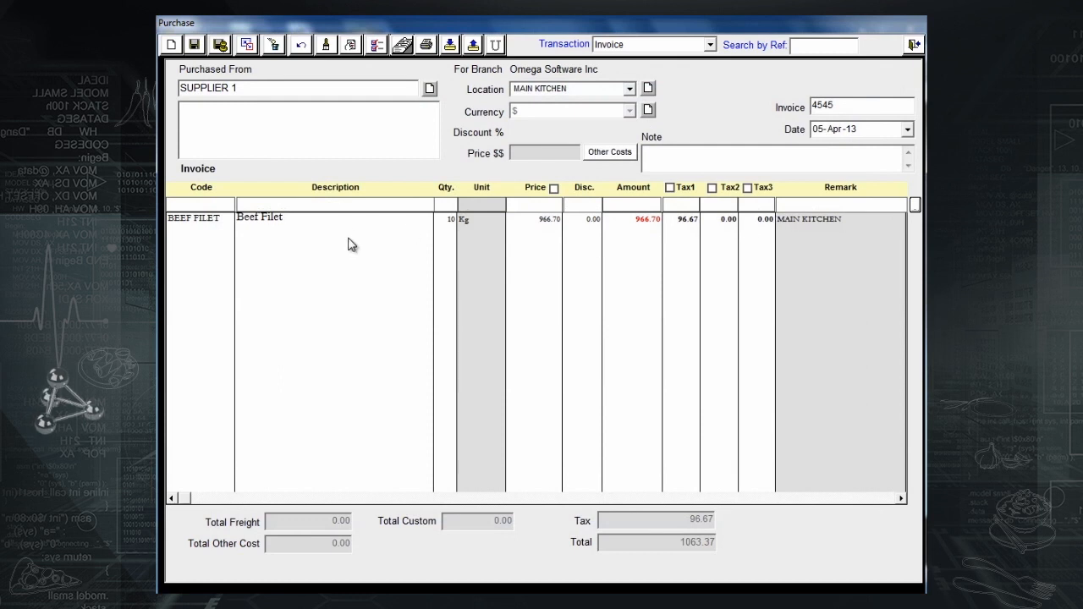
double_click(374, 219)
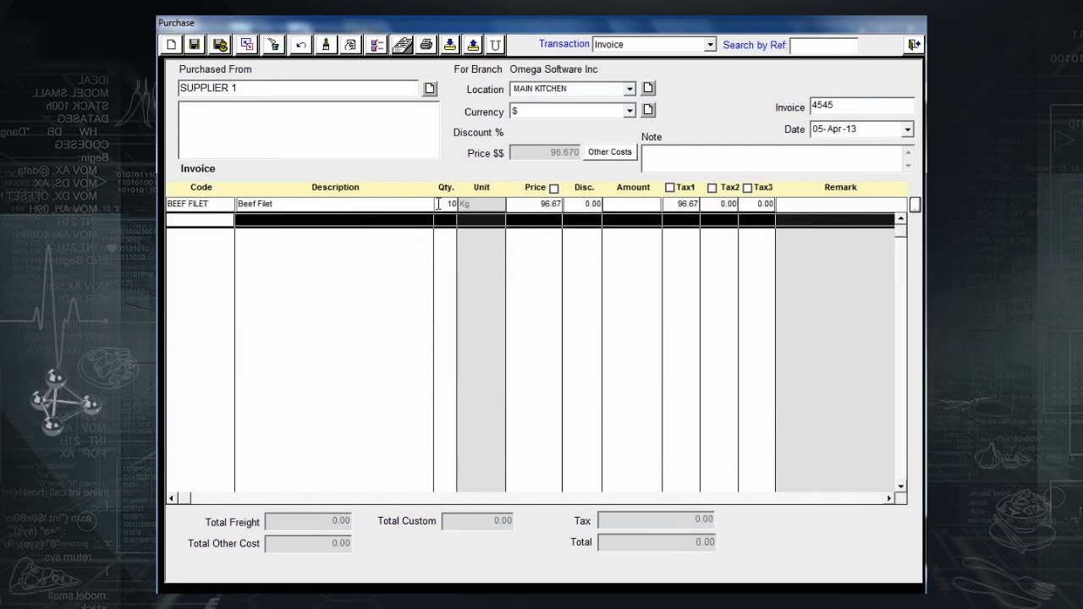
click(438, 203)
text(12)
key(Tab)
key(Tab)
key(Tab)
key(Return)
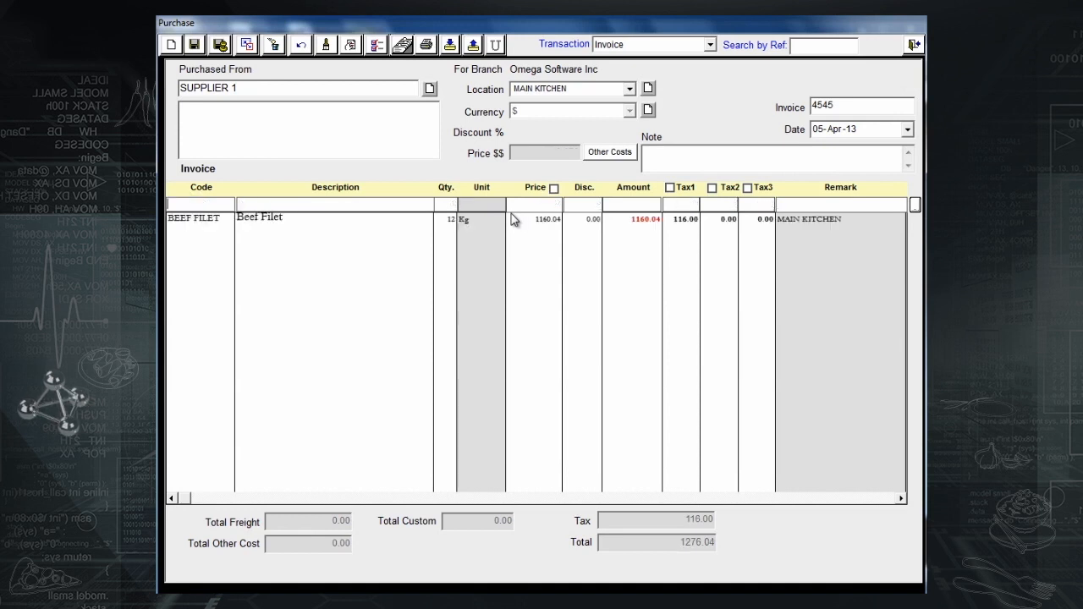
Save invoice 4545 without printing and post it from the supplier's invoice list.
click(195, 45)
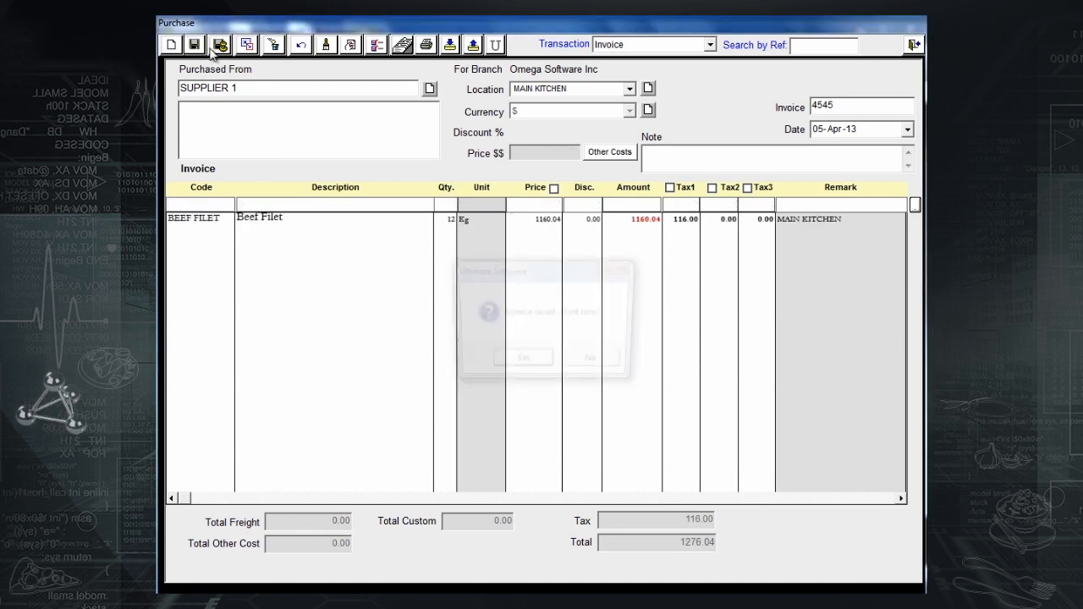
click(604, 367)
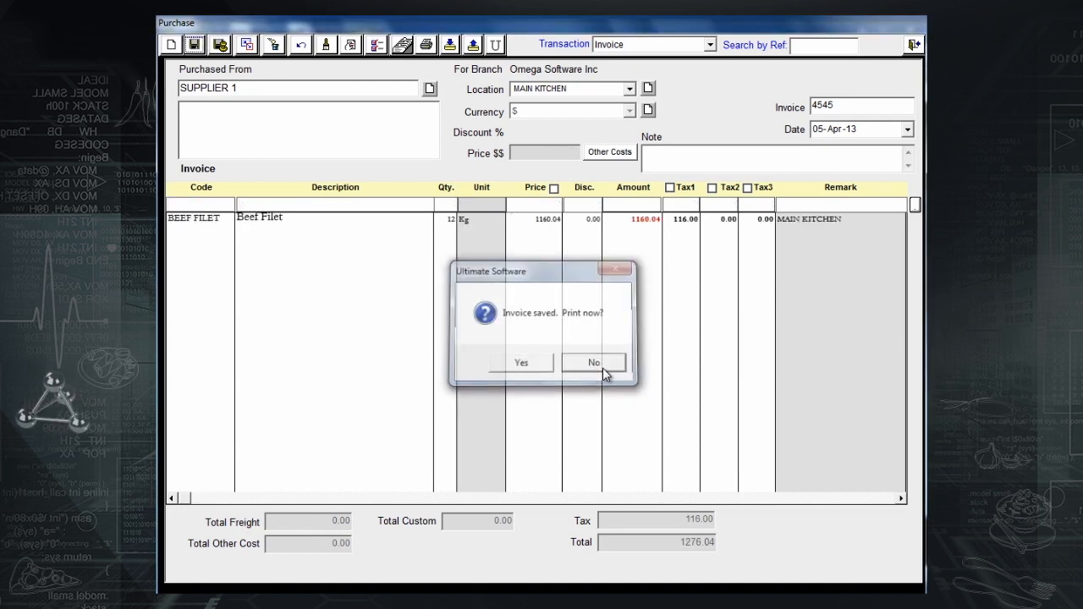
click(248, 52)
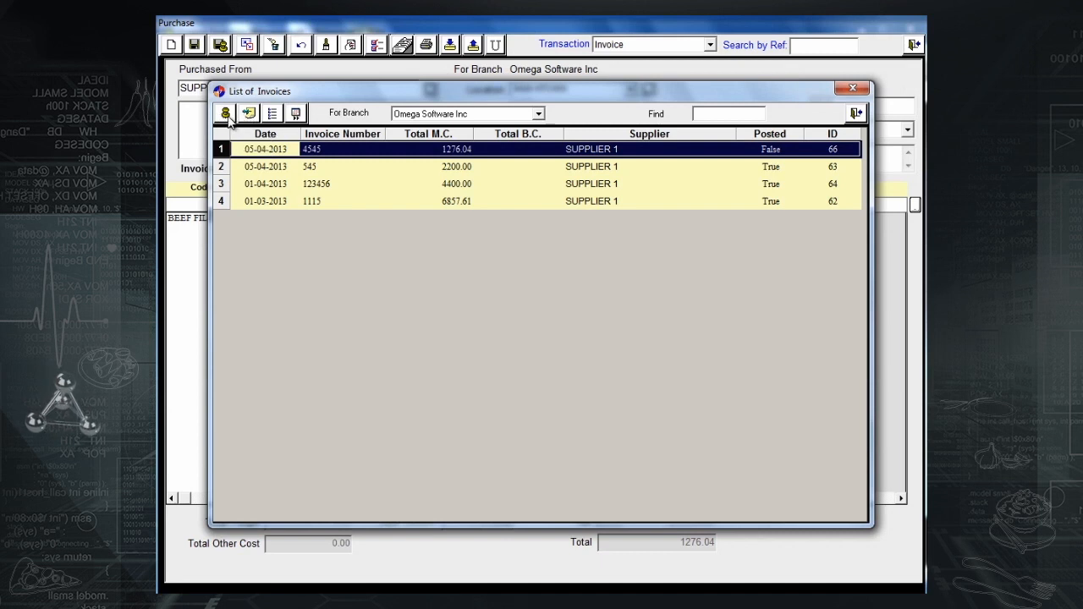
click(229, 117)
click(570, 363)
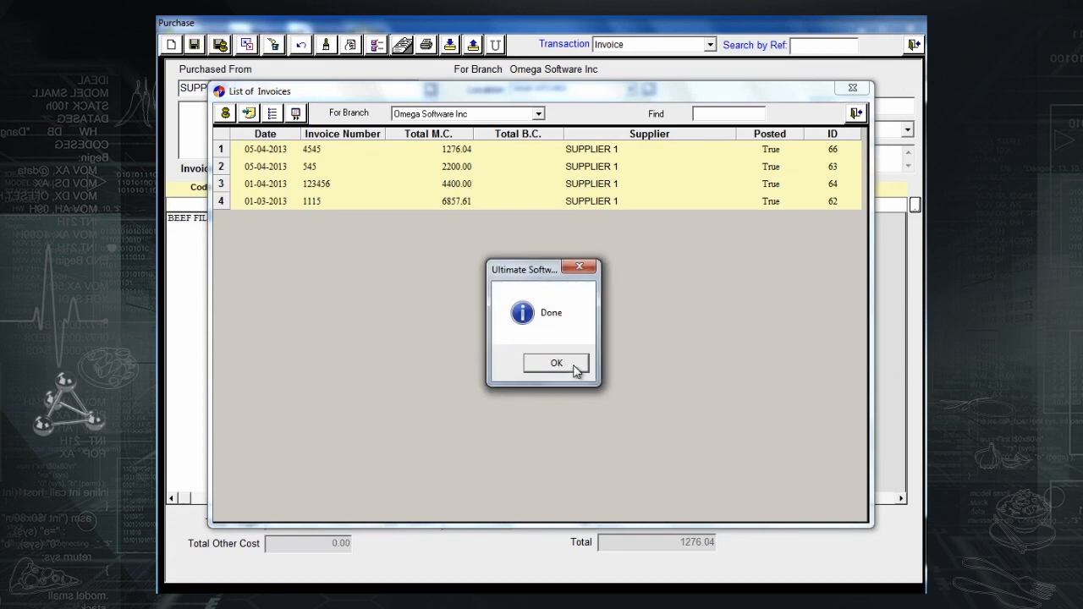
click(573, 365)
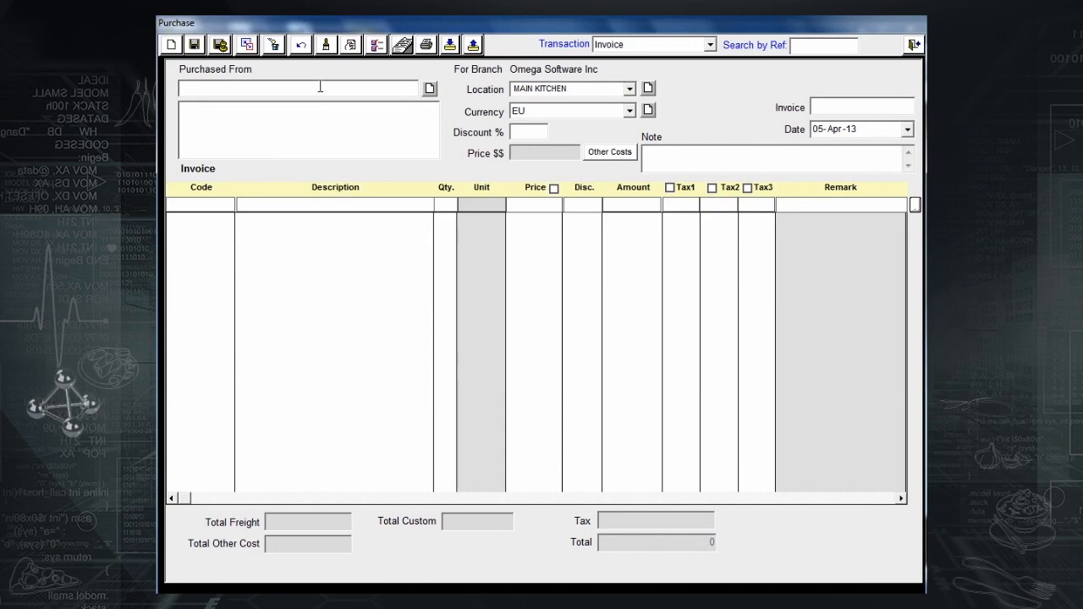
Choose SUPPLIER 1 on the blank purchase form and open the list of items that supplier provides.
text(ppl)
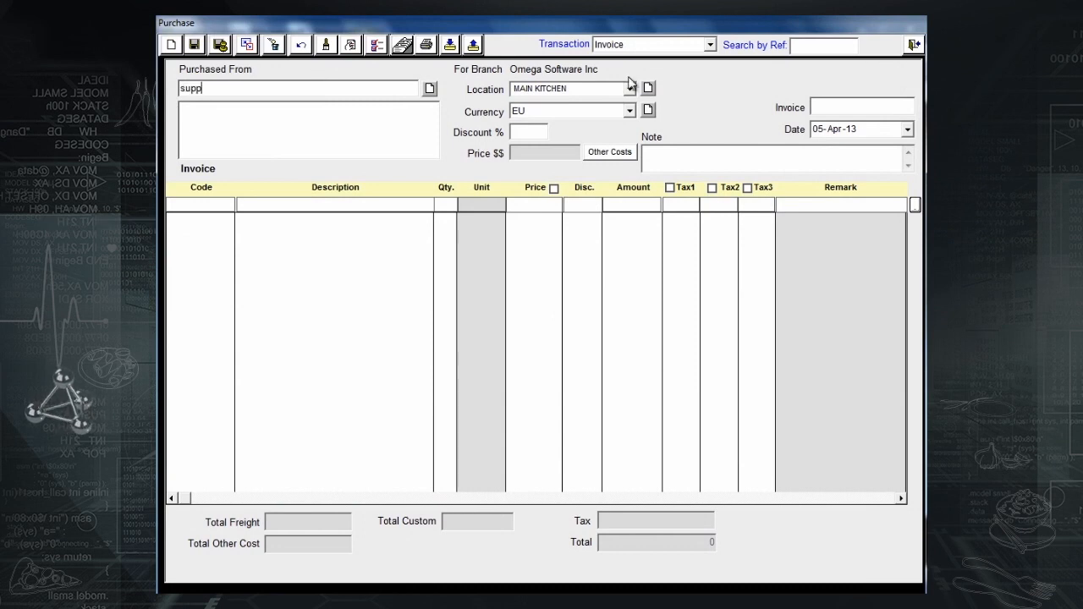
key(Return)
key(Return)
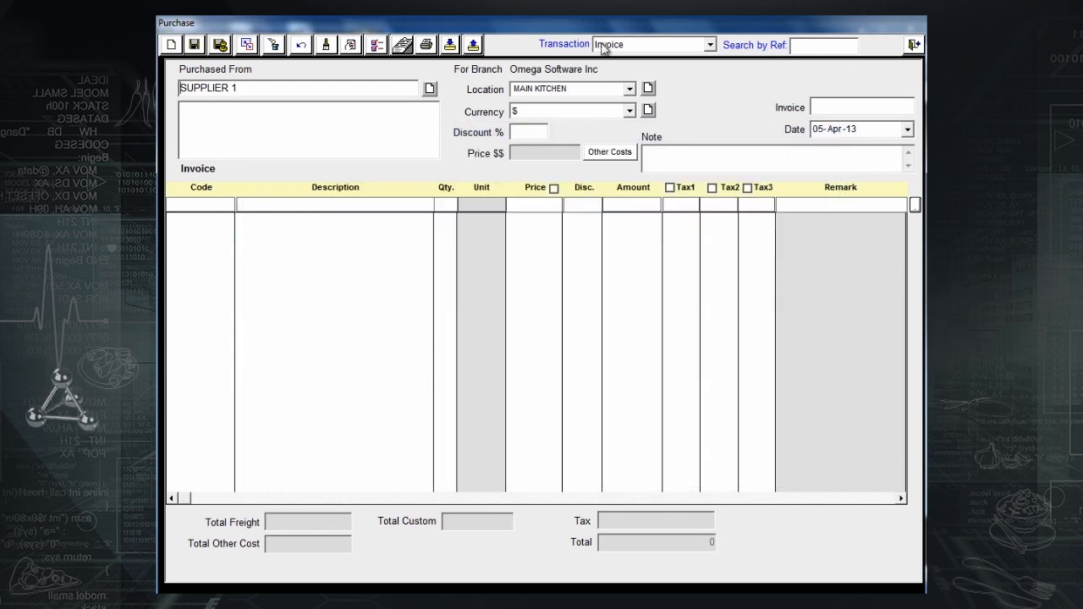
click(377, 46)
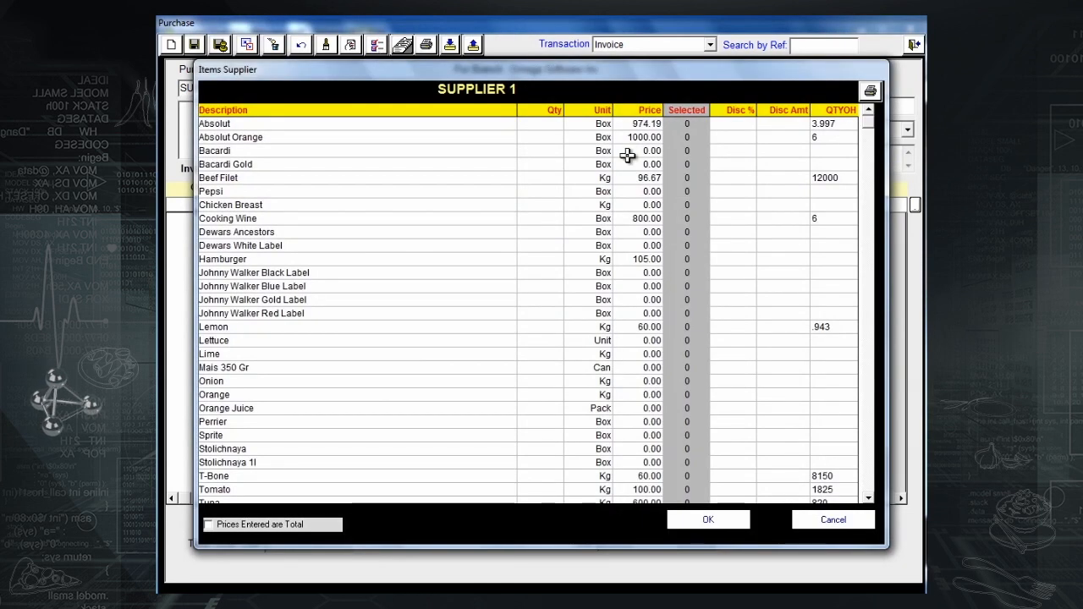
Enter 10 boxes of Pepsi at a price of 100 in the supplier's item list.
scroll(555, 132, down, 5)
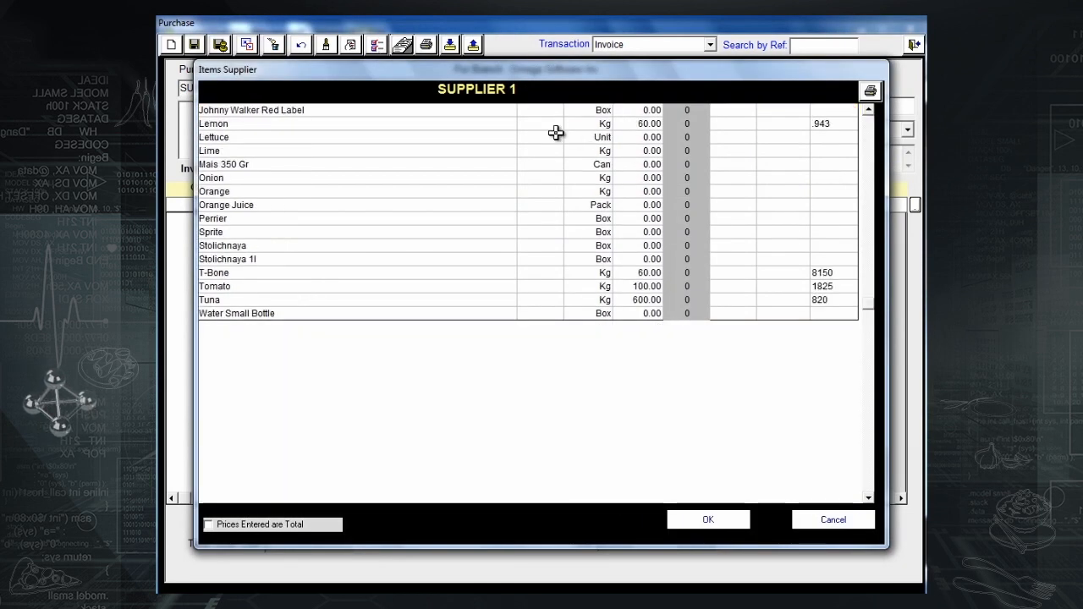
scroll(554, 135, down, 1)
scroll(566, 290, up, 2)
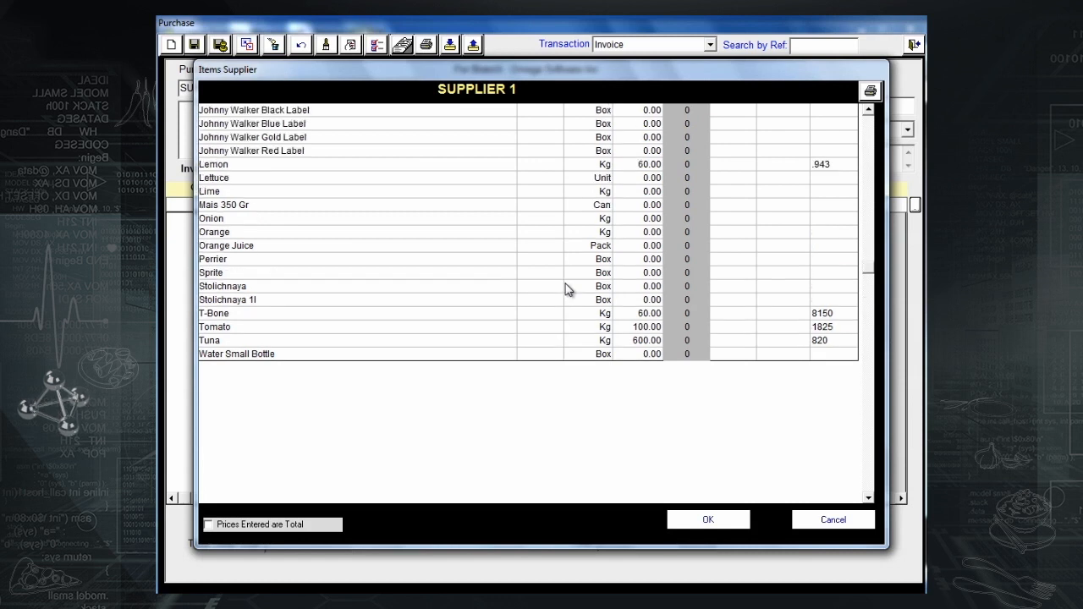
scroll(567, 289, up, 3)
click(548, 140)
click(549, 150)
text(10)
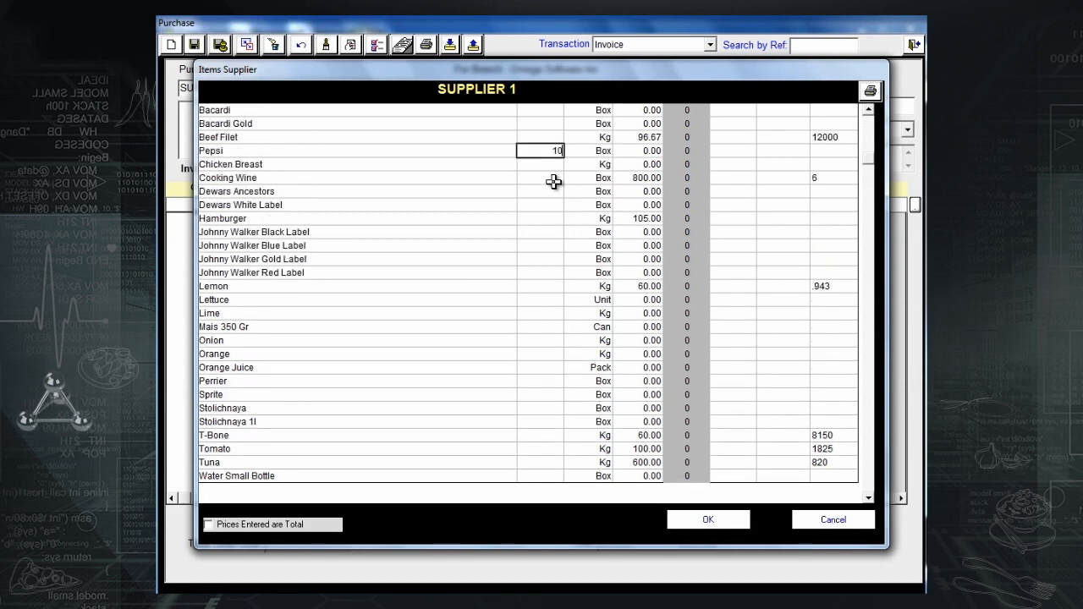
click(652, 151)
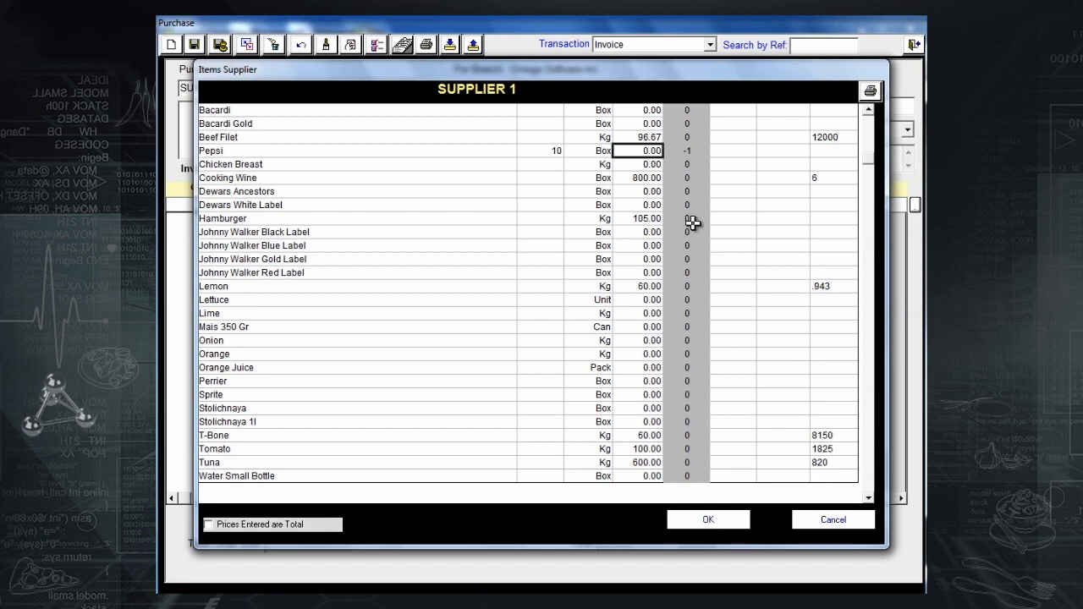
text(100)
Enter 2 kg of Chicken Breast at a price of 50 in the supplier's item list.
click(555, 163)
text(2)
click(642, 164)
text(50)
Enter 5 kg of Lemon at its listed price and add the selected items to the invoice.
click(556, 179)
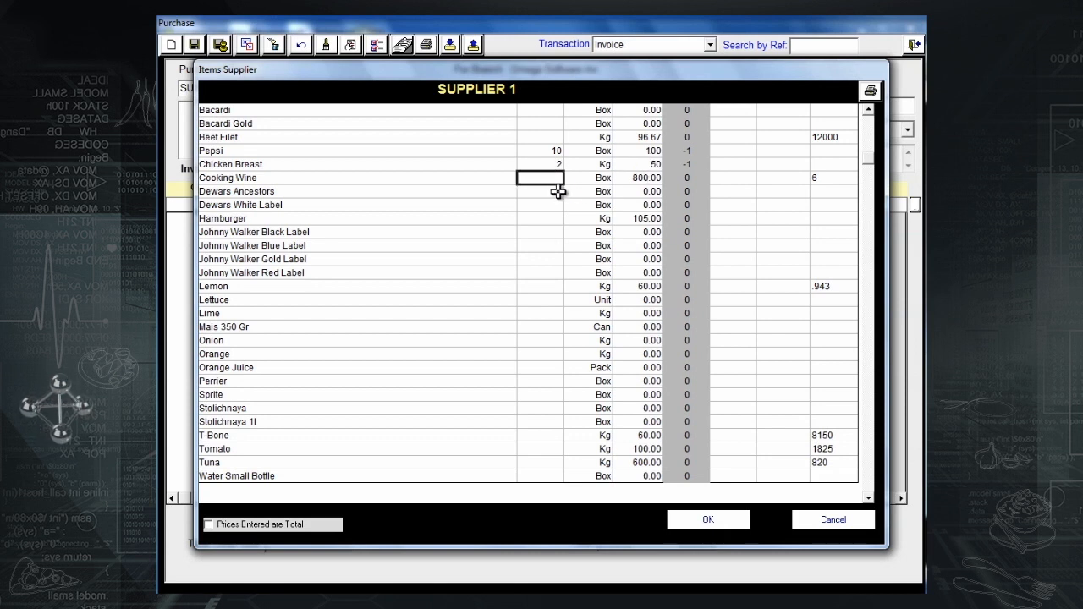
click(534, 286)
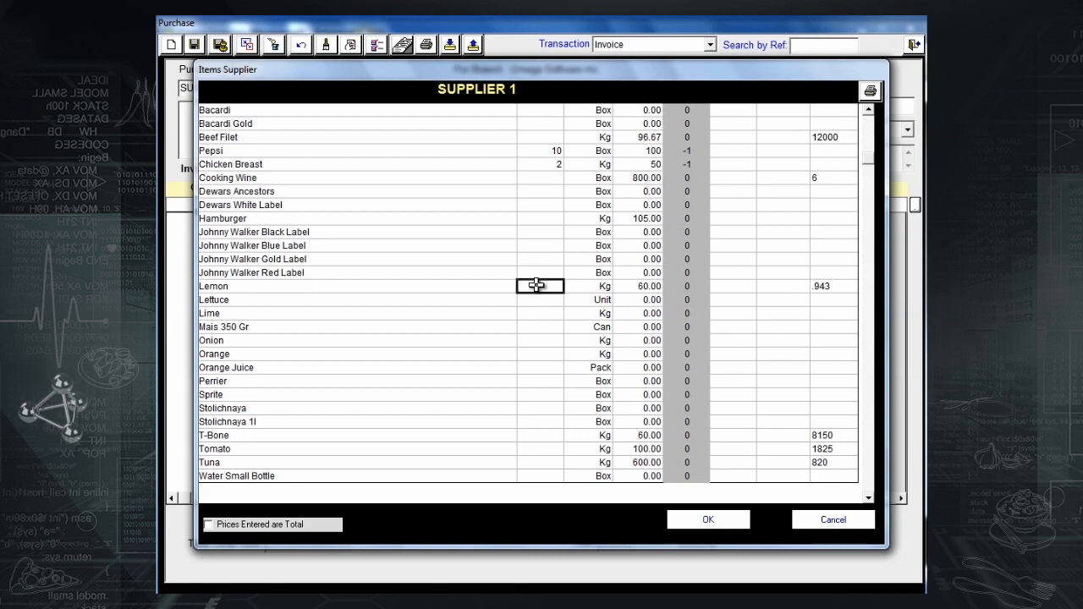
text(5)
click(648, 340)
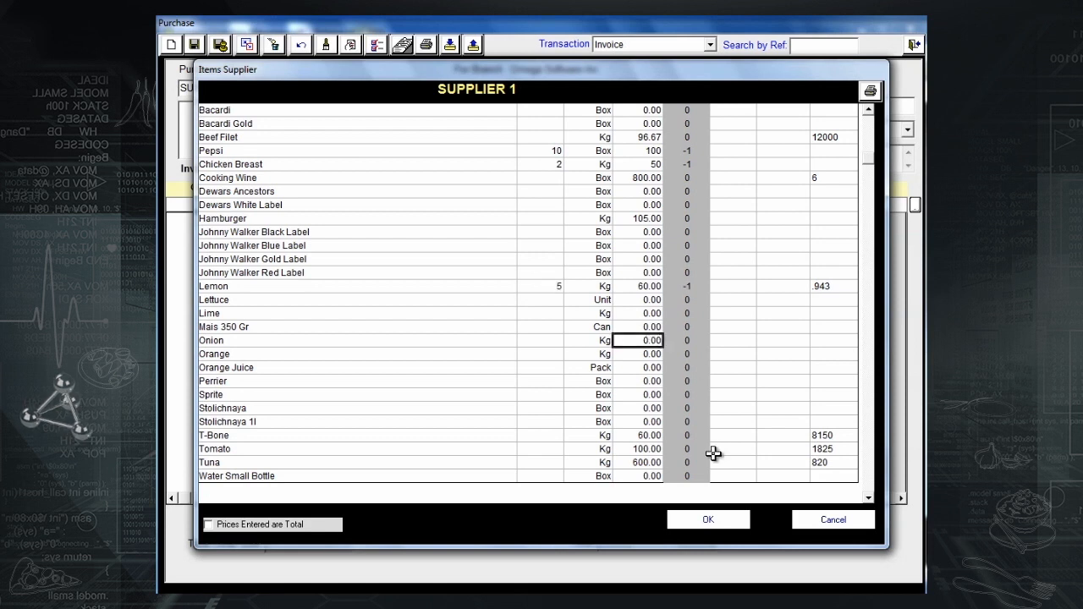
click(732, 522)
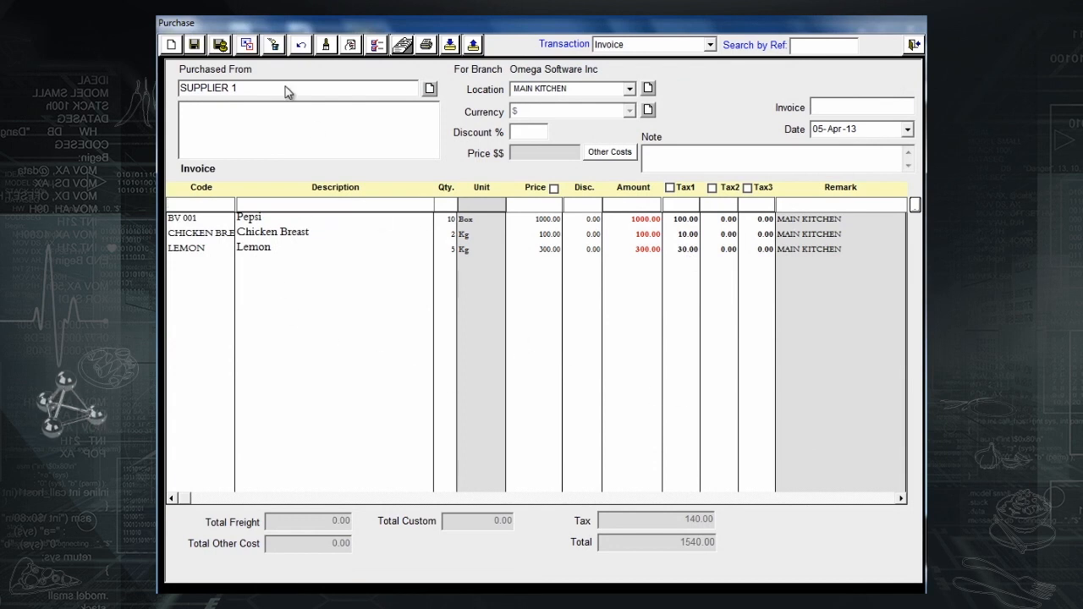
Give the invoice the number 1245 and save it without printing.
click(193, 44)
click(592, 361)
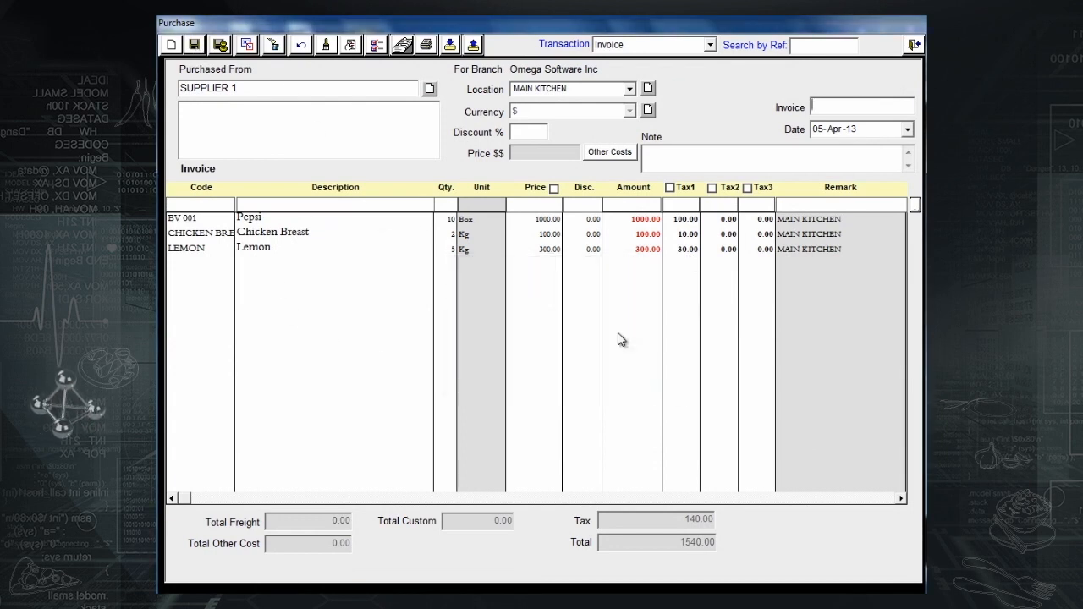
text(1245)
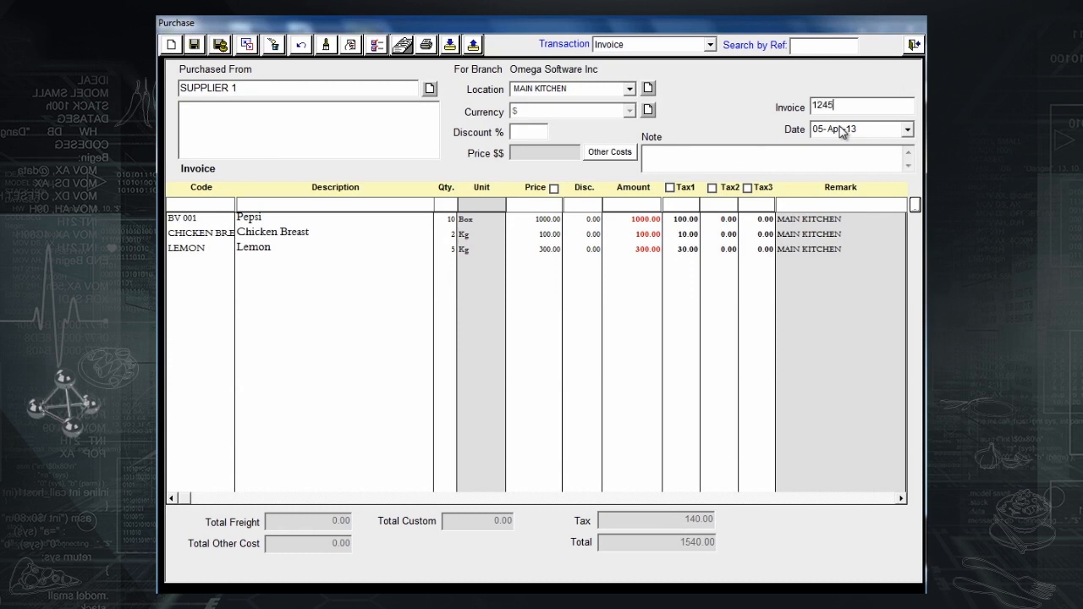
click(194, 45)
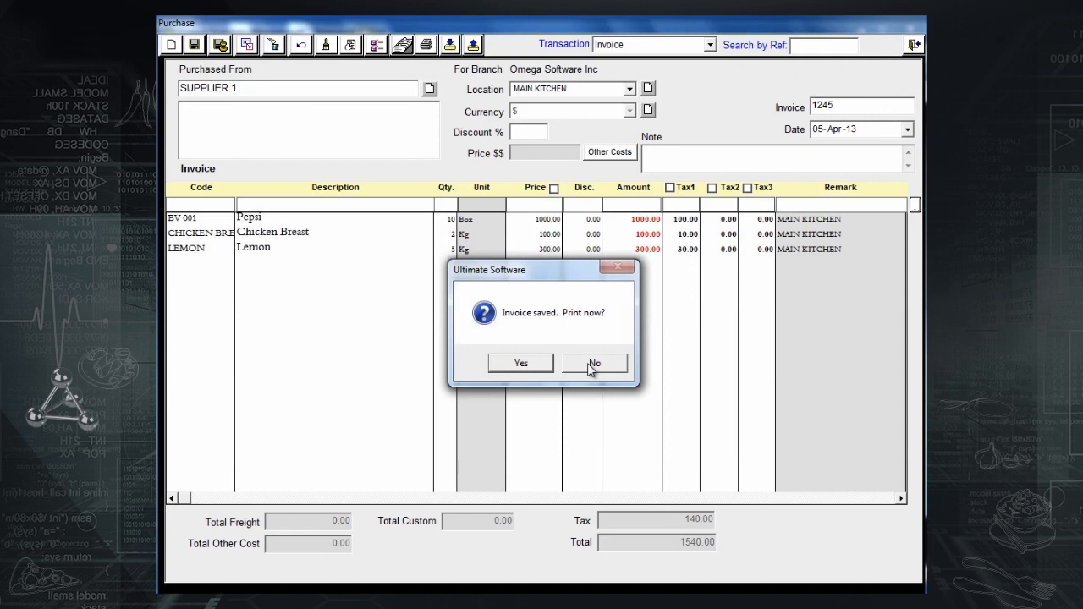
click(593, 364)
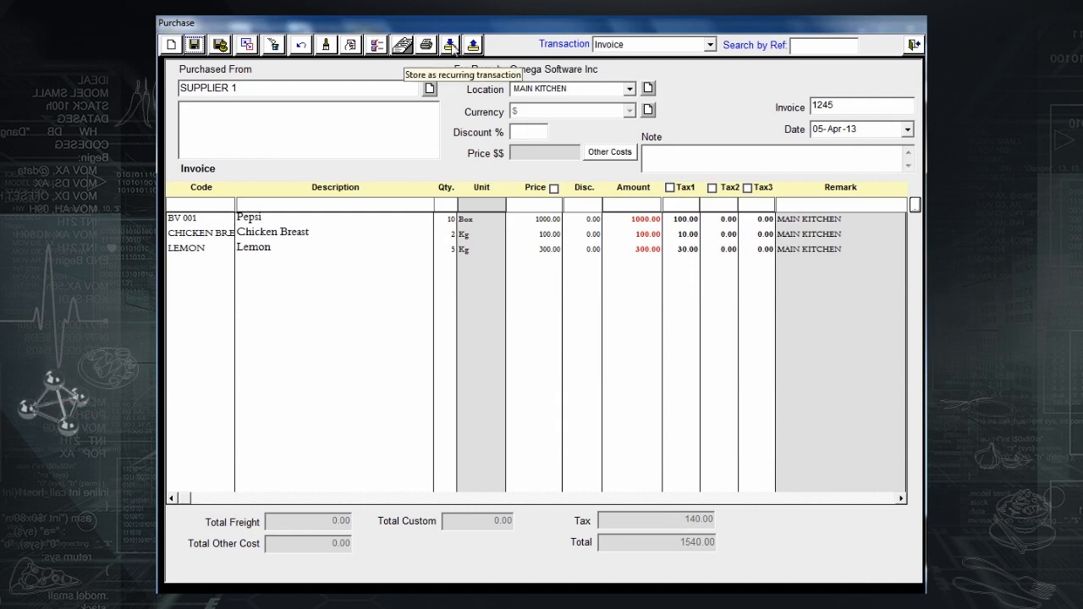
Store the invoice as a recurring transaction named "invoice 1".
click(451, 45)
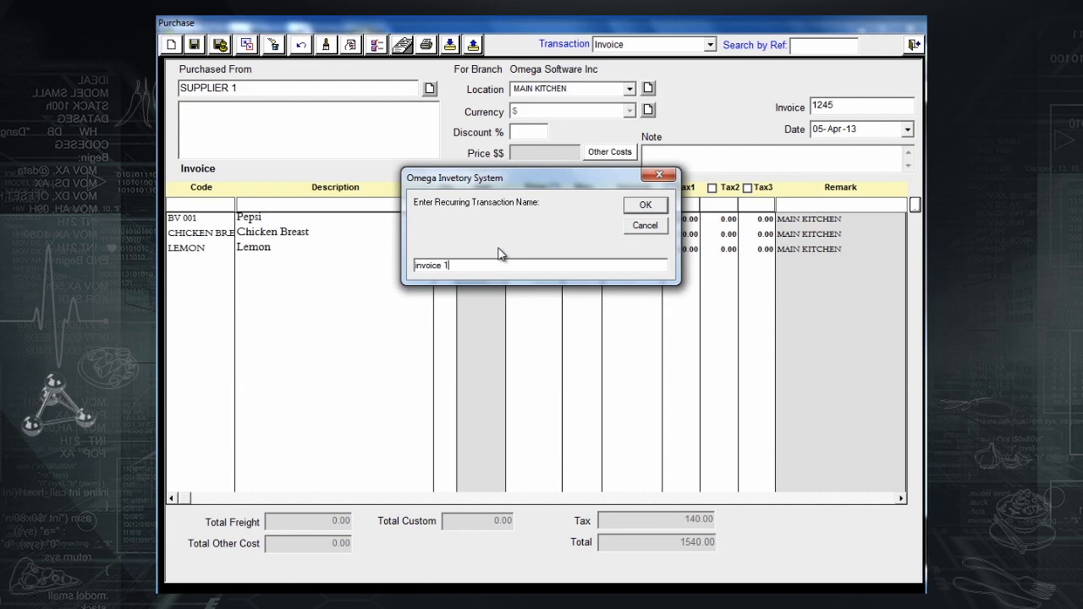
key(Return)
key(Return)
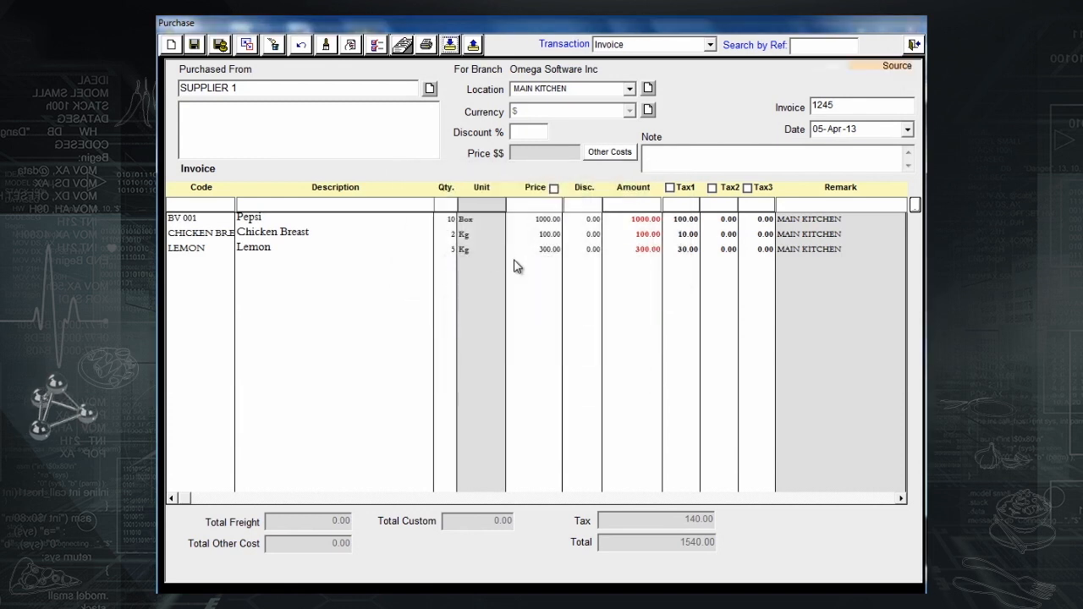
Start a new blank purchase and recall the recurring transaction INVOICE 1 into it.
click(171, 44)
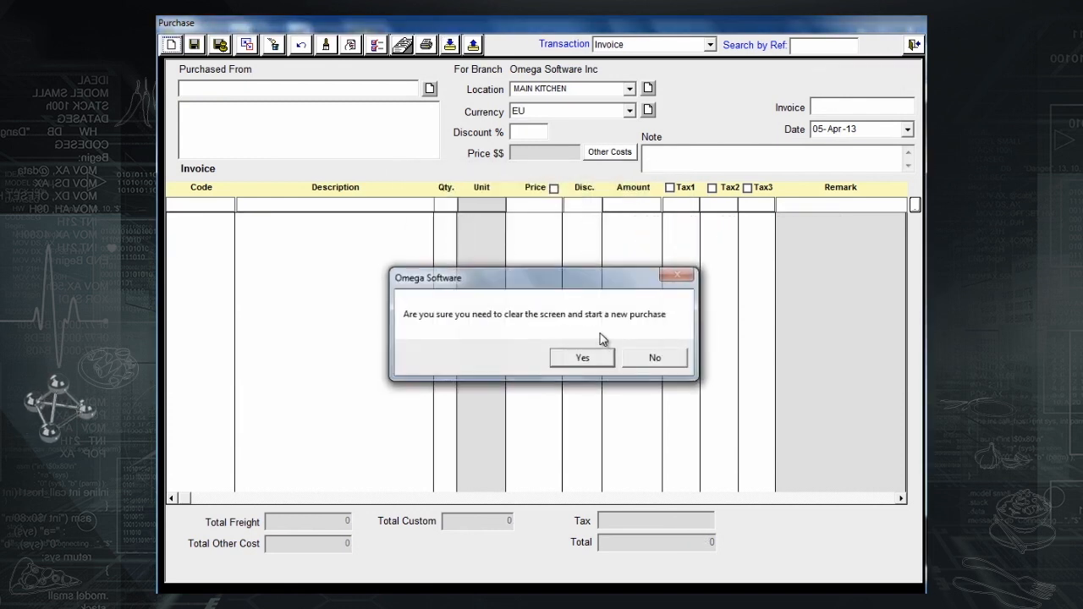
click(597, 355)
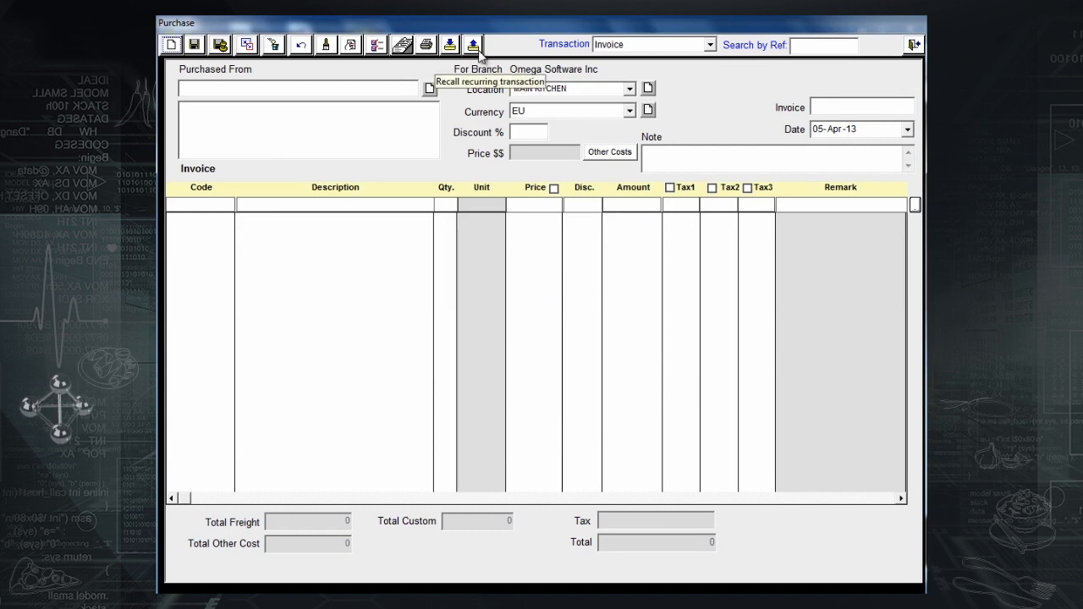
click(475, 48)
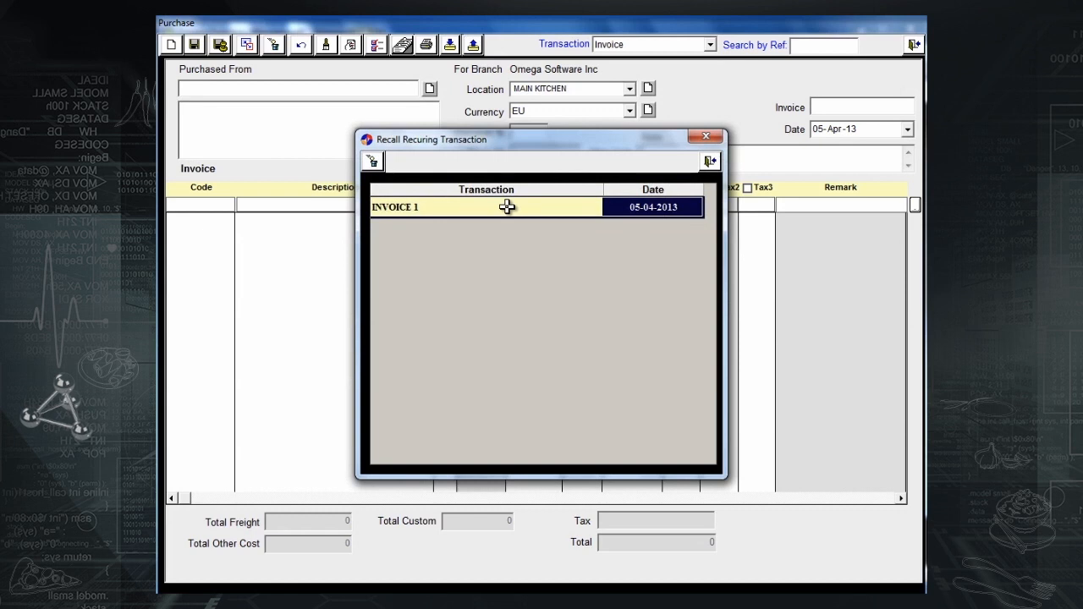
double_click(506, 207)
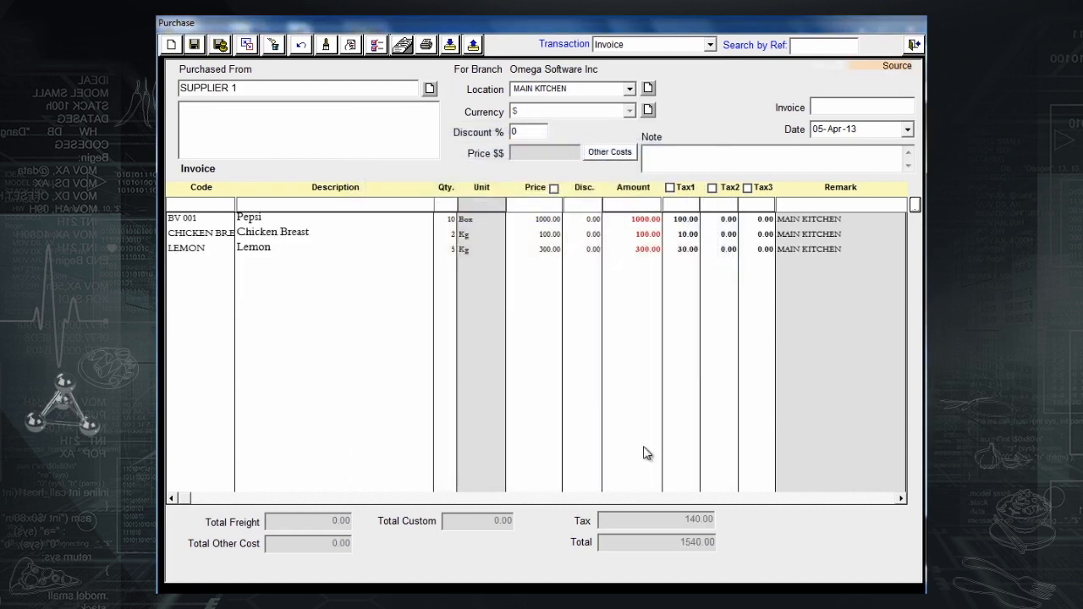
Set the Pepsi line's price to 110 in the recalled invoice.
double_click(537, 219)
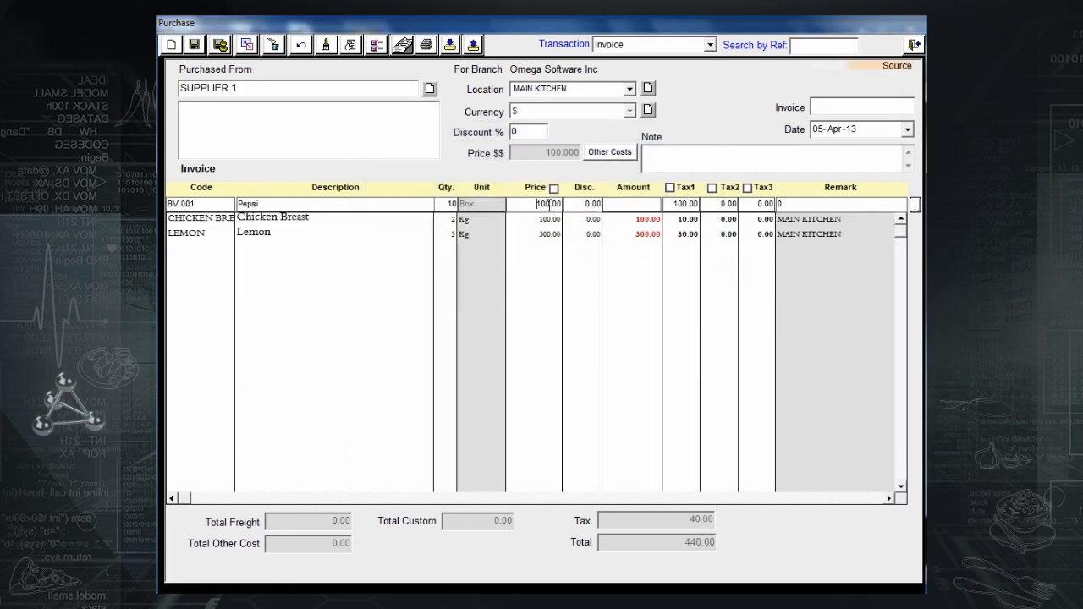
double_click(547, 203)
text(110)
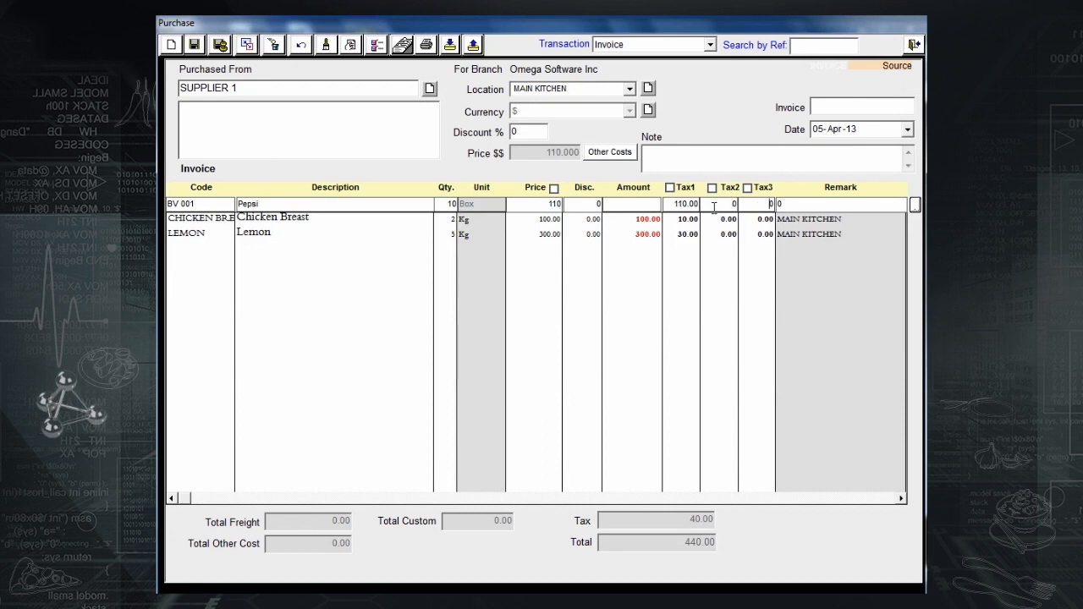
key(Return)
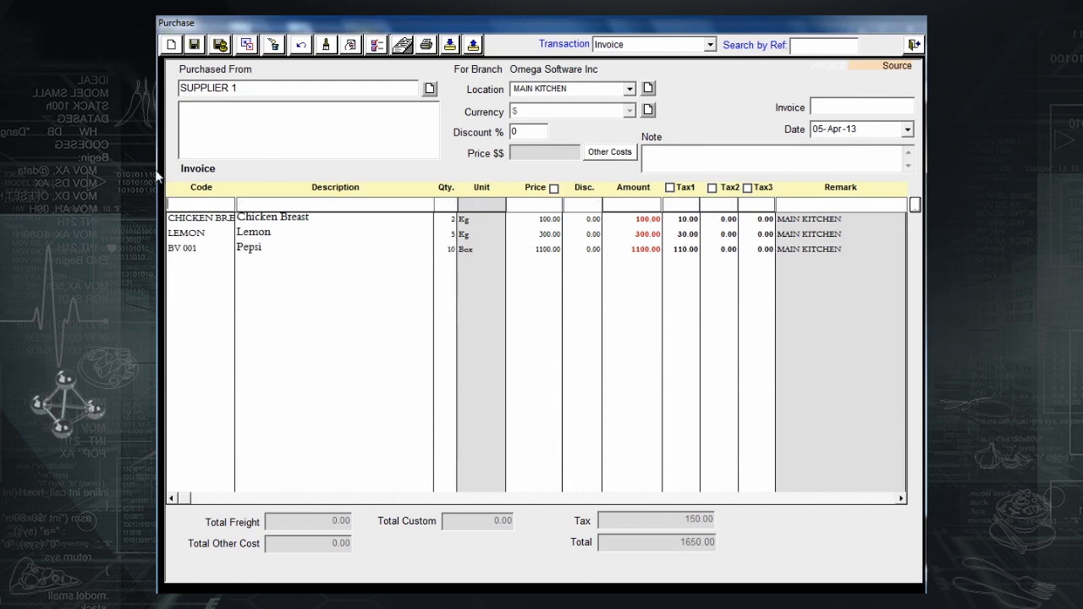
Give the recalled invoice the number 4582 and set its date to 07-Apr-13.
click(193, 44)
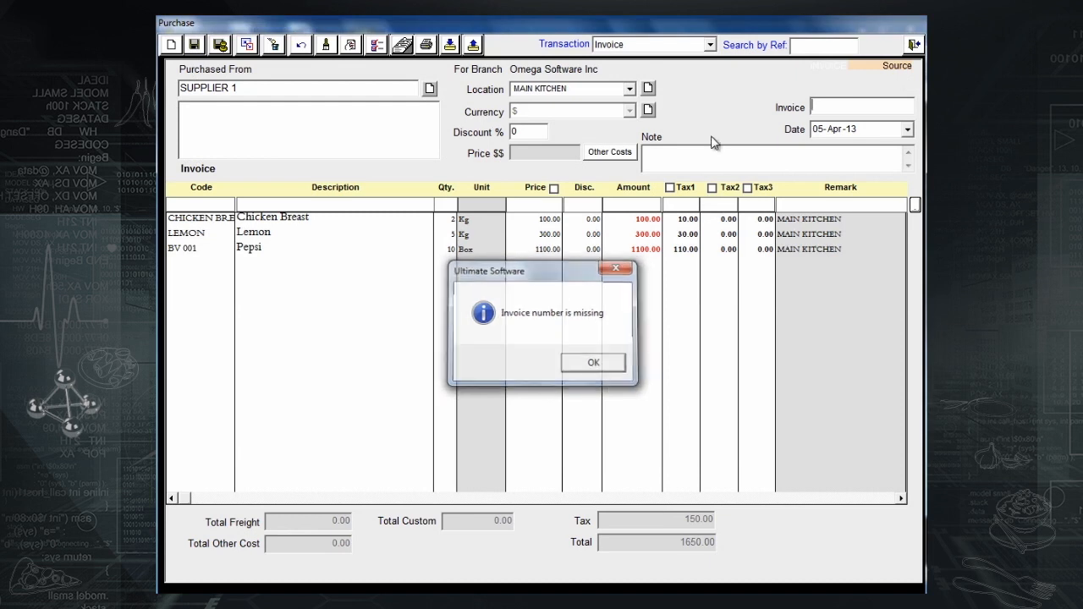
key(Return)
text(4582)
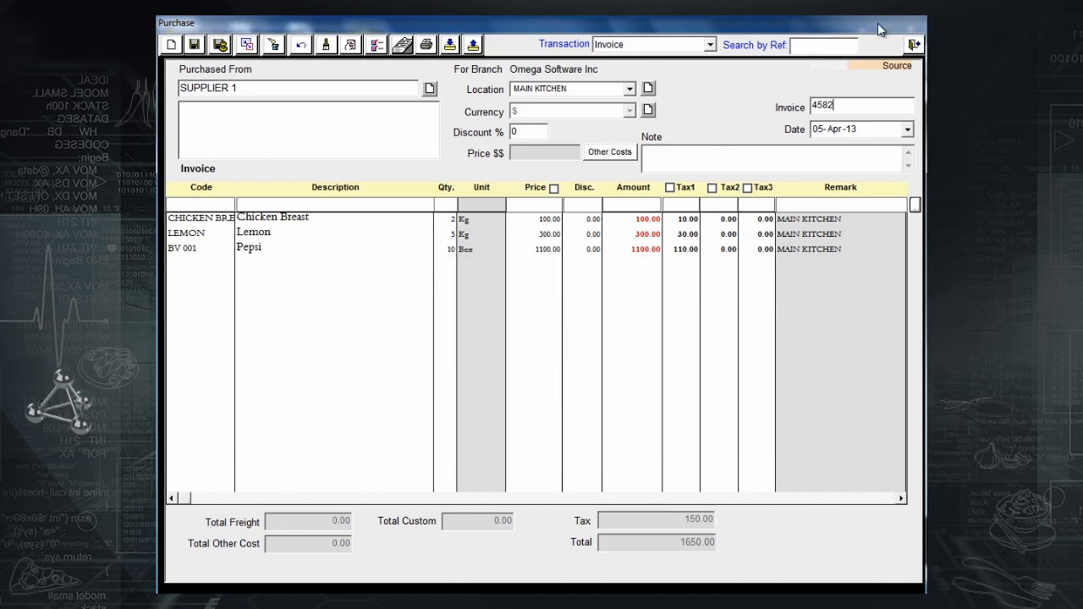
click(816, 131)
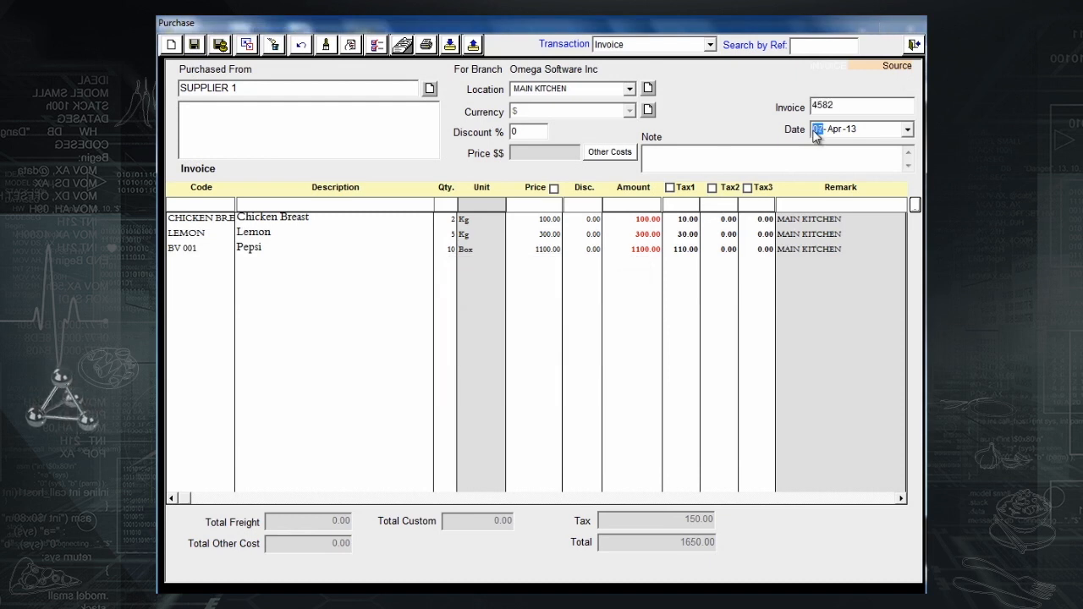
Save the recalled invoice without printing it.
click(194, 44)
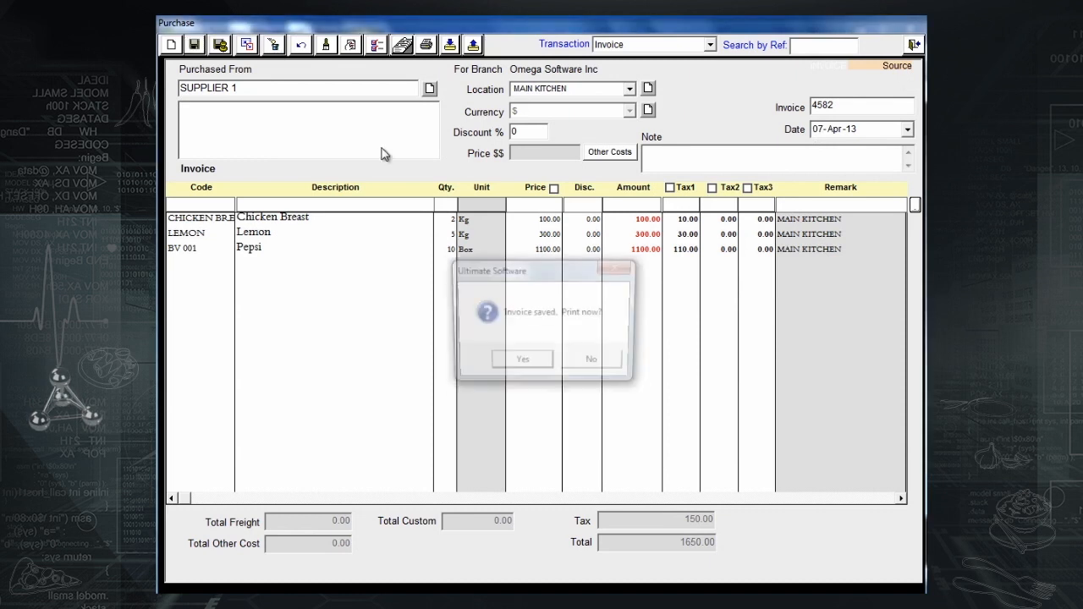
click(594, 363)
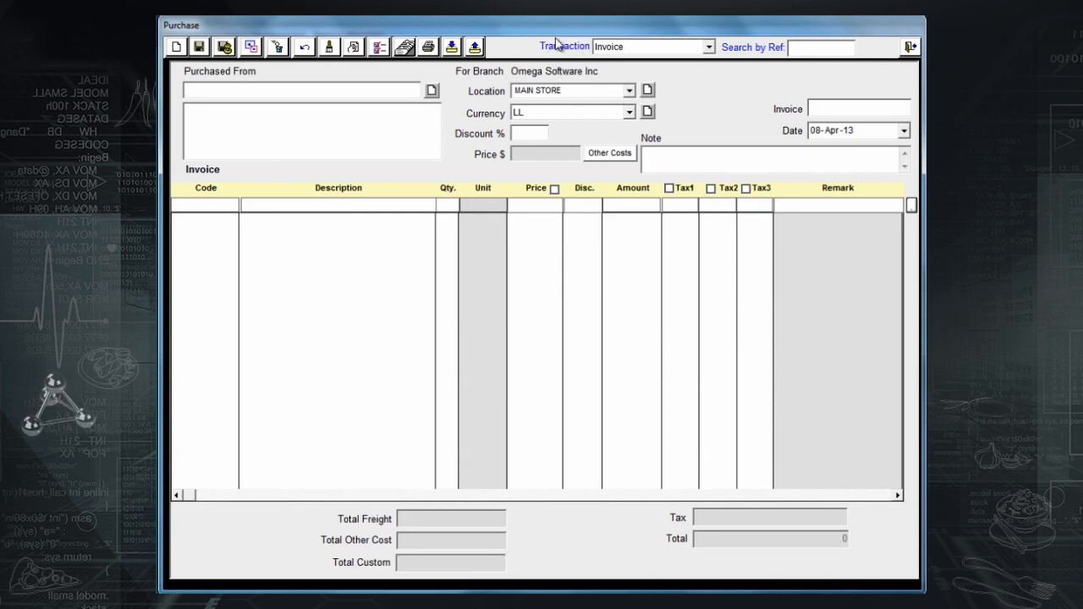
Begin a purchase order for SUPPLIER 1 and set its date to 07-Apr-13.
click(696, 49)
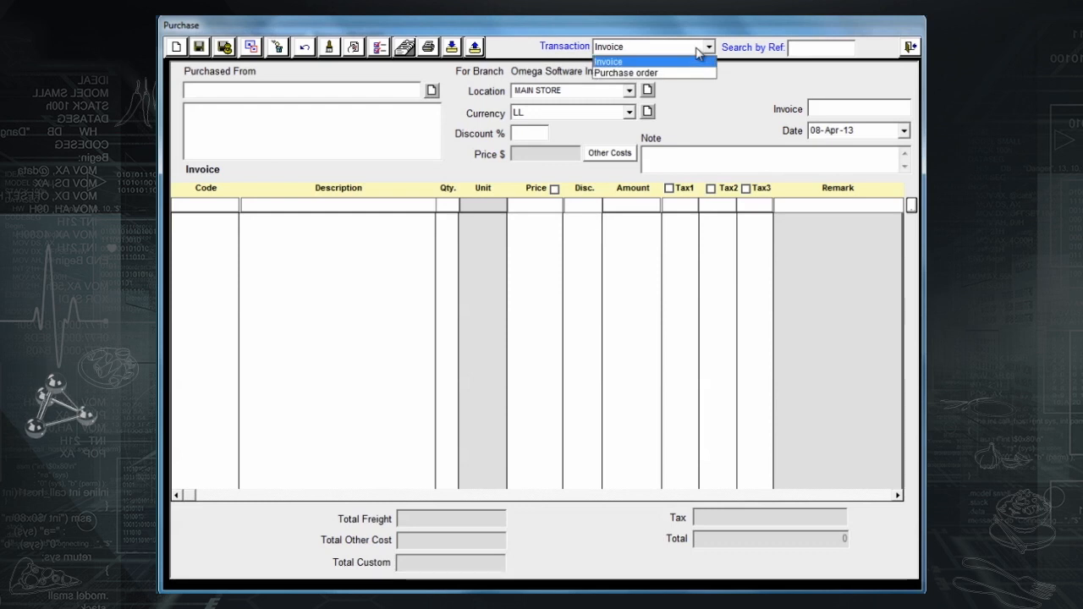
click(641, 72)
click(357, 95)
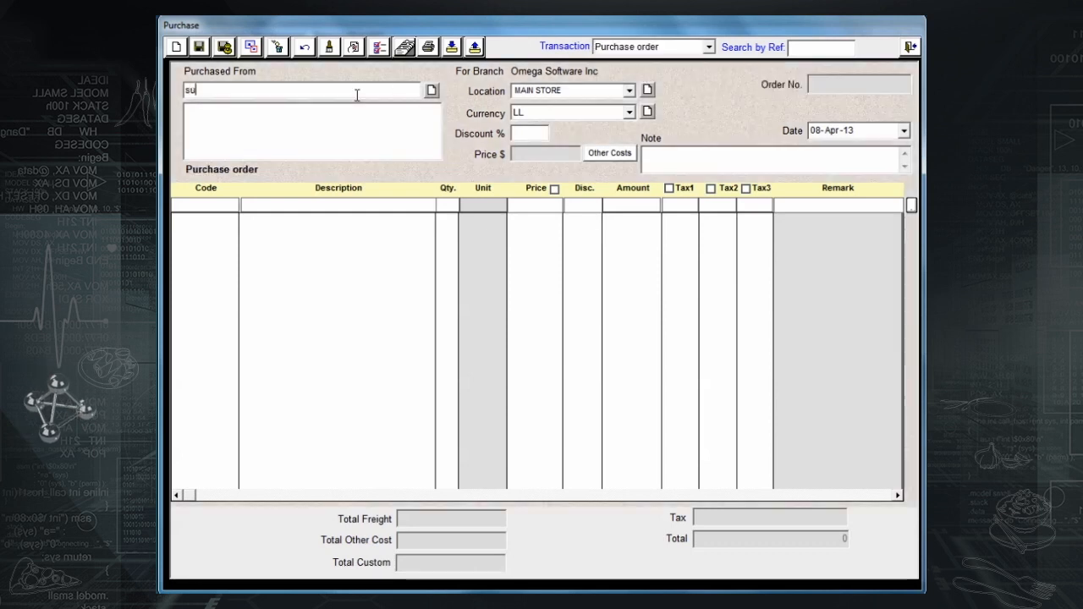
text(supp)
key(Return)
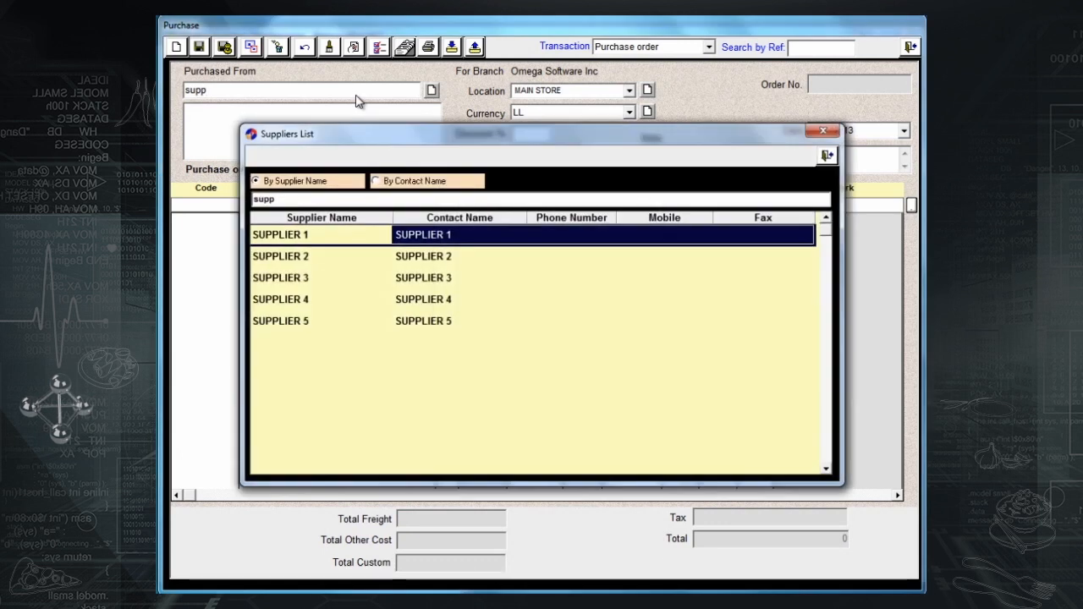
key(Return)
click(814, 130)
key(Down)
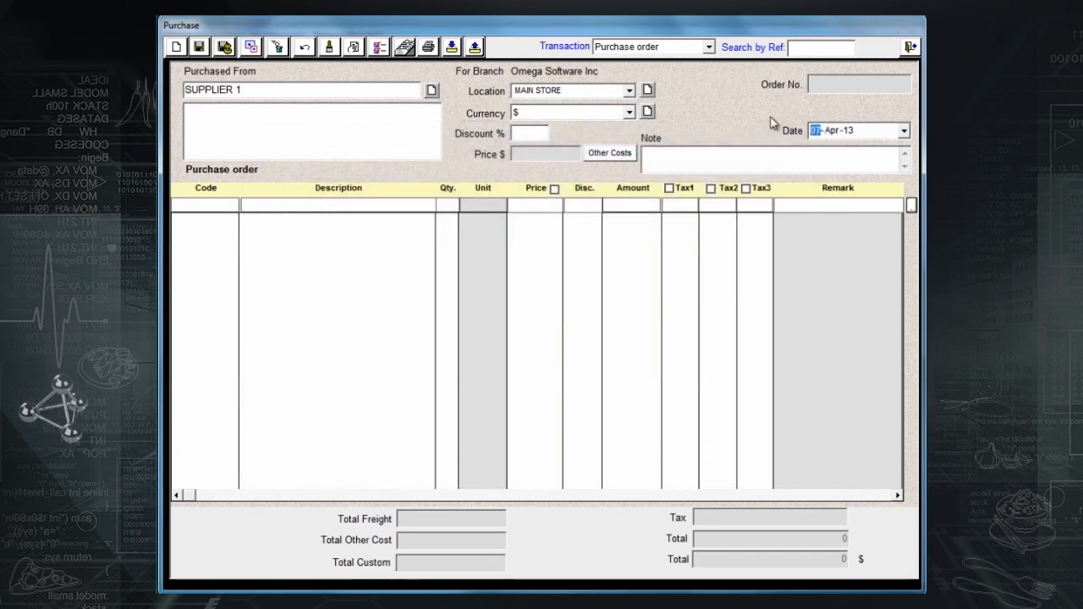
Add a Pepsi line to the purchase order with a quantity of 10 boxes at a price of 100.
click(303, 205)
text(pep)
key(Return)
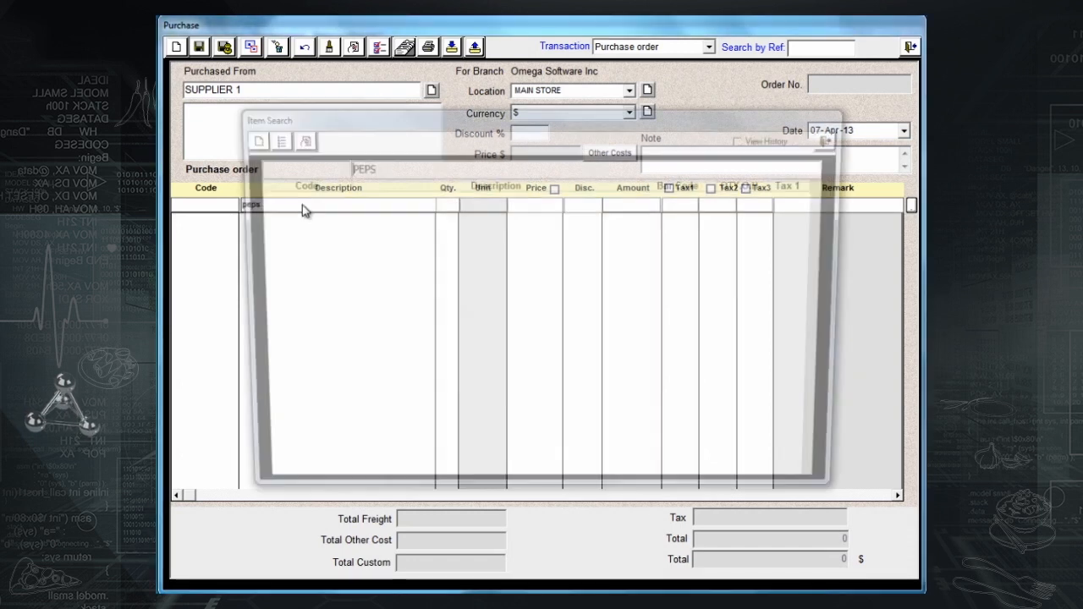
key(Return)
key(Return)
text(100)
key(Return)
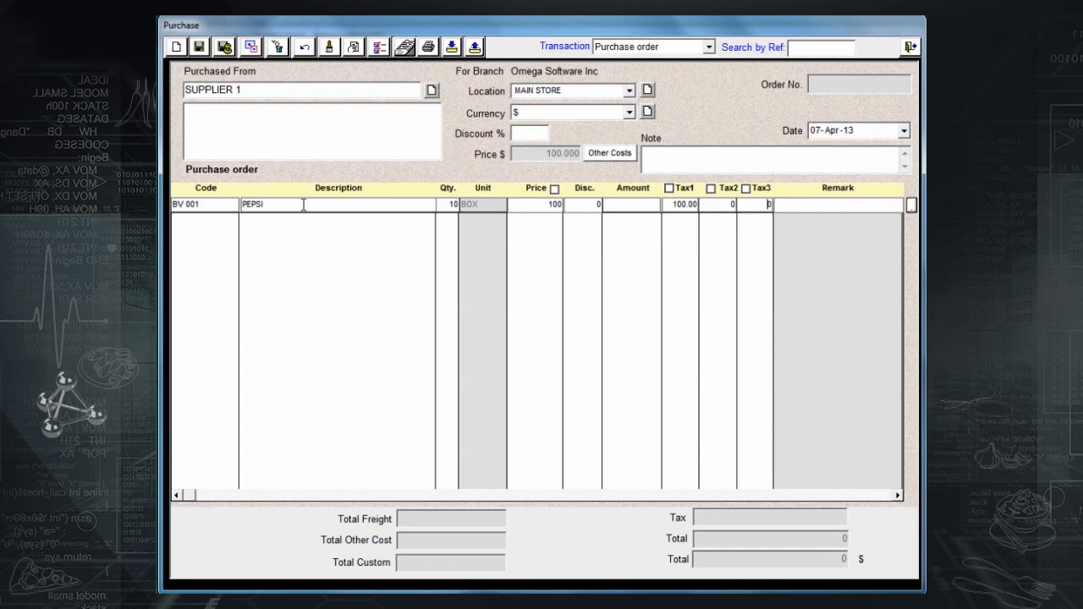
key(Return)
key(Return)
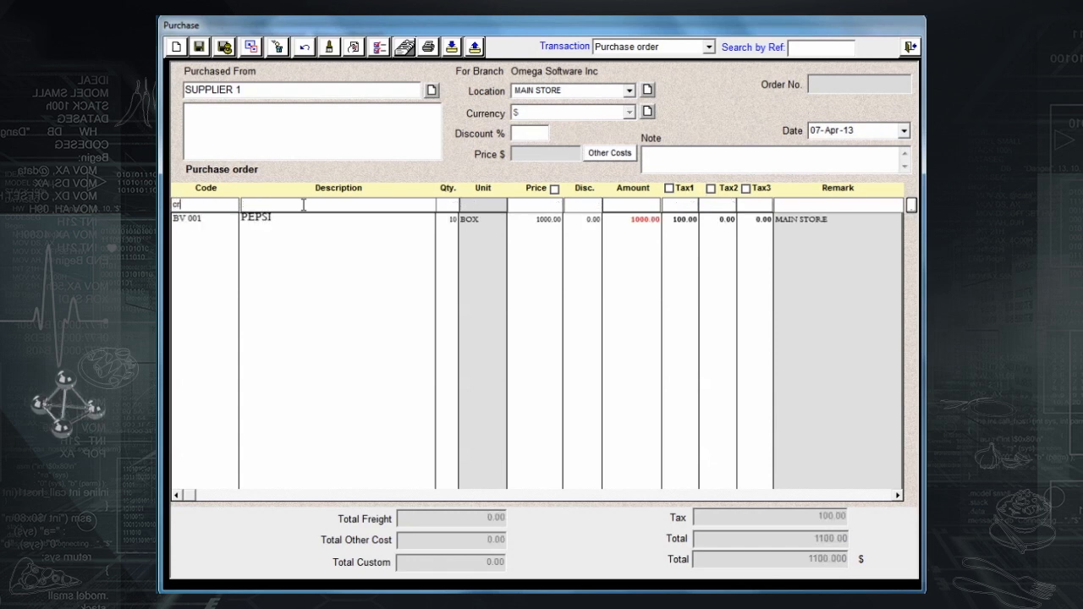
Add a Crush line to the purchase order with a quantity of 10 boxes, keeping the default price.
key(Return)
key(Return)
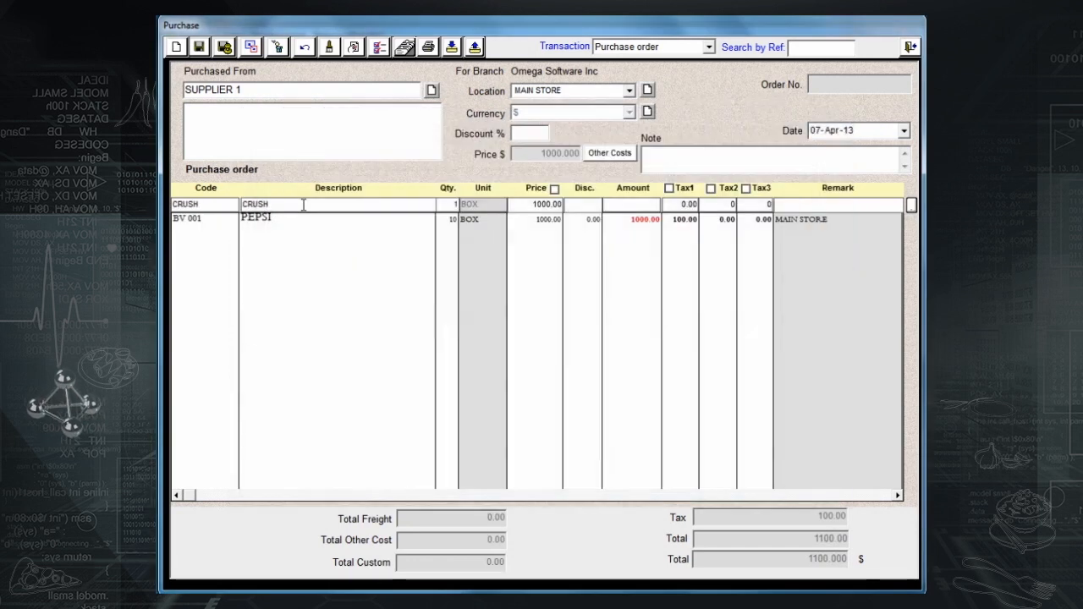
key(Return)
key(Return)
key(Return)
key(Return)
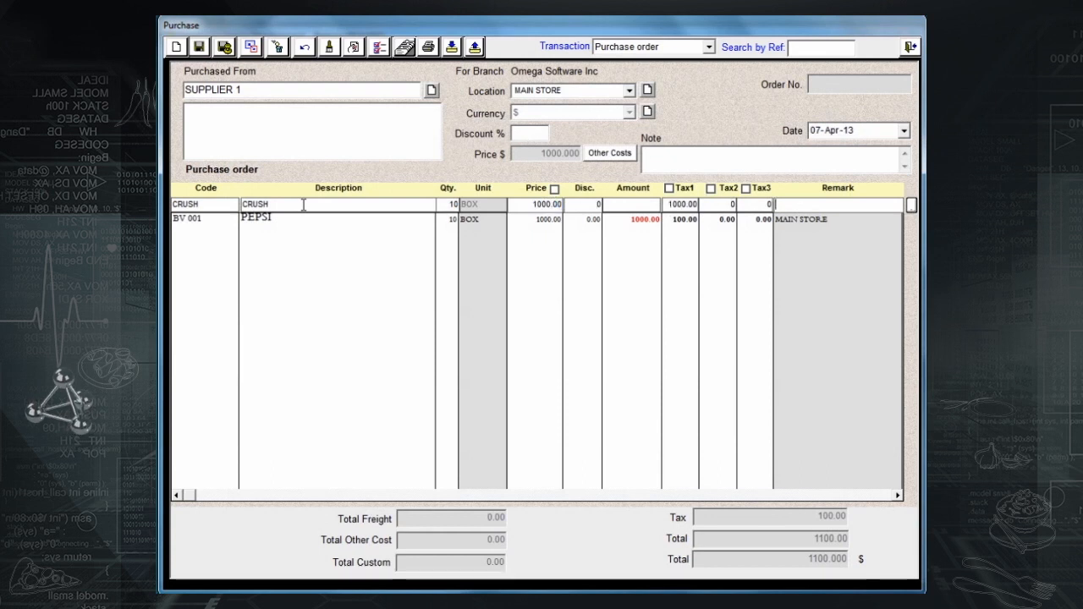
key(Return)
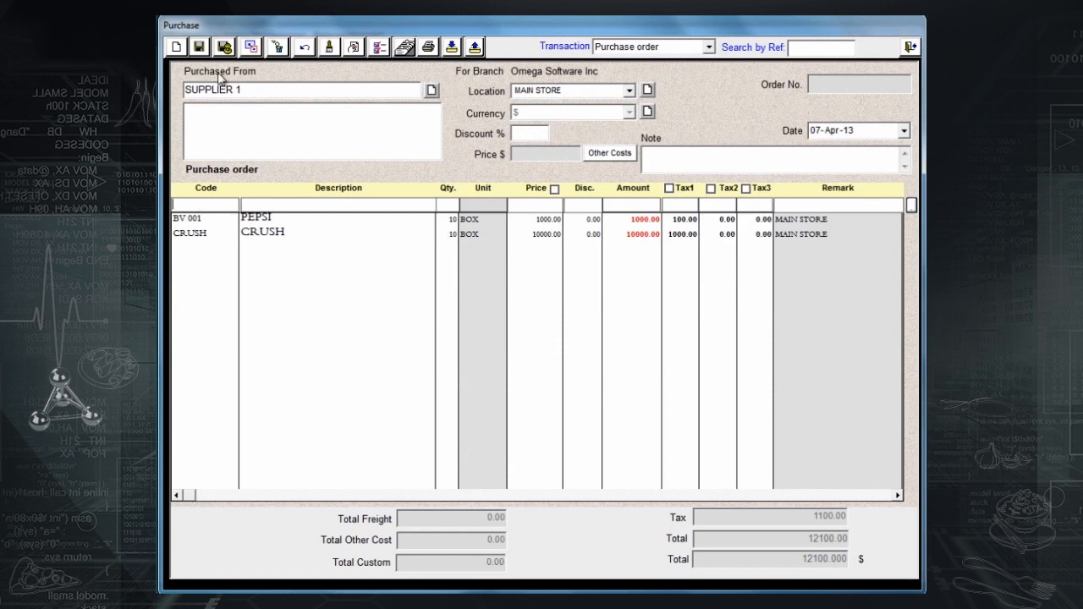
Save the purchase order, preview its printout and close the preview.
click(198, 48)
click(538, 347)
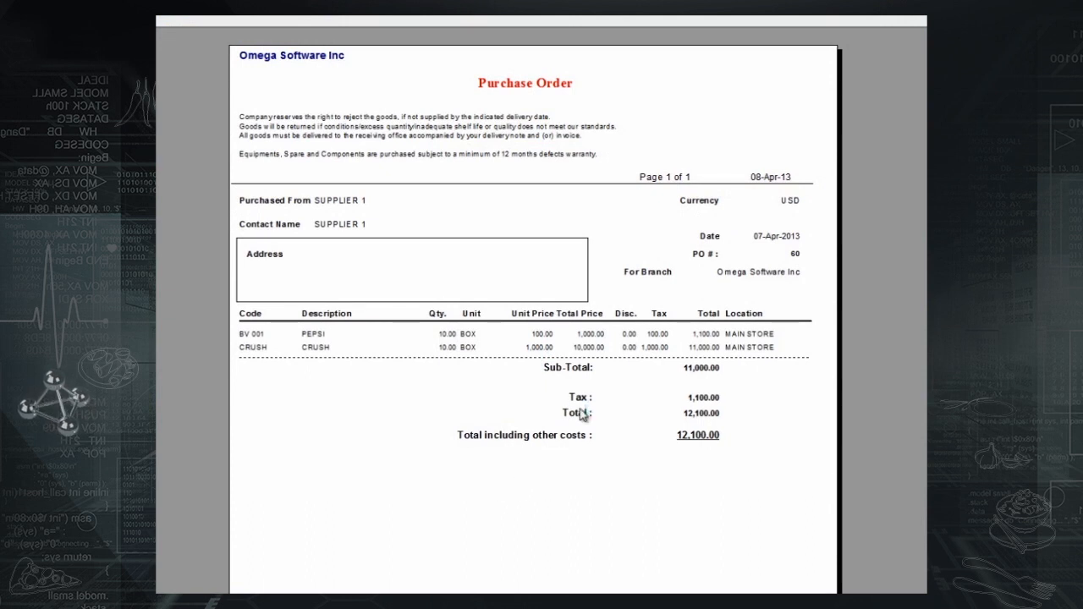
click(917, 17)
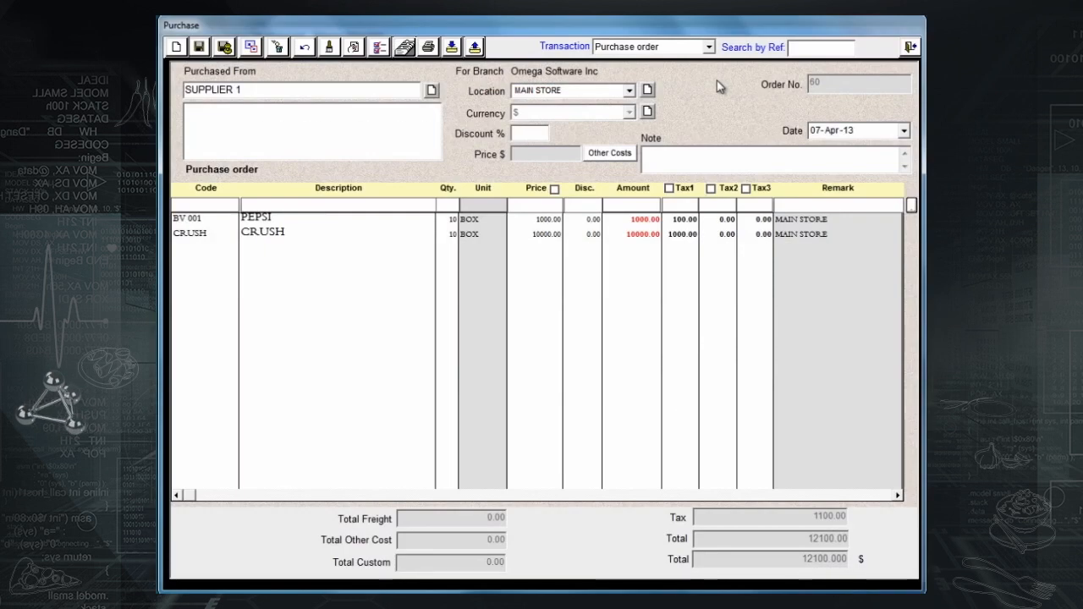
Check the list of saved purchase orders, and exit and reopen the purchase form.
click(251, 47)
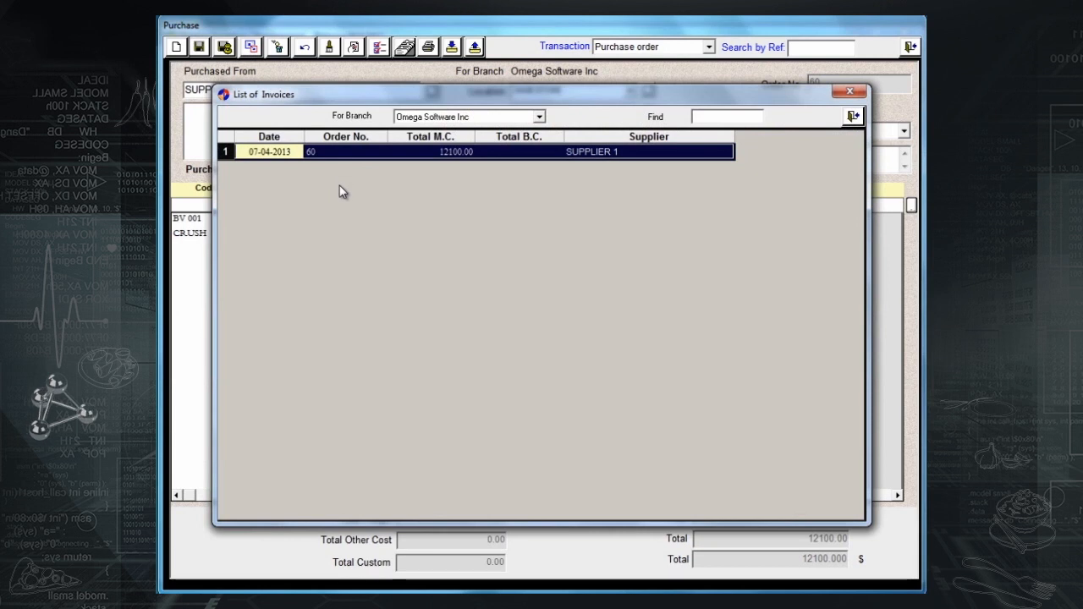
click(851, 117)
click(910, 47)
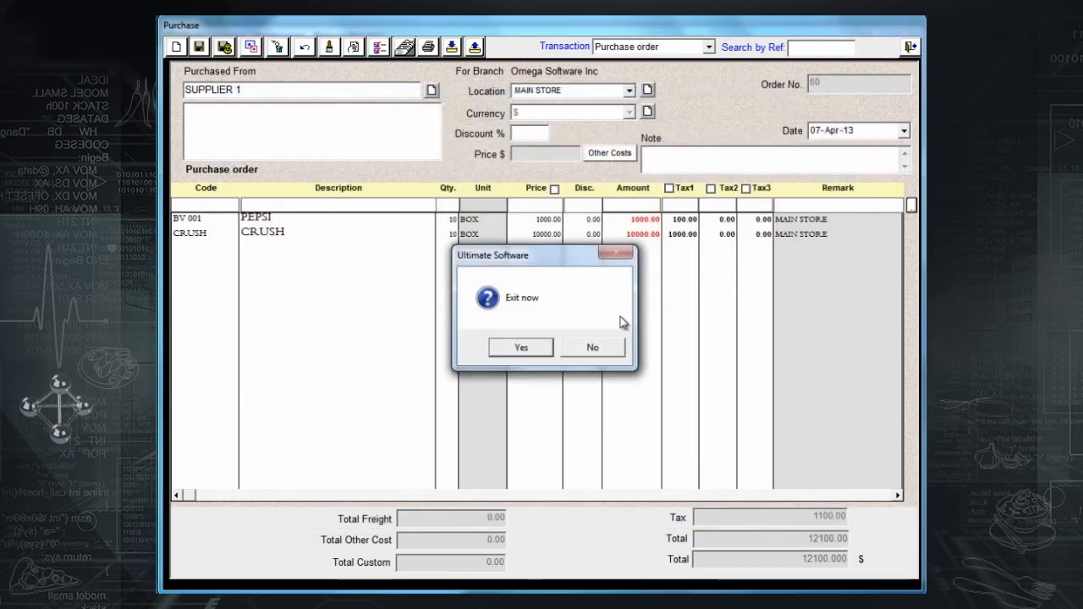
click(526, 356)
click(466, 292)
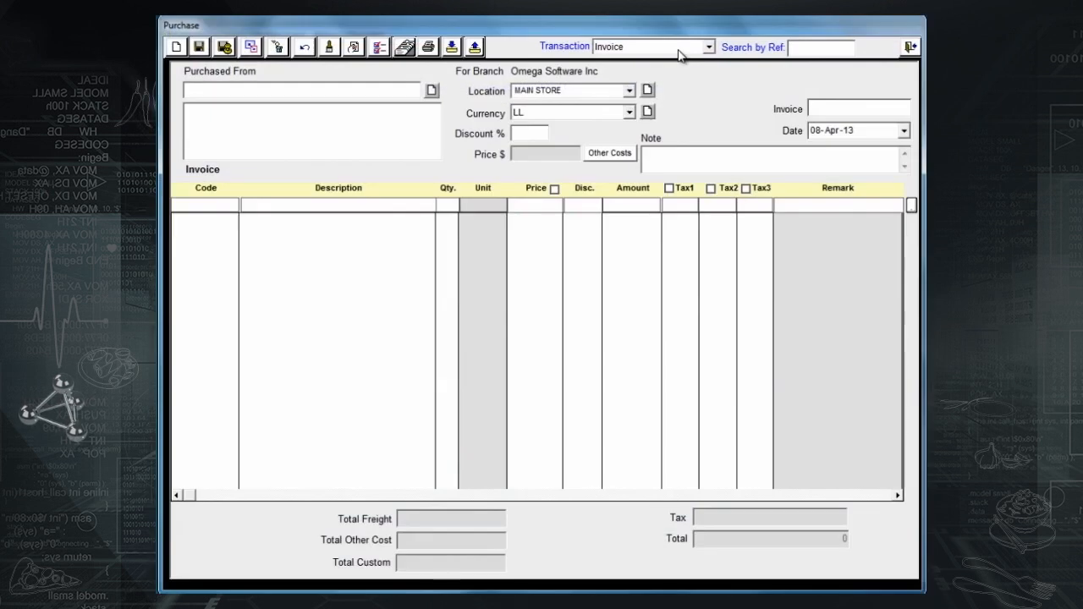
Switch the blank purchase to a purchase order and load SUPPLIER 1's saved order dated 07-04-2013.
click(707, 47)
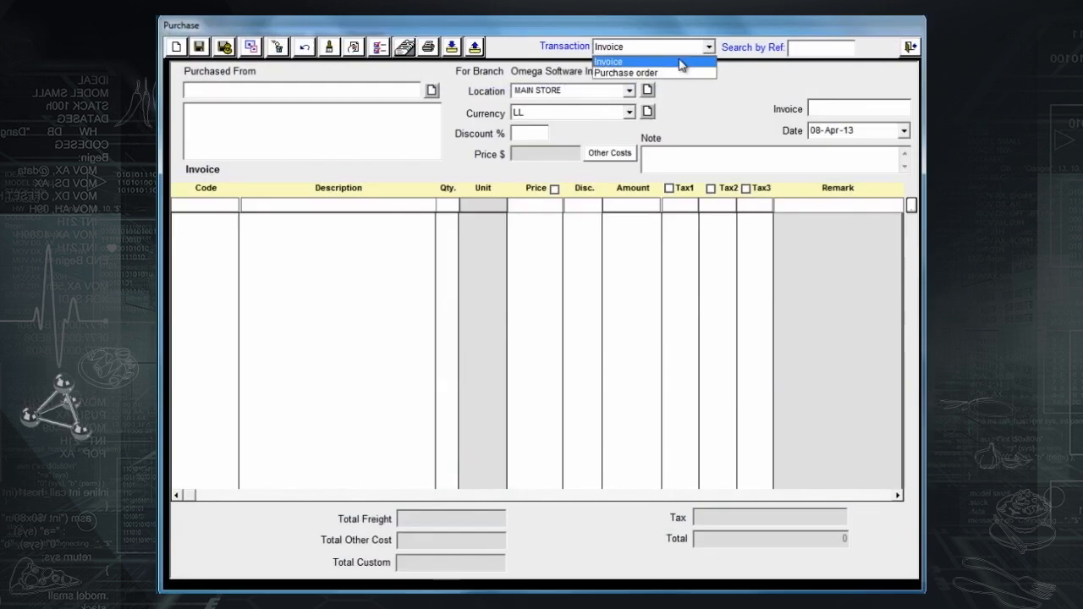
click(660, 75)
click(277, 93)
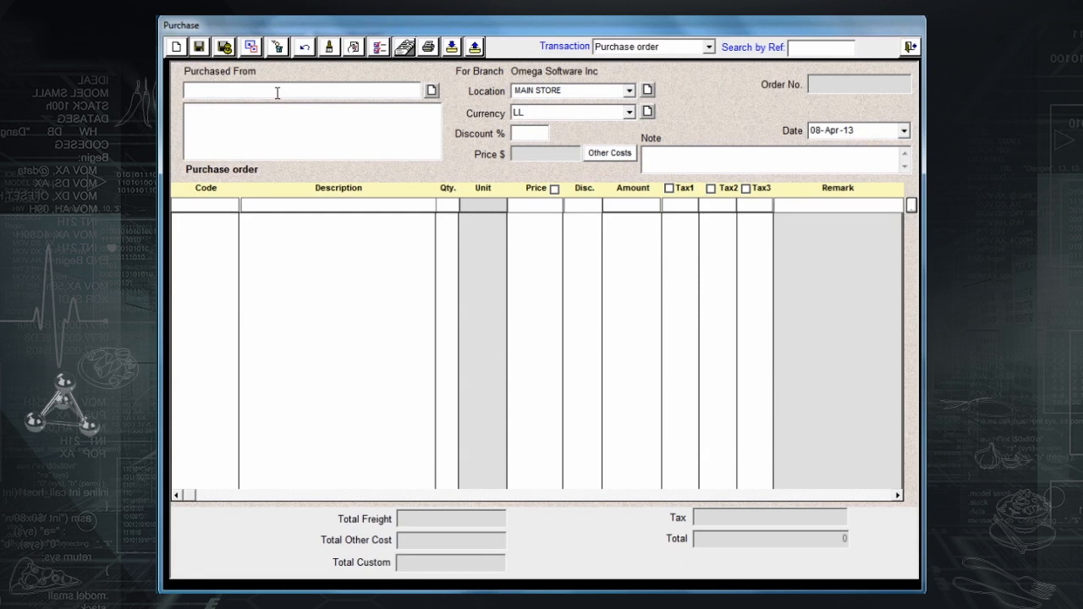
text(su)
key(Return)
key(Return)
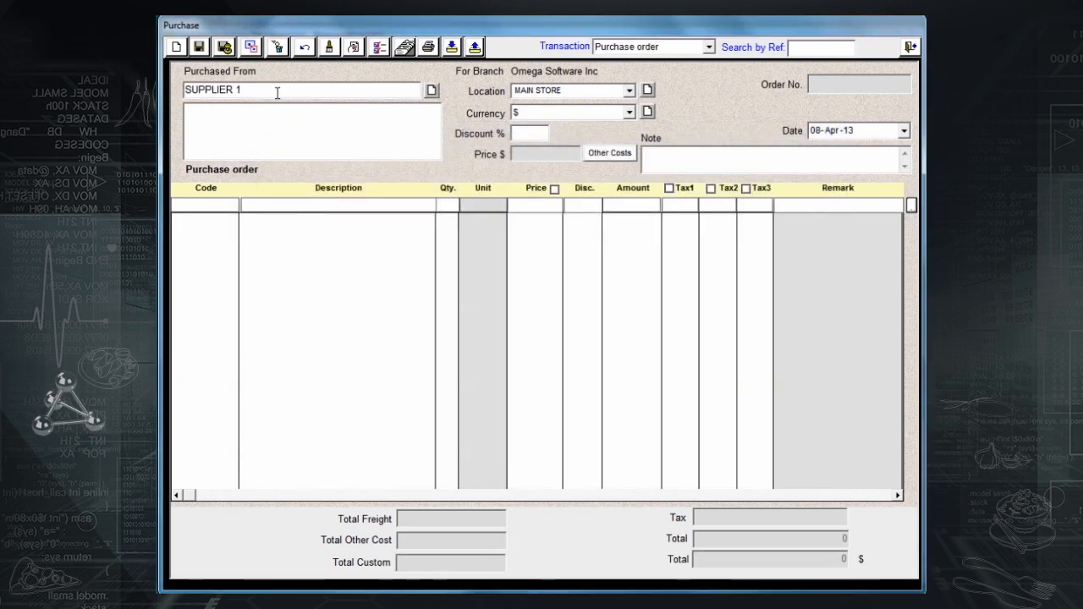
click(250, 46)
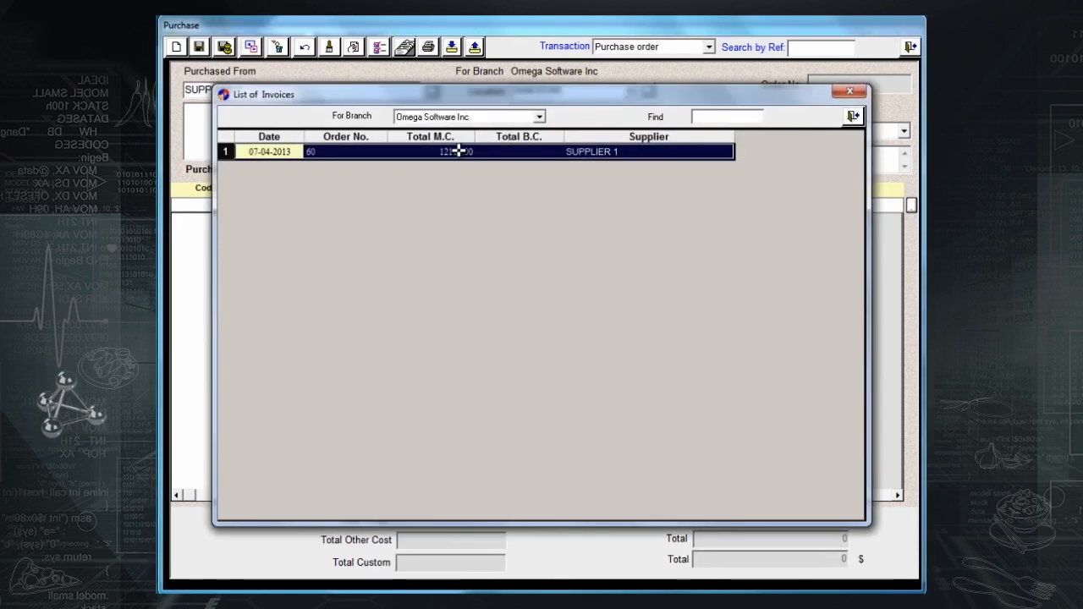
click(458, 150)
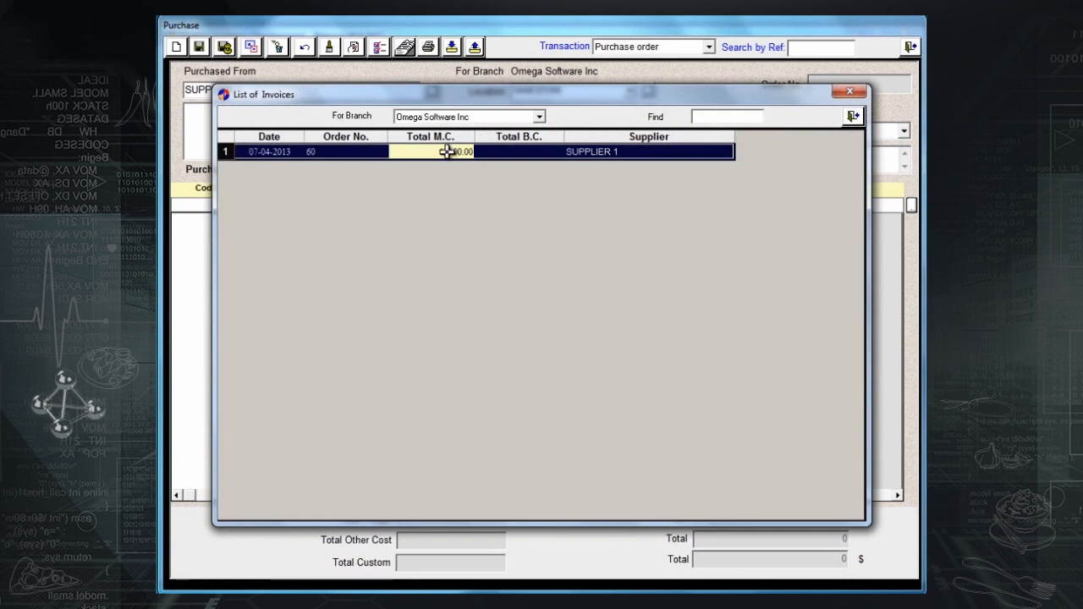
double_click(446, 152)
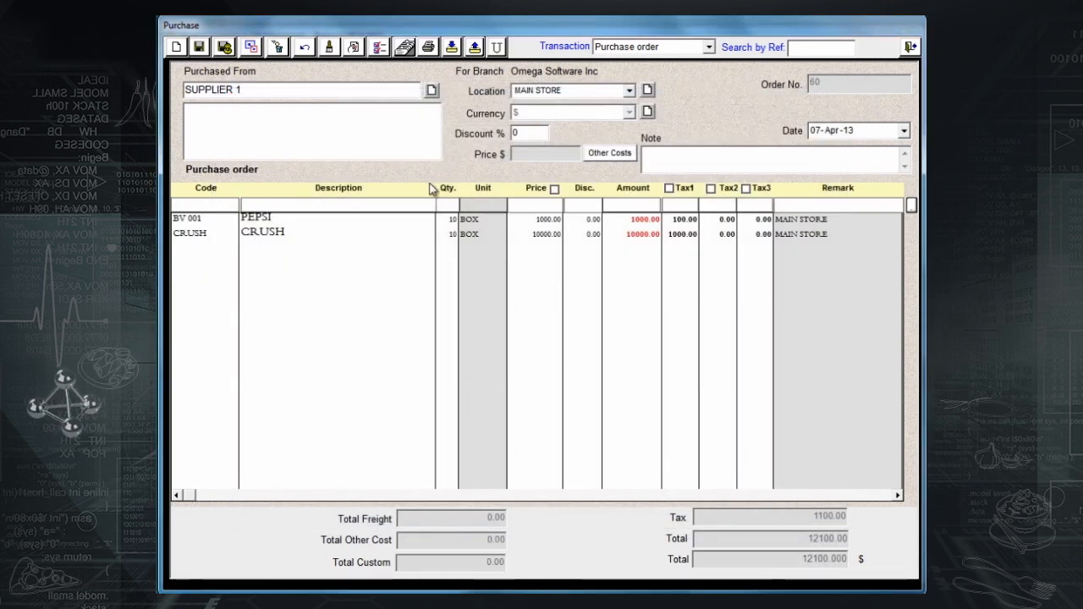
Convert the loaded purchase order to an invoice with number 125453 and date 08-Apr-13.
click(709, 48)
click(645, 66)
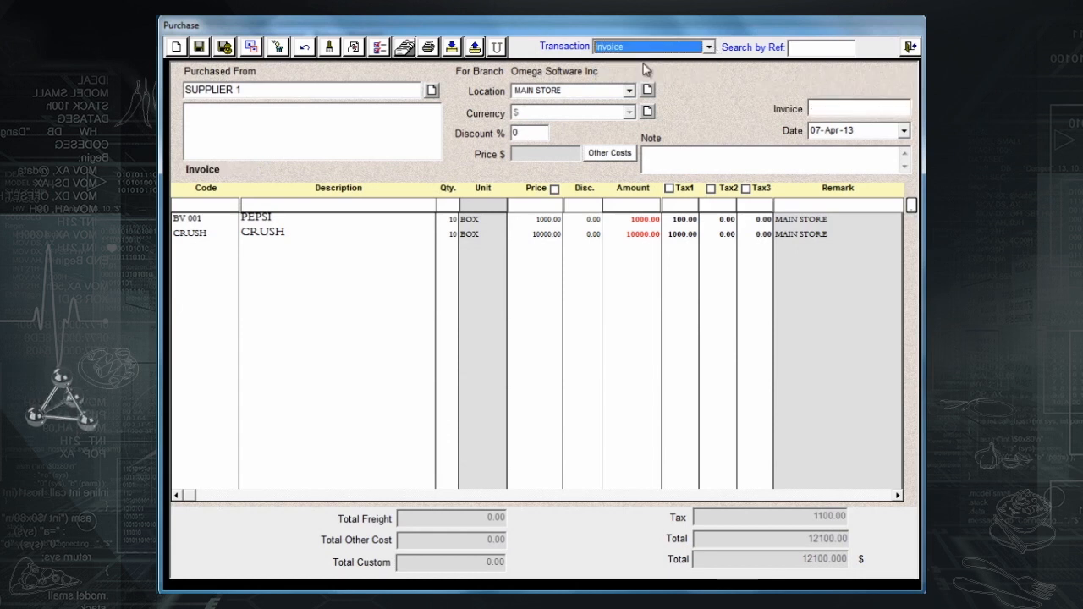
click(849, 109)
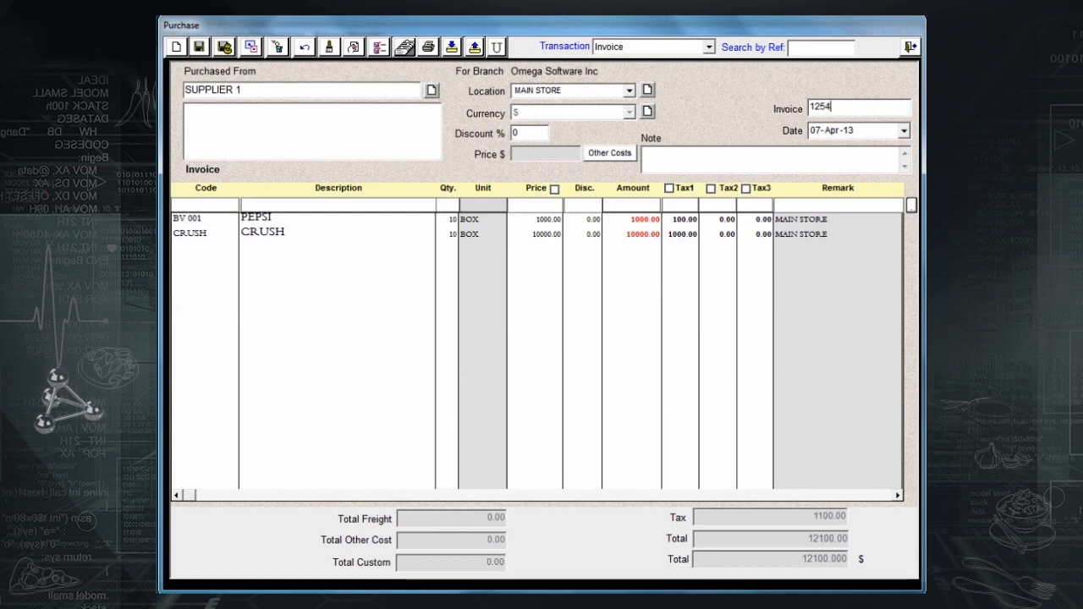
click(815, 132)
text(08)
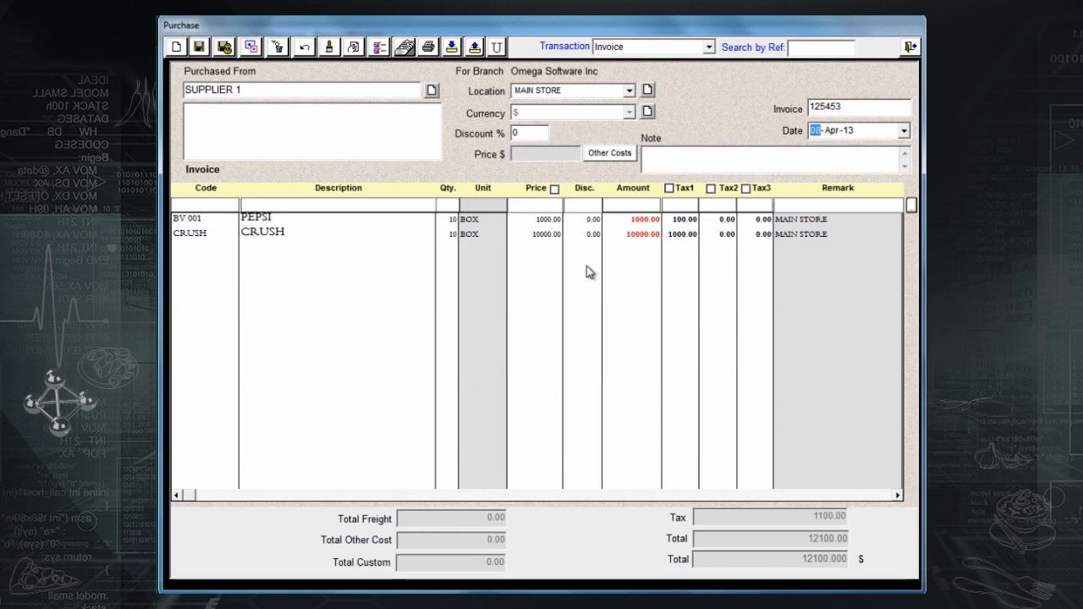
Set the Pepsi line's quantity to 9 boxes in the converted invoice.
click(488, 221)
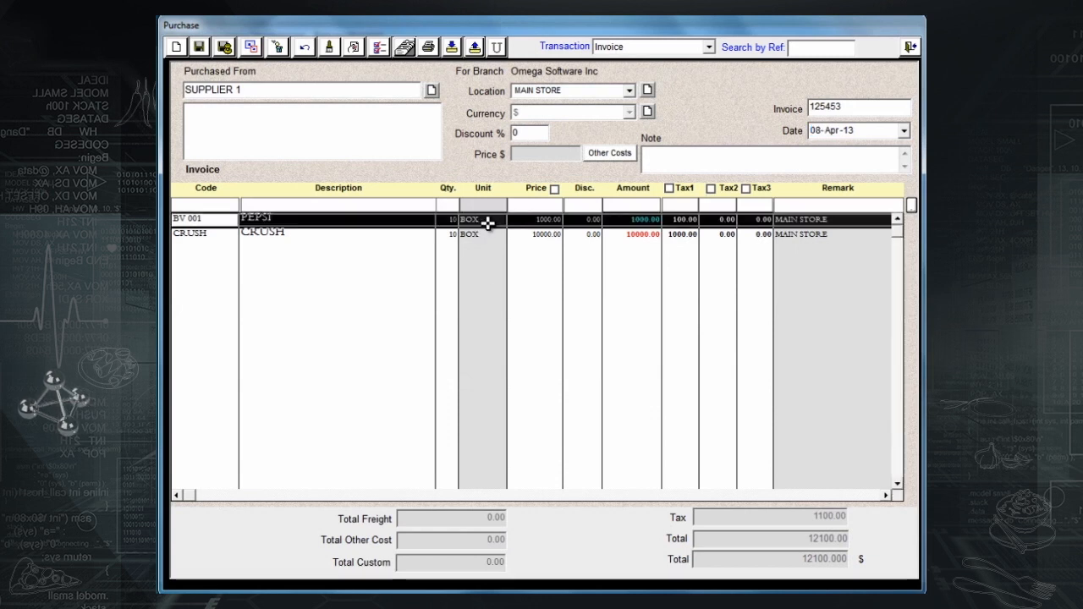
double_click(489, 221)
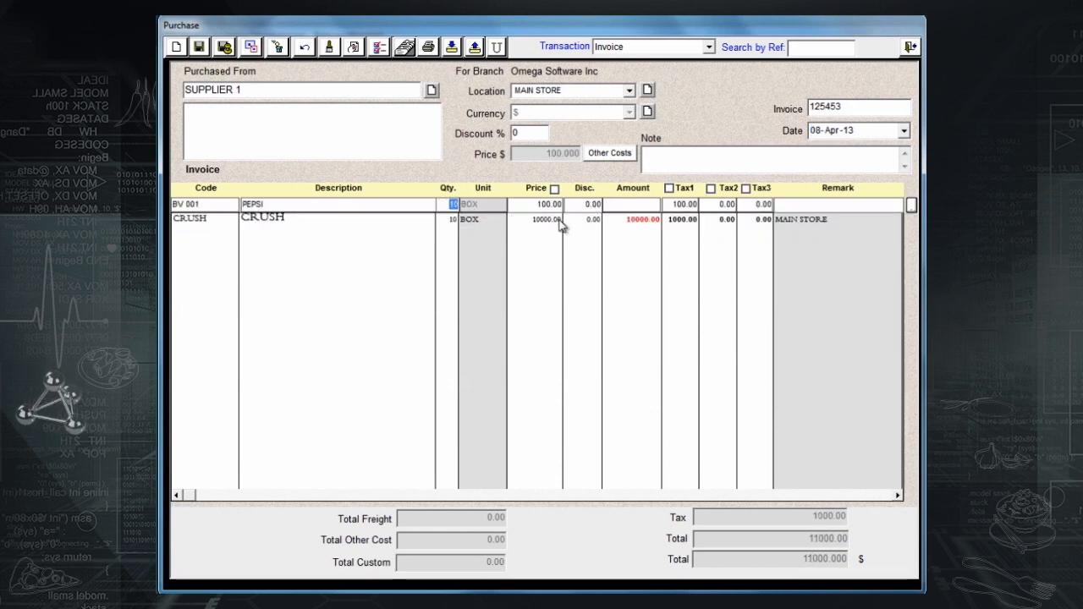
text(9)
key(Tab)
key(Tab)
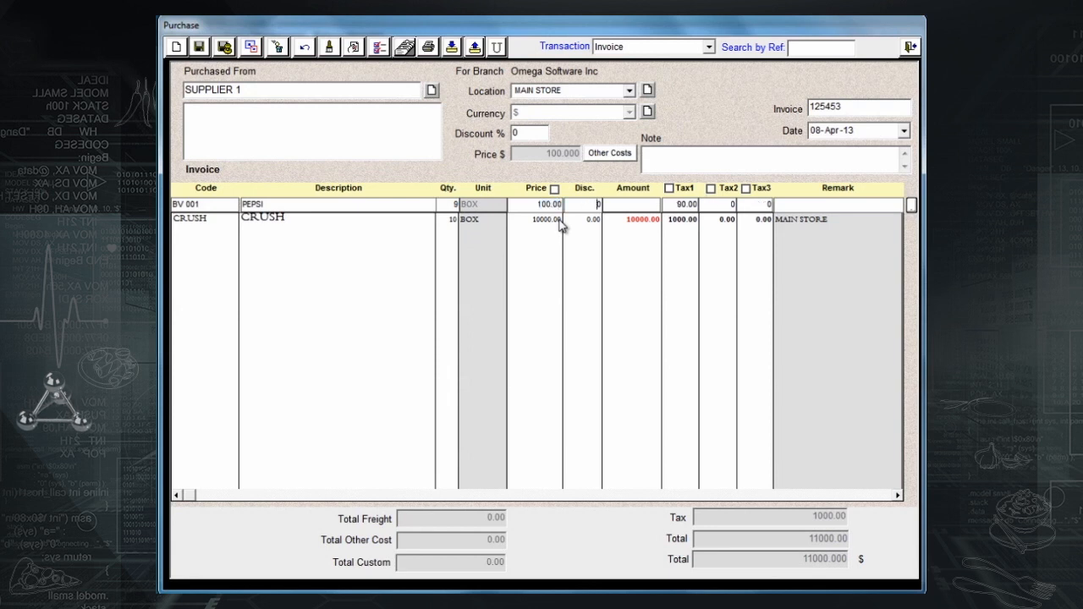
key(Return)
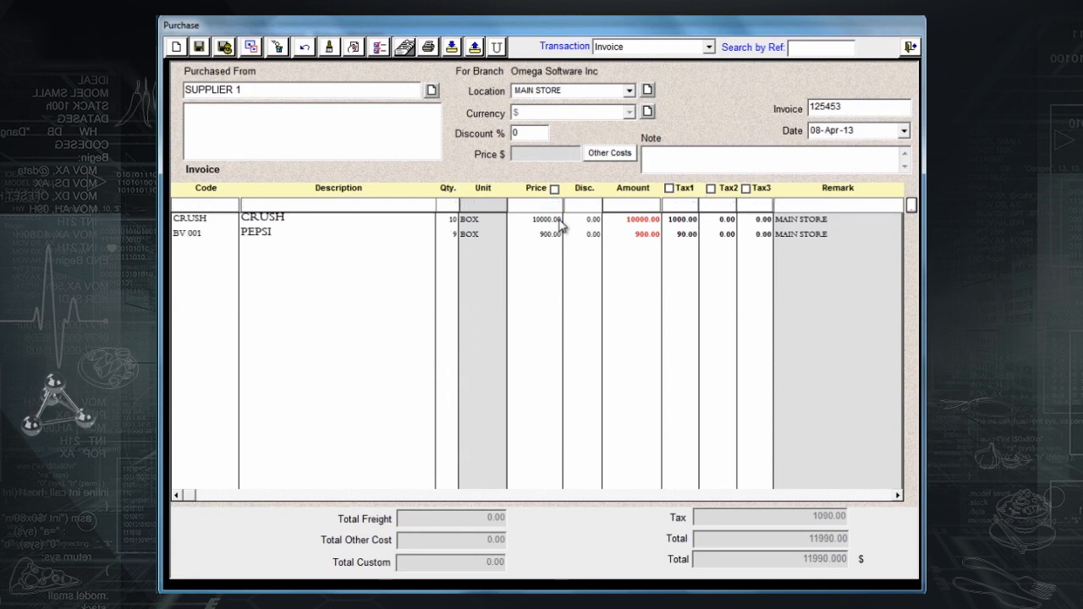
Set the Crush line's unit price to 1200 in the converted invoice.
double_click(558, 220)
text(1200)
key(Tab)
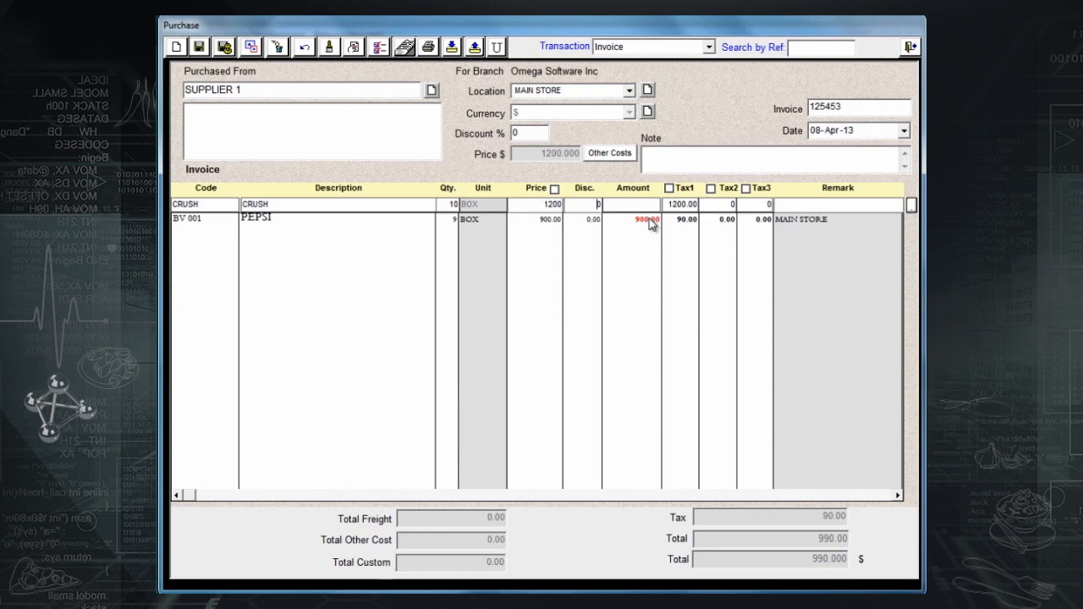
key(Return)
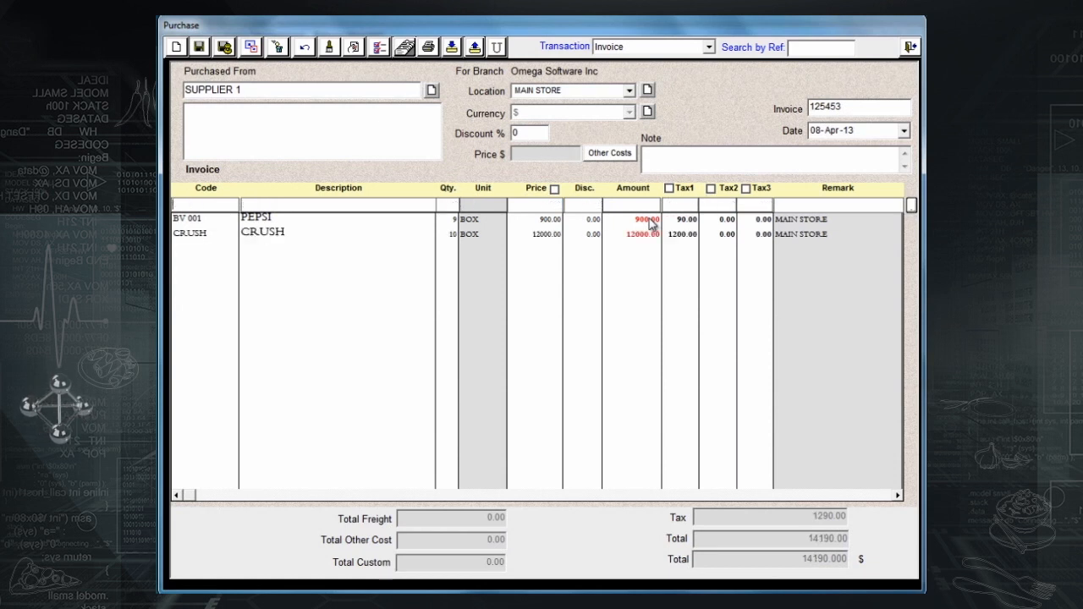
Save the converted invoice and print it.
click(199, 48)
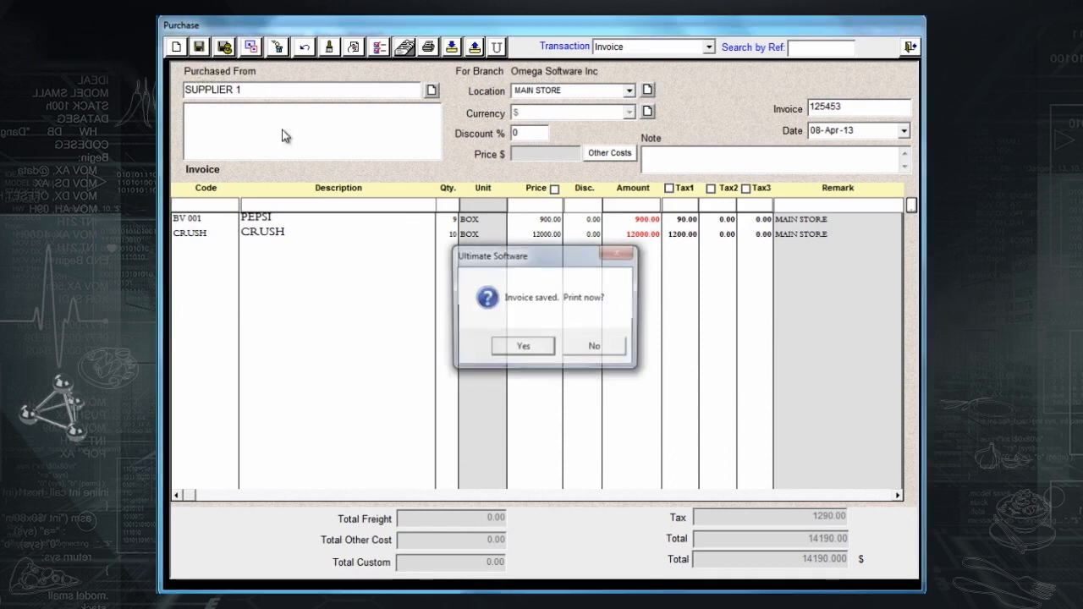
click(523, 348)
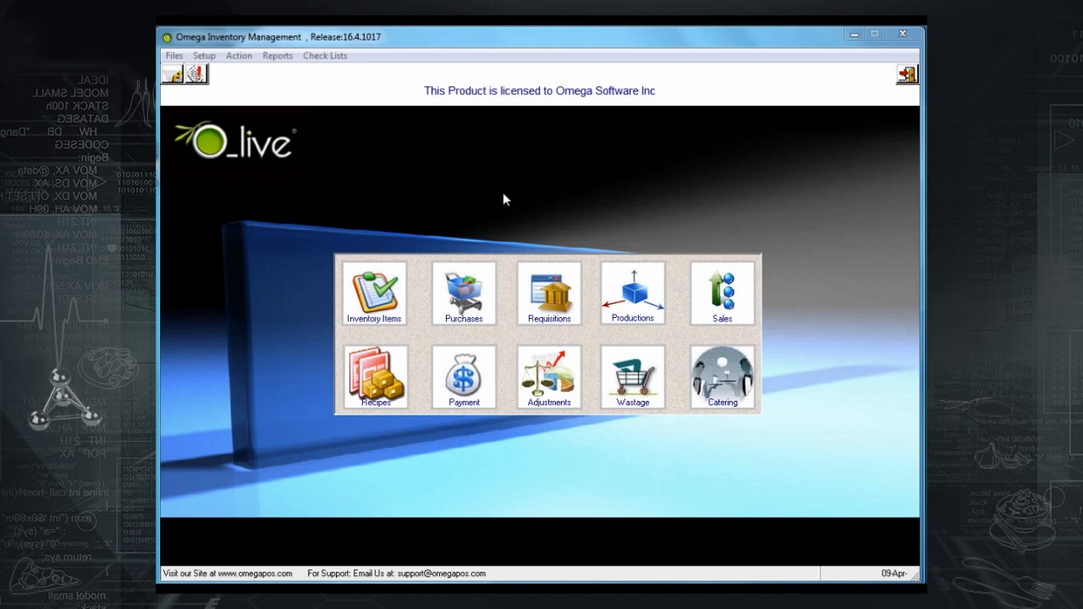
Record and save a cash supplier payment of 2000 to SUPPLIER 1.
click(464, 383)
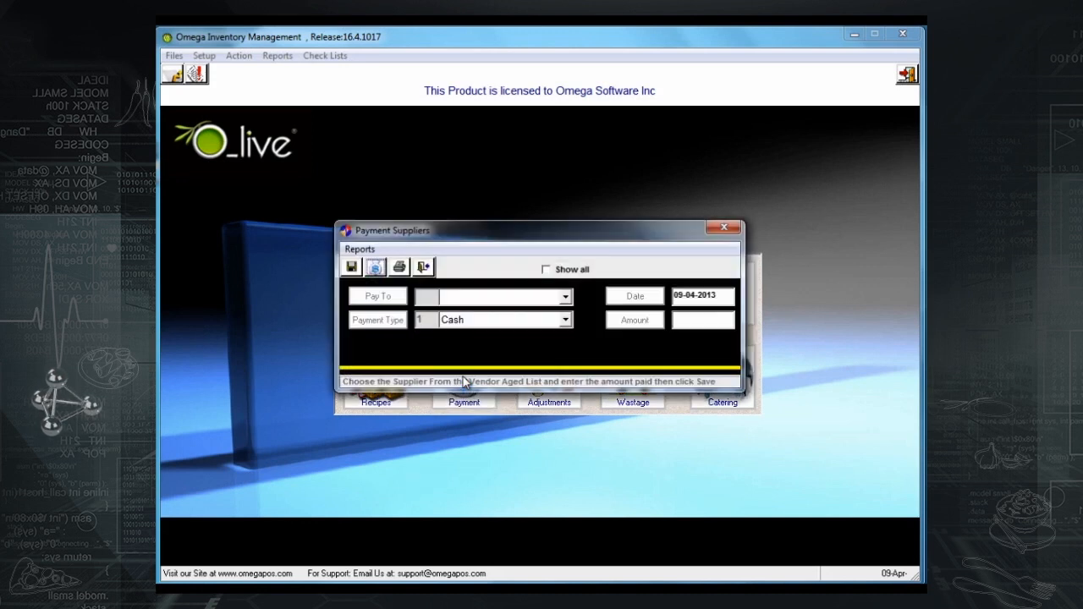
click(565, 296)
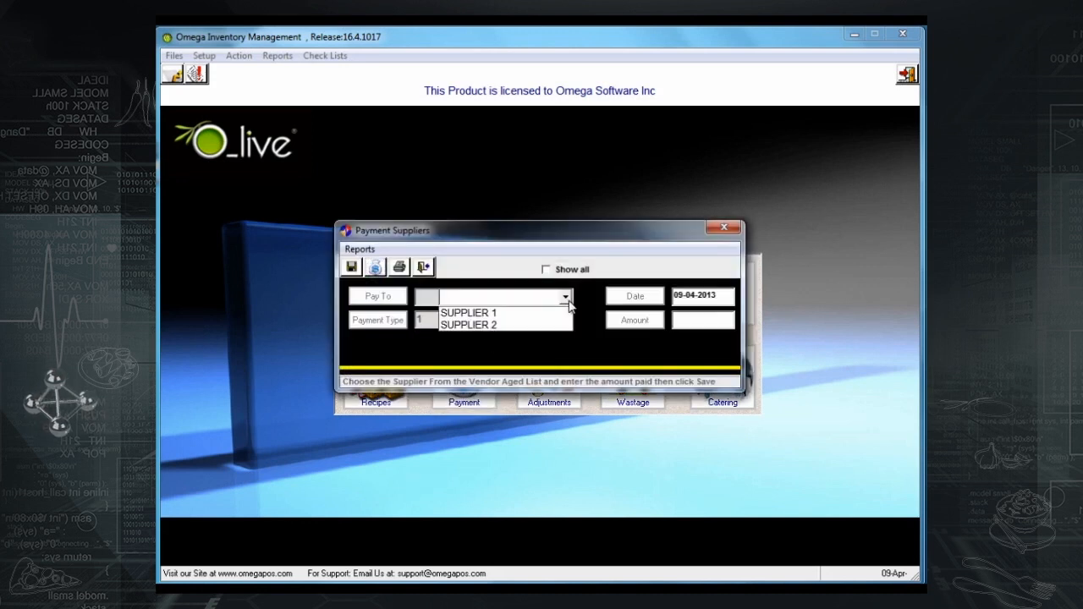
click(561, 314)
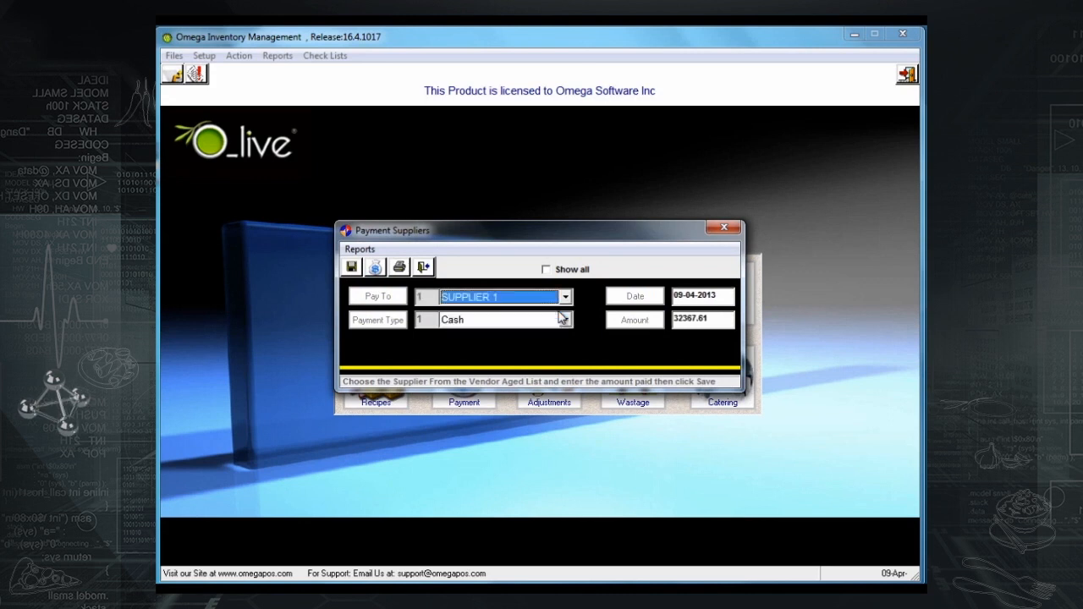
click(708, 321)
text(2000)
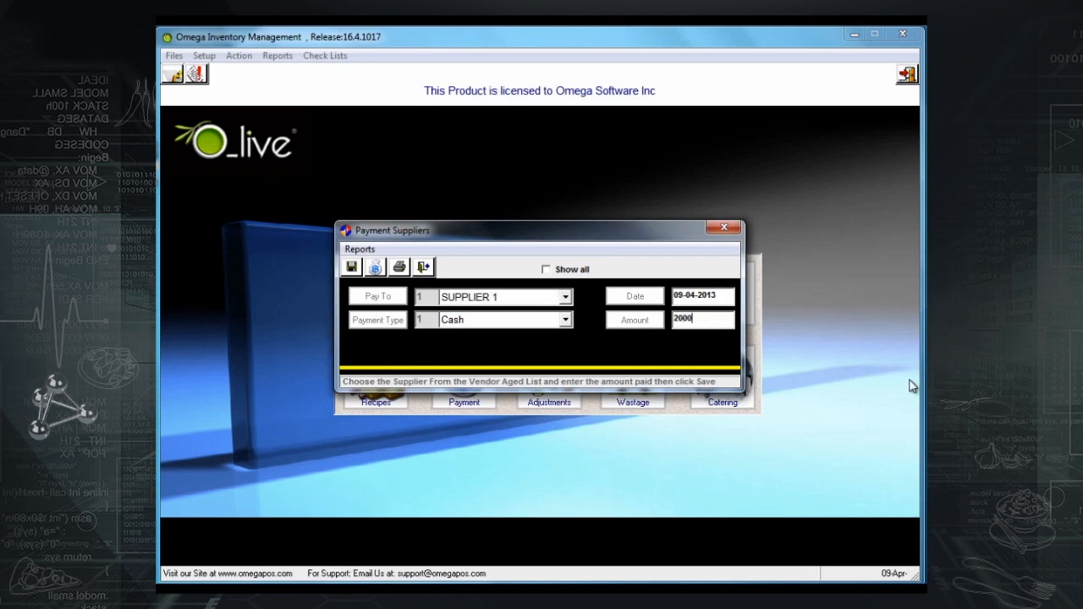
click(352, 267)
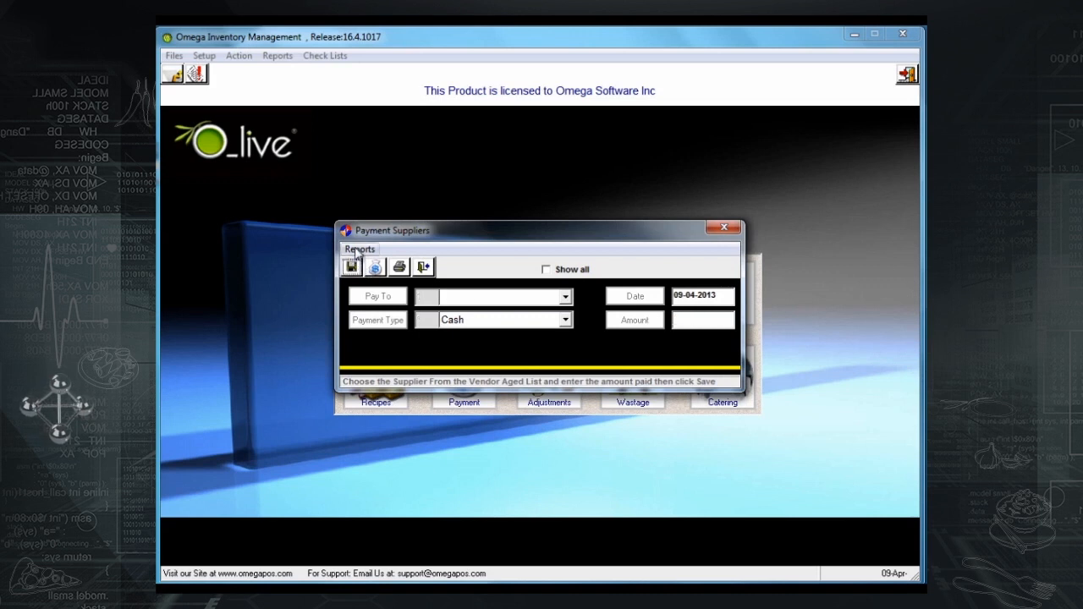
Preview the Statement of Account report for SUPPLIER 1 only, covering 01-Apr-13 to 09-Apr-13, and close it.
click(358, 250)
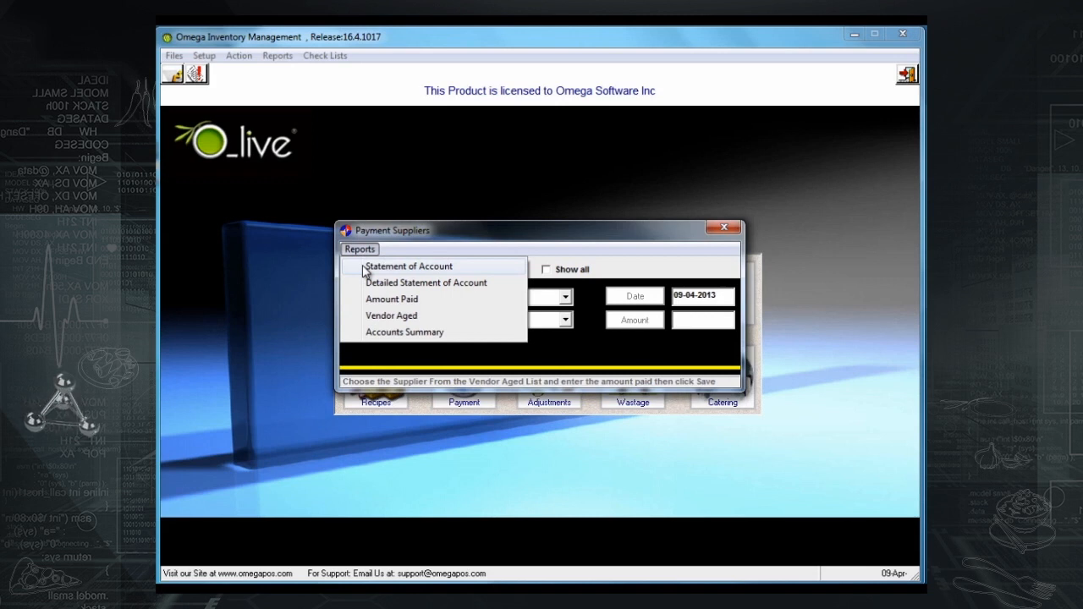
click(364, 267)
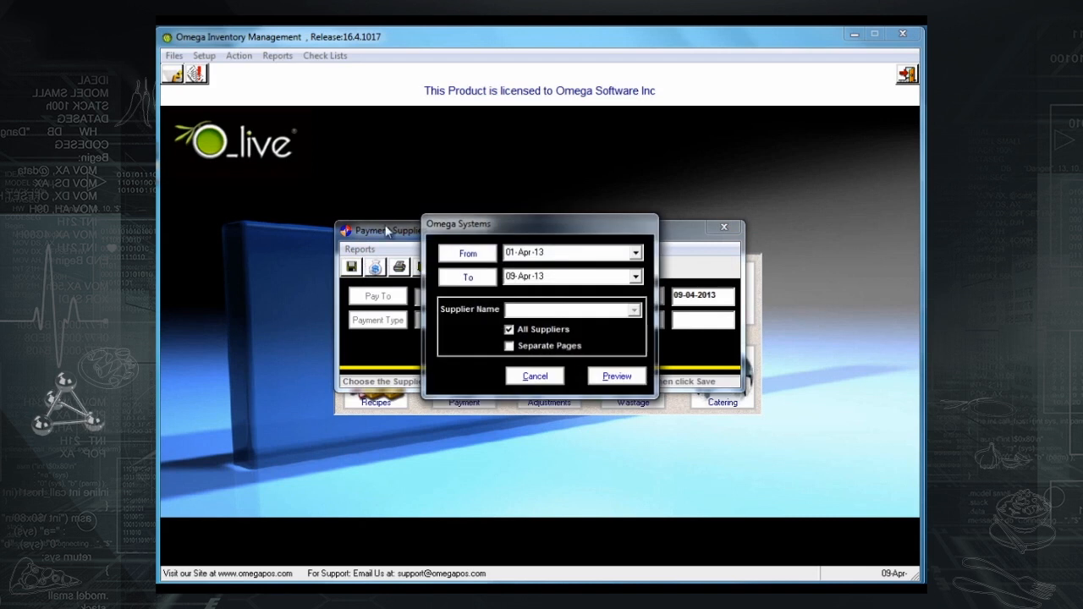
click(544, 332)
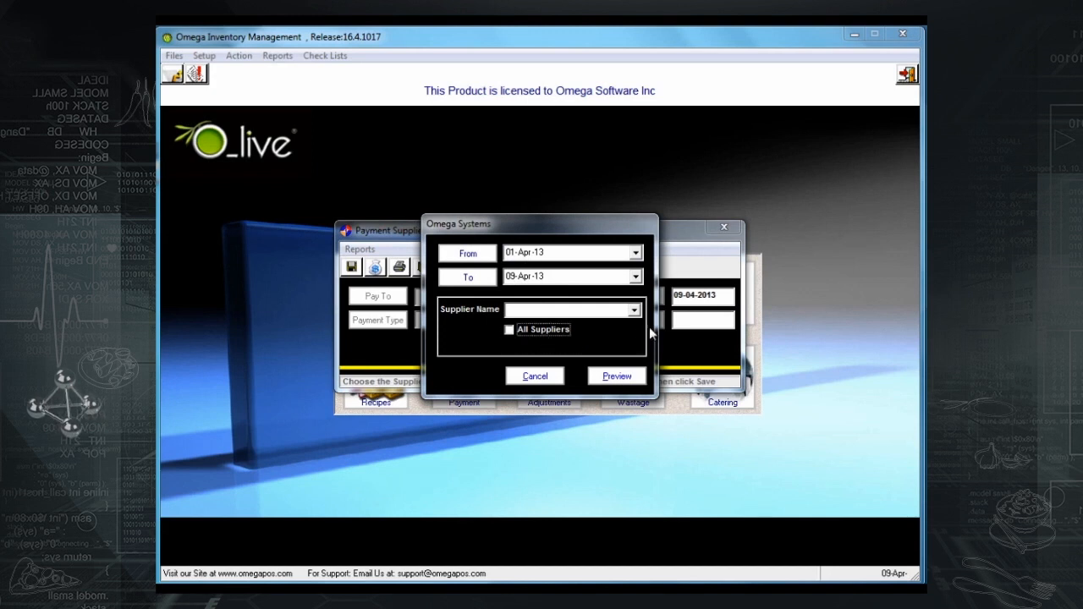
click(633, 311)
click(612, 325)
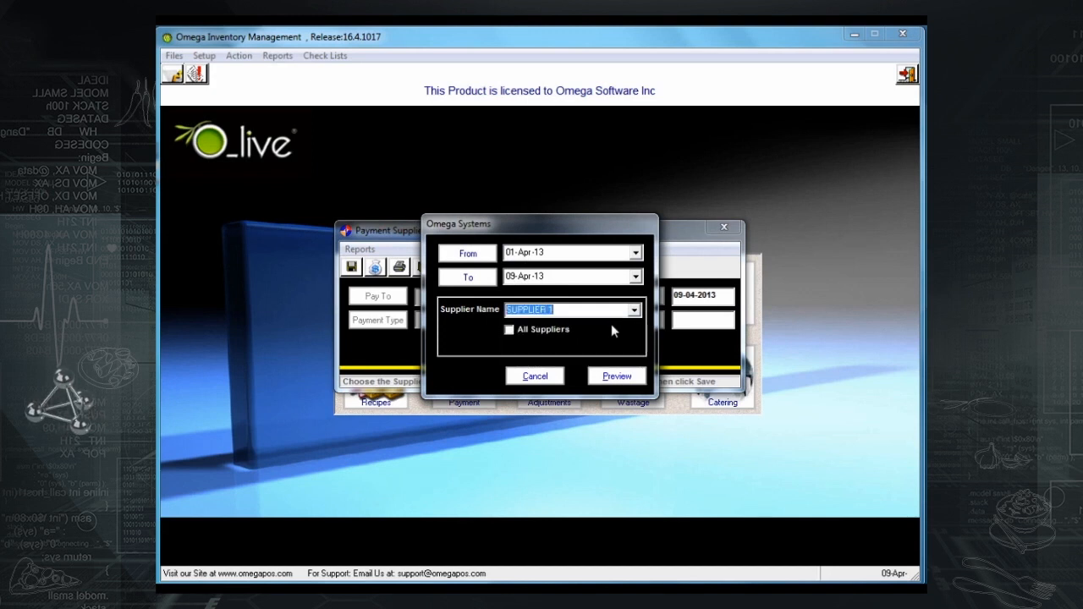
click(617, 377)
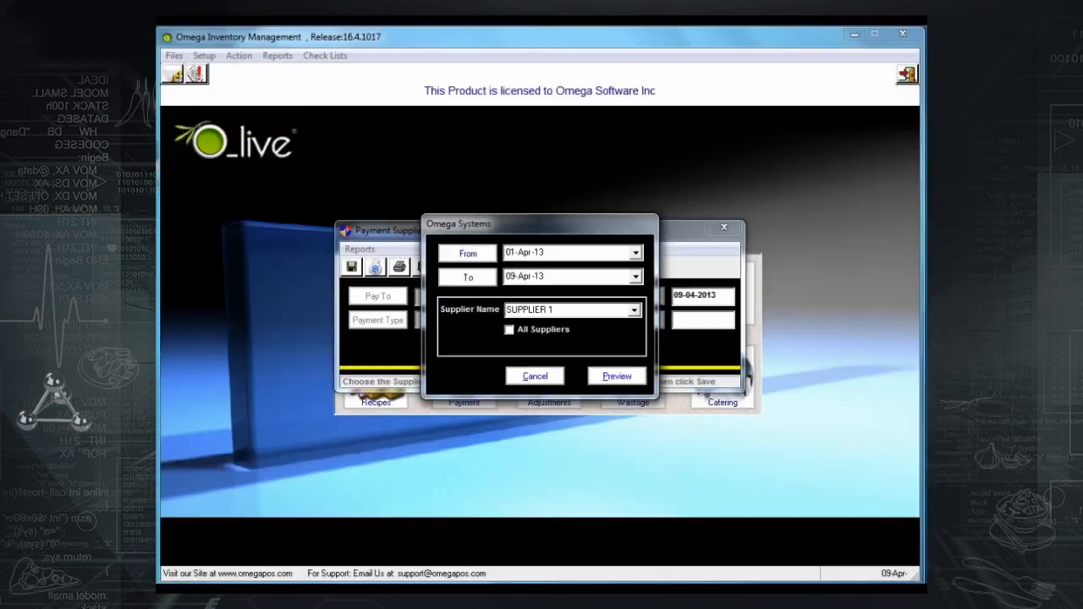
click(534, 376)
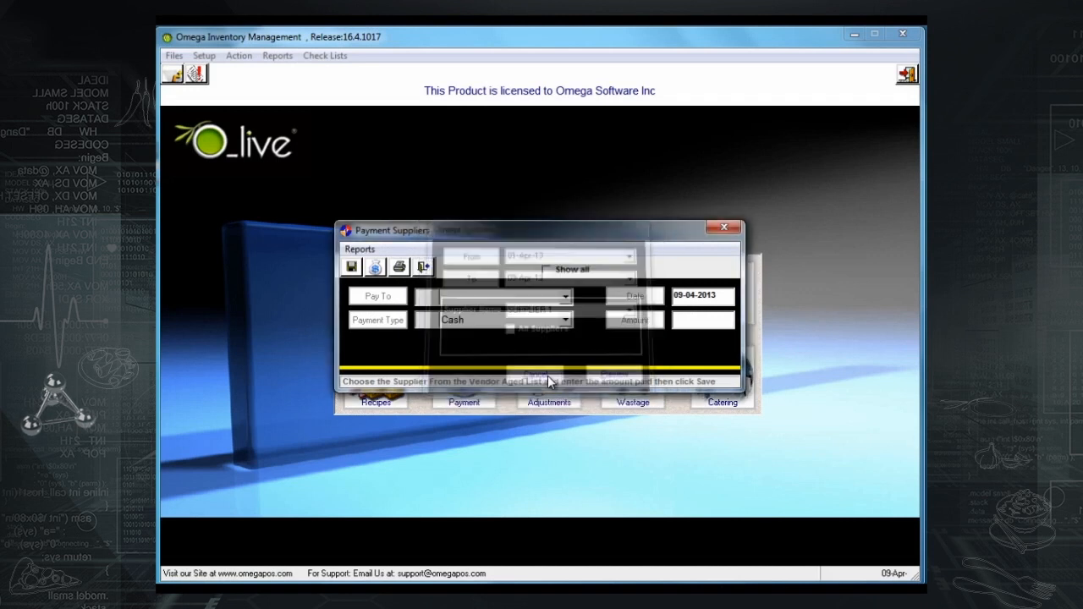
View the Vendor Aged report and the Amount Paid report for 01-Apr-13 to 09-Apr-13.
click(360, 250)
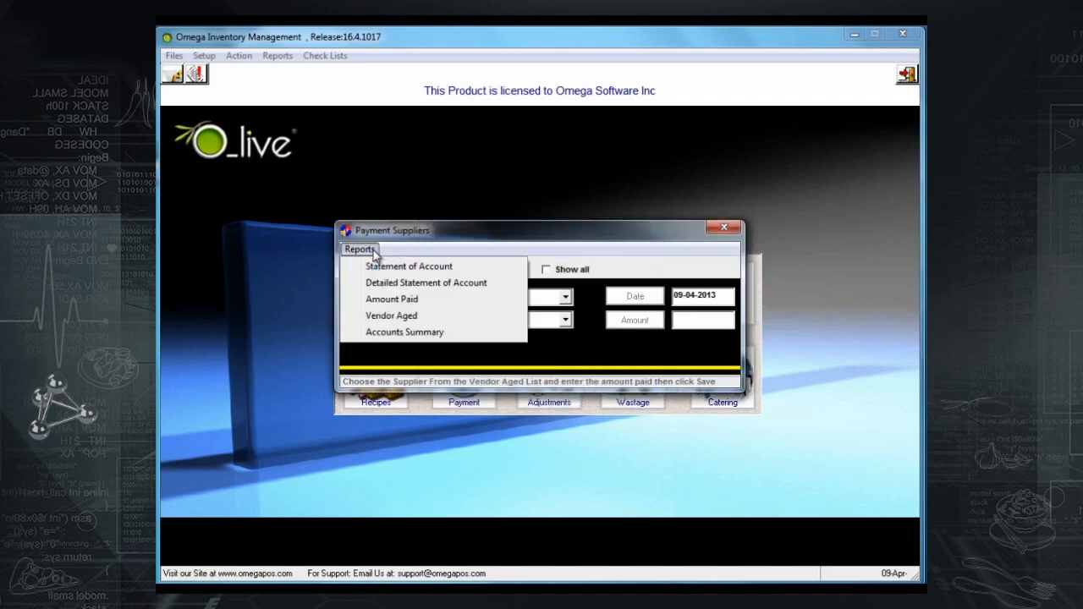
click(397, 317)
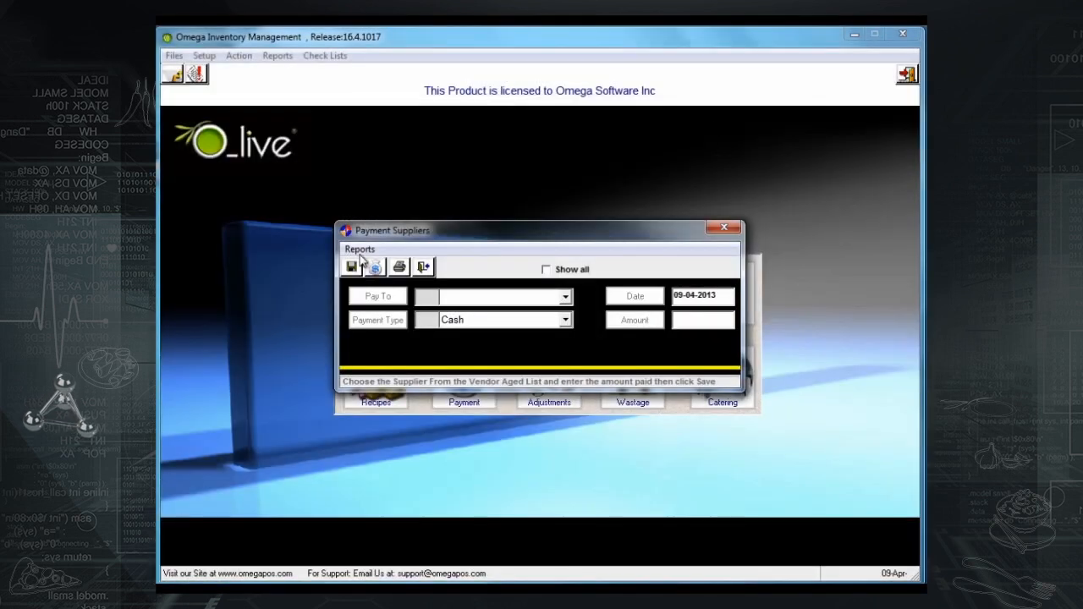
click(359, 249)
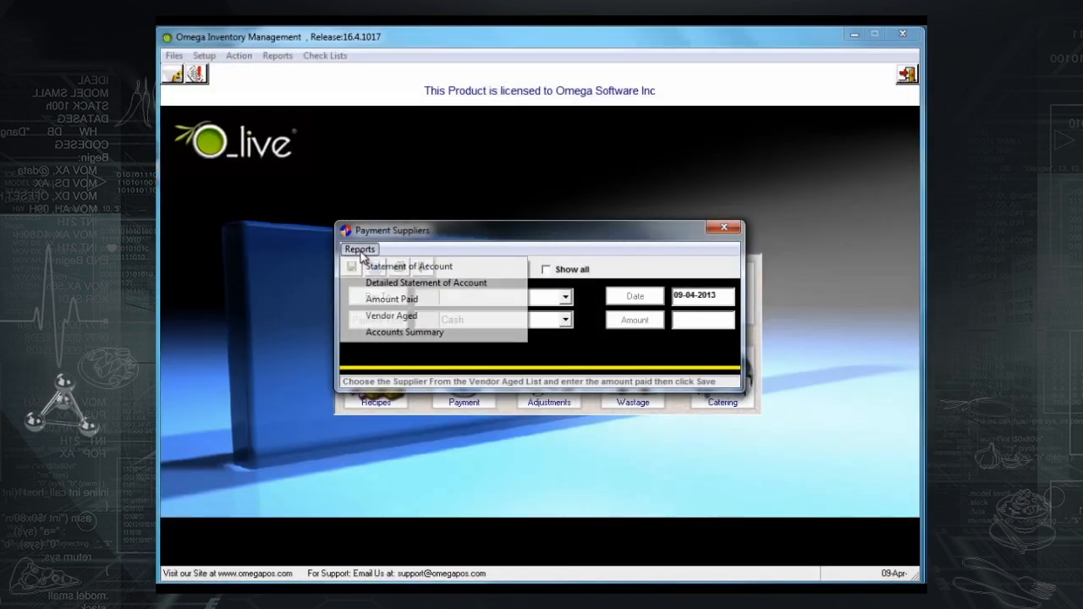
click(390, 299)
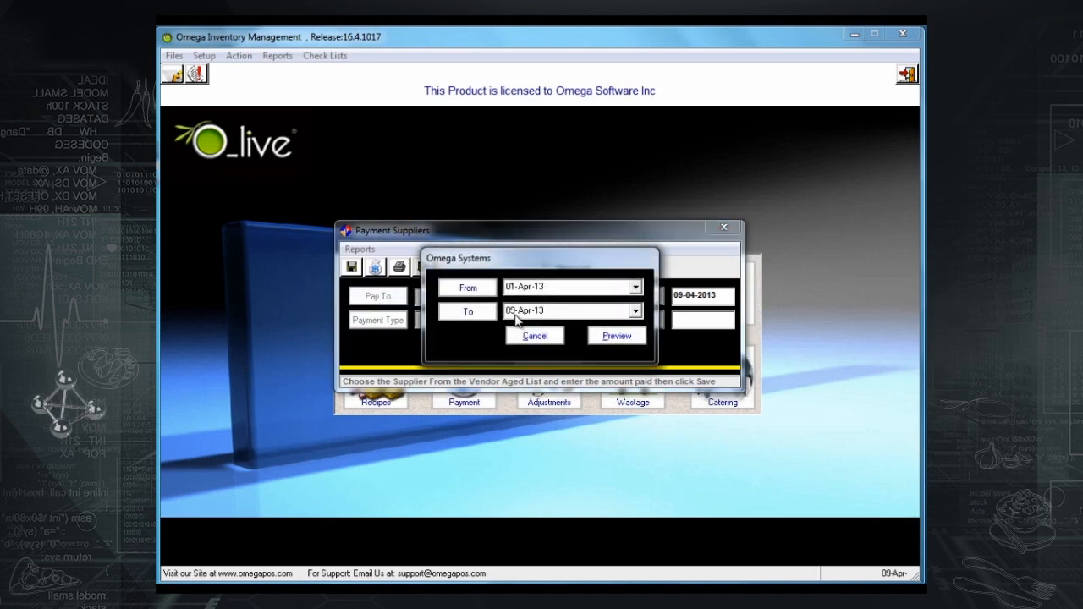
click(616, 336)
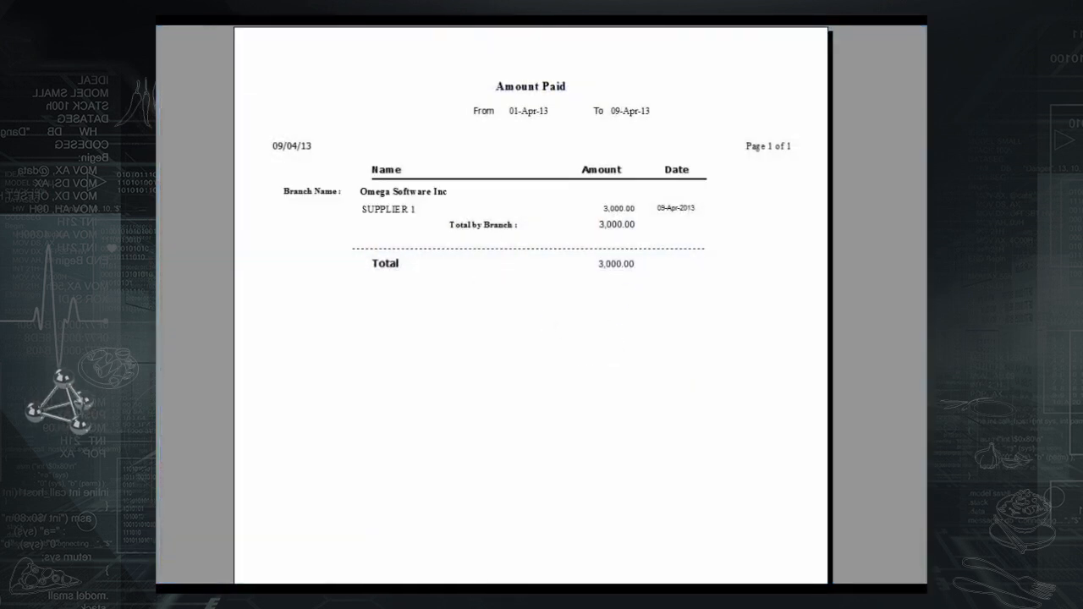
key(Escape)
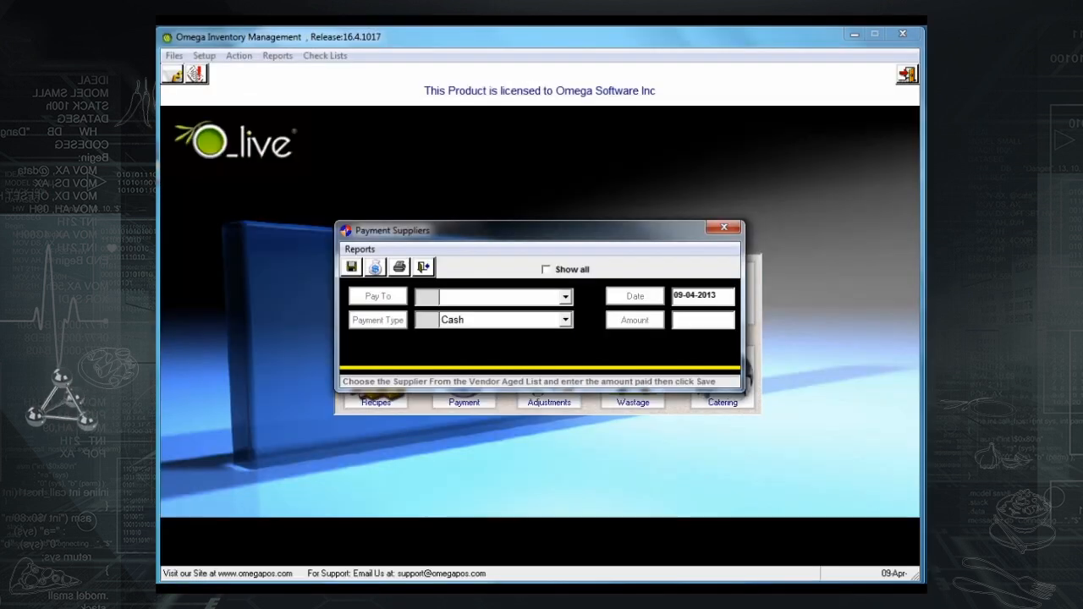
Preview the supplier Accounts Summary report for 01-Apr-13 to 09-Apr-13.
click(358, 249)
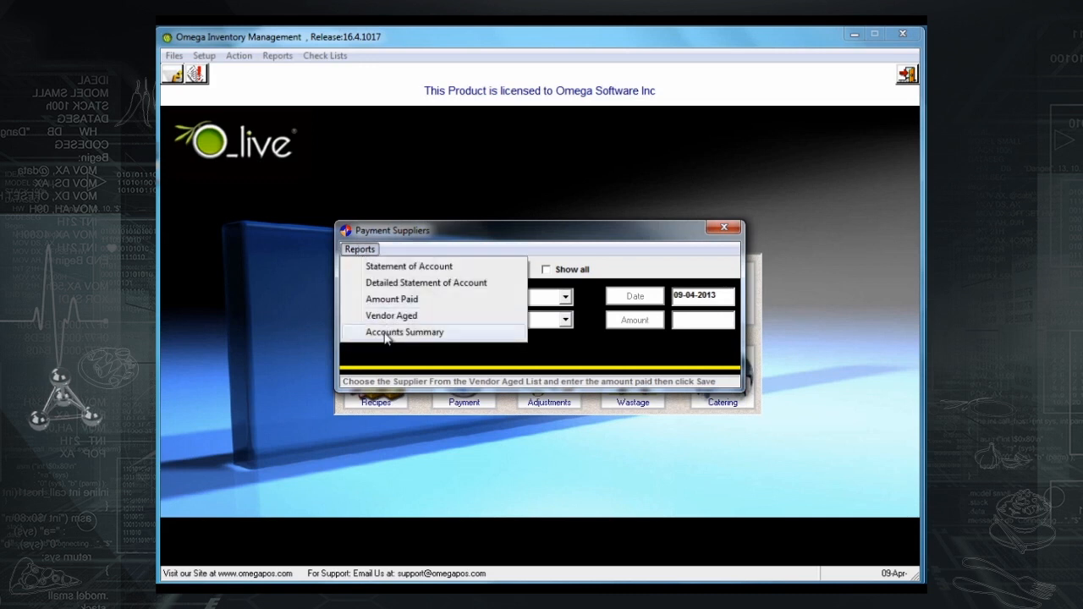
click(394, 333)
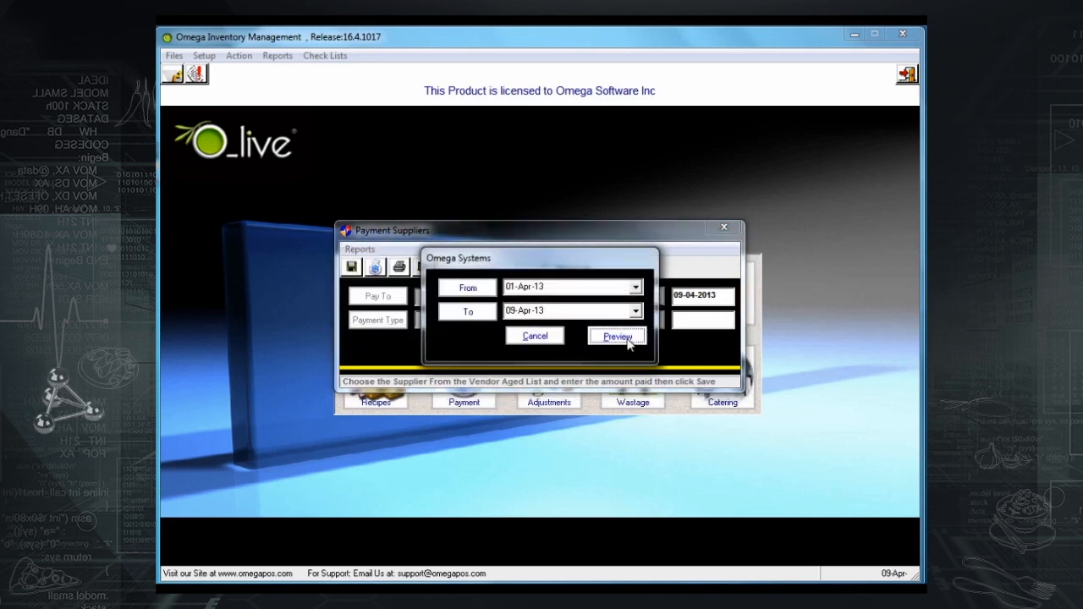
click(617, 335)
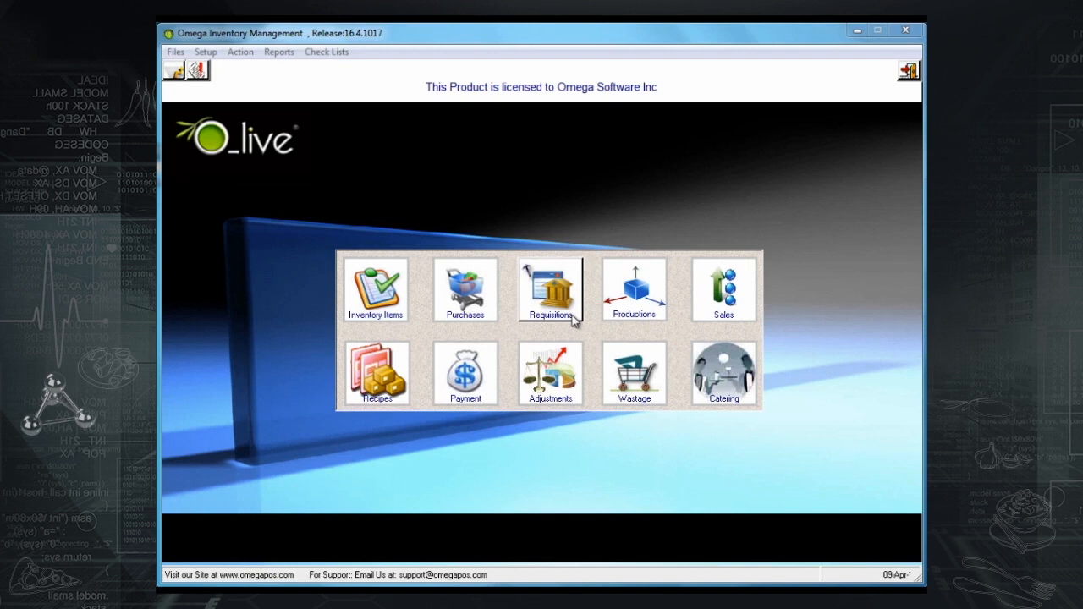
Open the requisitions form and start a new requisition.
click(573, 320)
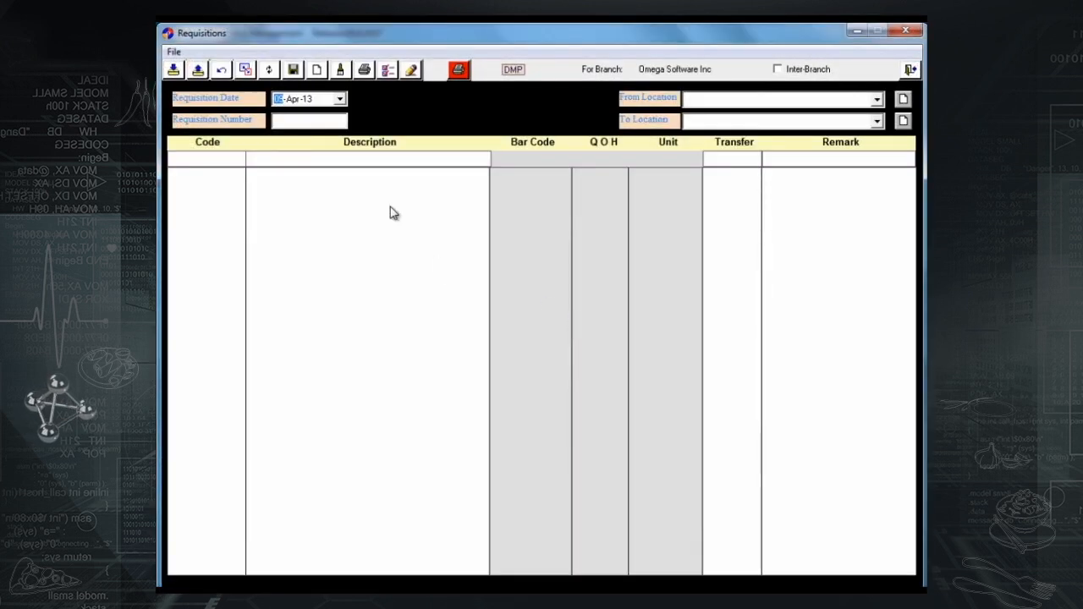
click(318, 74)
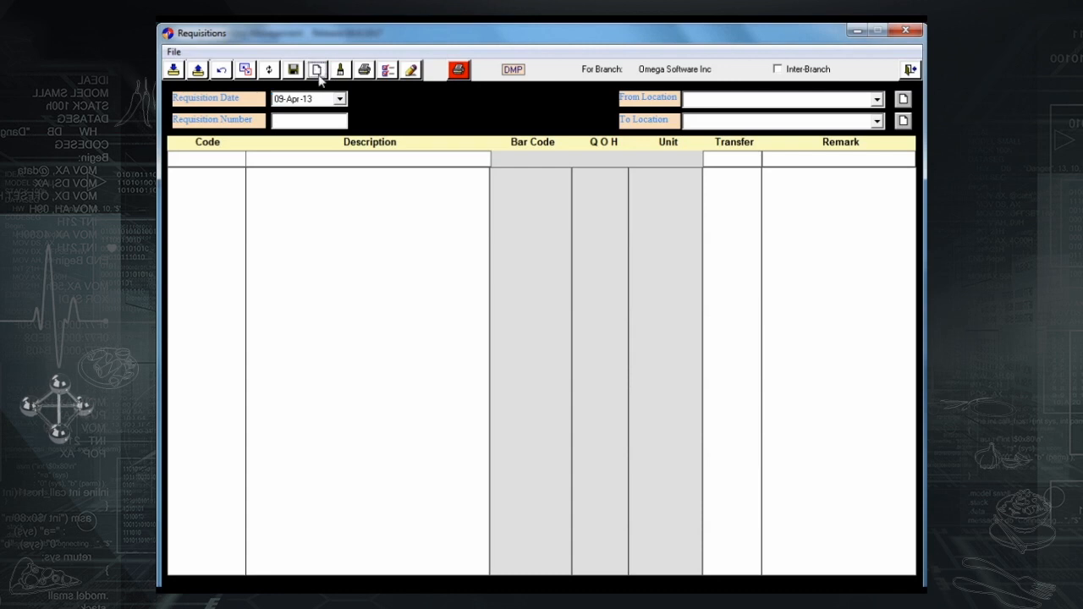
Fill in the requisition header with requisition number 16, from location MAIN STORE and to location BAR.
click(284, 101)
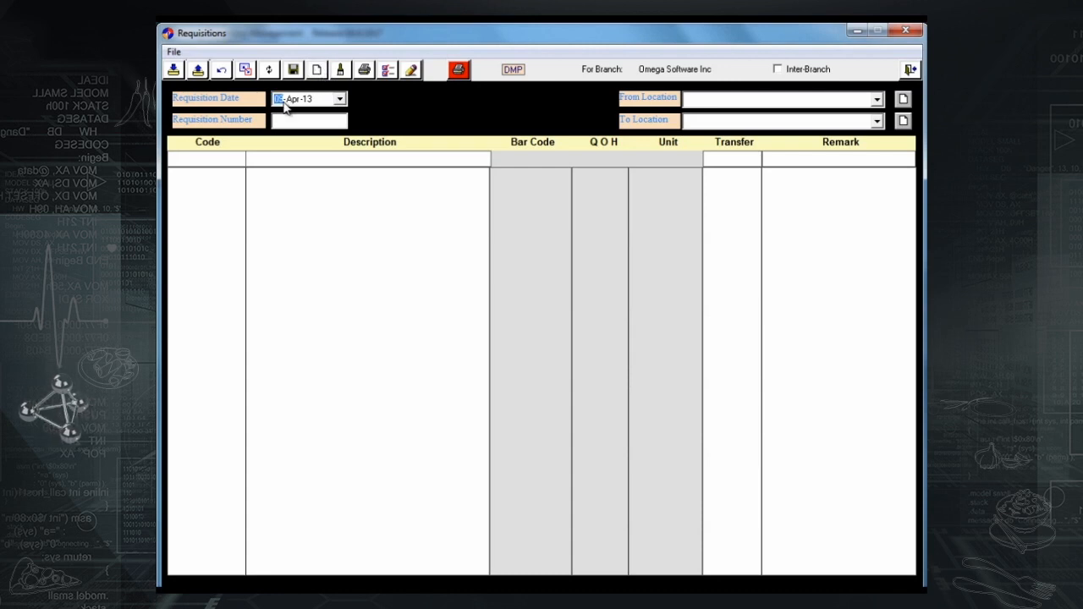
click(288, 120)
text(16)
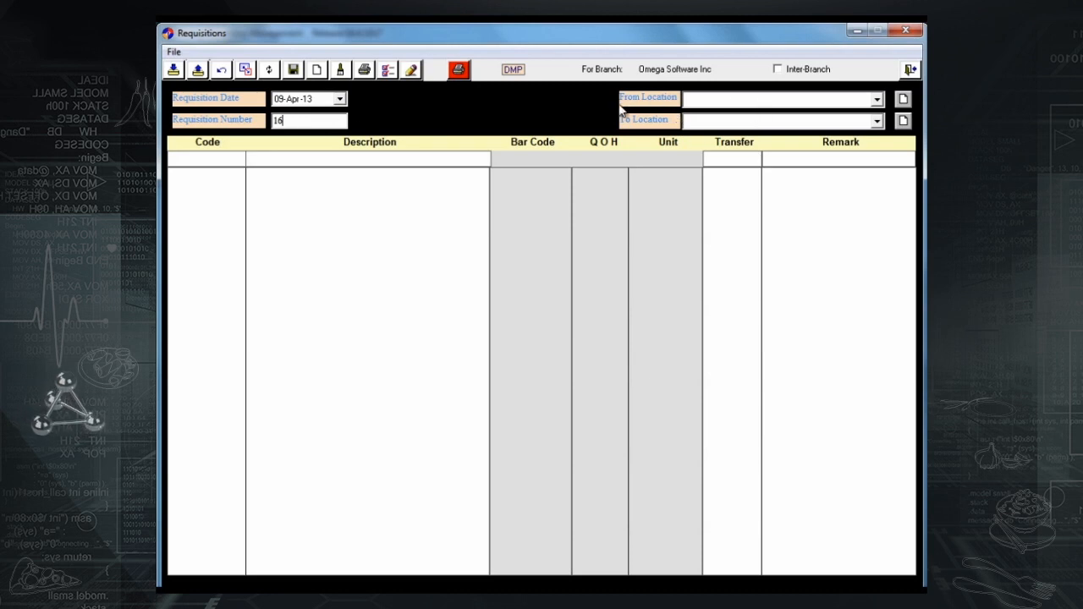
click(728, 102)
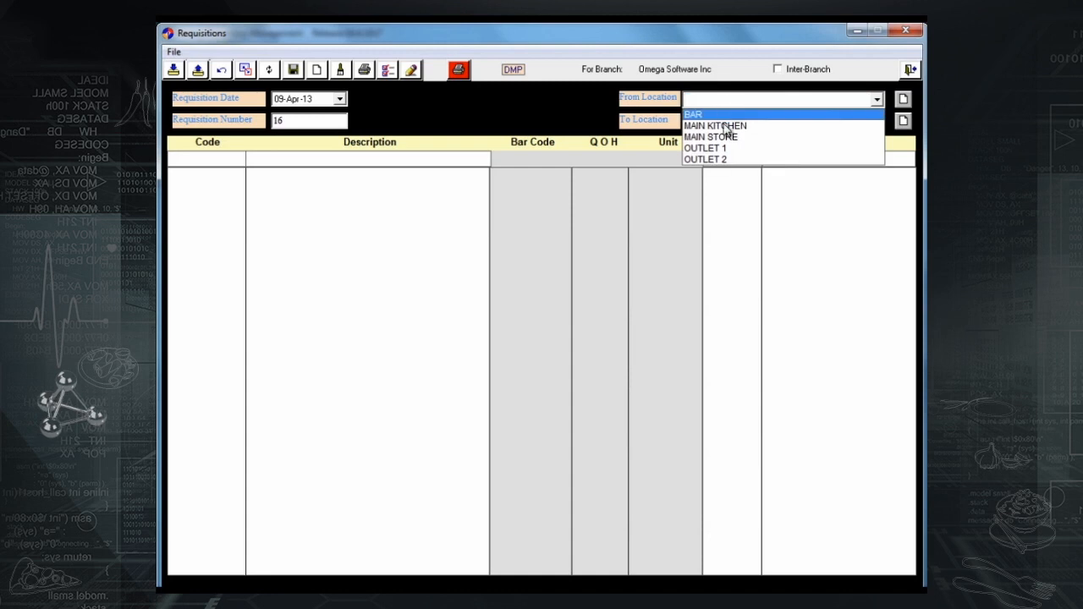
click(724, 136)
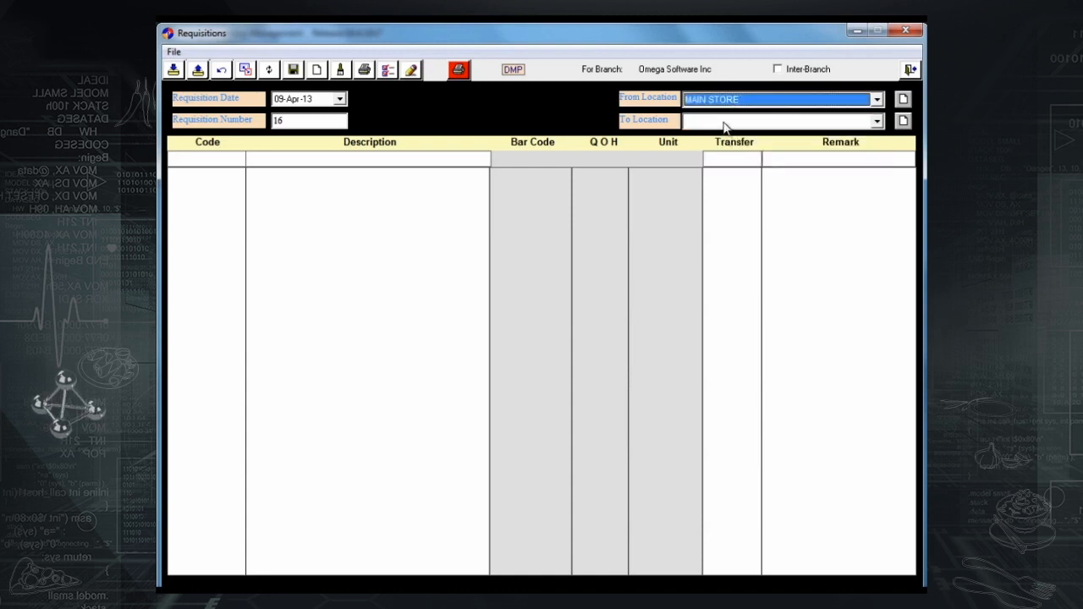
click(724, 123)
click(718, 133)
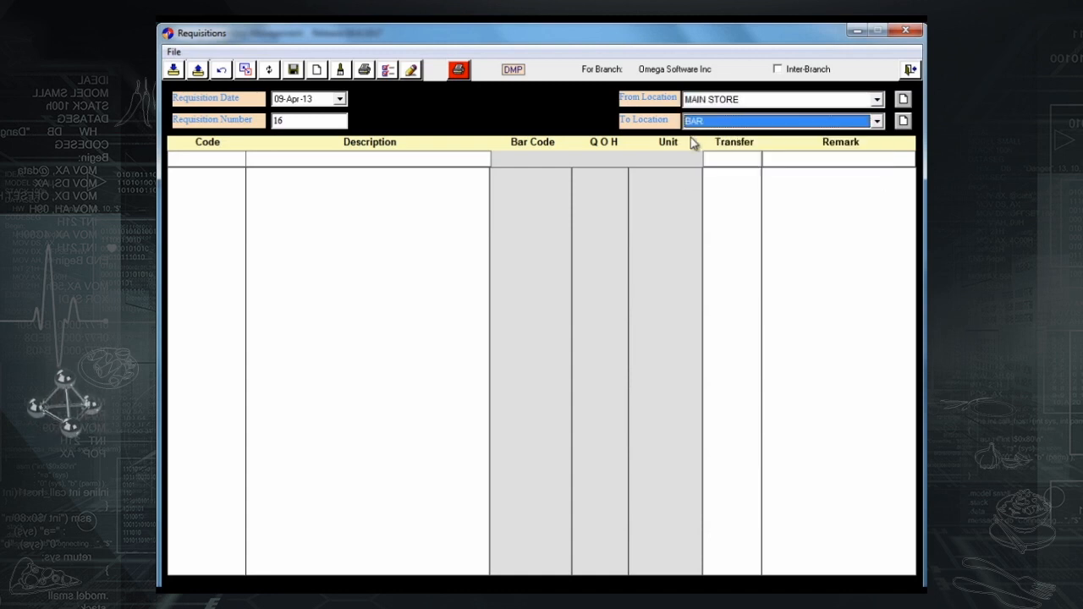
Find the PEPSI item by description and add it with a transfer quantity of 10 and the remark "Remark".
click(448, 159)
text(peps)
key(Return)
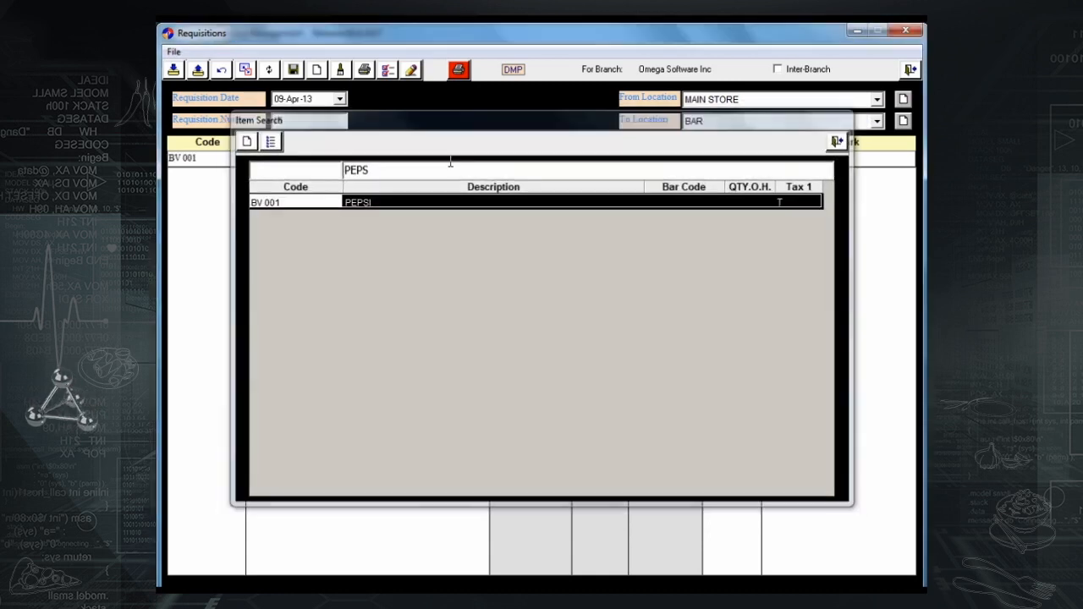
key(Return)
text(0)
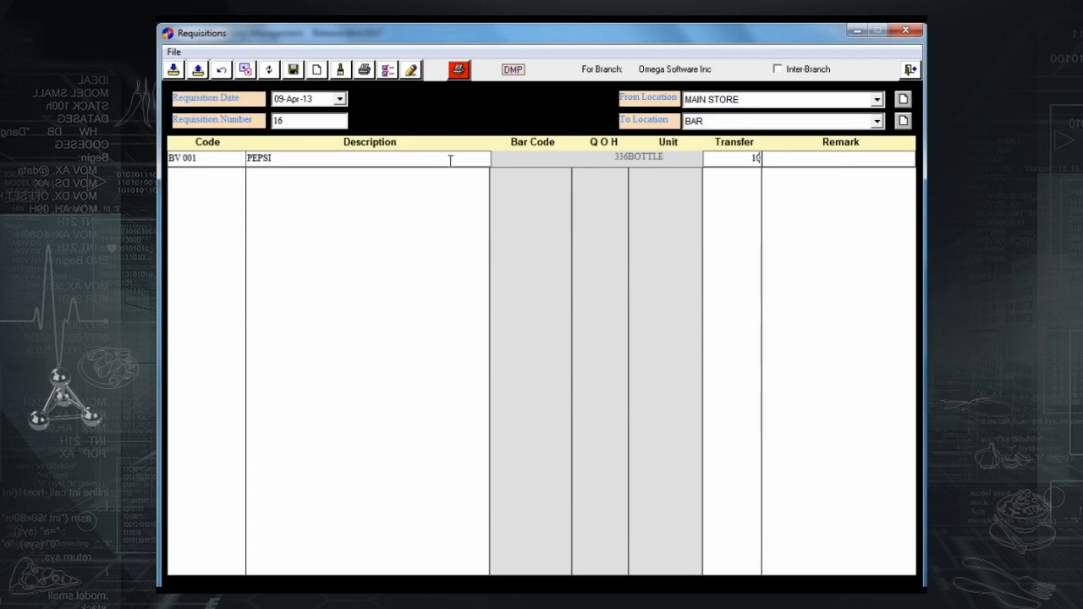
key(Return)
text(R)
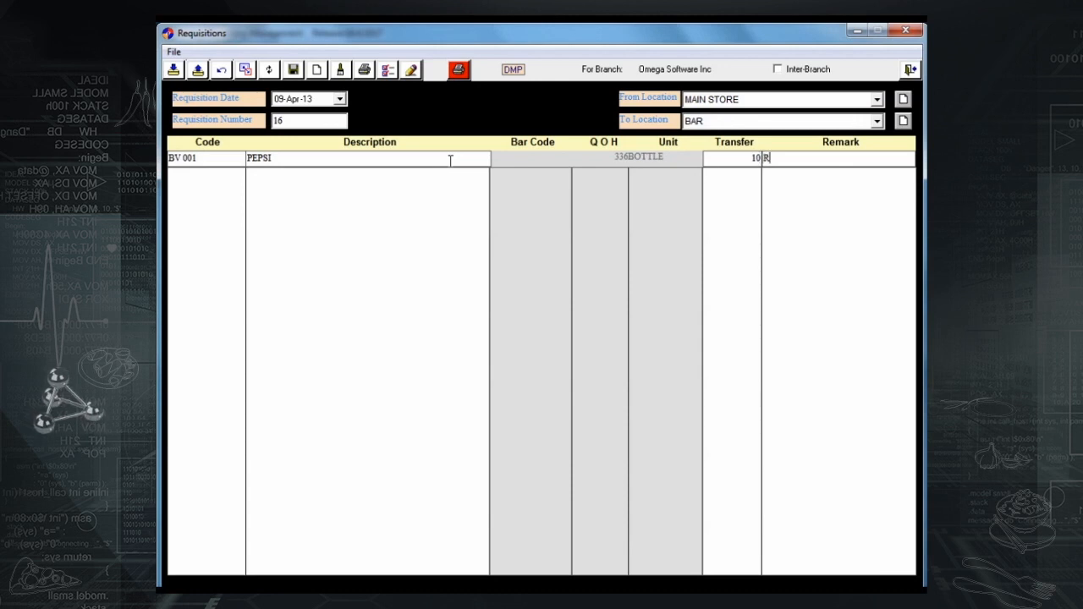
text(emark)
key(Return)
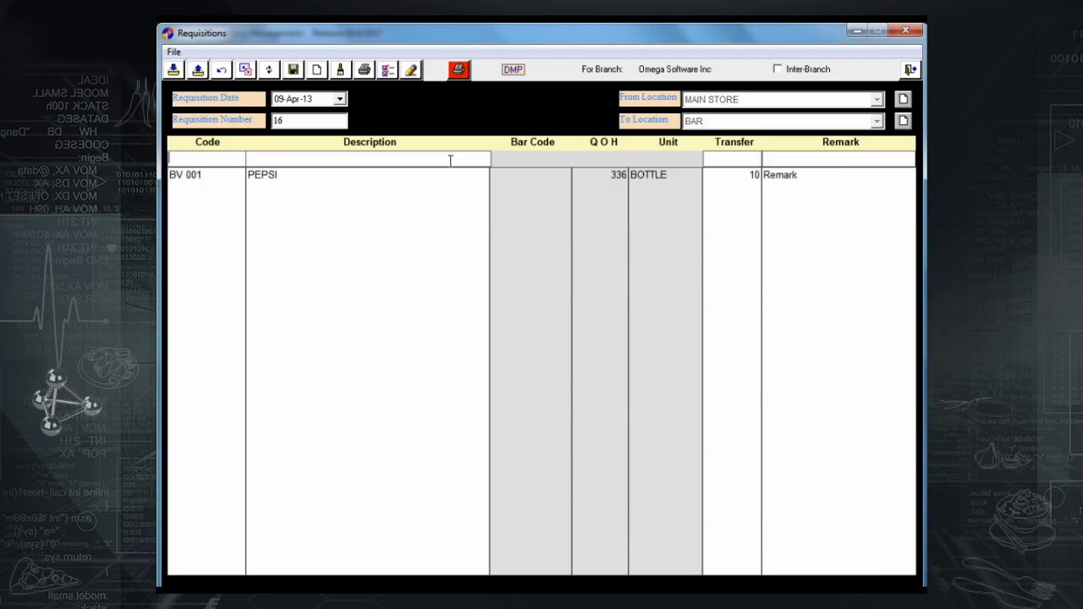
Add the CRUSH item to the requisition with a transfer quantity of 10 and no remark.
text(cru)
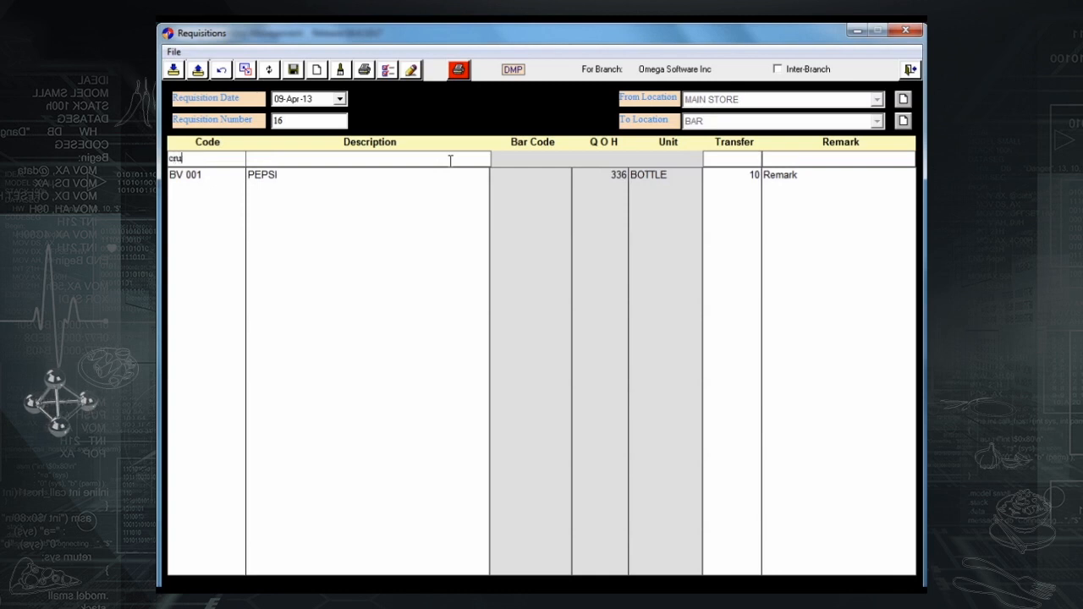
key(Return)
key(Return)
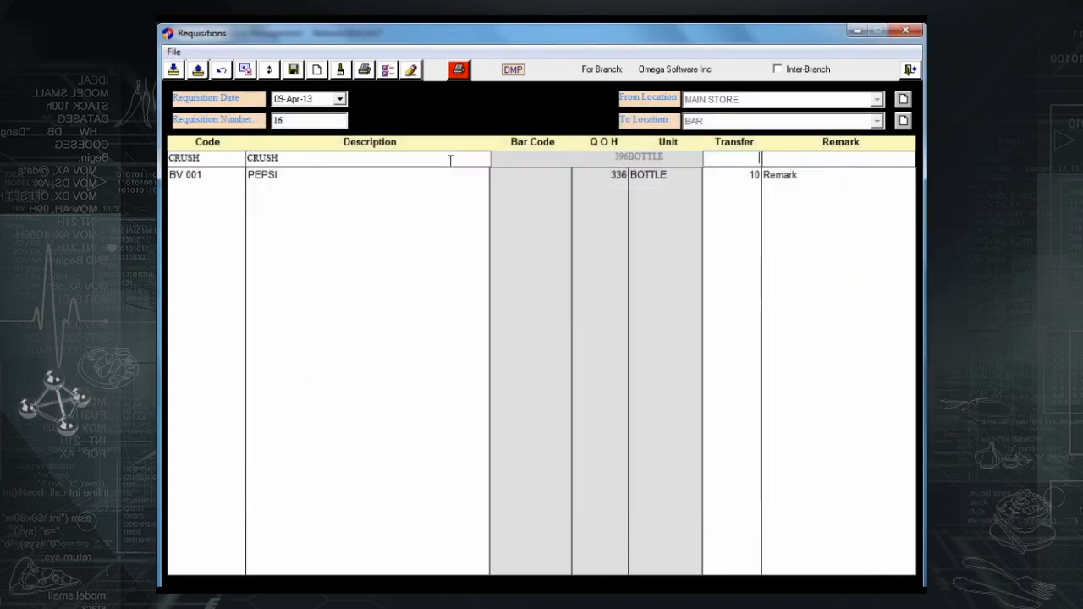
text(10)
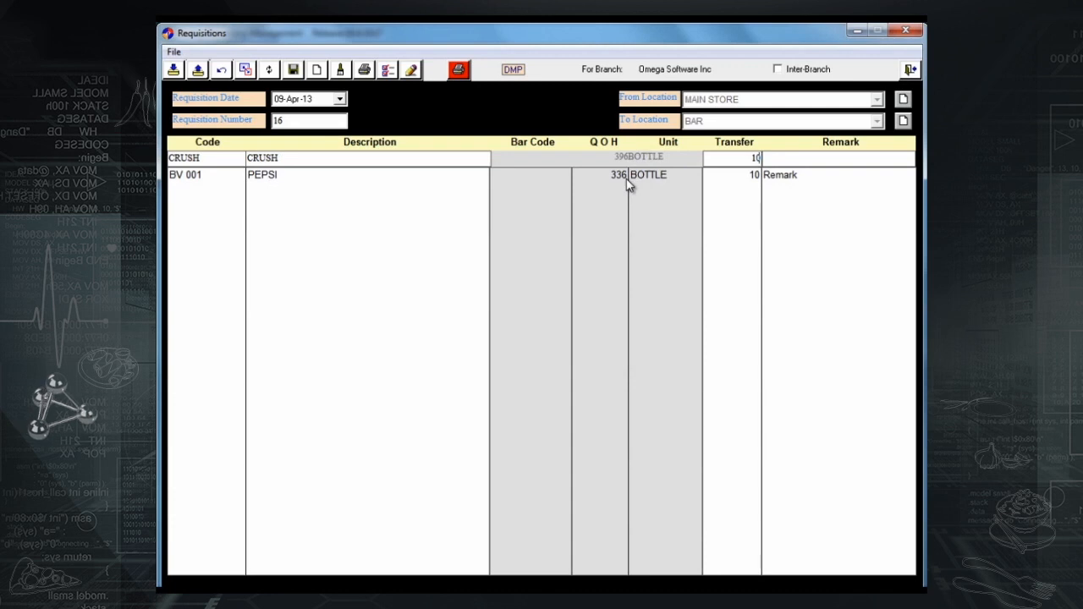
key(Return)
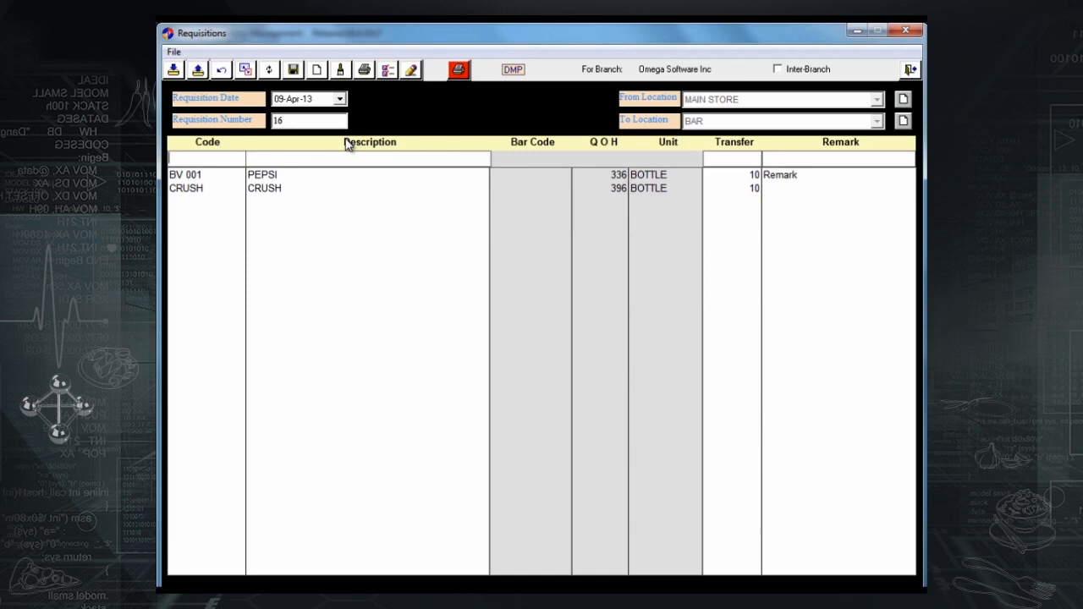
Save the requisition, choose to print it, and close the Requisition Report after viewing it.
click(296, 73)
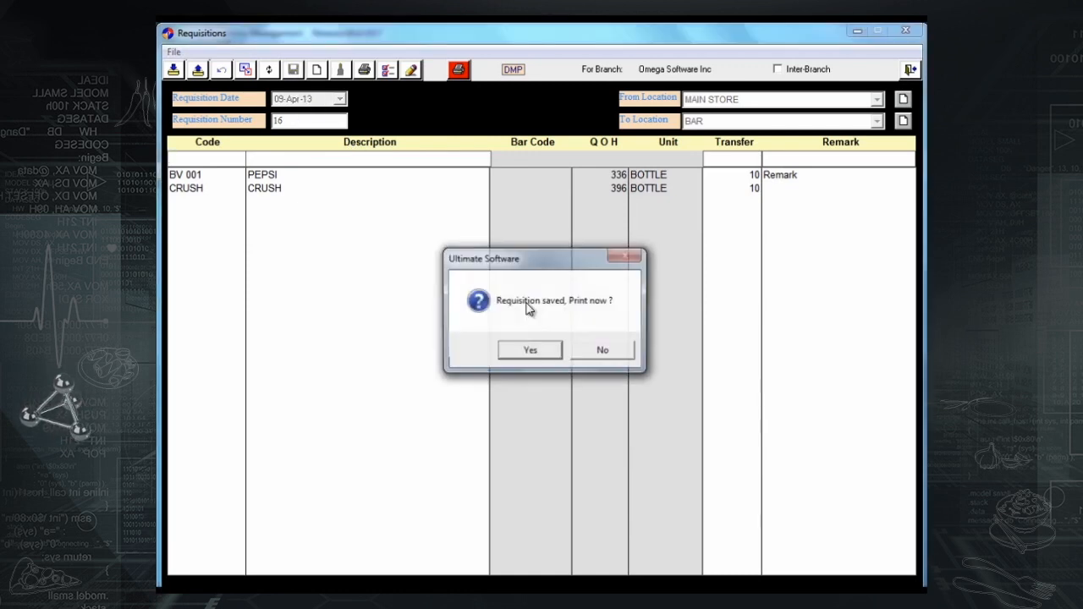
click(530, 351)
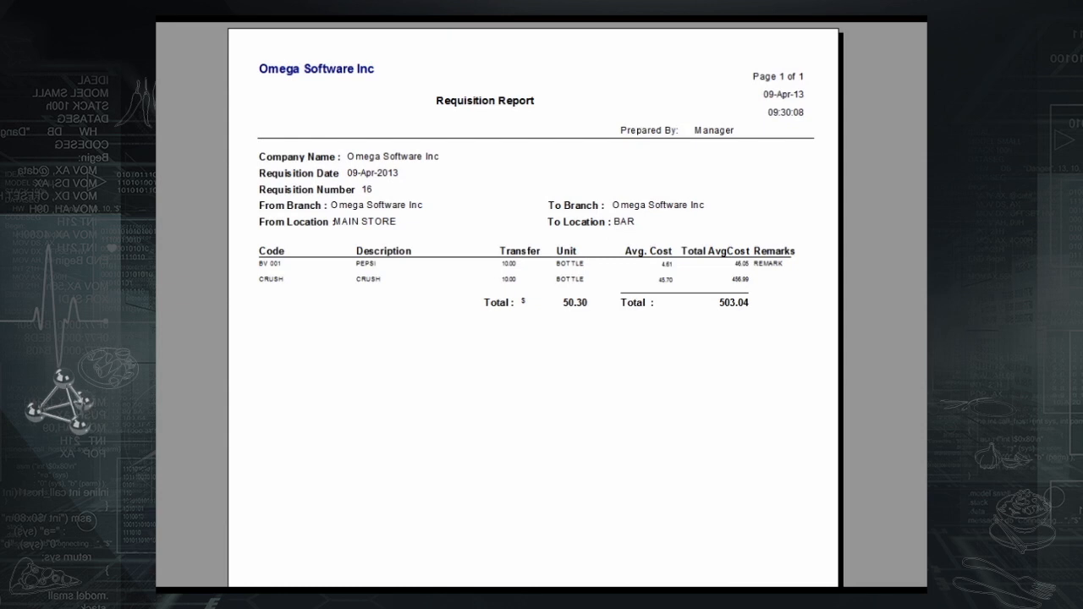
key(Escape)
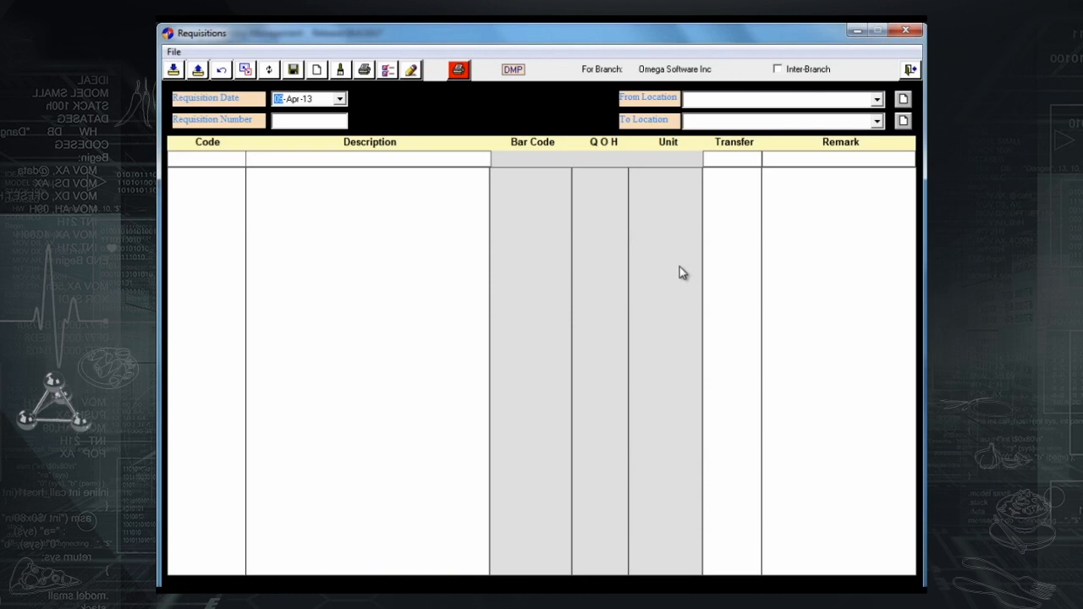
List the saved requisitions, search for requisition number 5 and recall it.
click(246, 69)
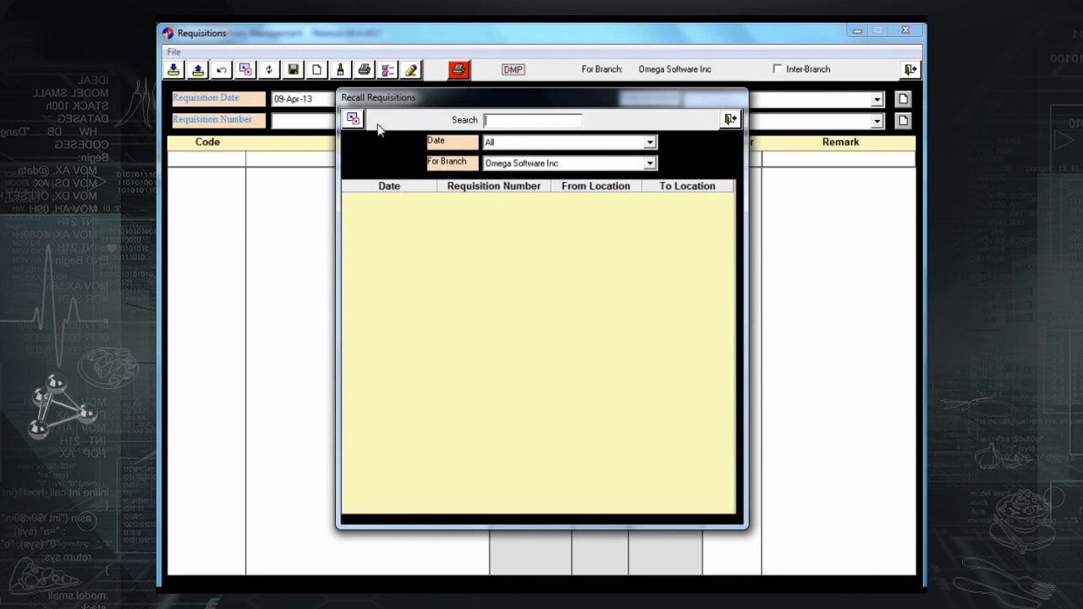
click(359, 120)
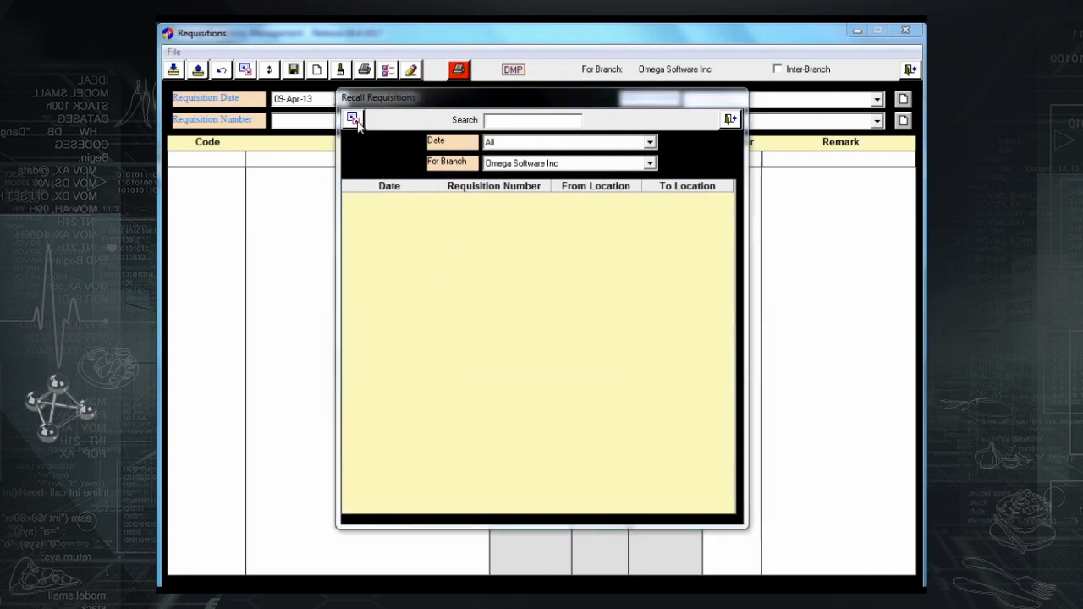
click(524, 353)
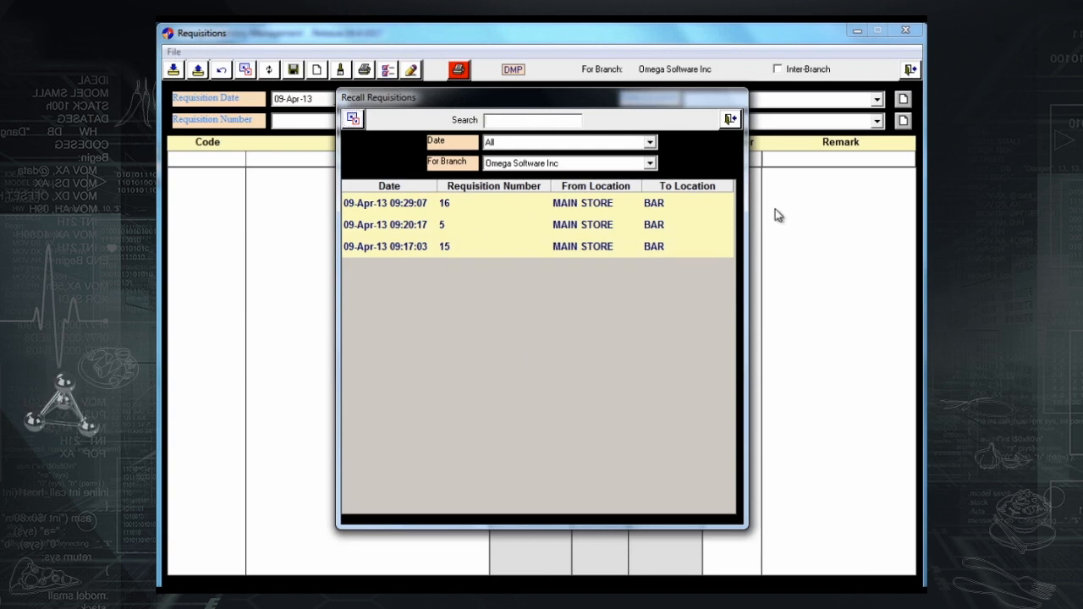
text(5)
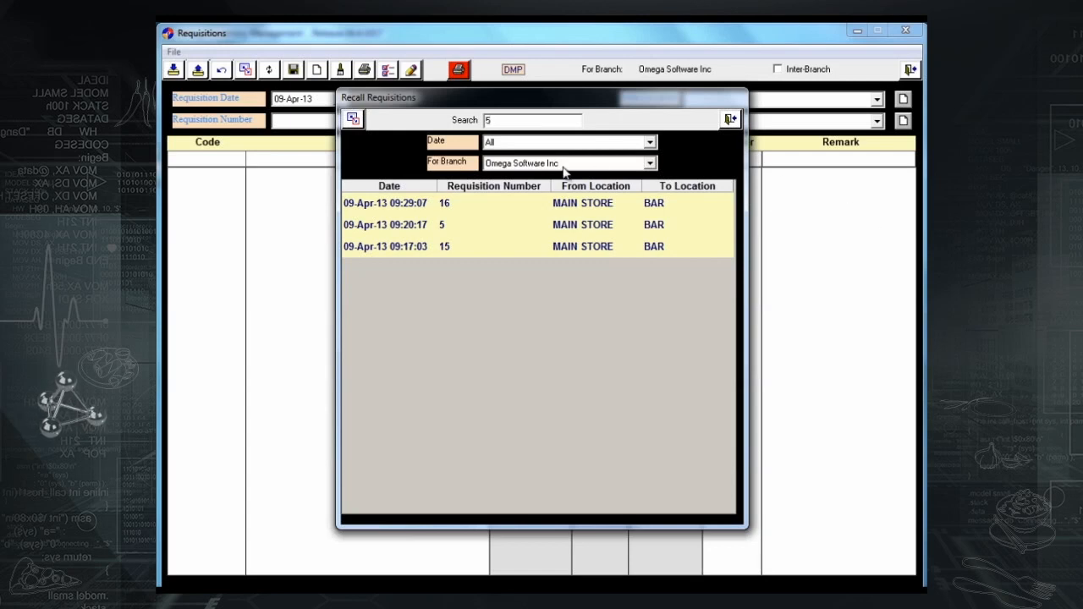
click(357, 119)
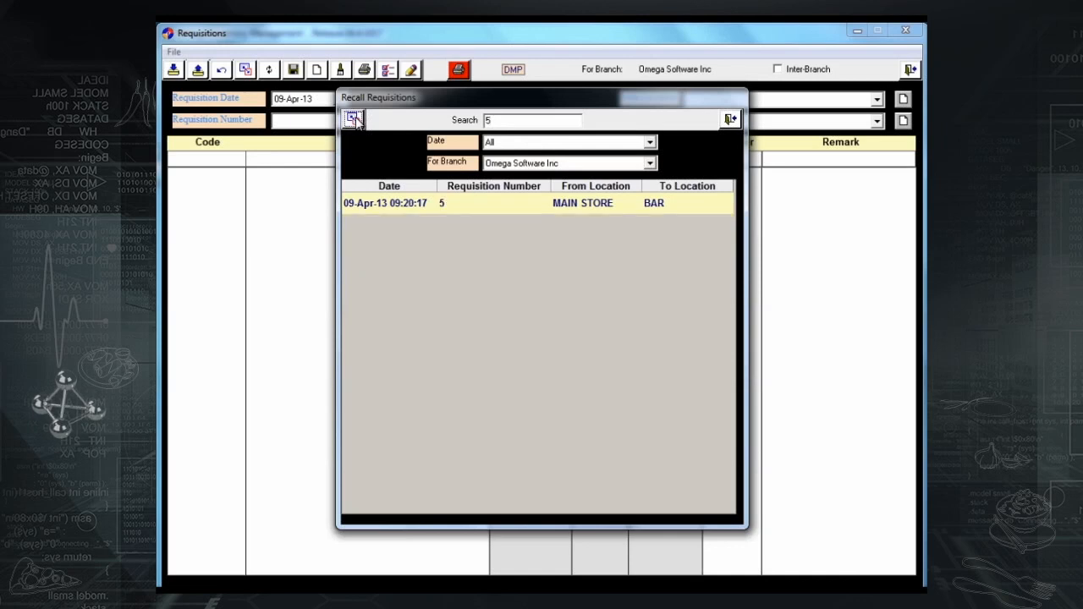
click(567, 203)
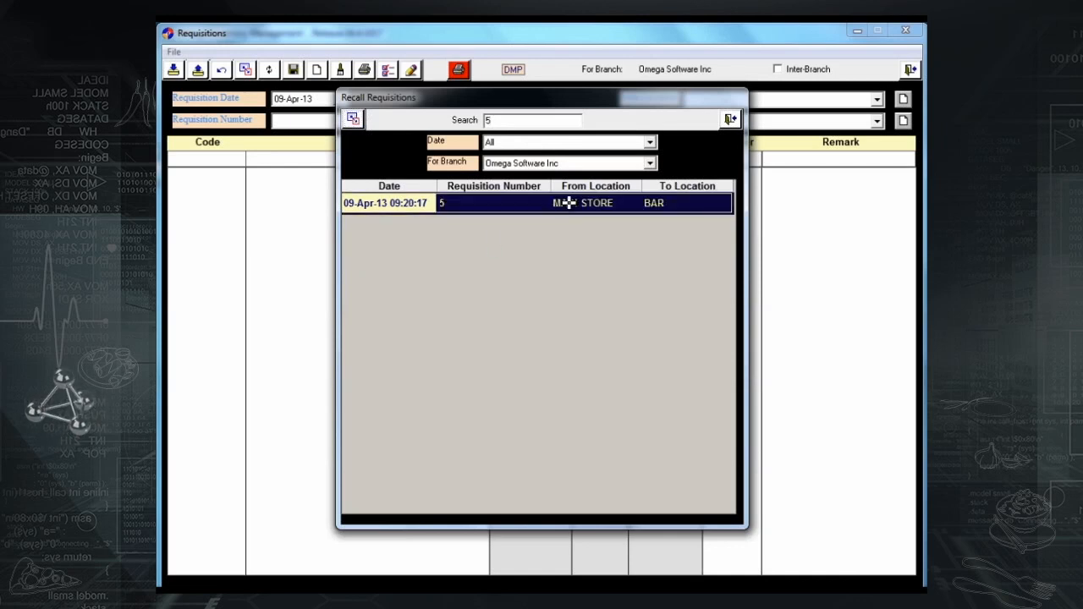
double_click(567, 203)
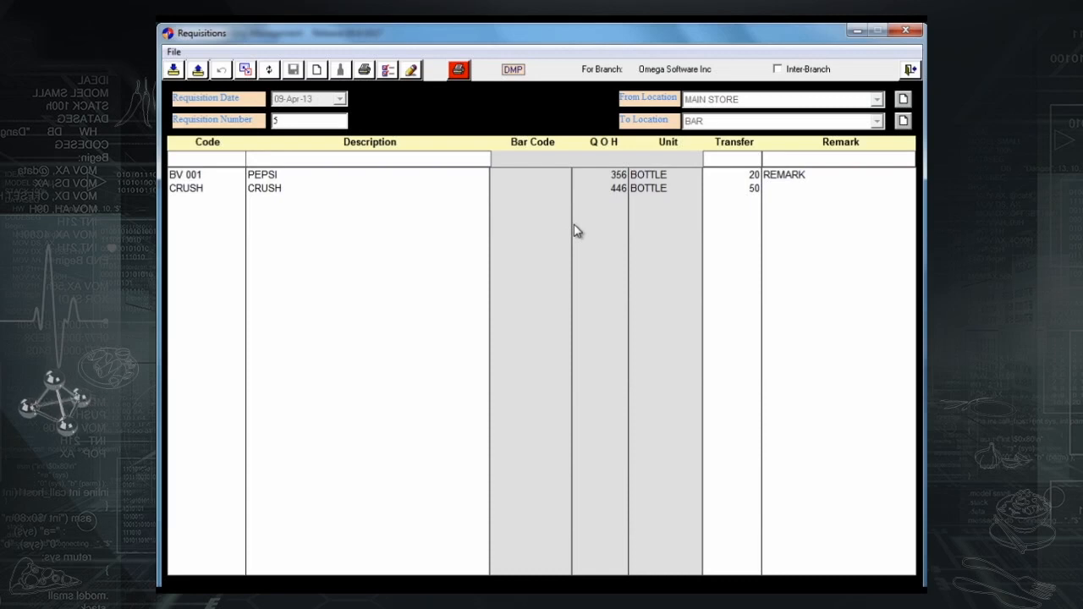
Reverse requisition number 5, searching for it in the reversal list and confirming the reversal.
click(270, 71)
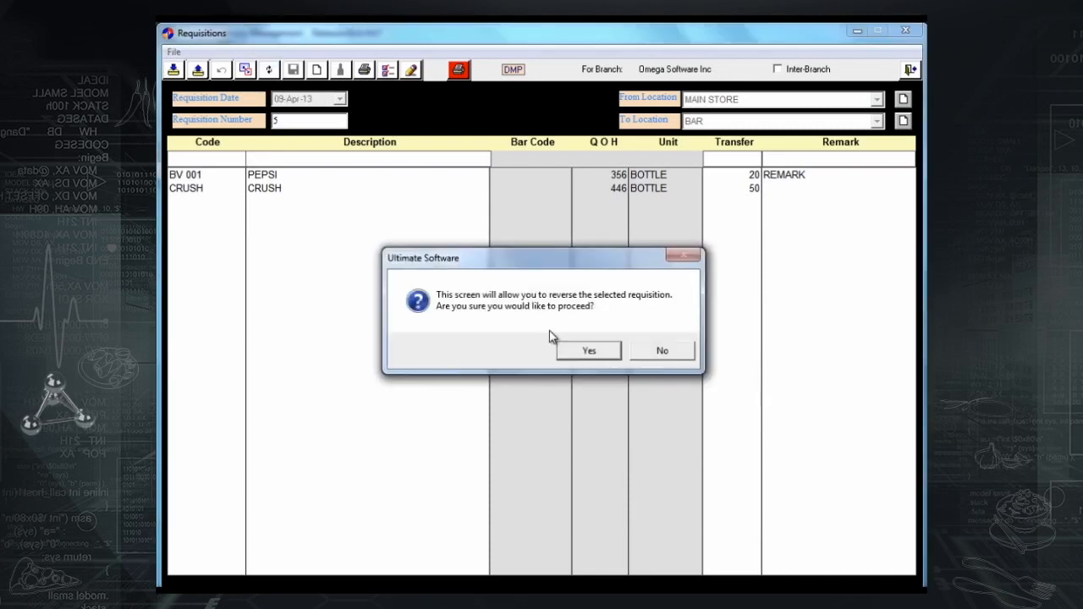
click(590, 352)
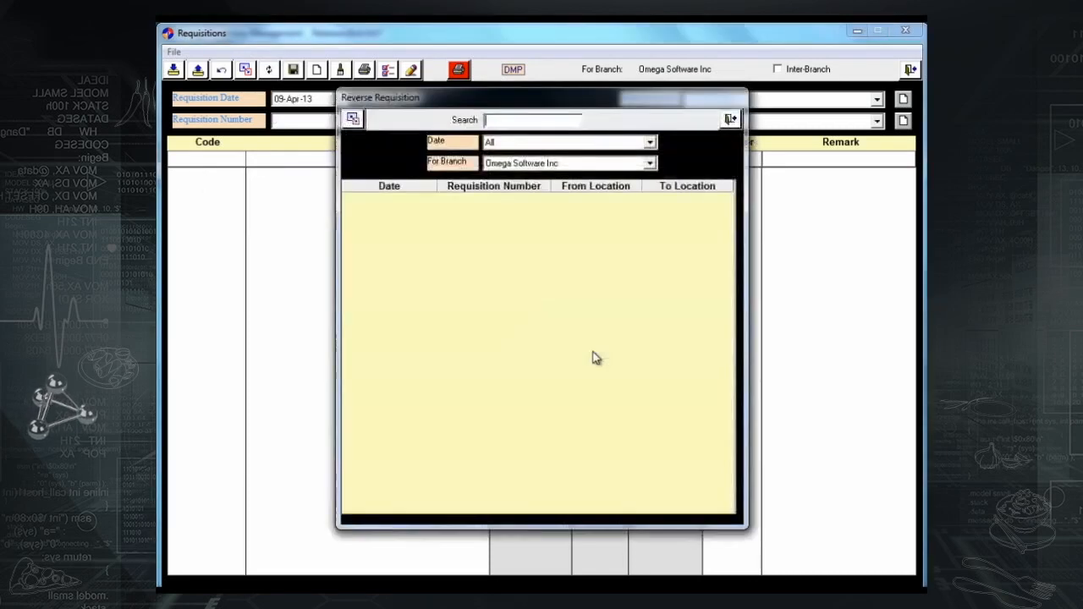
click(508, 122)
text(5)
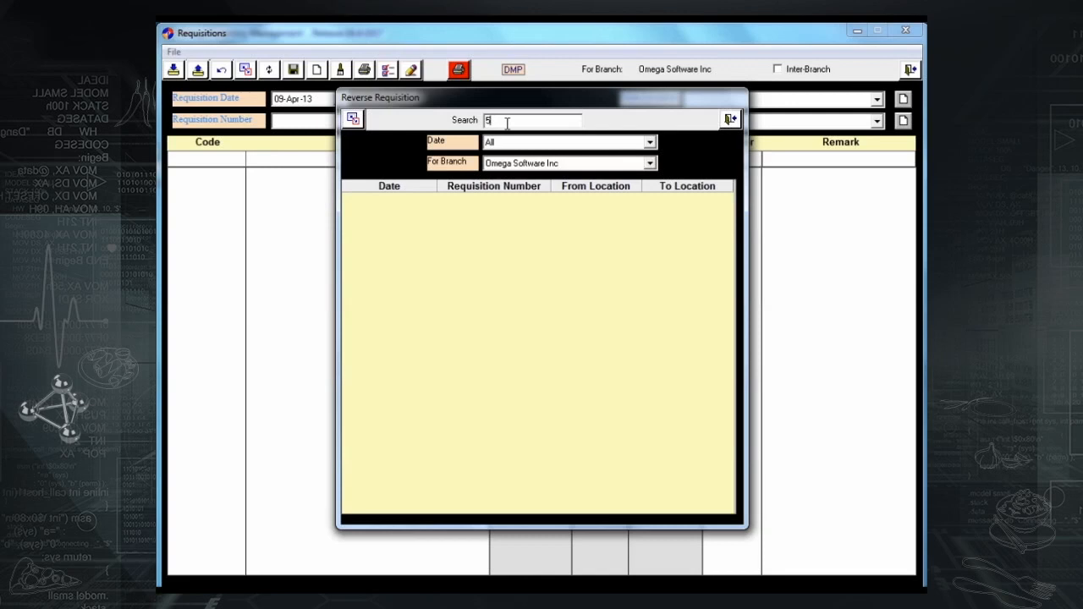
click(352, 118)
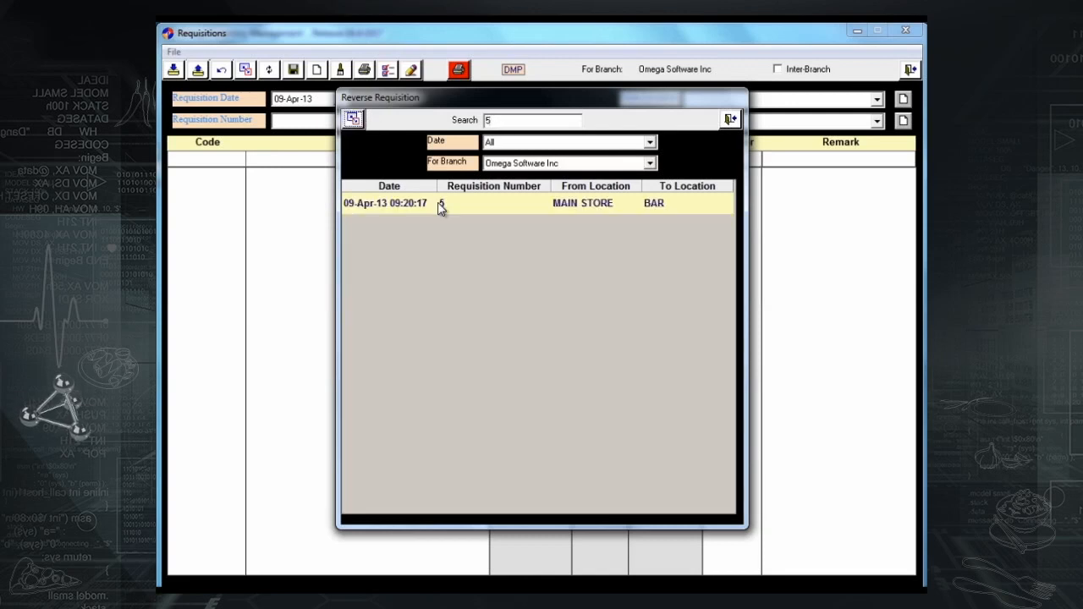
click(457, 203)
double_click(456, 203)
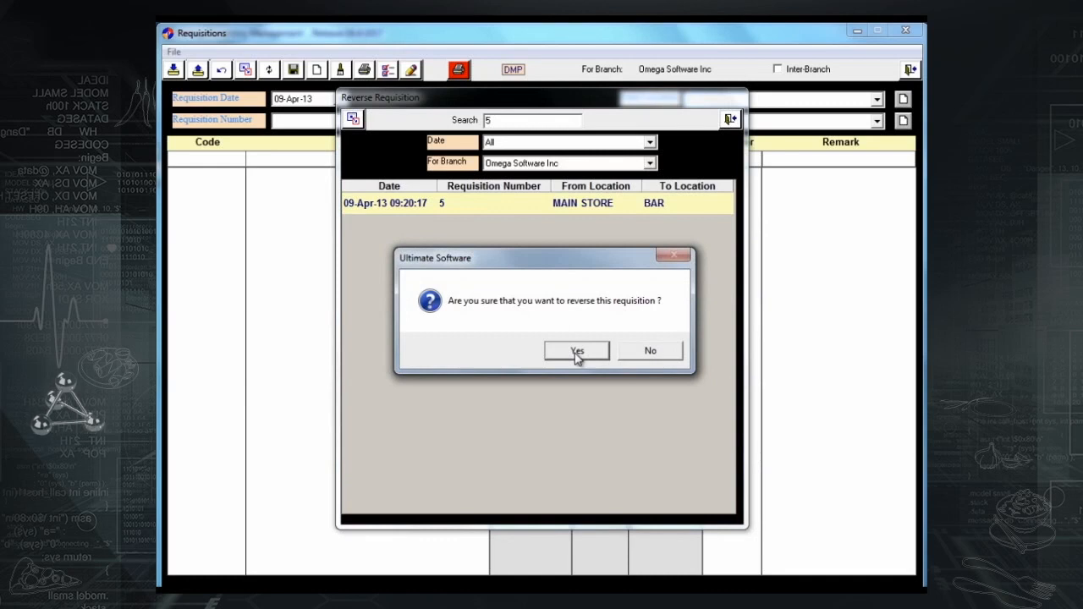
click(576, 351)
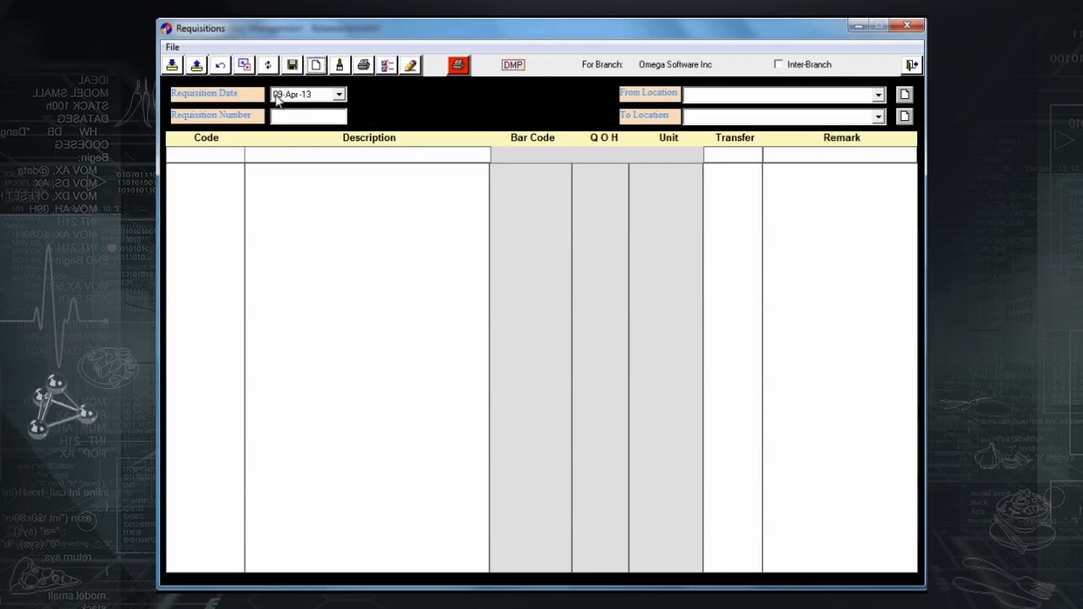
Set a new requisition's from location to MAIN STORE and its to location to BAR.
click(822, 96)
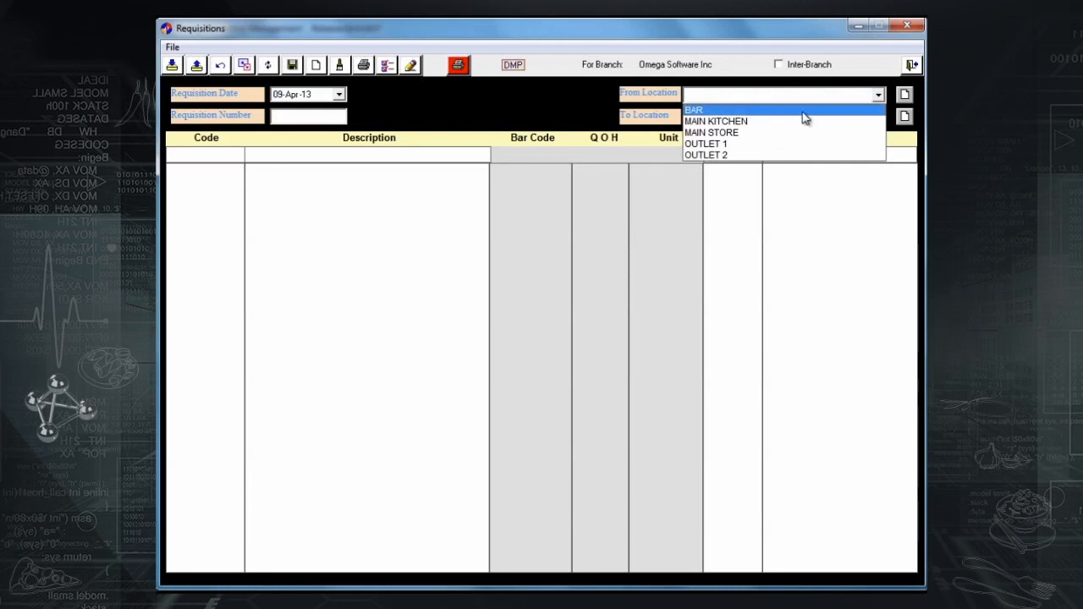
click(786, 133)
click(769, 117)
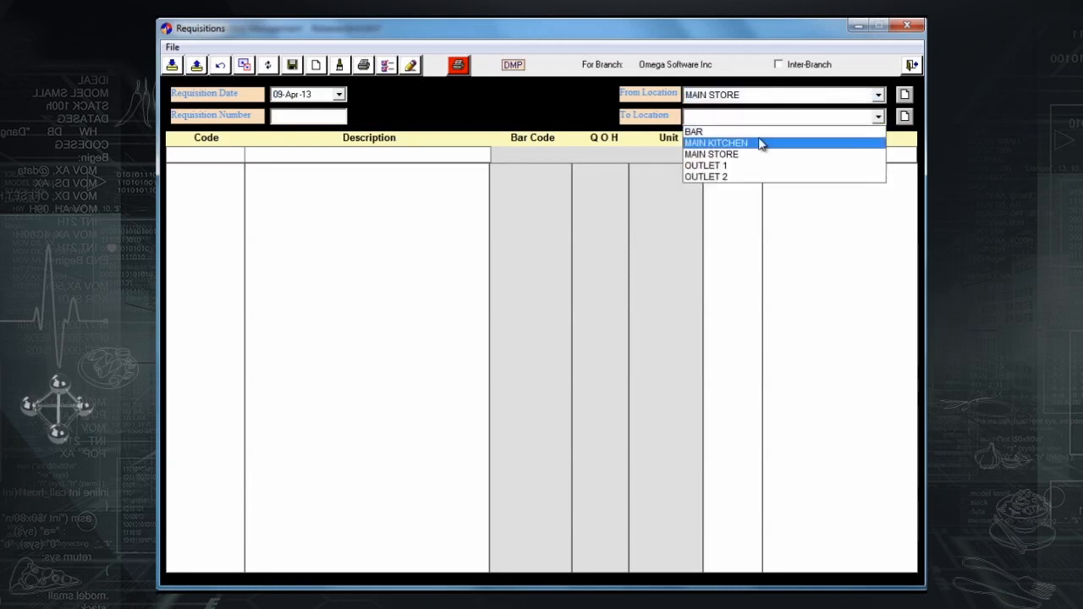
click(763, 133)
Find PEPSI by description and add it to the new requisition with a transfer quantity of 10.
click(412, 152)
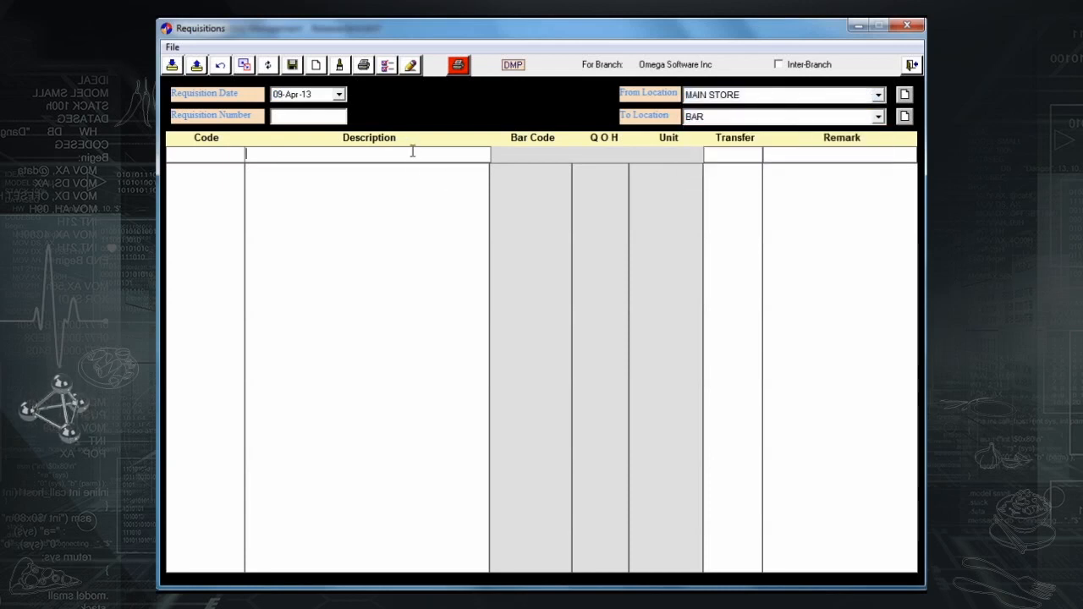
text(peps)
key(Return)
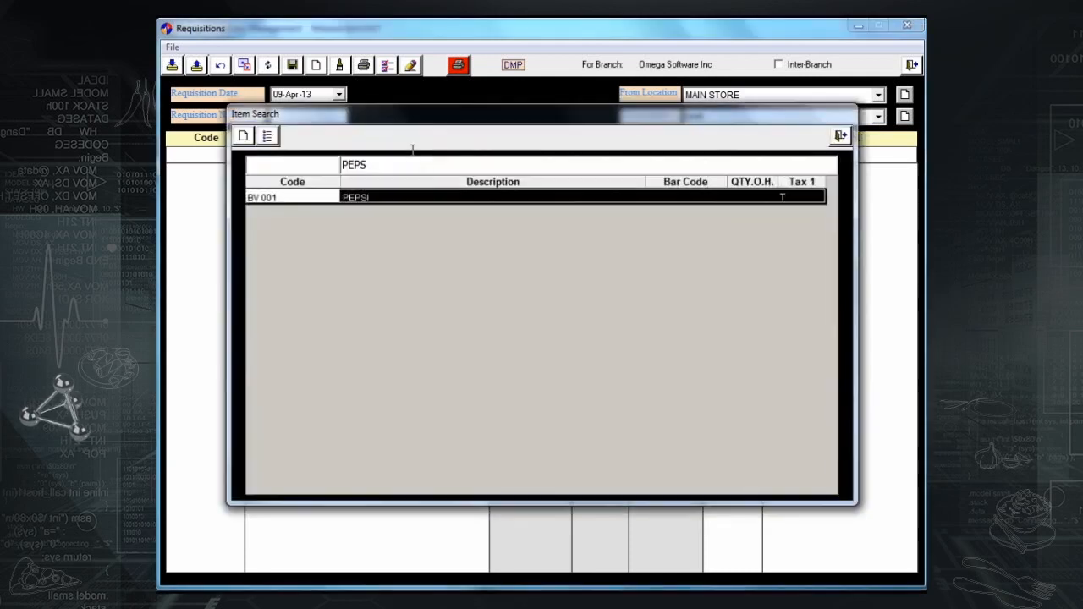
key(Return)
text(10)
key(Return)
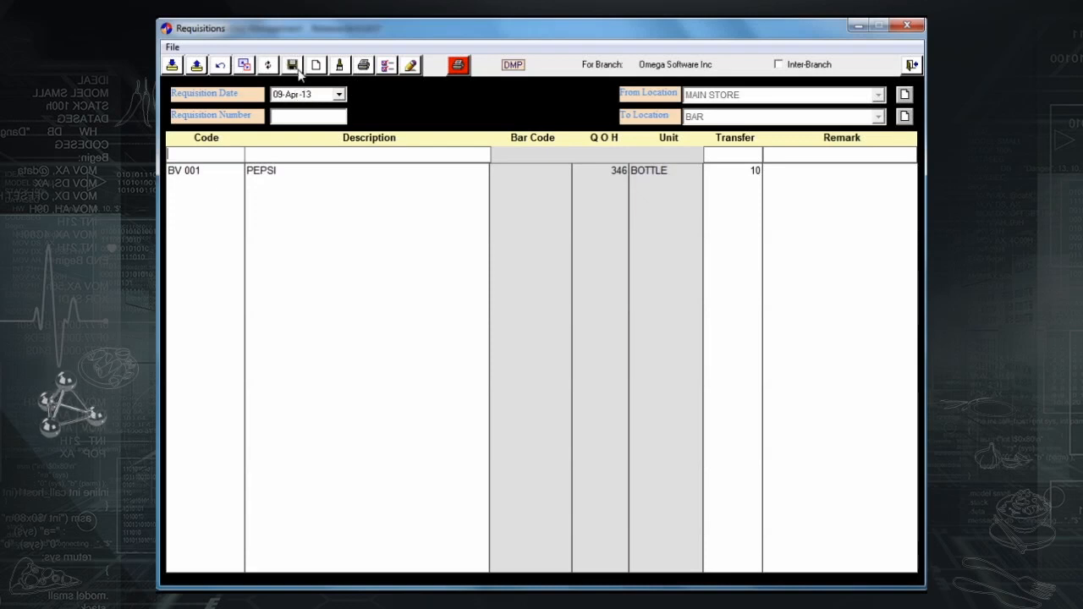
Put the requisition on hold with the description Req4, and view its printout.
click(173, 65)
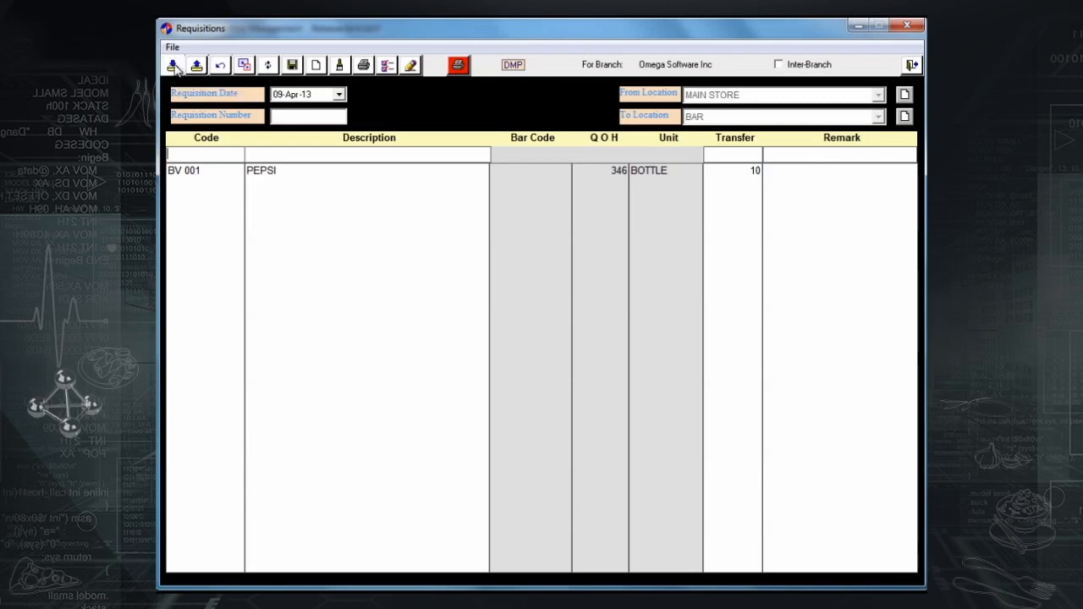
text(R)
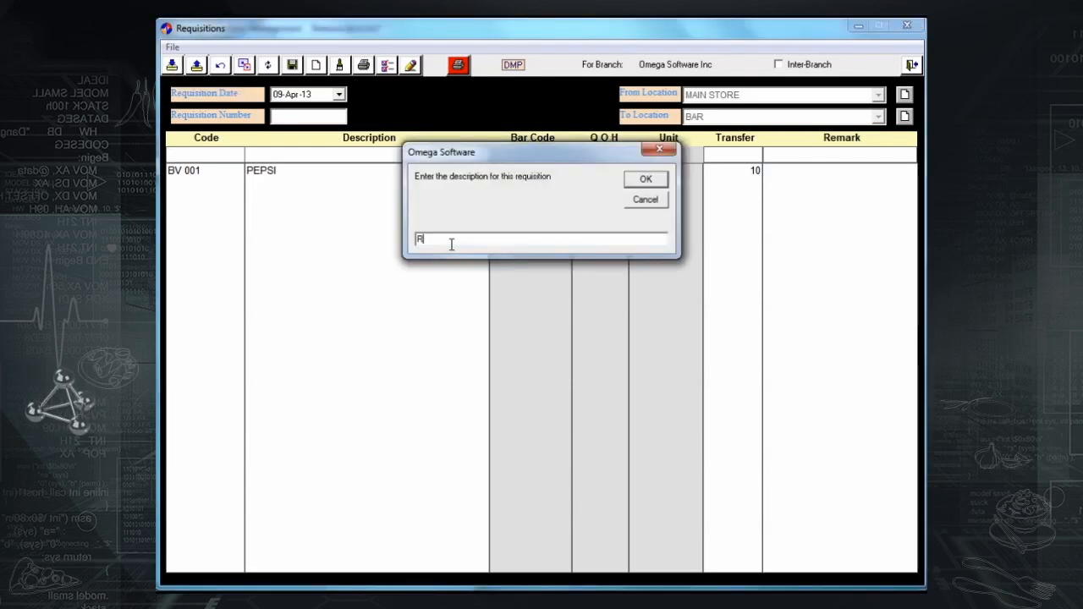
text(eq)
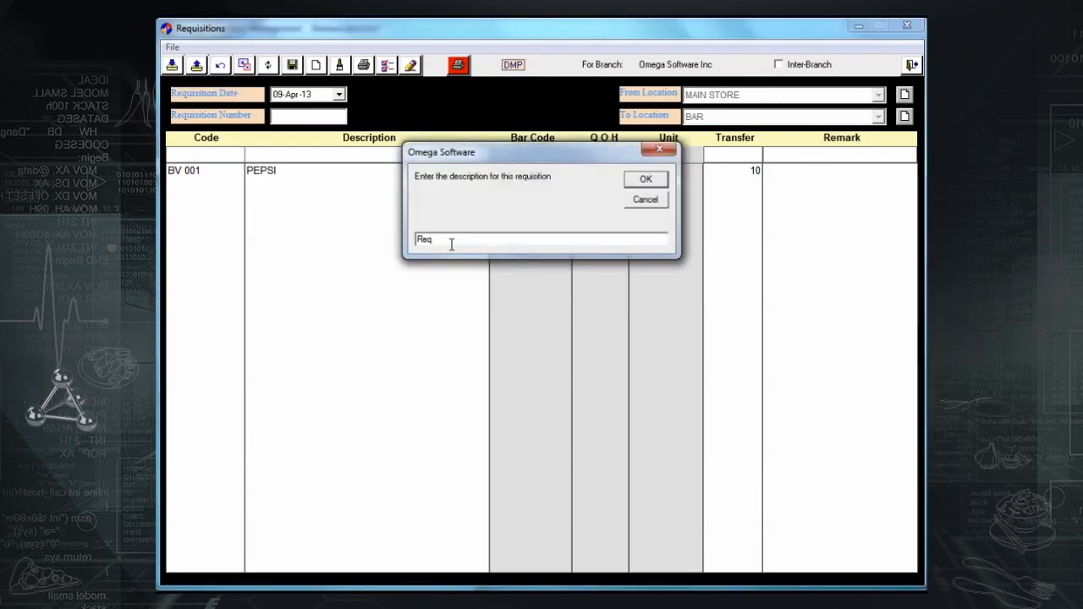
text(1)
key(Return)
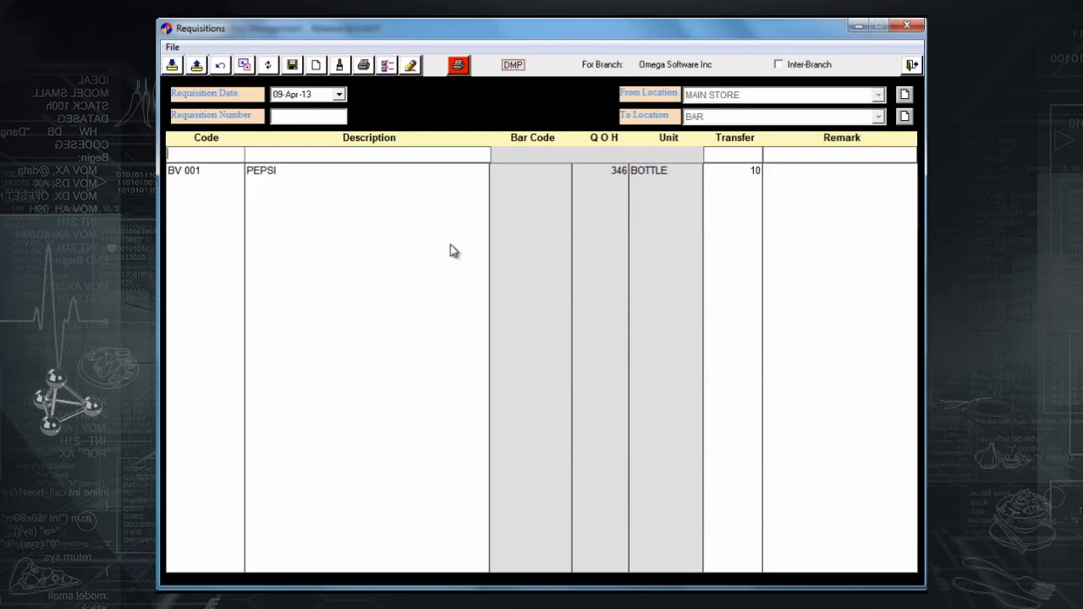
click(458, 66)
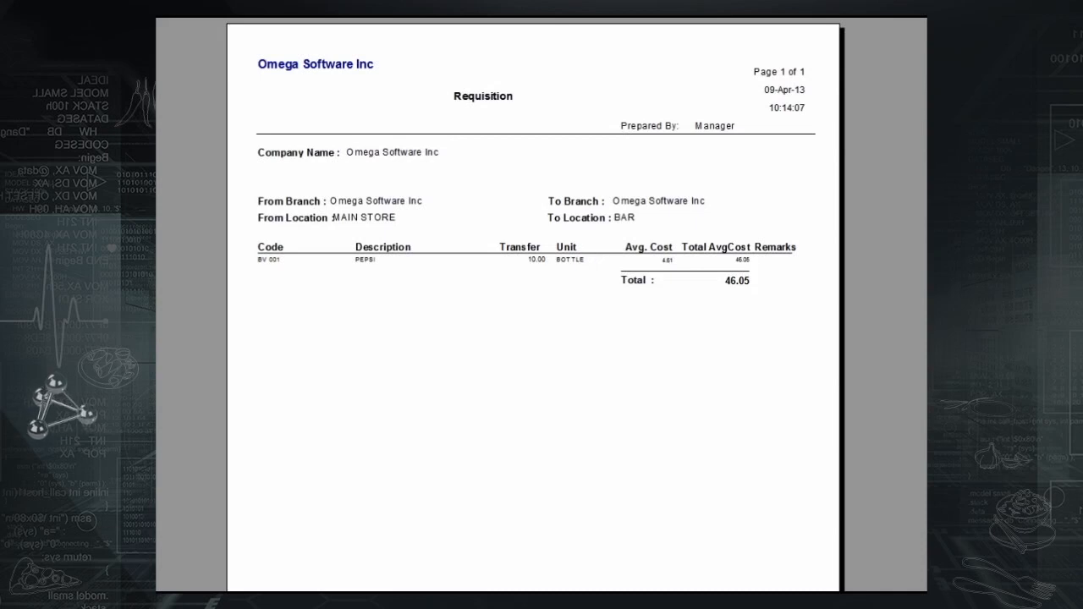
key(Escape)
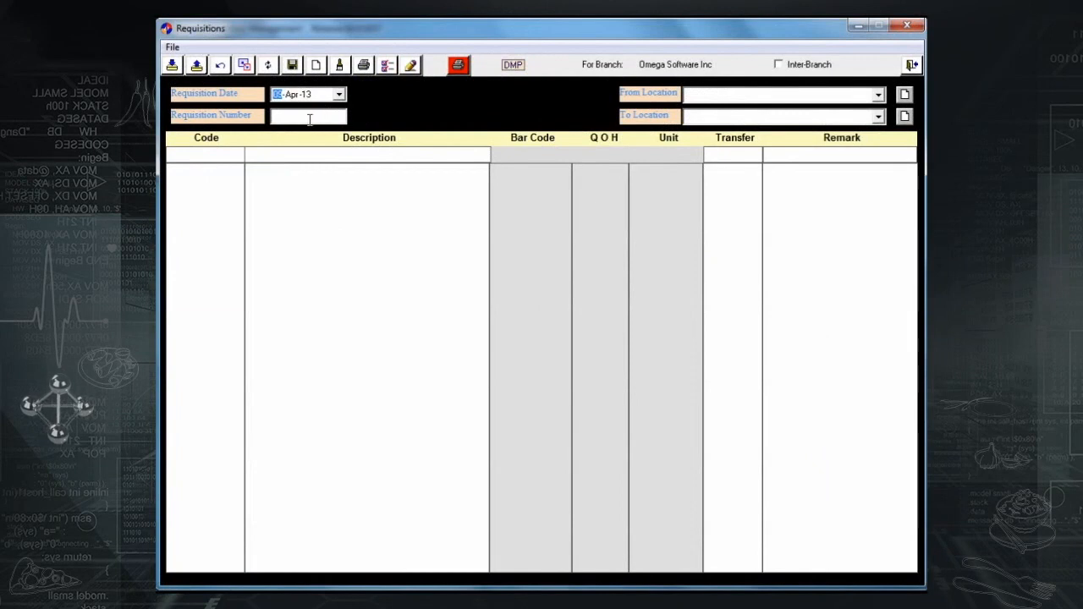
Recall the held requisition Req4 and set the PEPSI transfer quantity to 9.
click(197, 67)
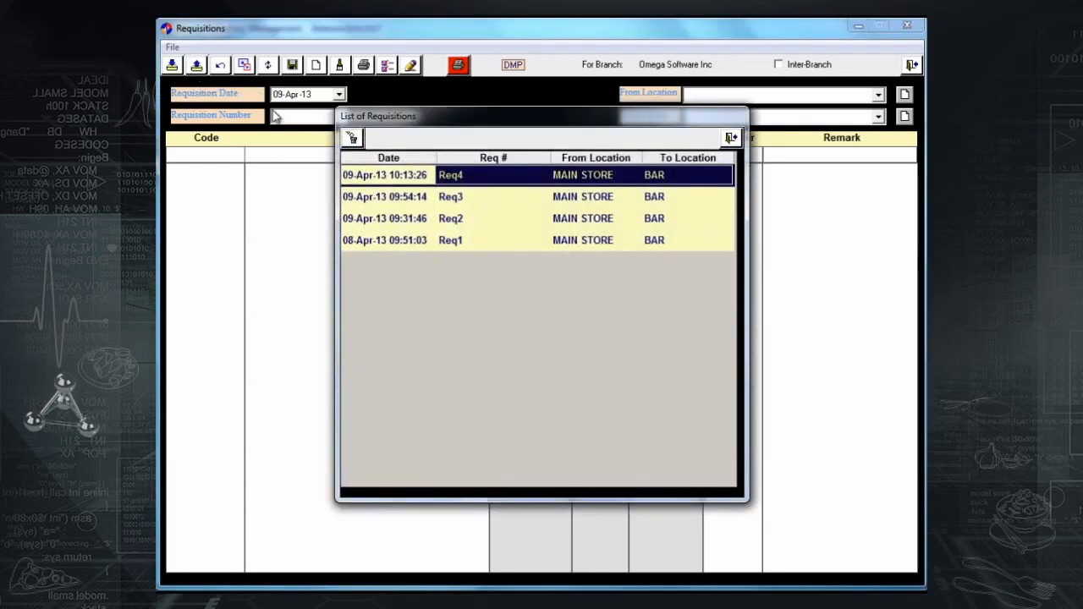
click(485, 175)
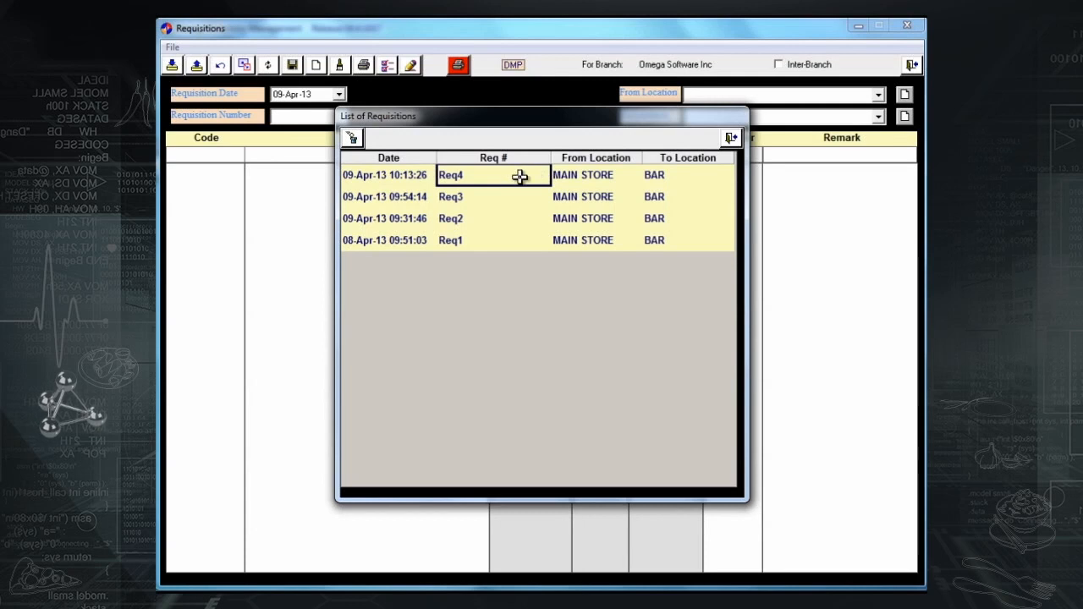
double_click(519, 175)
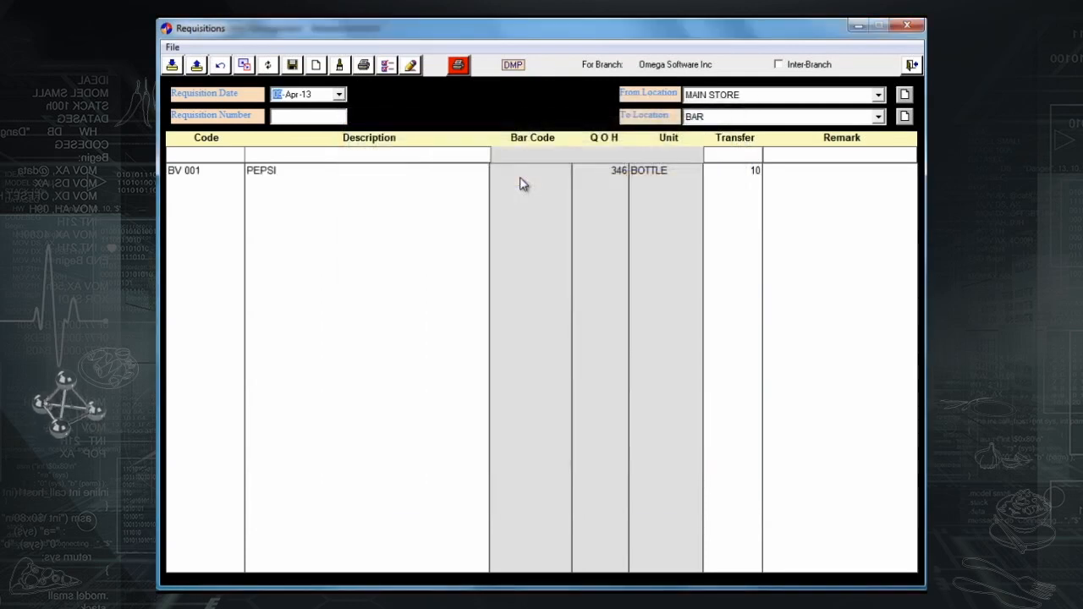
click(730, 151)
text(9)
key(Return)
Find CRUSH by description and add it to the recalled requisition with a transfer quantity of 10.
click(466, 160)
text(cru)
key(Return)
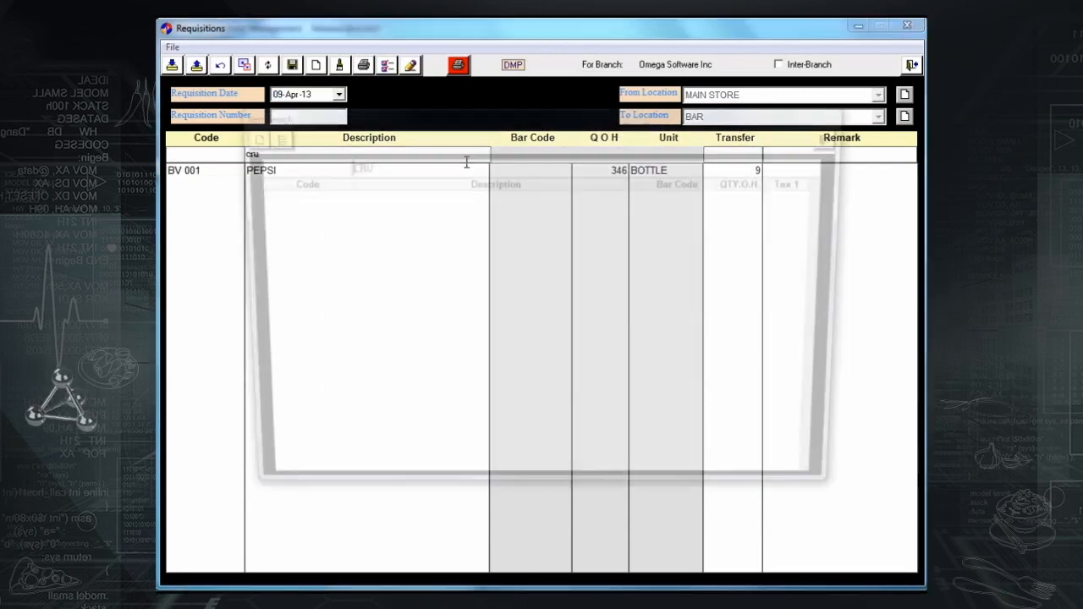
key(Return)
text(10)
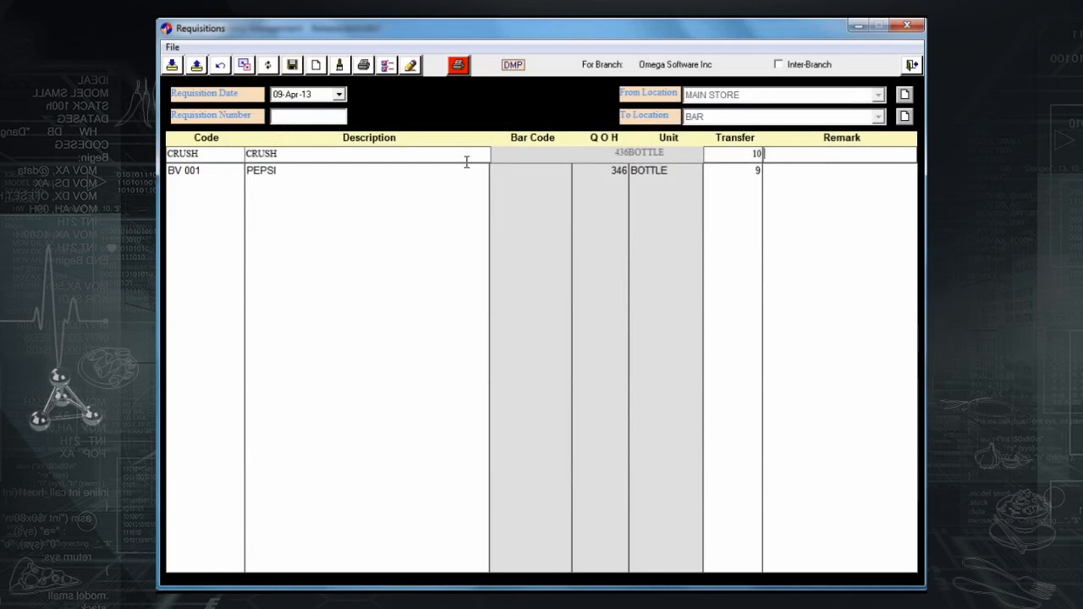
key(Return)
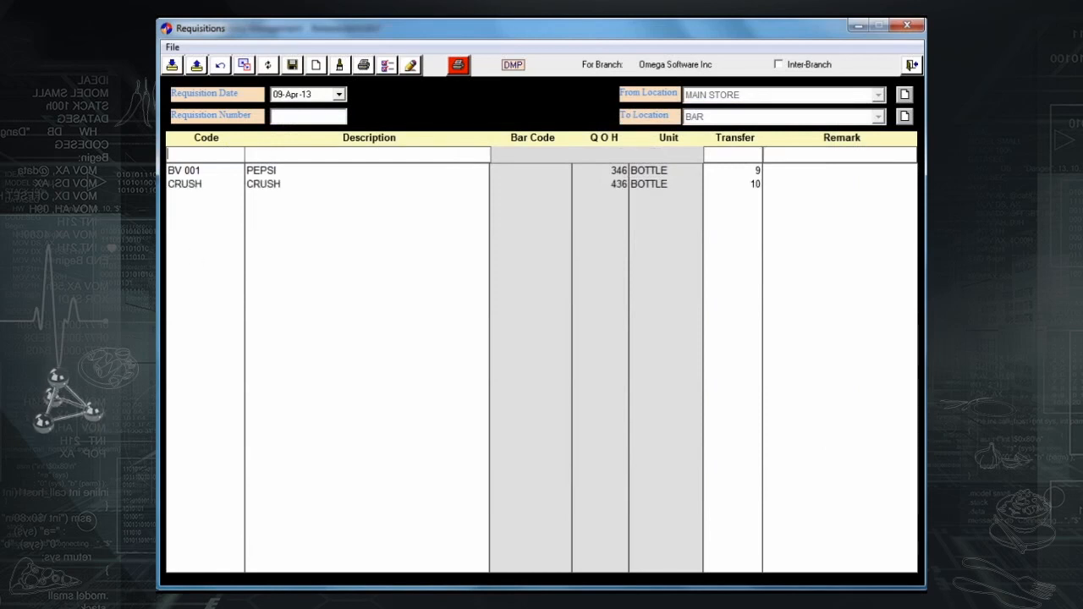
Set the requisition number to 26 and save the requisition without printing it.
click(288, 120)
text(26)
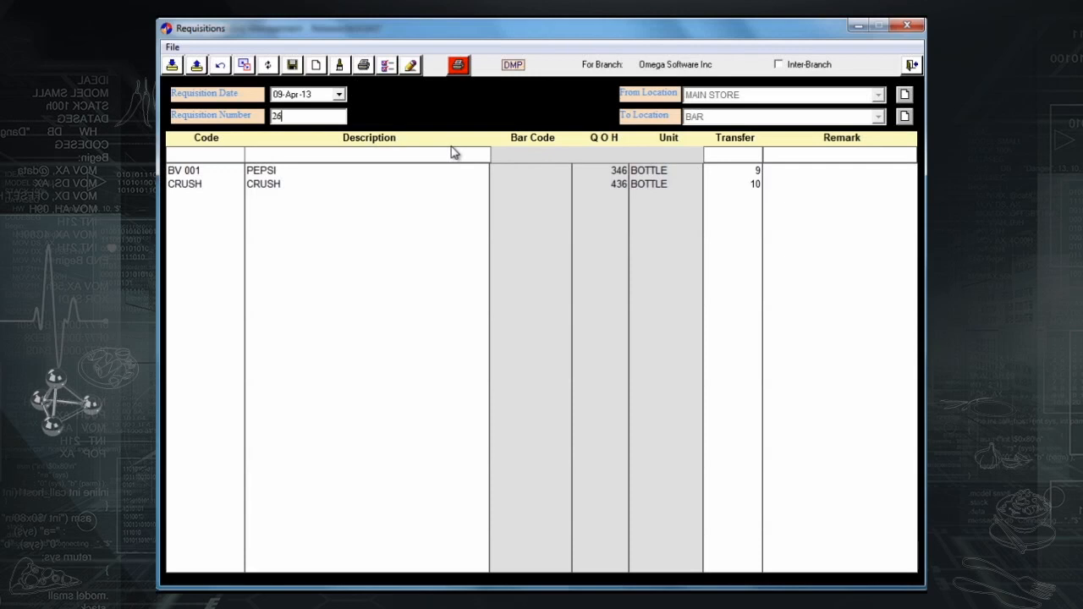
click(292, 66)
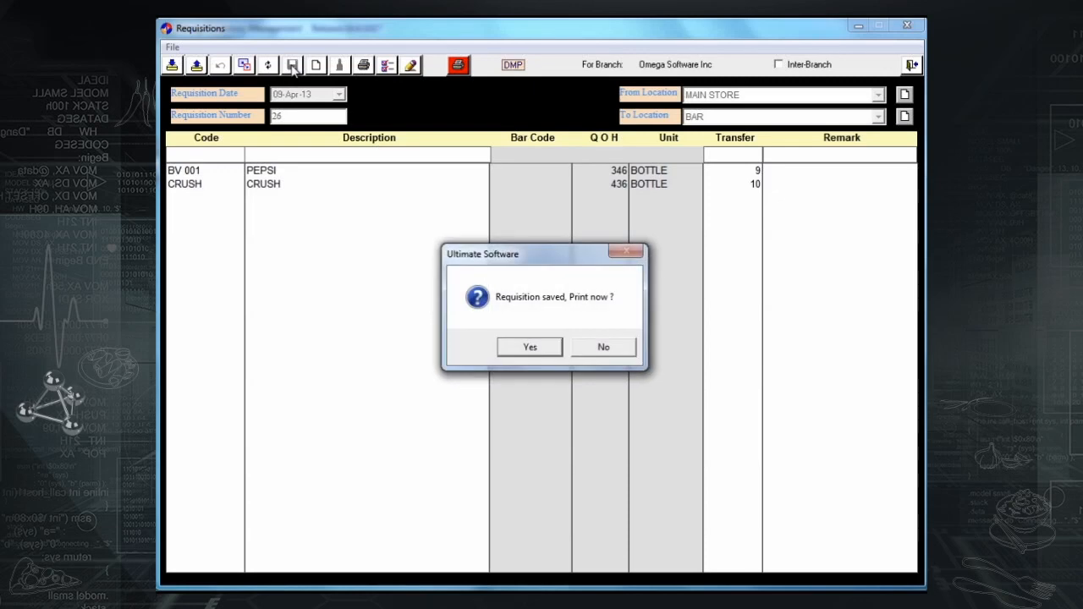
click(588, 351)
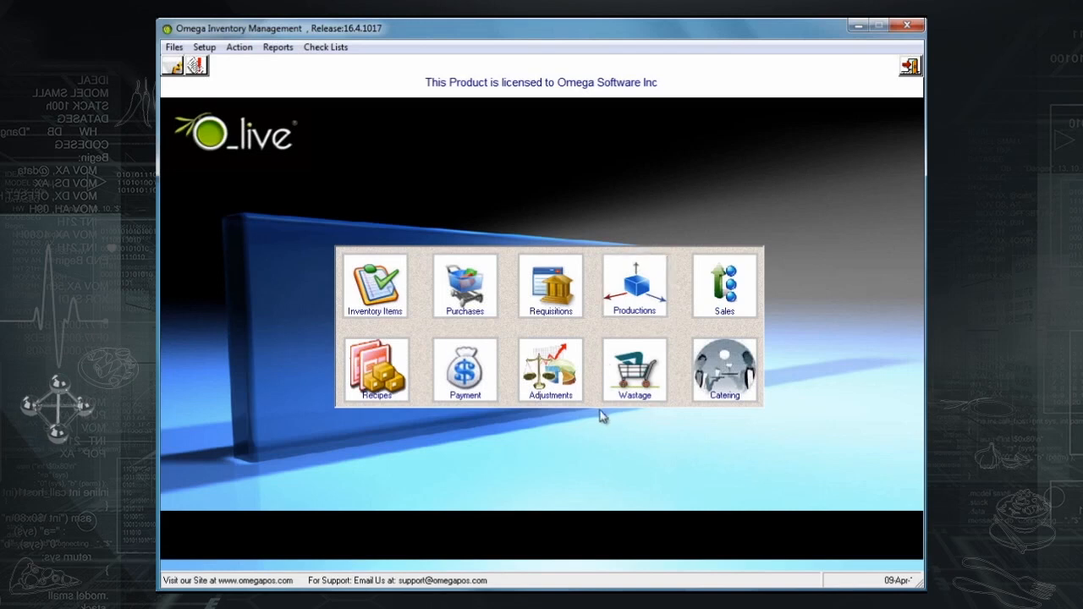
Start a new wastage record with the wastage type Inventory Item.
click(624, 400)
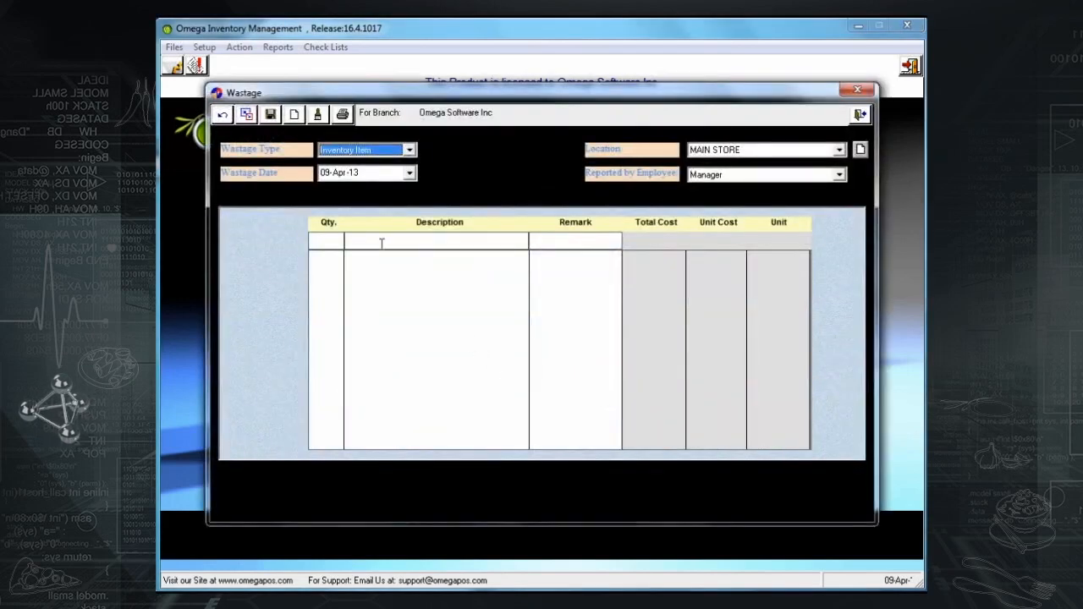
click(294, 115)
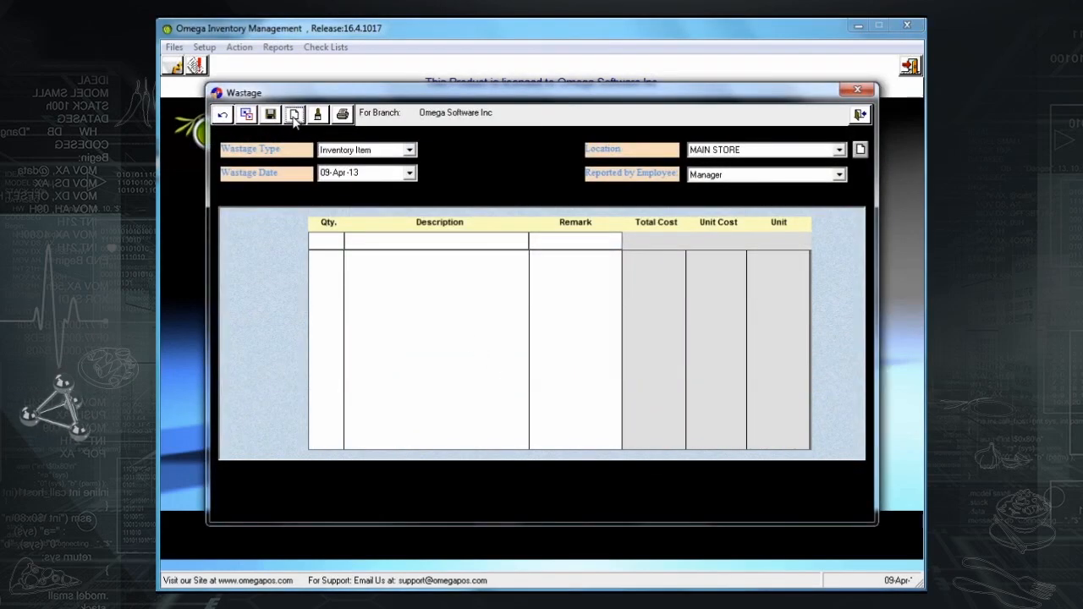
click(339, 152)
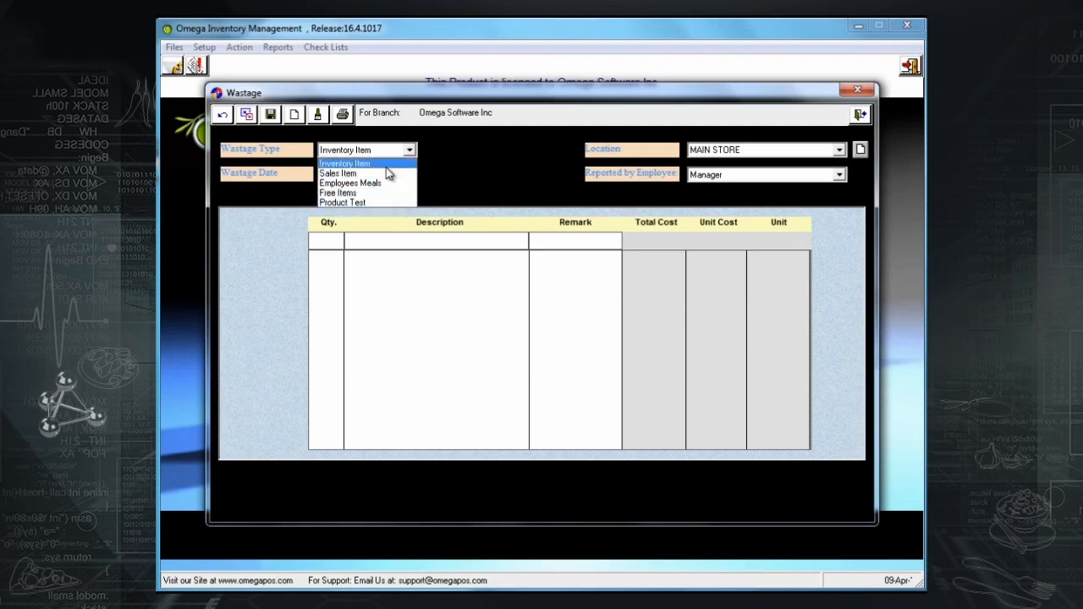
click(386, 166)
Add TOMATO to the wastage record with a quantity of 500, leaving the remark empty.
click(334, 238)
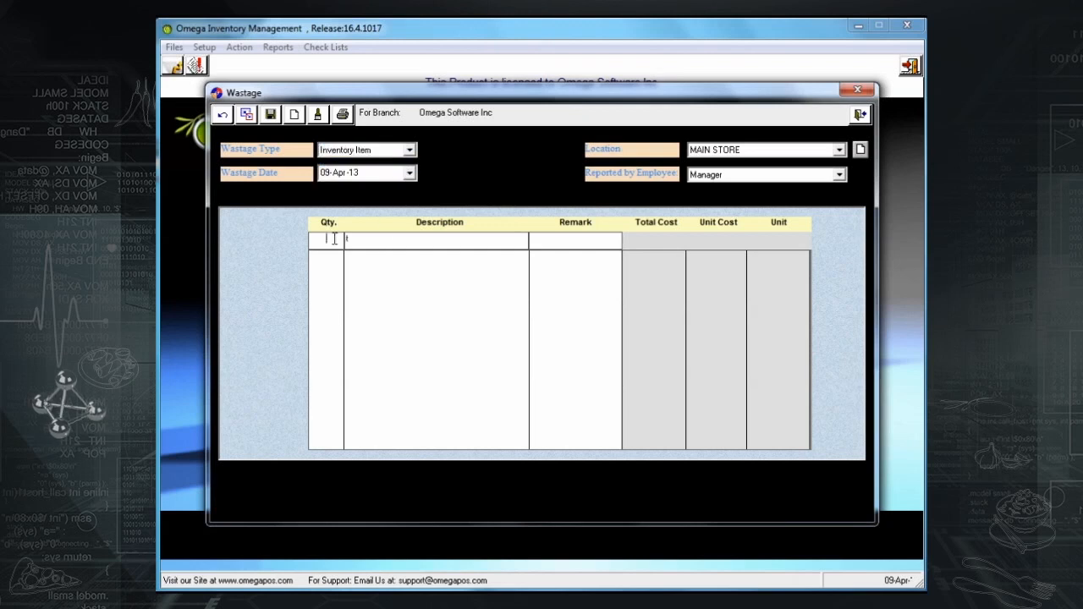
text(500)
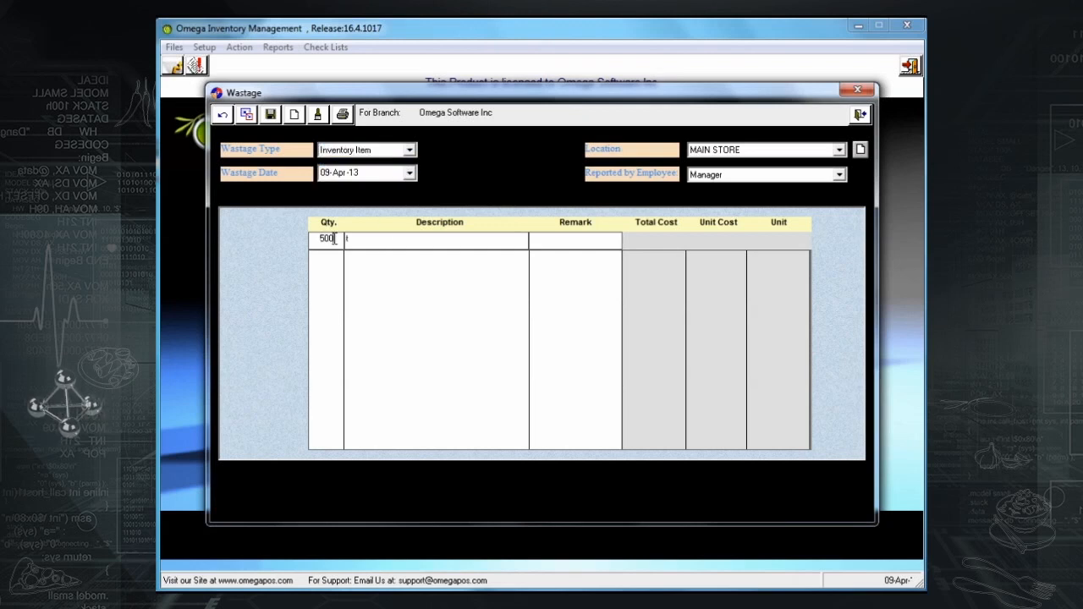
click(365, 238)
text(tom)
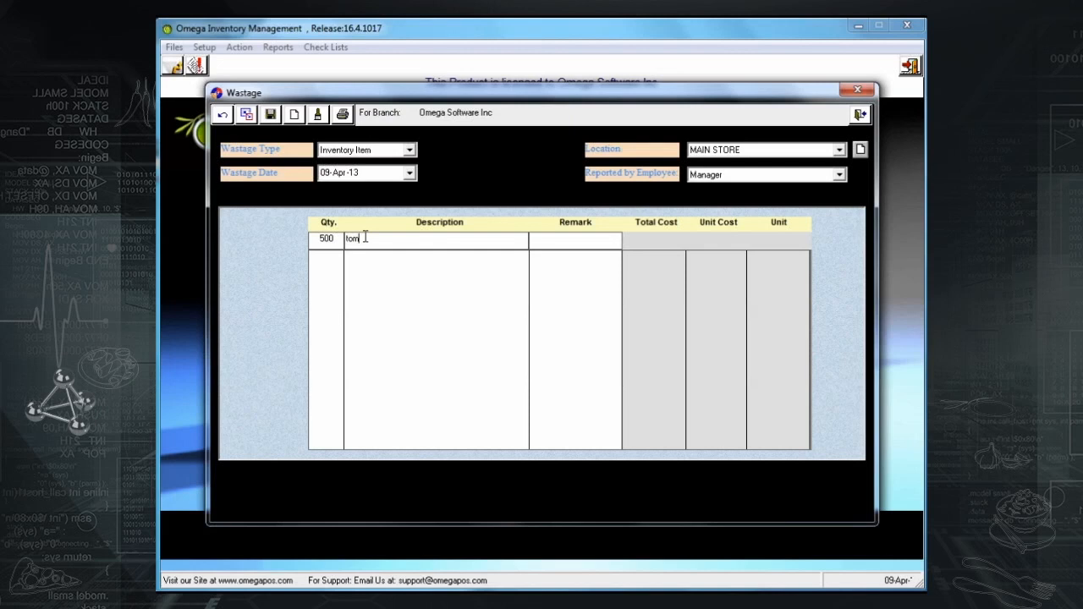
key(Return)
key(Return)
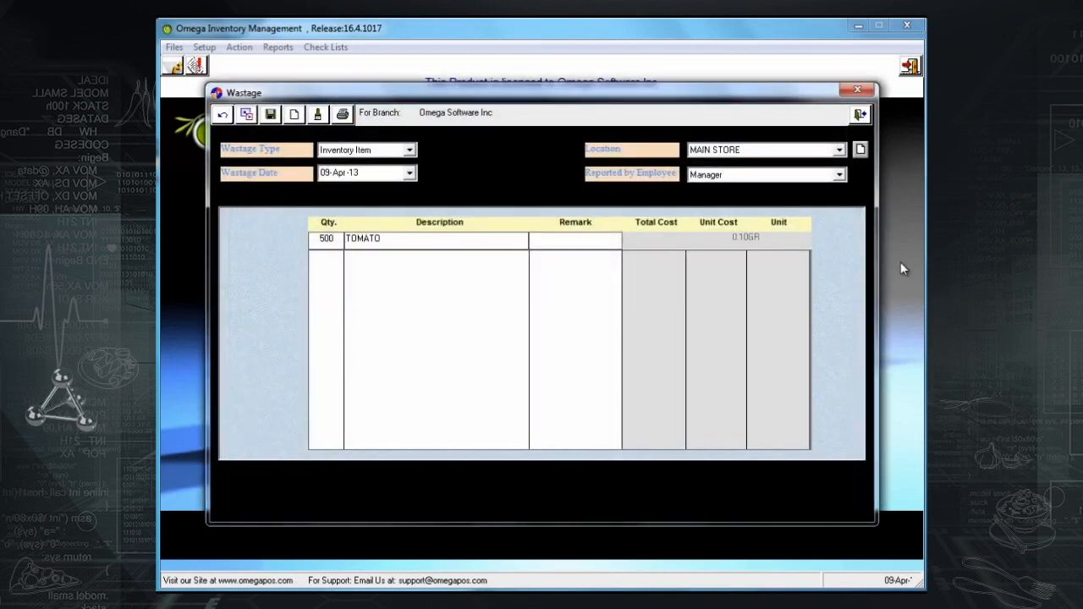
key(Return)
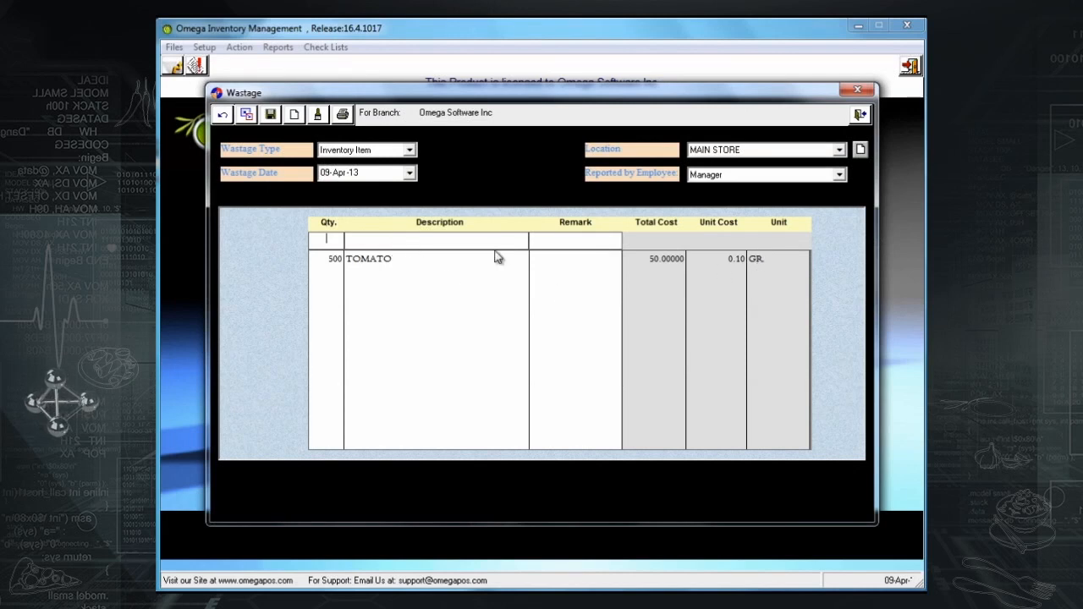
Add MAIS 350 GR to the wastage record with a quantity of 2 and the remark "Expiry date".
text(2)
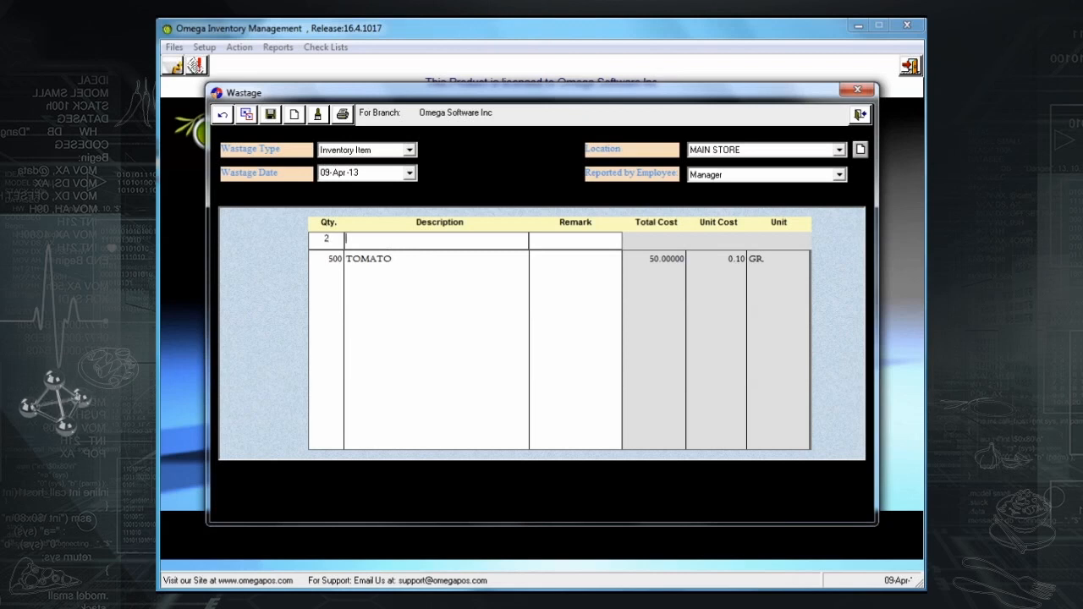
text(mai)
key(Return)
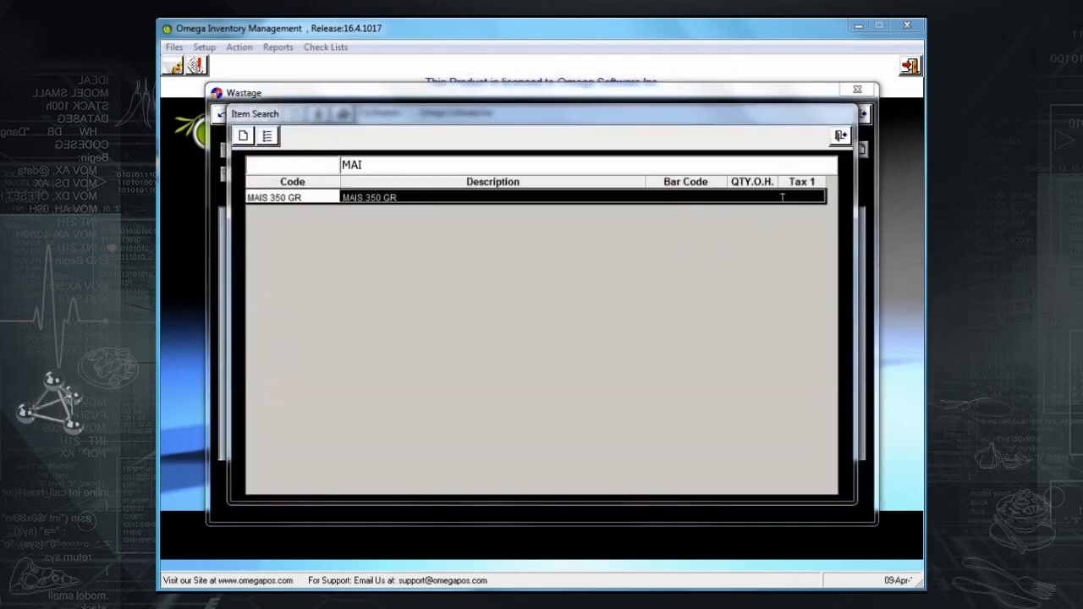
key(Return)
text(Expiry date)
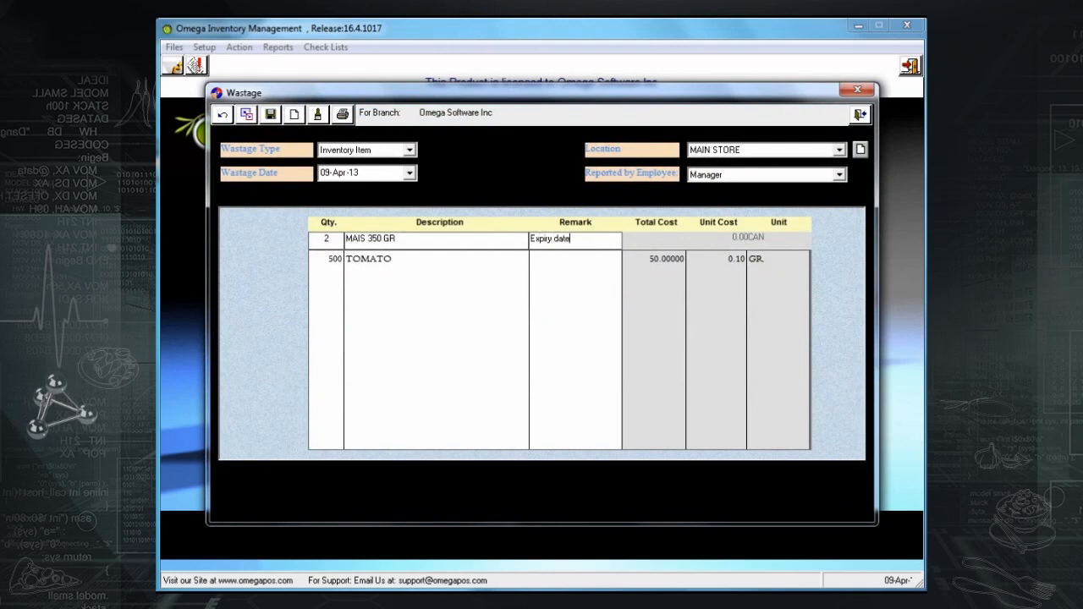
key(Return)
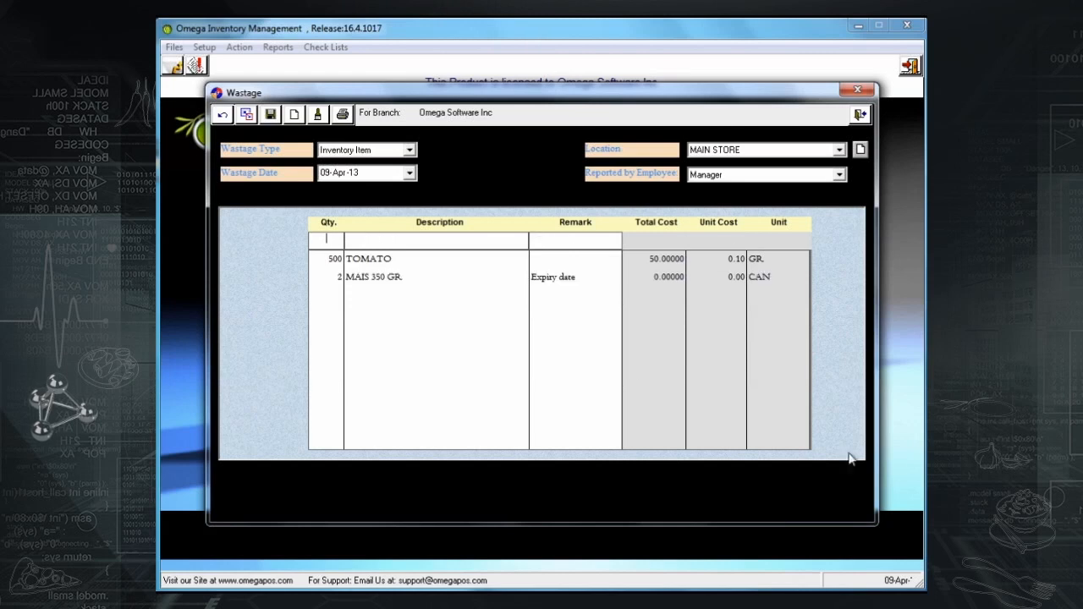
Save the wastage record and accept printing it, closing the report preview when done.
click(270, 120)
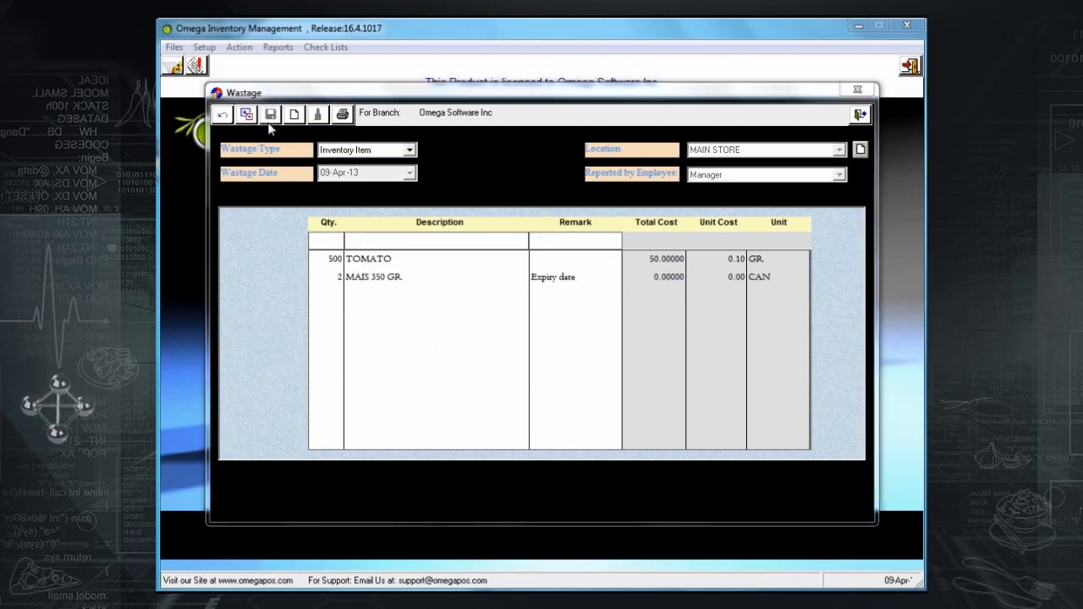
click(532, 348)
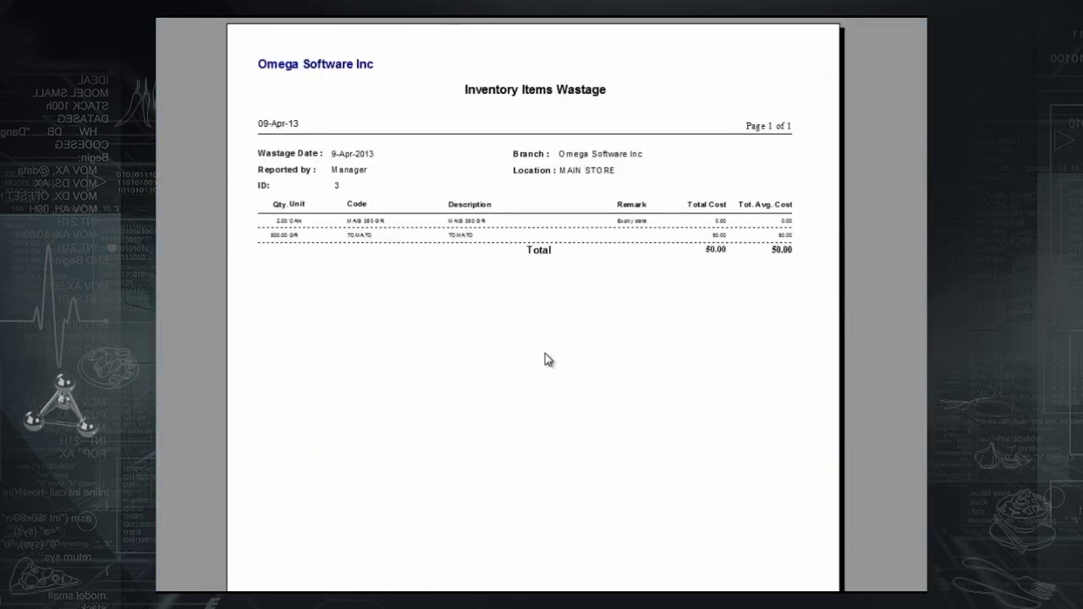
key(Escape)
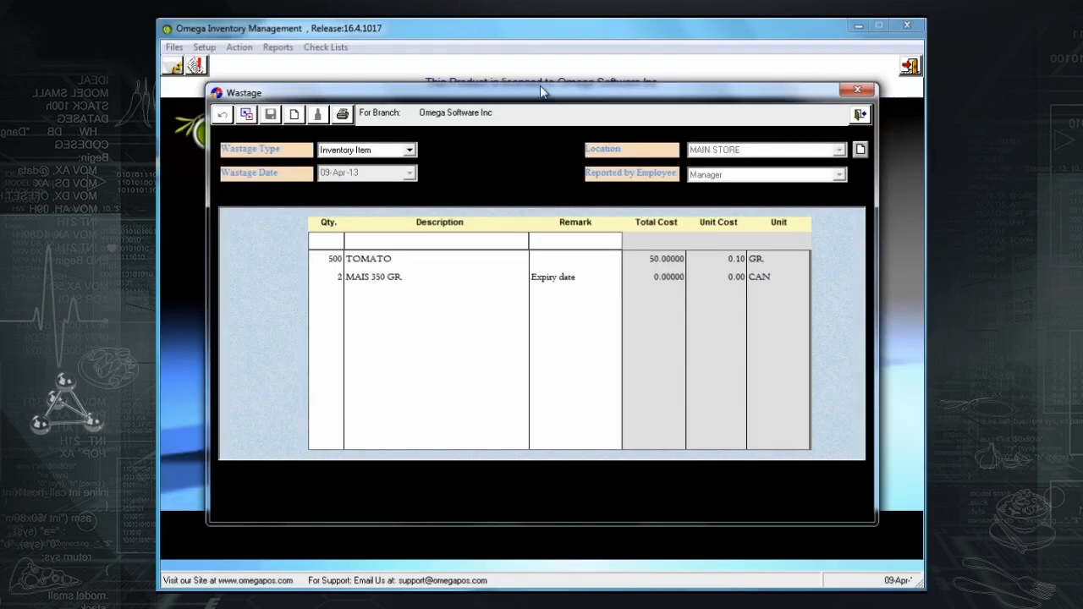
Recall the saved wastage with ID 3, dated 09-04-2013, and view its printout.
click(246, 116)
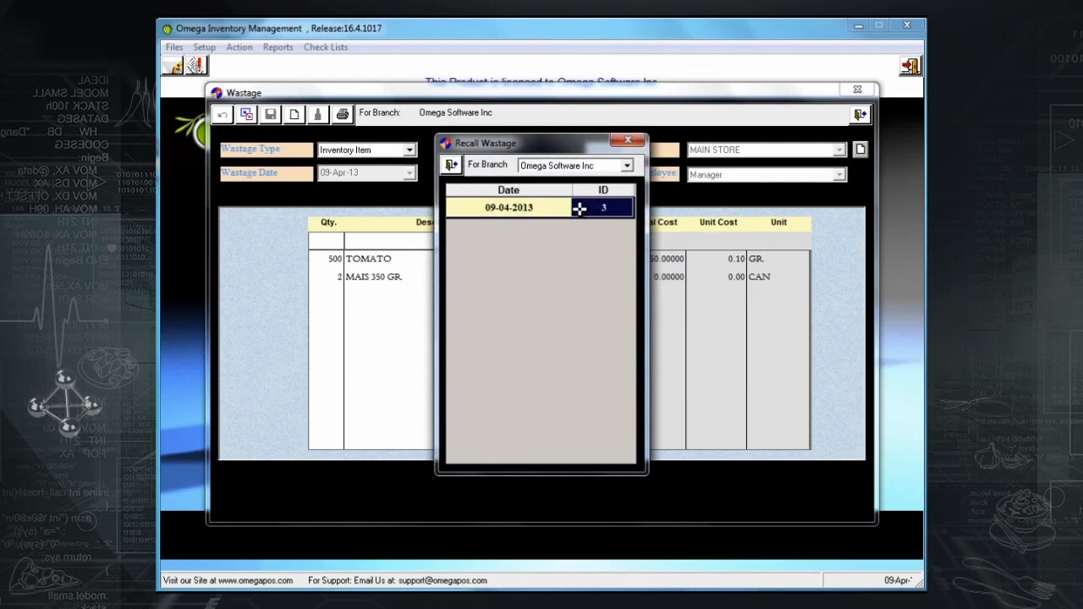
double_click(579, 208)
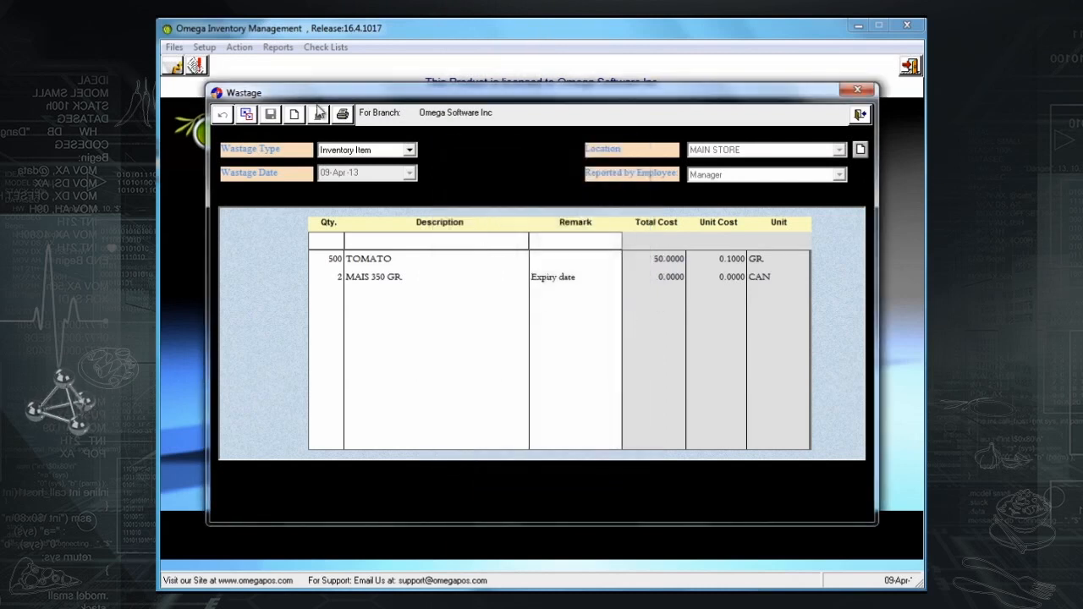
click(342, 114)
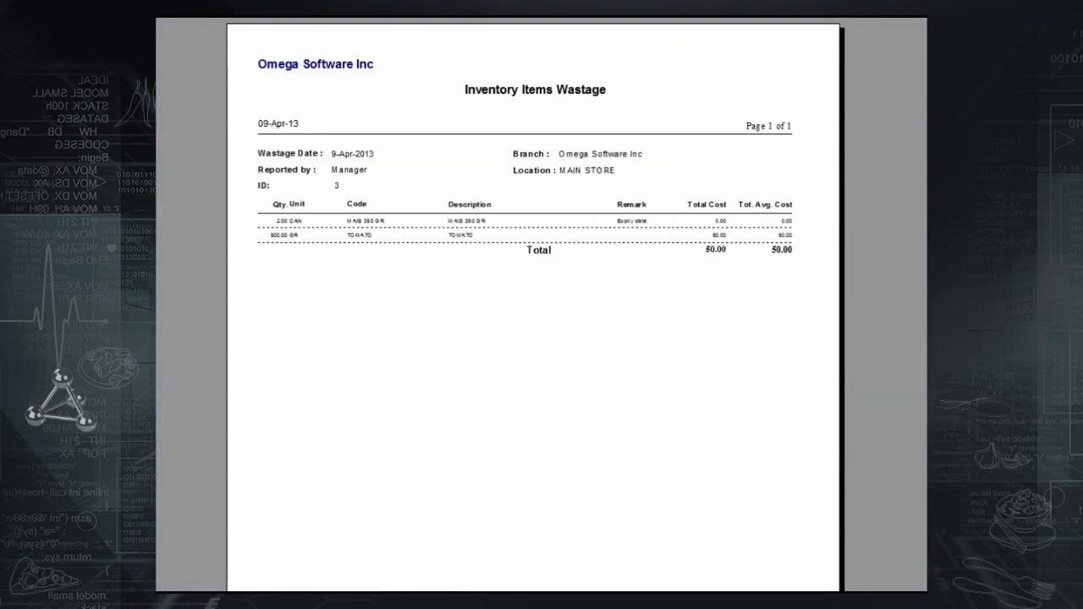
key(Escape)
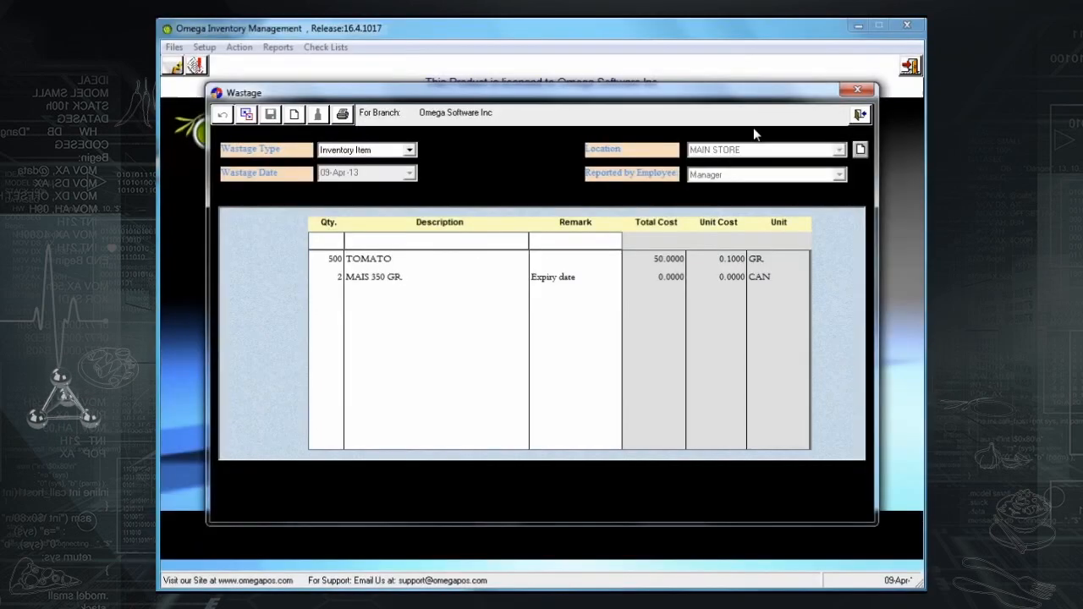
Start a new wastage record and set its wastage type to Sales Item.
click(293, 116)
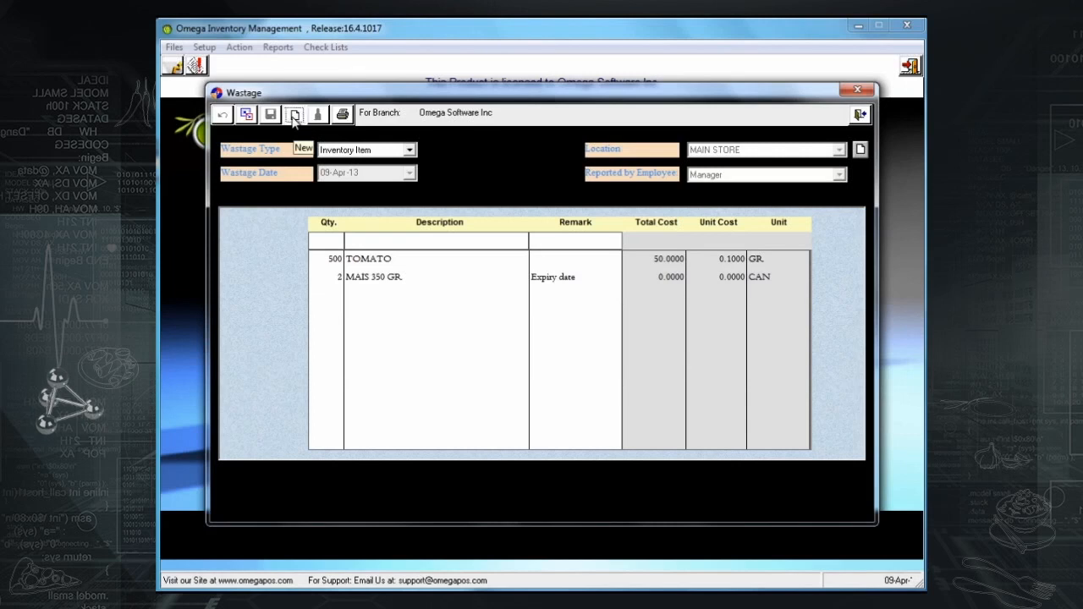
click(408, 151)
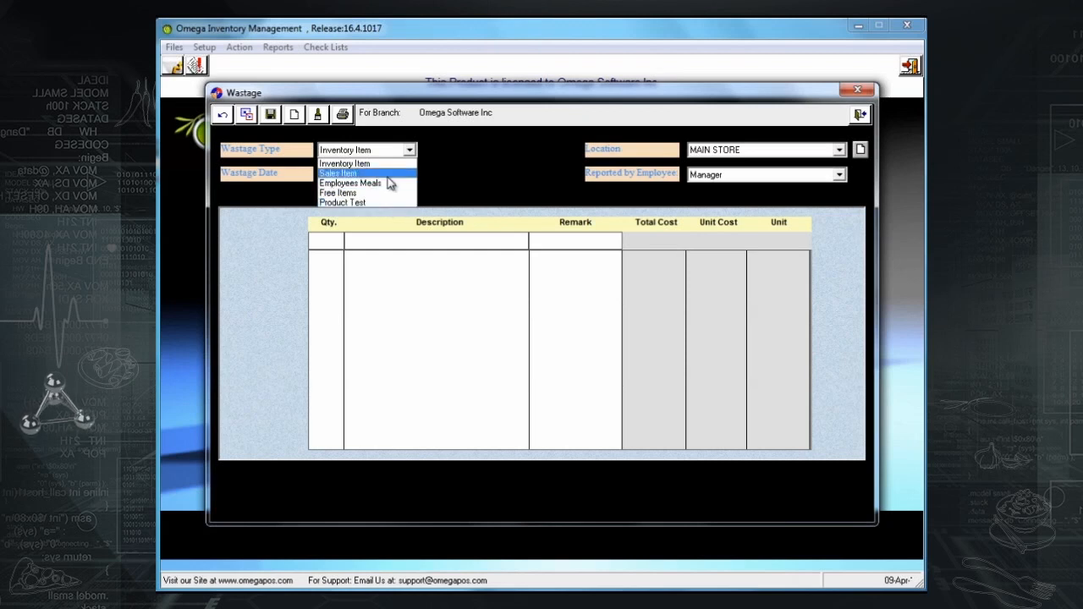
click(387, 175)
Switch the wastage type through Employees Meals, Free Items and Product Test, and return it to Sales Item.
click(410, 150)
click(397, 184)
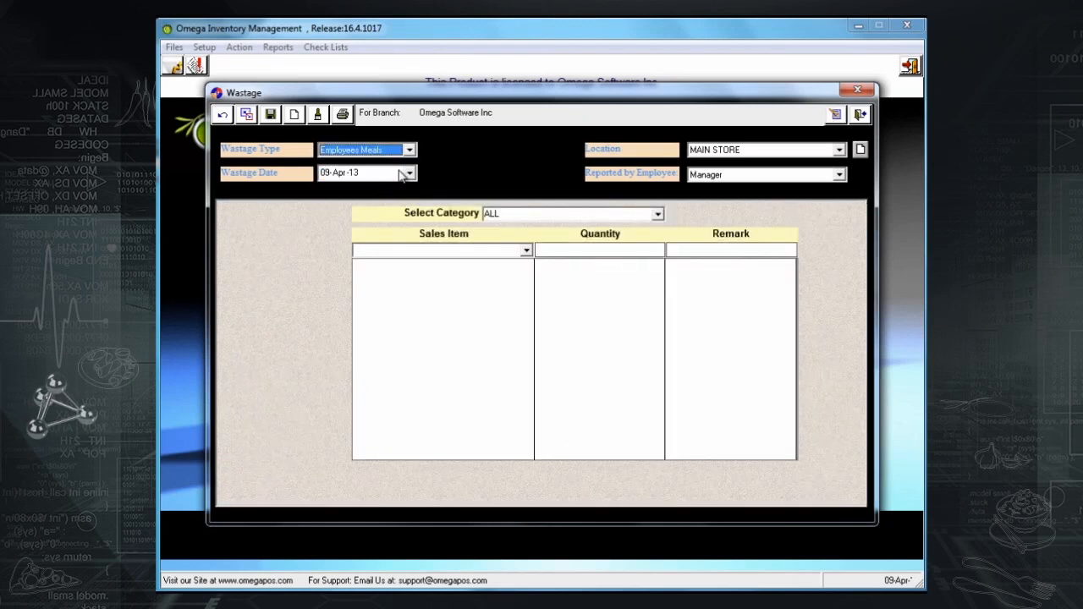
click(409, 150)
click(379, 194)
click(409, 150)
click(365, 203)
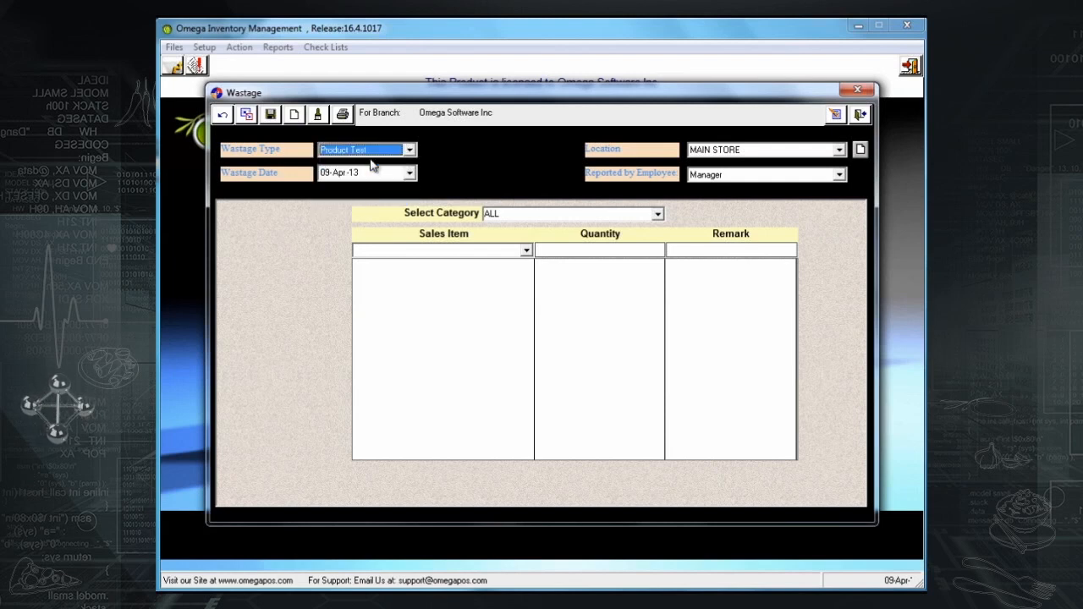
click(373, 152)
click(369, 176)
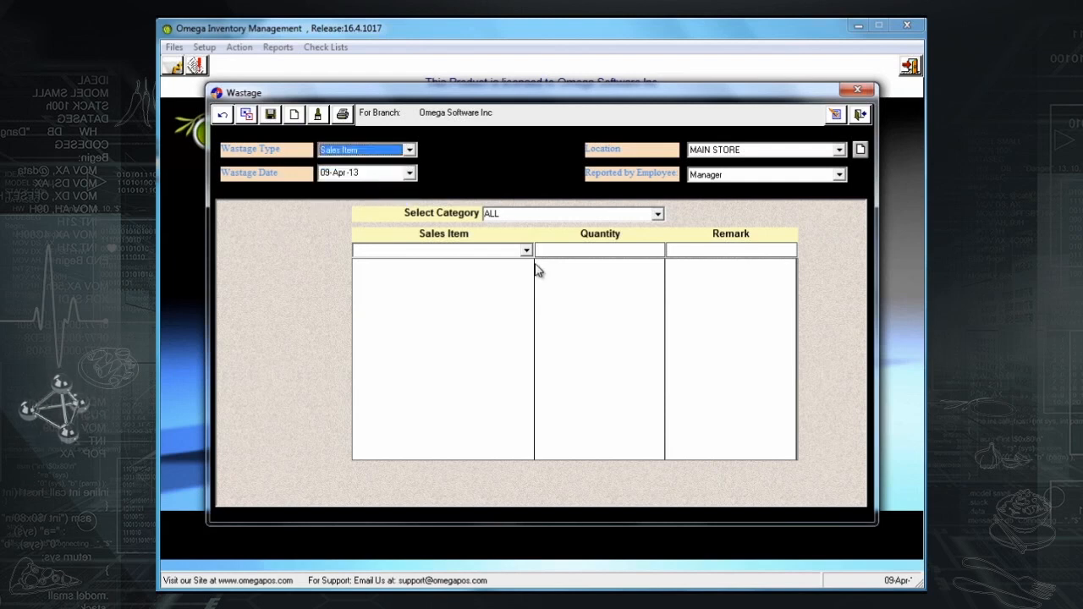
Add the sales item AL FUNGHI to the wastage record with a quantity of 3 and the remark "Customer did not like".
click(526, 250)
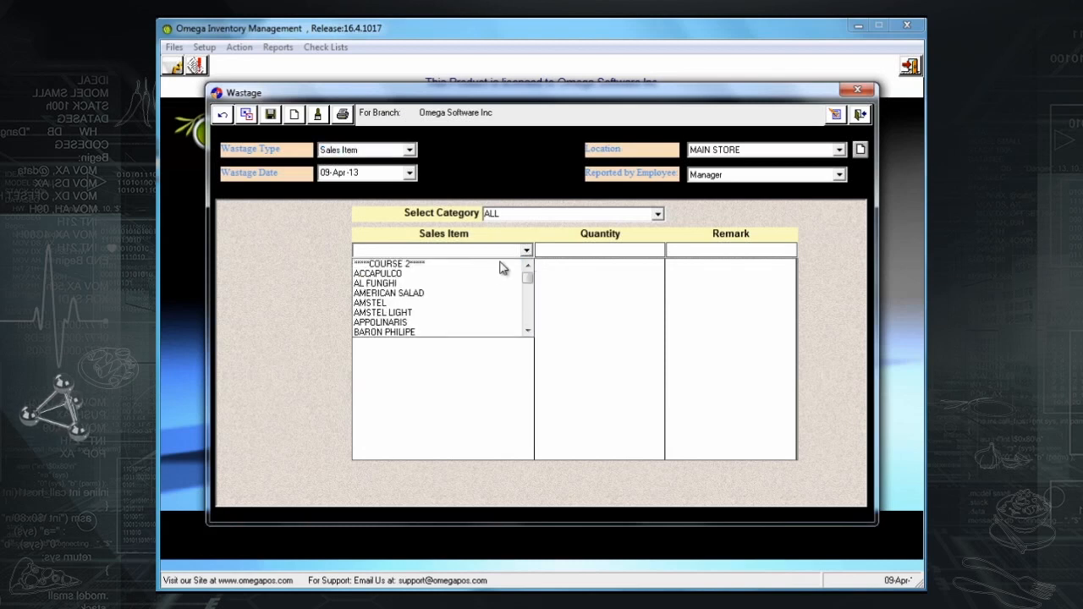
click(481, 284)
click(562, 250)
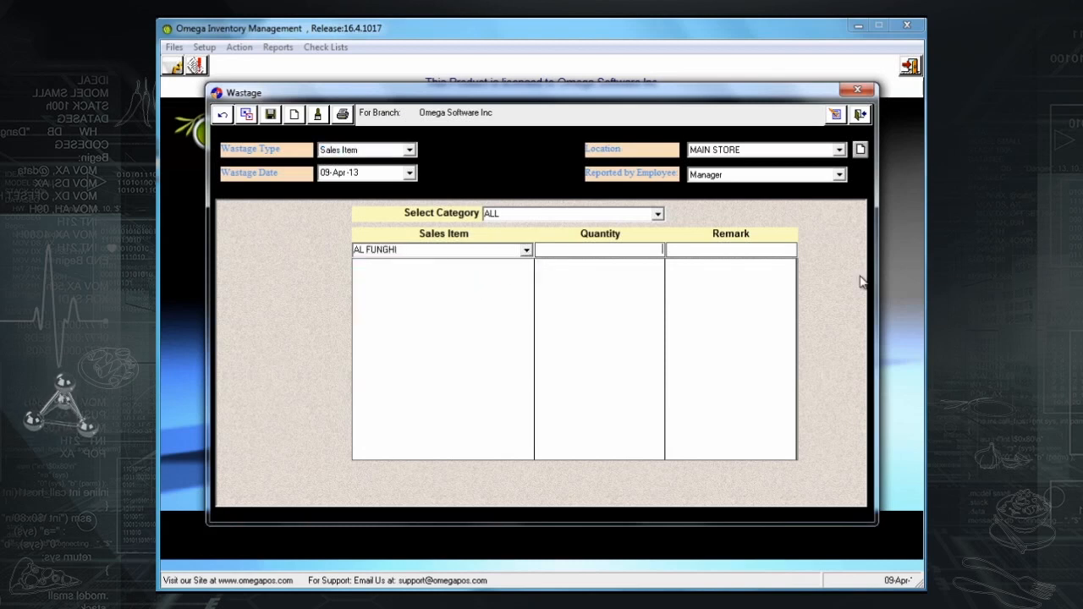
text(1)
key(Tab)
text(Customer did not lik)
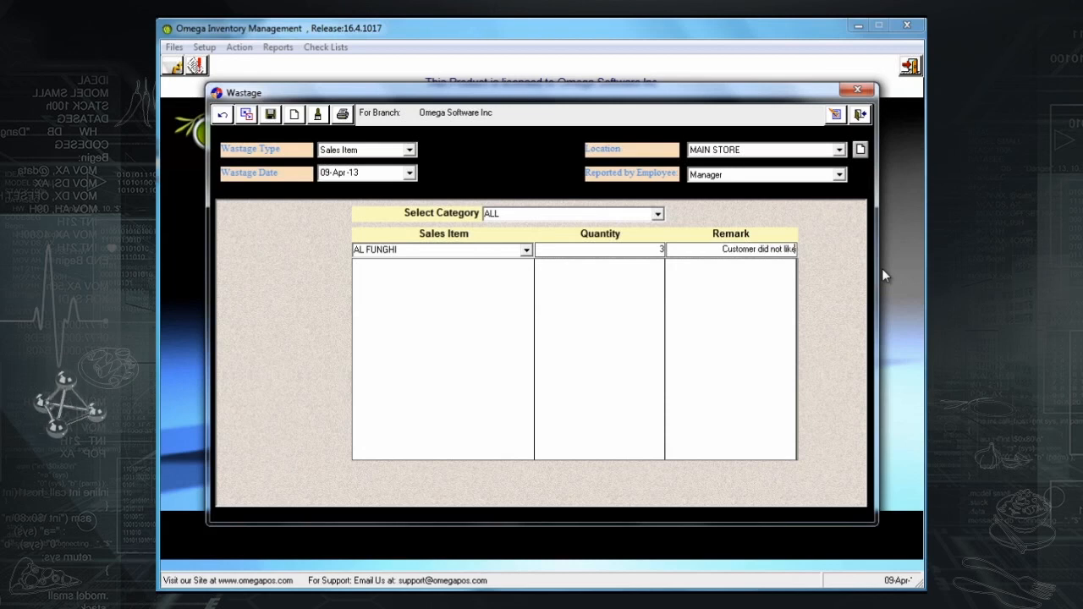
key(Return)
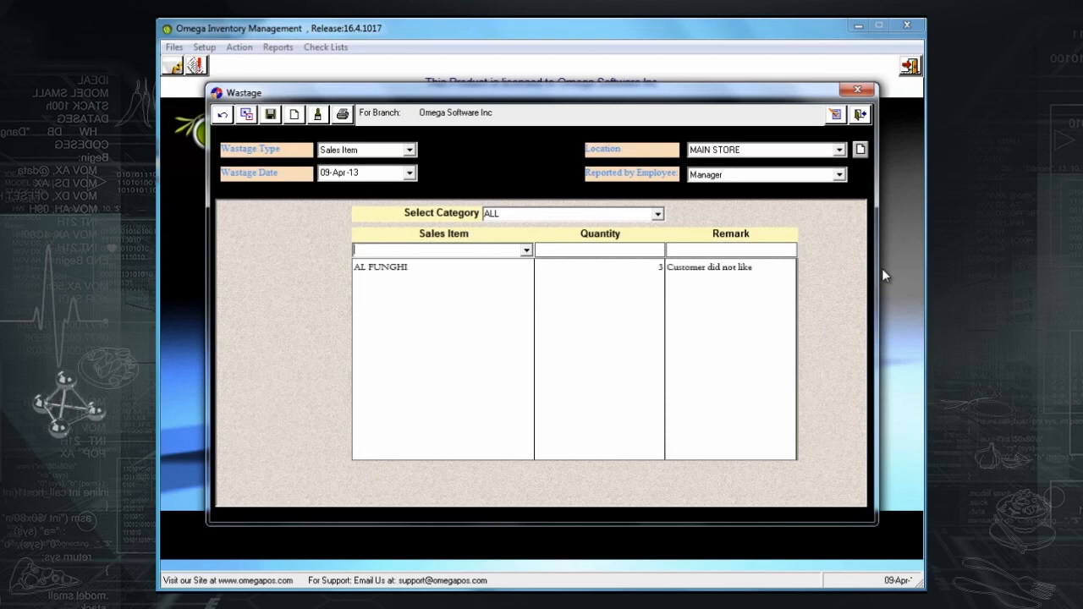
Save the sales item wastage with a chosen price level, accept printing its report, and clear the form for a new record.
click(270, 115)
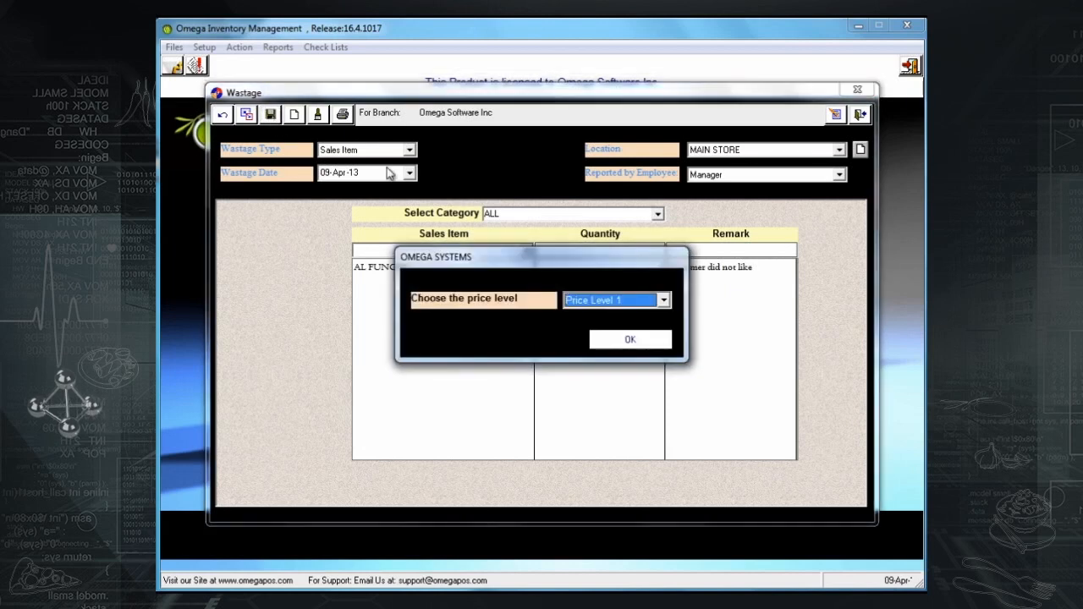
click(613, 340)
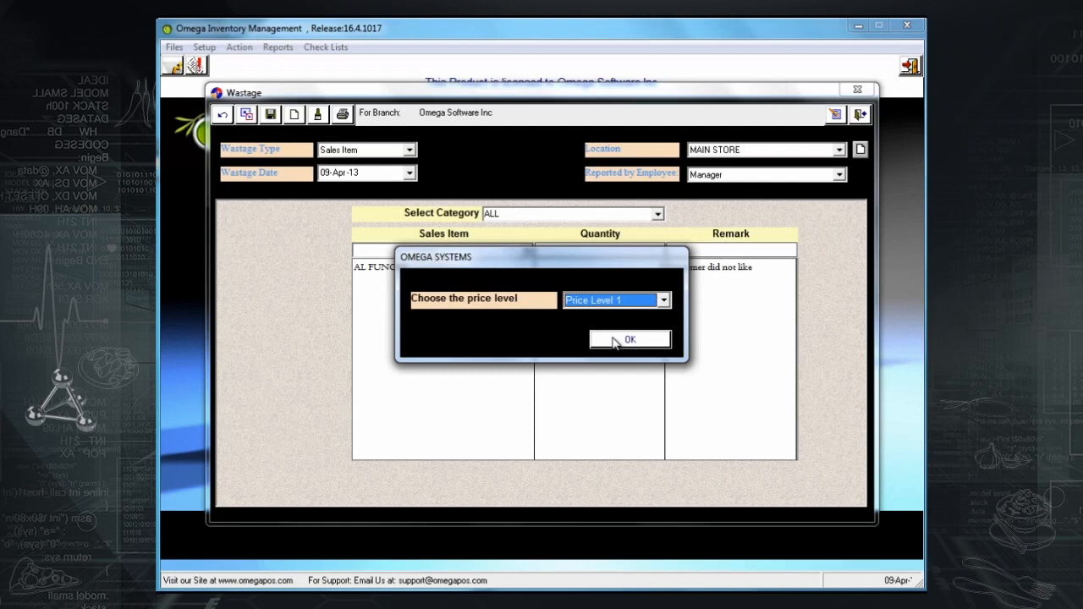
click(613, 340)
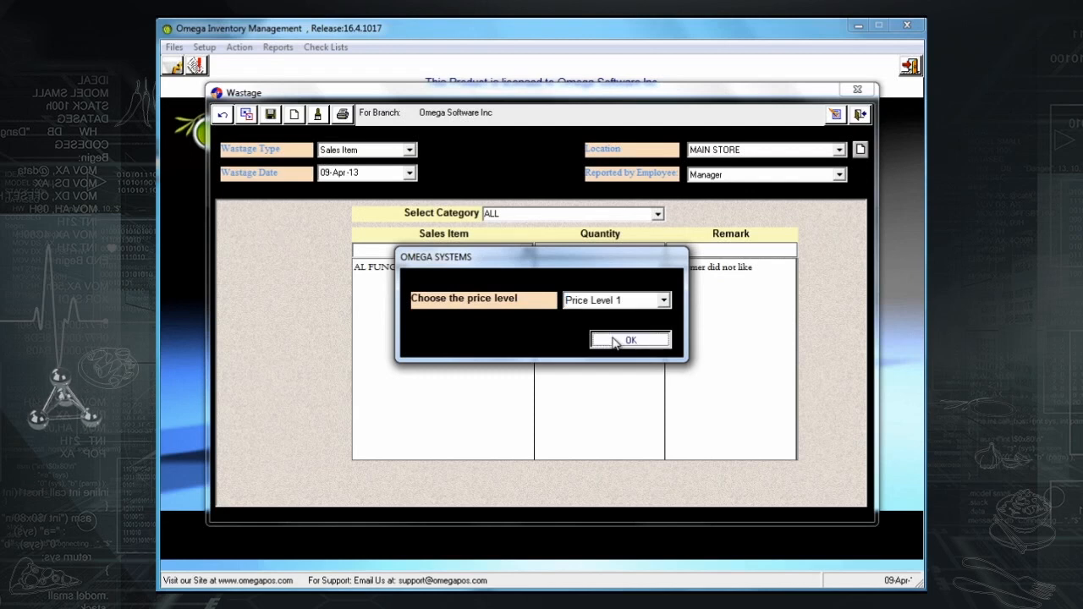
click(648, 300)
click(632, 319)
click(629, 338)
click(533, 348)
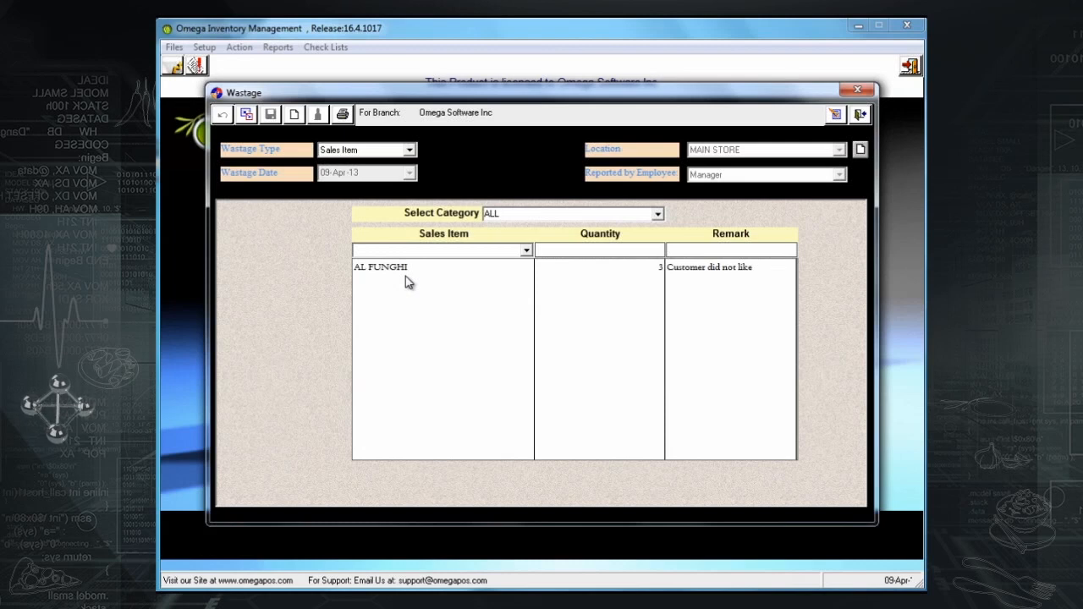
click(295, 115)
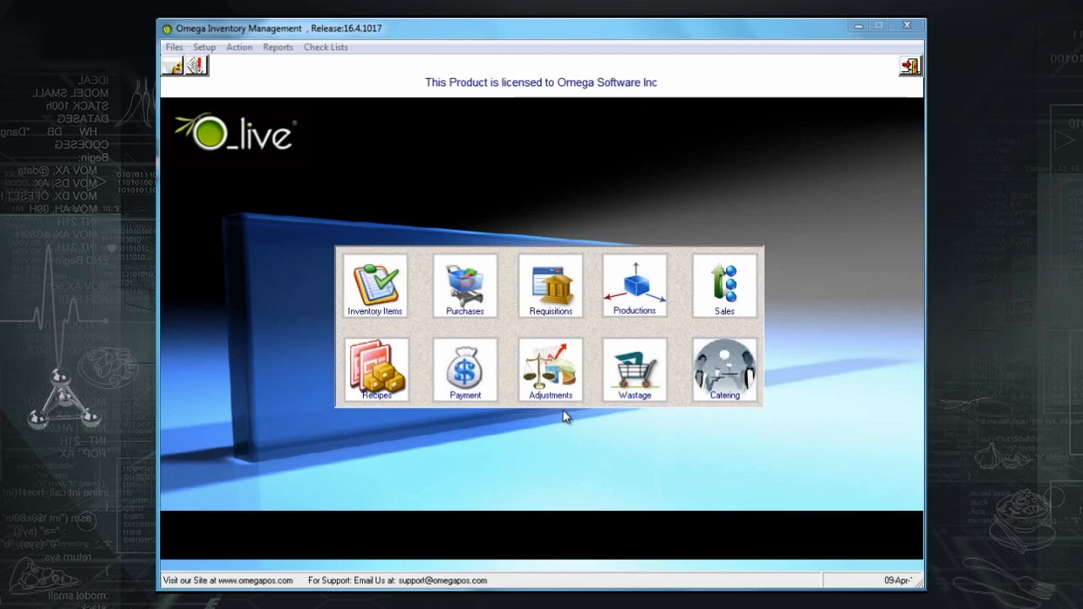
Open the stock adjustment form and set the adjustment date to 01-Apr-13, agreeing to calculate the quantity on hand for that date.
click(551, 389)
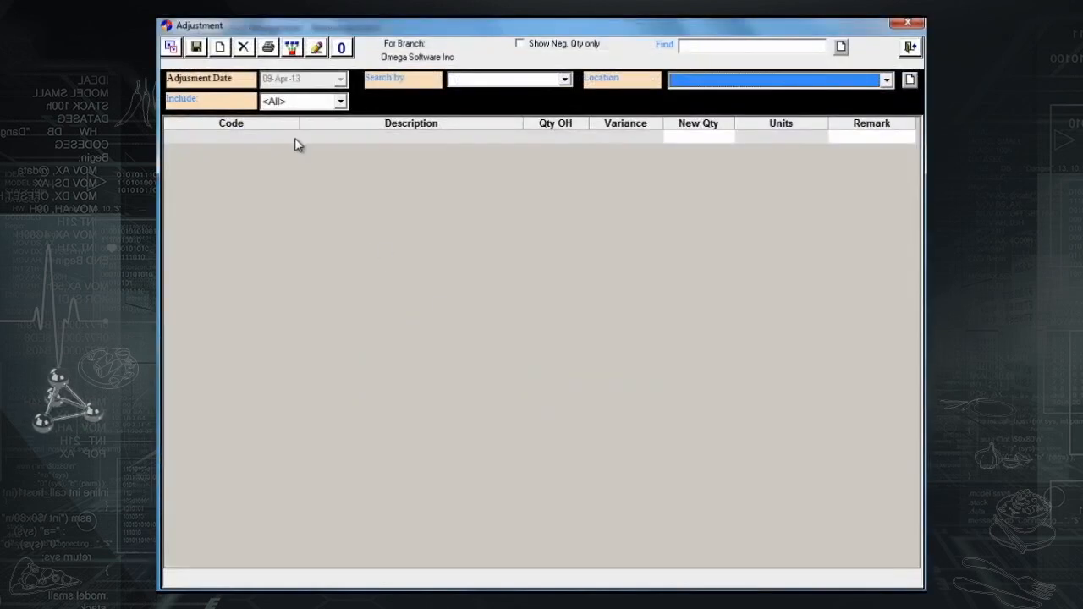
click(227, 83)
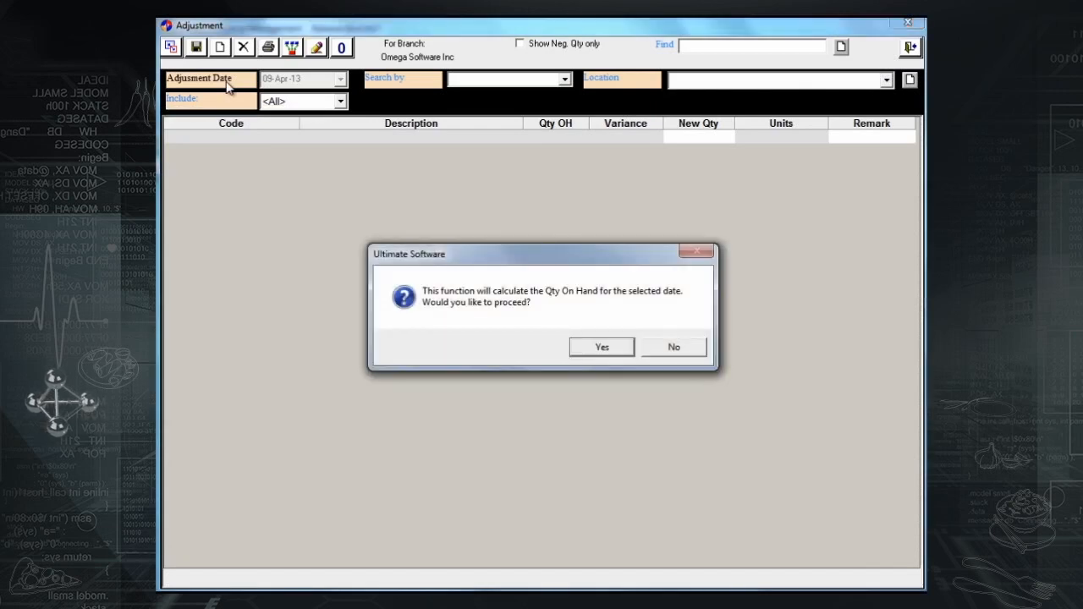
click(591, 350)
click(591, 350)
click(264, 78)
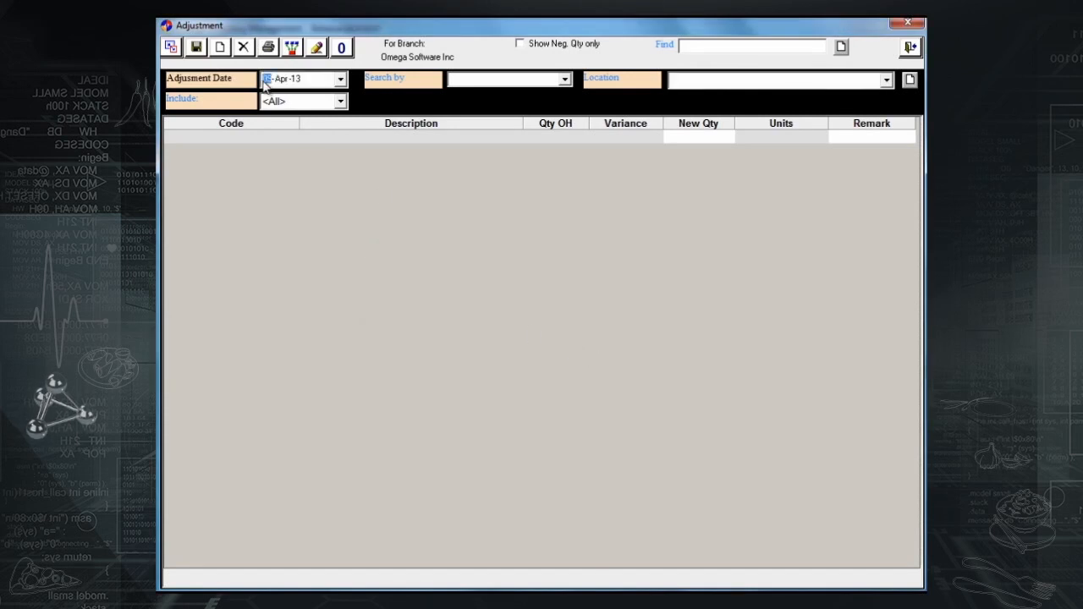
text(01)
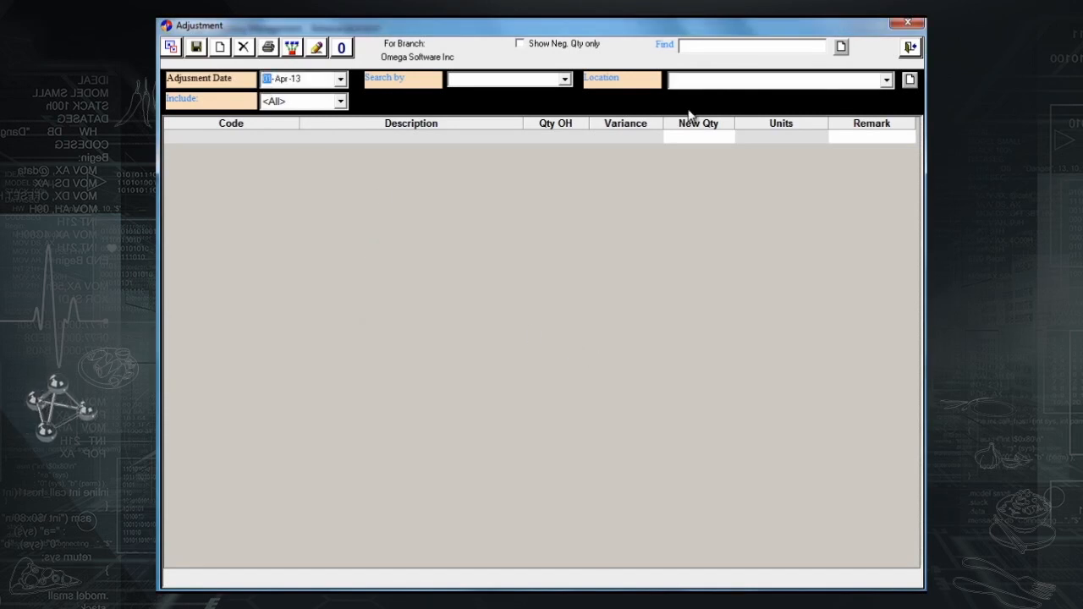
Select MAIN STORE as the adjustment location and look over its item list.
click(705, 80)
click(705, 120)
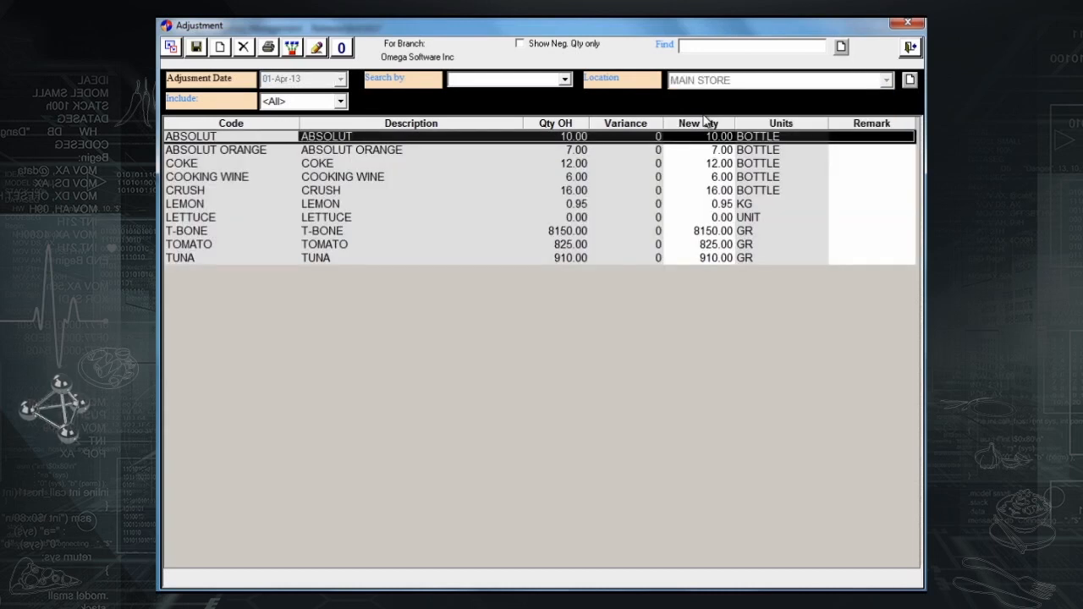
scroll(719, 169, down, 1)
scroll(721, 203, up, 1)
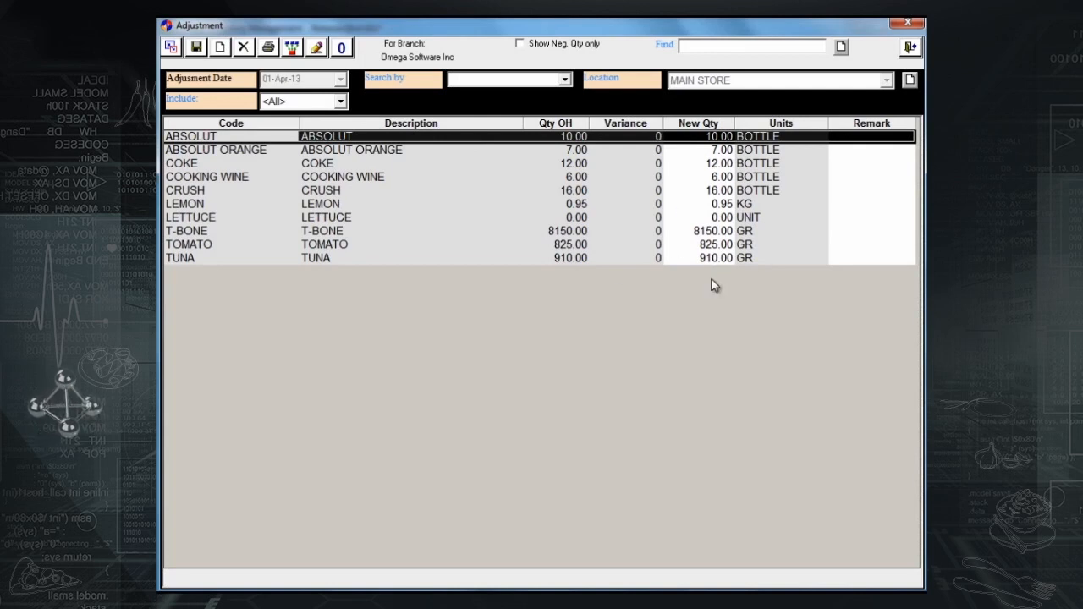
Set the new quantities of ABSOLUT to 2, COKE to 3, COOKING WINE to 1 and CRUSH to 1 bottle.
click(715, 137)
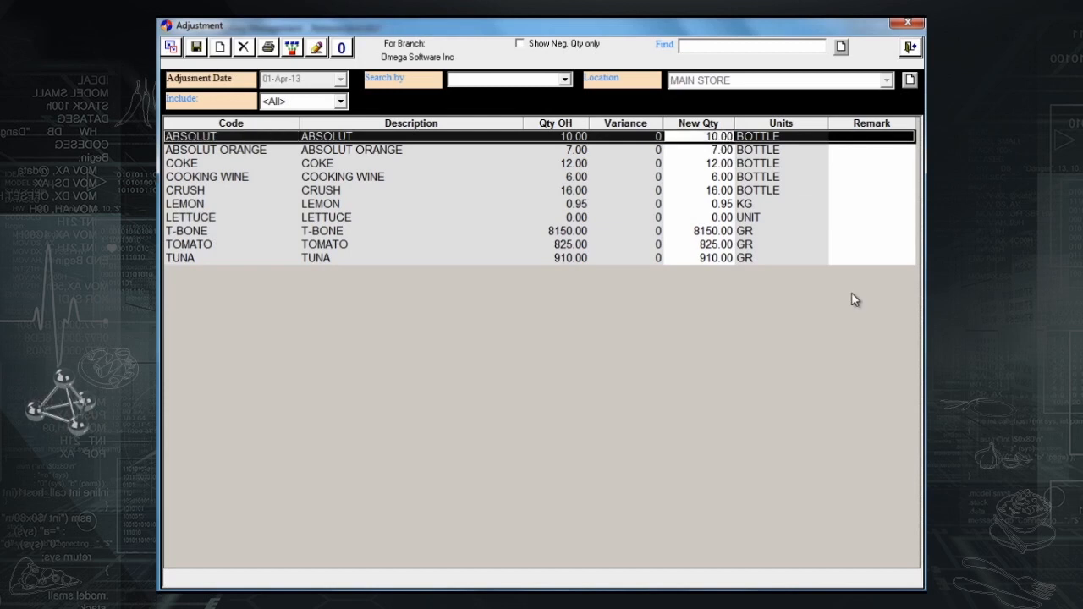
text(2)
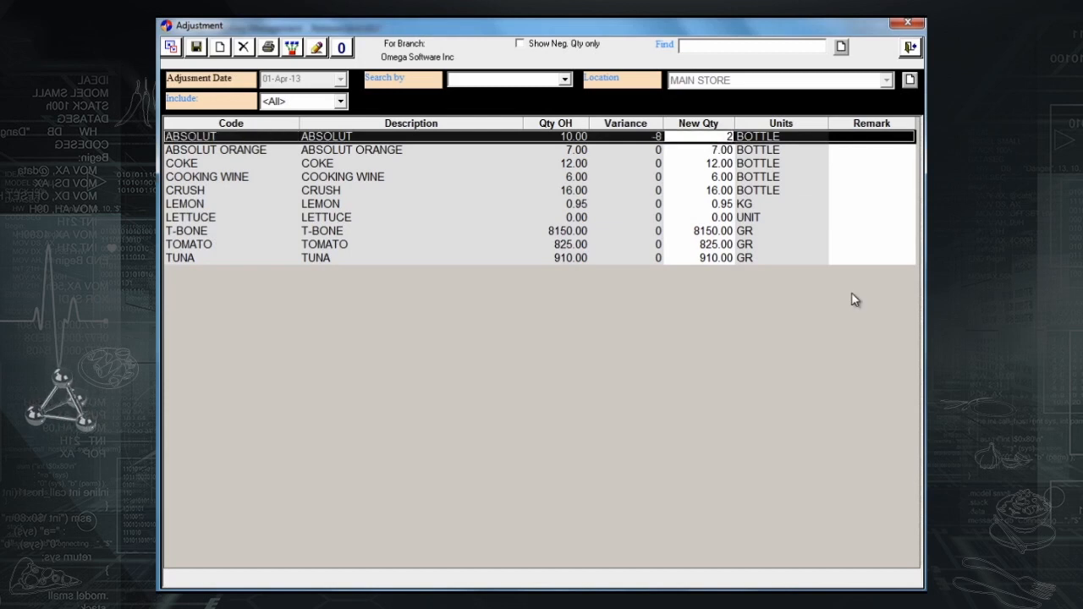
click(715, 163)
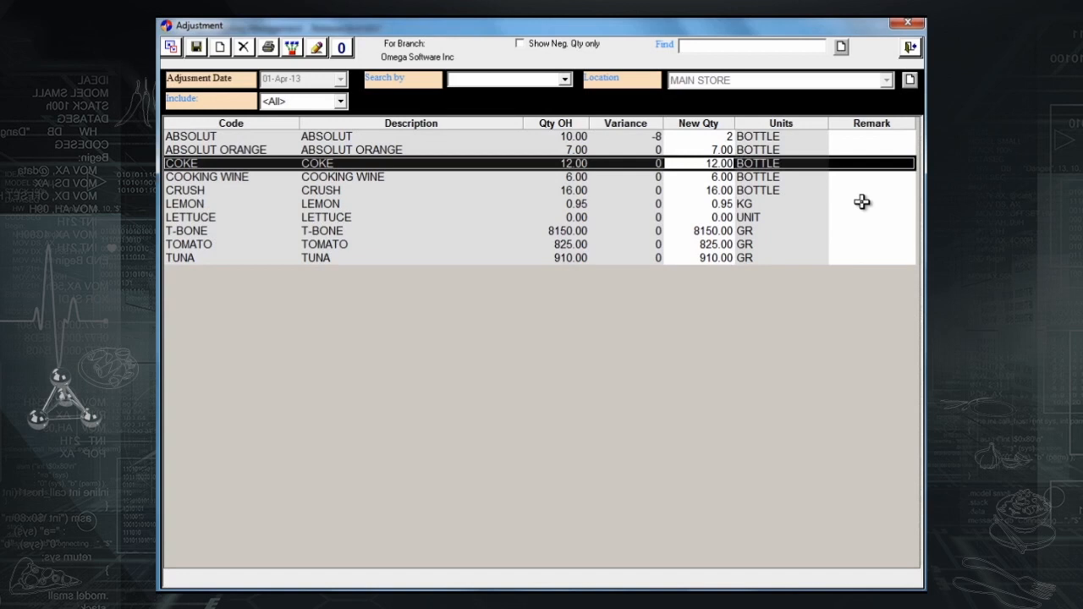
text(3)
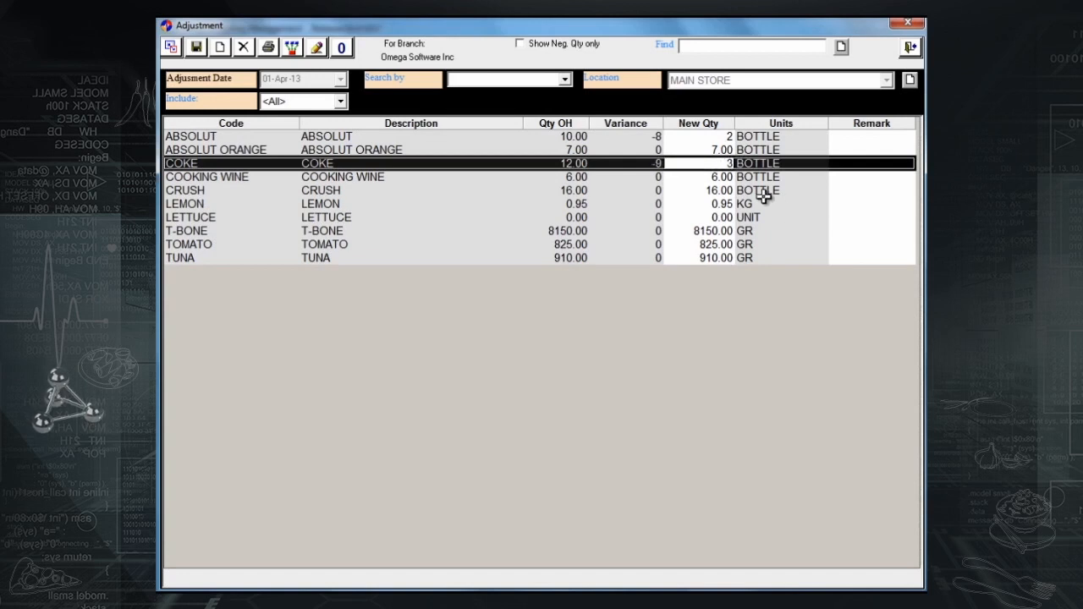
click(726, 179)
text(1)
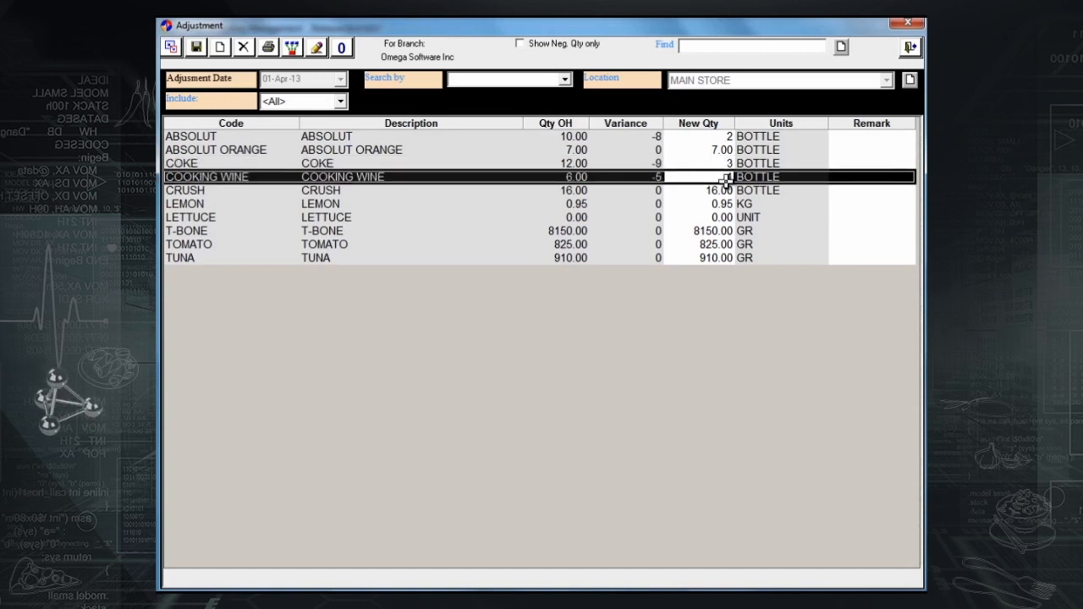
click(724, 191)
text(1)
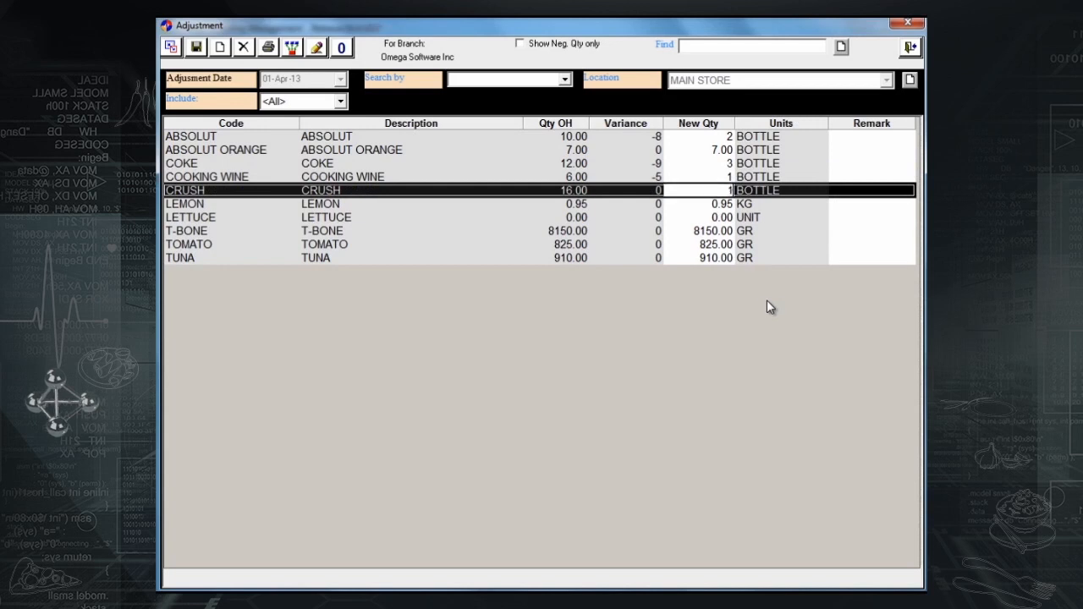
Set the new quantity of T-BONE to 5000 GR and of TOMATO to 500 GR.
click(721, 230)
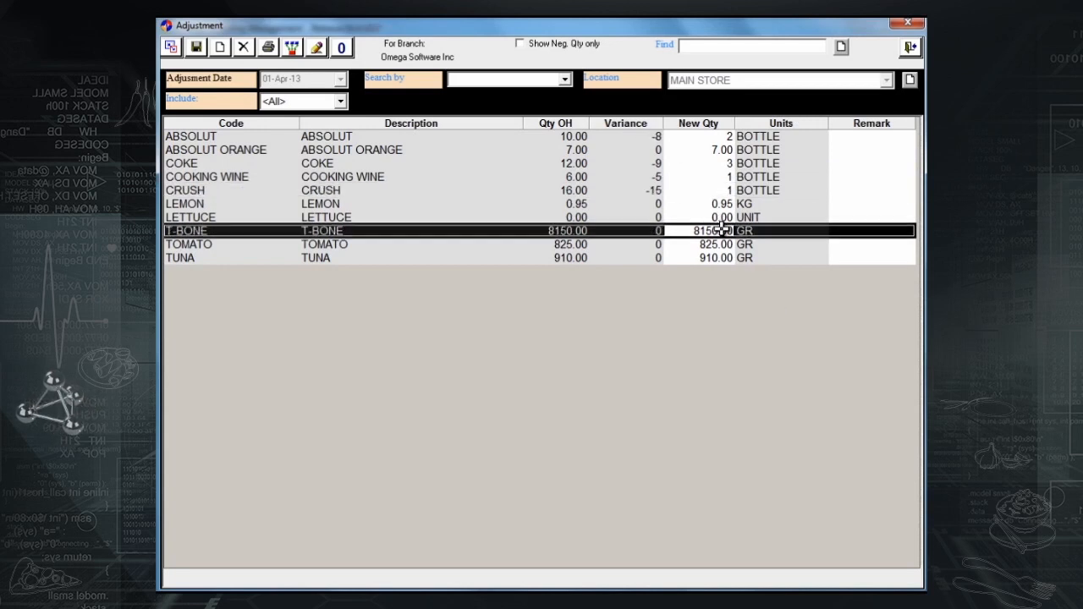
text(5000)
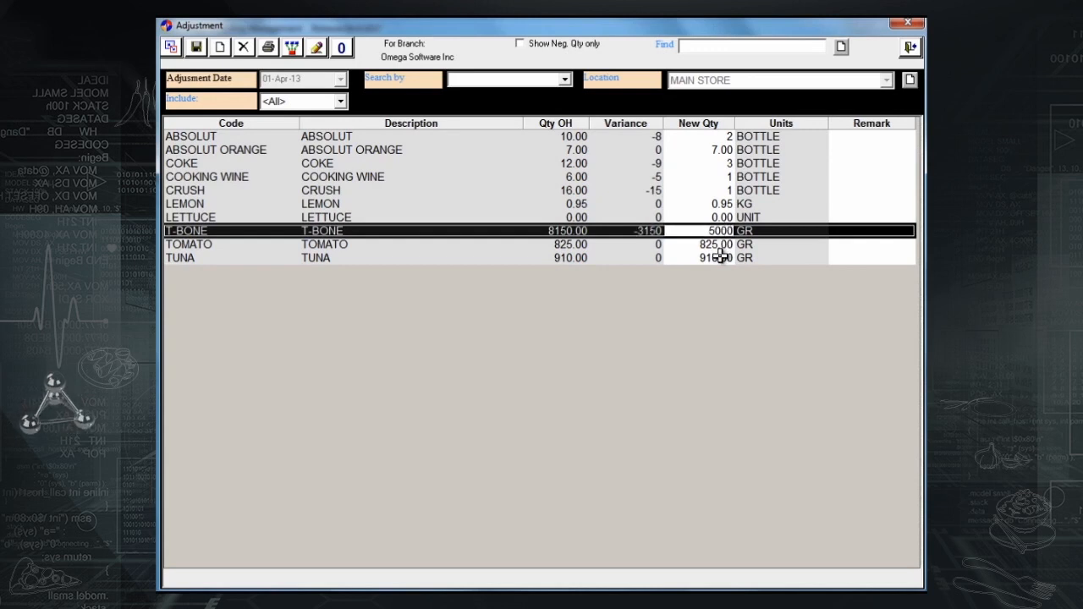
click(726, 244)
text(500)
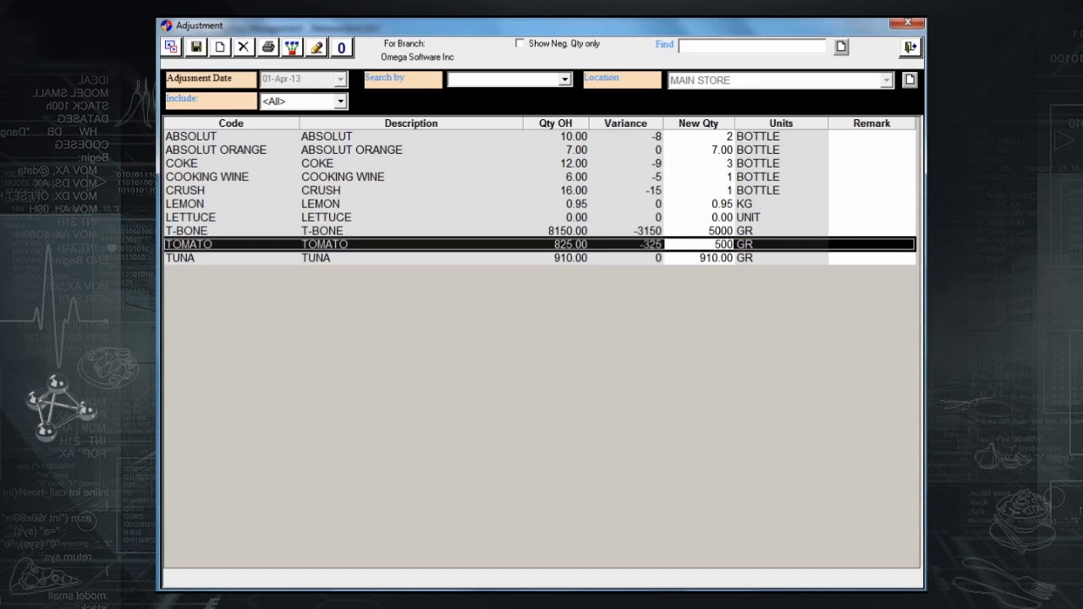
Save the adjustment despite its date differing from the current date, and accept printing the report.
click(196, 48)
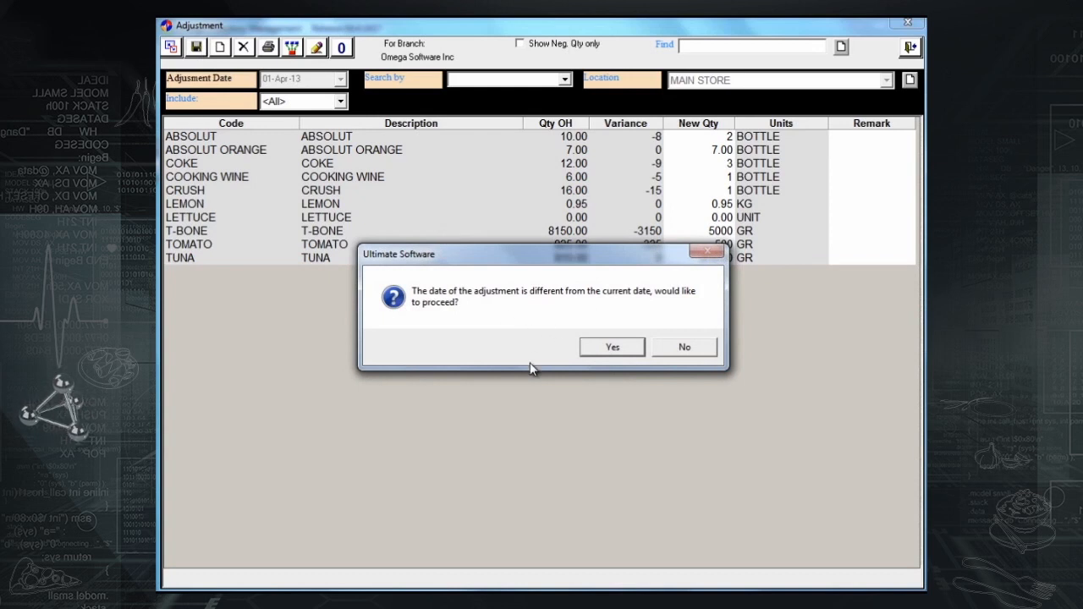
click(634, 351)
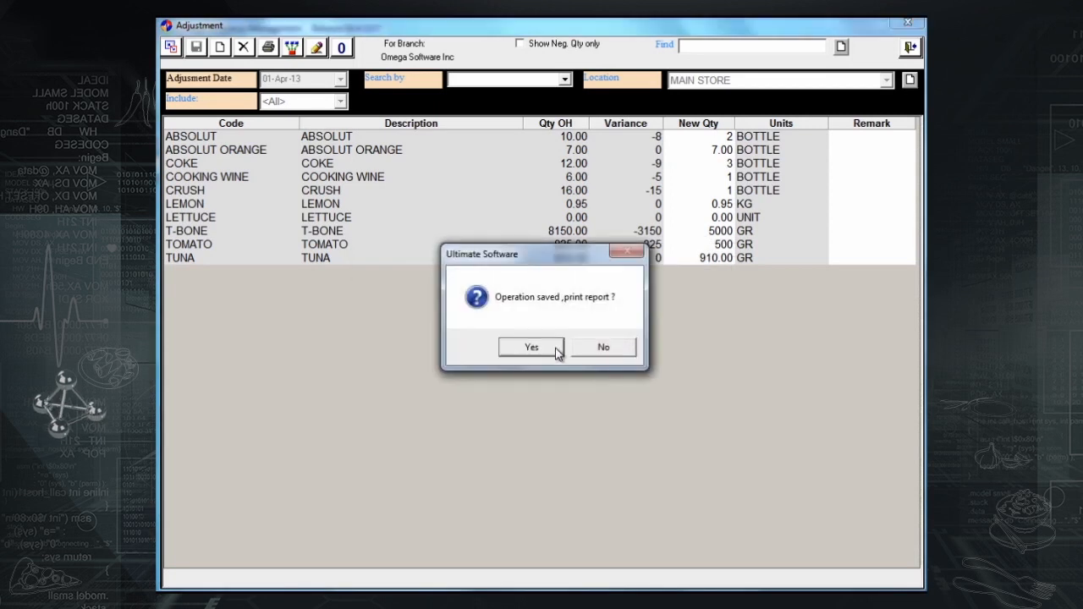
click(531, 347)
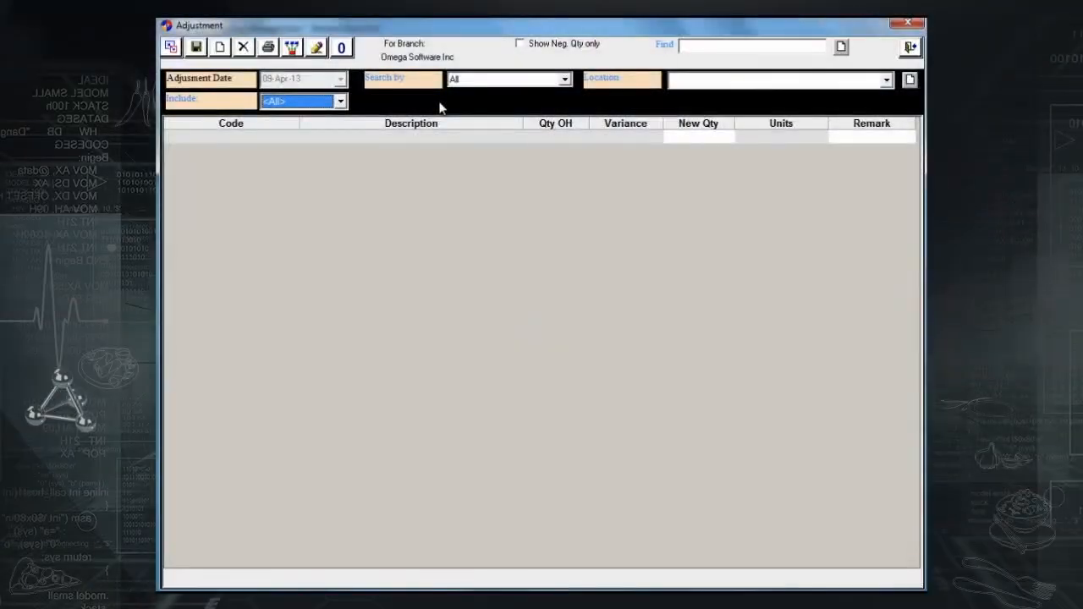
Limit the items included in the adjustment to Weekly Adjustment.
click(297, 102)
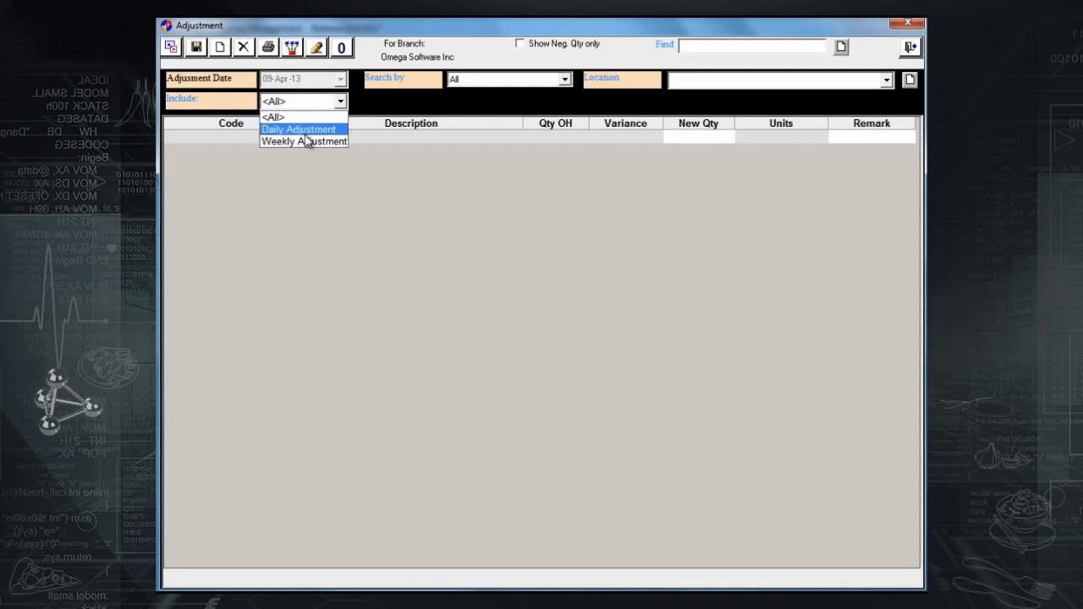
click(306, 141)
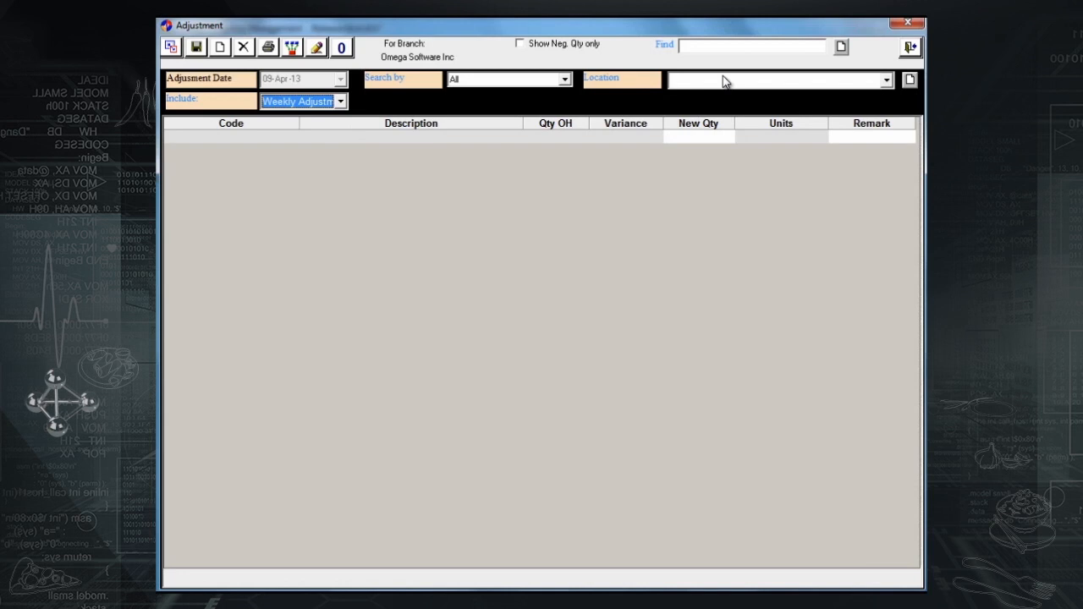
click(322, 103)
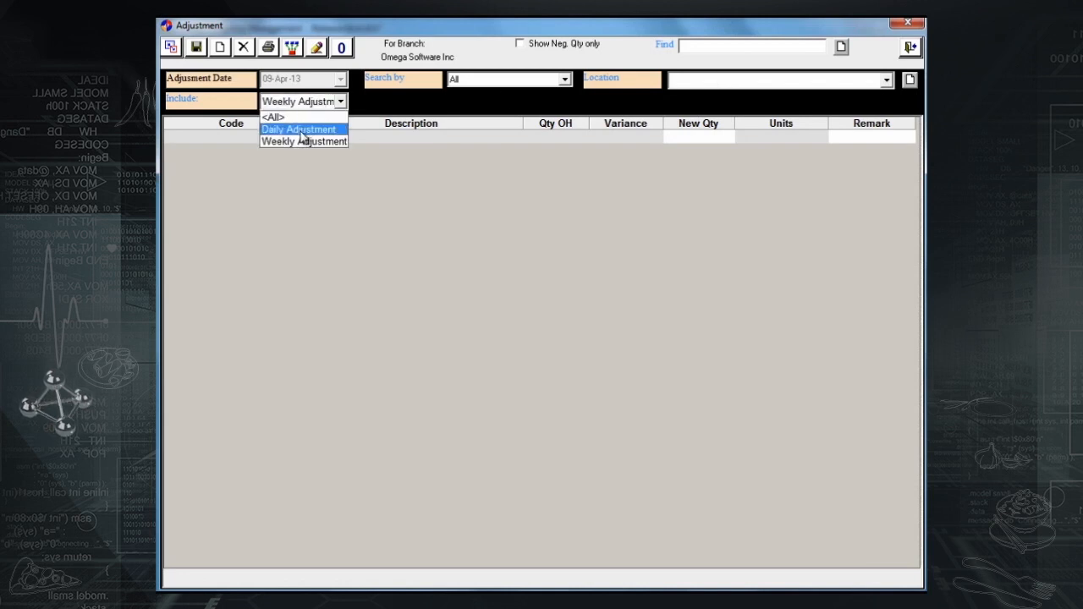
click(469, 88)
Filter the adjustment search by Categories and choose BEVERAGES.
click(479, 81)
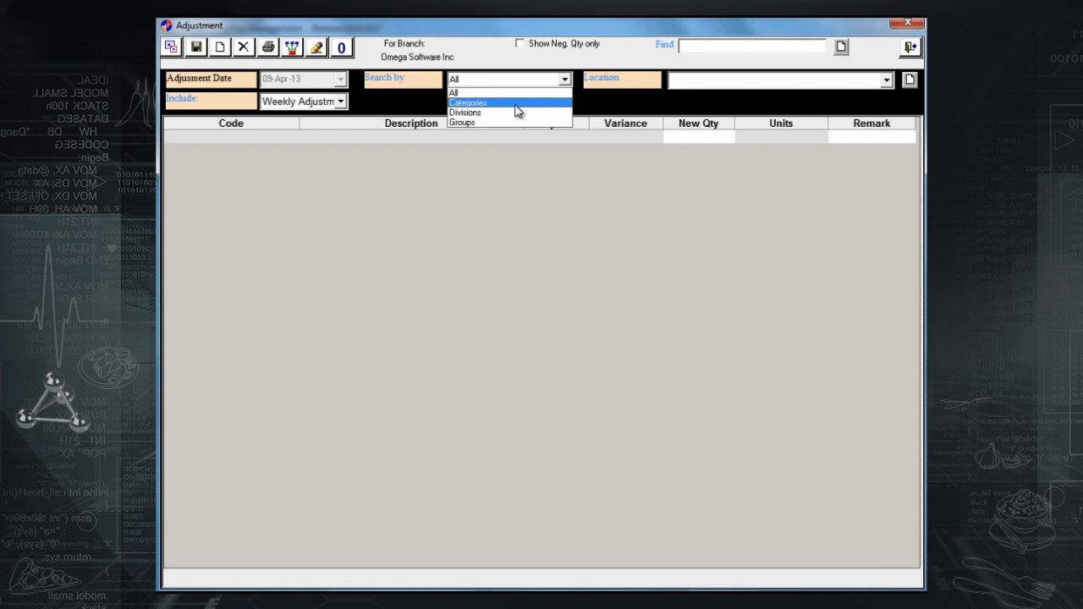
click(514, 105)
click(514, 103)
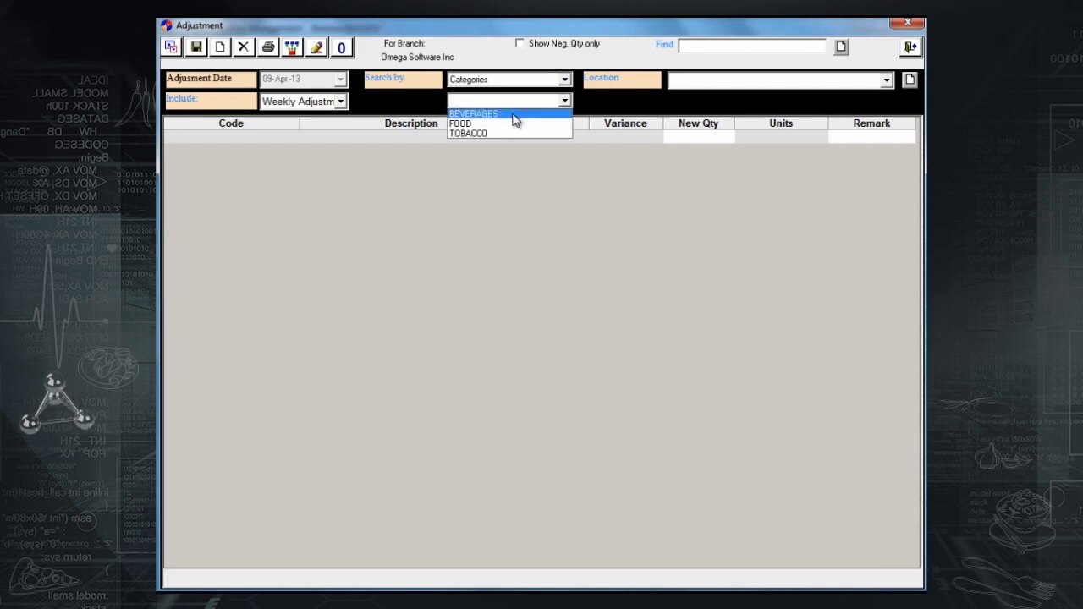
click(515, 114)
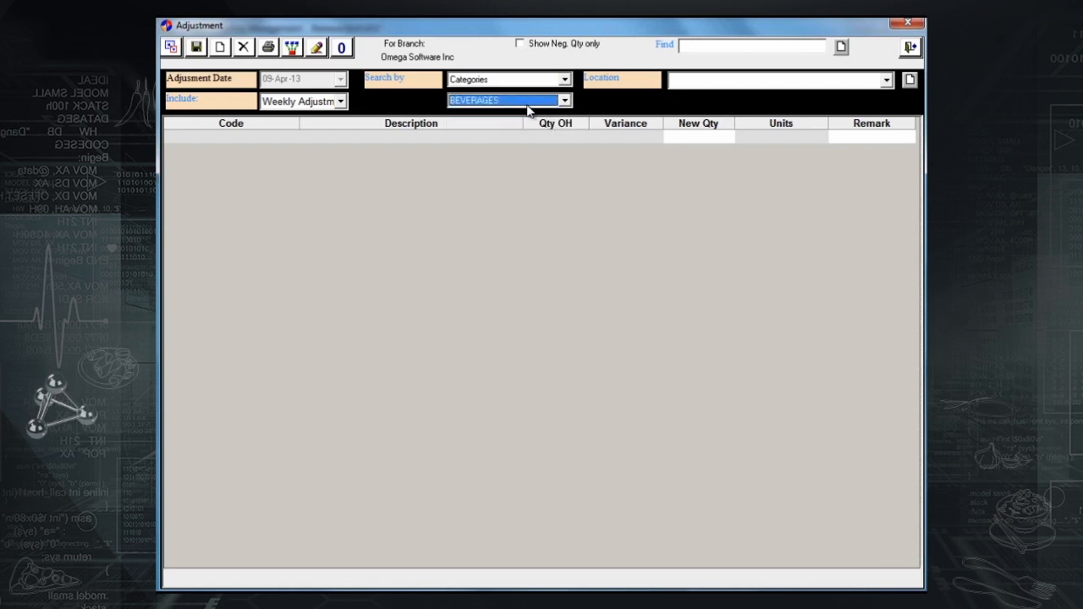
Change the adjustment search filter to Divisions and choose a division.
click(550, 99)
click(556, 78)
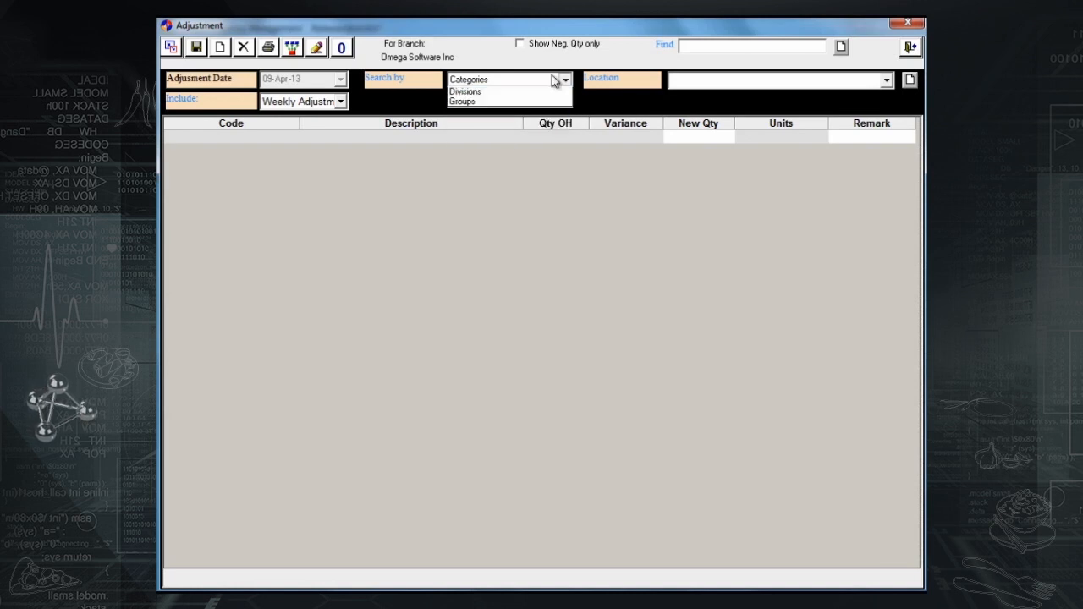
click(520, 114)
click(564, 100)
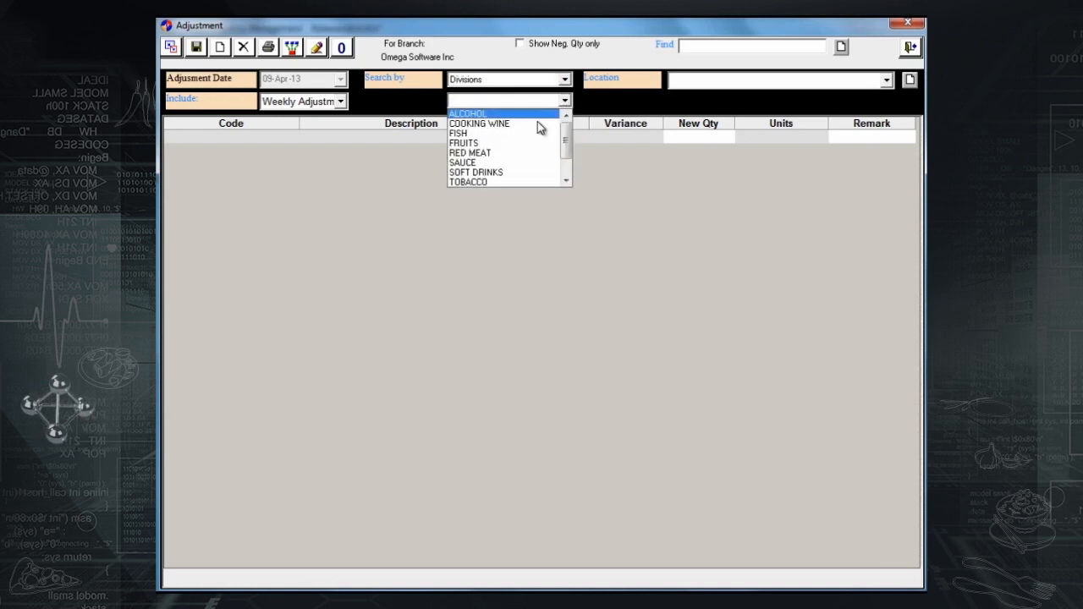
click(538, 119)
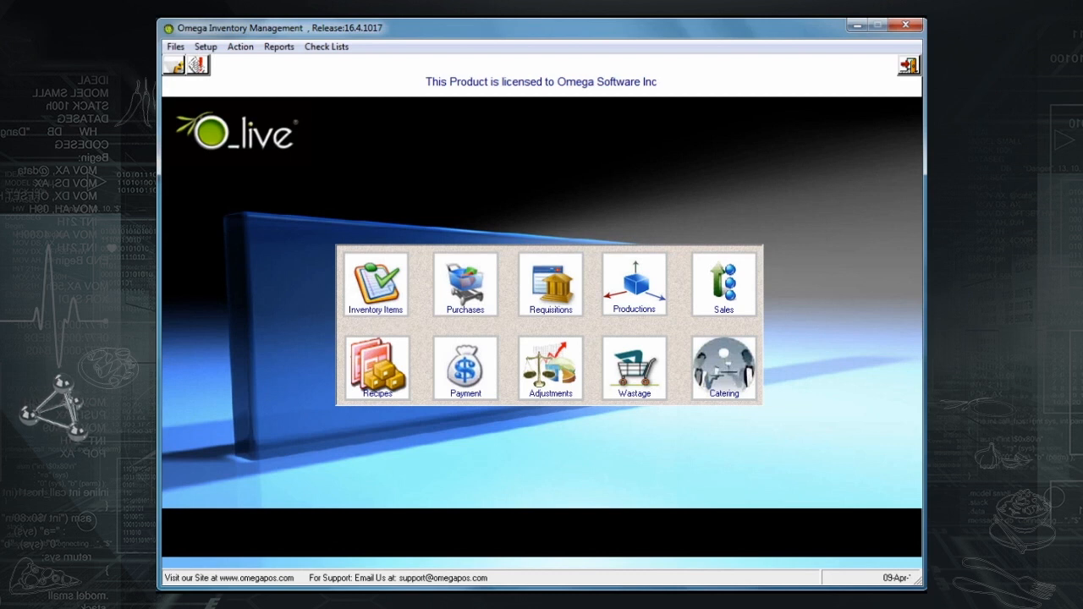
Switch to the Omega Software main application, open its reports window and look over the available sales reports.
click(288, 608)
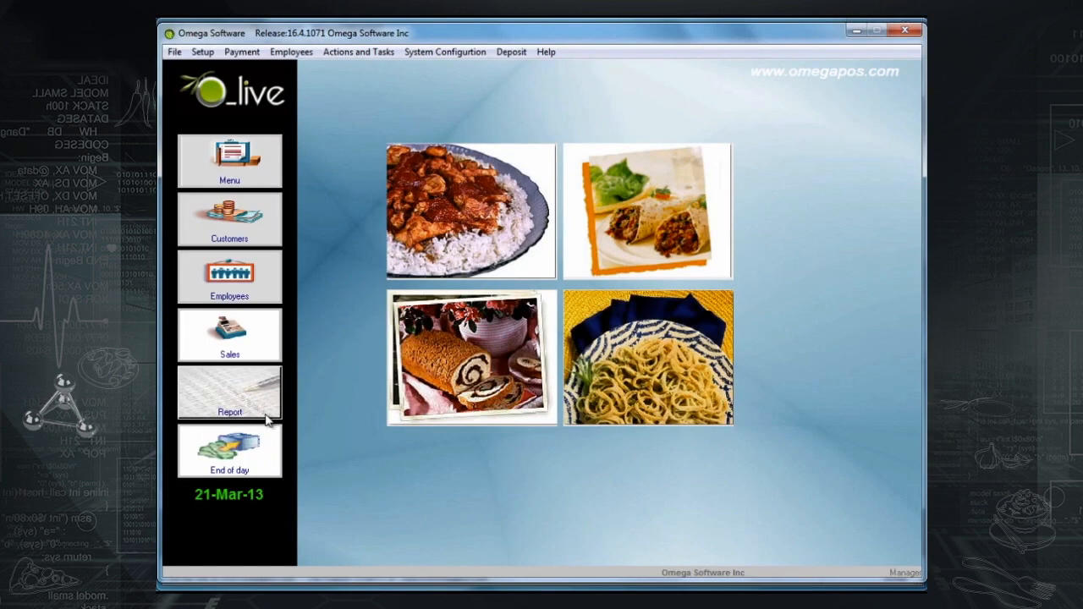
click(266, 414)
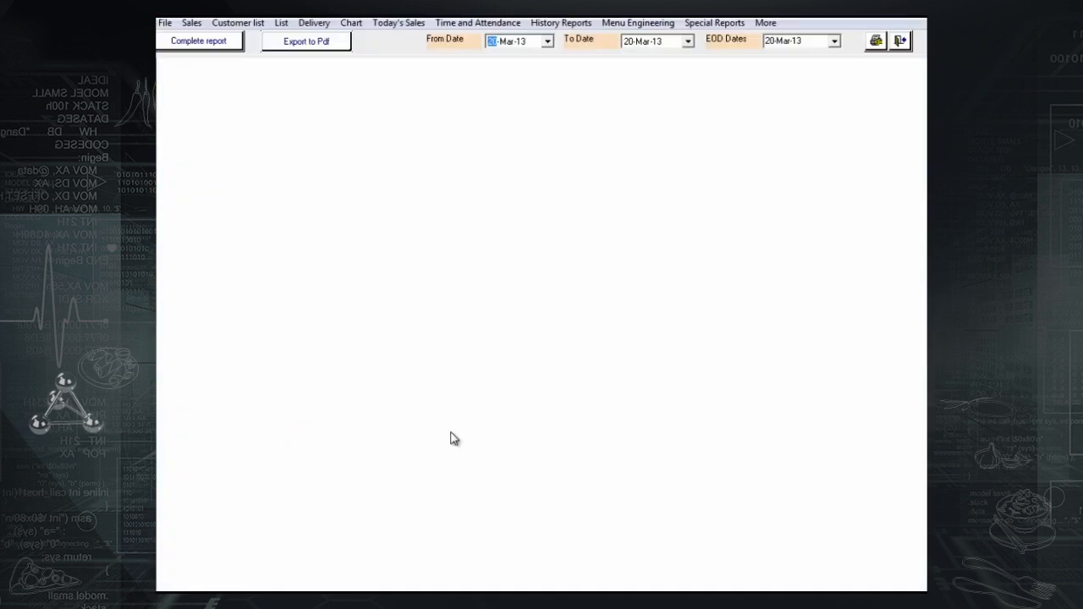
click(194, 25)
mouse_move(214, 61)
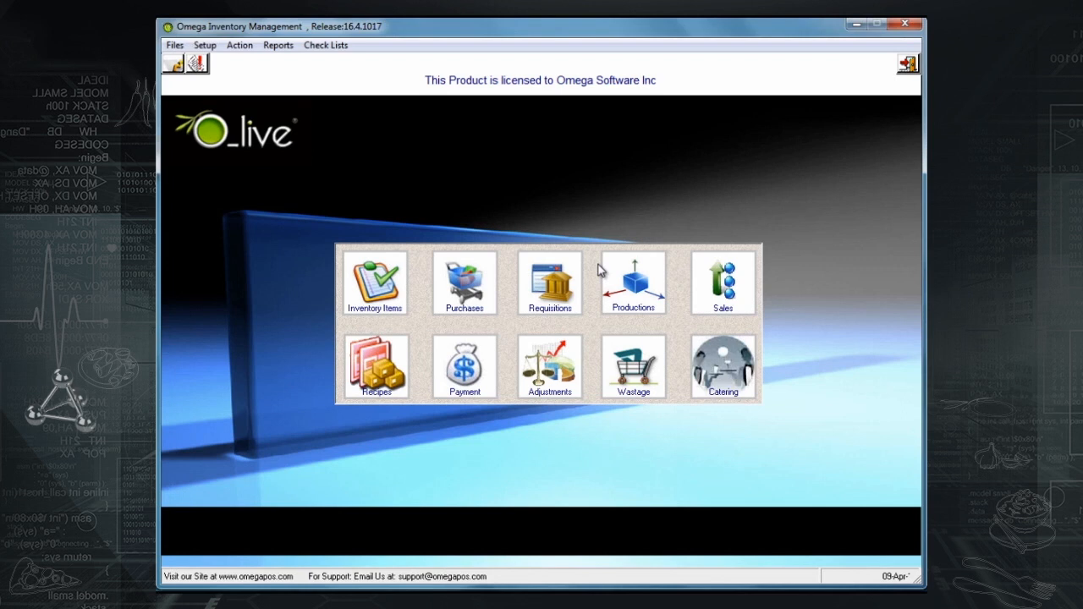
Open the periodical inventory management report, enable Summary By Category and turn off All Dates.
click(280, 46)
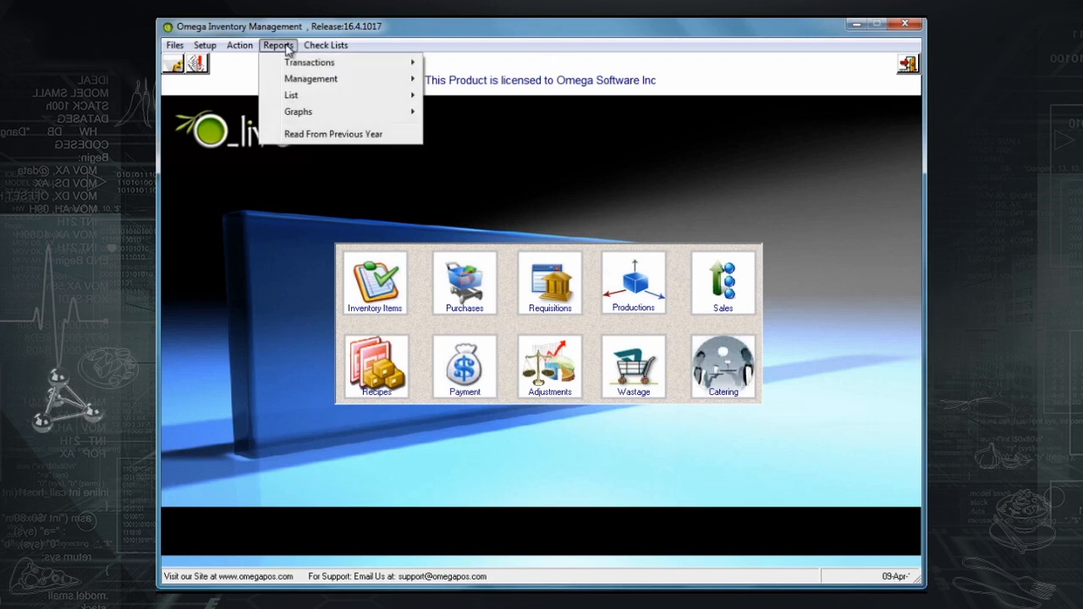
mouse_move(295, 81)
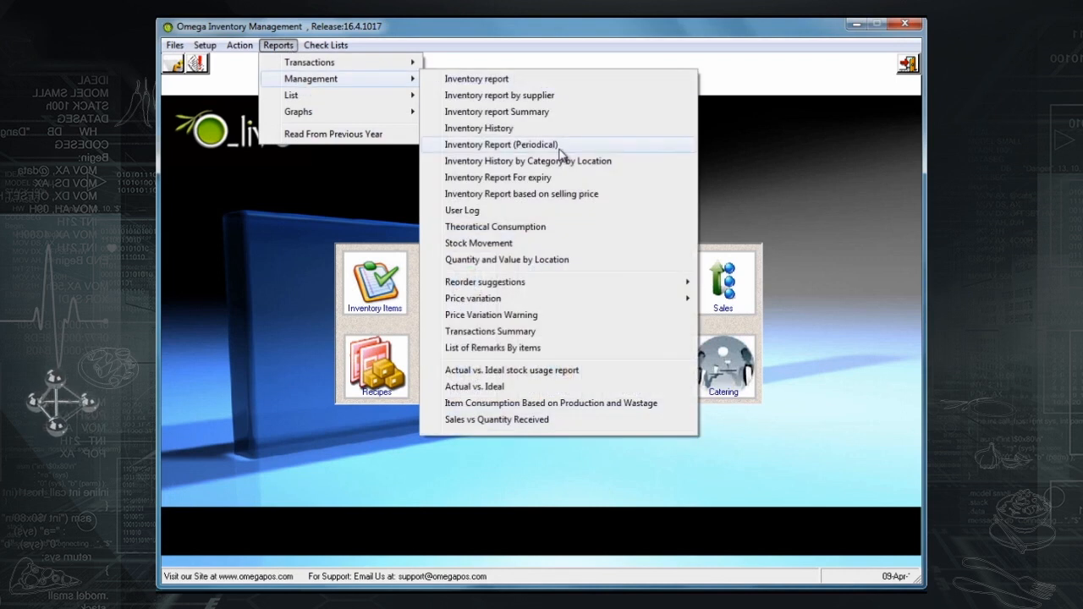
click(591, 148)
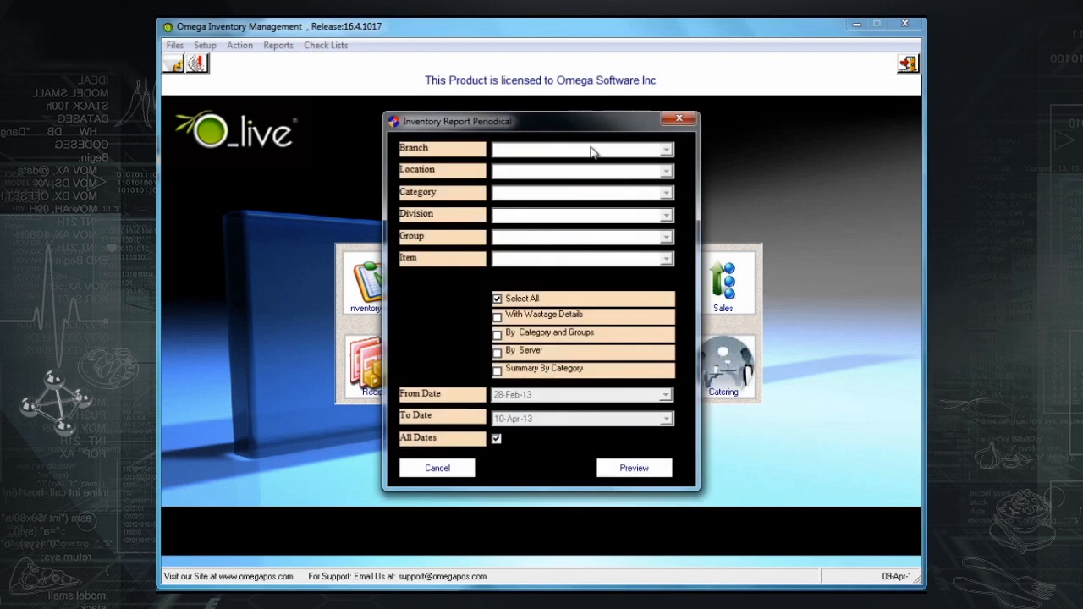
click(496, 371)
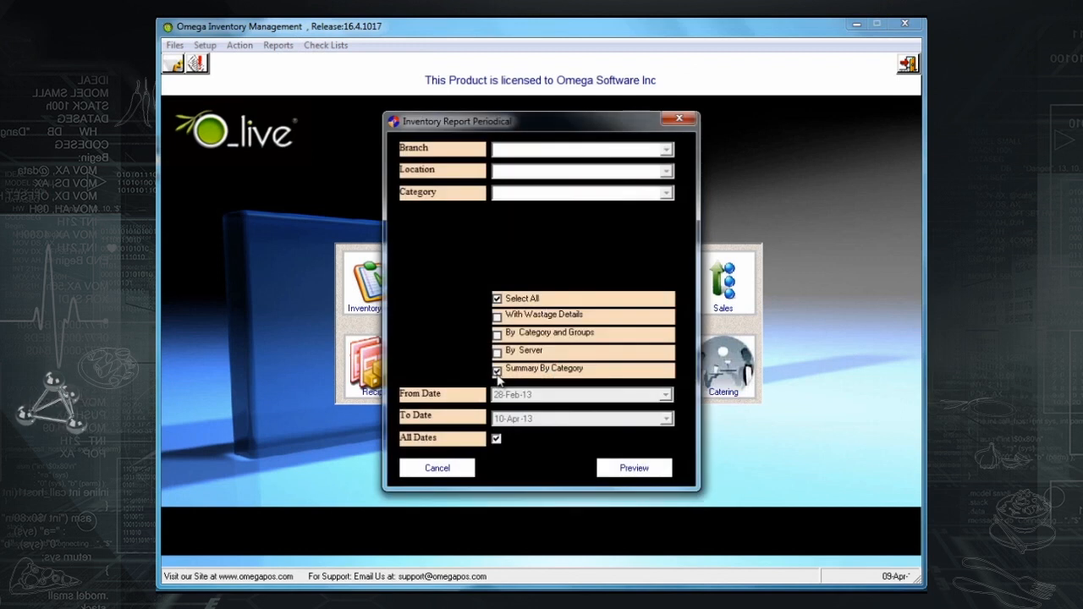
click(496, 438)
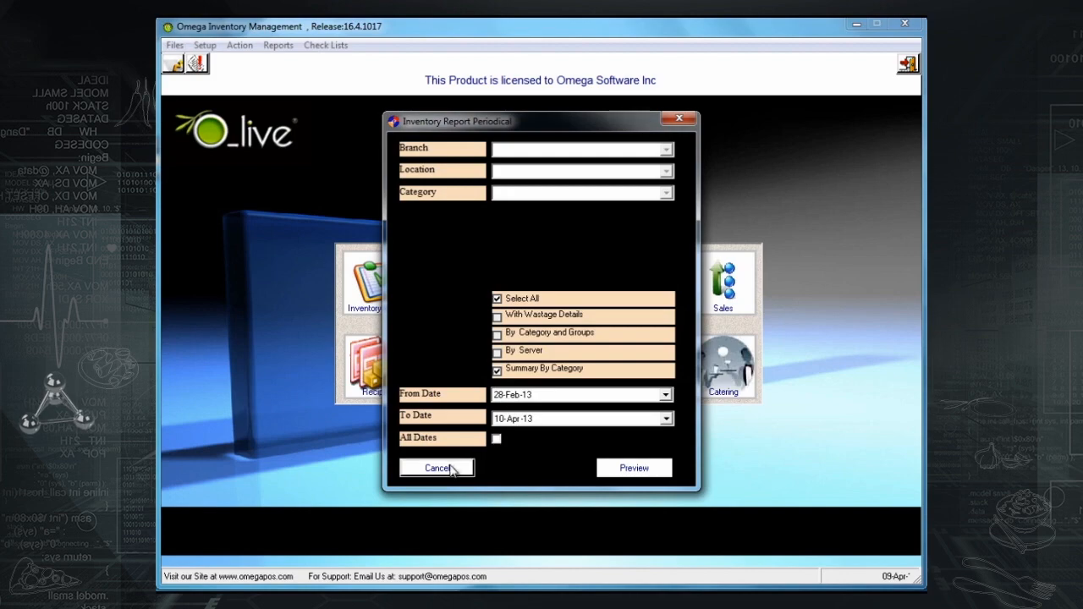
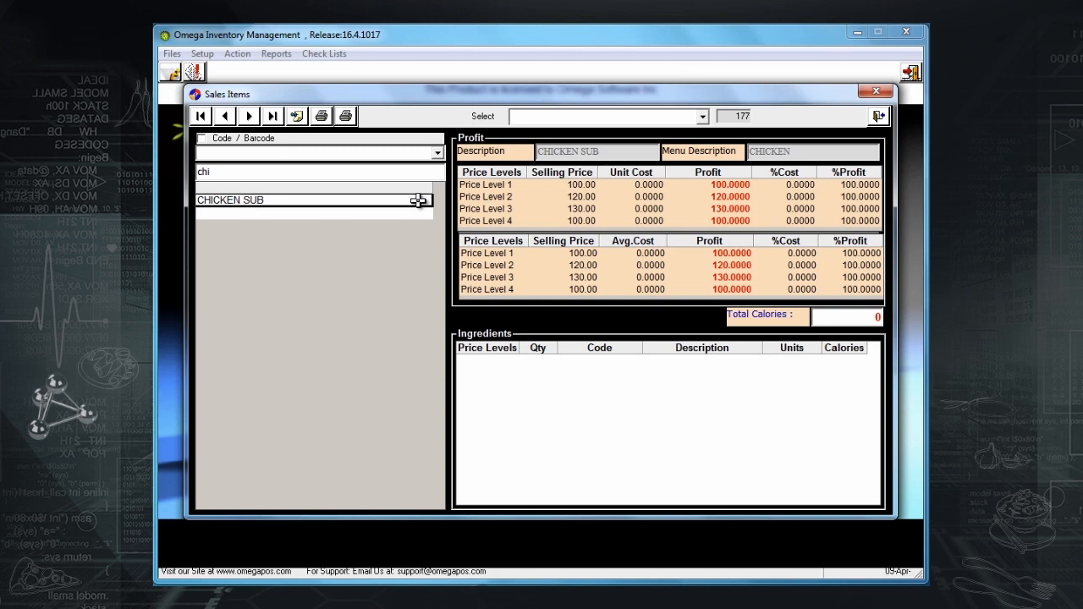
Open the CHICKEN SUB recipe for editing and add 100 Gr of CHICKEN BREAST with the remark "Remark".
click(298, 117)
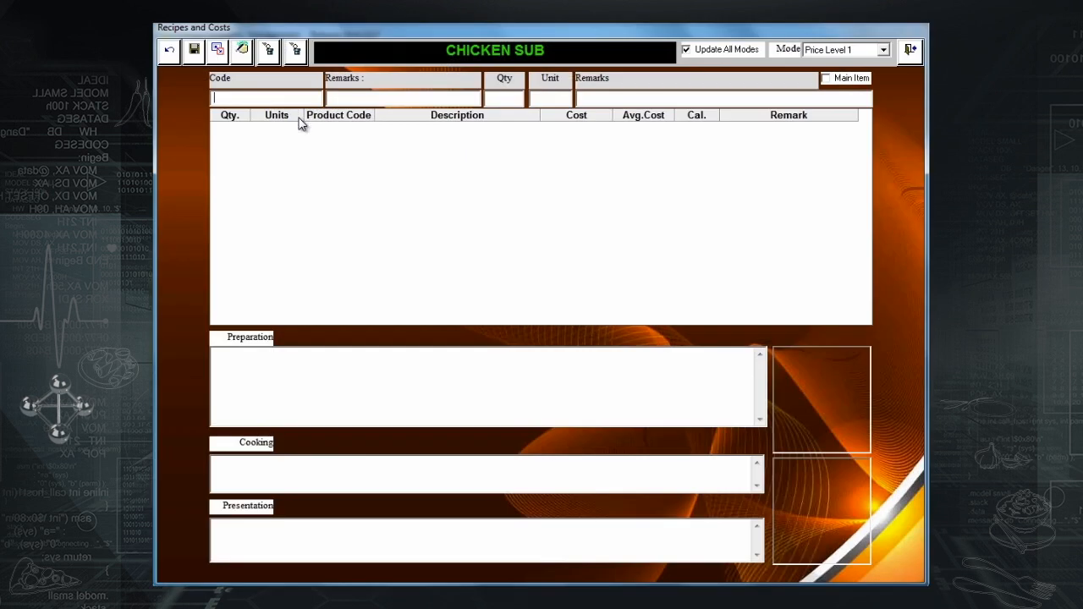
text(chi)
key(Return)
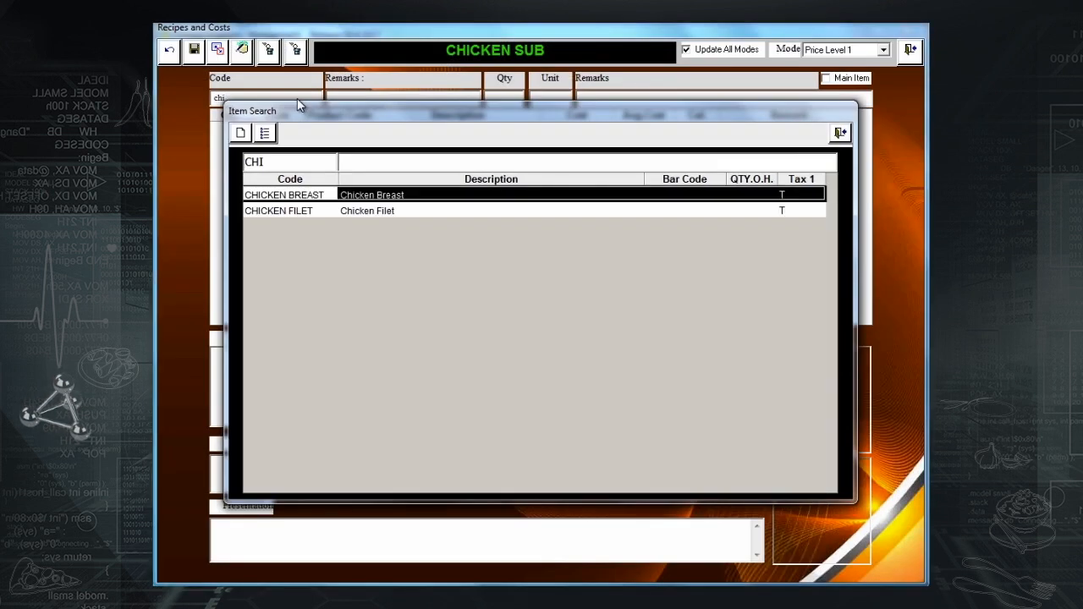
key(Return)
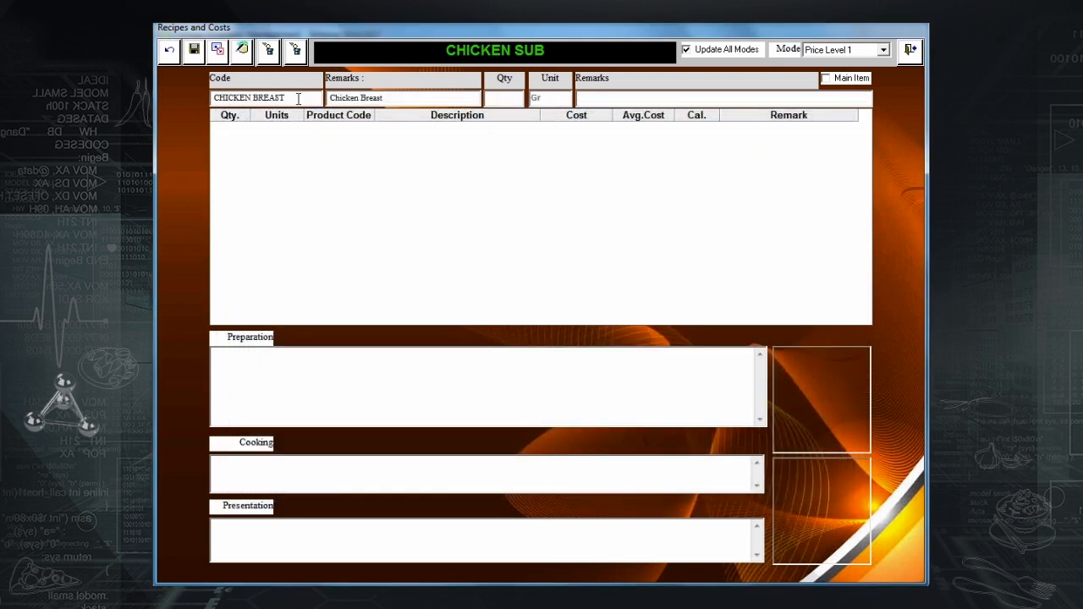
text(100)
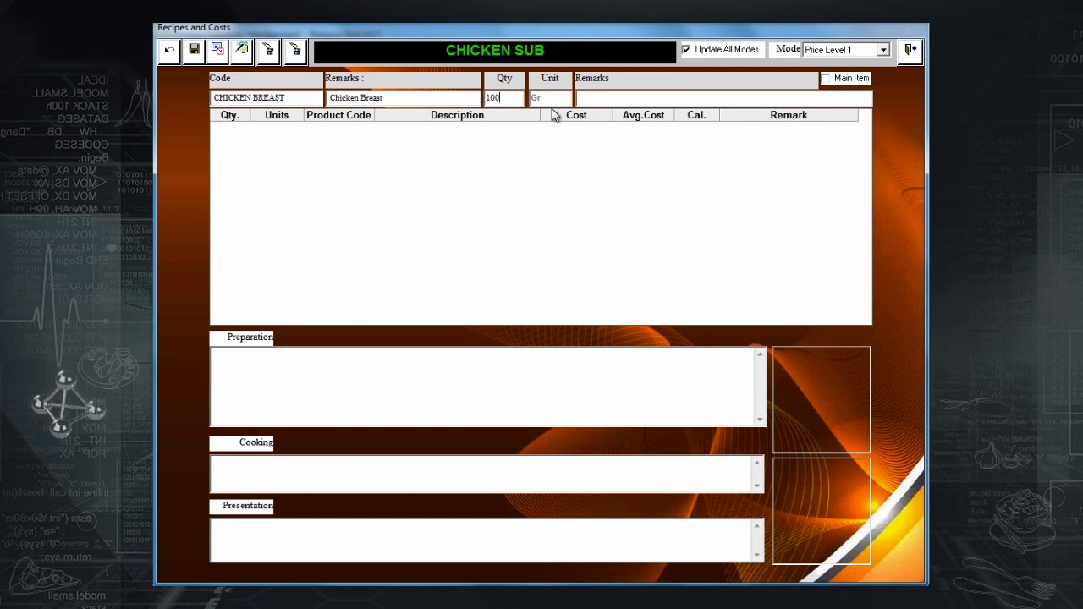
key(Tab)
text(Remark)
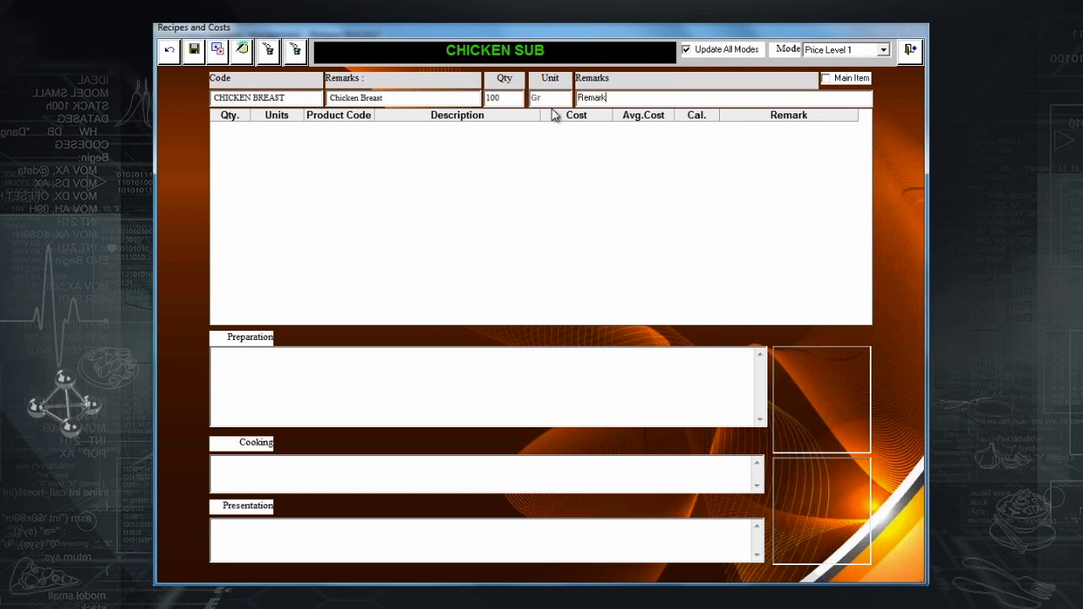
key(Return)
Add 1 portion of LETTUCE to the CHICKEN SUB recipe.
text(let)
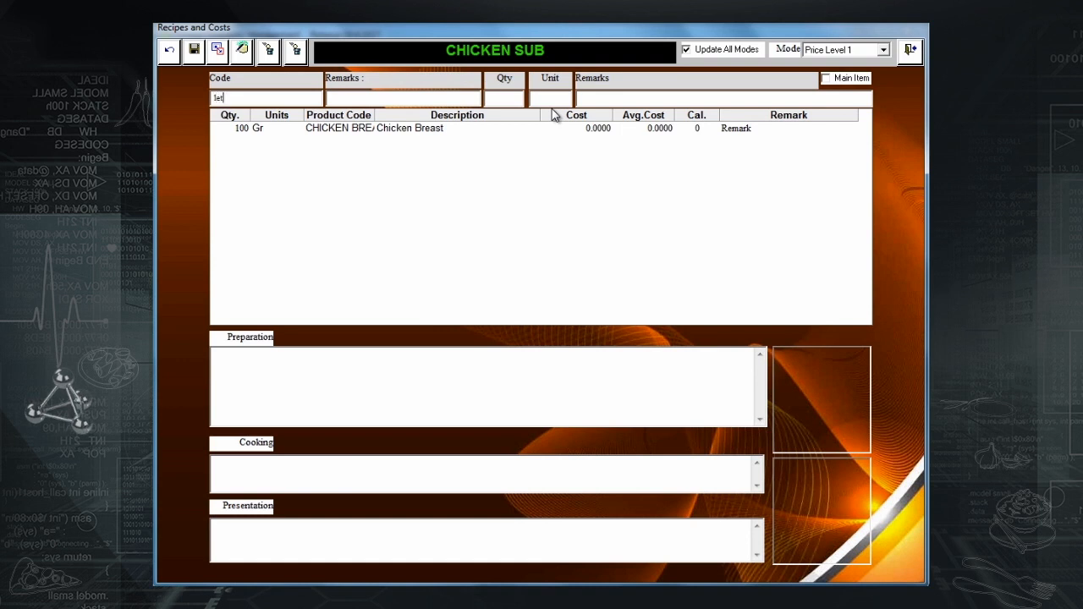
key(Return)
key(Return)
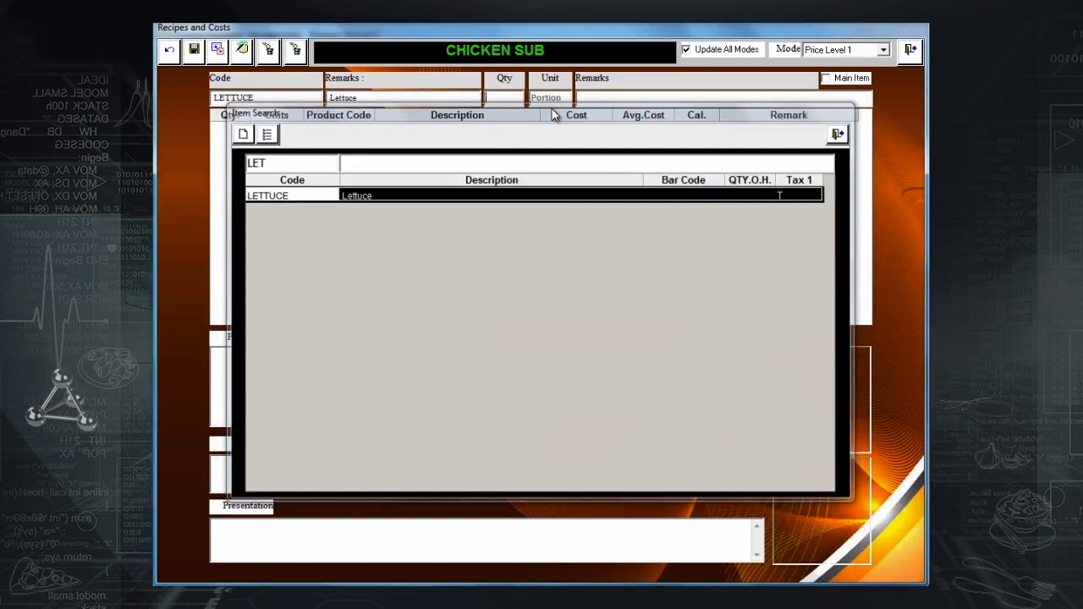
text(1)
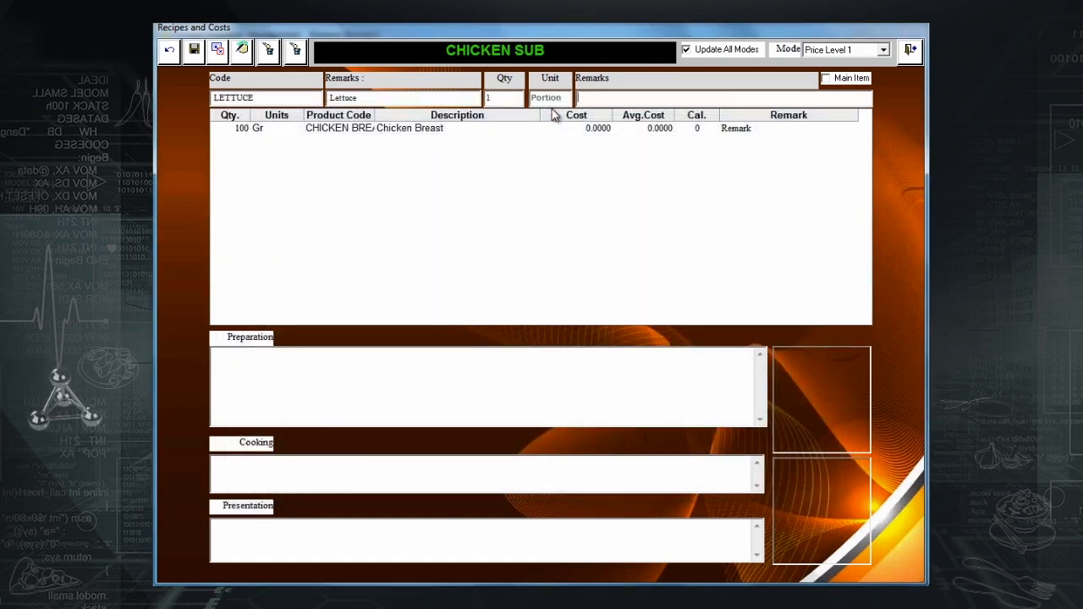
key(Return)
Add 10 Gr of TOMATO to the CHICKEN SUB recipe and save the recipe.
text(tomat)
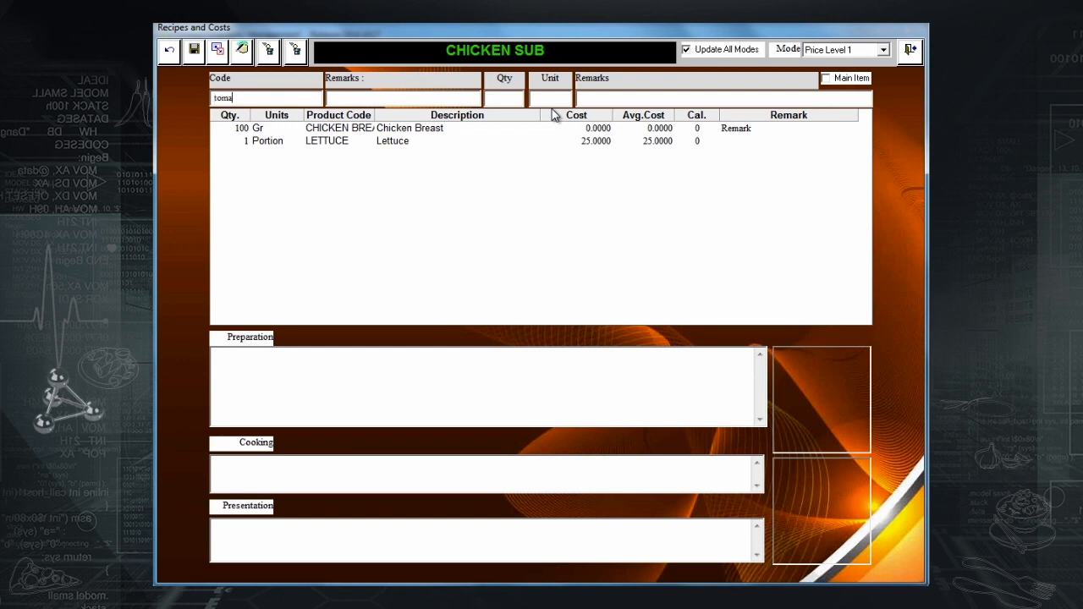
key(Return)
key(Return)
text(10)
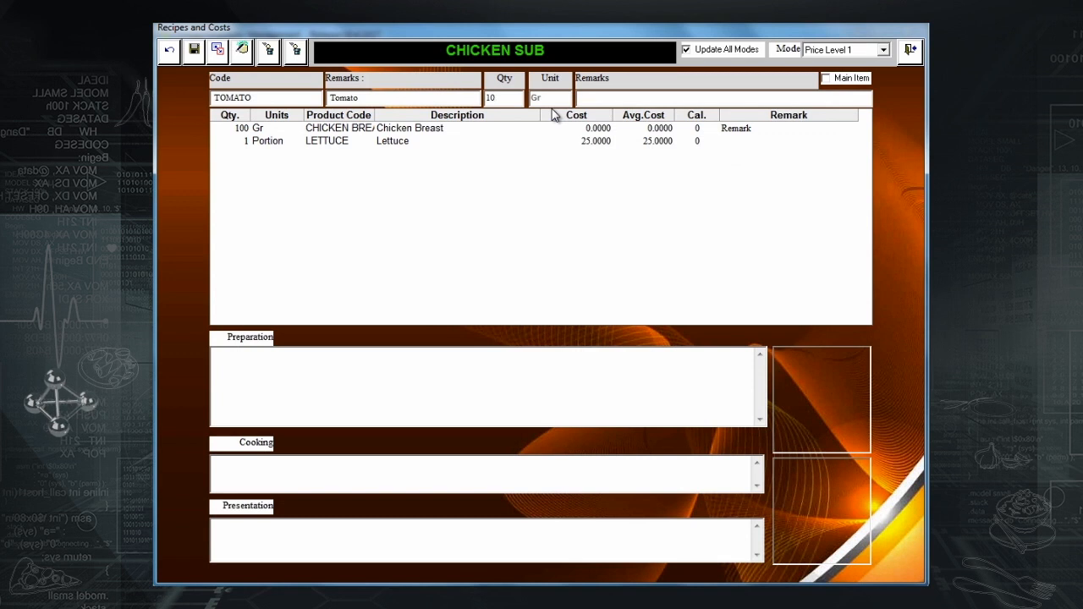
key(Return)
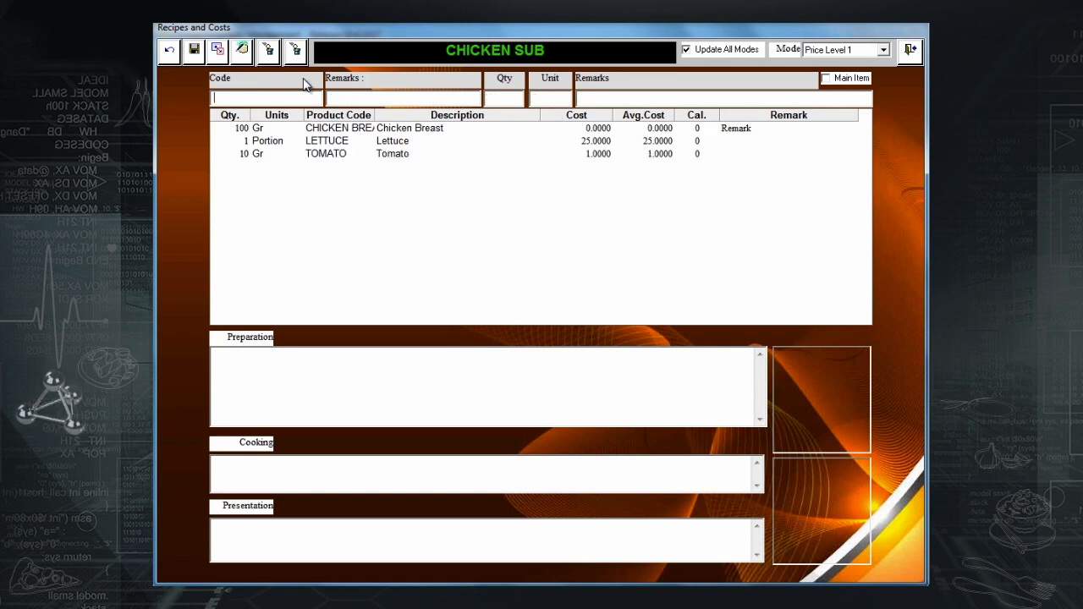
click(194, 51)
click(554, 350)
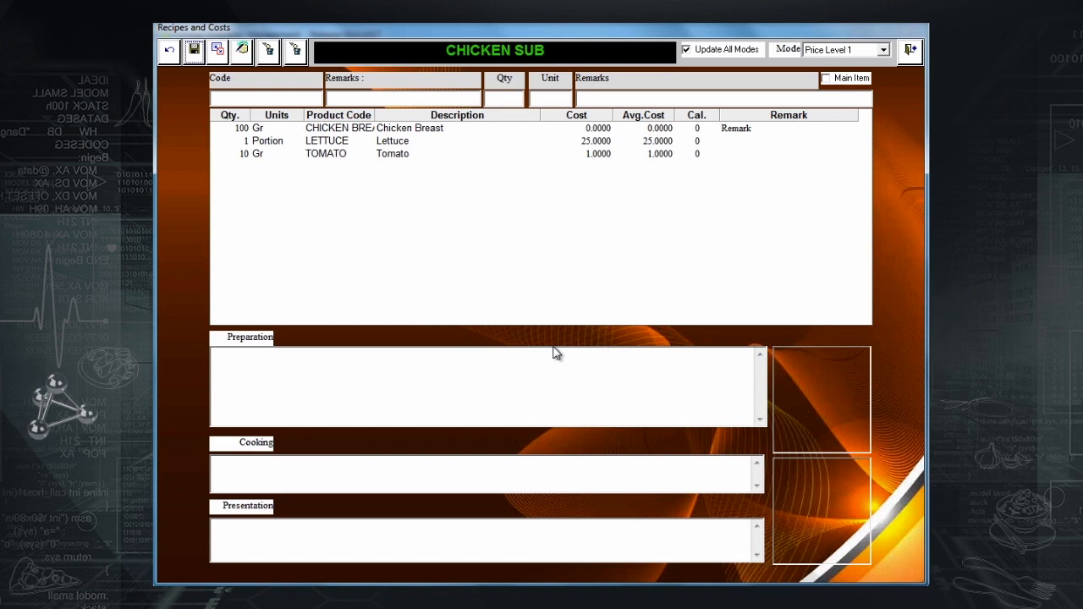
Update the Chicken Breast quantity in the recipe to 120 Gr and save the change.
click(243, 130)
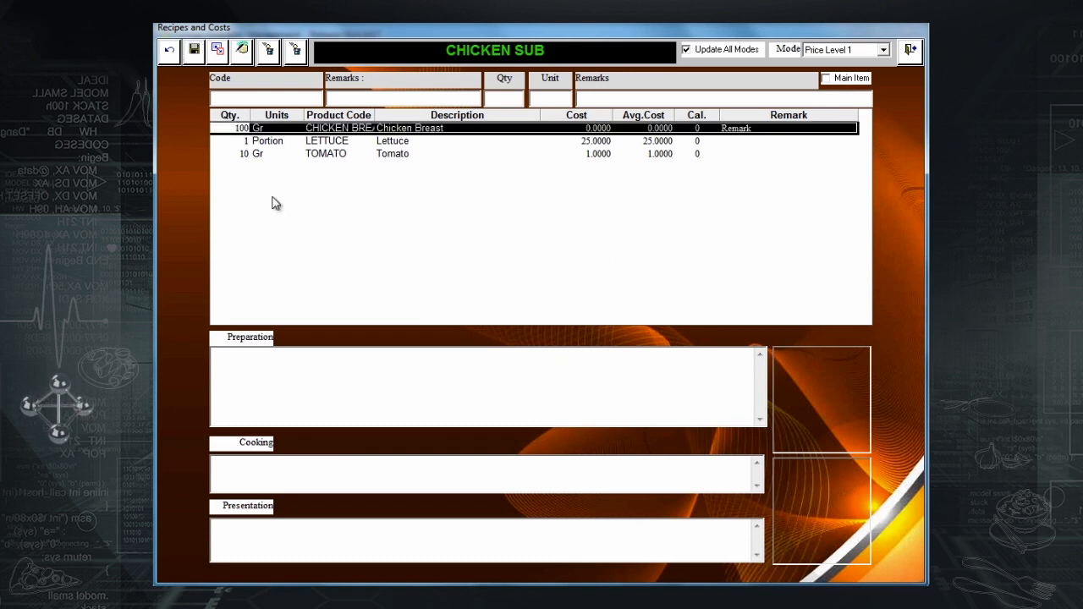
double_click(243, 128)
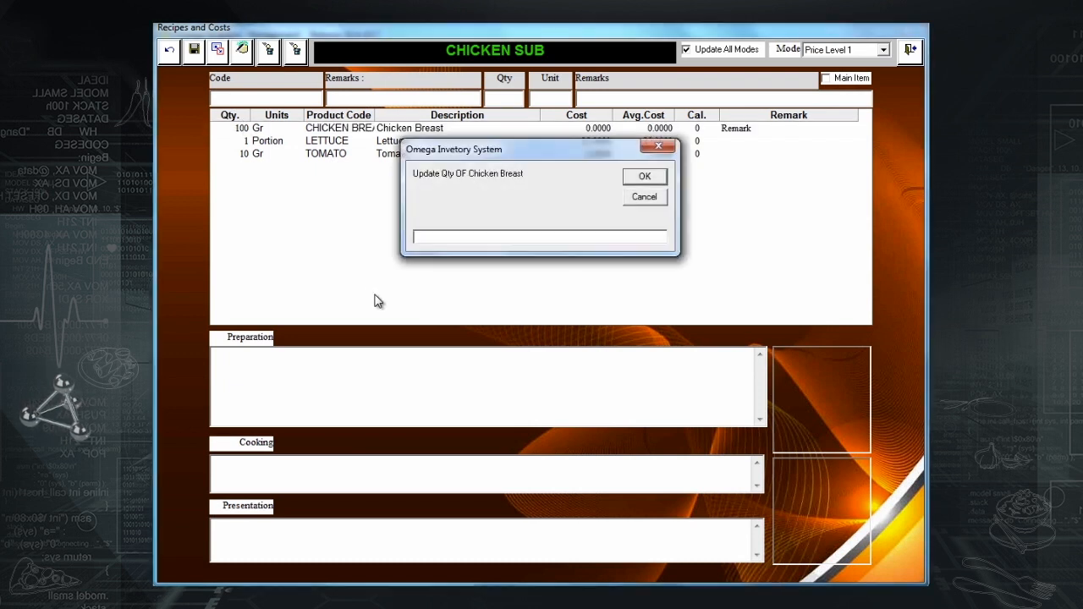
text(120)
key(Return)
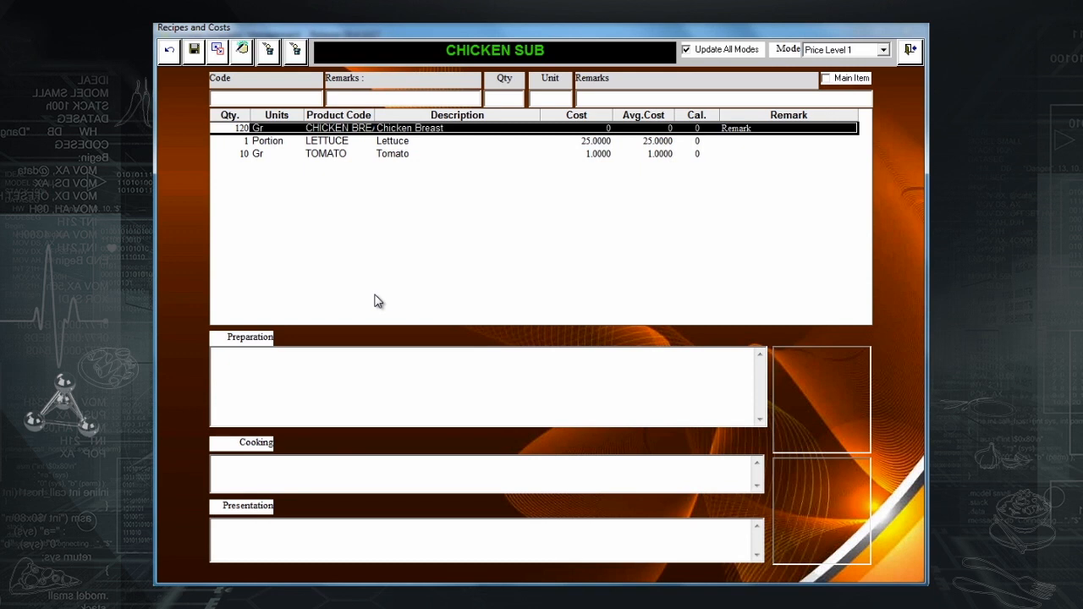
click(193, 49)
click(552, 350)
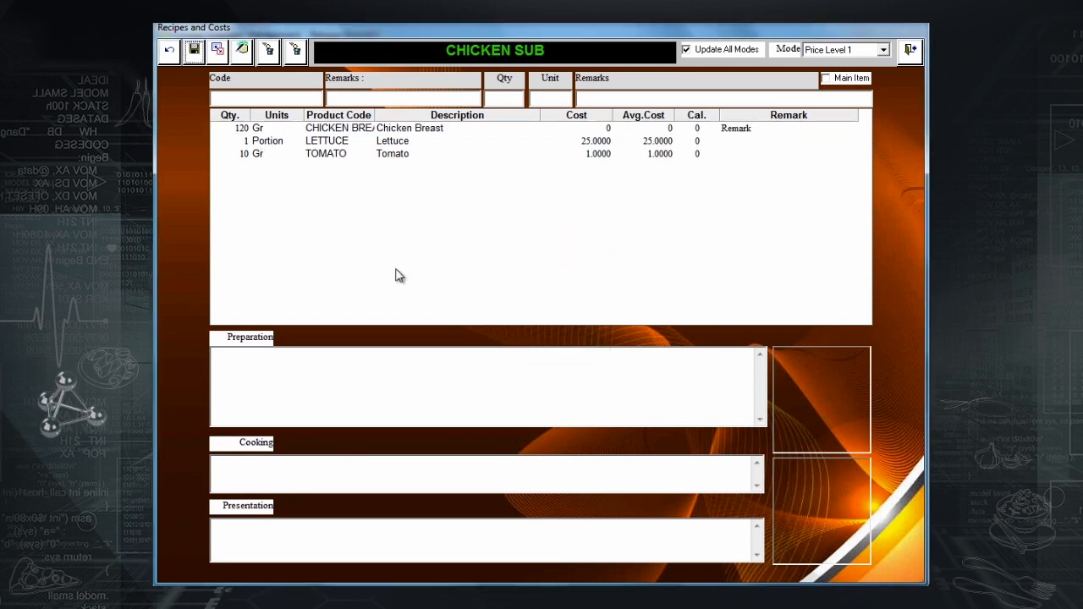
Delete the TOMATO ingredient from the CHICKEN SUB recipe and return to the sales items list.
click(253, 129)
click(254, 141)
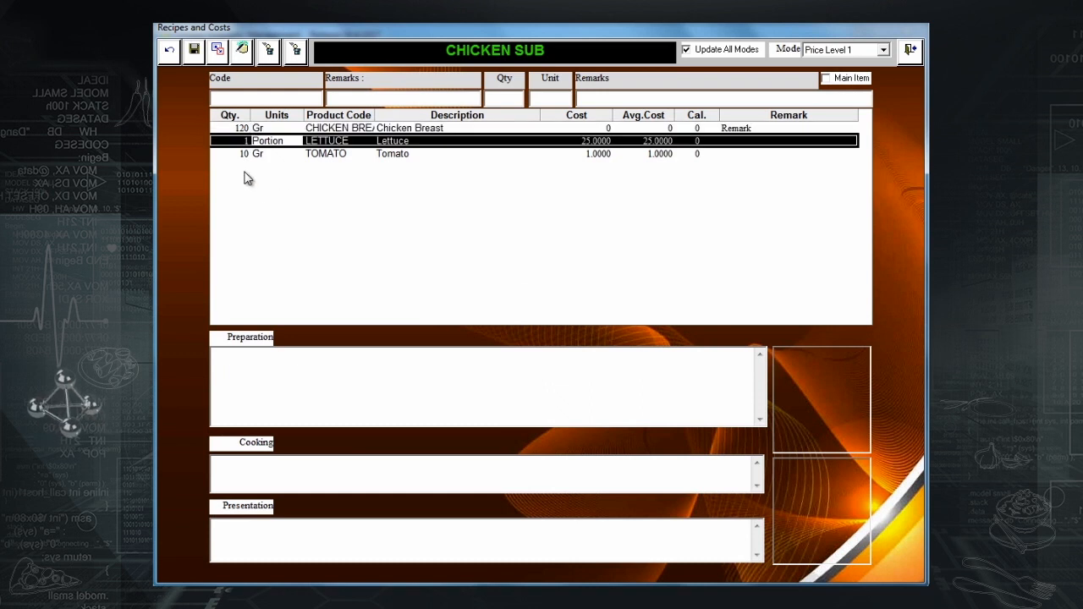
click(232, 154)
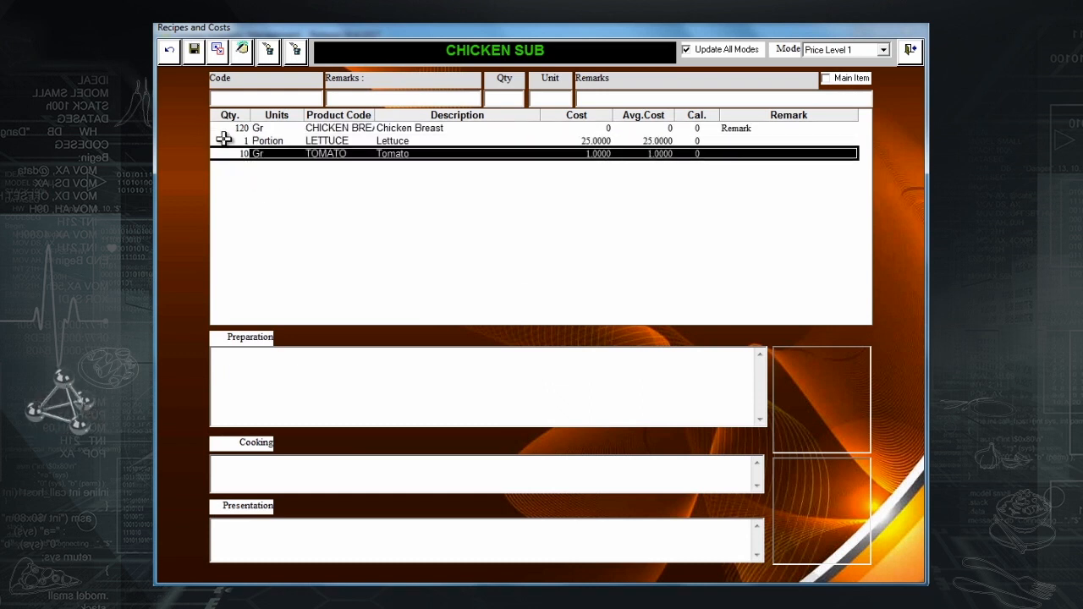
click(170, 53)
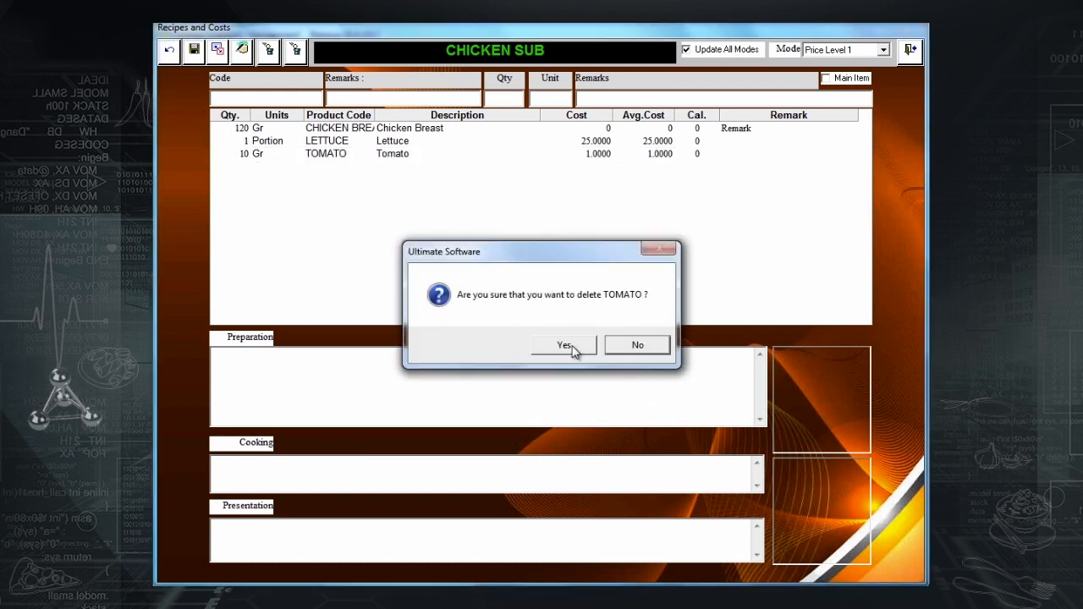
click(564, 346)
key(Escape)
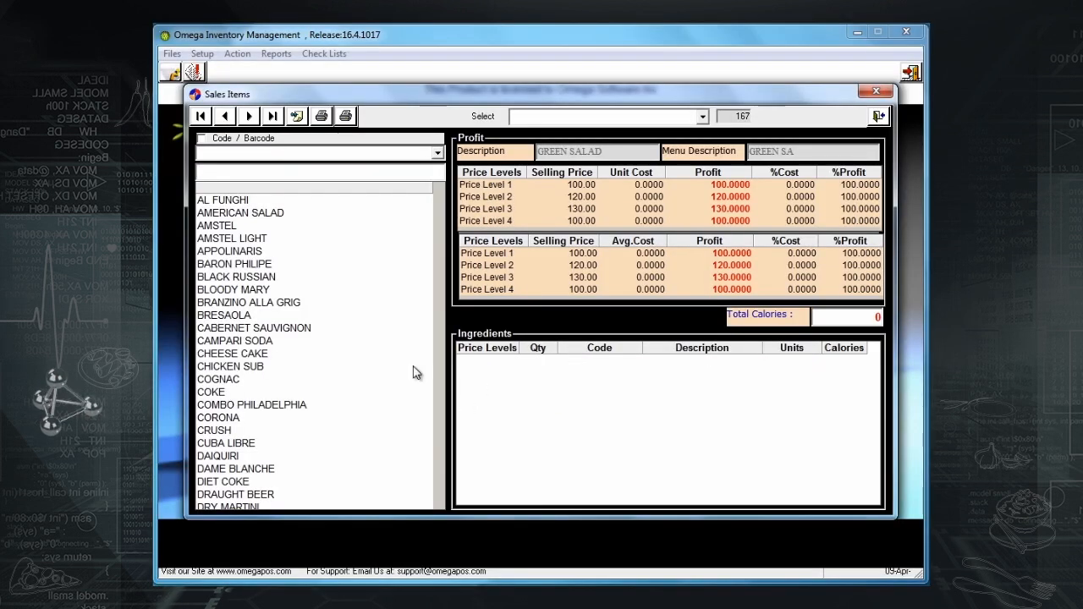
Find GREEN SALAD among the sales items by searching for "g" and open its recipe.
text(g)
click(281, 223)
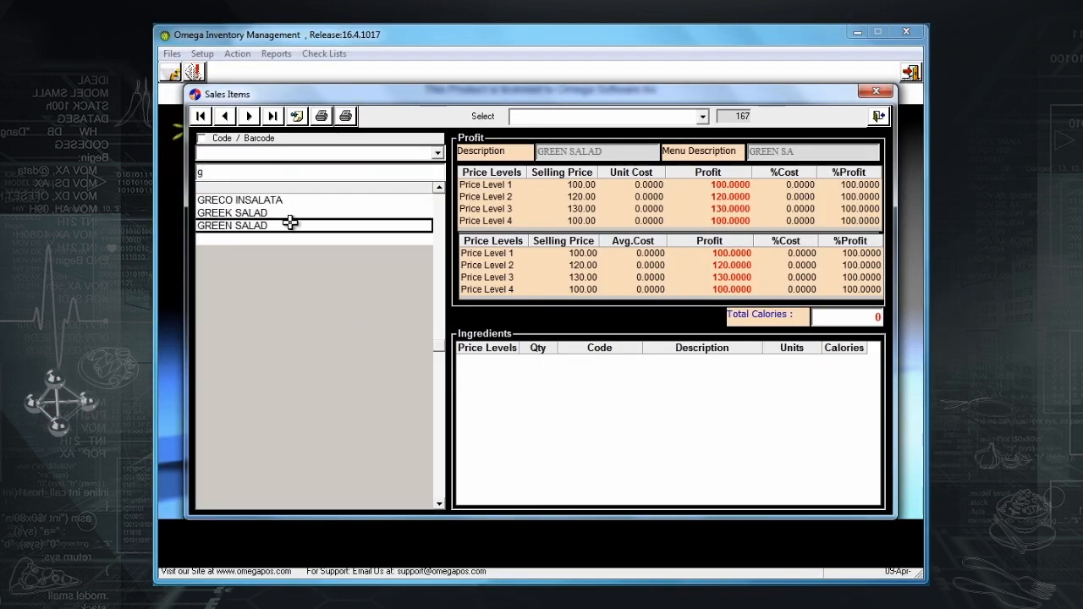
click(298, 115)
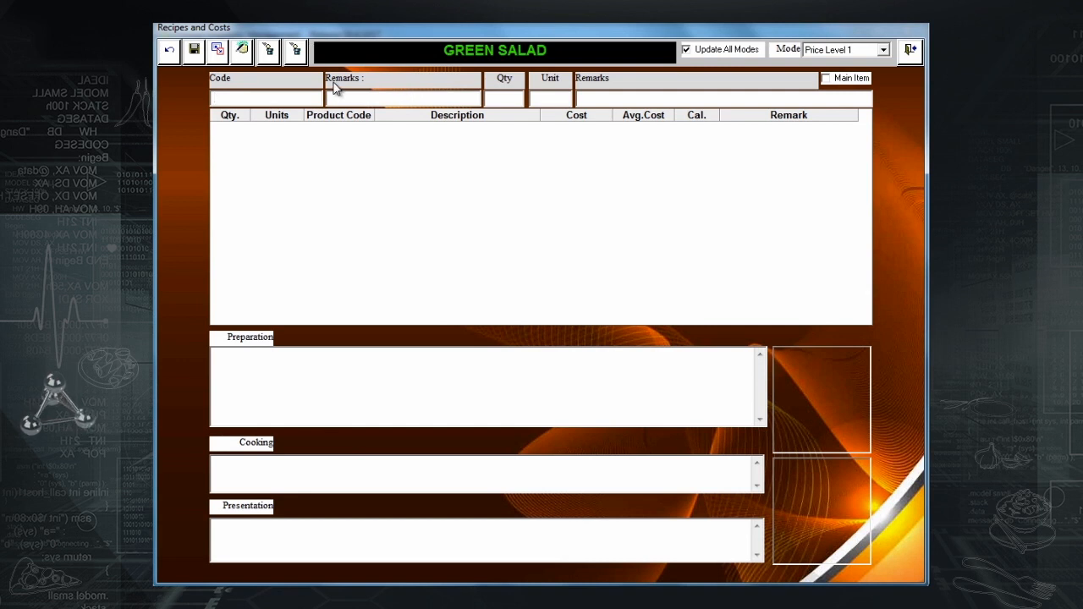
Replace the ingredients of GREEN SALAD with those of GREEK SALAD, searching the sales items for "gre".
click(222, 52)
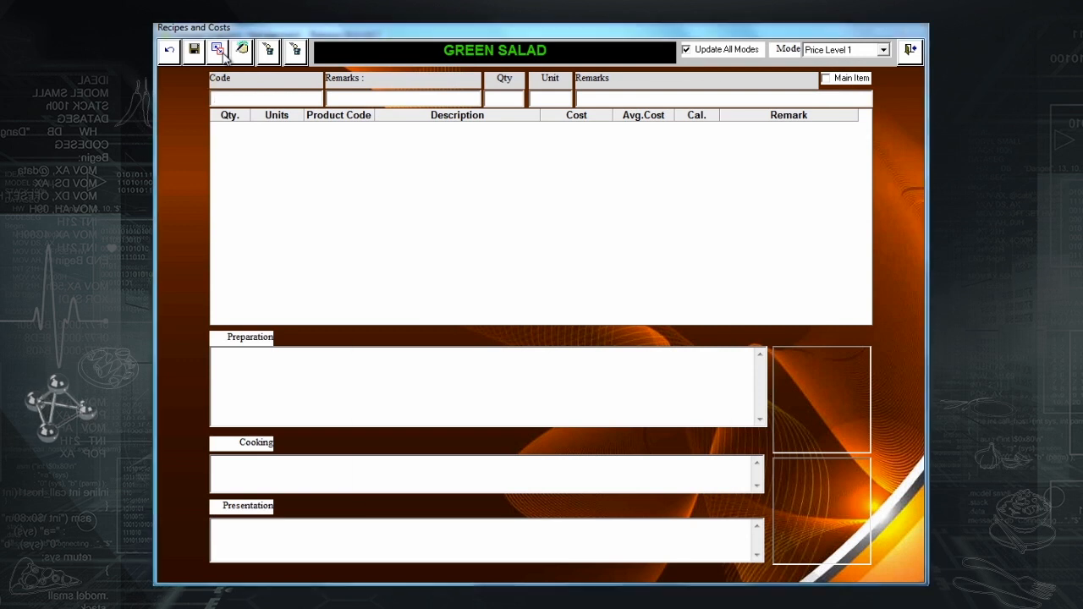
text(gre)
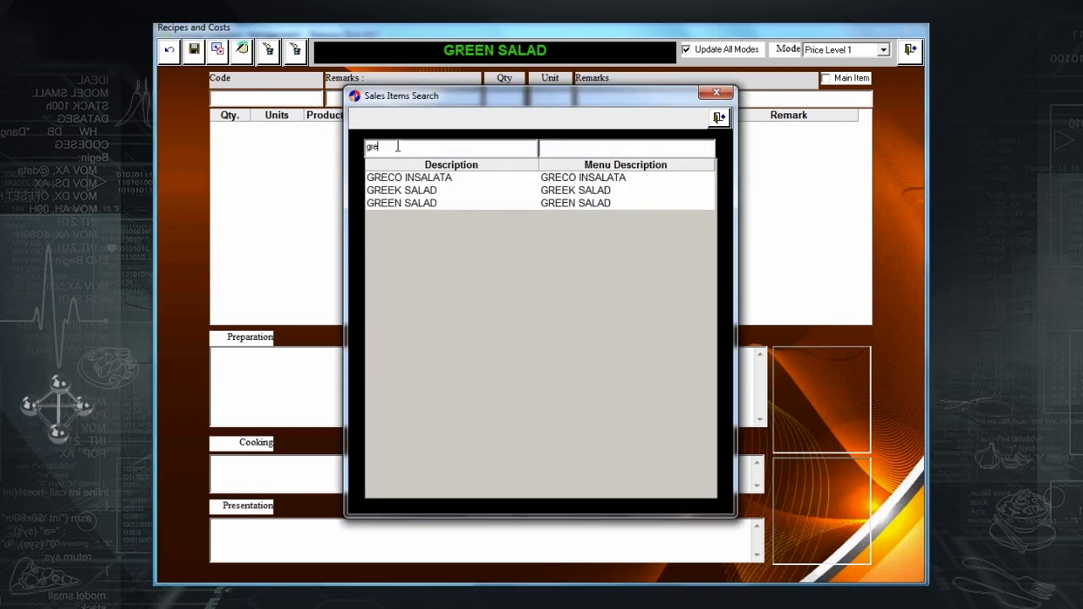
key(Return)
double_click(466, 192)
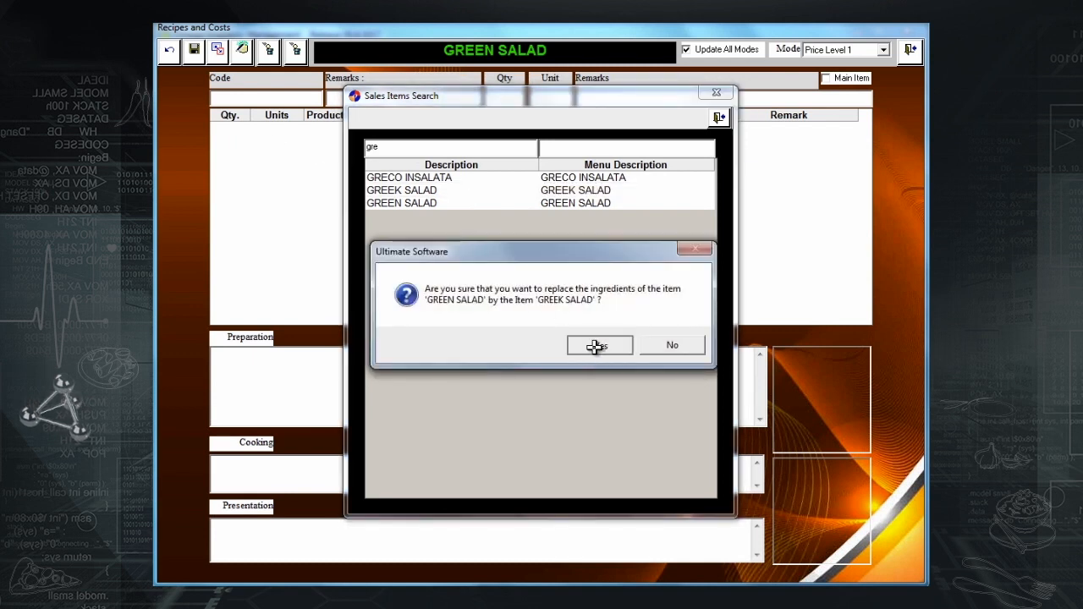
click(598, 346)
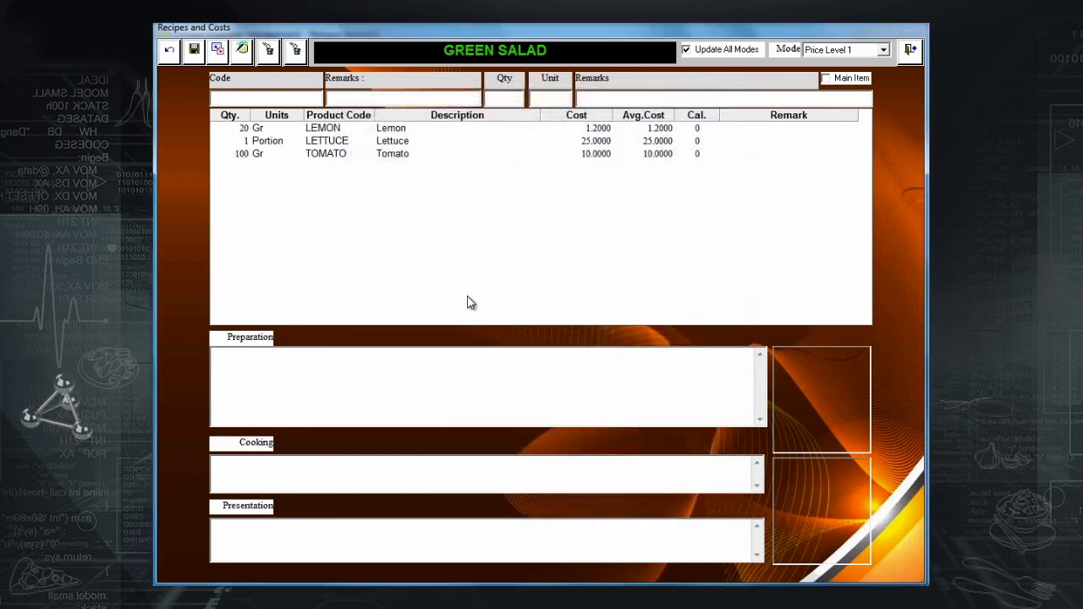
Set the Lettuce quantity in the GREEN SALAD recipe to 2 portions and save the recipe.
click(239, 142)
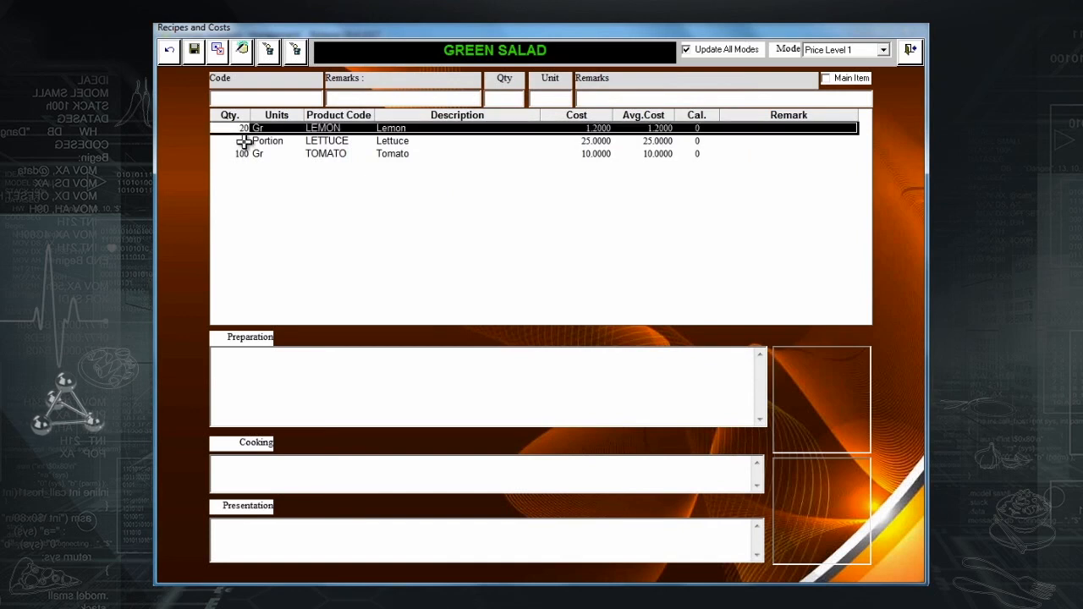
double_click(245, 143)
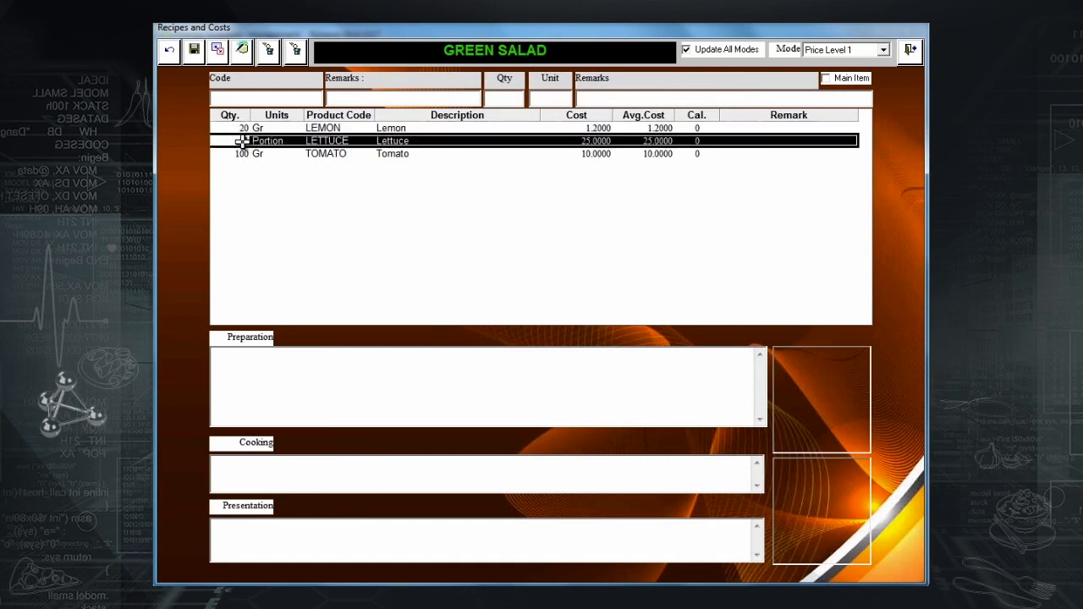
text(2)
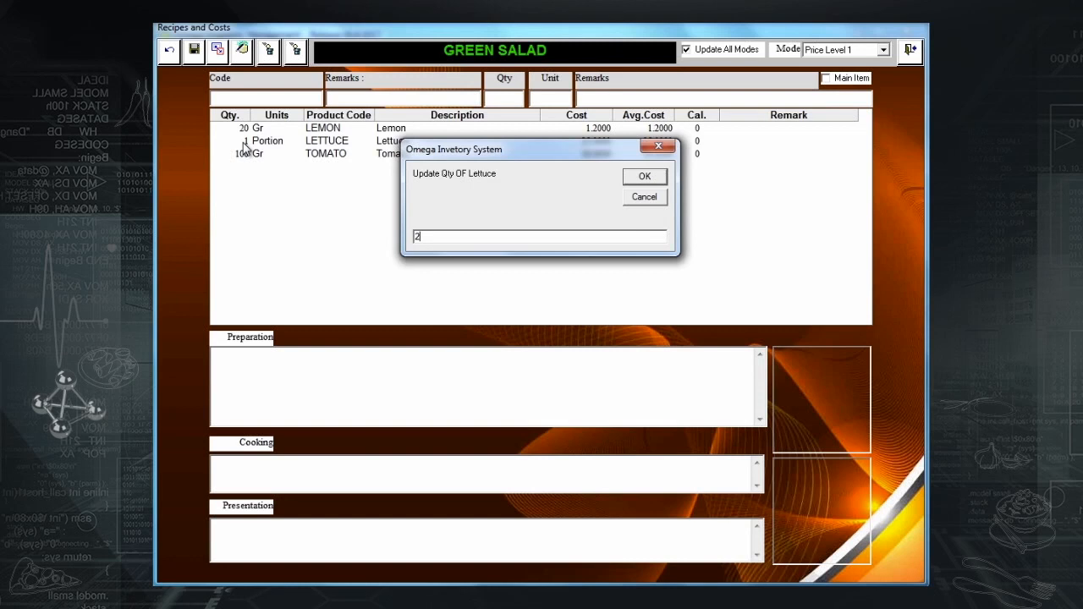
key(Return)
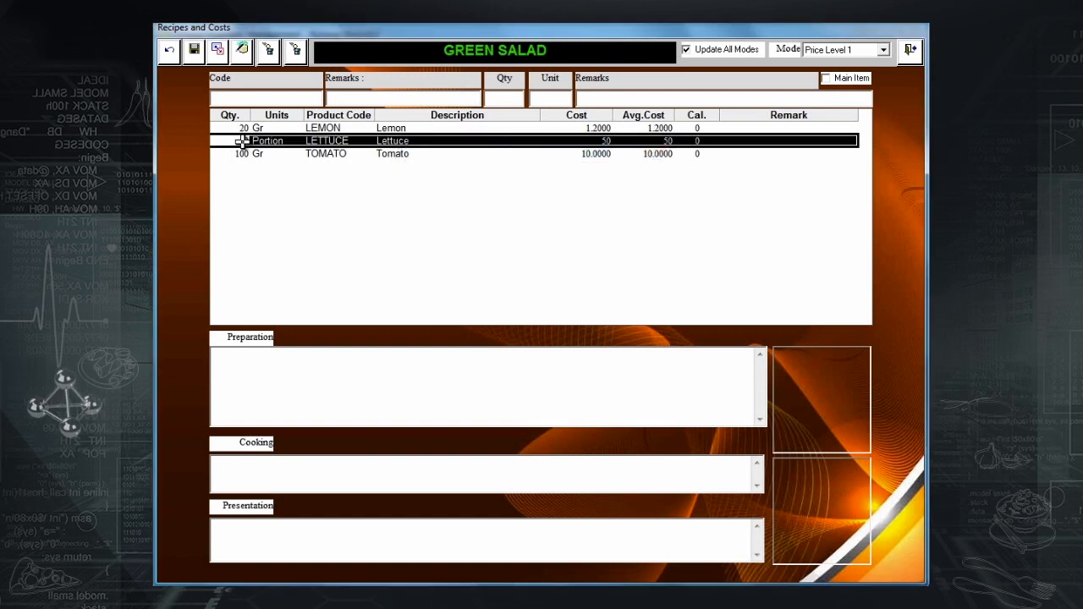
click(199, 51)
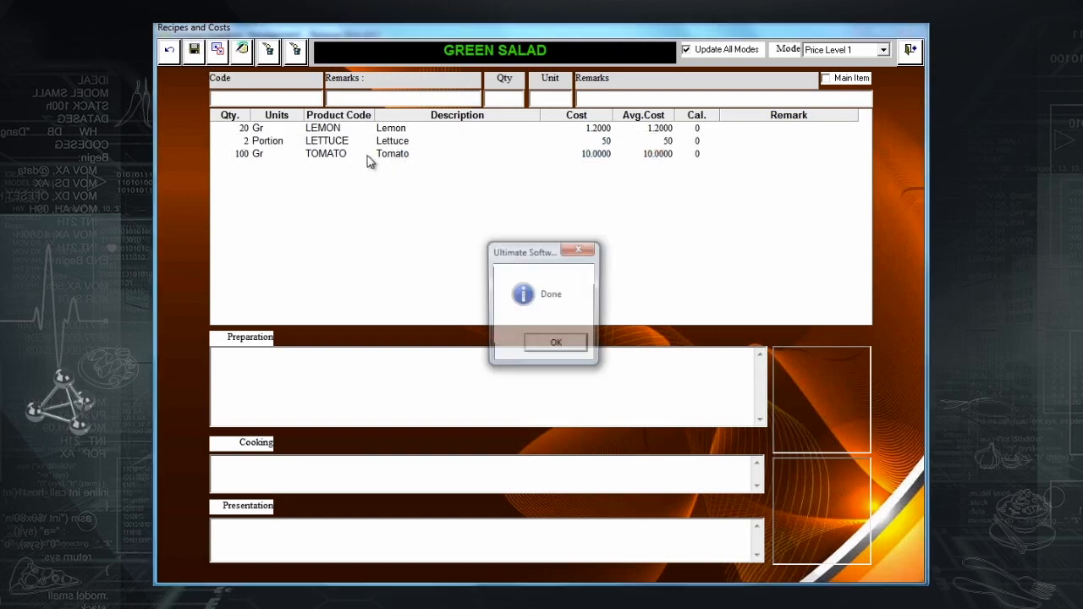
click(550, 344)
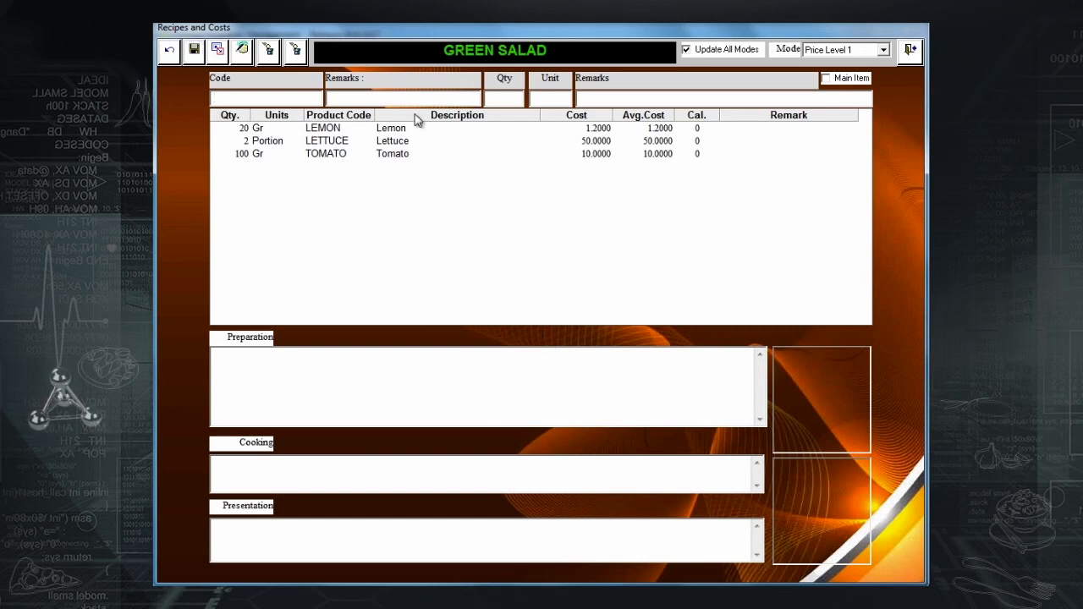
Load the FAJITA recipe by searching the sales items for "f".
click(241, 51)
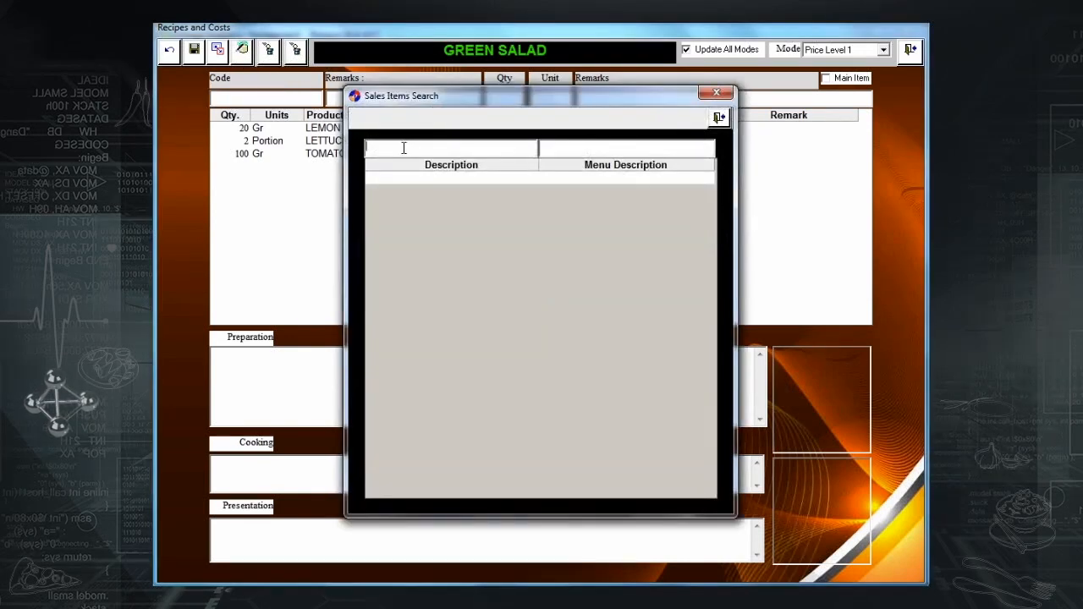
text(f)
key(Down)
key(Return)
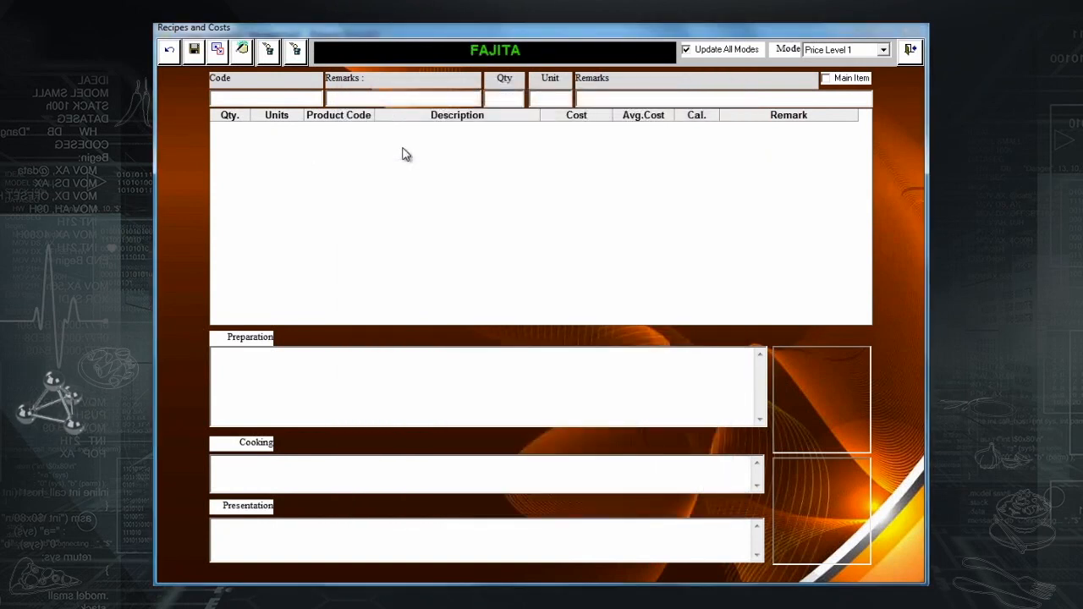
key(Return)
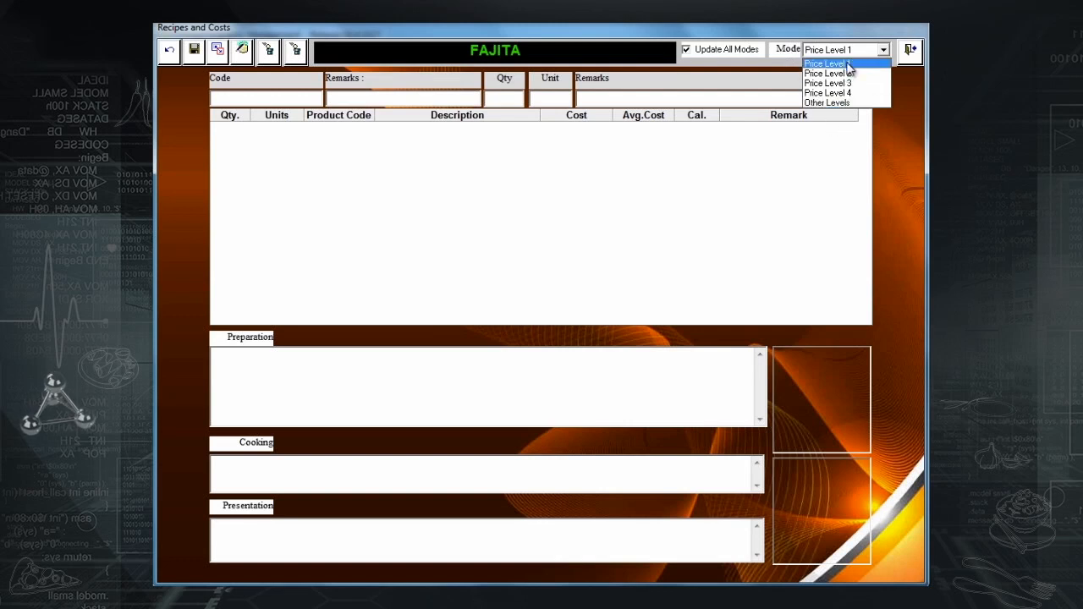
Turn off Update All Modes for the FAJITA recipe and switch its mode to Price Level 2.
click(734, 54)
click(733, 52)
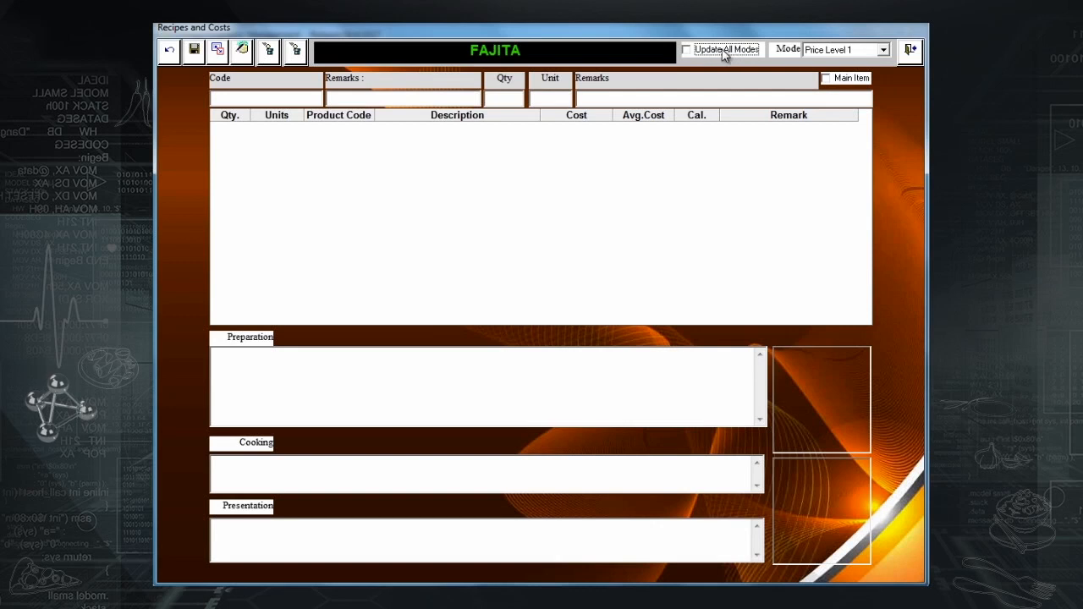
click(853, 51)
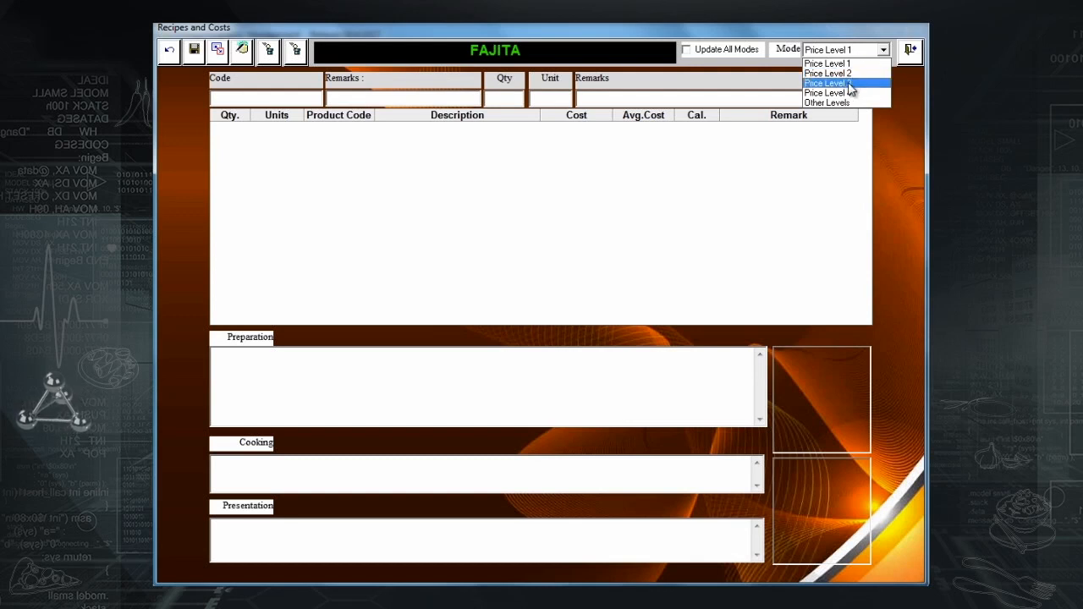
click(837, 74)
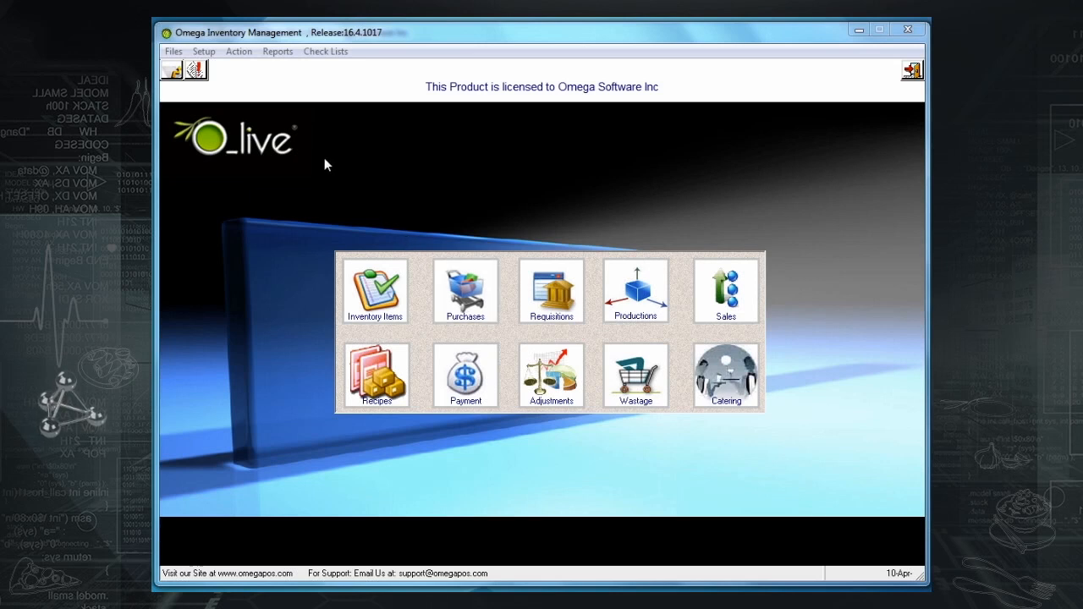
Open the check list for inventory reduction and mark the Update Stock configuration point as checked.
click(341, 54)
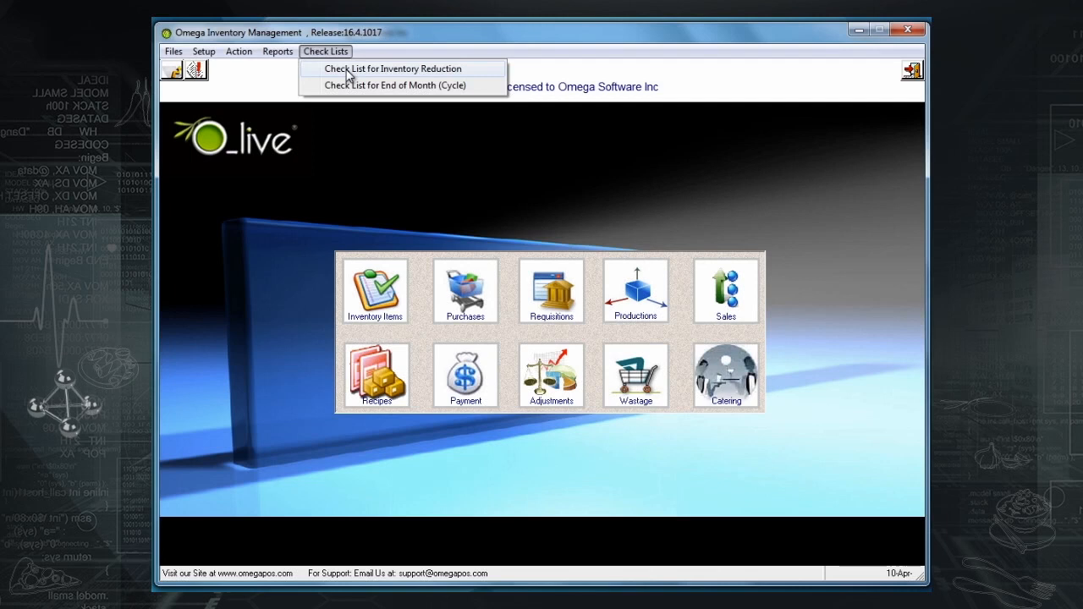
click(348, 70)
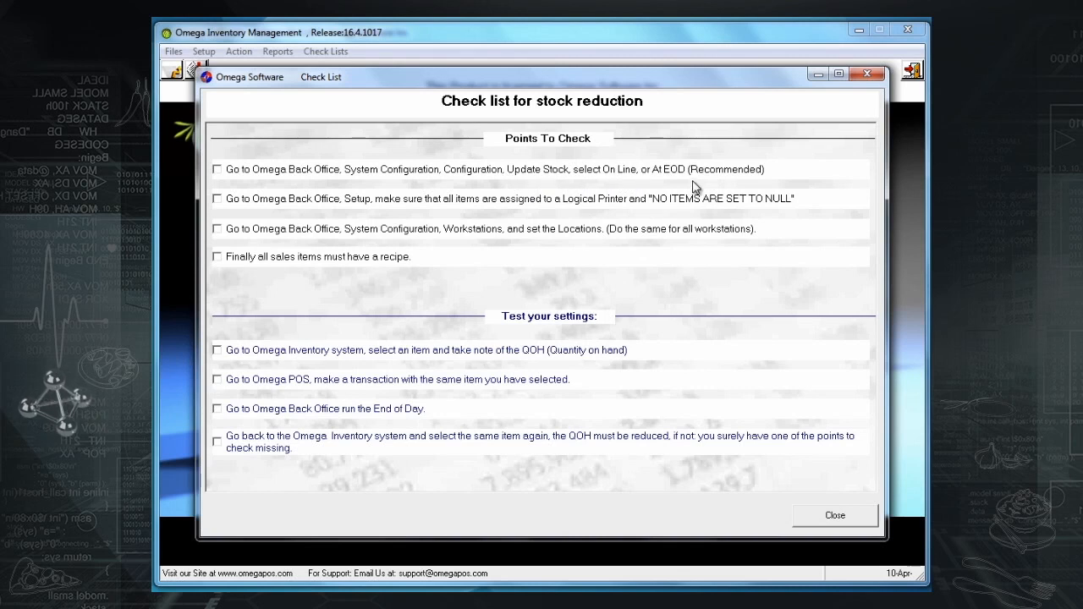
click(217, 170)
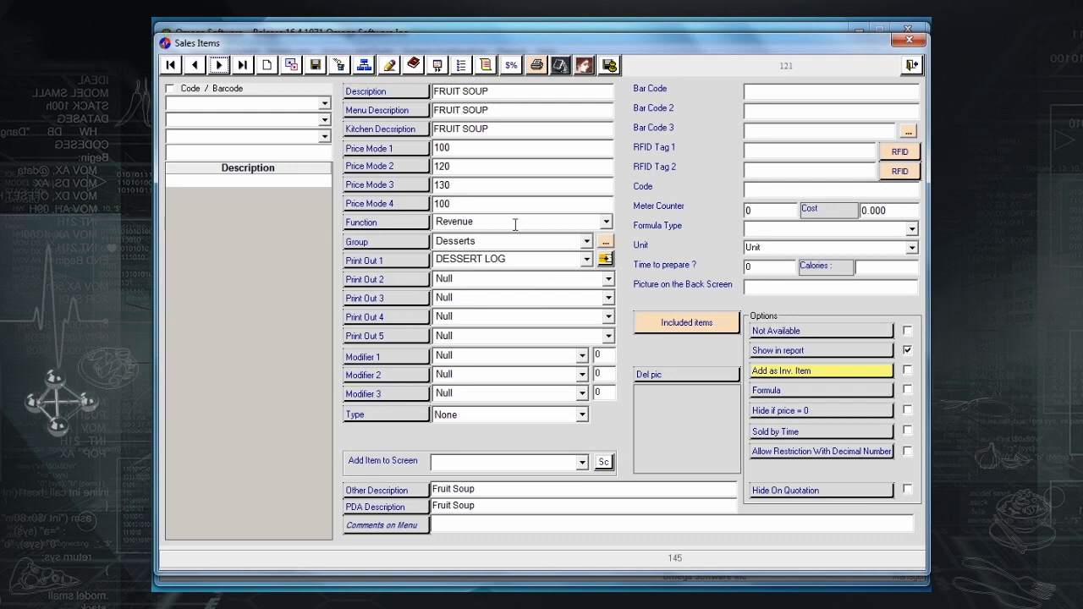
In Omega Back Office, browse several sales items to check their logical printer assignments, and close the sales items window.
click(221, 69)
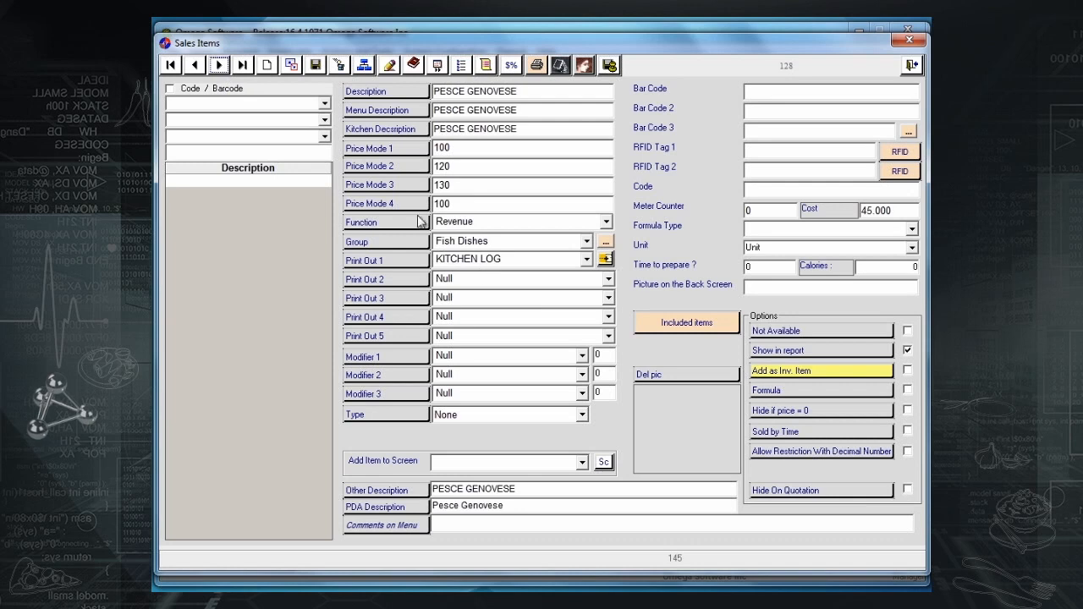
click(226, 70)
click(226, 69)
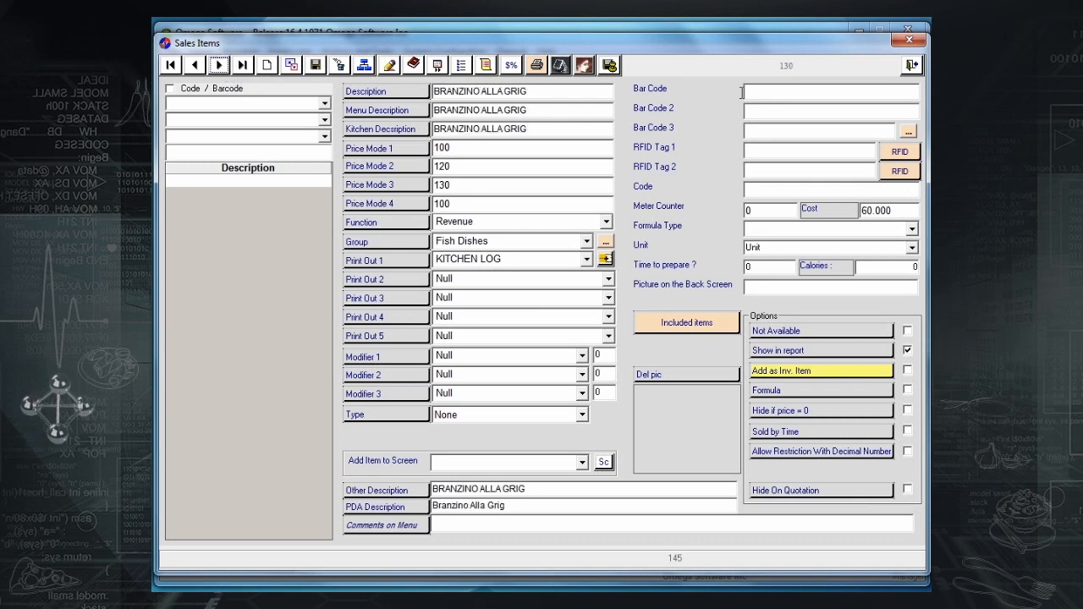
click(911, 65)
Open the Sales Items programming summary report, examine the print-out assignments on its first two pages, and leave the report.
click(211, 397)
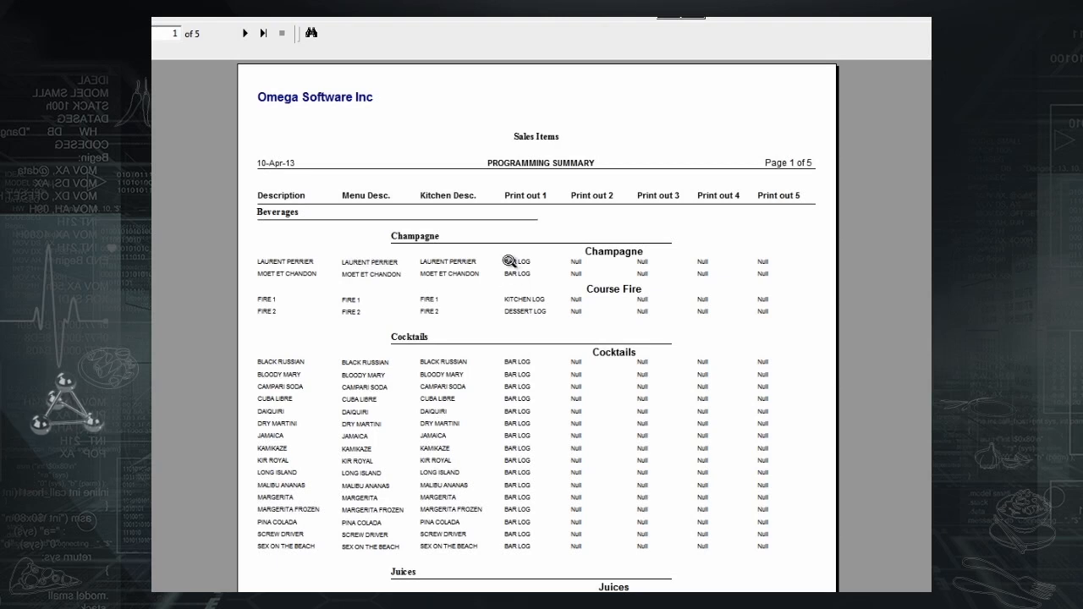
click(542, 379)
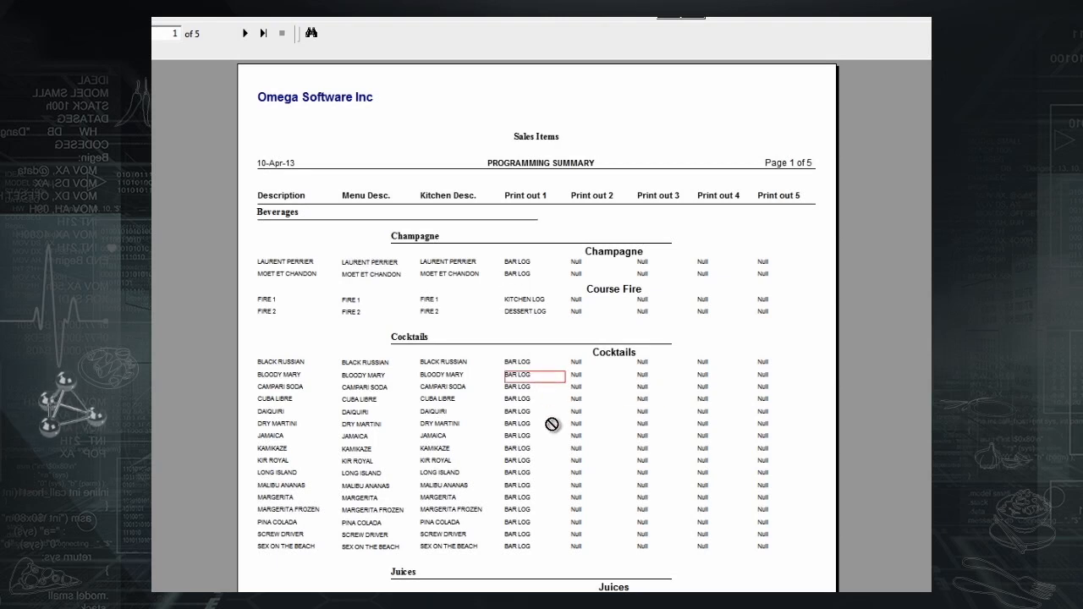
scroll(551, 423, down, 5)
scroll(545, 416, down, 2)
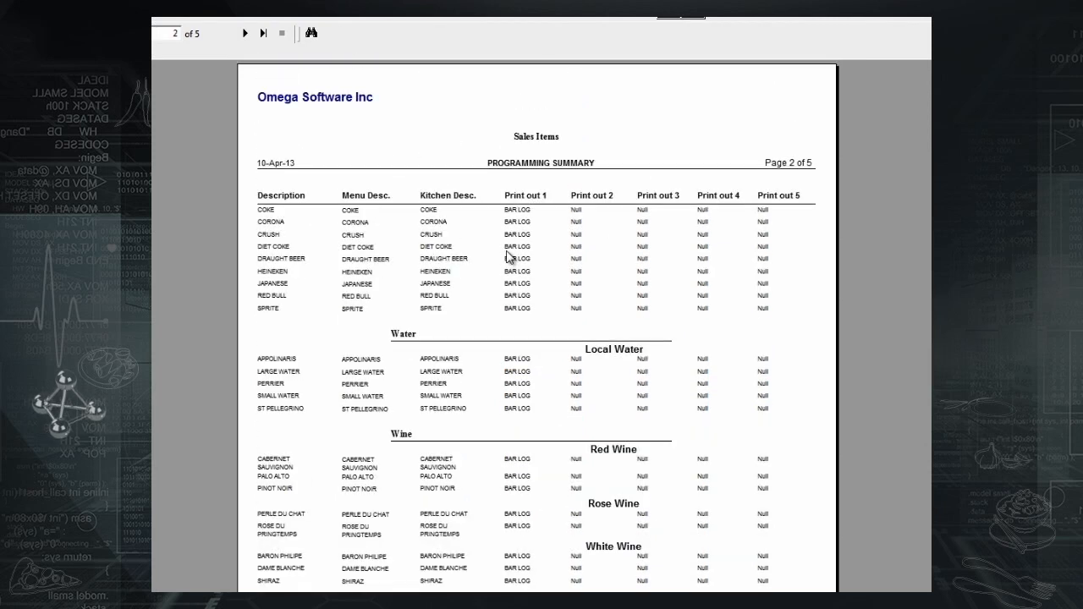
scroll(559, 338, down, 5)
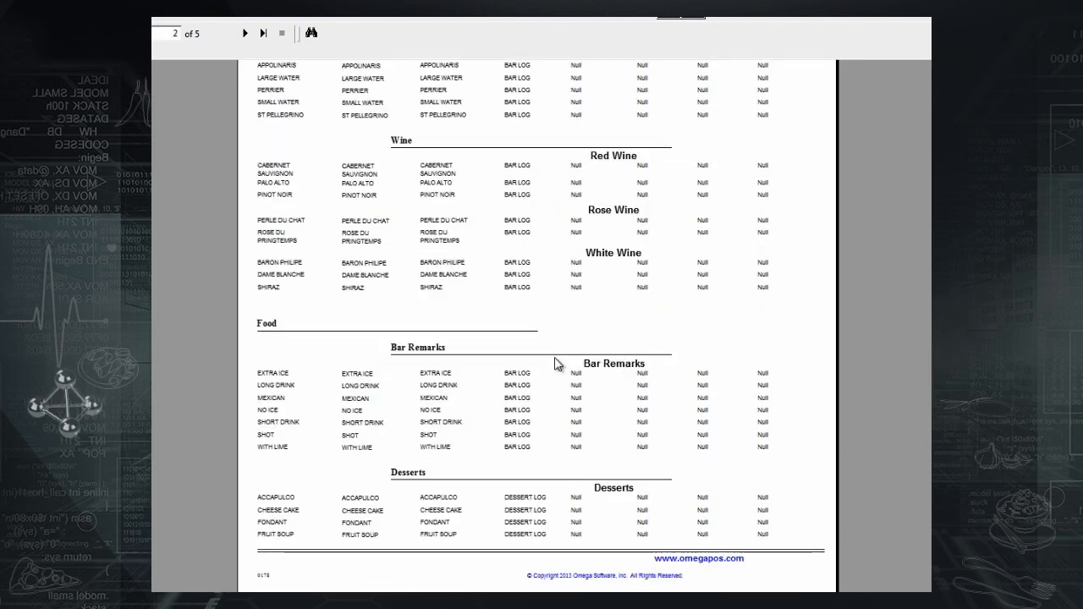
scroll(555, 367, up, 5)
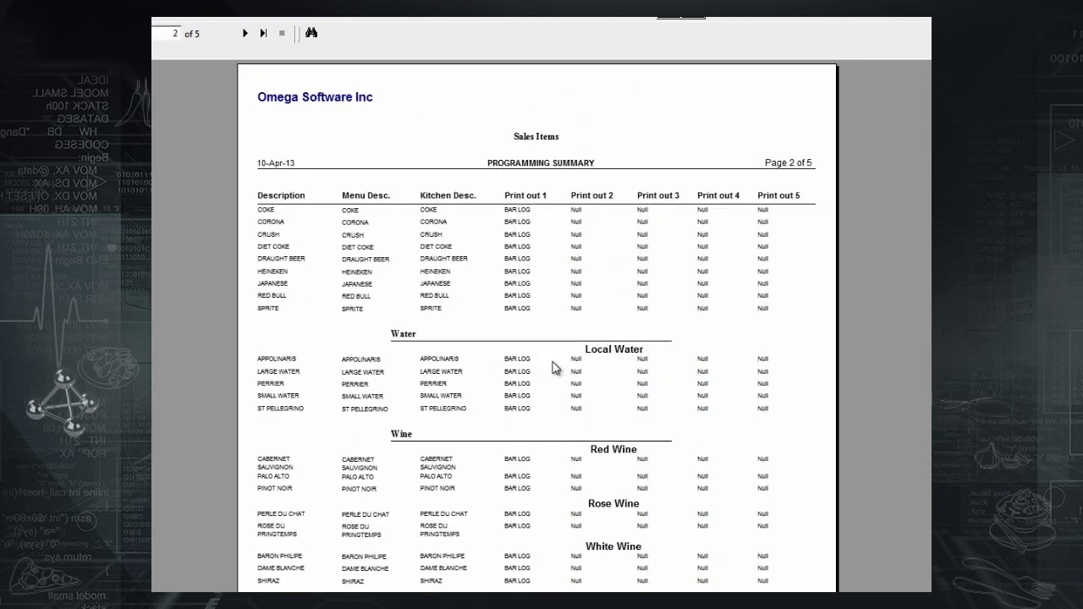
click(697, 15)
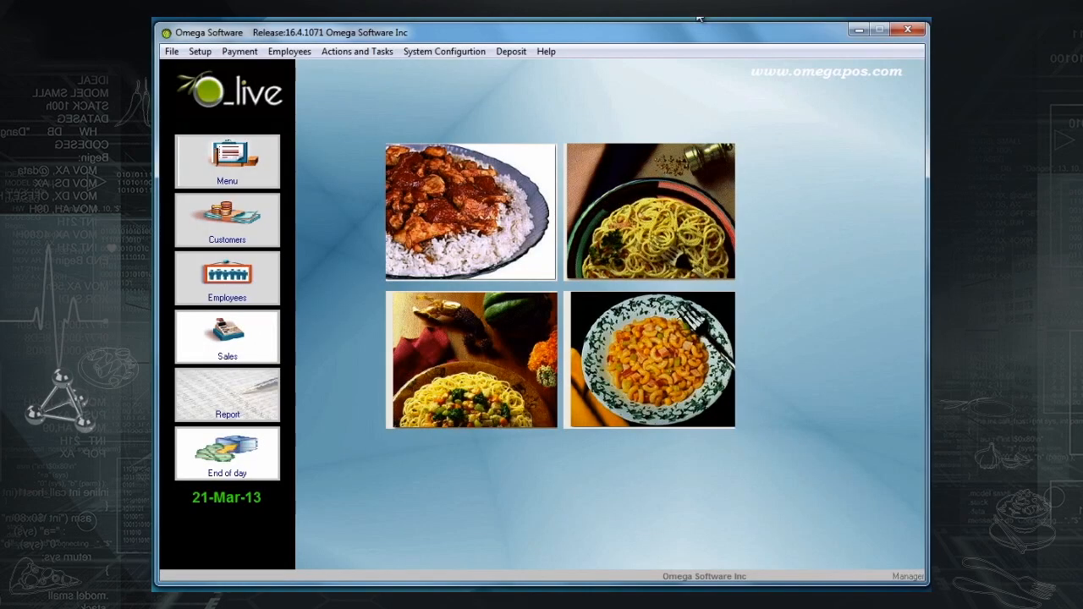
Open the workstation configuration to examine the location assigned to each logical printer of workstation 1.
click(482, 52)
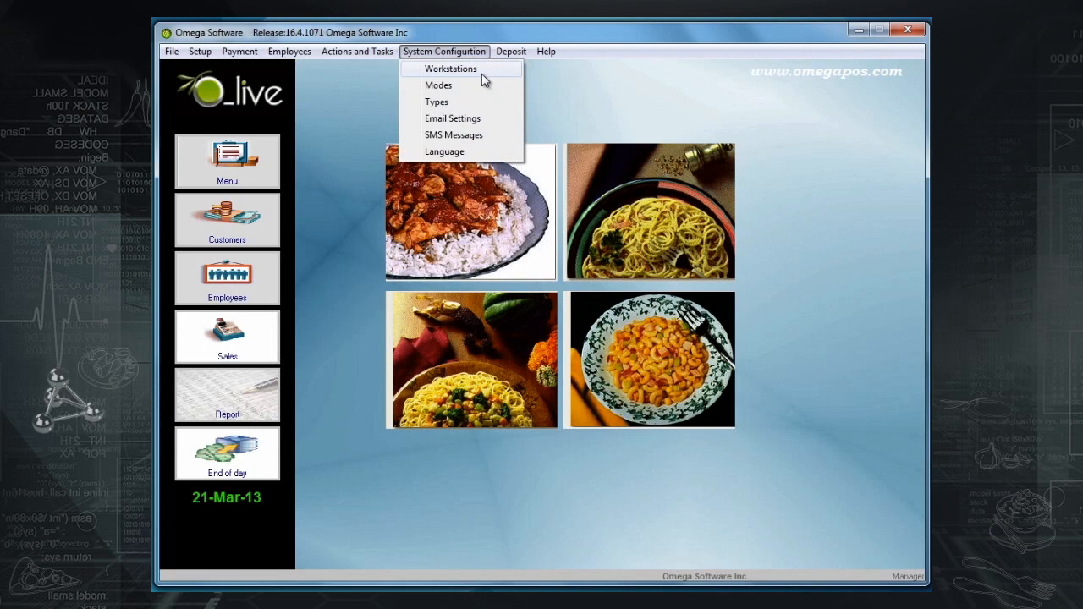
click(481, 73)
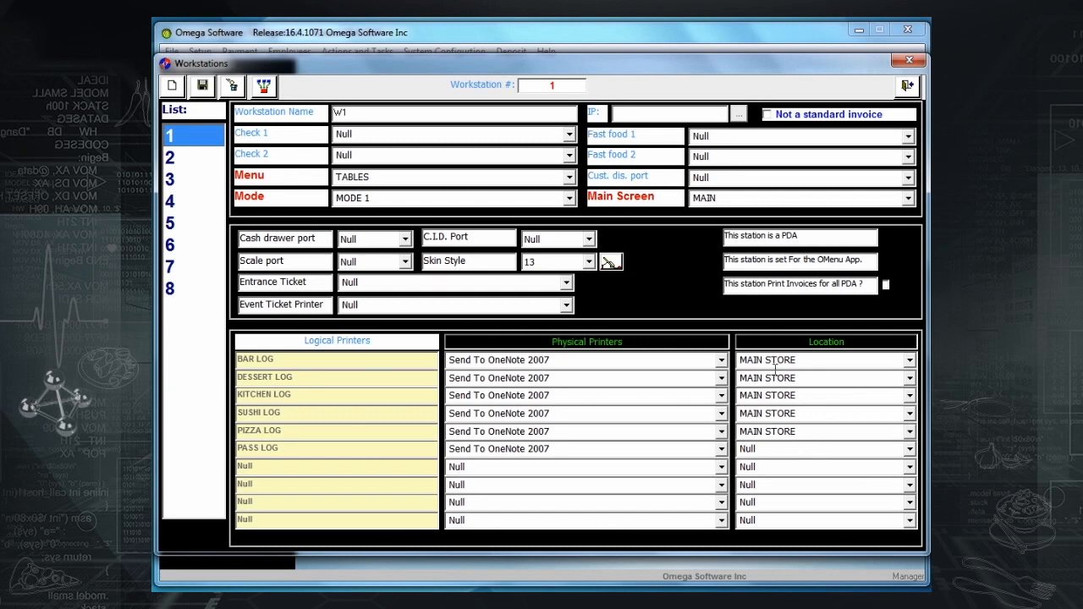
For workstation 1, assign the PASS LOG printer to the MAIN STORE location and BAR LOG to BAR, saving each change.
click(910, 449)
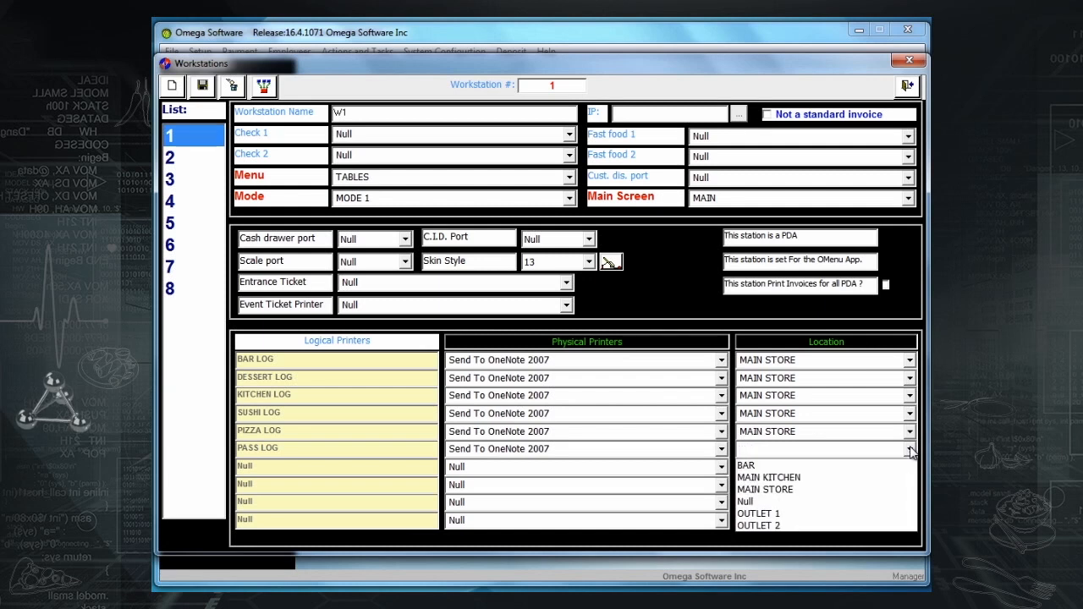
click(817, 489)
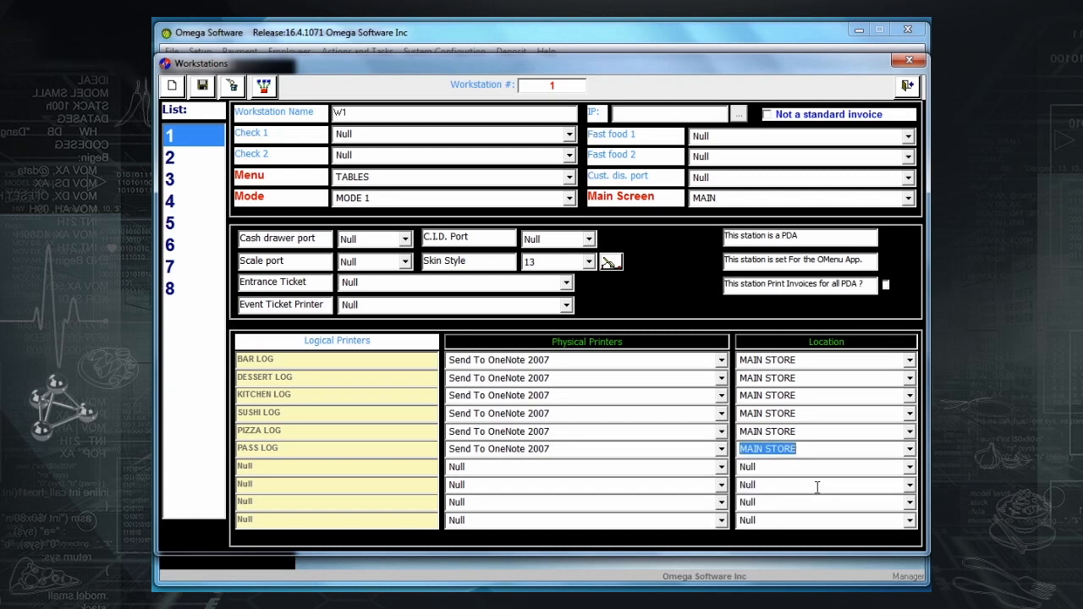
click(209, 92)
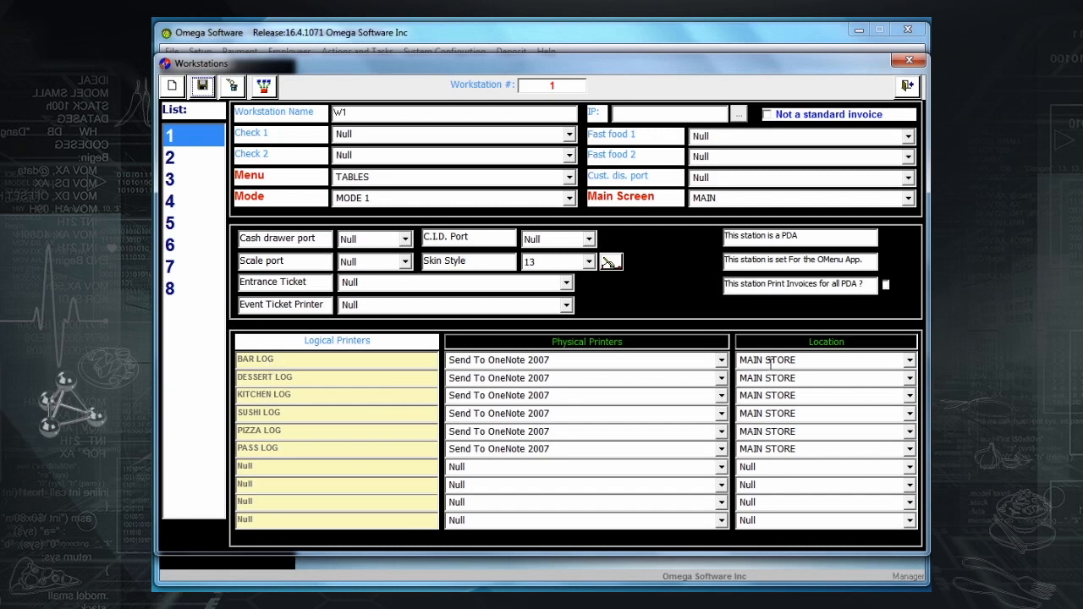
click(910, 364)
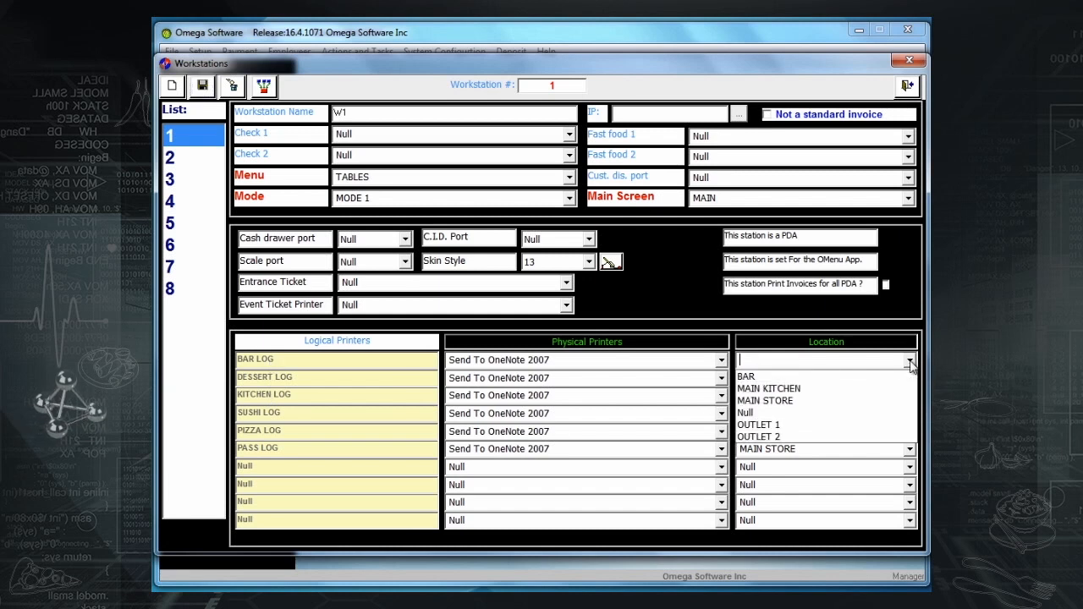
click(839, 377)
click(203, 85)
For workstation 2, assign BAR to BAR LOG, MAIN KITCHEN to the dessert, kitchen, sushi and pizza printers, and MAIN STORE to PASS LOG, and save.
click(174, 162)
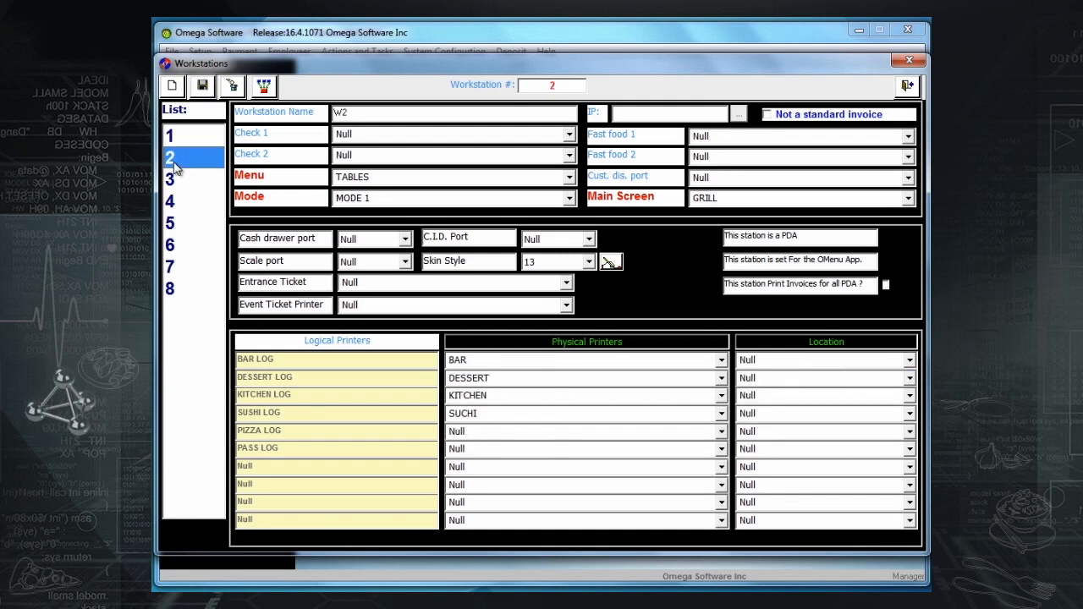
click(176, 137)
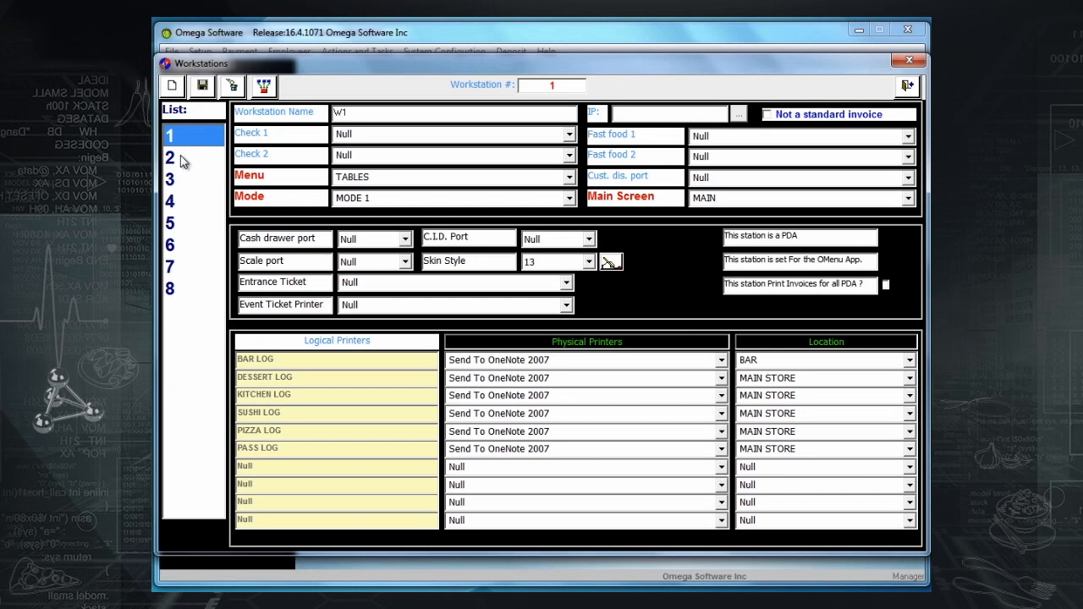
click(181, 159)
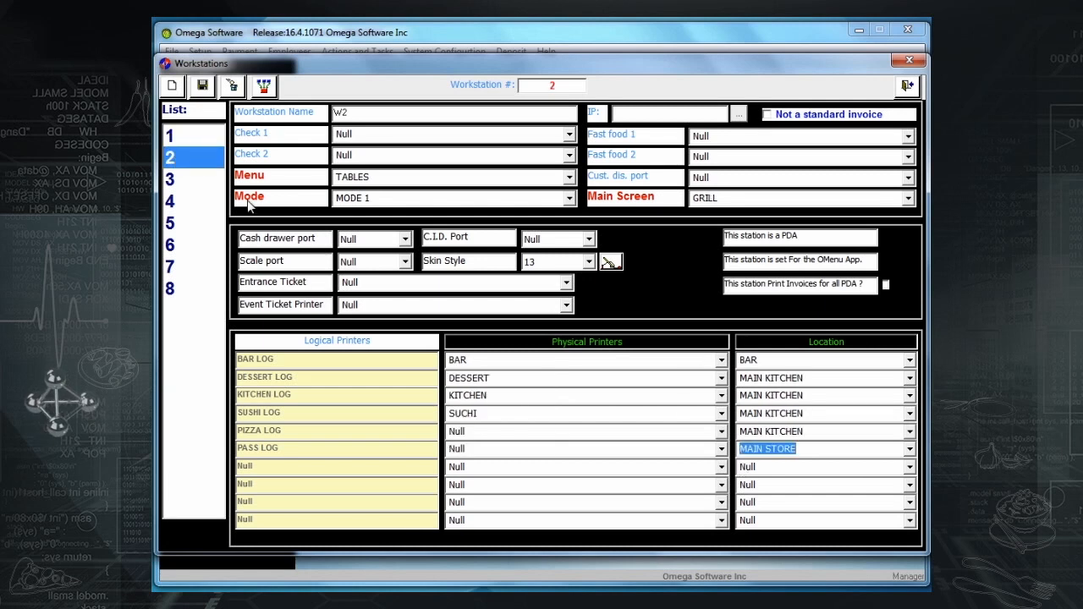
click(202, 86)
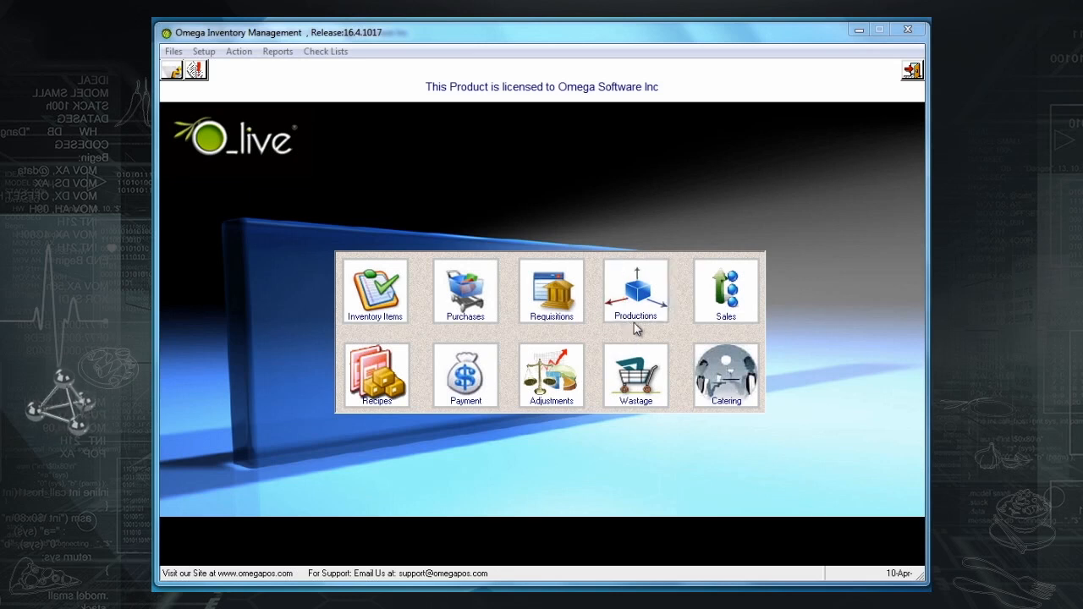
In Omega Inventory Management, start a new recipe-based production of Sauce Tomate at the MAIN STORE location.
click(641, 304)
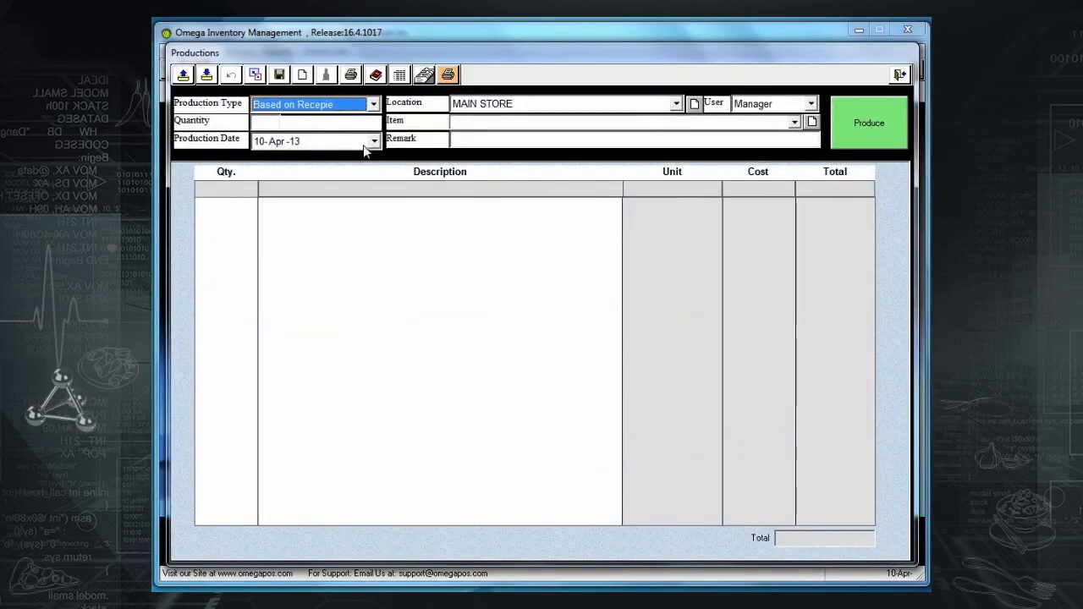
click(307, 80)
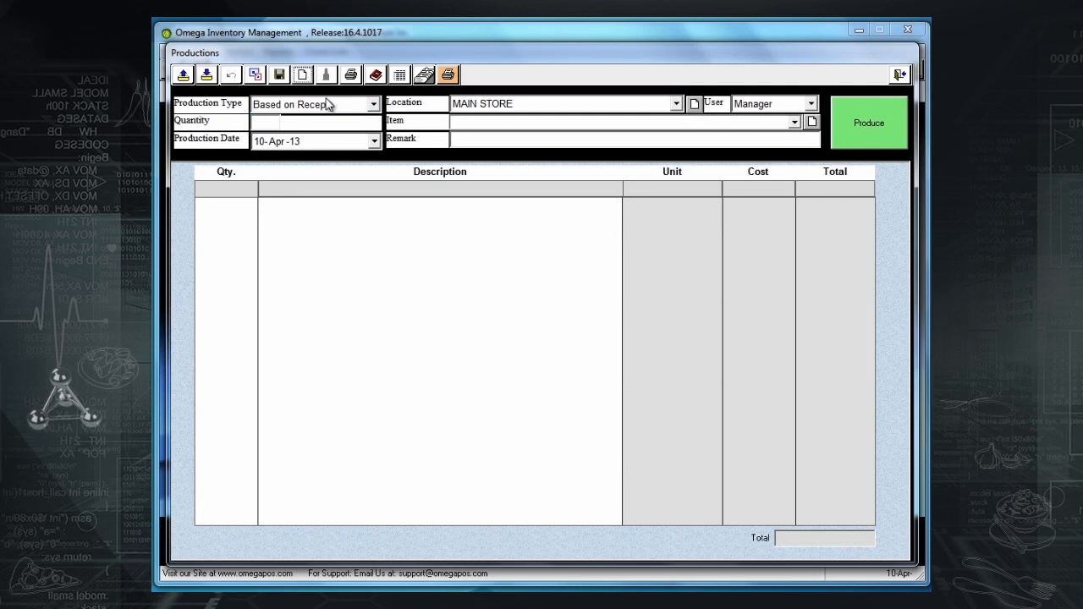
click(327, 108)
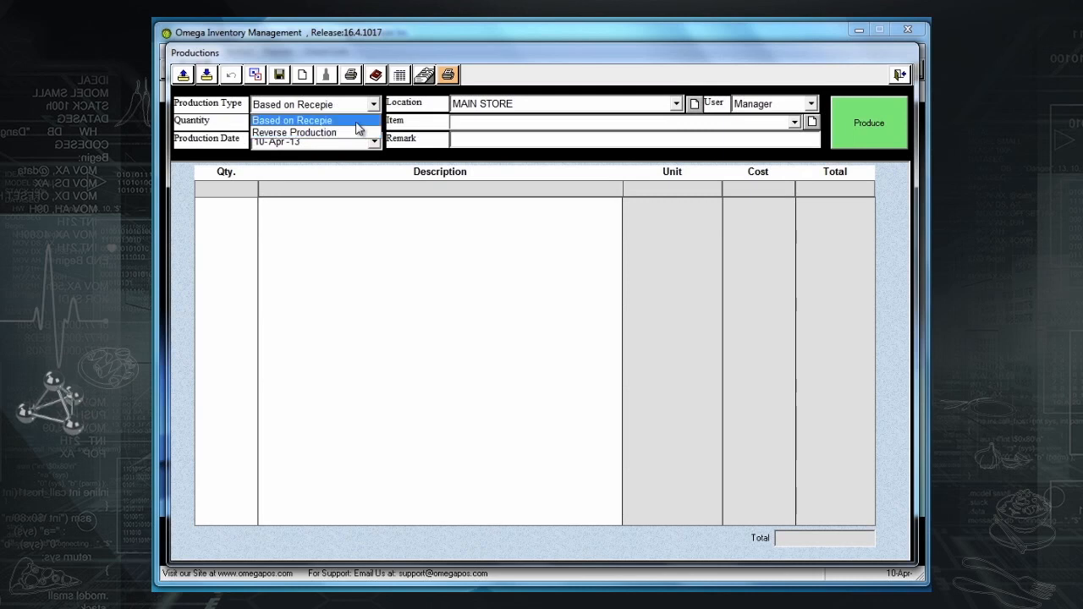
click(356, 121)
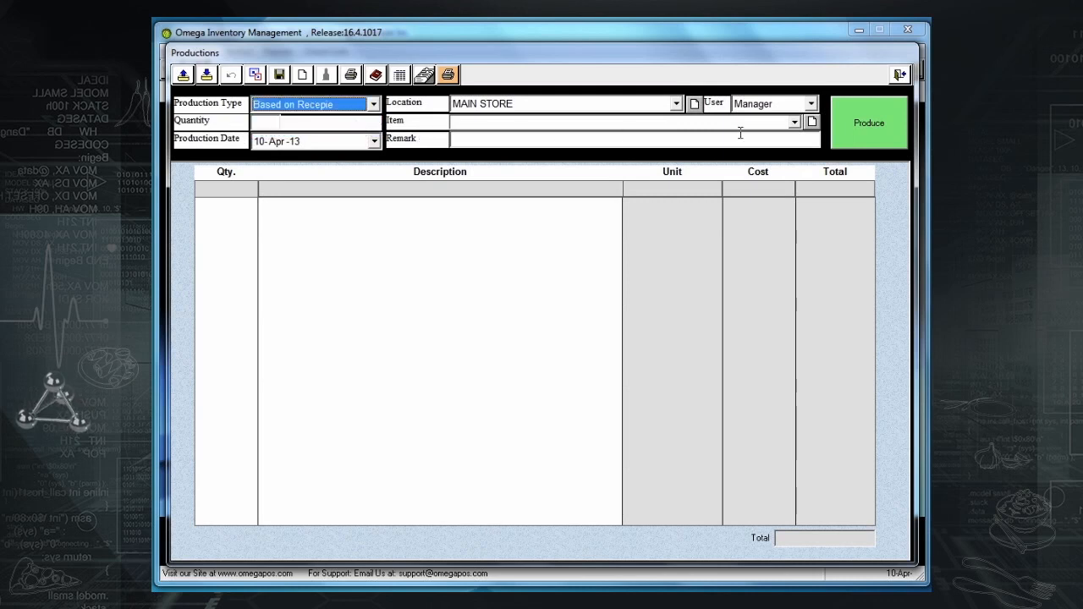
click(793, 123)
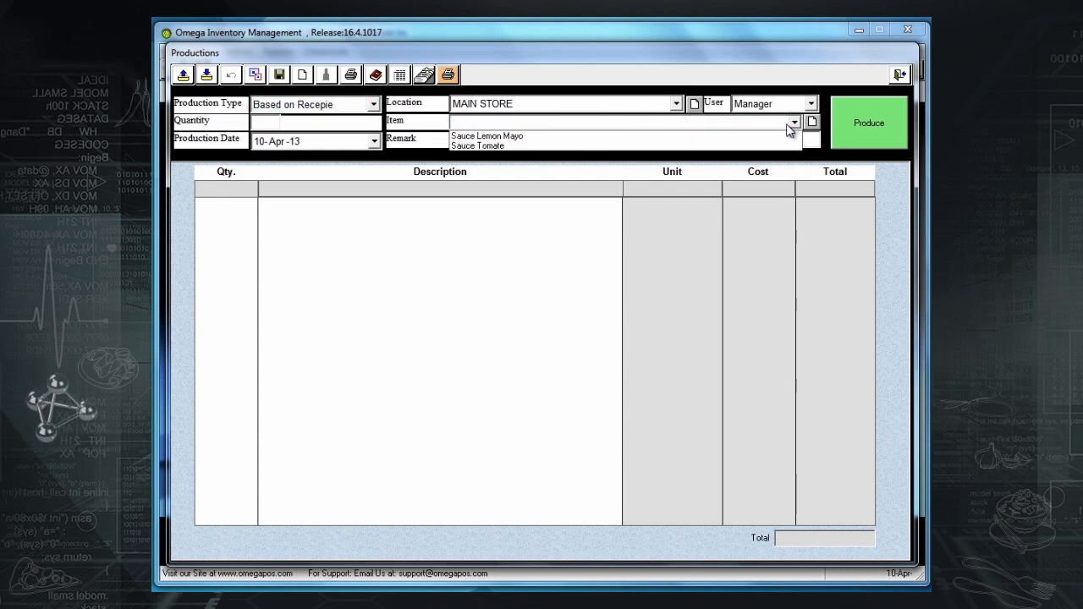
click(625, 147)
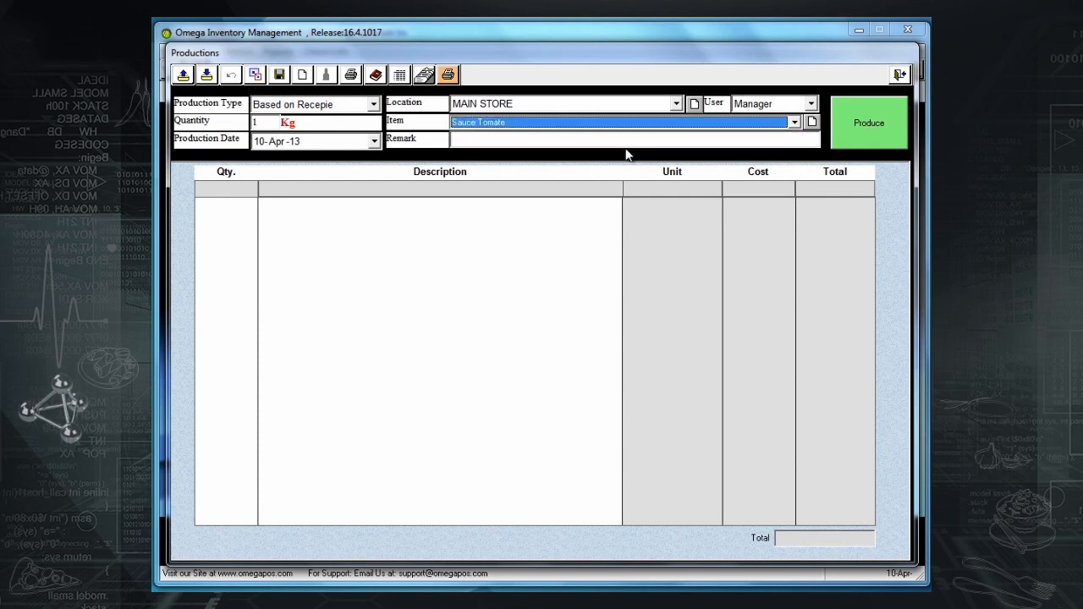
click(540, 127)
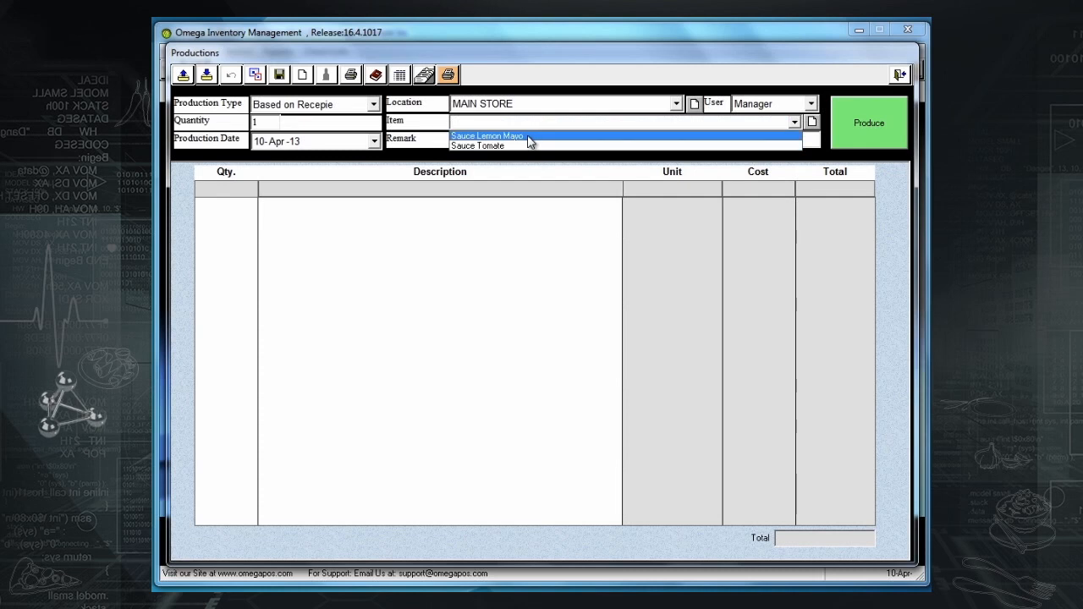
click(524, 143)
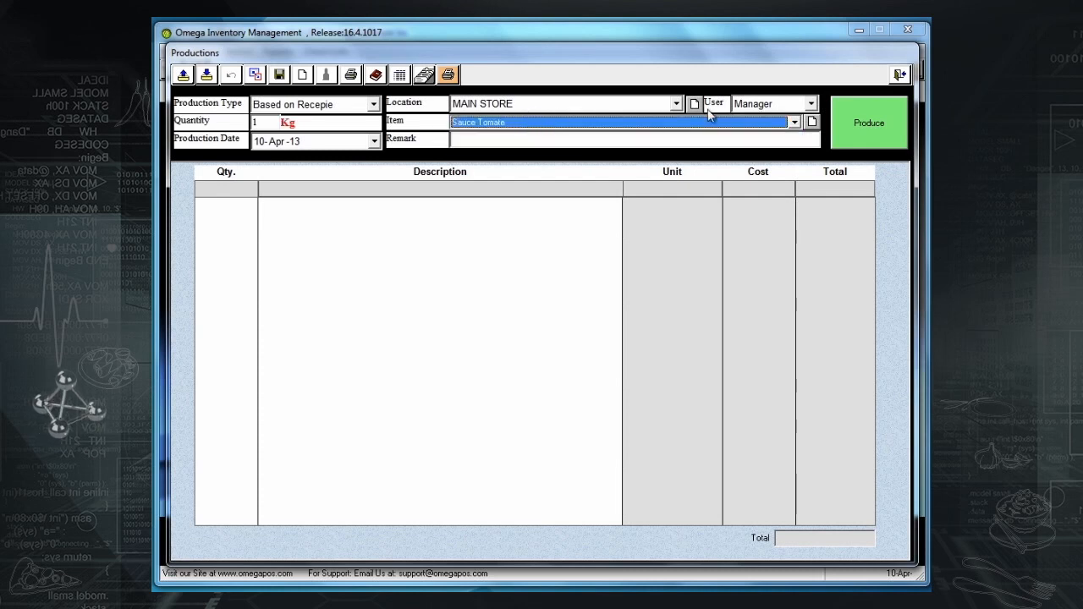
click(811, 103)
click(811, 103)
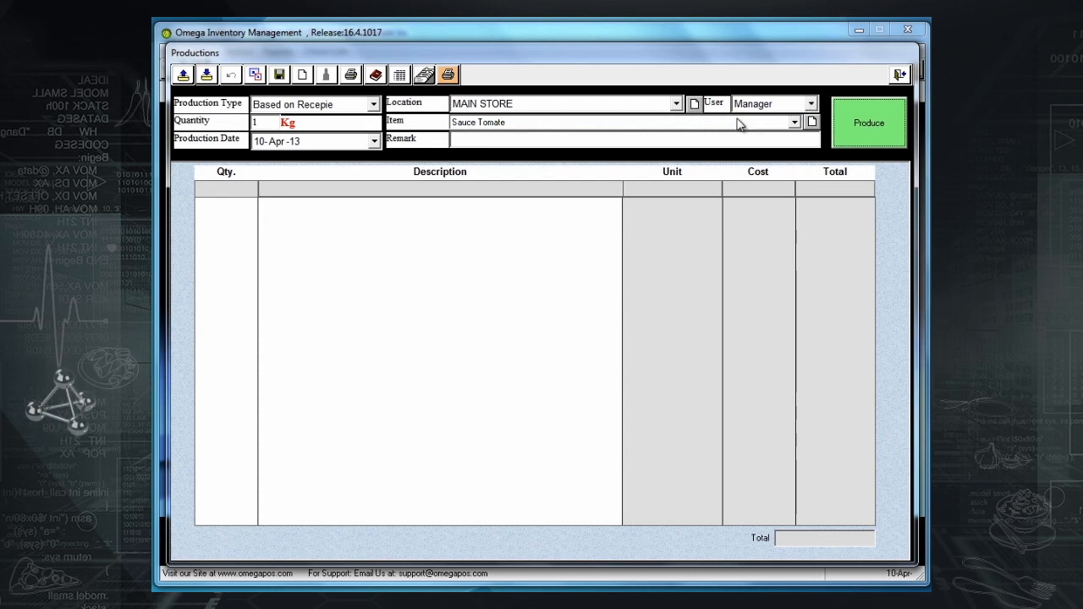
Set the production quantity to 10 Kg, the remark to "Remark" and the production date to 09-Apr-13.
drag(269, 123, 237, 126)
text(10)
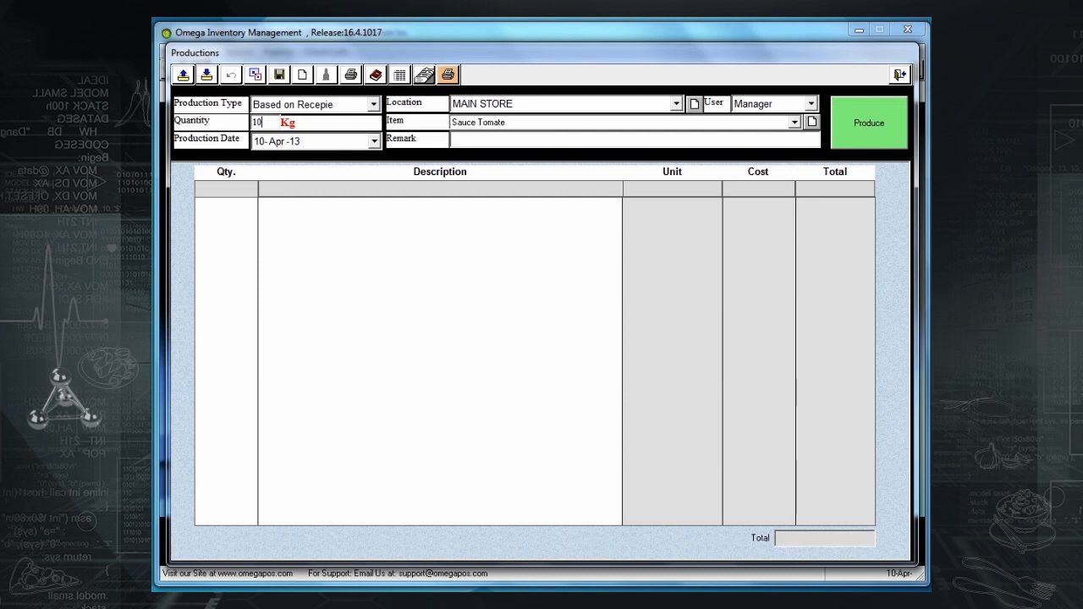
click(519, 141)
text(Remark)
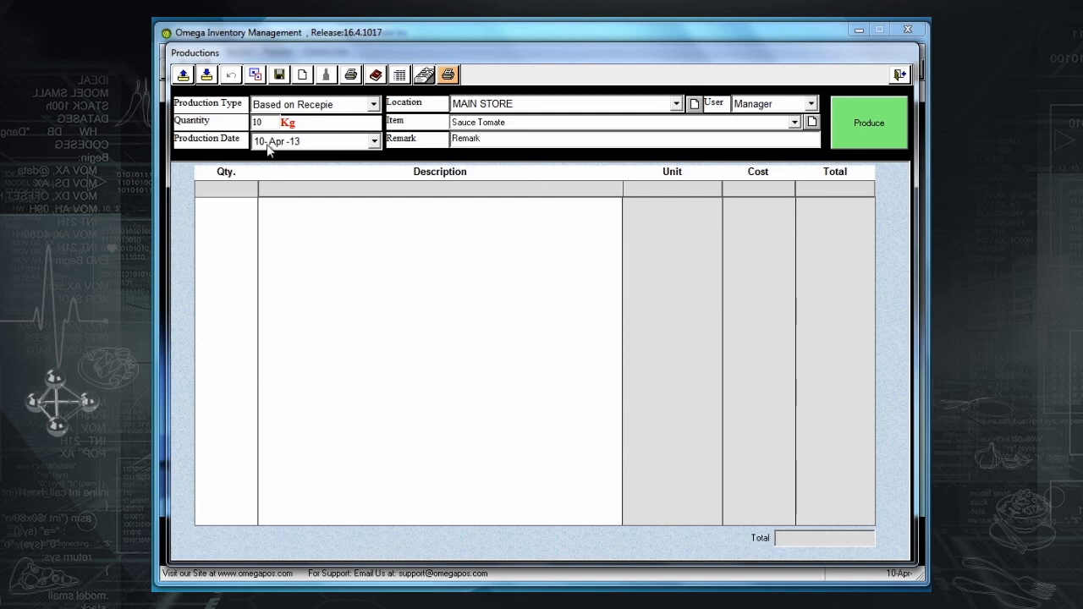
key(Down)
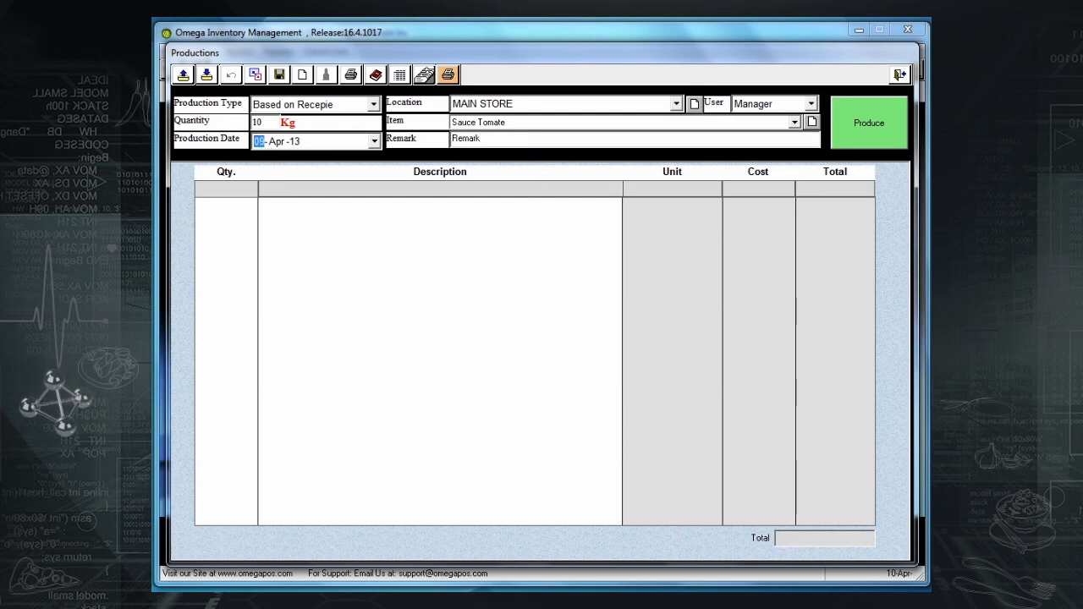
Produce the Sauce Tomate ingredients despite the tomato shortage, then save the production and view its production sheet.
click(868, 137)
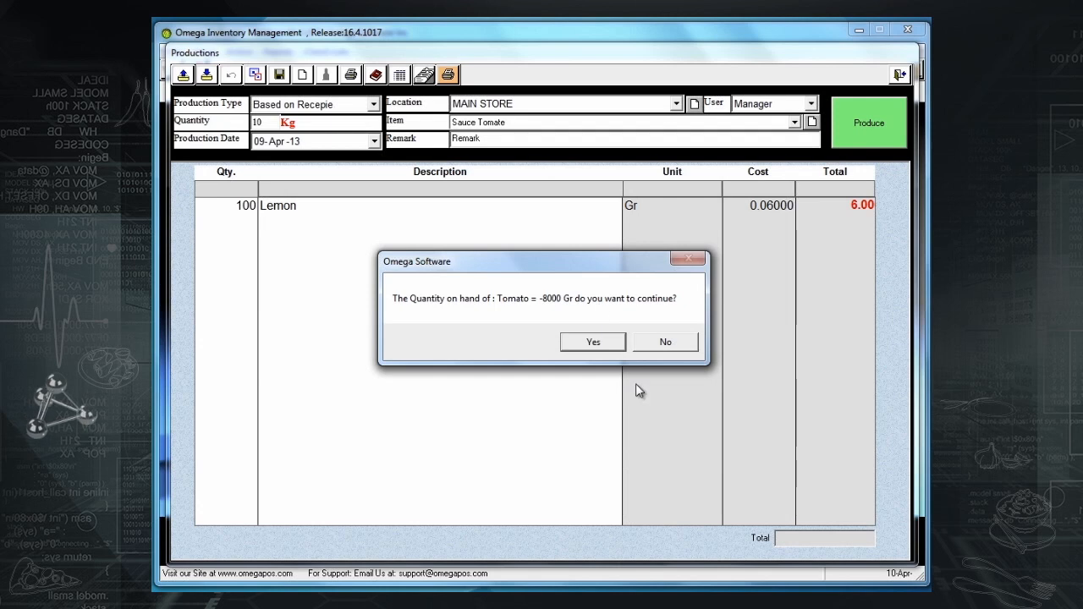
click(595, 342)
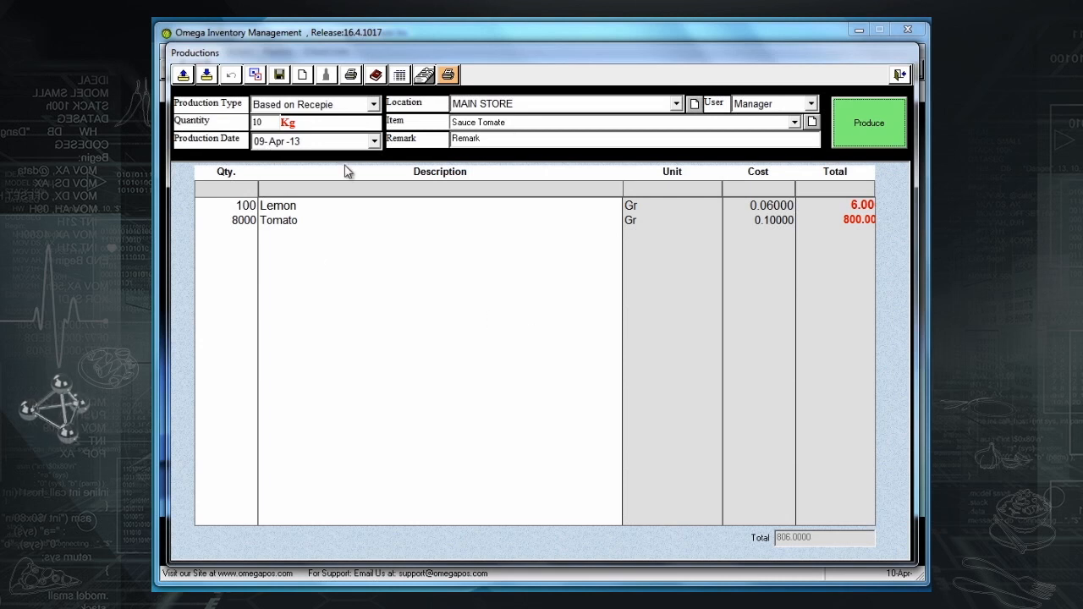
click(281, 77)
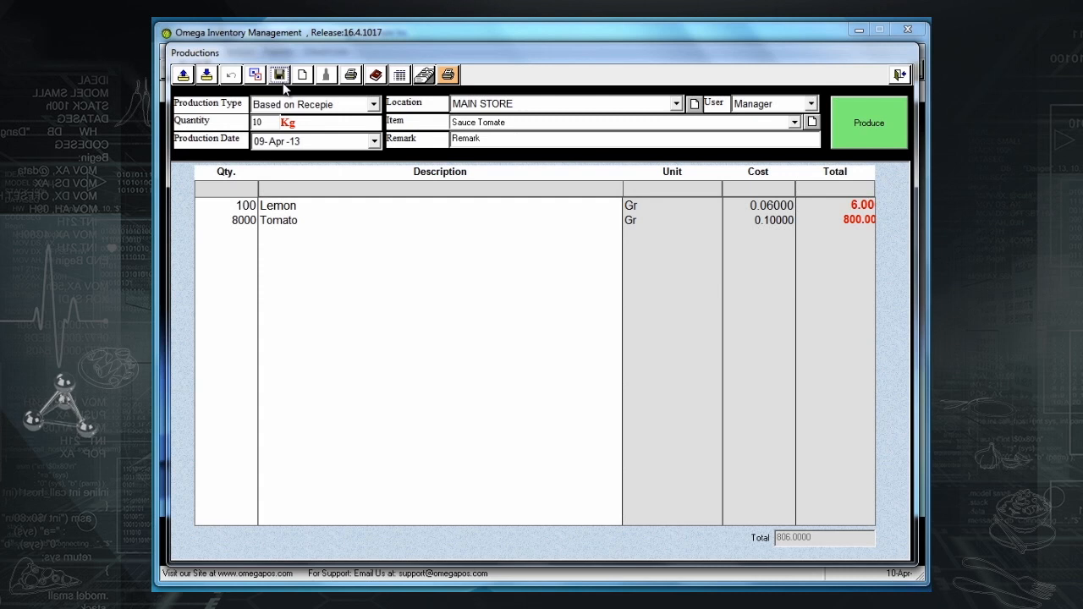
click(580, 351)
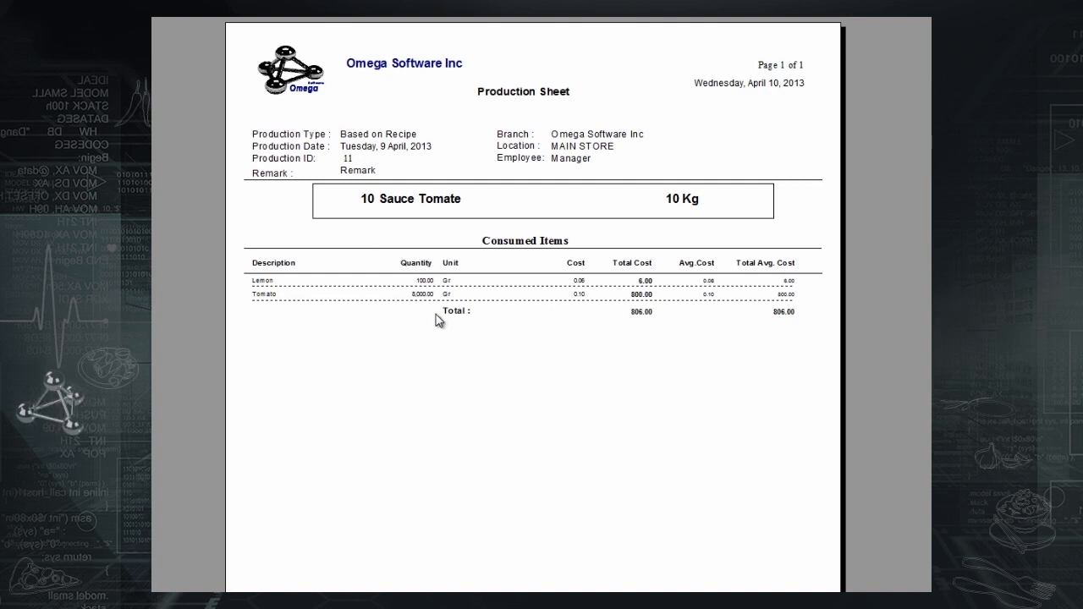
key(Escape)
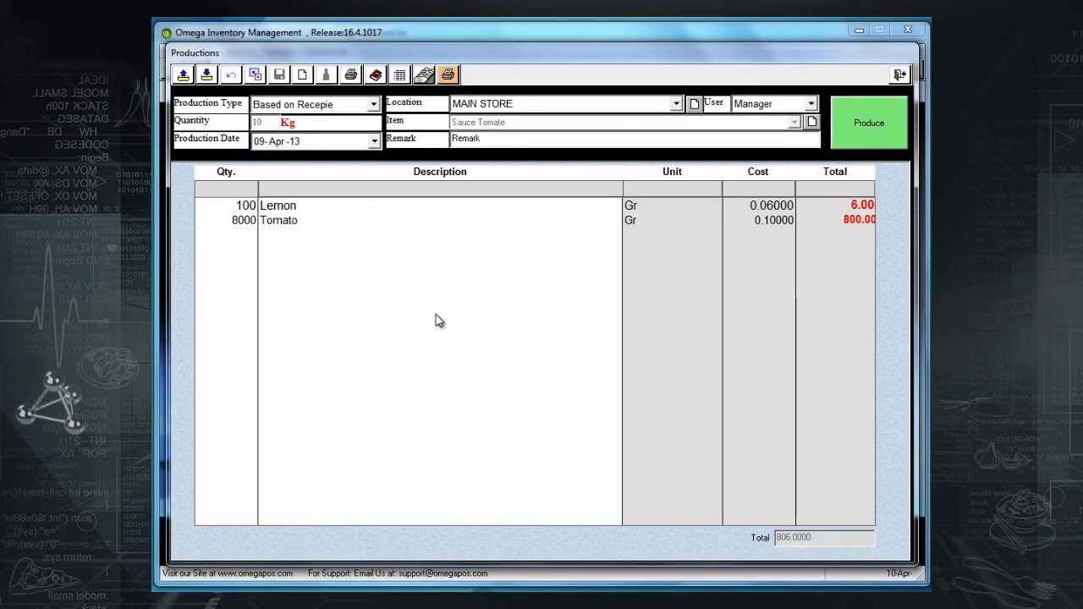
Print production labels for the Sauce Tomate with a quantity of 1 Kg and a shelf life of 10.
click(451, 77)
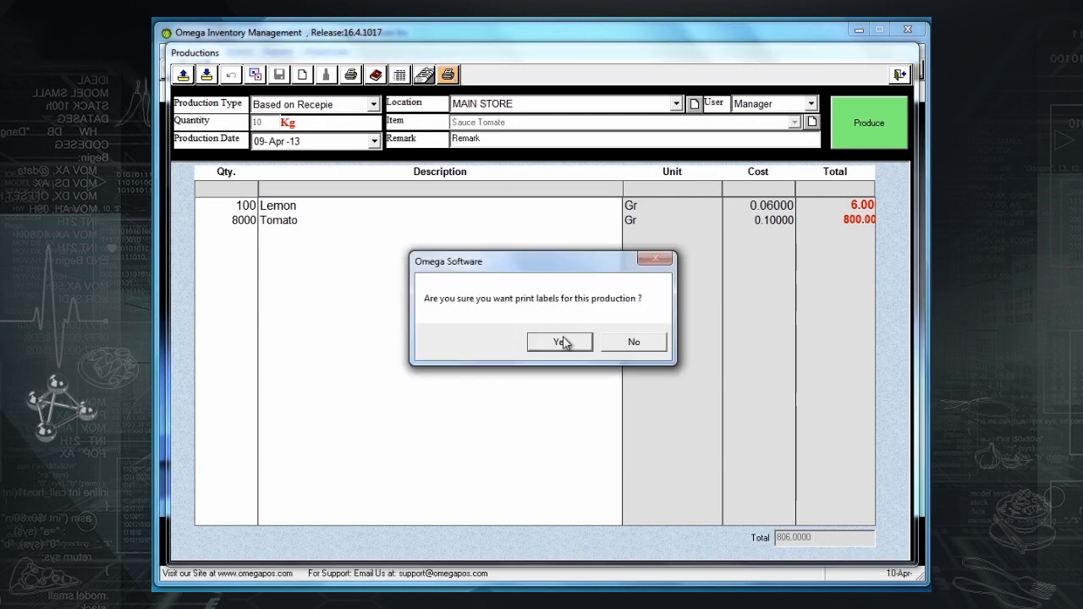
click(561, 342)
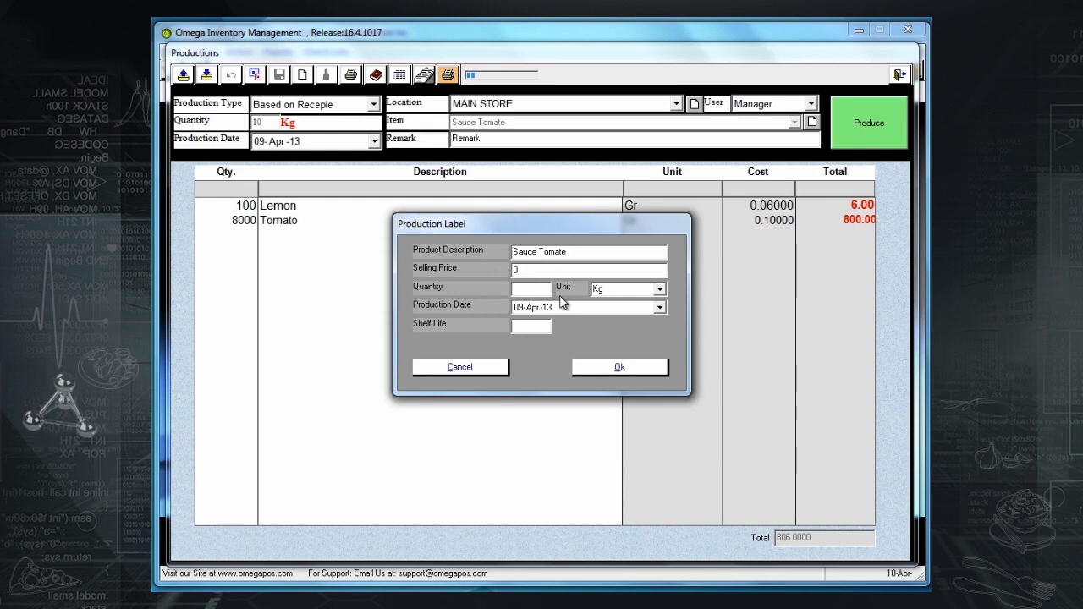
text(1)
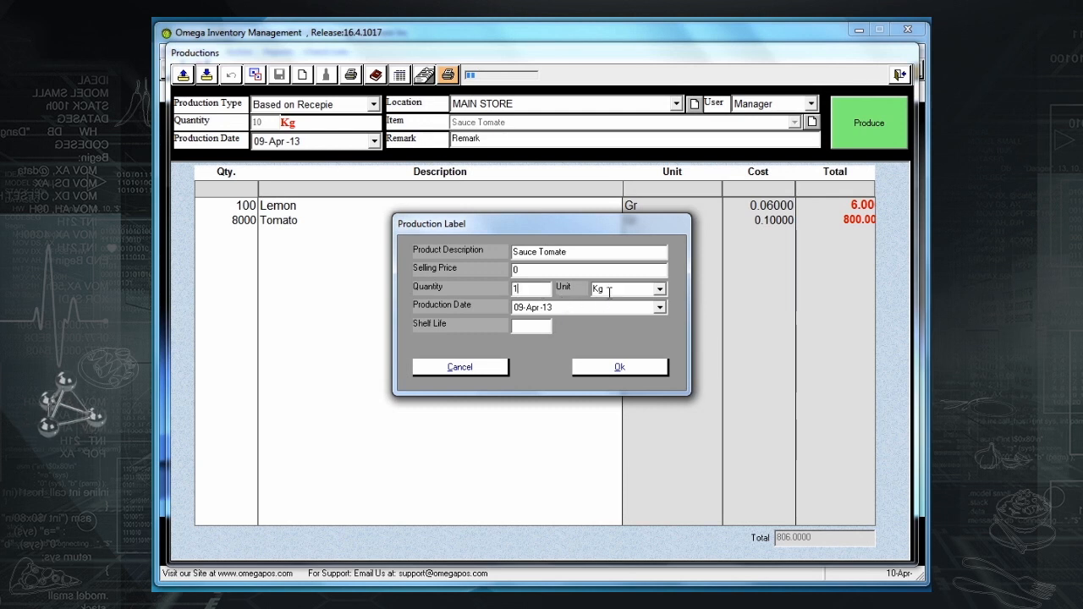
click(526, 326)
text(10)
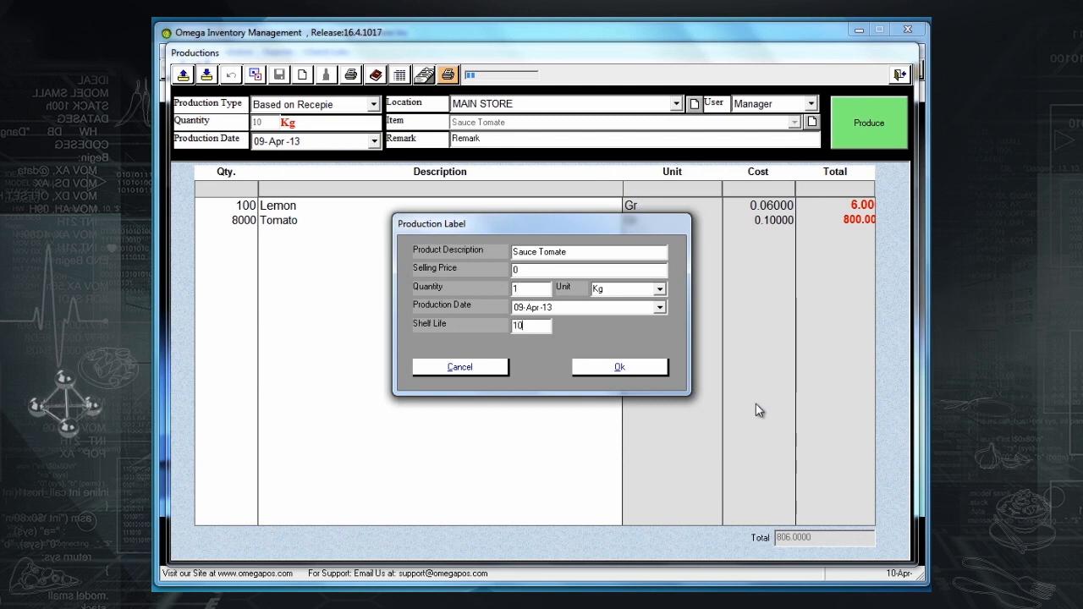
click(620, 366)
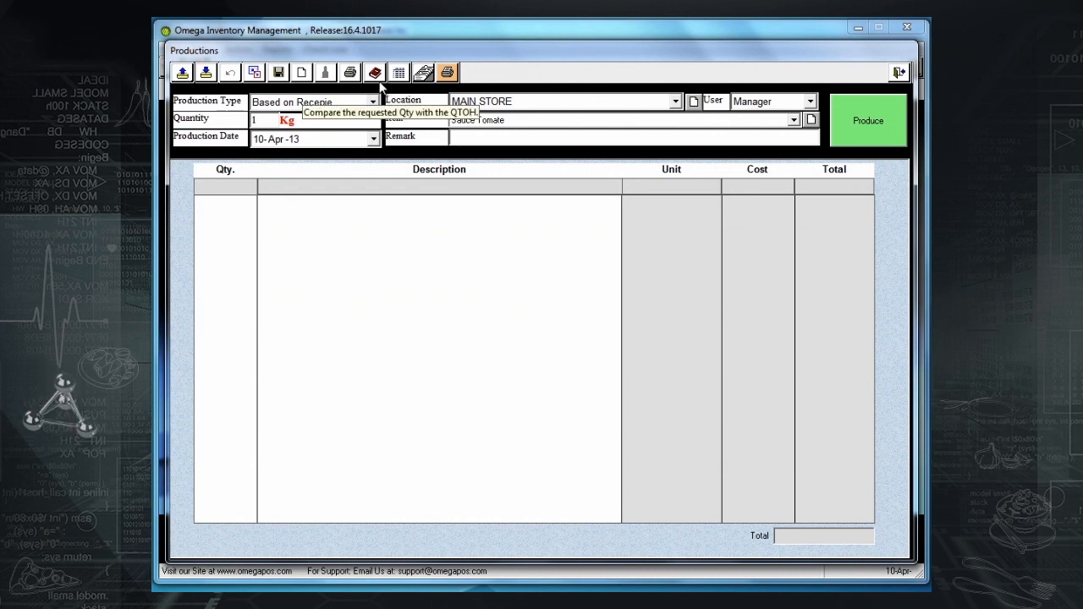
On a new Sauce Tomate production of 2 Kg, compare the requested quantity with the stock on hand and produce the ingredients.
click(264, 120)
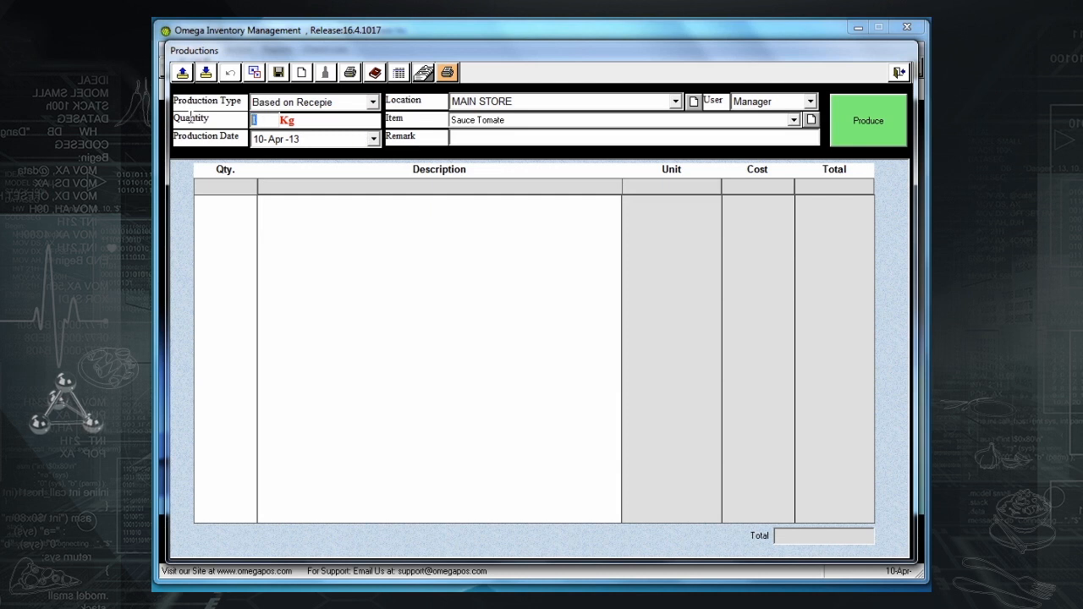
text(2)
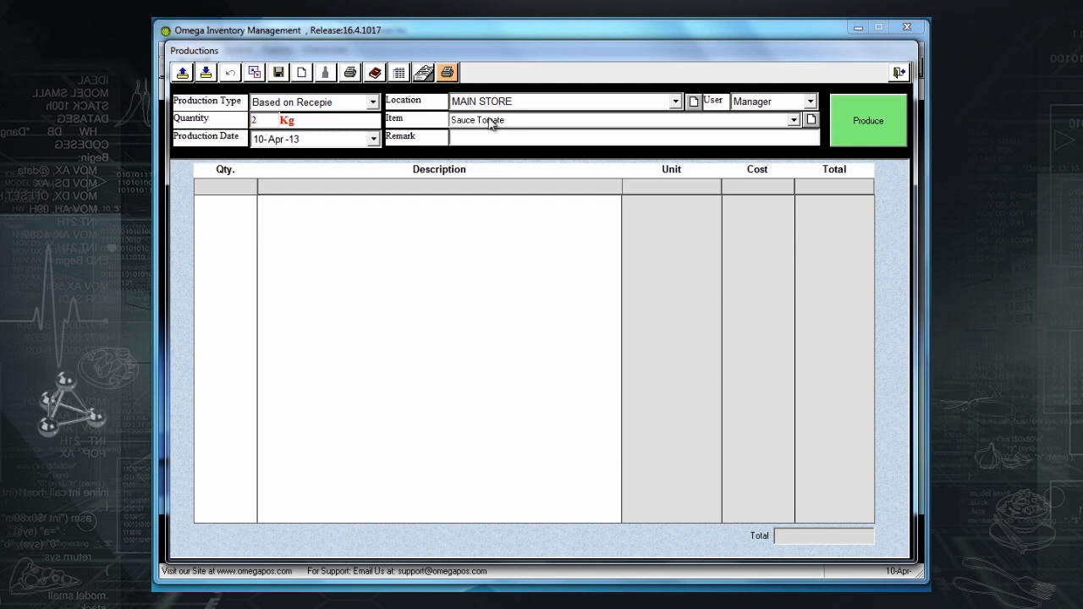
click(378, 73)
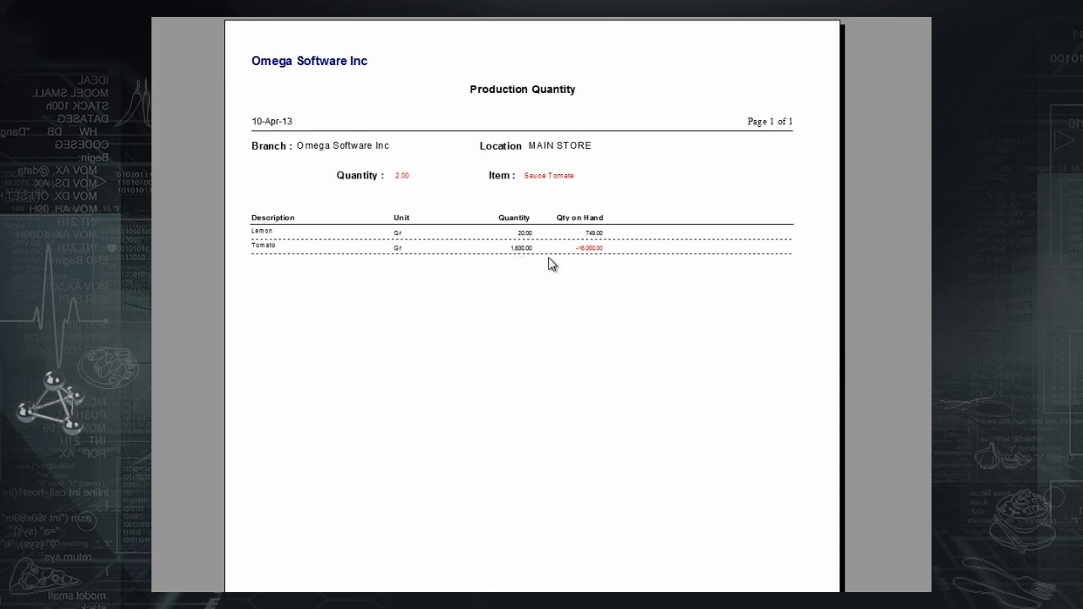
key(Escape)
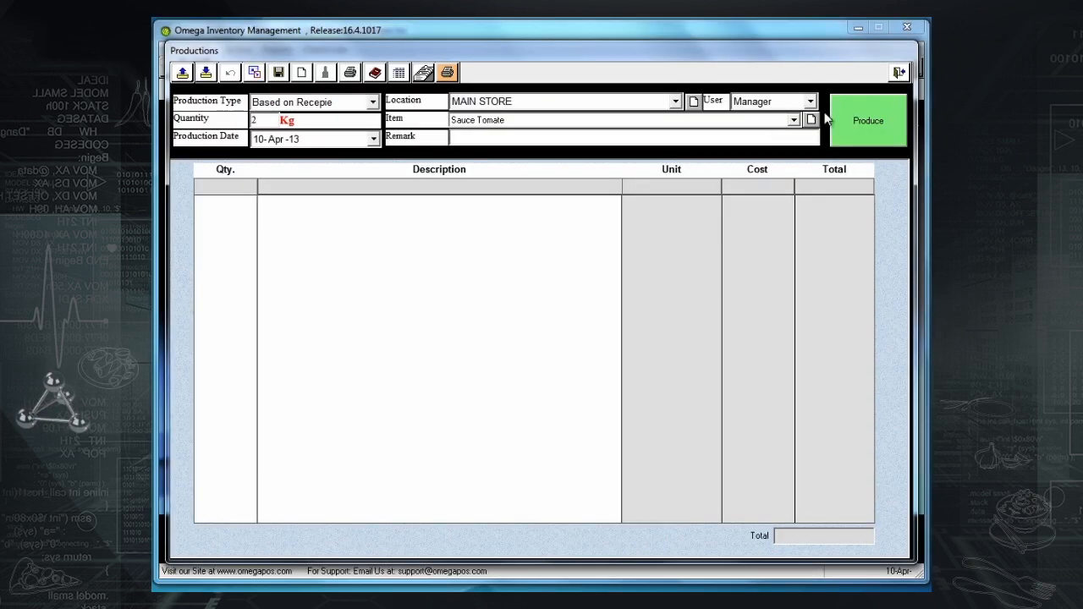
click(870, 120)
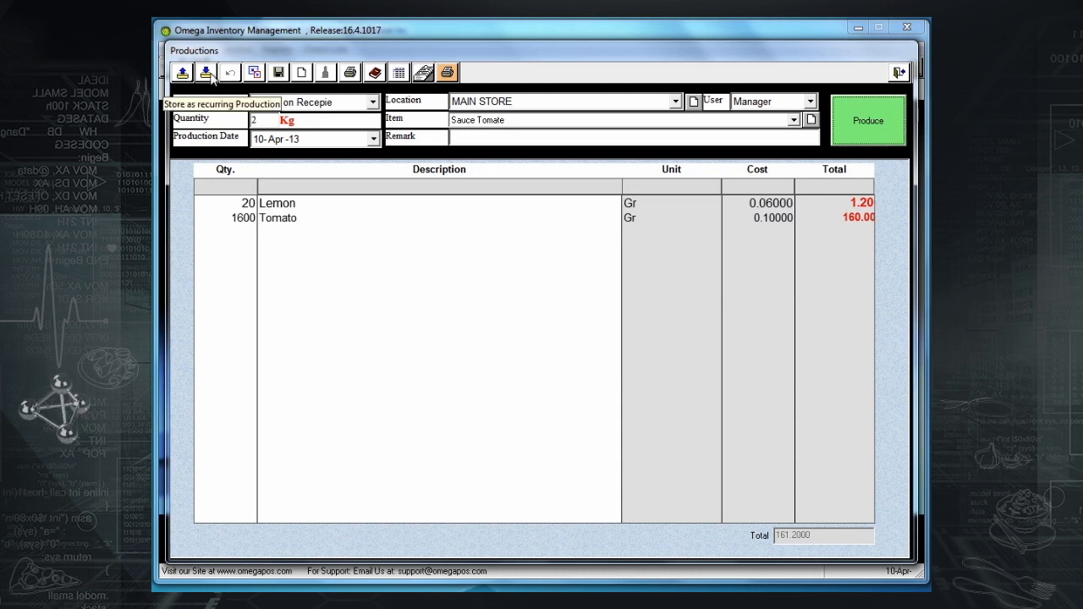
Store the current Sauce Tomate production as a recurring production named "Prod 1" with a weekly frequency.
click(205, 72)
text(Prod 1)
click(634, 291)
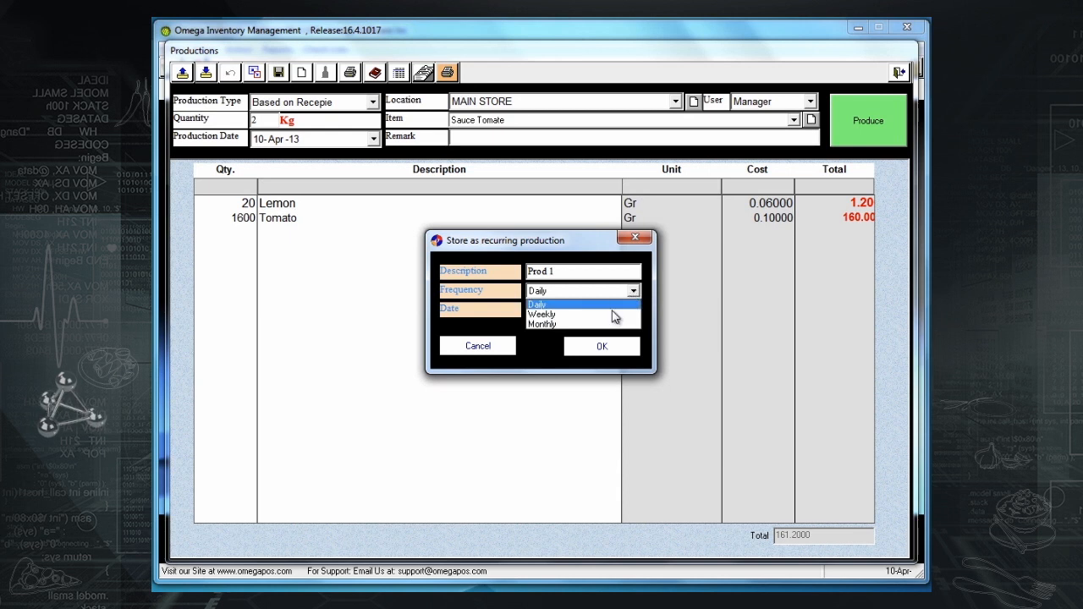
click(613, 314)
click(603, 347)
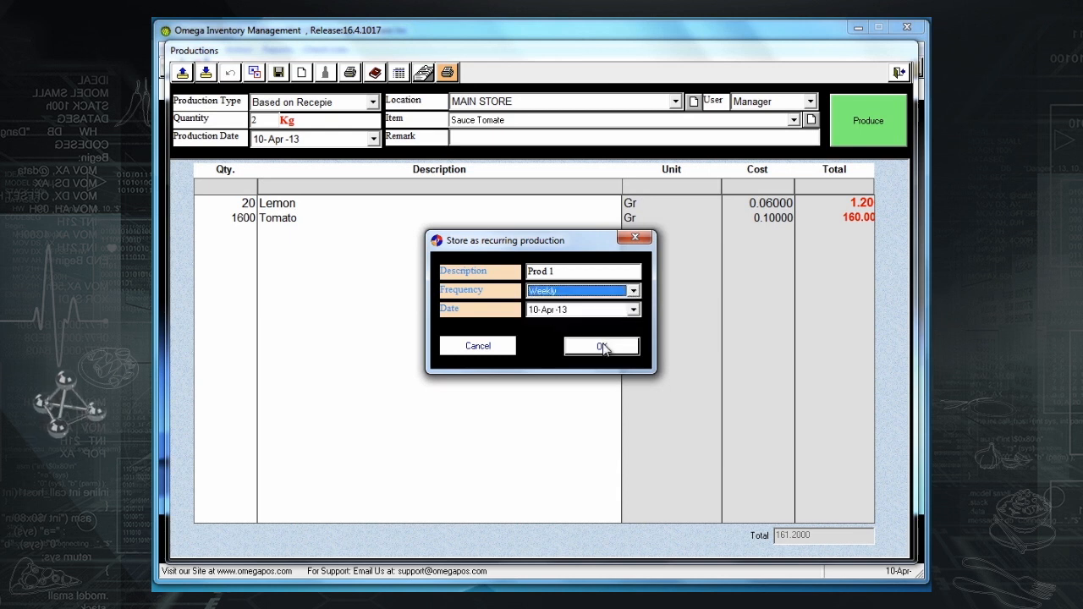
click(603, 347)
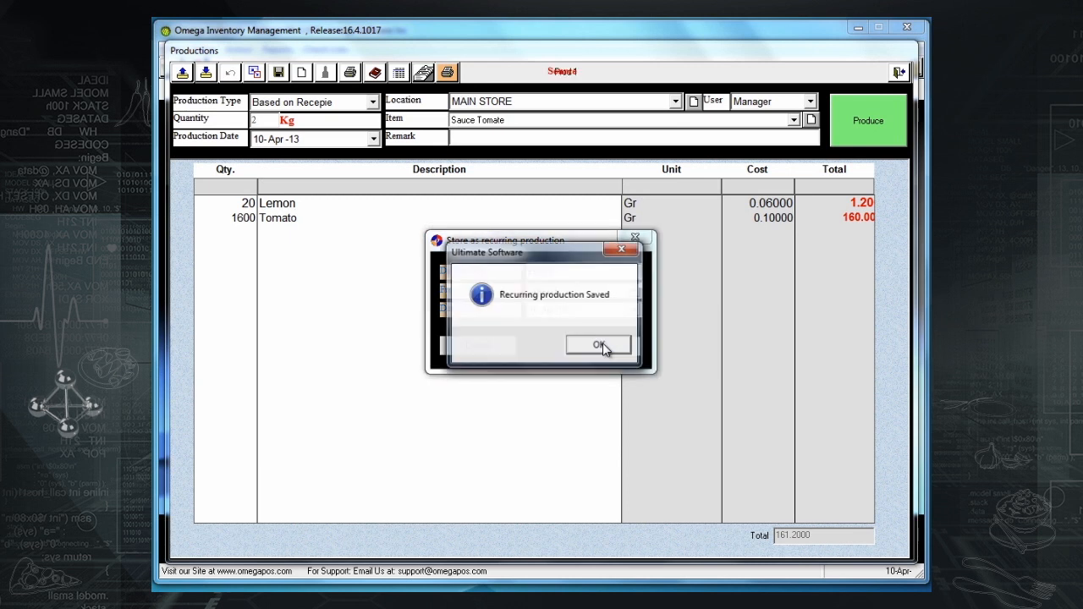
click(603, 343)
Close the current production, open a blank one and recall the recurring production PROD 1.
click(900, 71)
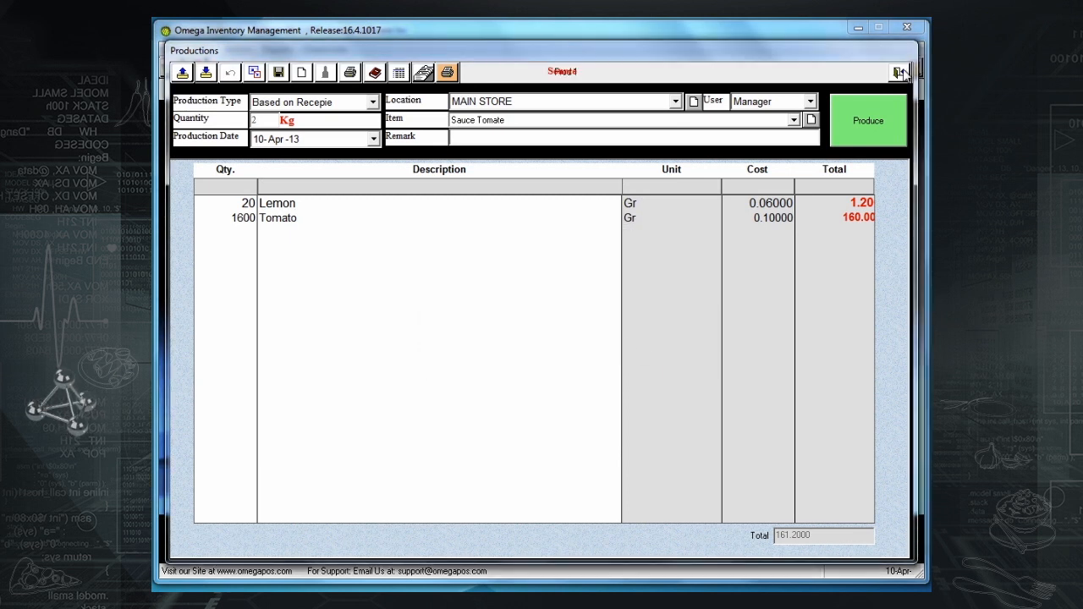
click(521, 346)
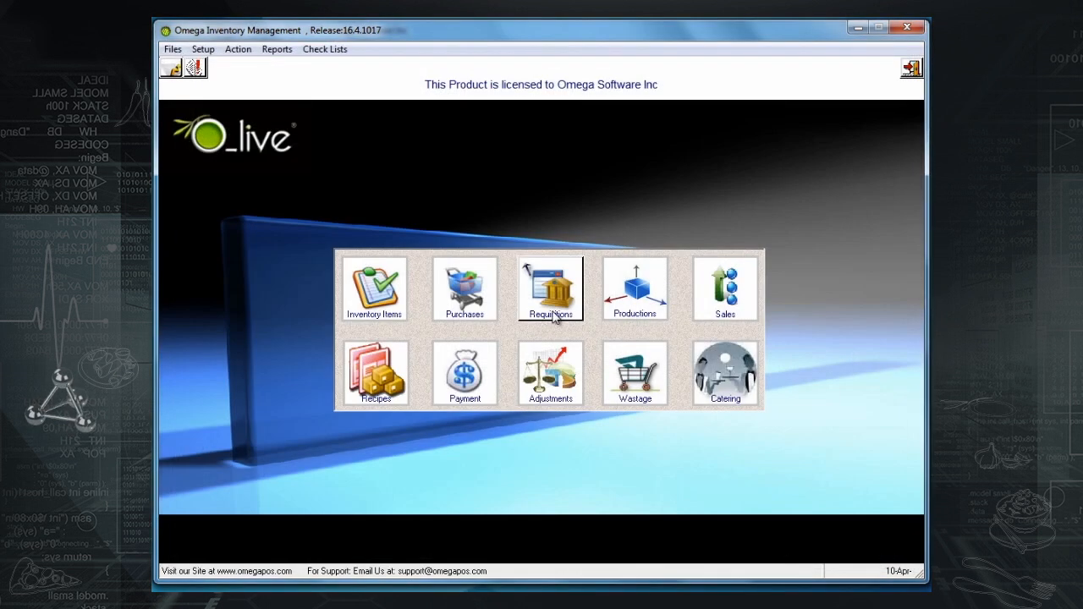
click(636, 286)
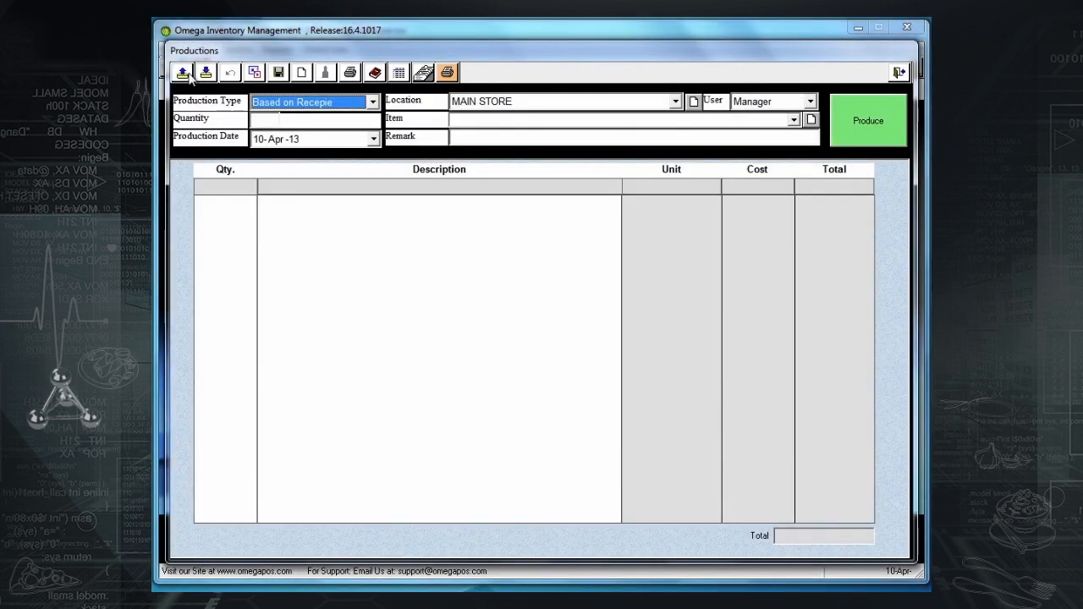
click(186, 75)
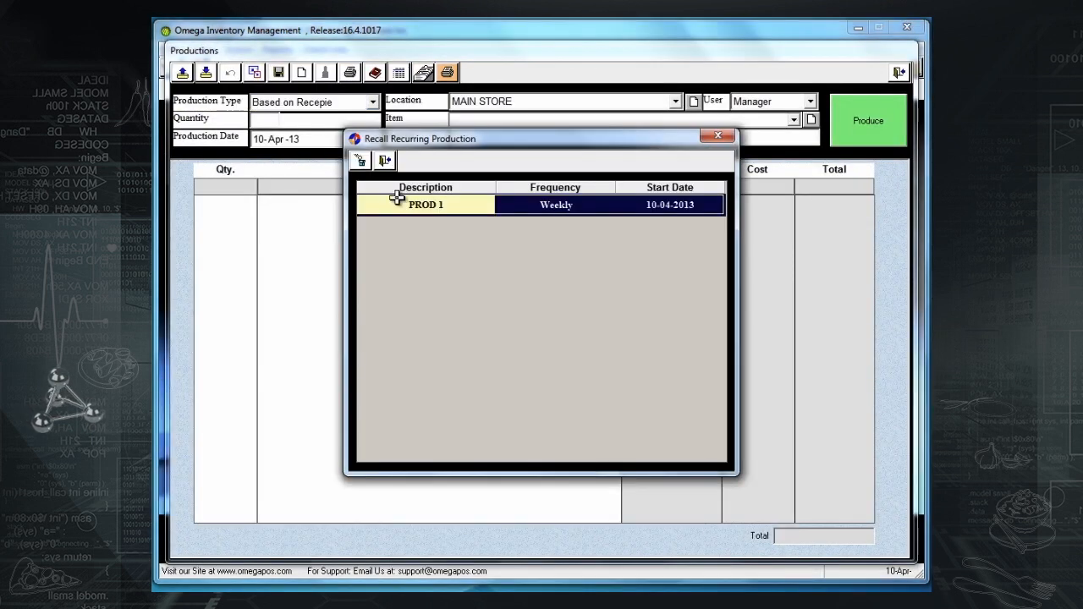
double_click(431, 203)
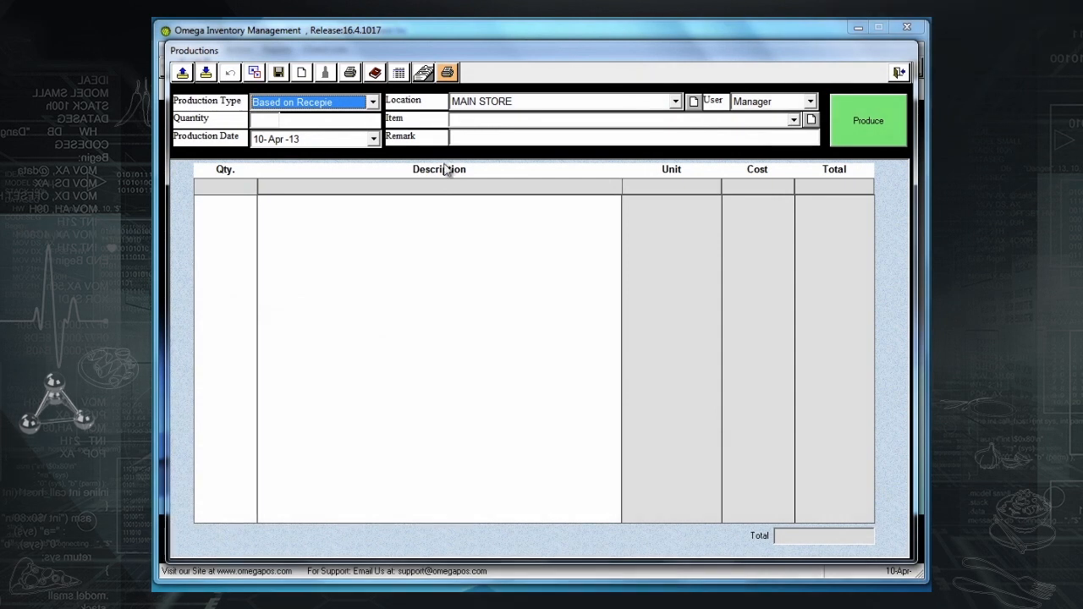
Start a multiple production, list all recipe products and add 1 Kg of Pesto Sauce at MAIN STORE.
click(401, 75)
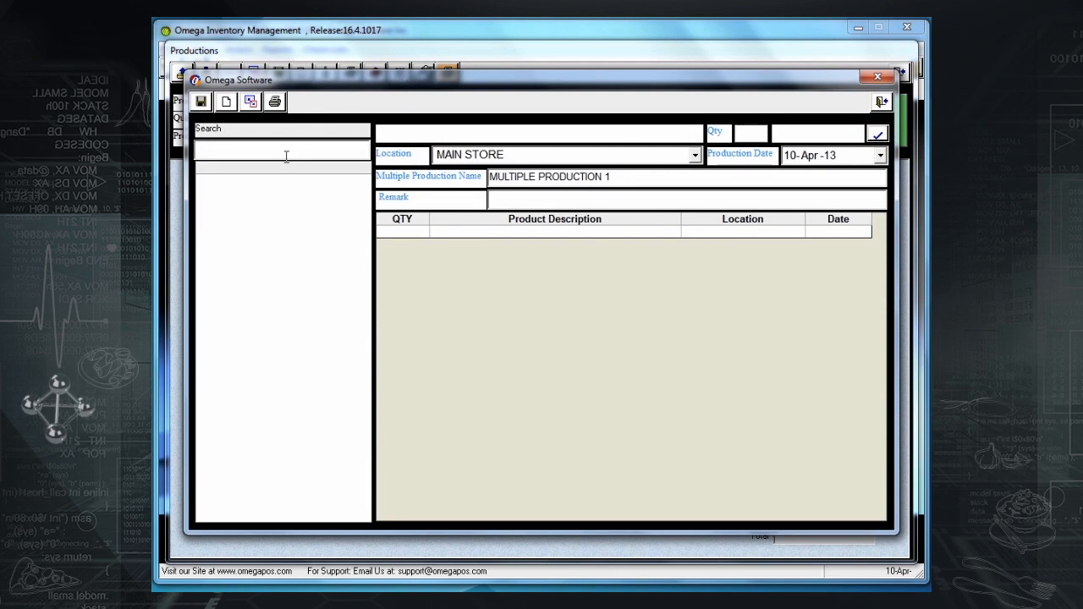
text(%)
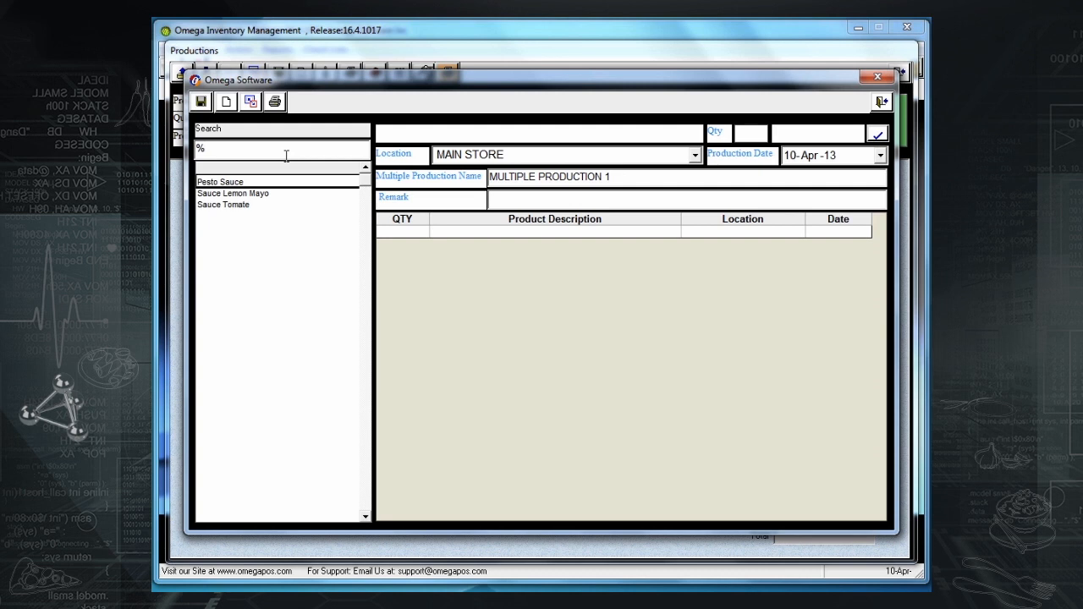
click(242, 180)
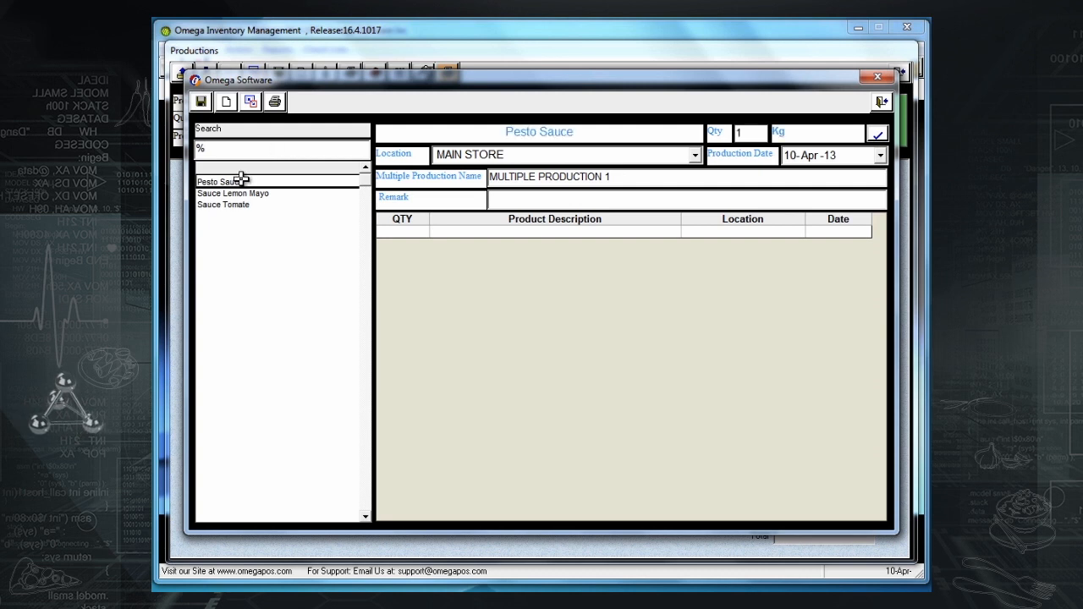
click(760, 133)
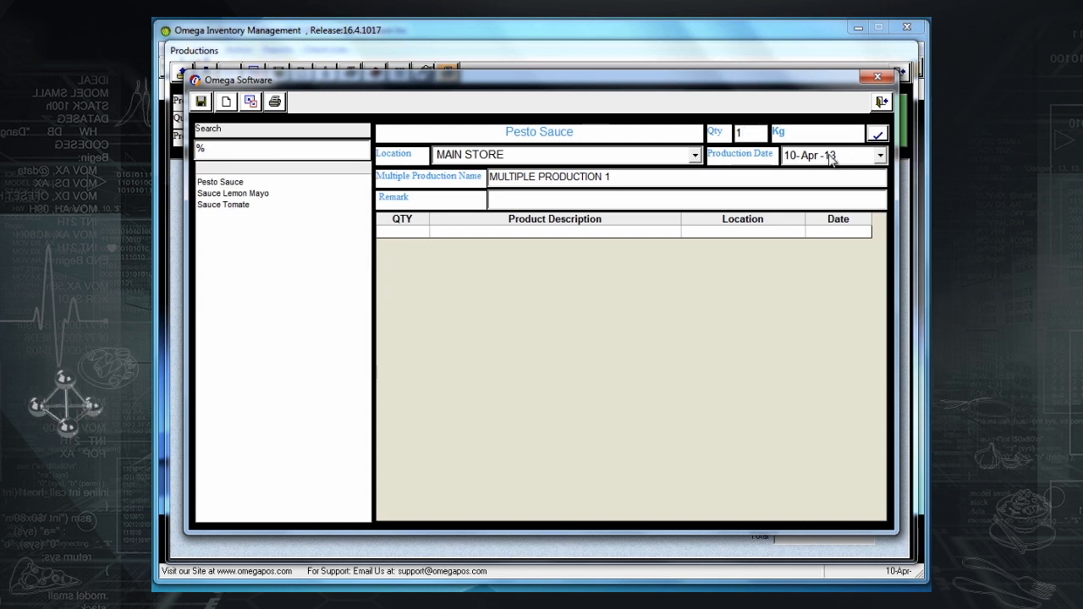
click(877, 135)
Add 2 Kg of Sauce Lemon Mayo at MAIN STORE to the multiple production.
click(271, 186)
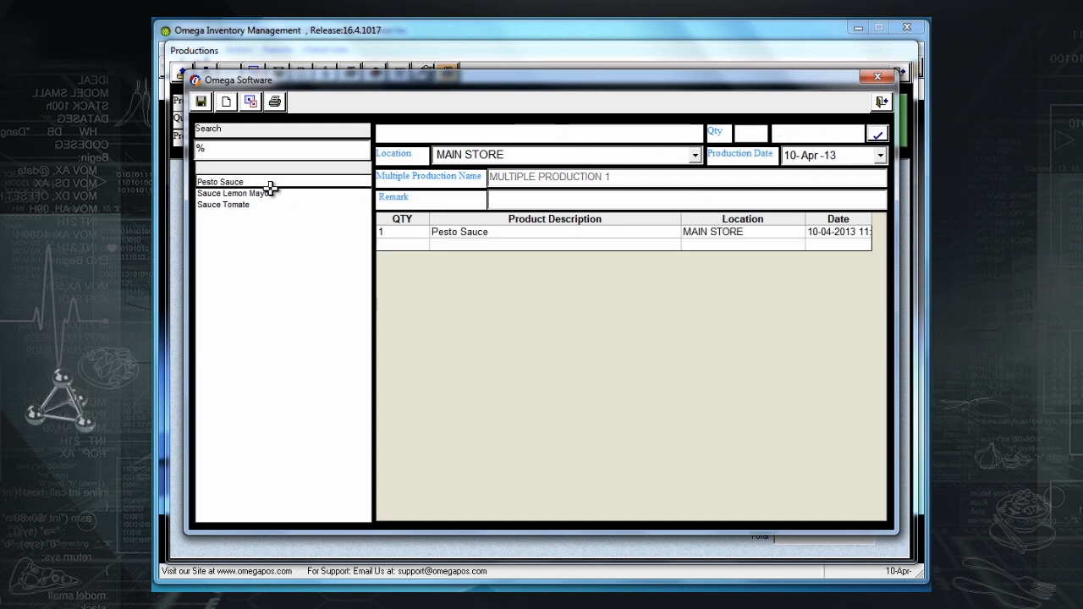
double_click(245, 194)
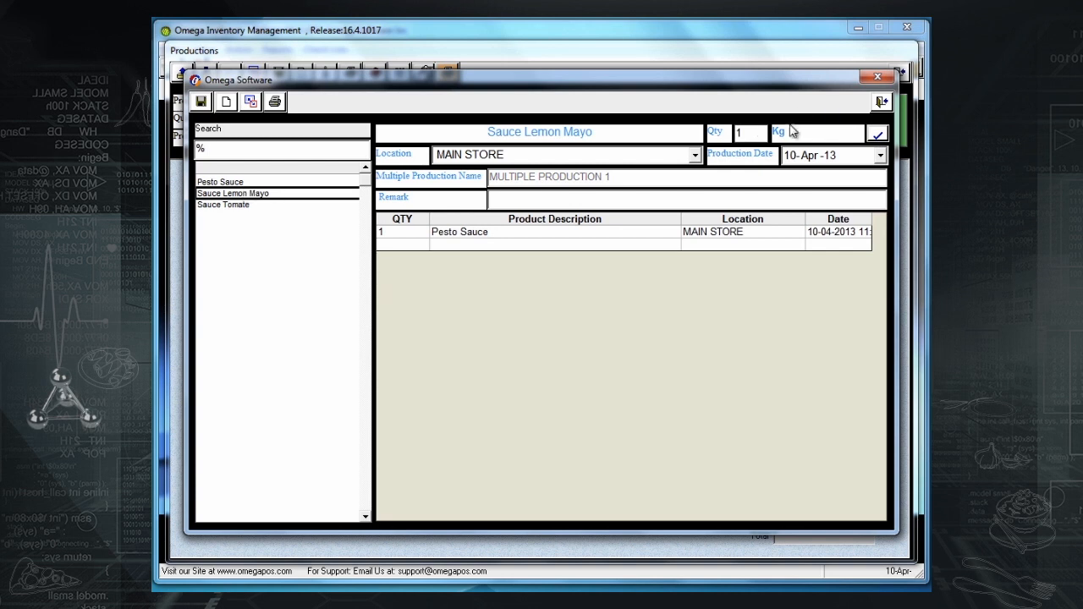
click(737, 135)
text(2)
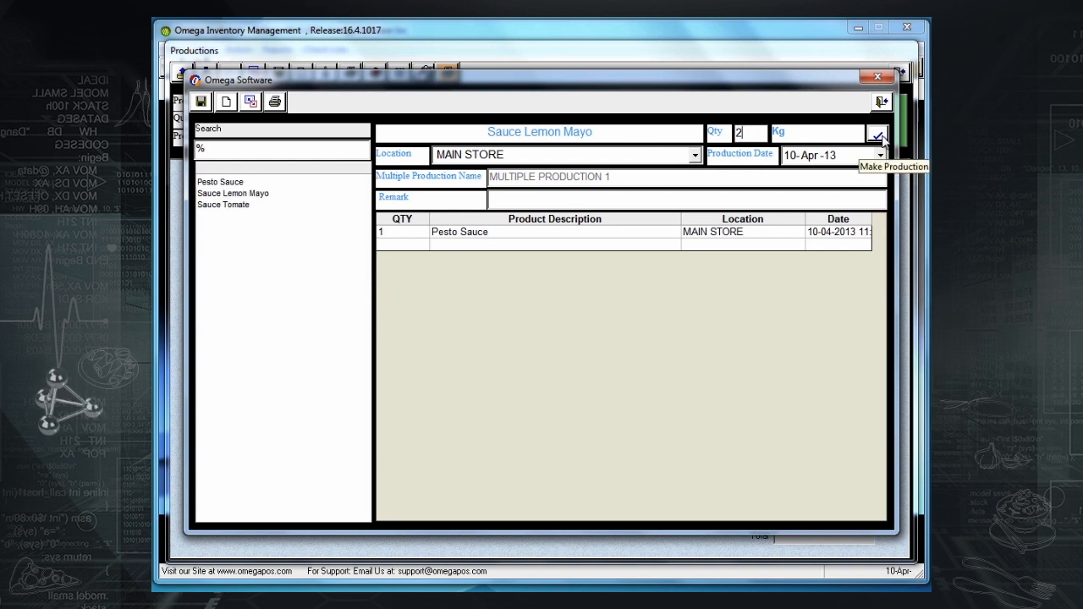
click(878, 135)
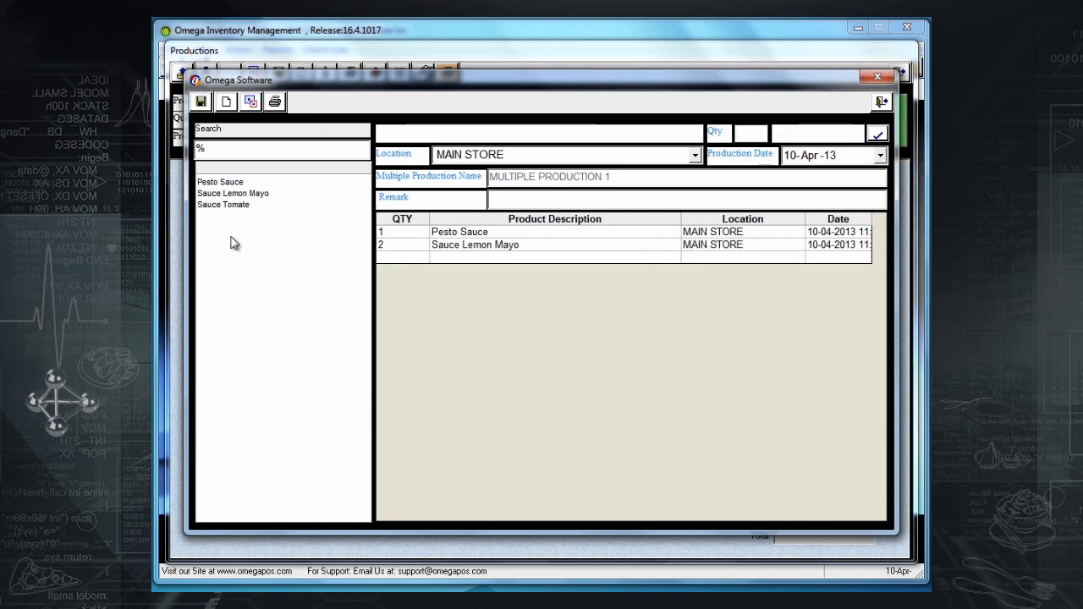
Save the multiple production and view its Multiple Production Report.
click(201, 102)
click(582, 349)
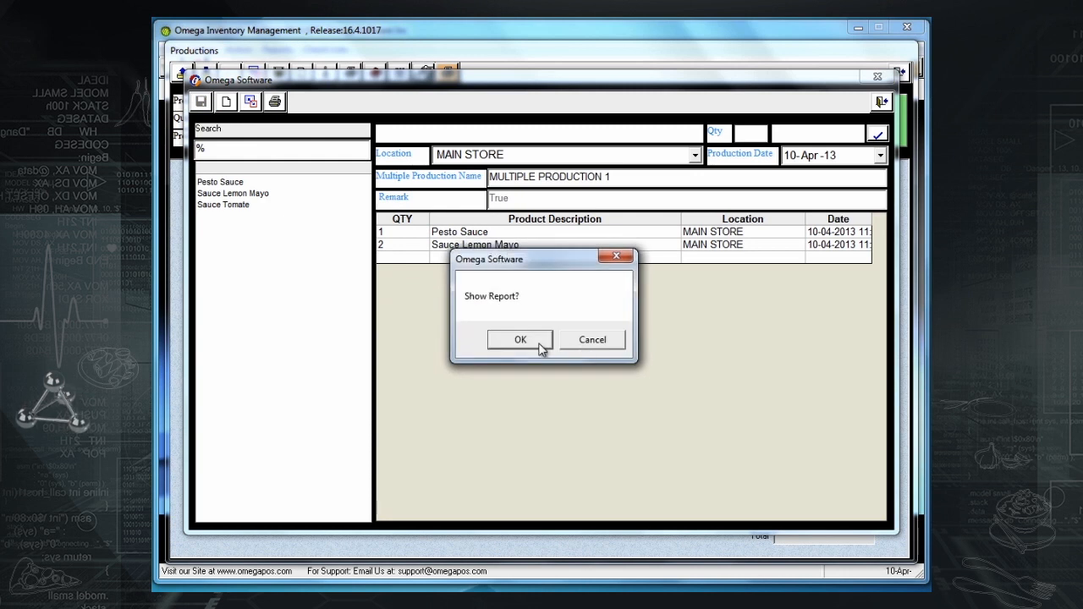
click(519, 340)
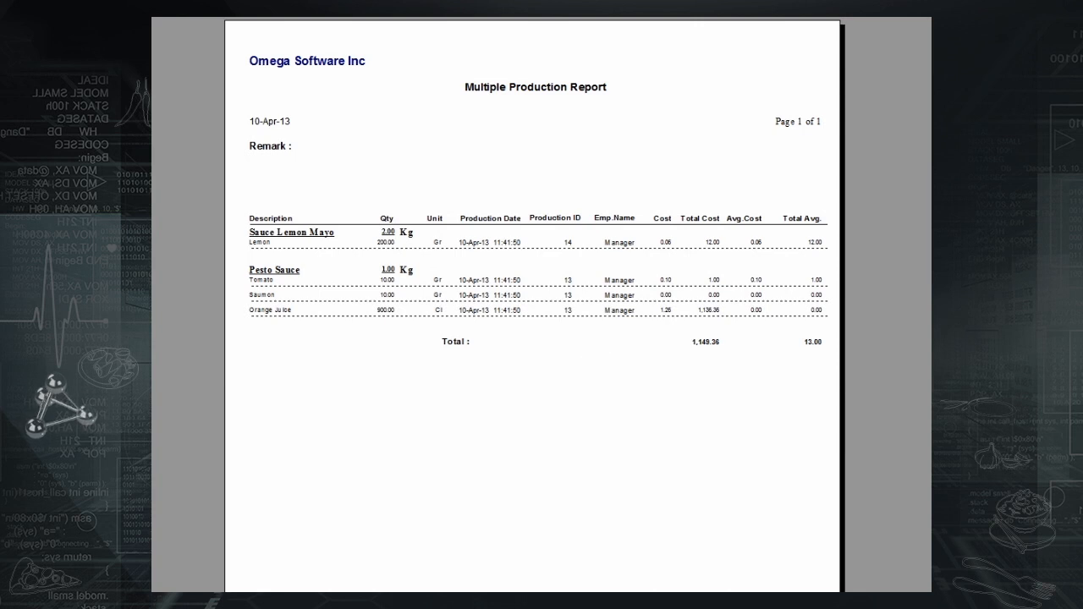
key(alt+F4)
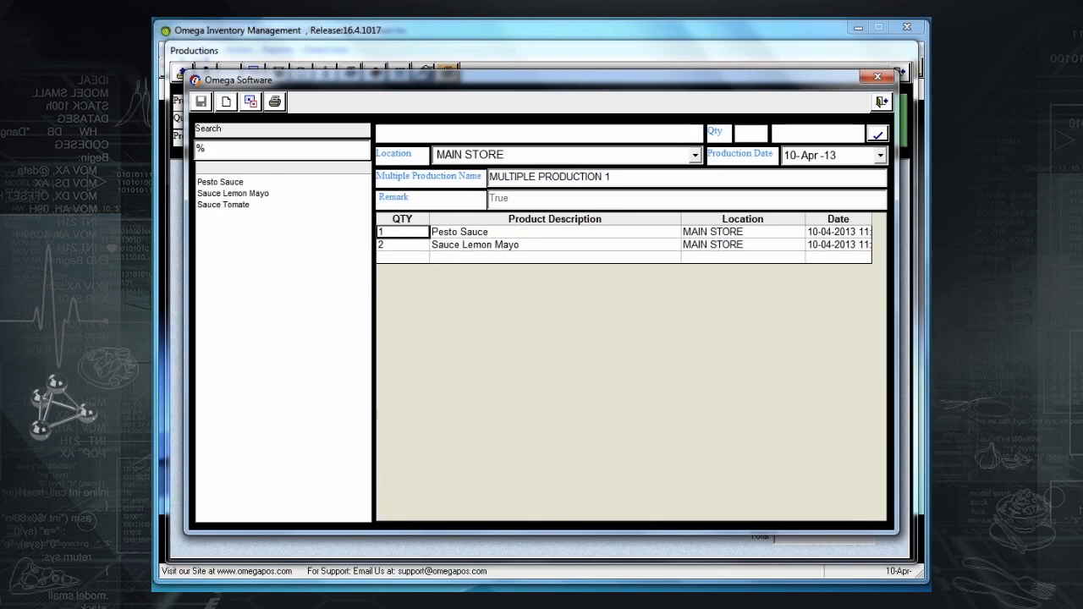
Recall MULTIPLE PRODUCTION 1 from the older productions and print its report.
click(252, 103)
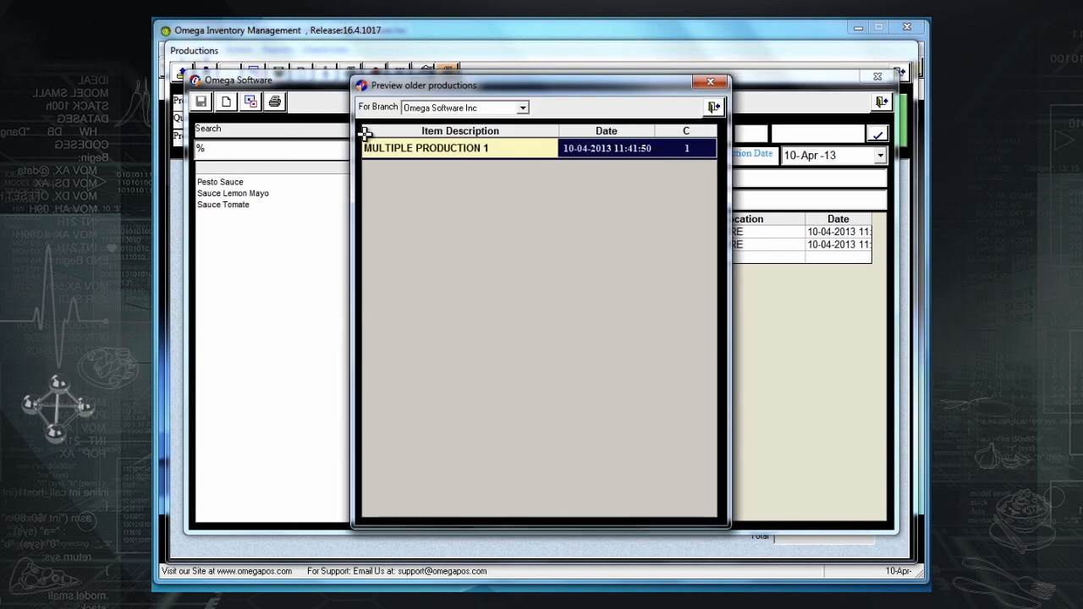
double_click(589, 148)
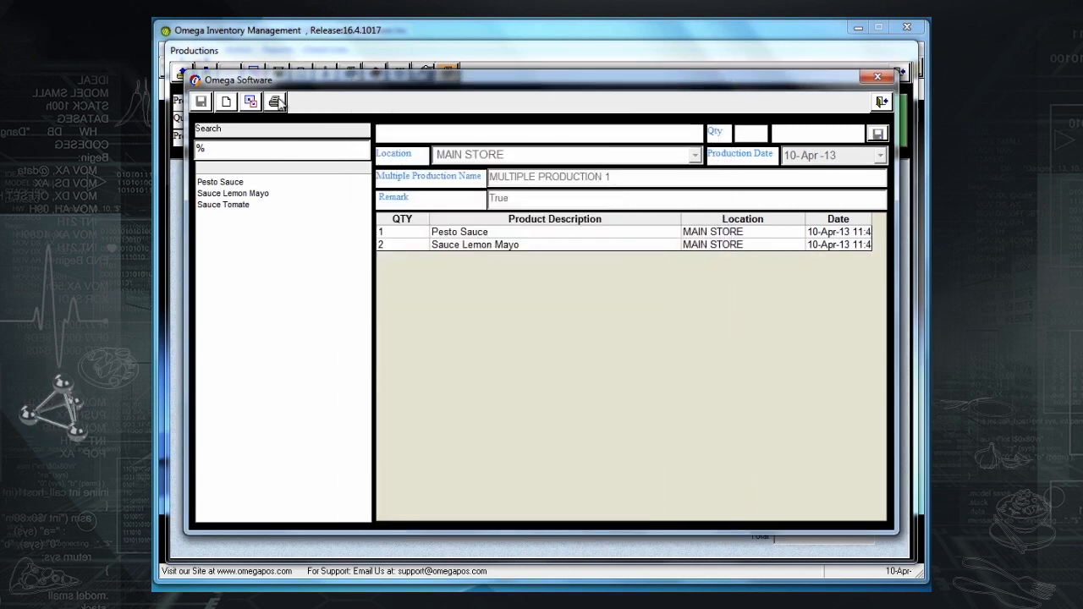
click(275, 103)
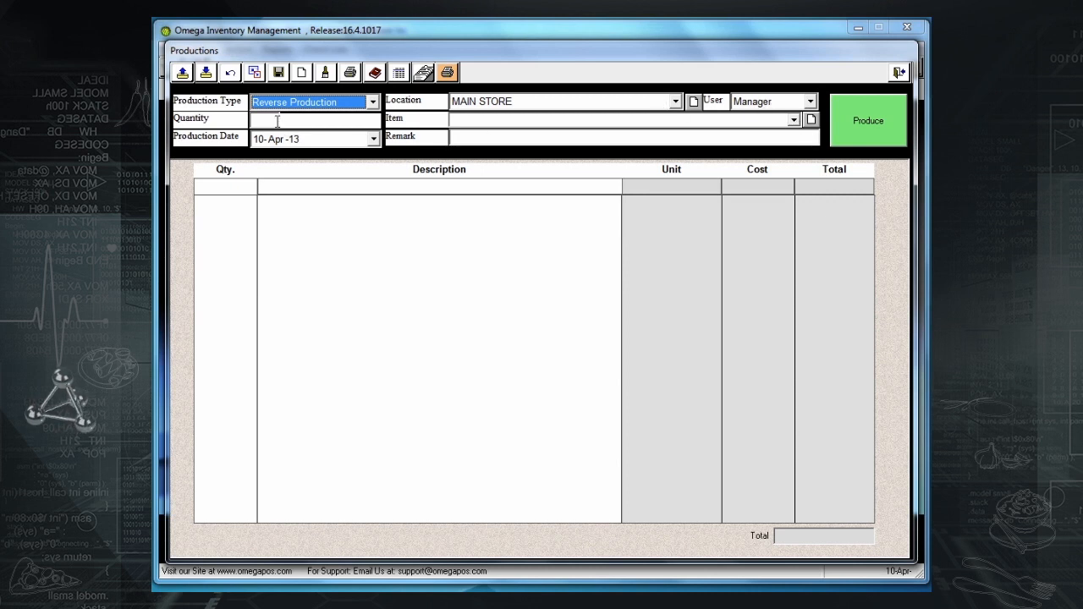
On a Reverse Production at MAIN STORE, choose Escalope as the item and set its quantity to 500 Gr.
click(794, 122)
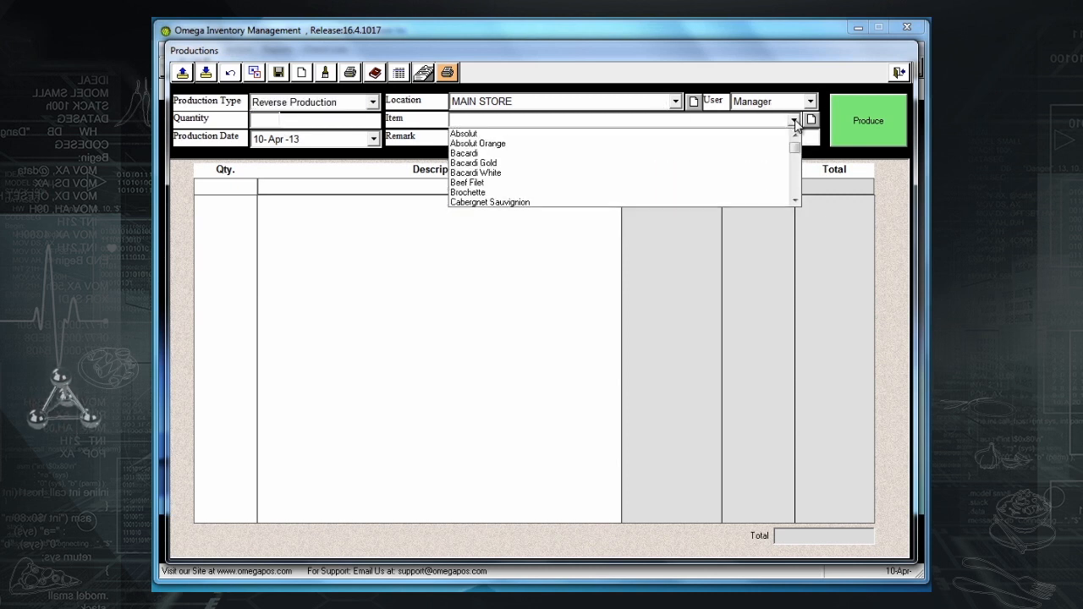
text(e)
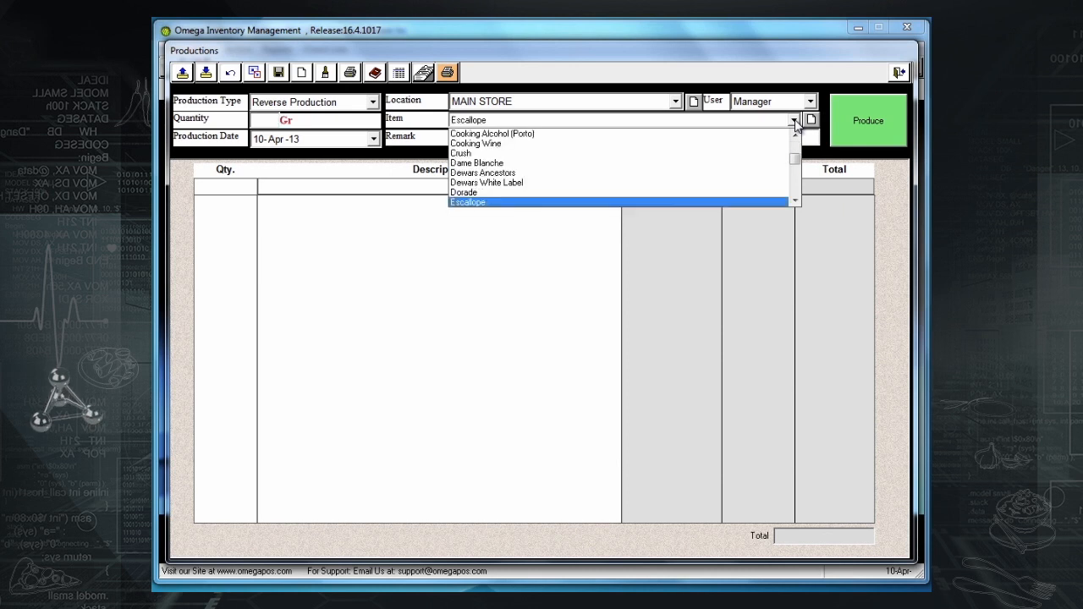
click(484, 203)
click(276, 121)
text(500)
Add 400 Gr of Chicken Breast as the first line of the reverse production.
key(Tab)
key(Tab)
text(400)
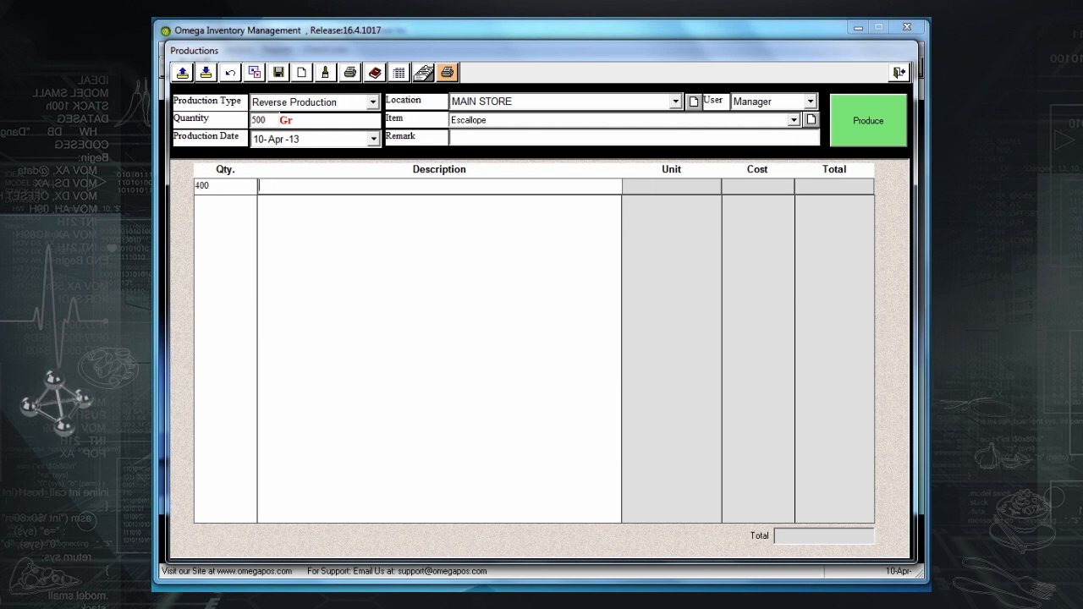
key(Tab)
text(chc)
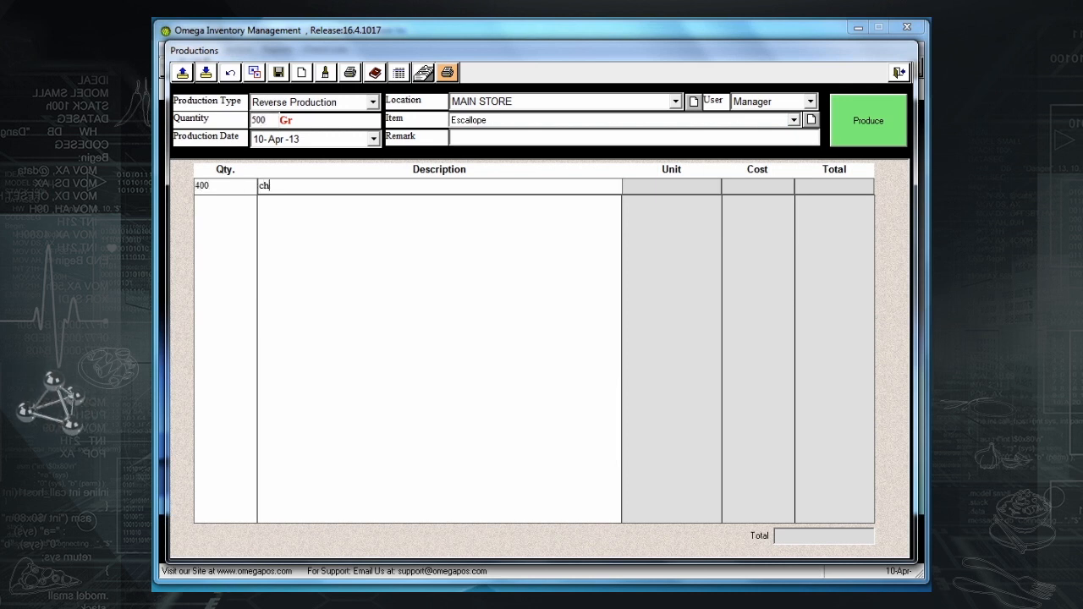
key(Return)
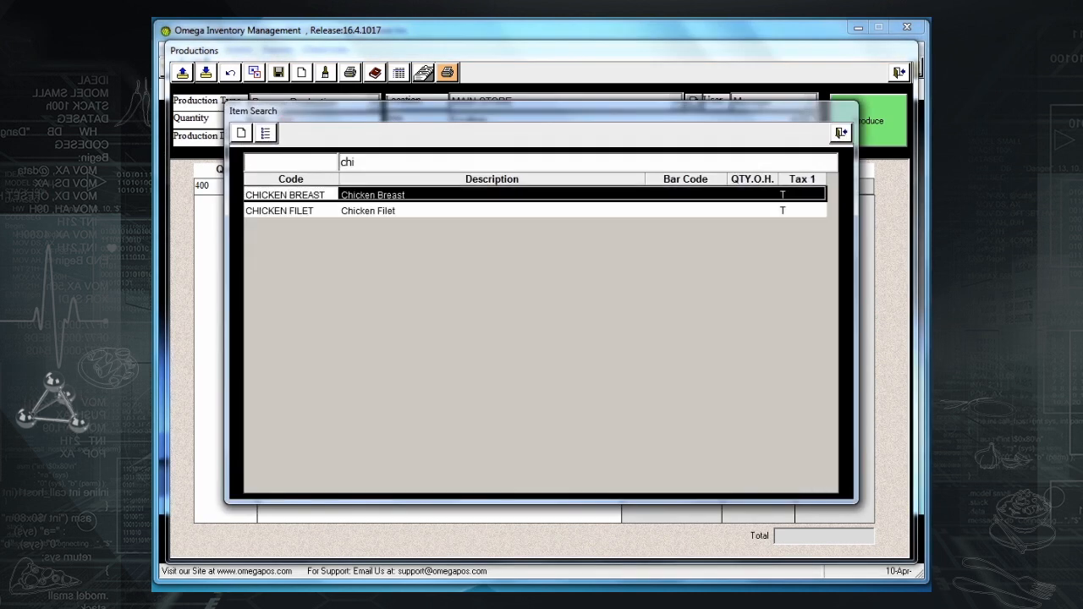
key(Return)
Add 100 Gr of Meat as the second line, then save the reverse production with its report opened.
text(100)
key(Return)
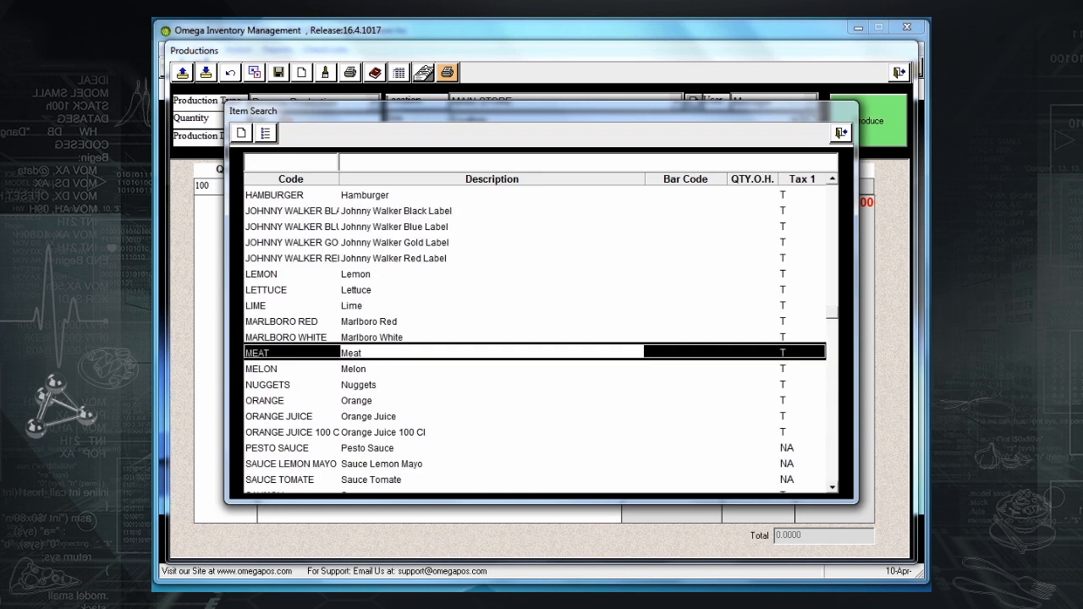
key(Return)
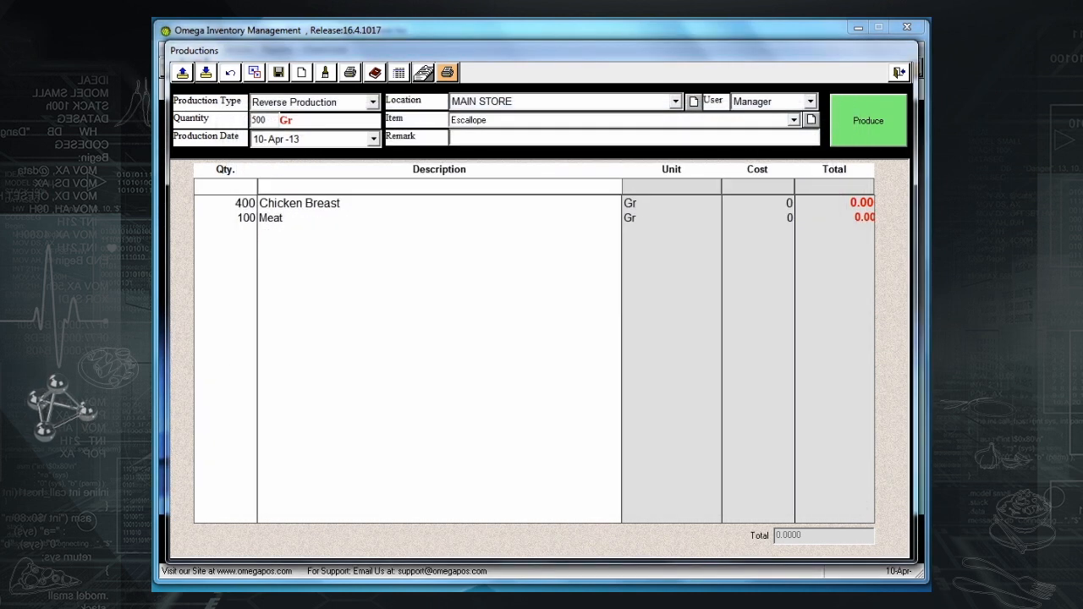
click(279, 73)
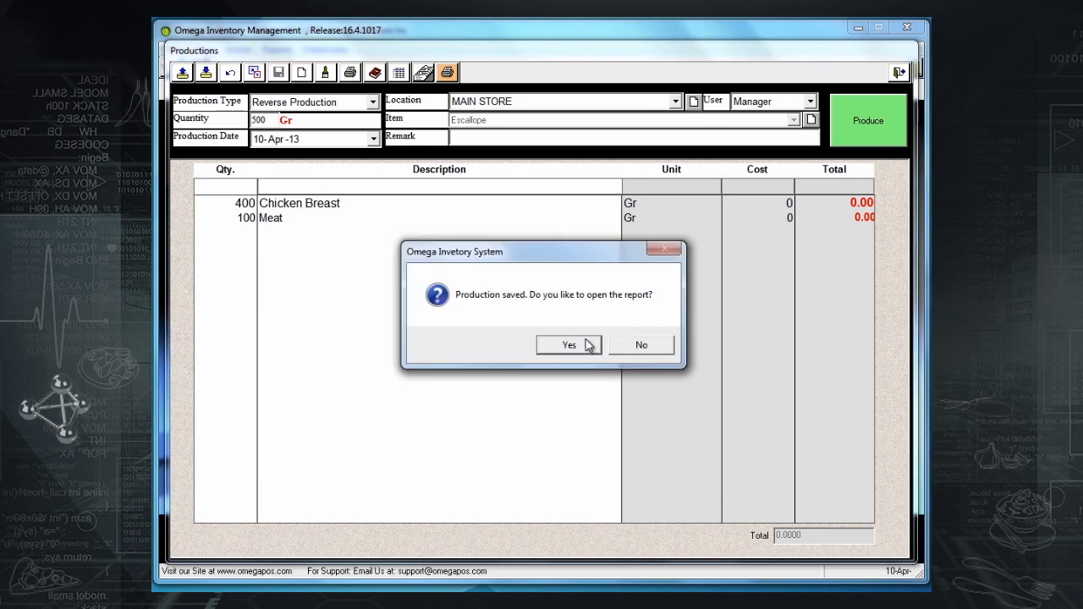
click(586, 345)
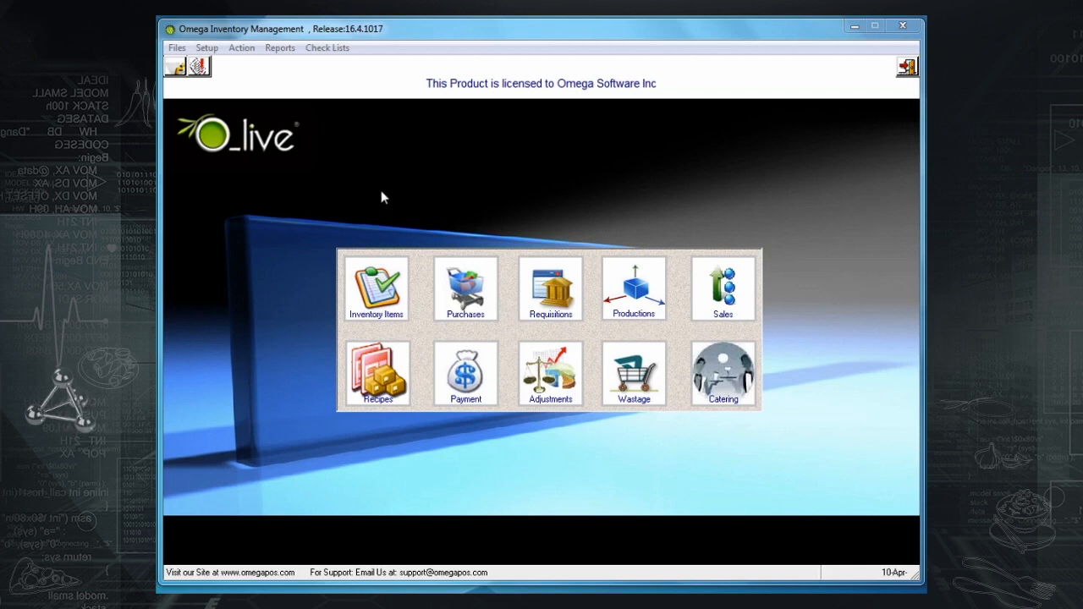
Start a new product request and set its location to MAIN KITCHEN.
click(241, 48)
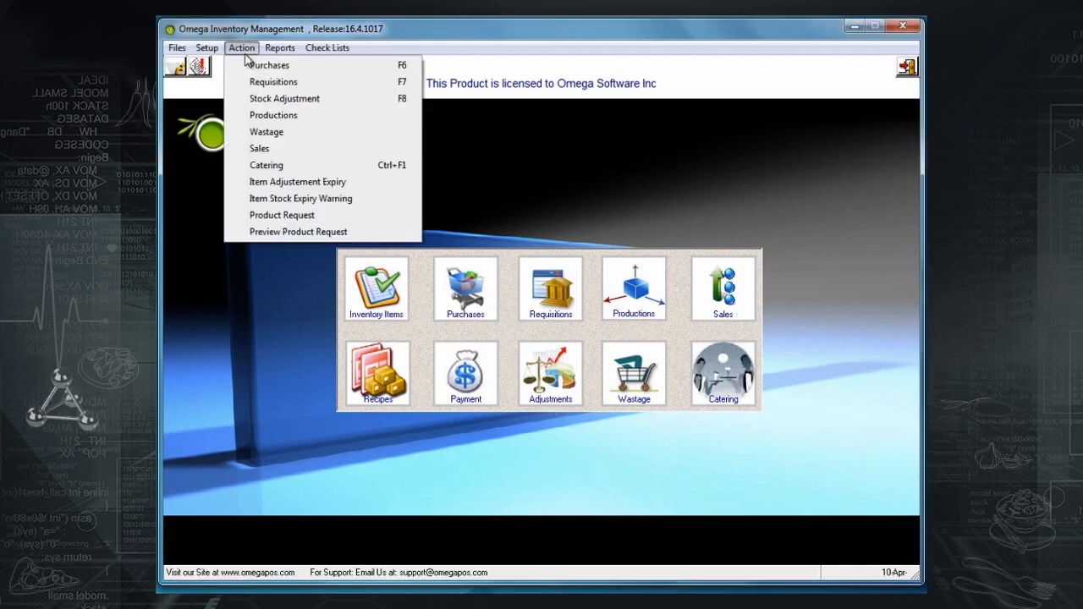
click(291, 217)
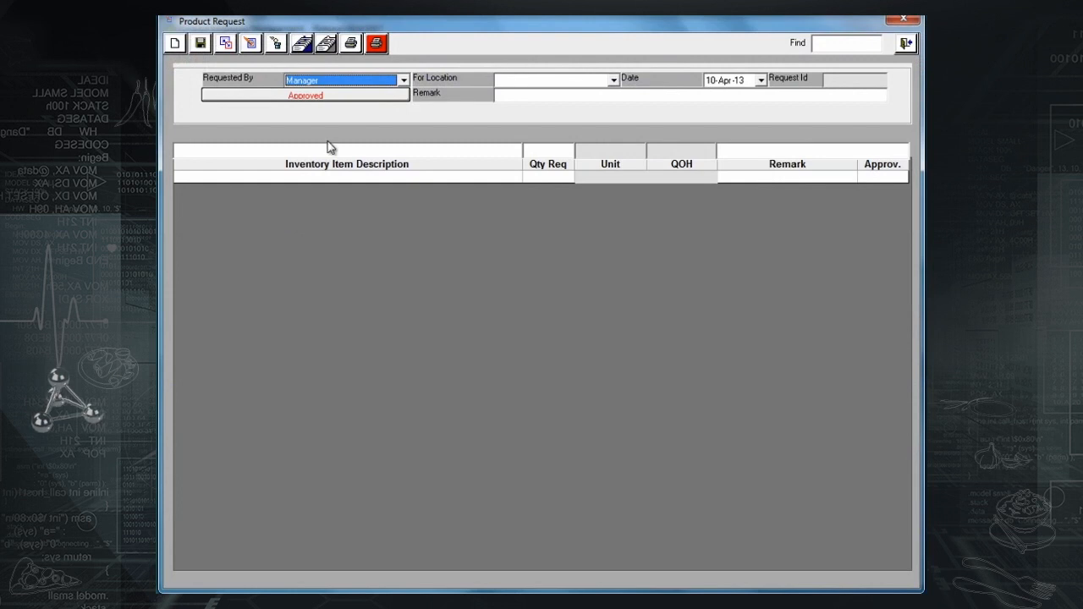
click(615, 81)
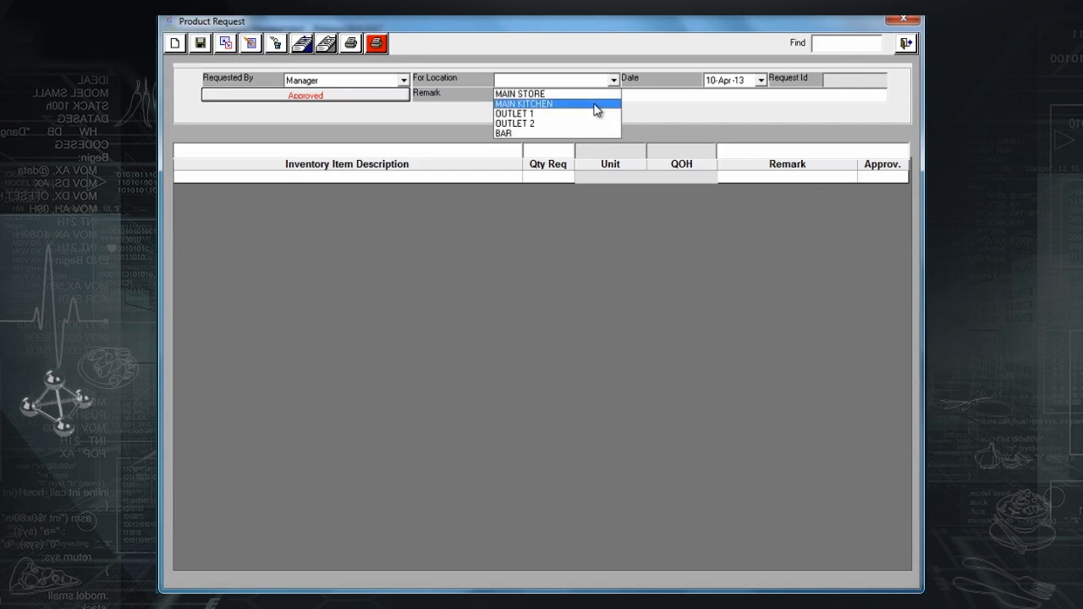
click(596, 105)
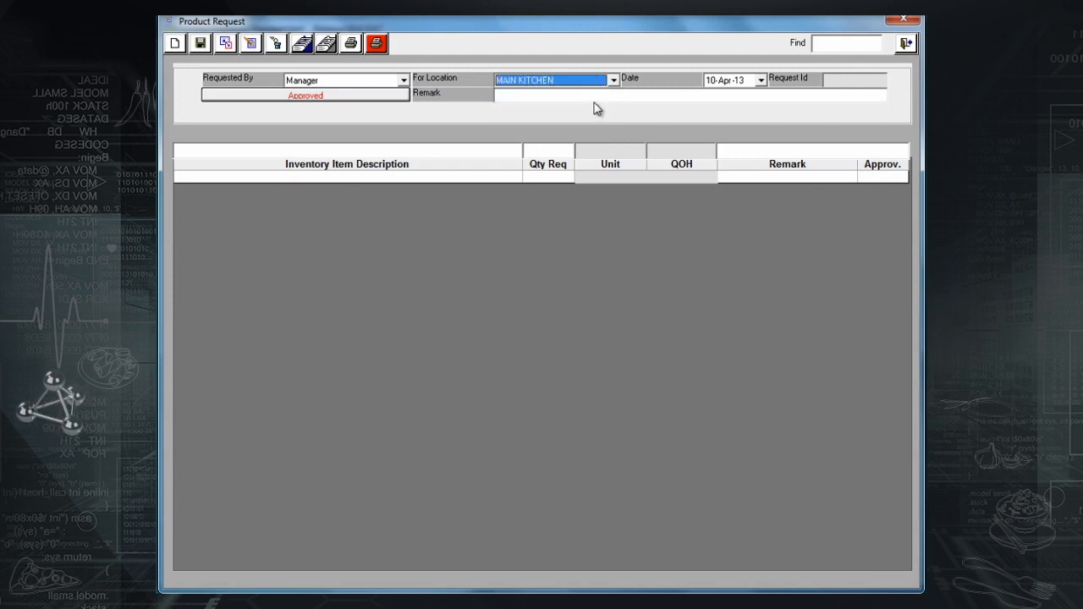
Add 1 Kg of Lemon as the first line of the product request, with the line remark "Remark".
click(441, 155)
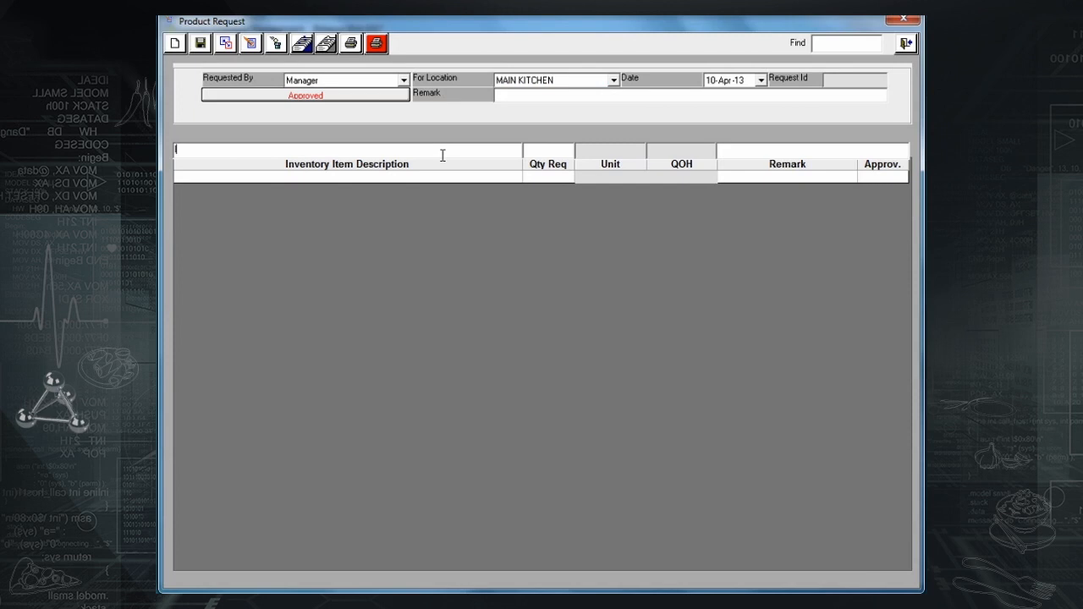
text(le)
key(Return)
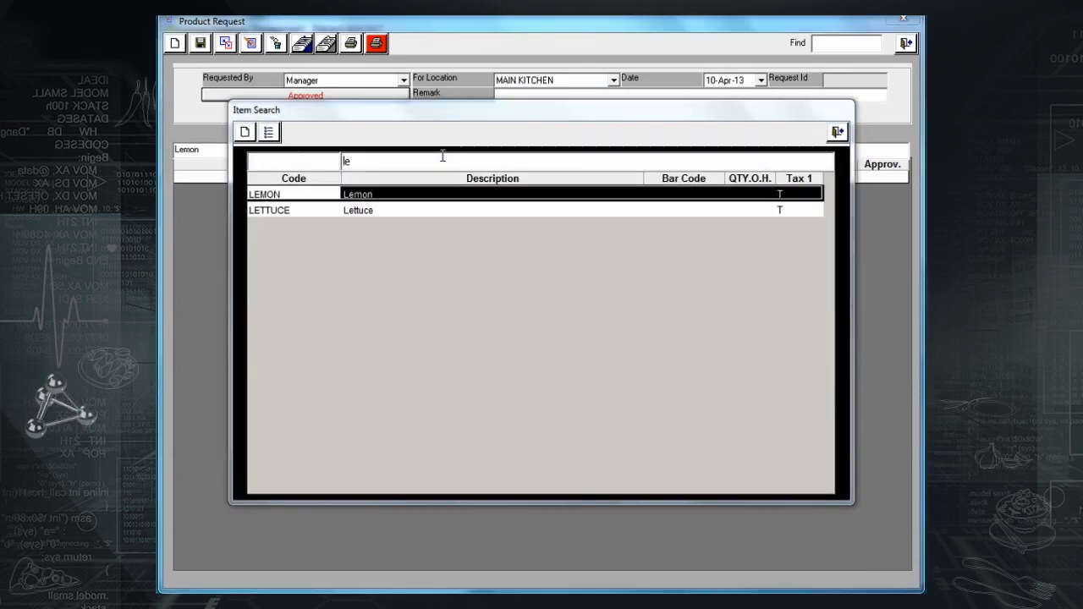
key(Return)
text(1)
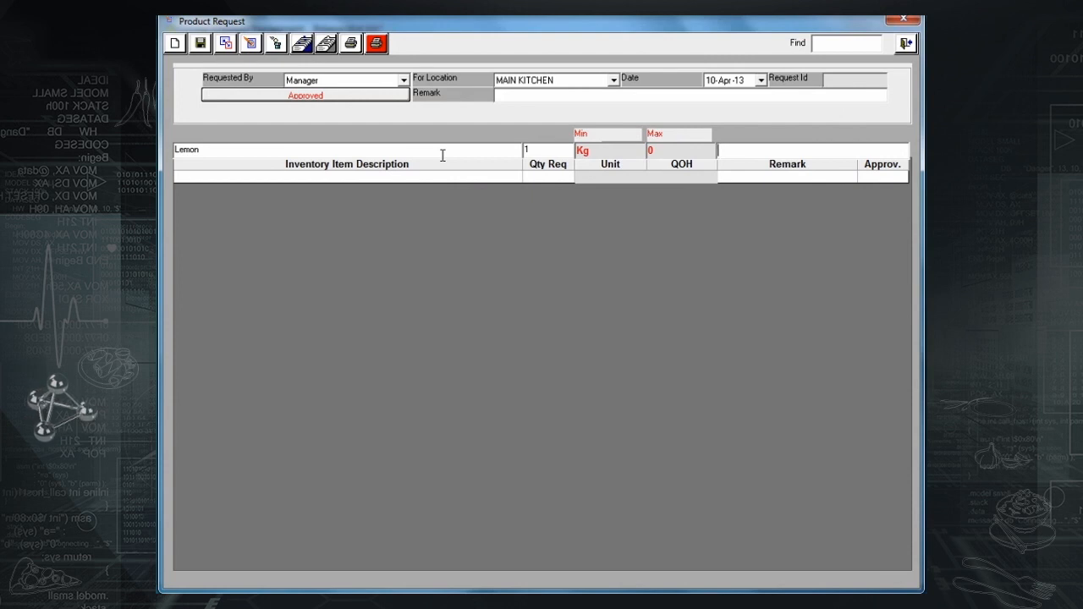
text(Remark)
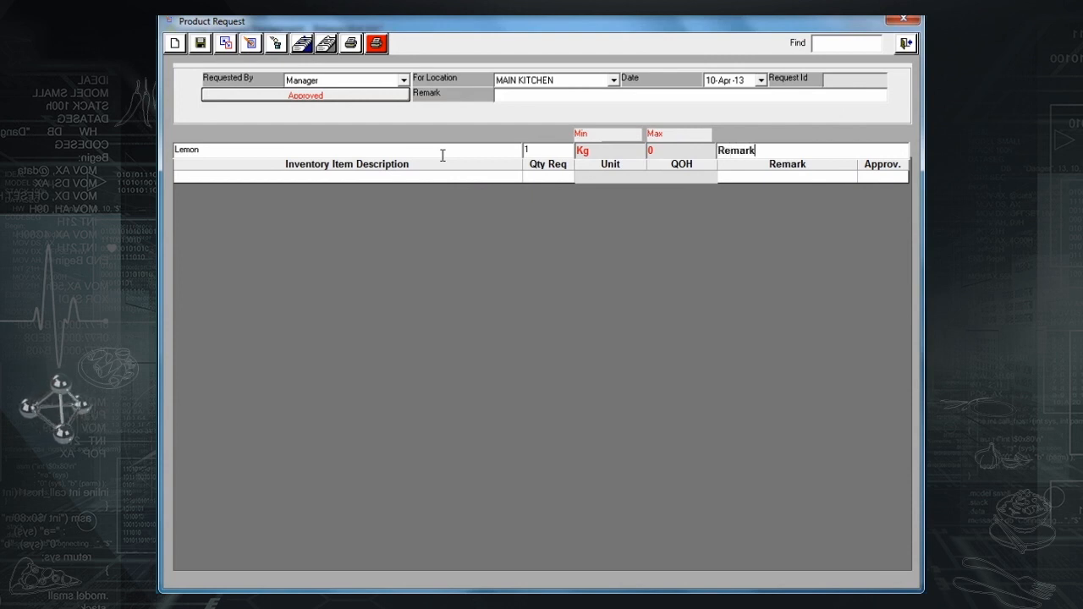
key(Return)
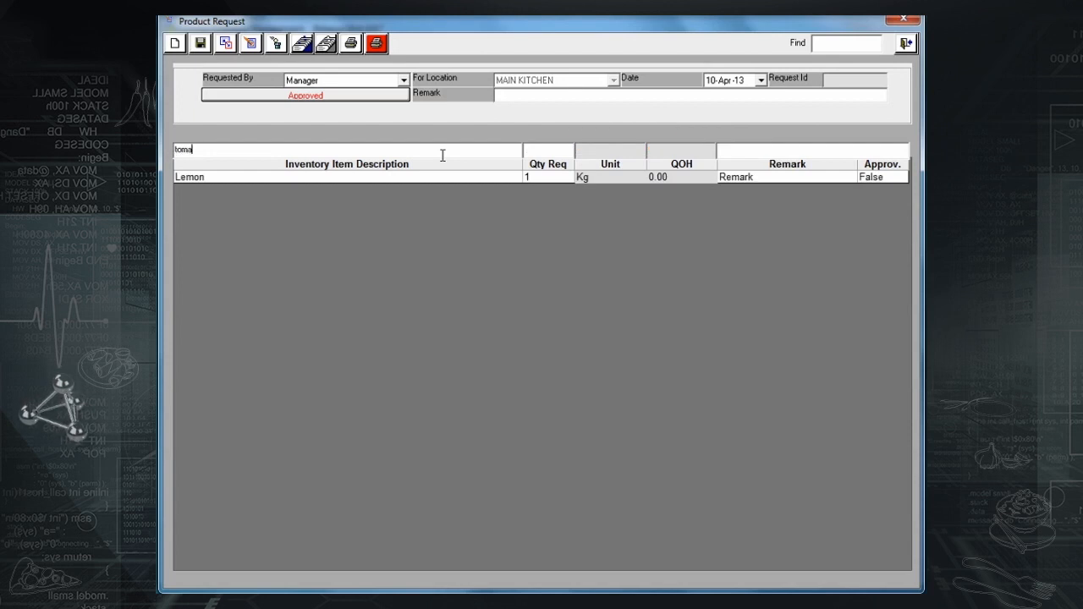
Add 2000 Gr of Tomato as the second line, then save and close the product request.
key(Return)
key(Return)
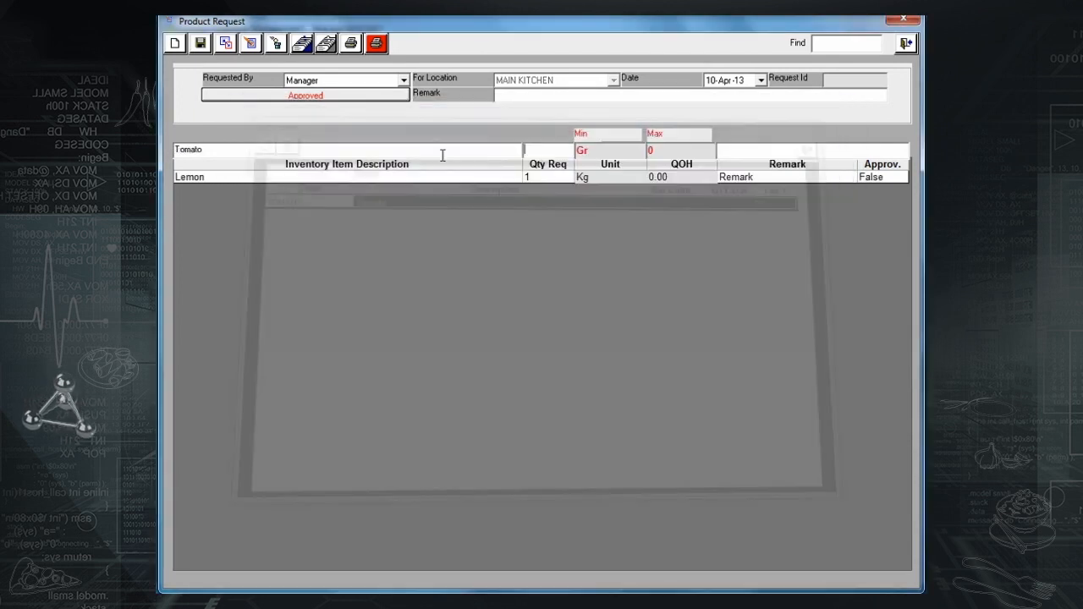
text(2000)
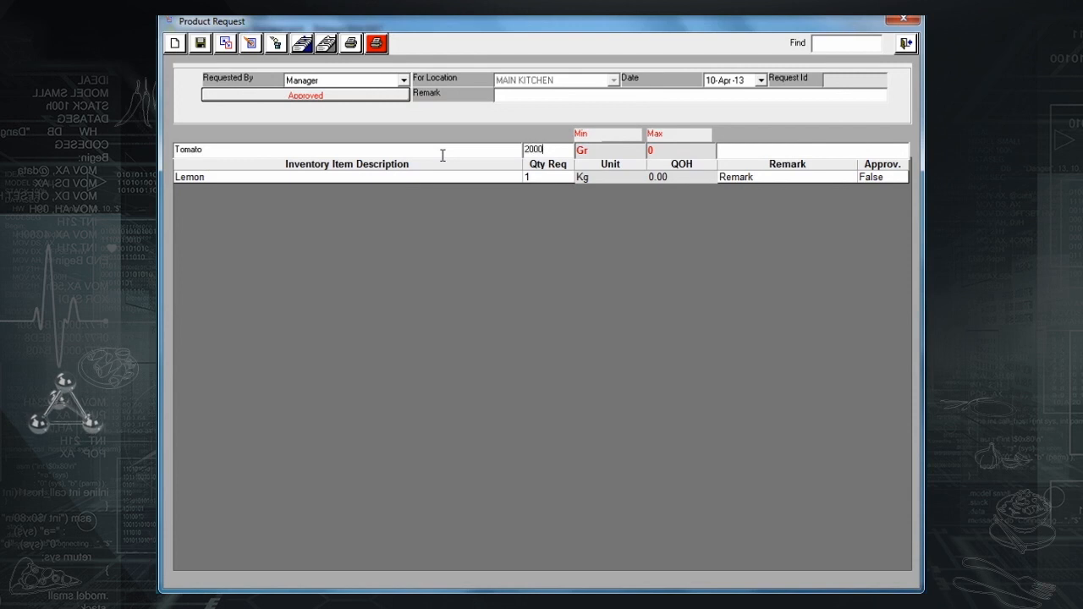
key(Return)
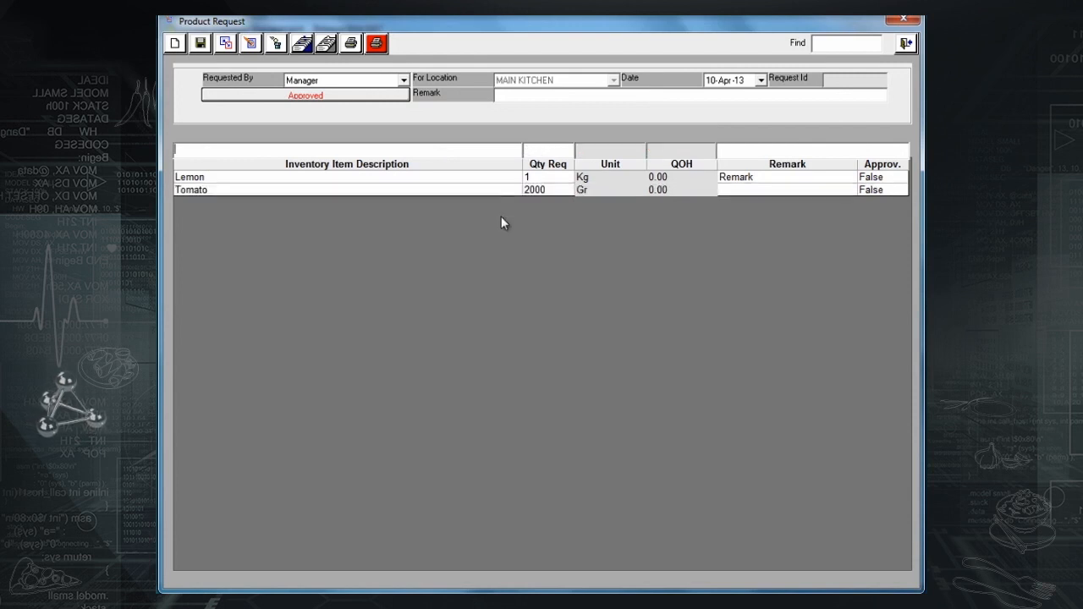
click(202, 44)
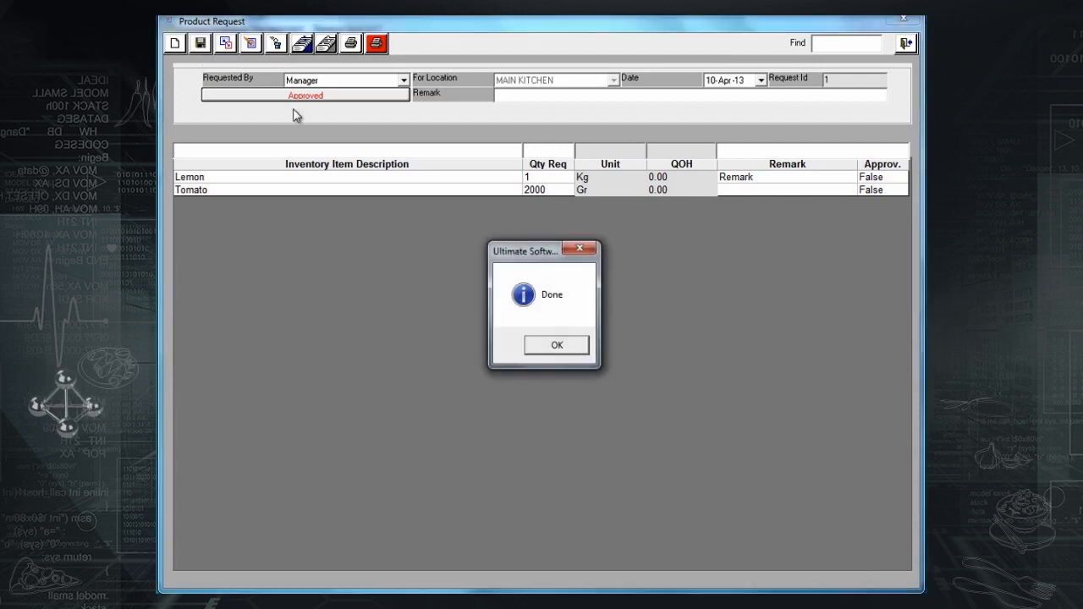
click(556, 347)
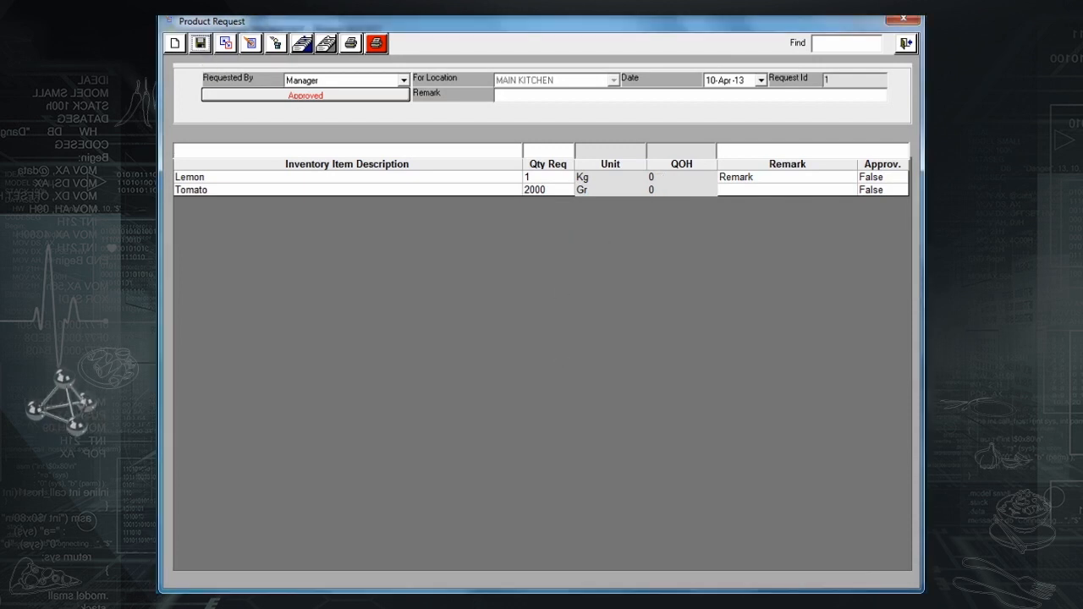
click(906, 43)
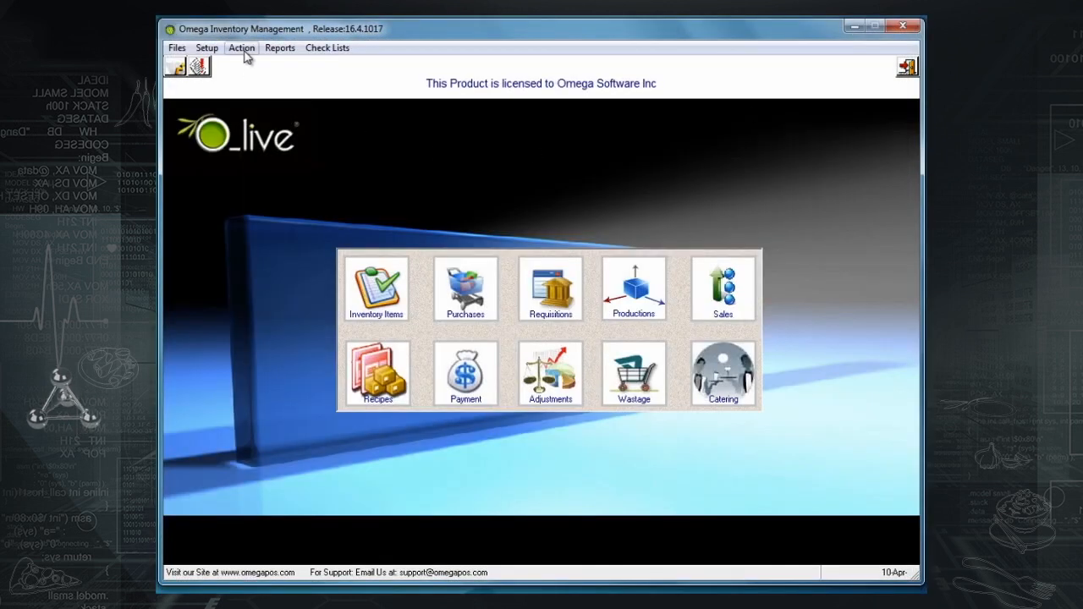
Open the saved MAIN KITCHEN request from the product request preview.
click(241, 48)
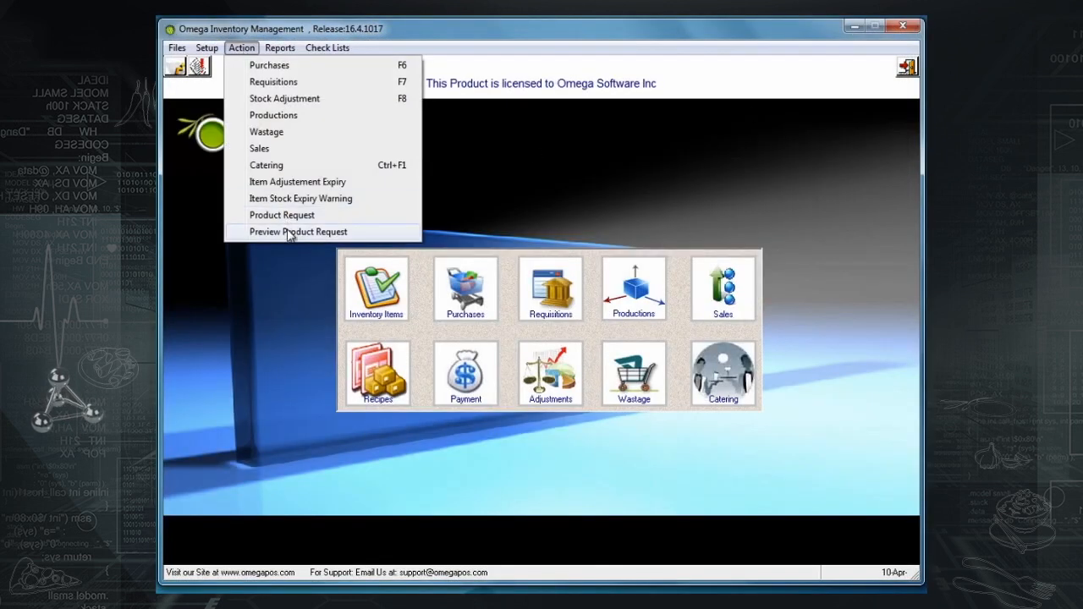
click(290, 236)
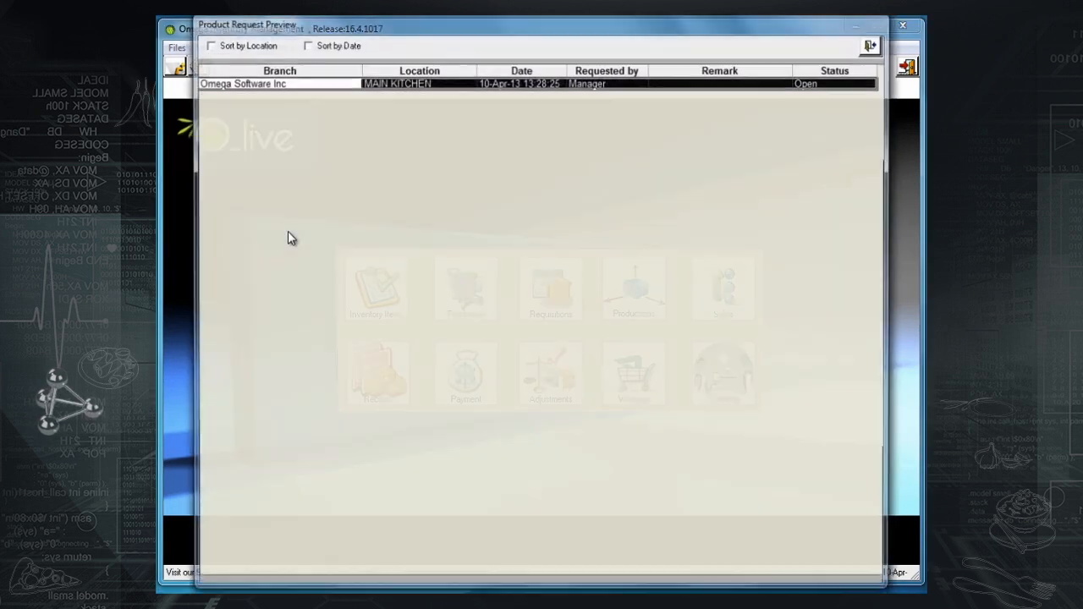
click(392, 81)
double_click(392, 82)
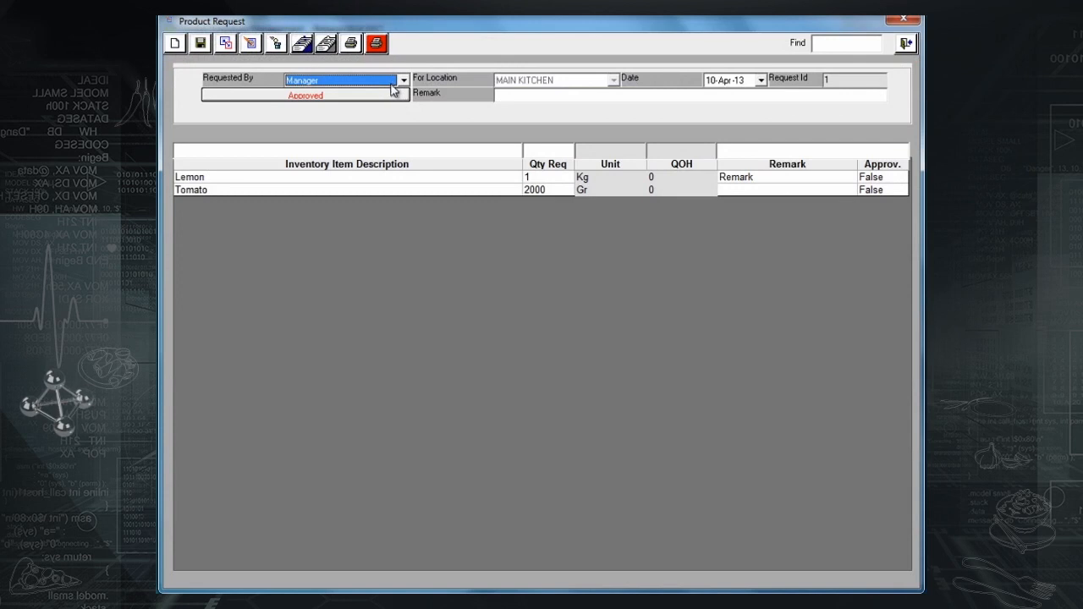
Mark the Lemon and Tomato lines as approved, then approve the whole product request.
click(882, 176)
click(882, 176)
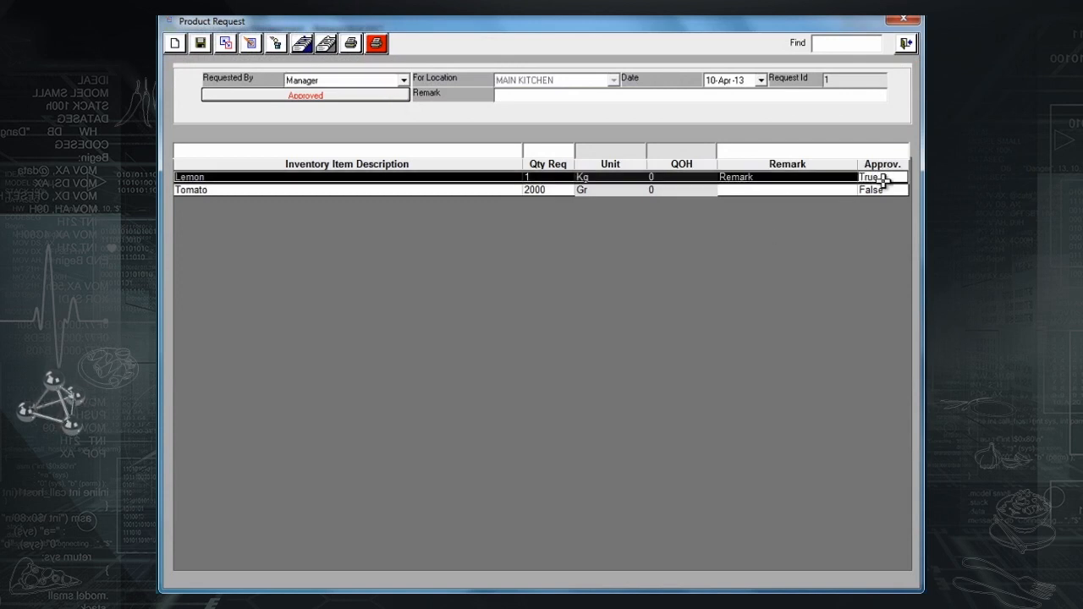
click(880, 189)
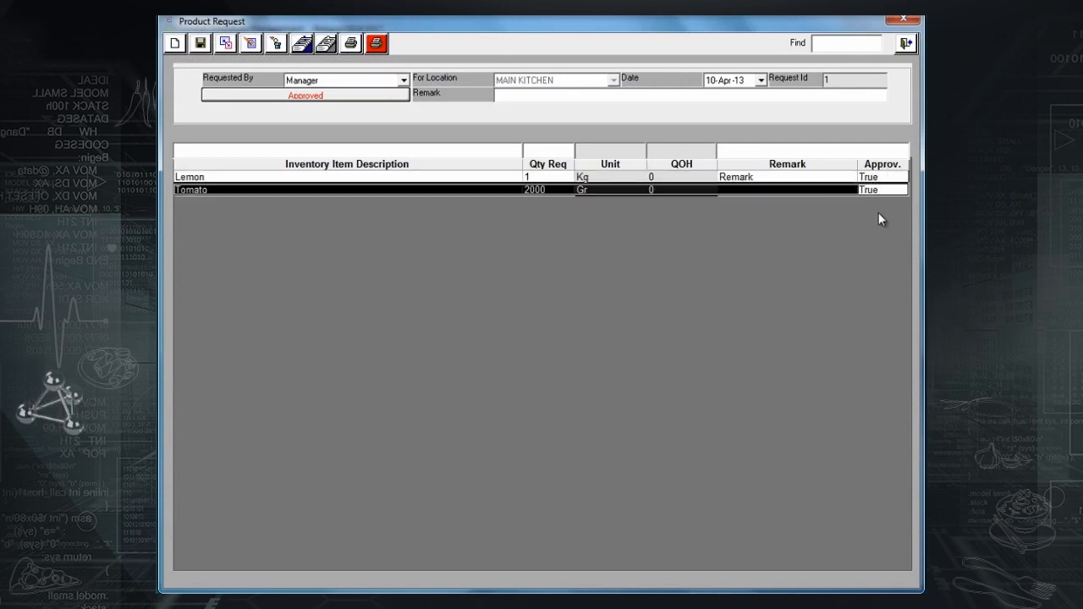
click(355, 98)
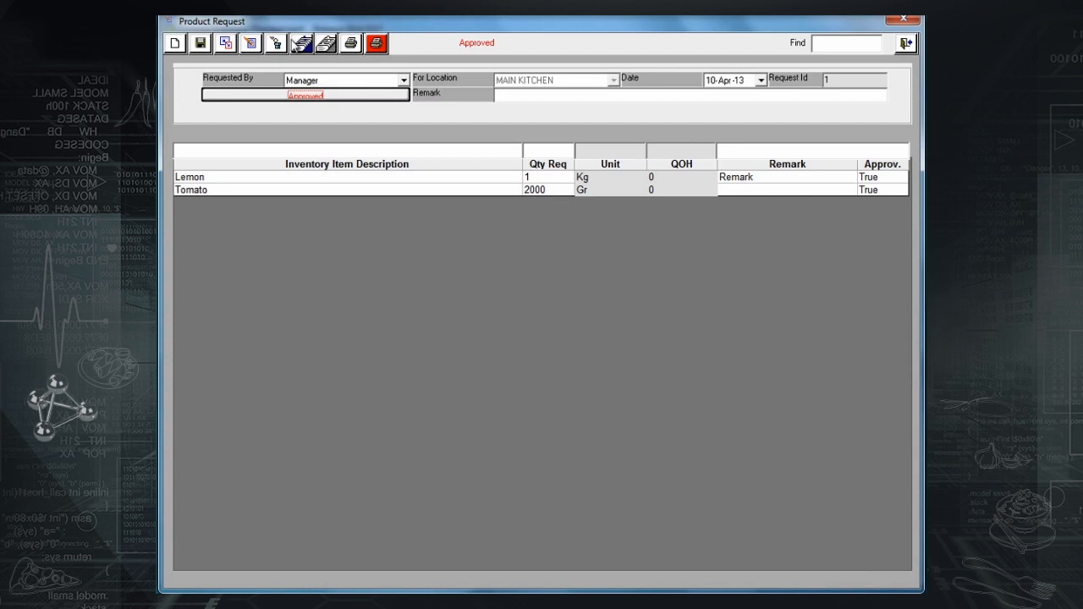
Process the approved request into a transfer, with MAIN STORE as the supplying location.
click(328, 45)
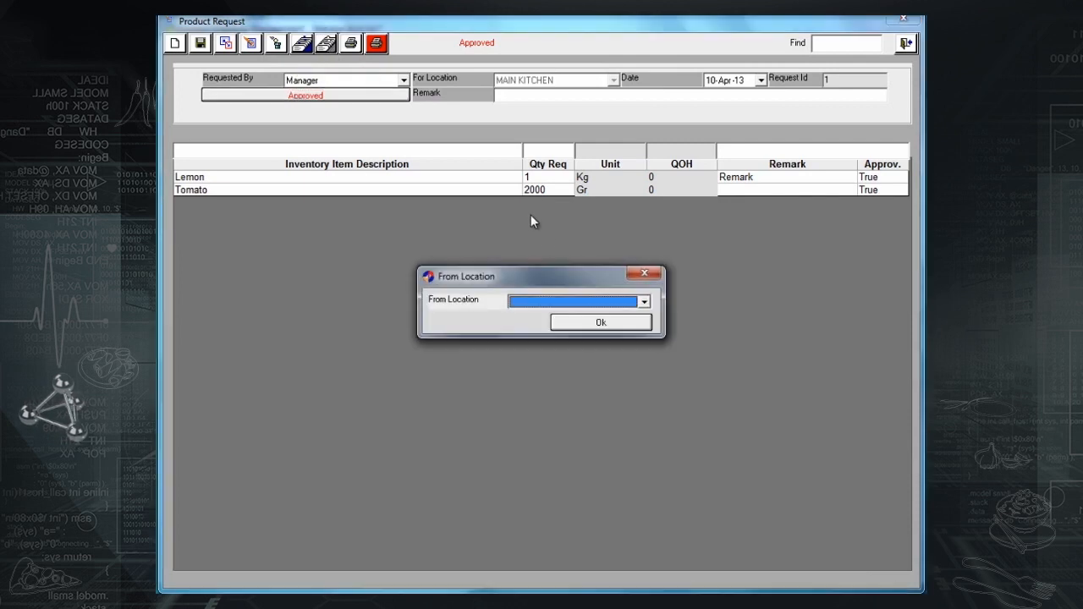
click(556, 304)
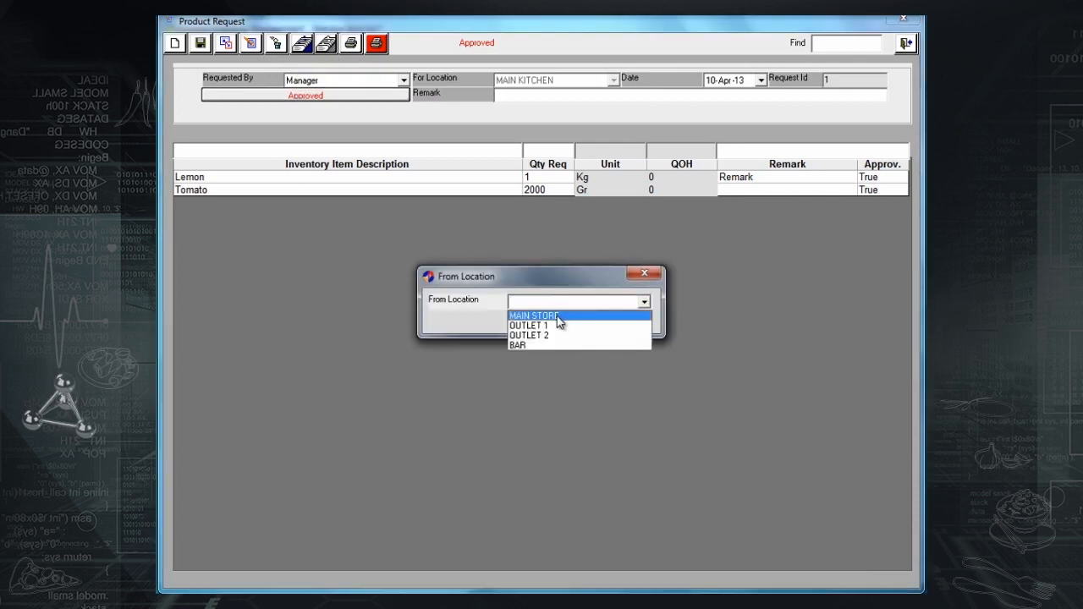
click(557, 316)
click(590, 324)
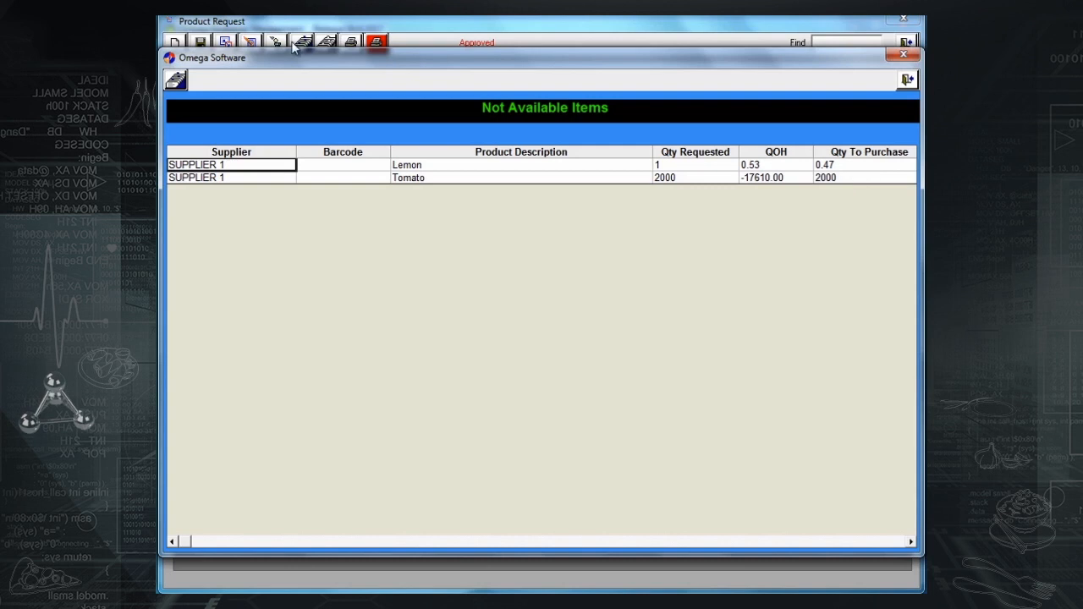
Generate the purchase order for the unavailable items, then save the Lemon requisition from MAIN STORE to MAIN KITCHEN.
click(177, 81)
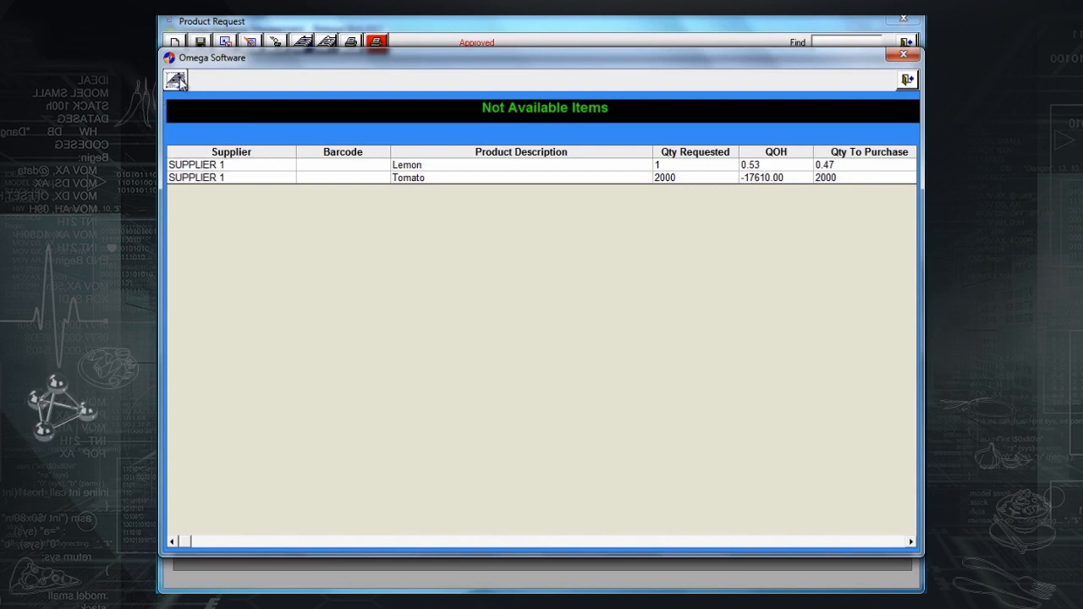
click(530, 341)
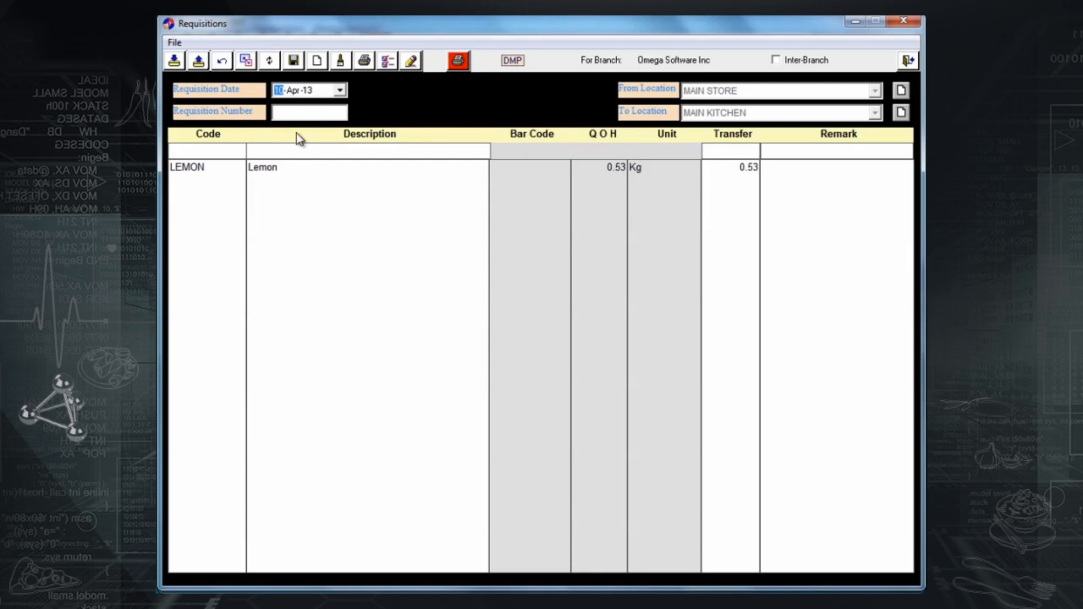
click(293, 62)
click(589, 347)
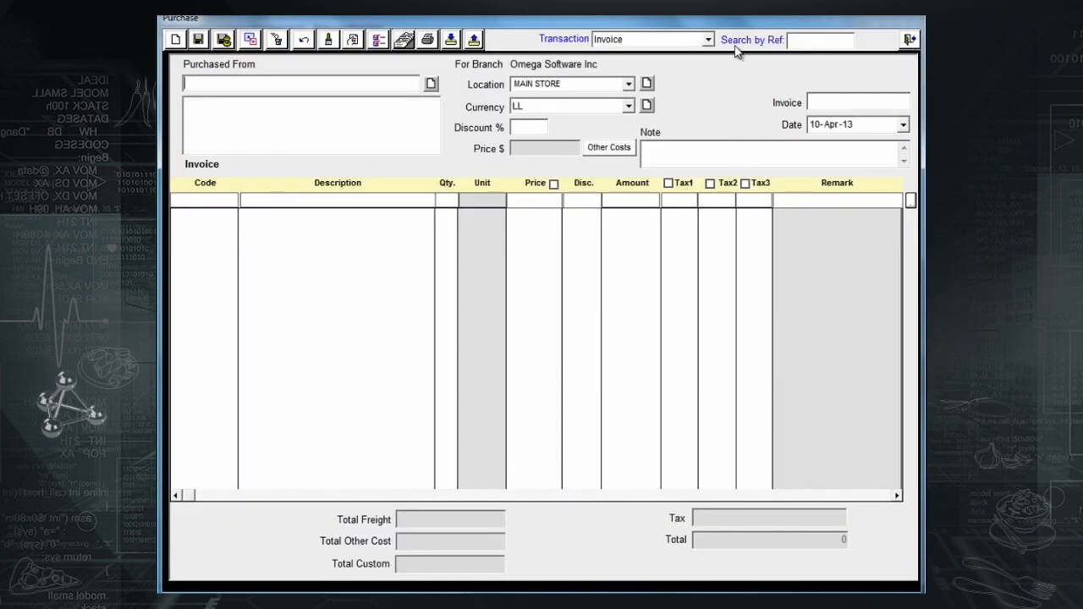
Switch the purchase transaction to Purchase order and open the order generated for SUPPLIER 1.
click(708, 40)
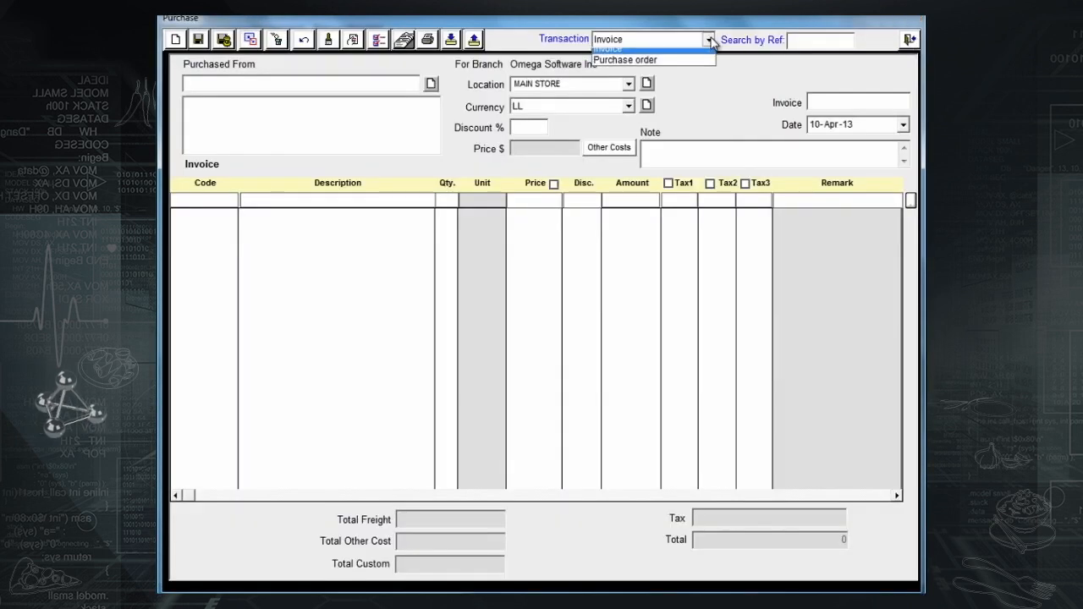
click(668, 67)
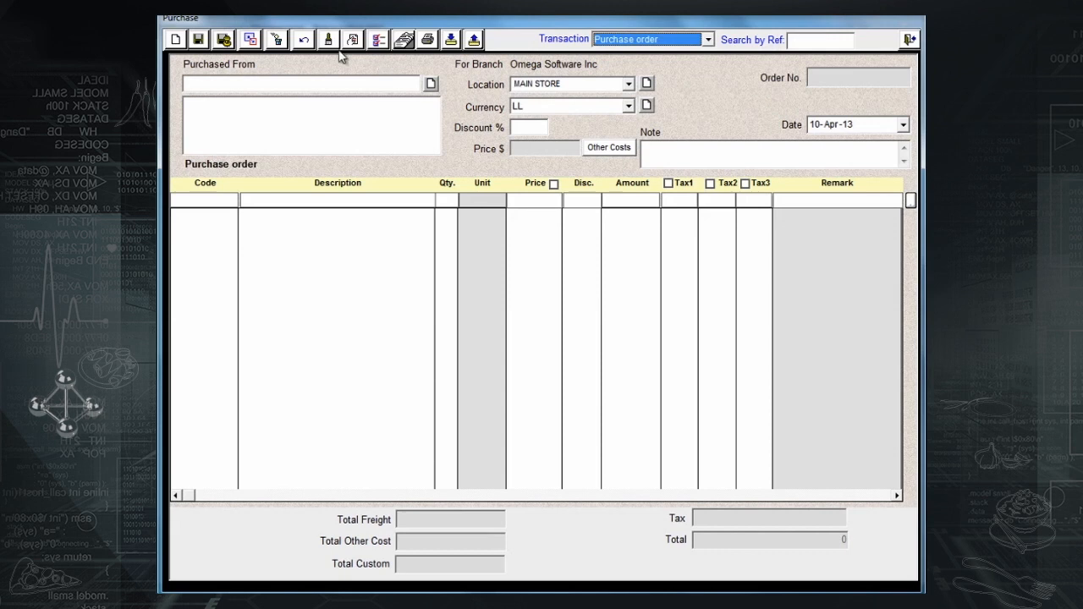
click(249, 40)
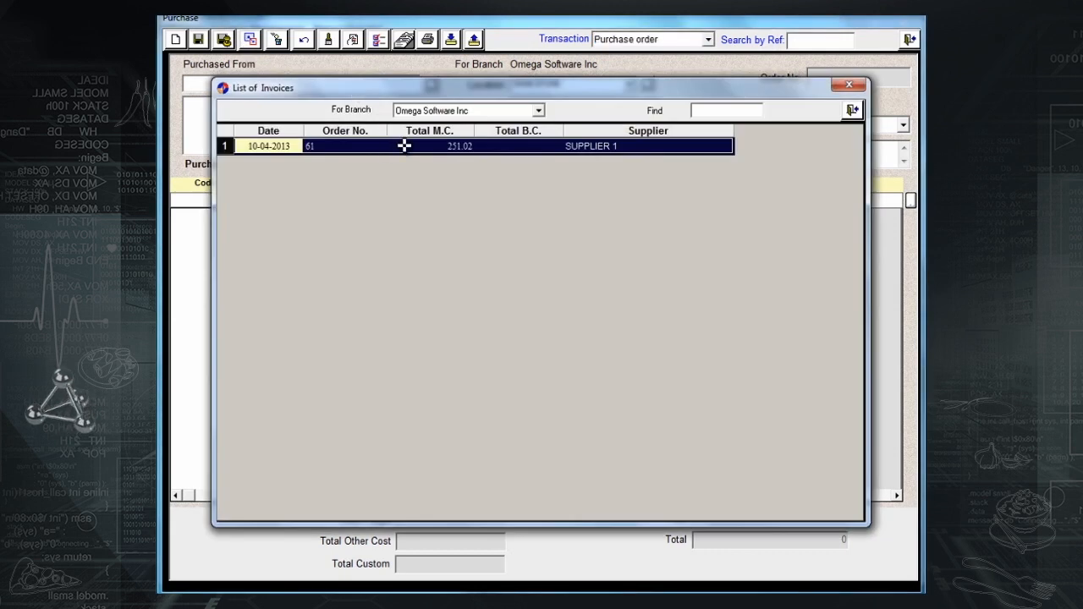
double_click(405, 145)
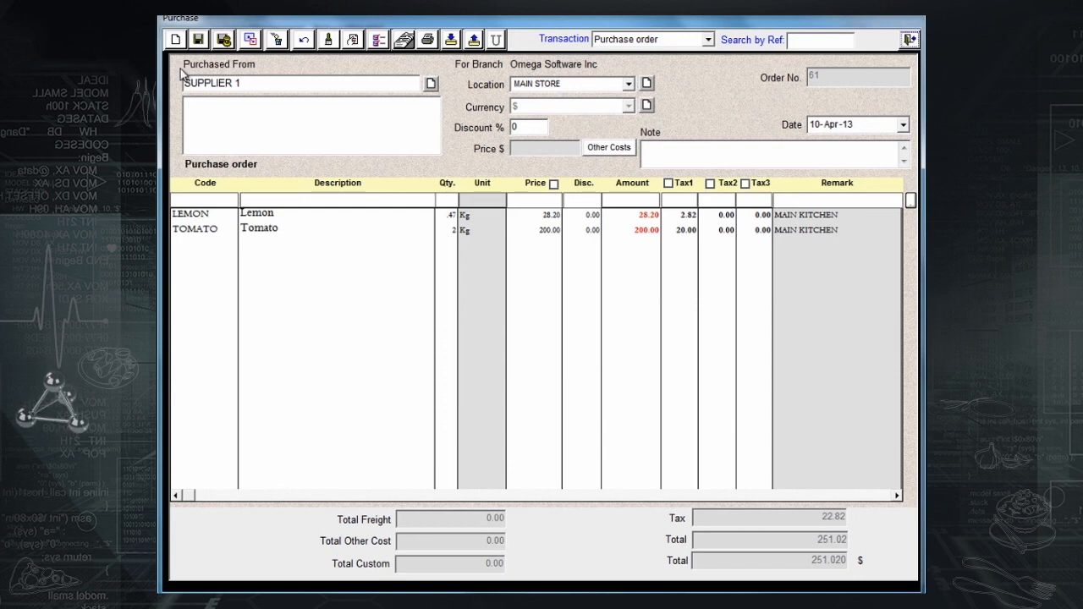
Save the SUPPLIER 1 purchase order, print it, and exit the purchase form.
click(198, 40)
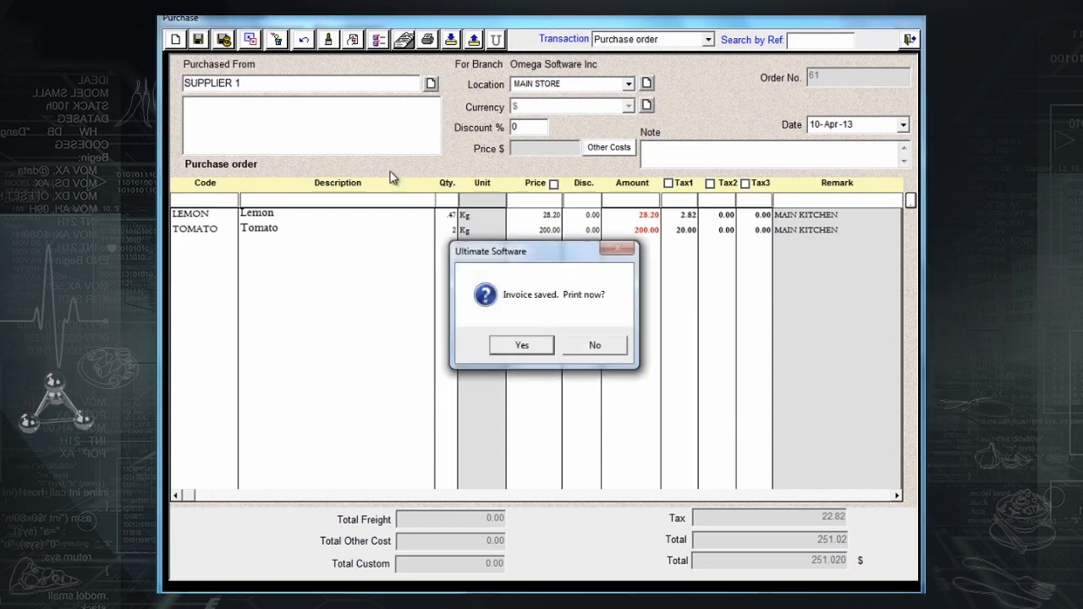
click(527, 347)
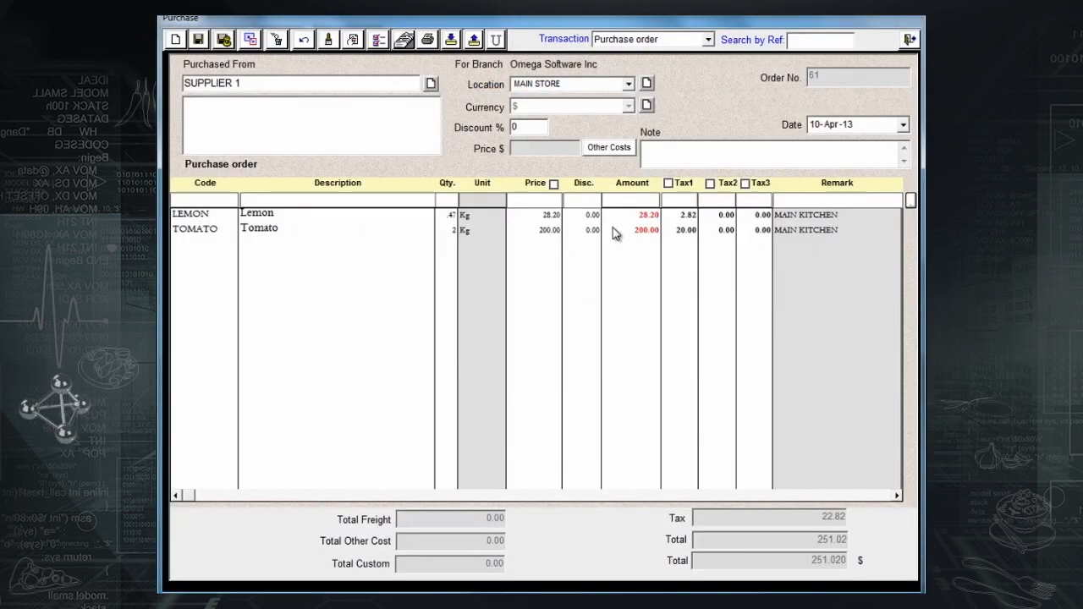
click(908, 40)
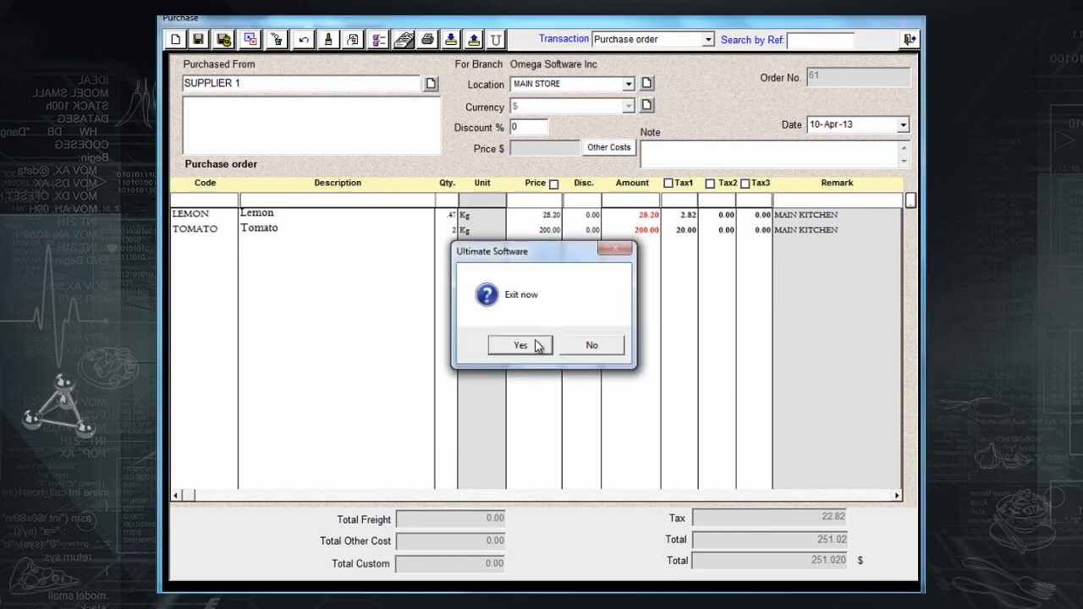
click(536, 344)
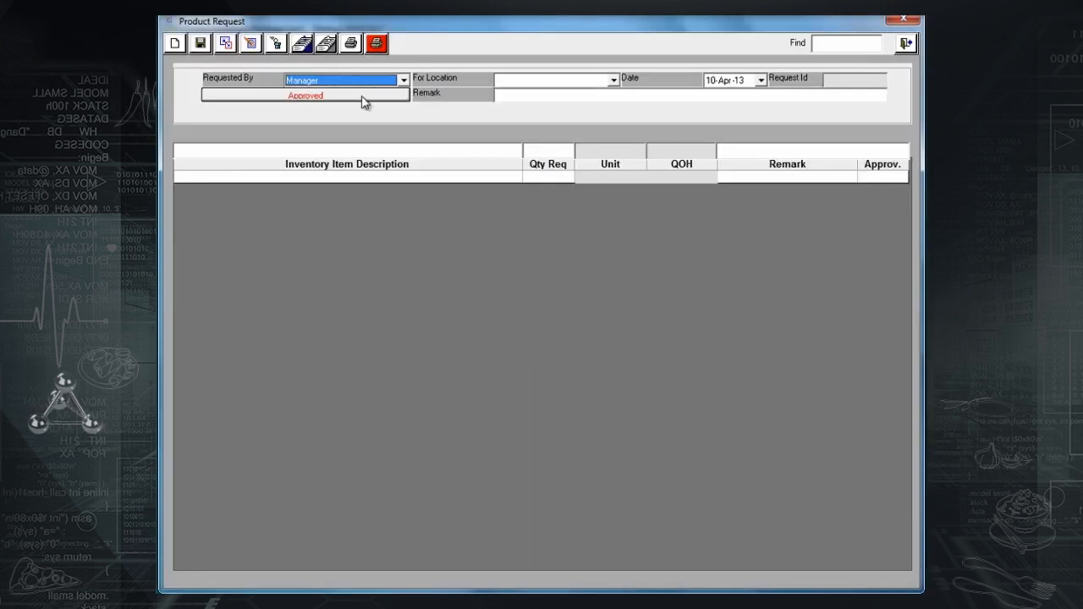
Set the request's location to BAR and add Pepsi with a requested quantity of 100.
click(613, 79)
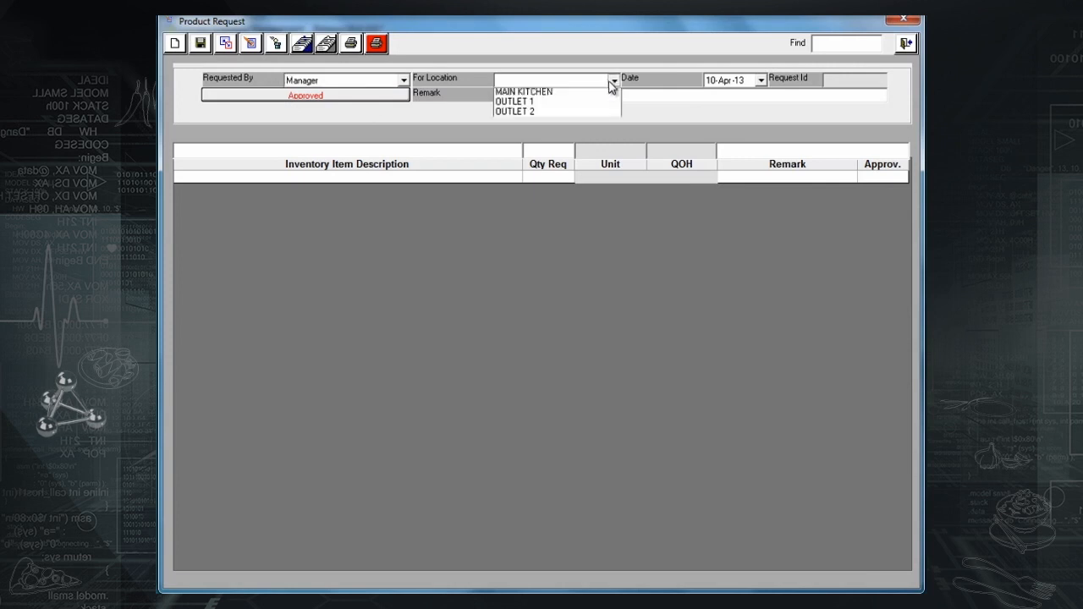
click(552, 133)
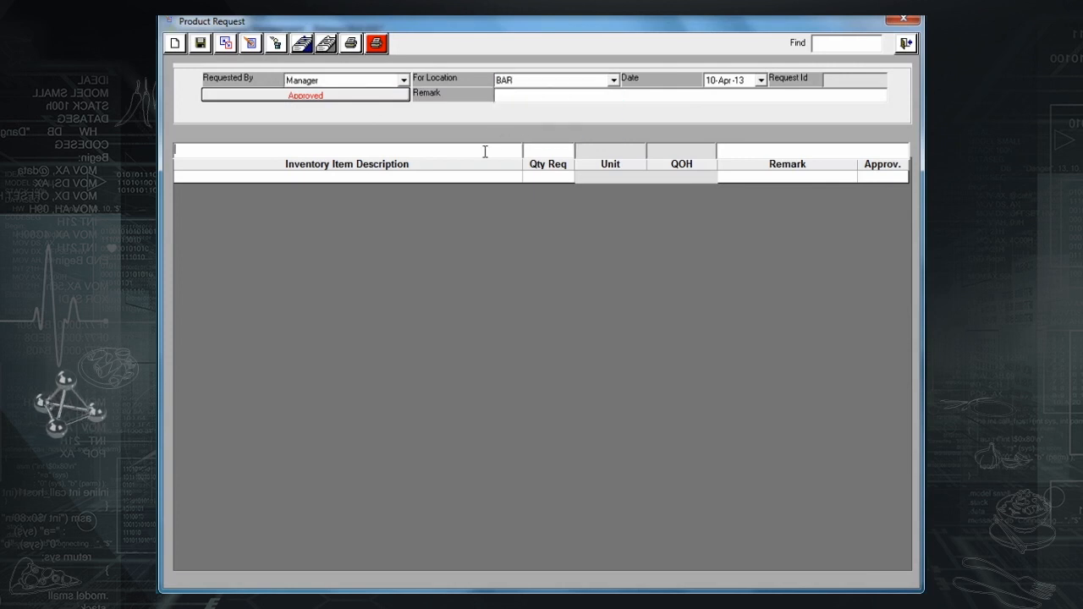
text(pep)
key(Return)
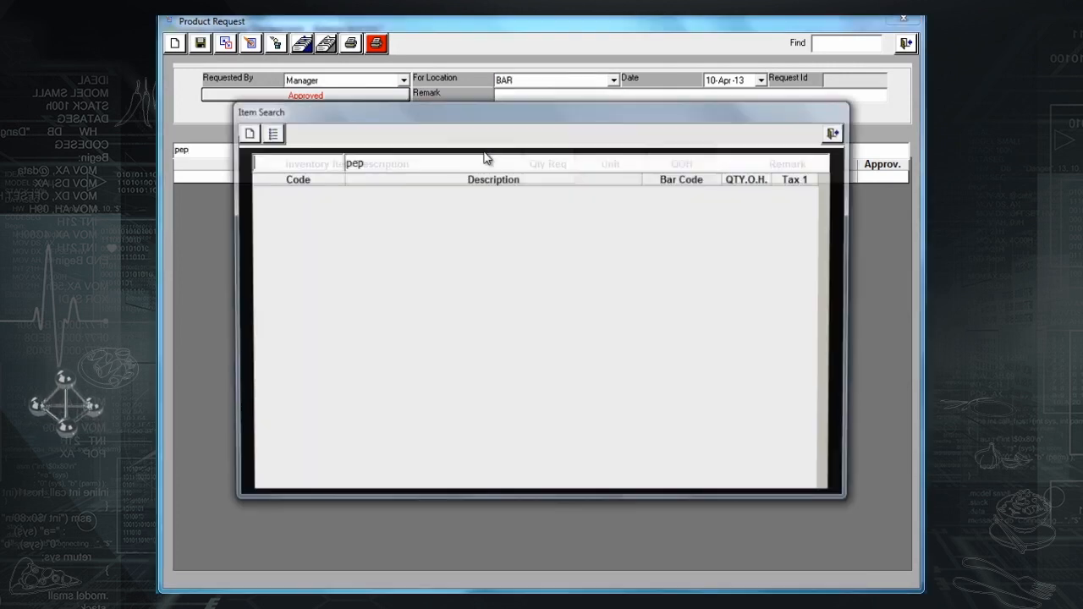
click(398, 162)
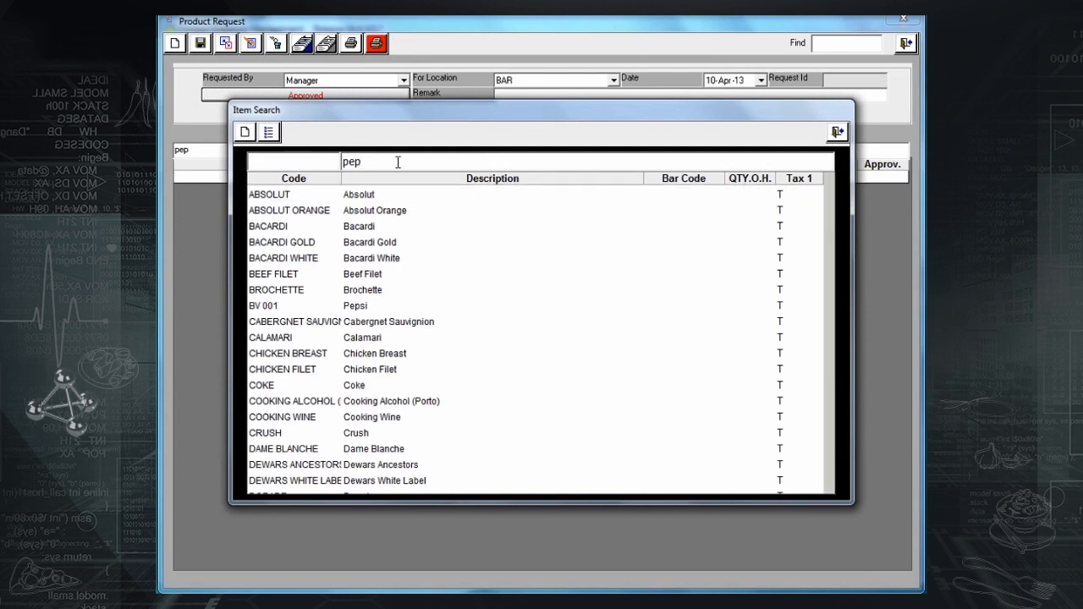
text(s)
key(Return)
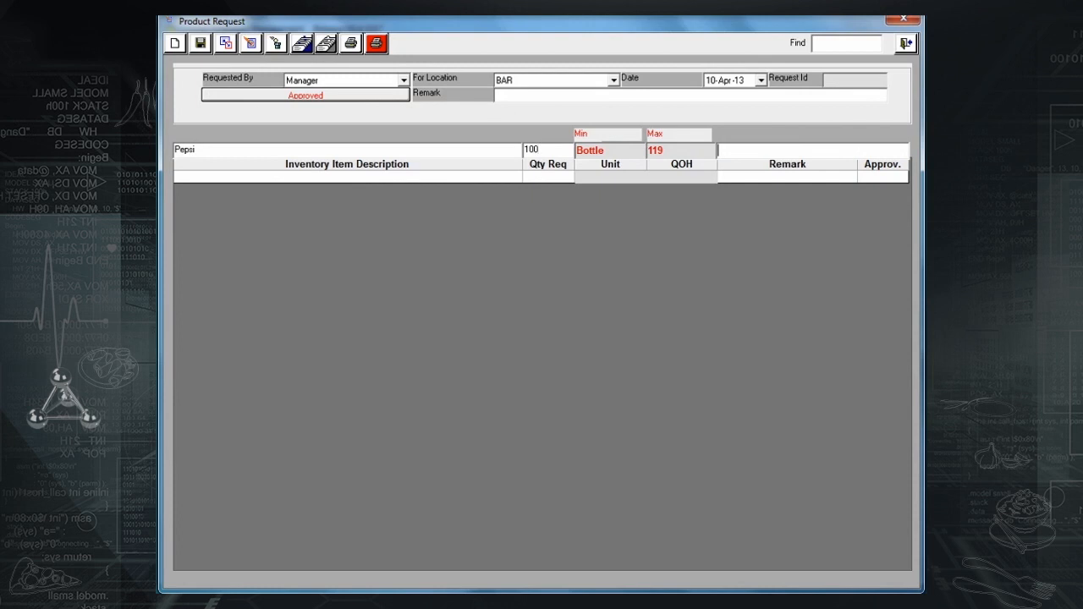
key(Return)
Add Crush to the BAR request with a requested quantity of 80.
text(crus)
key(Return)
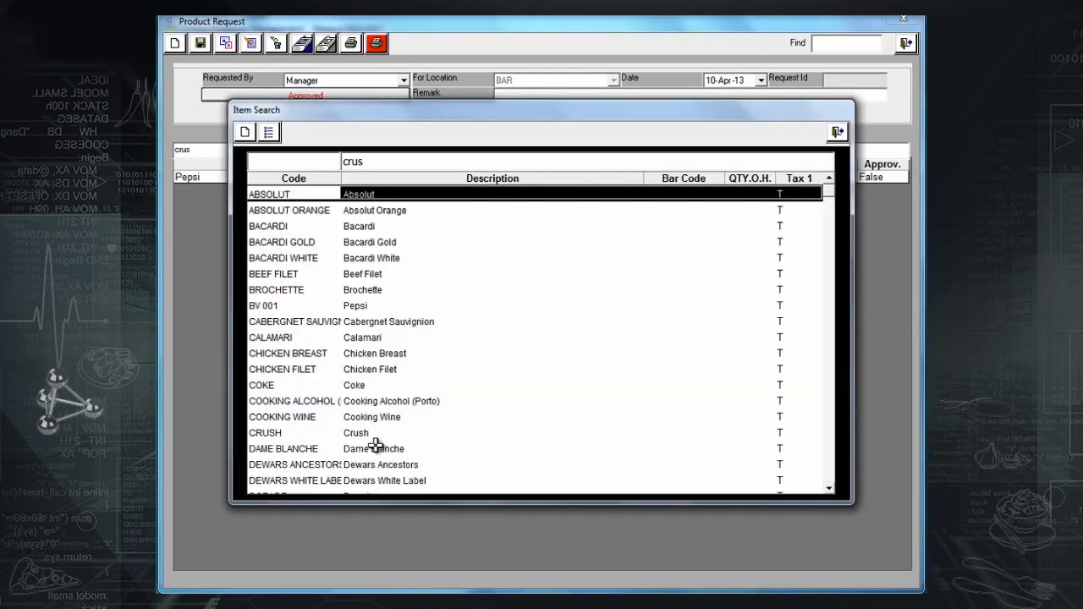
double_click(364, 432)
text(80)
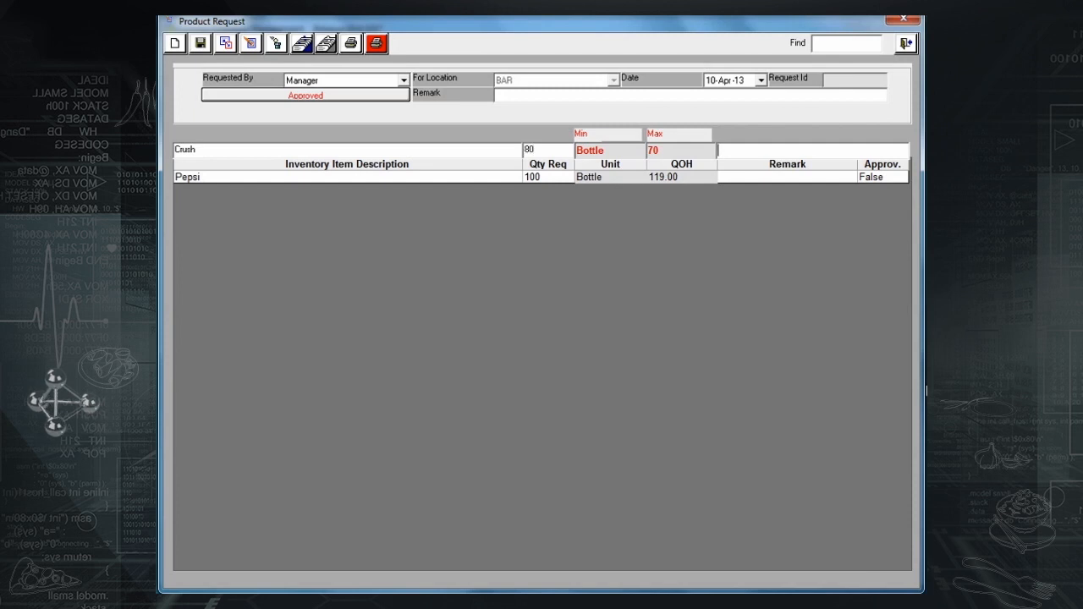
key(Return)
Add Sprite to the BAR request with a requested quantity of 10.
text(spr)
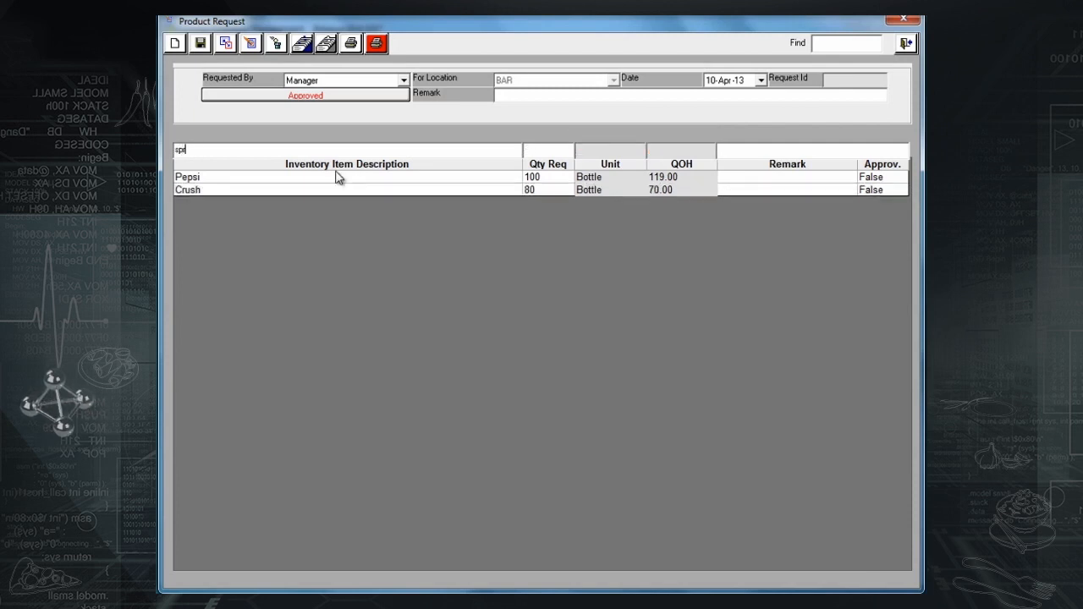
text(i)
key(Return)
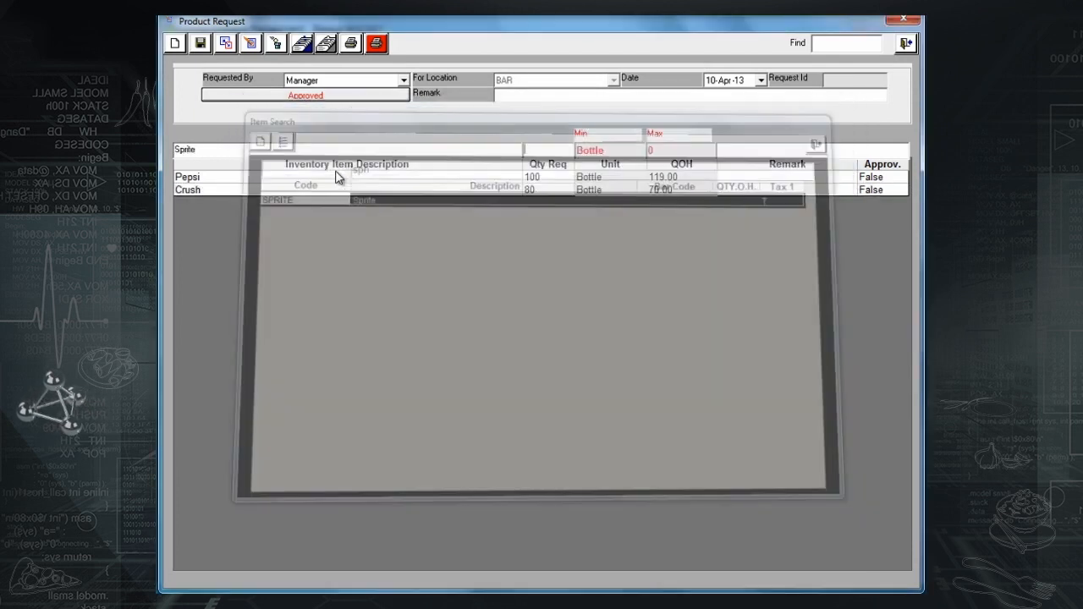
text(10)
key(Return)
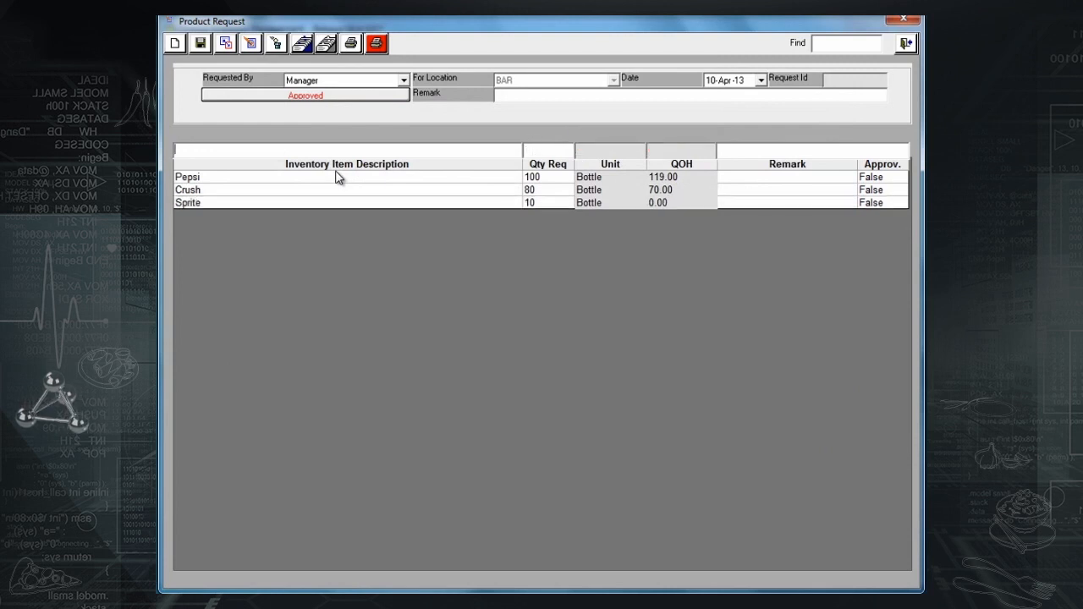
Save the BAR product request and approve the Pepsi, Crush and Sprite lines.
click(206, 45)
click(579, 349)
double_click(871, 177)
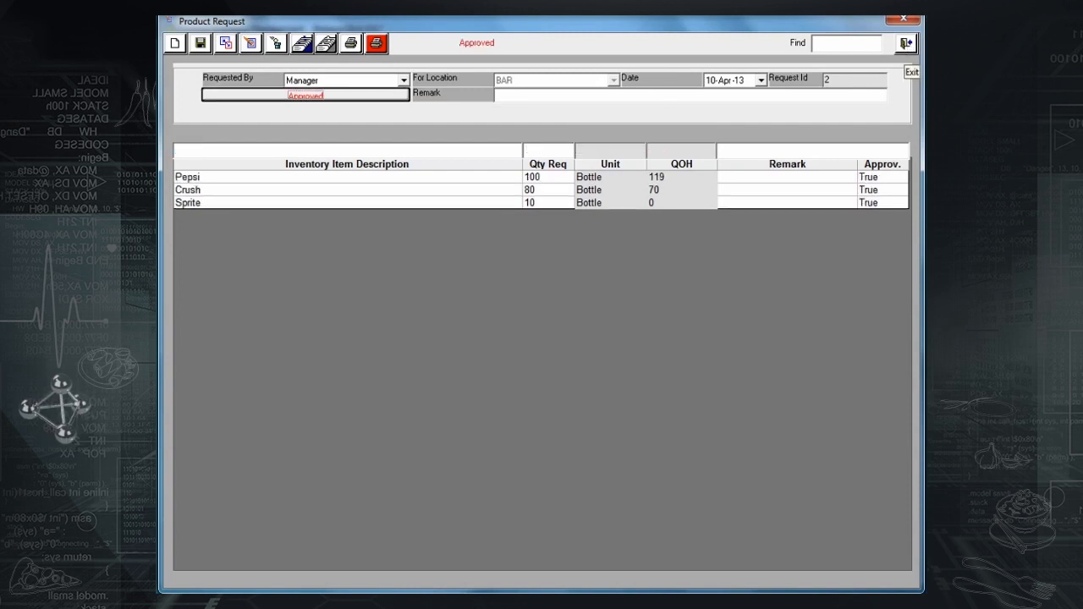
Convert the approved BAR request directly to a purchase order.
click(302, 46)
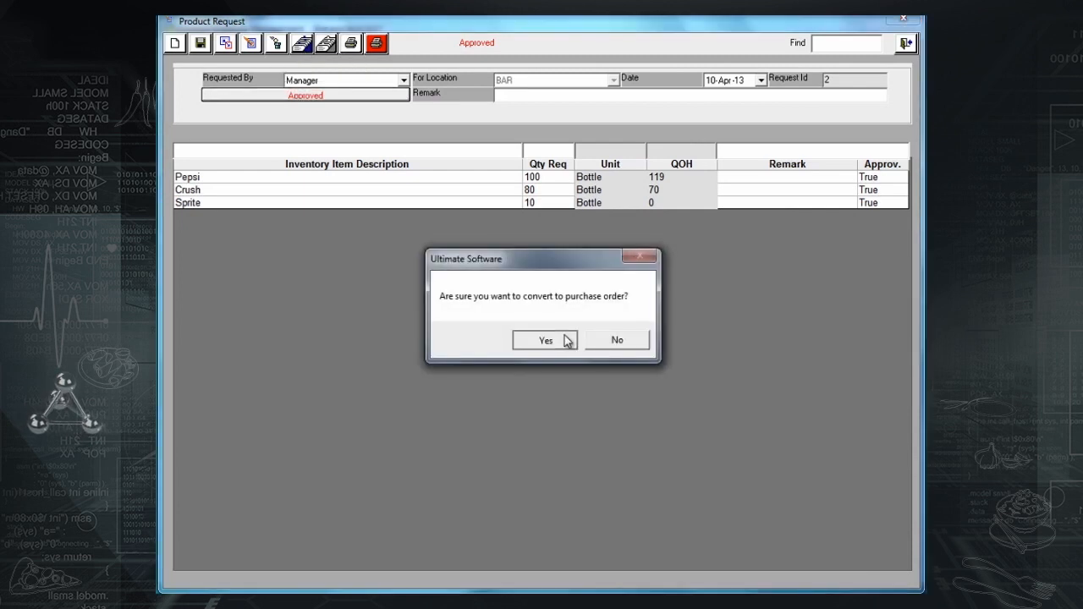
click(546, 340)
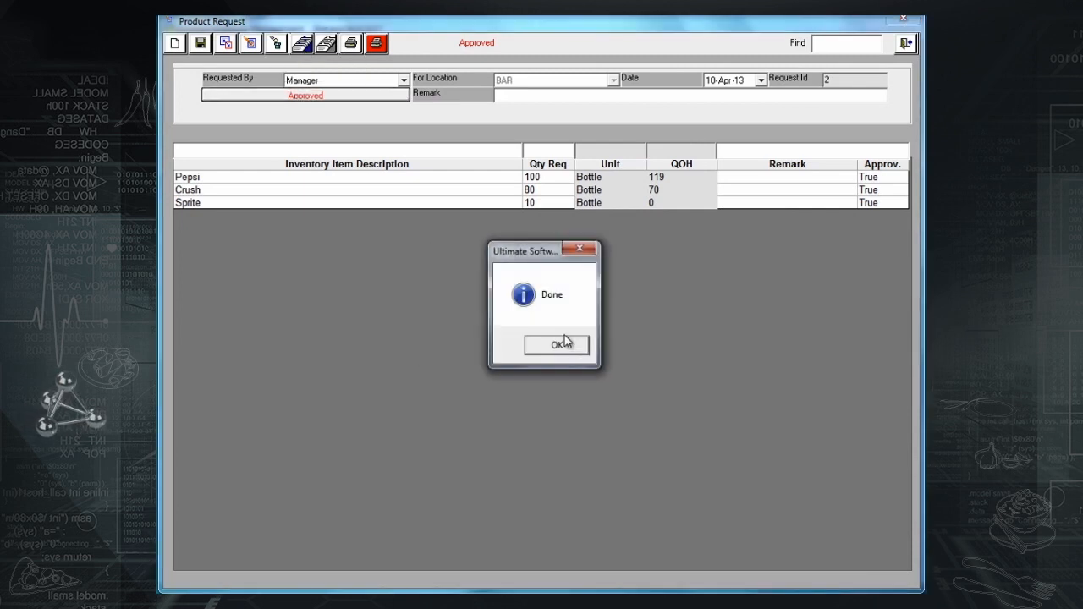
click(556, 346)
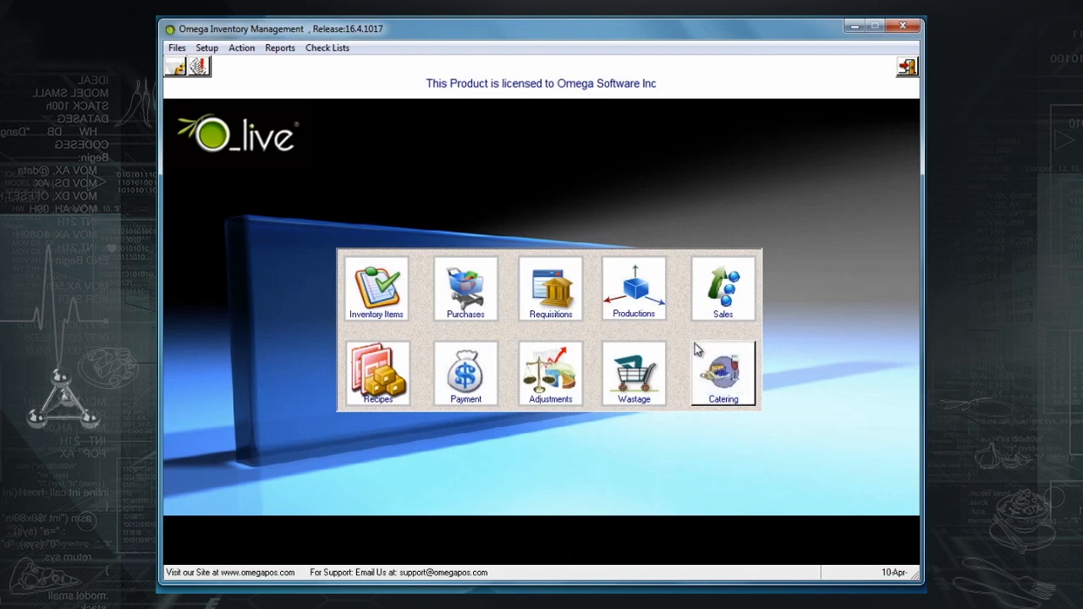
Open the Sales form, look up the customer to invoice, and set the from location to MAIN KITCHEN.
click(723, 288)
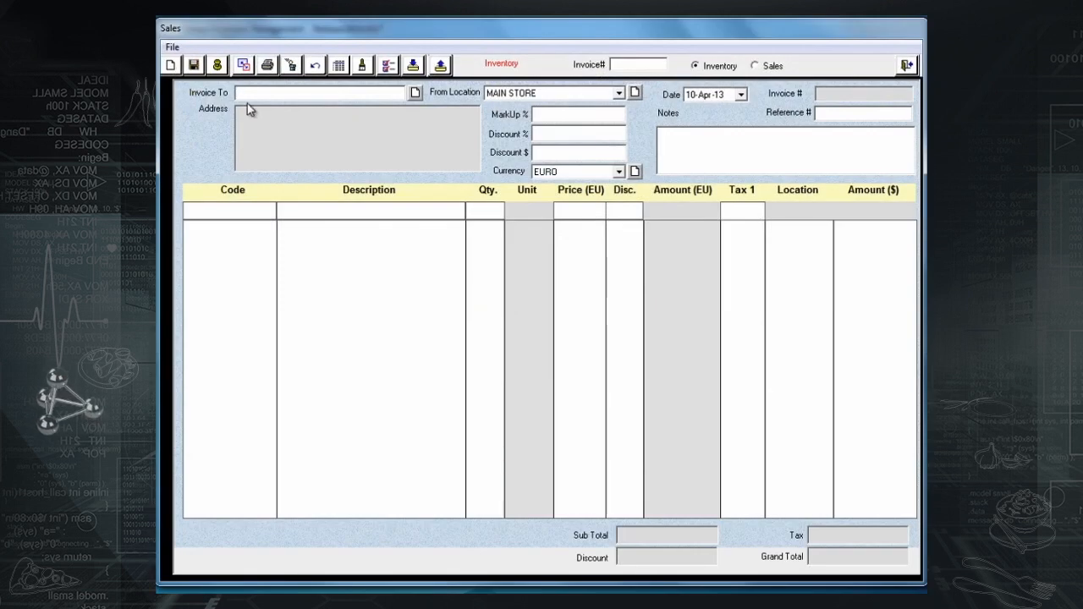
text(ri)
key(Return)
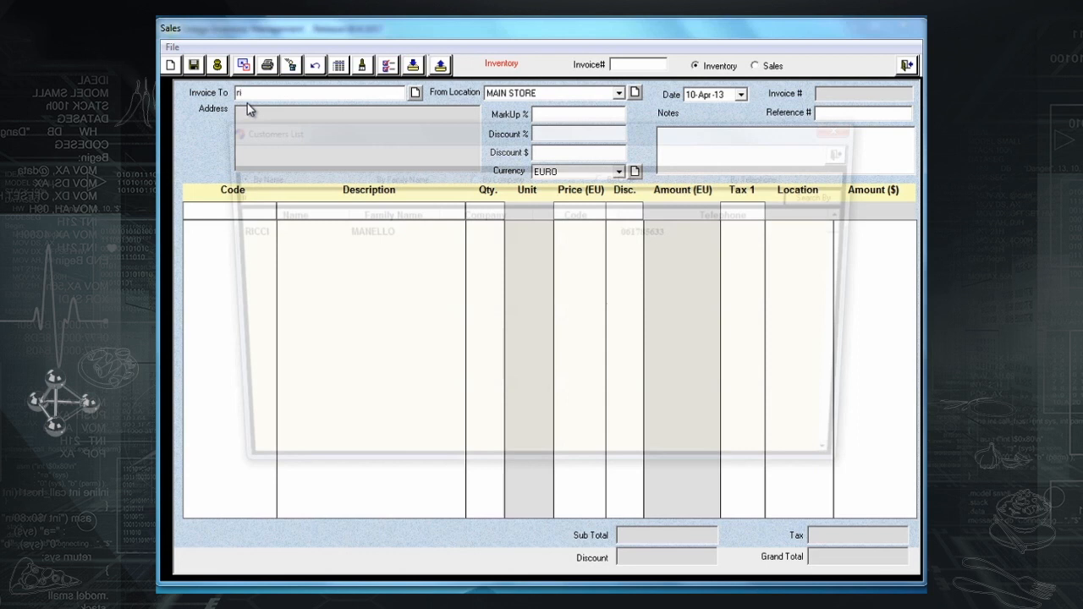
key(Return)
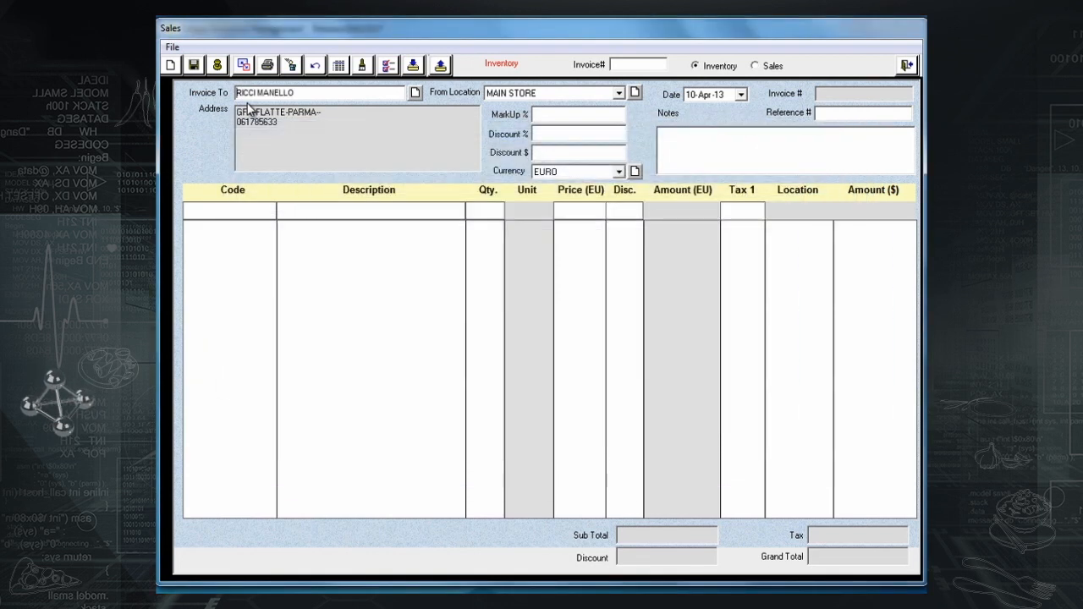
click(619, 94)
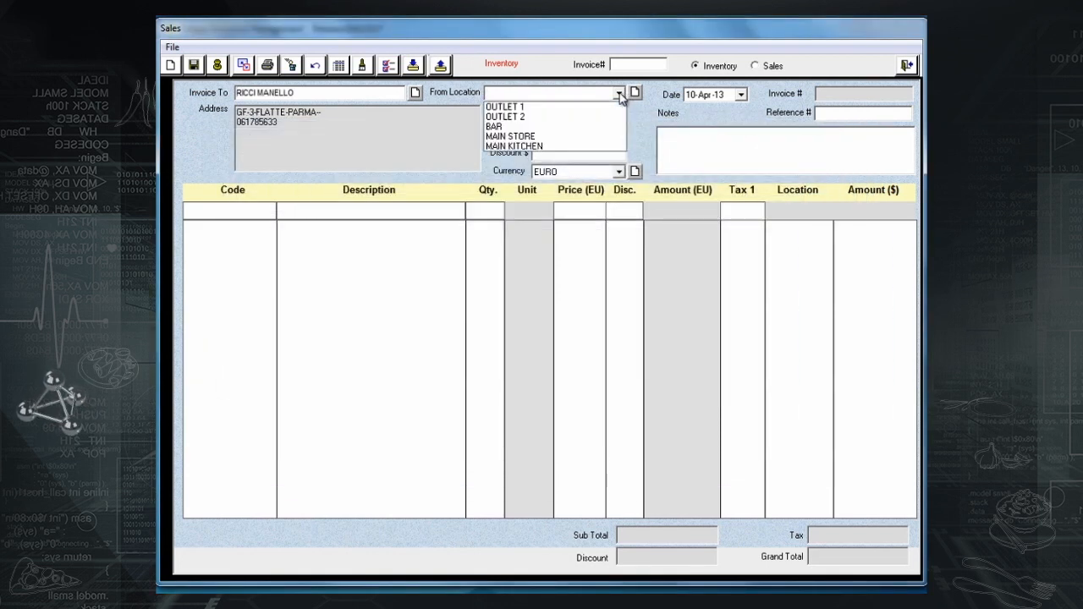
click(554, 147)
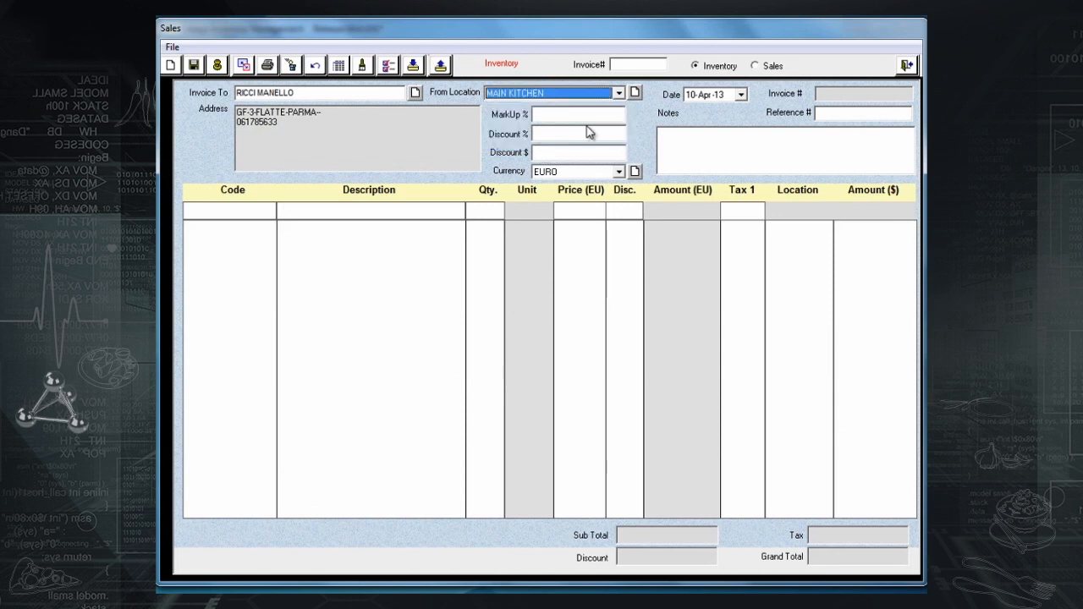
Fill in the invoice header with date 09-Apr-13, reference 412, the note "Notes" and currency USD.
click(741, 95)
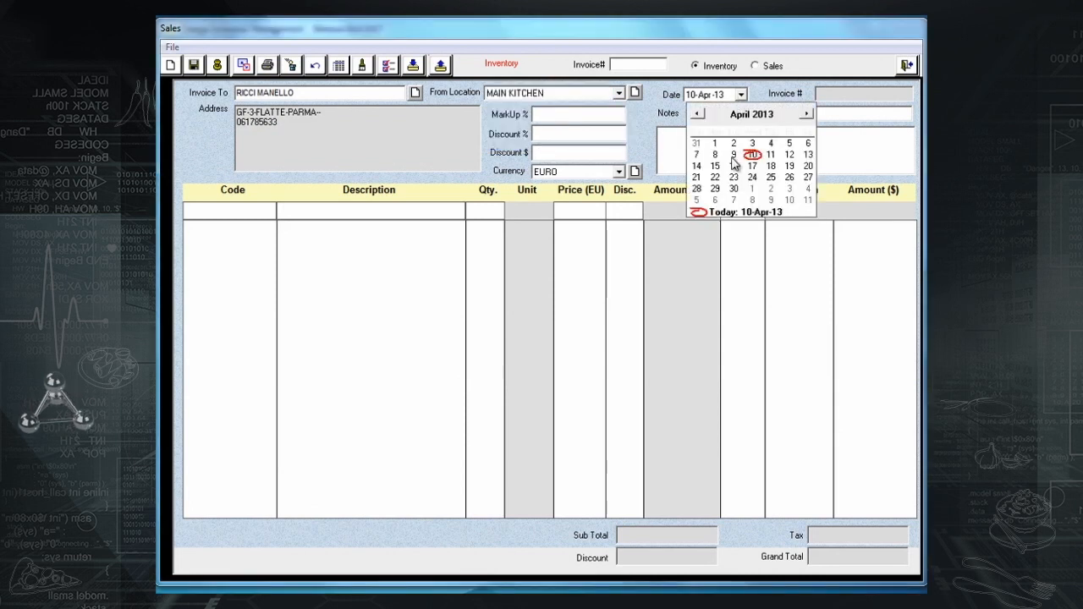
click(734, 155)
click(827, 113)
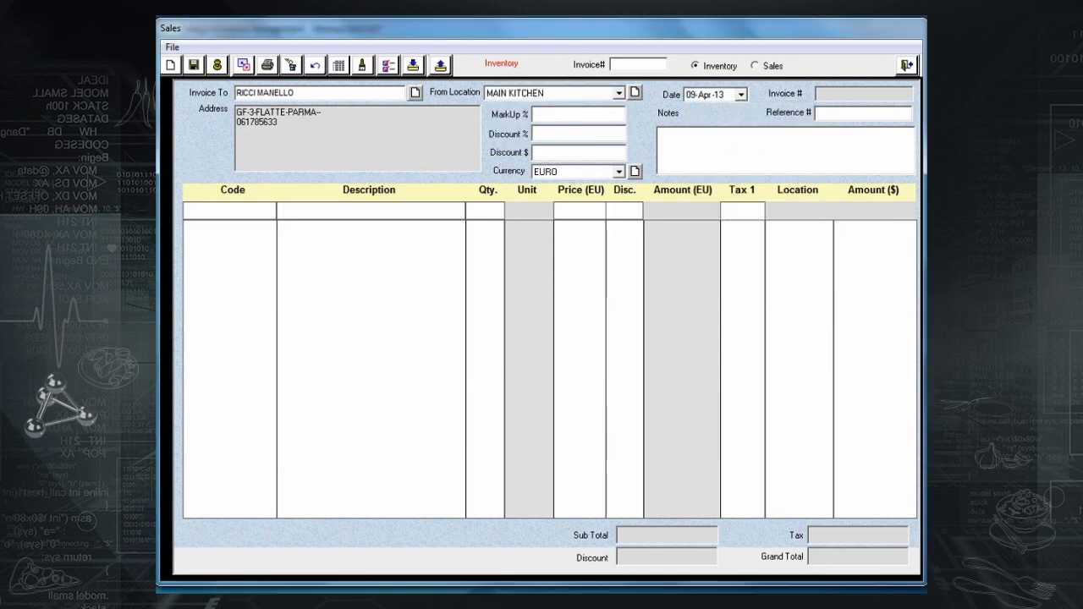
text(412)
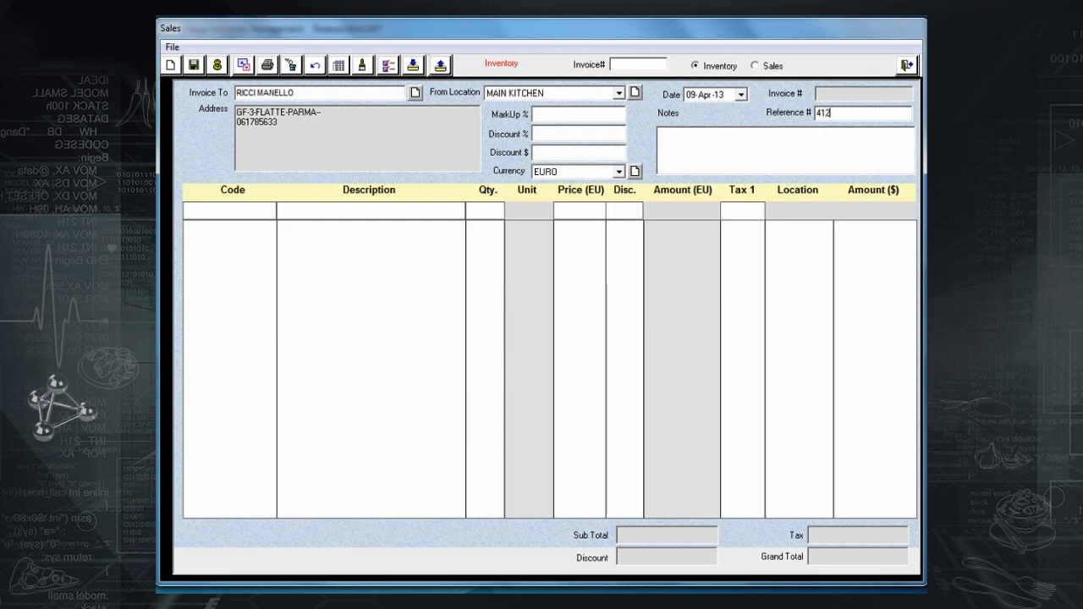
click(744, 144)
text(Notes)
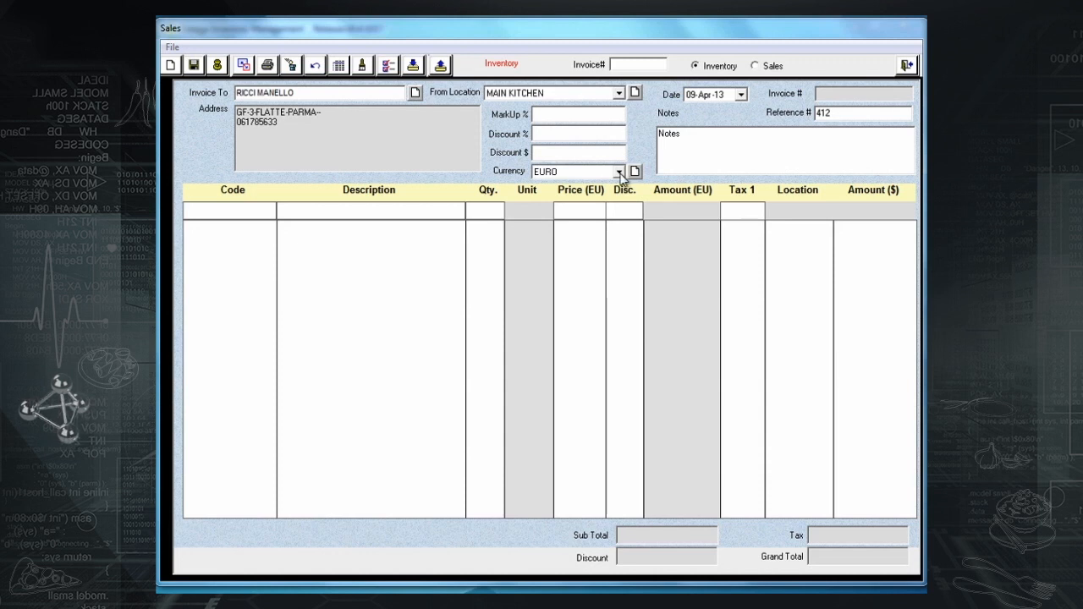
click(620, 171)
click(582, 192)
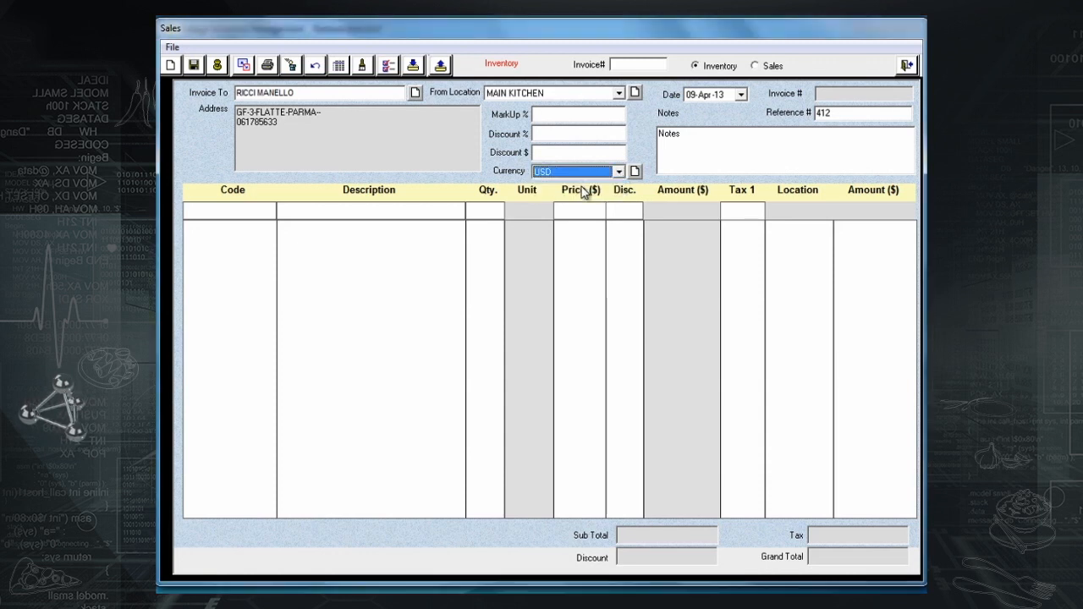
Add Lemon to the sales invoice with a quantity of 5 Kg, a line price of $50 and no discount.
click(382, 209)
text(LE)
key(Return)
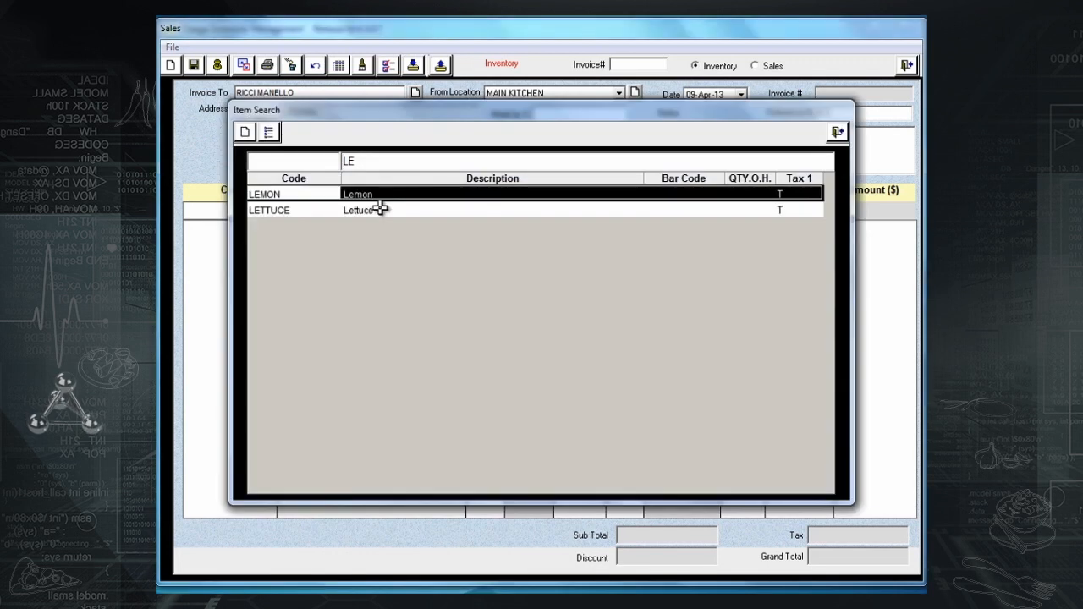
key(Return)
key(Return)
key(Return)
key(Return)
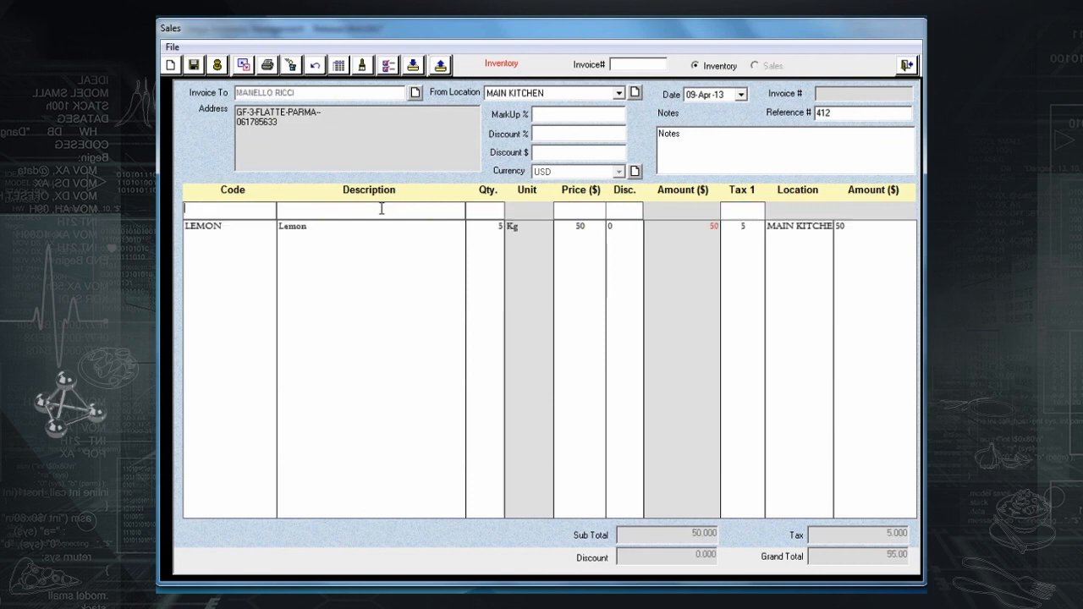
Add Tomato to the sales invoice with quantity 12, price 22 and discount 5.
text(tom)
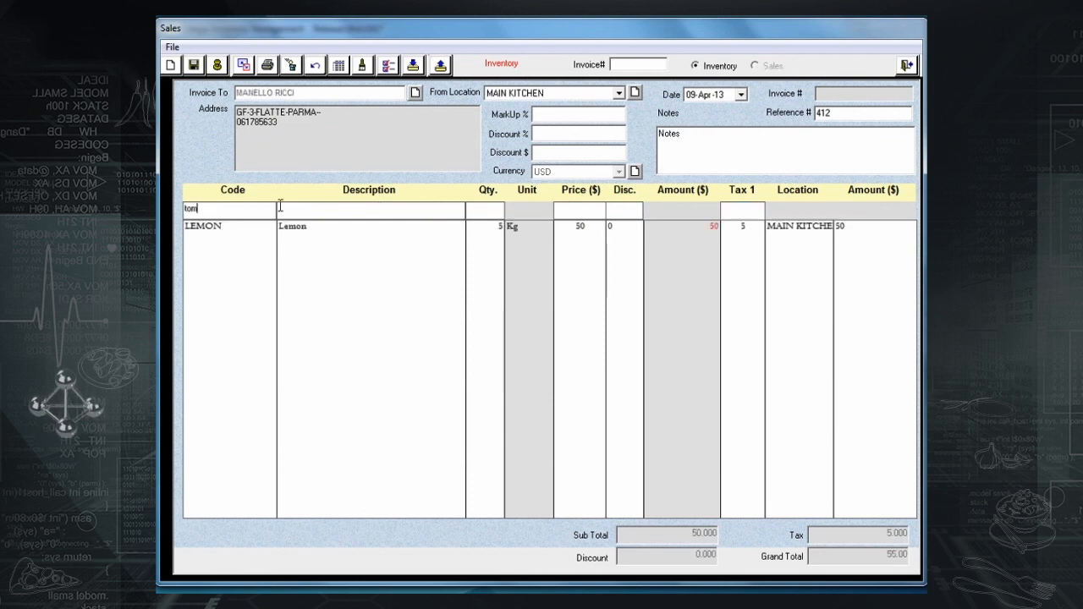
key(Return)
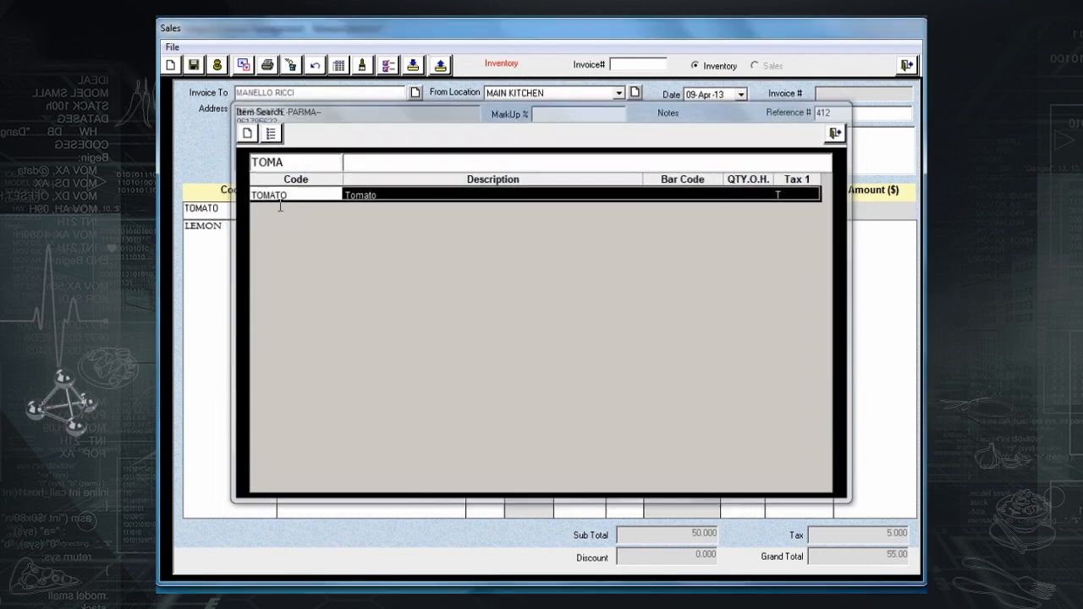
key(Return)
text(12)
key(Return)
text(22)
key(Return)
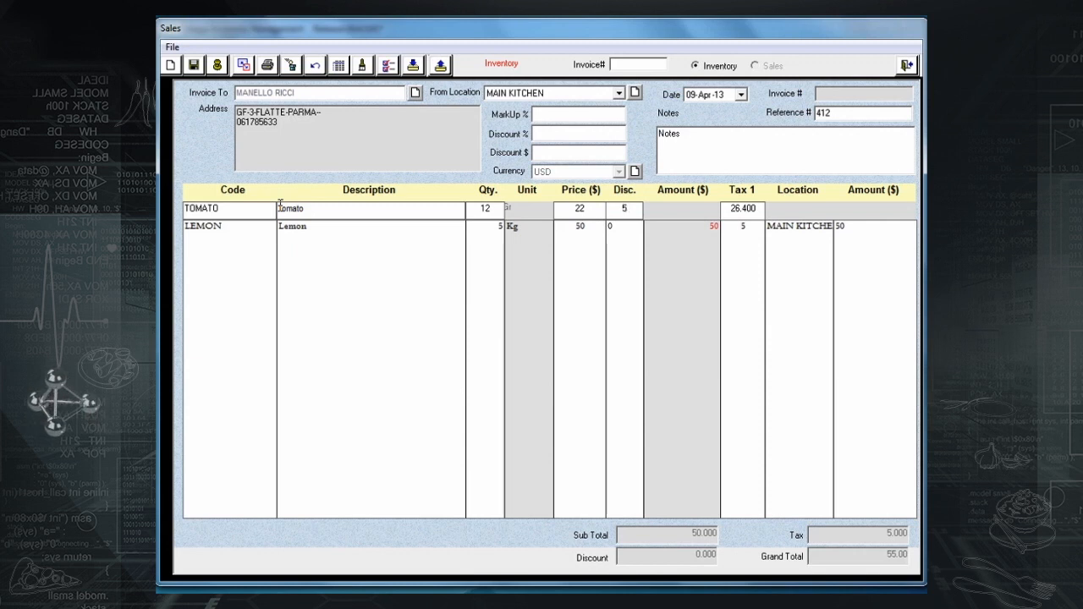
key(Return)
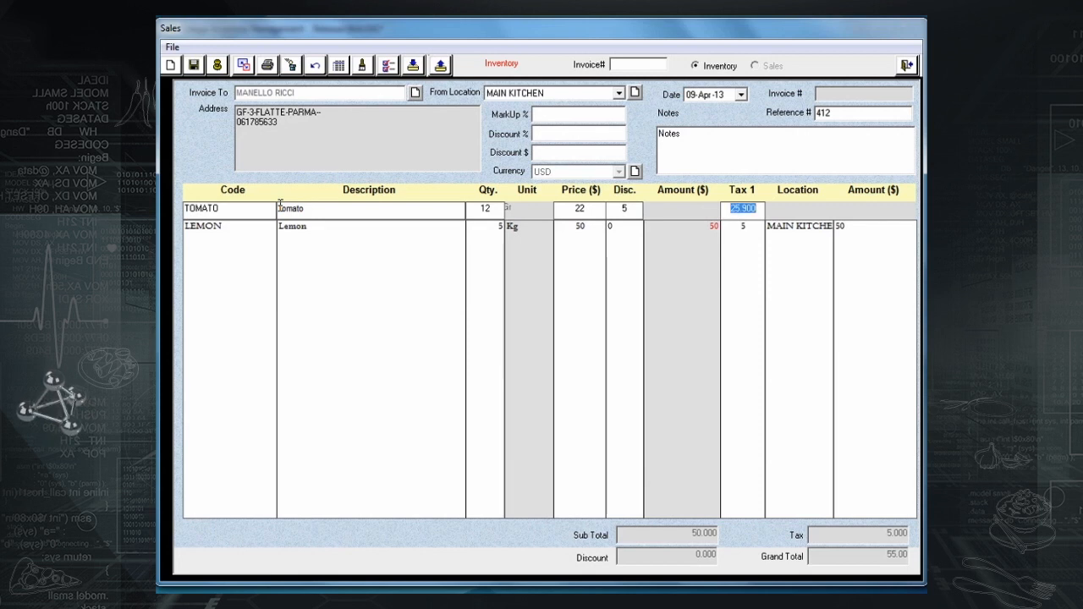
key(Return)
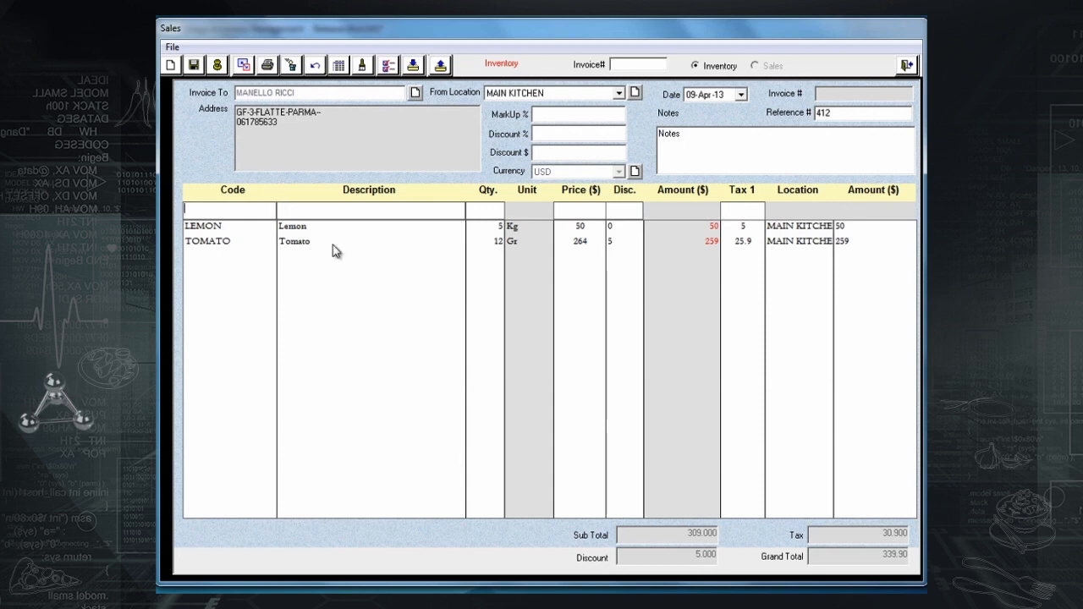
Look up Chicken Breast for a new invoice line and clear the unfinished entry.
text(chic)
key(Return)
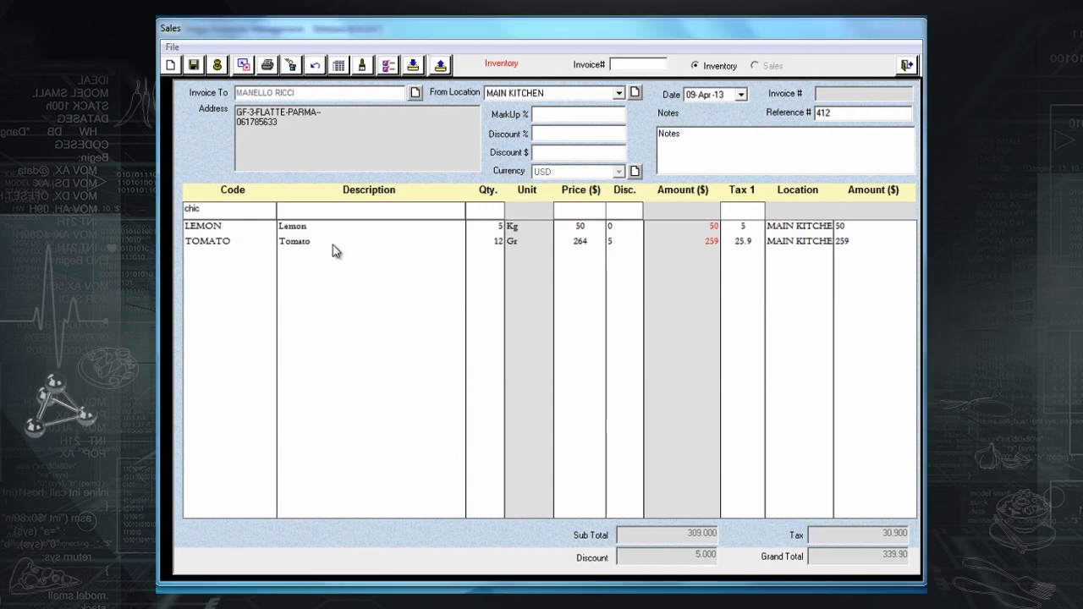
key(Return)
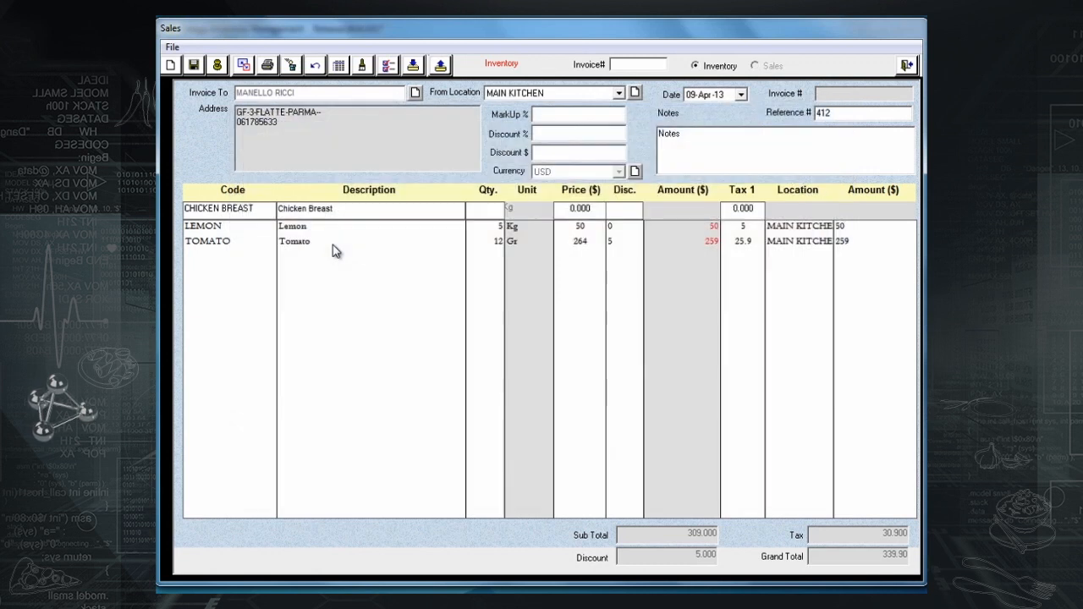
click(362, 66)
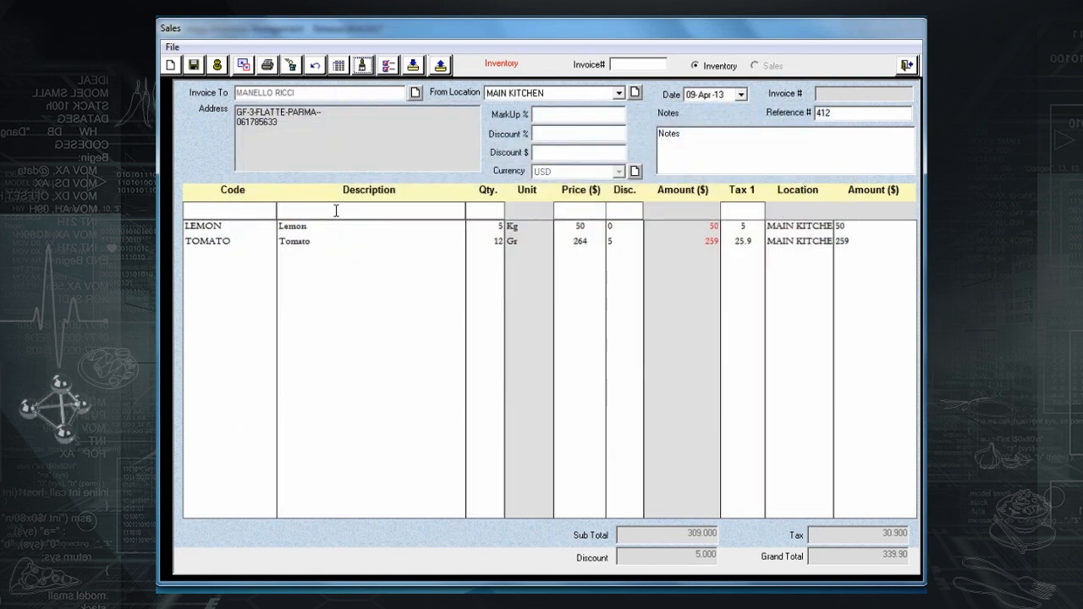
Remove the Tomato line from the sales invoice and confirm the removal.
click(304, 242)
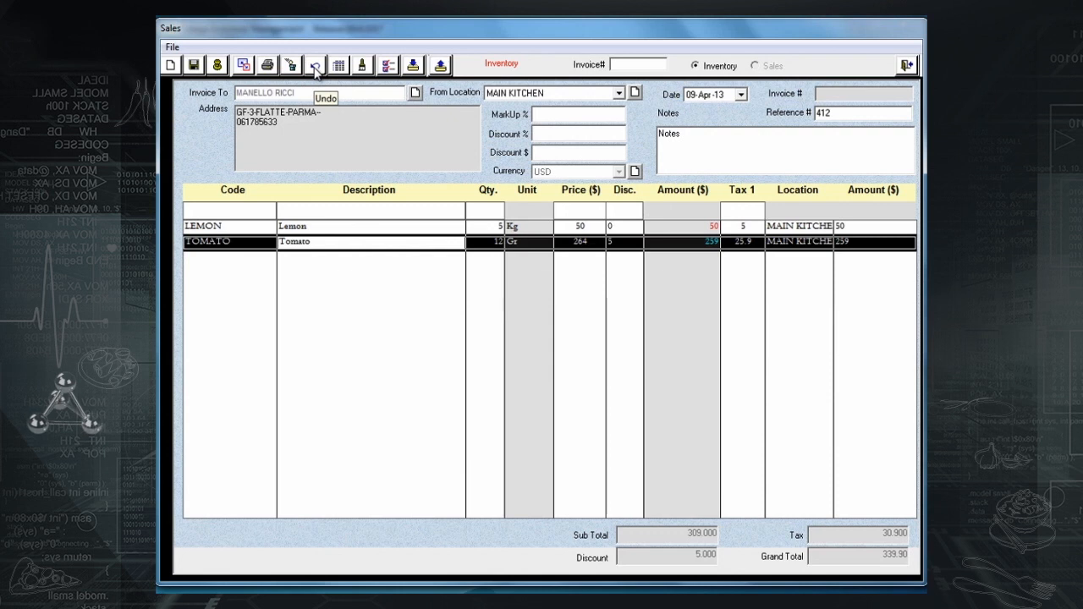
click(315, 67)
click(583, 346)
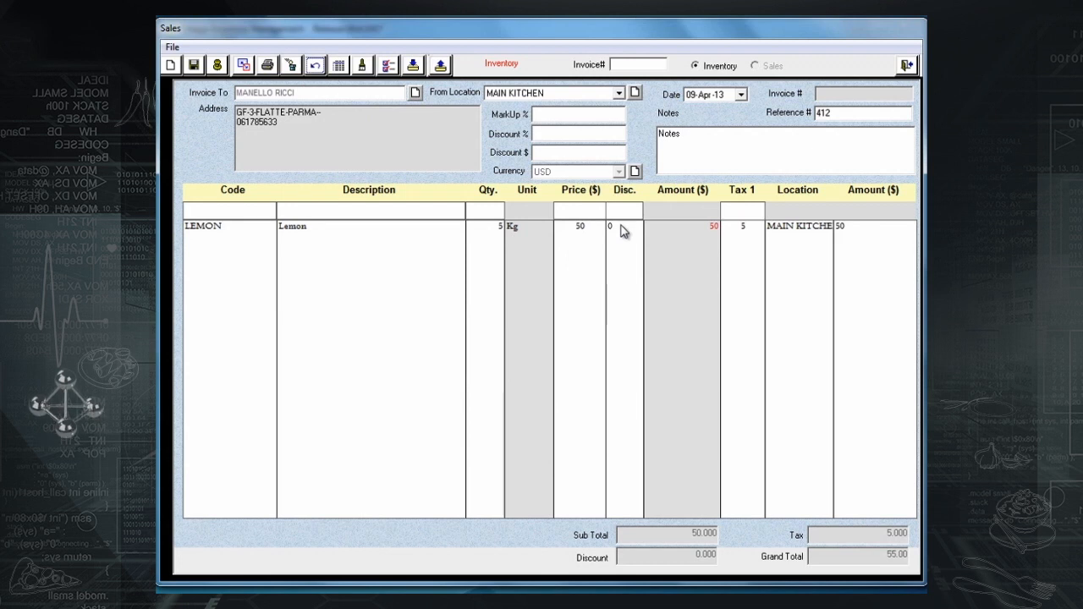
Apply a 10% discount to the whole invoice and clear it again.
click(554, 135)
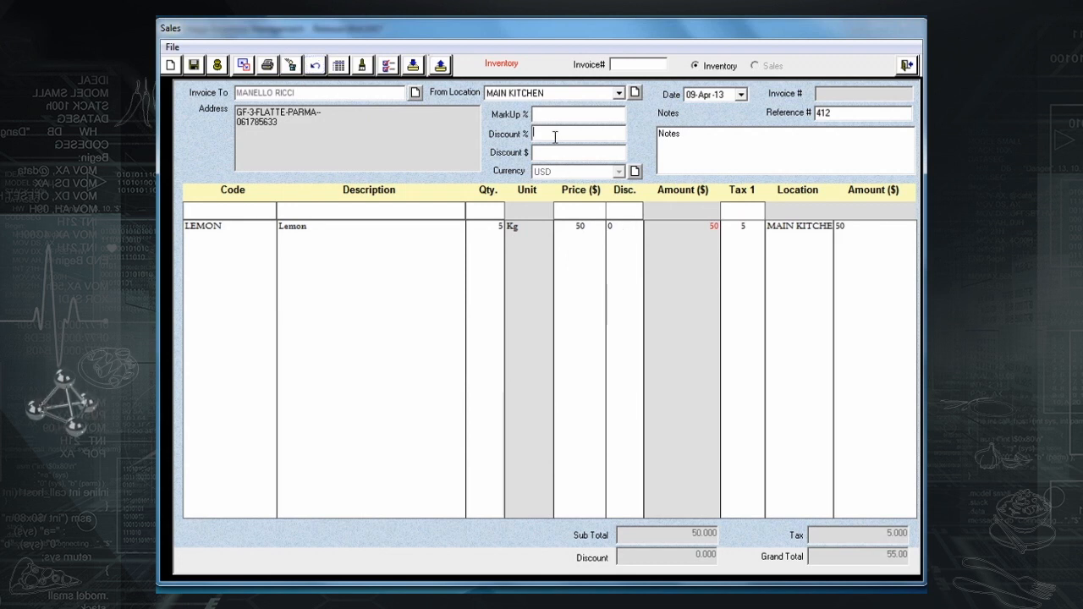
text(10)
key(Return)
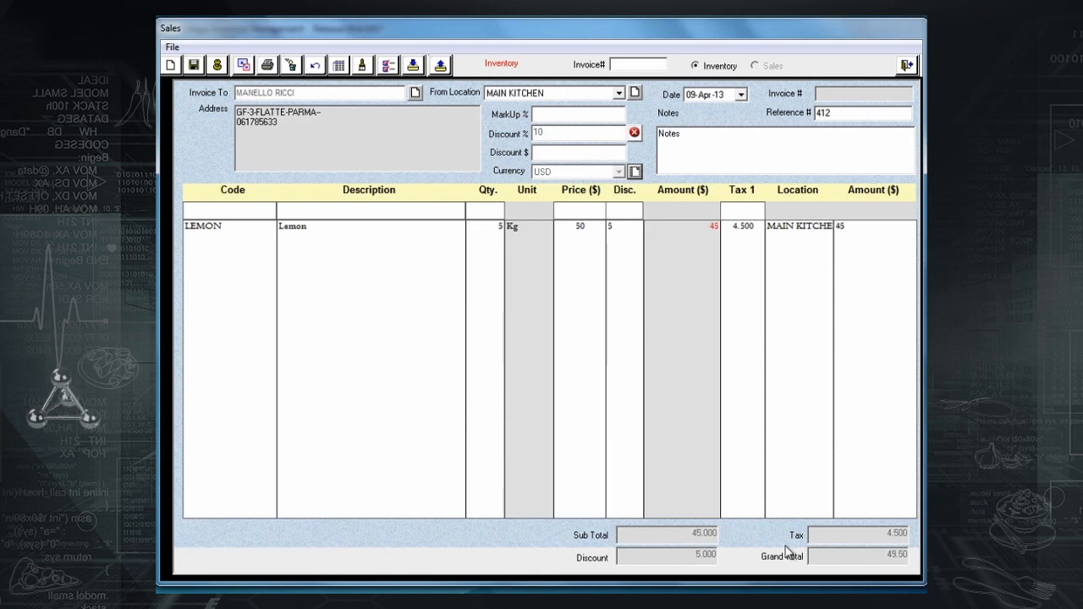
click(635, 135)
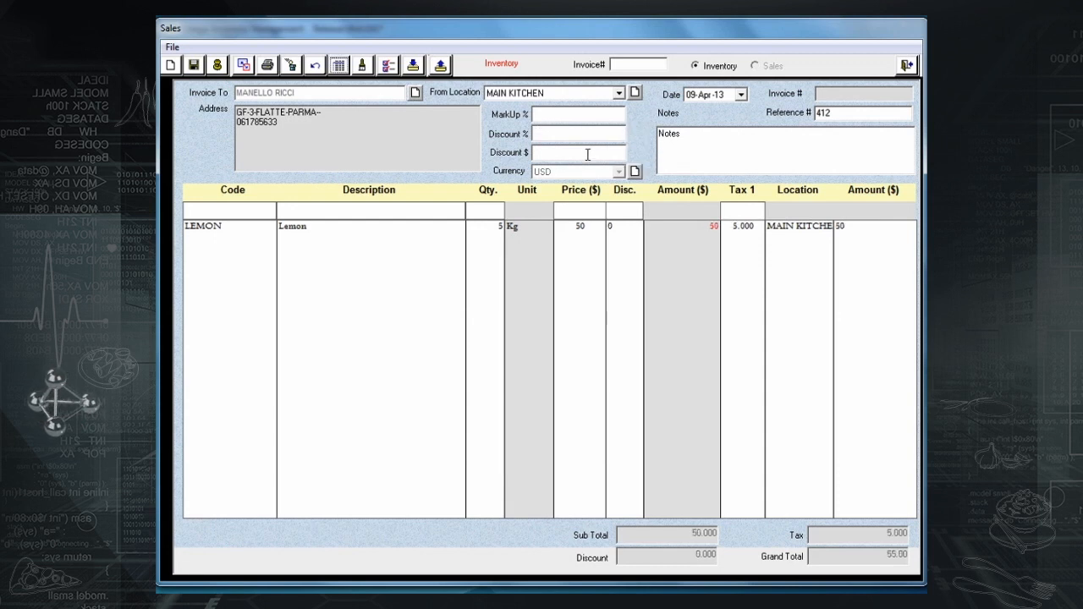
Give the invoice a $5 overall discount and save it with a print preview, closing the preview when done.
text(5)
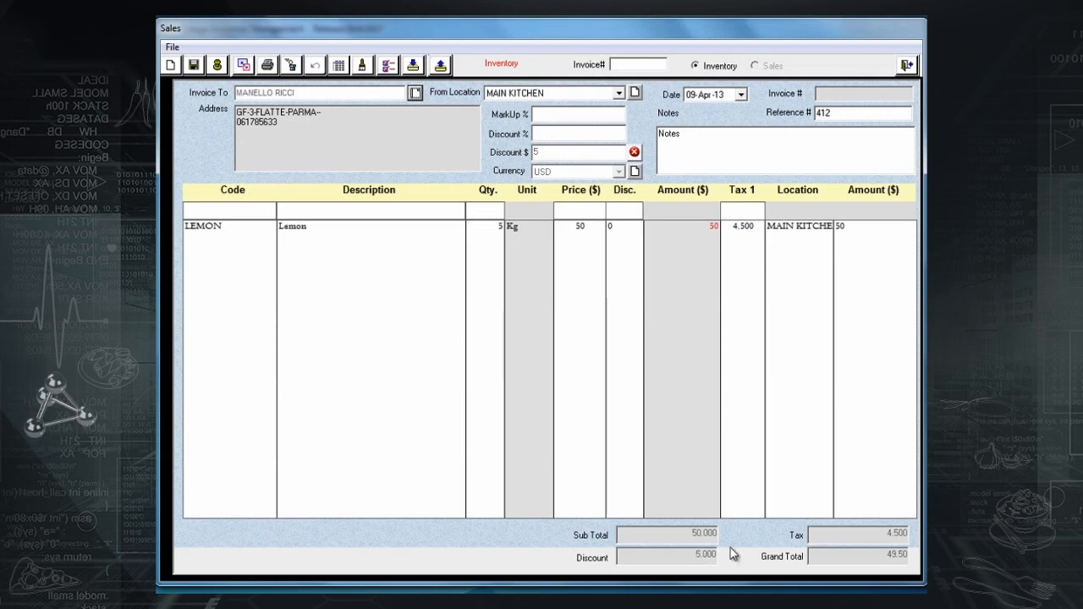
click(196, 68)
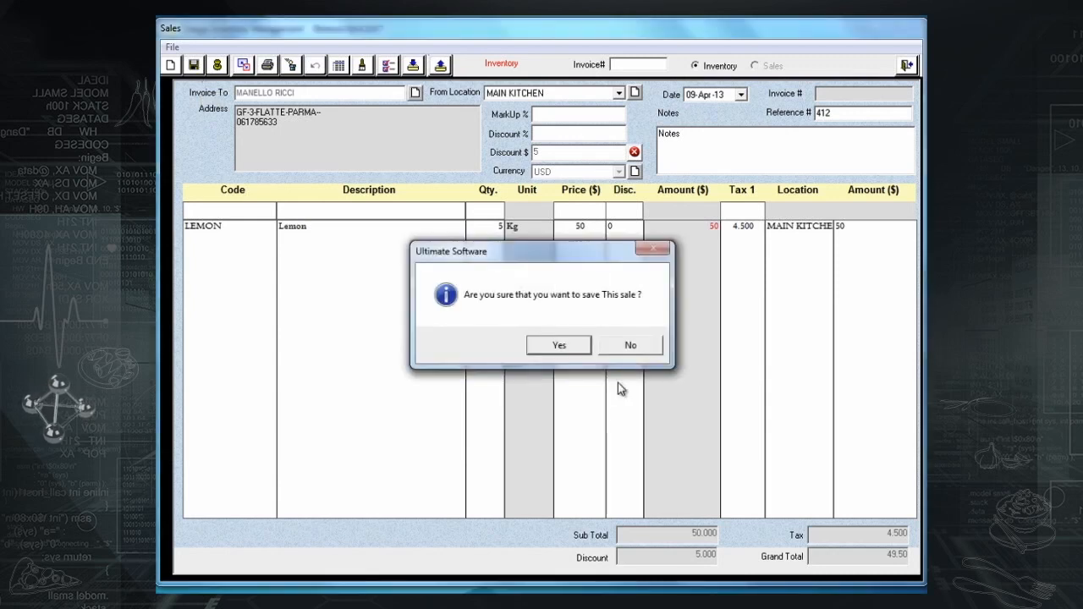
click(571, 350)
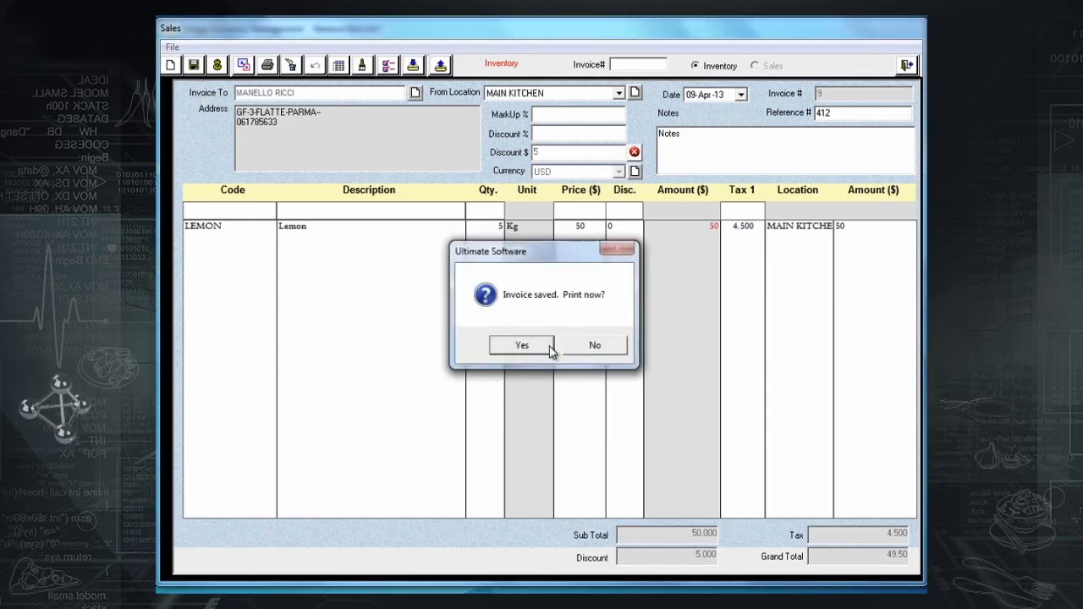
click(539, 347)
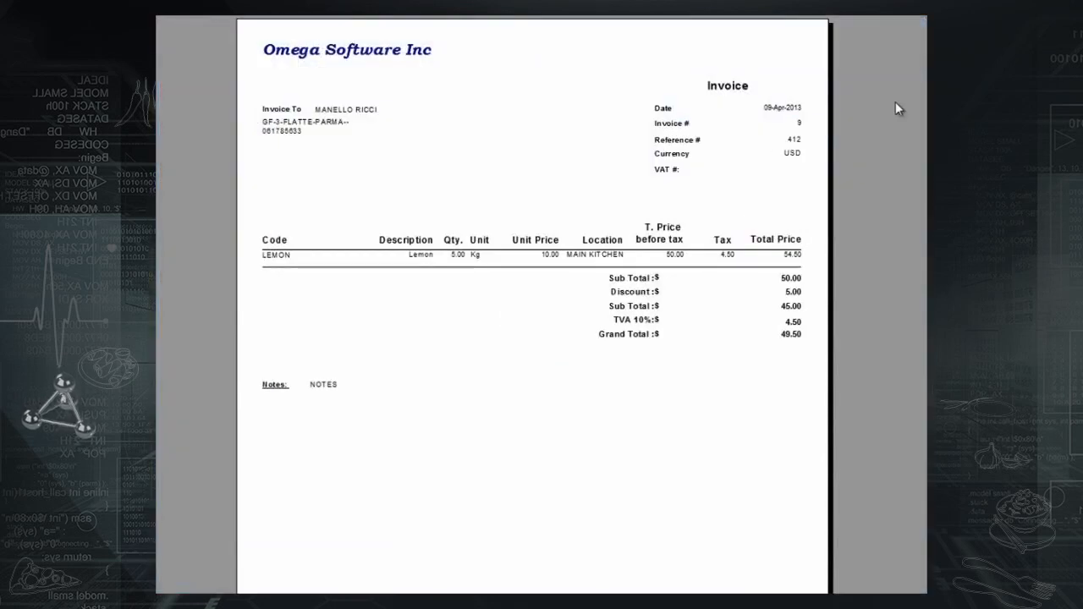
key(Escape)
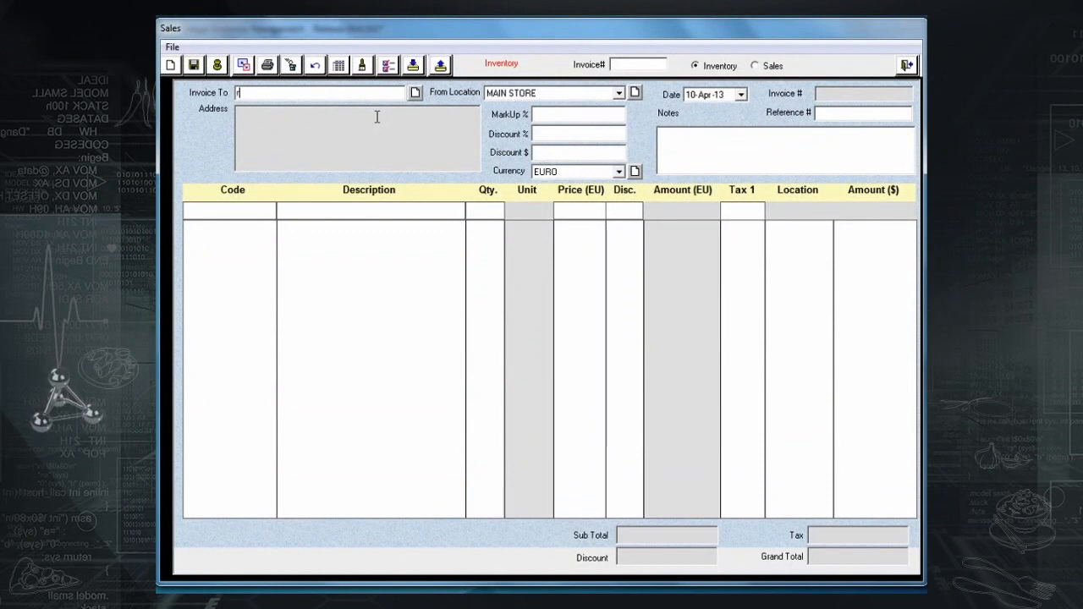
Fill in the customer on a new sales invoice by searching the customer list by name.
text(i)
key(Return)
key(Return)
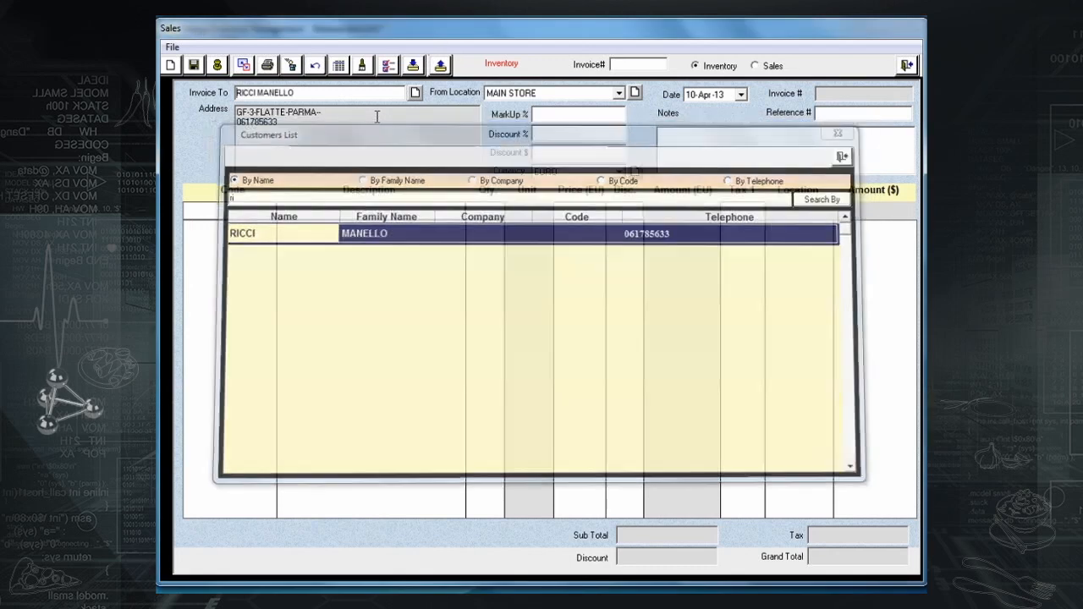
Open the list of saved sales and post invoice 10, confirming the posting.
click(244, 65)
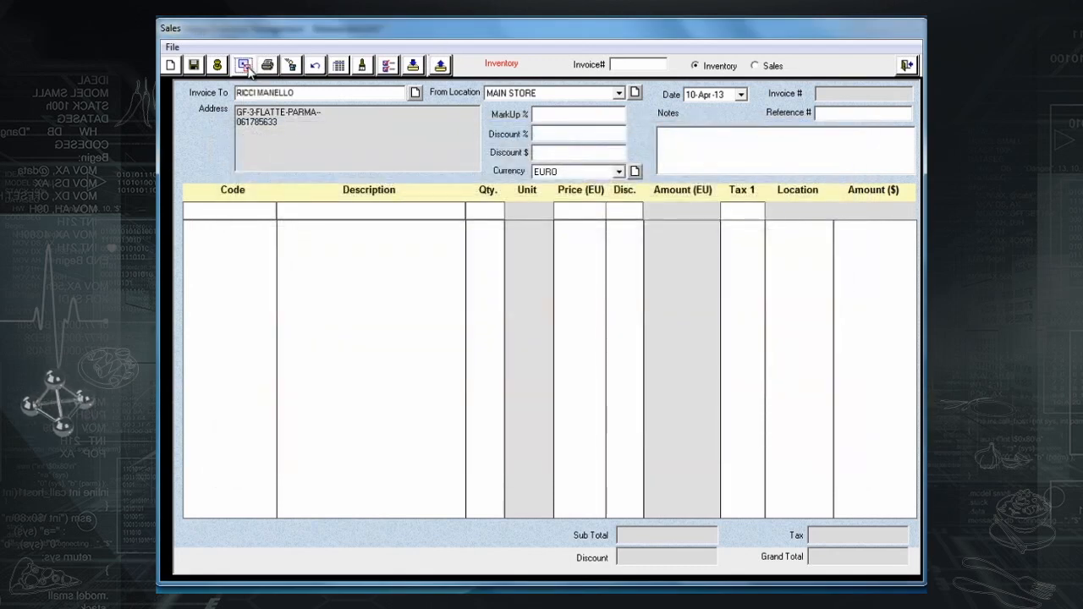
scroll(604, 271, down, 3)
scroll(604, 270, up, 3)
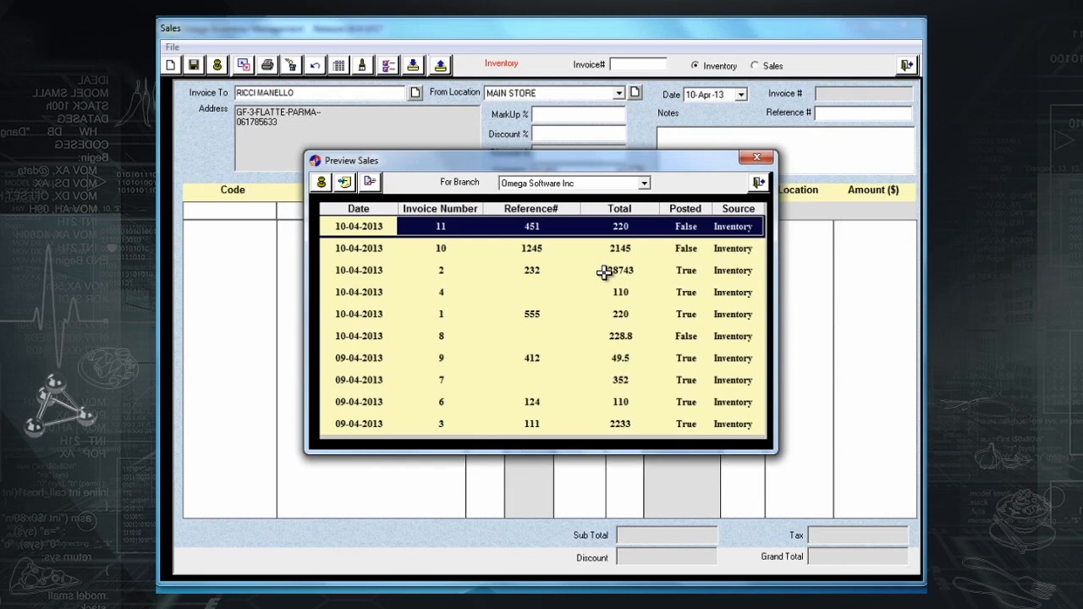
click(704, 242)
click(702, 274)
click(705, 247)
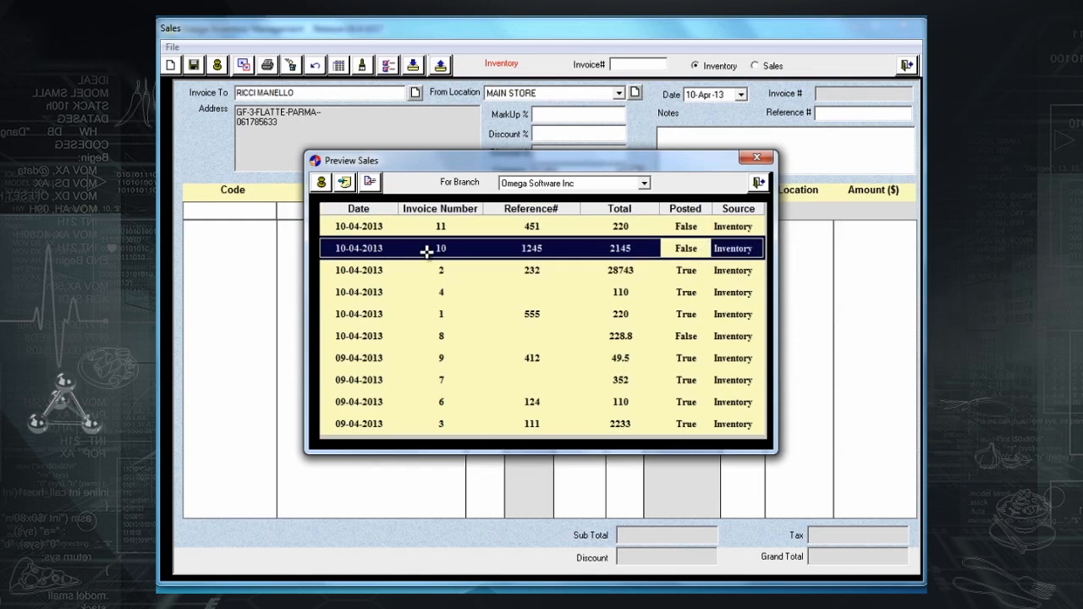
click(321, 182)
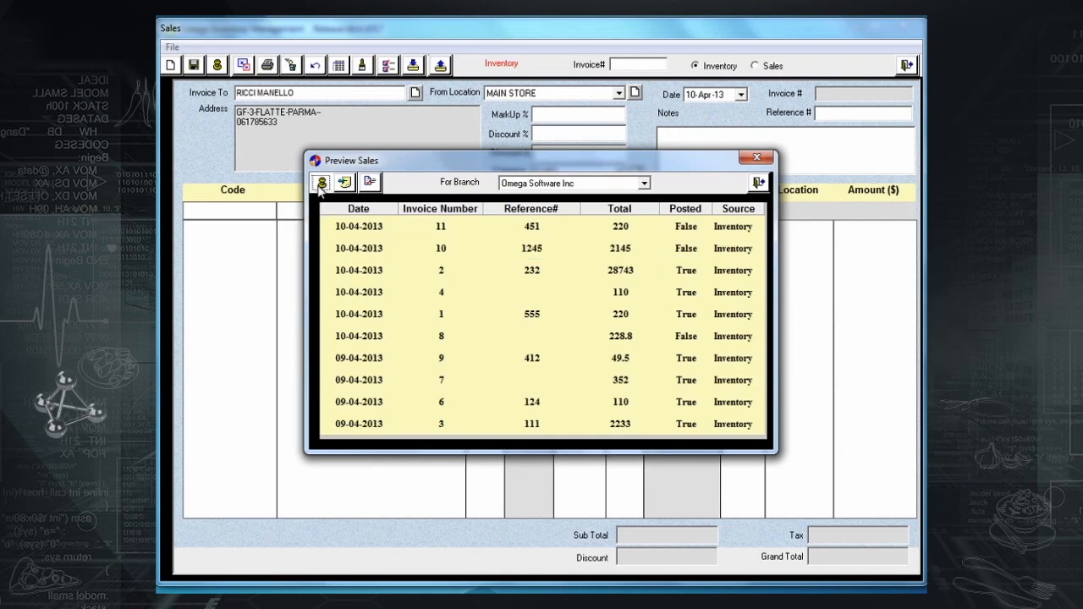
click(560, 347)
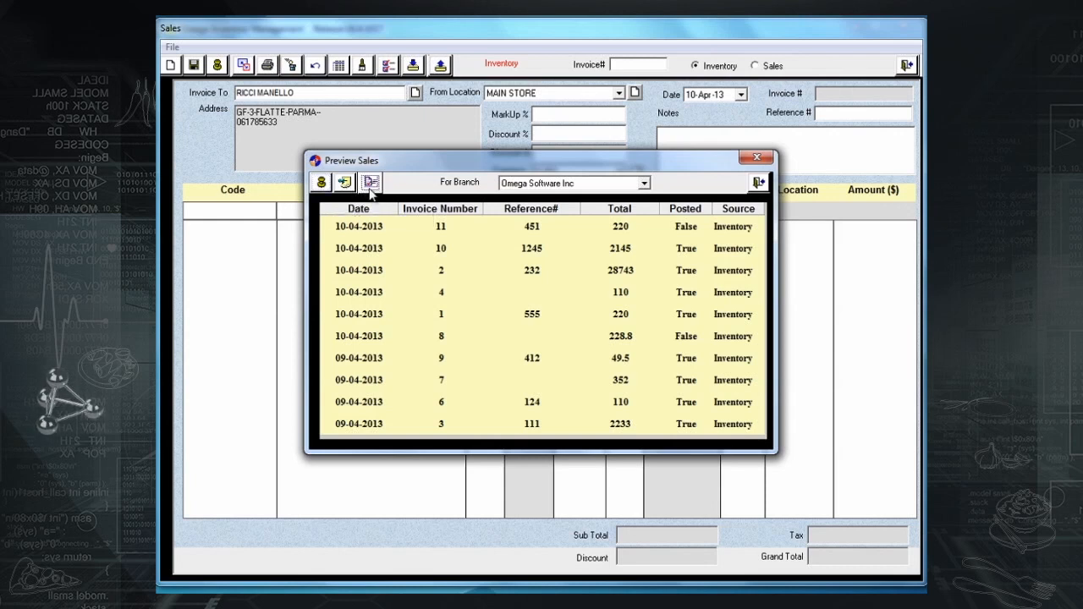
Check which invoices in the sales list are unposted, and open posted invoice 10 from the full list for viewing.
click(370, 183)
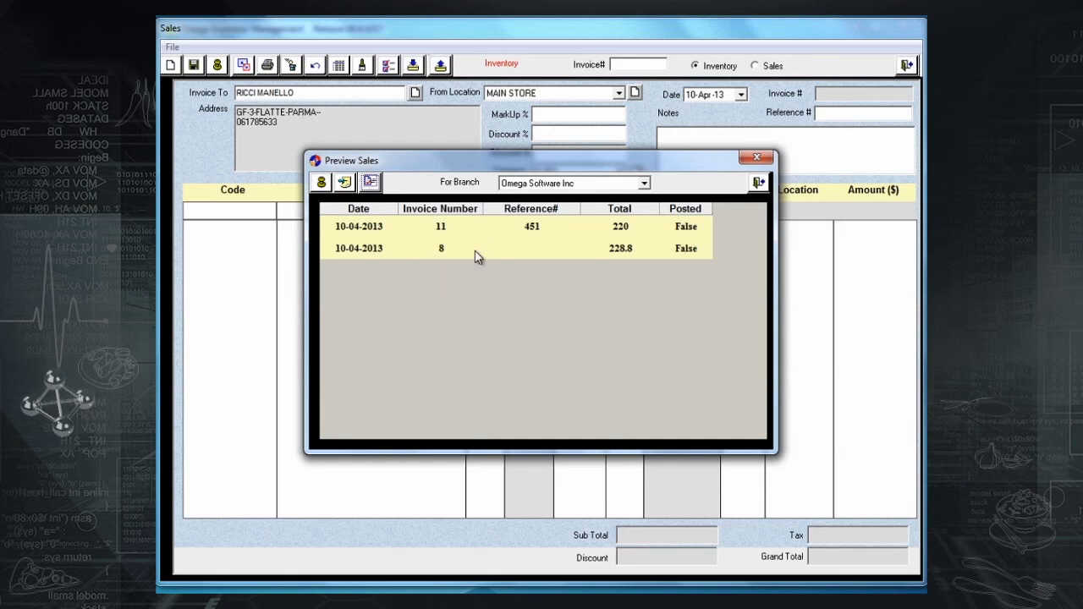
click(370, 182)
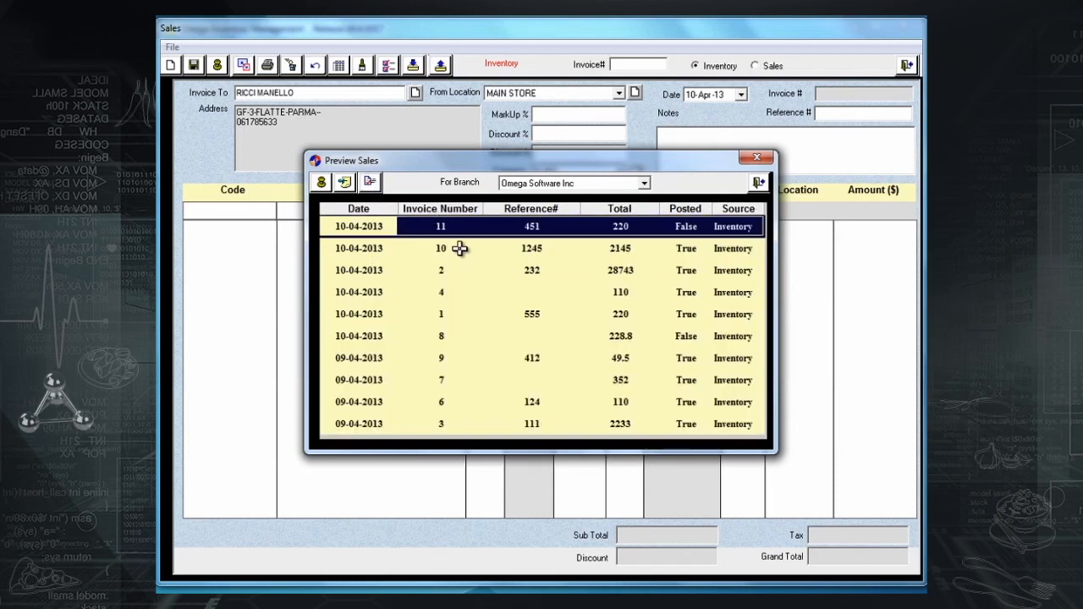
double_click(571, 248)
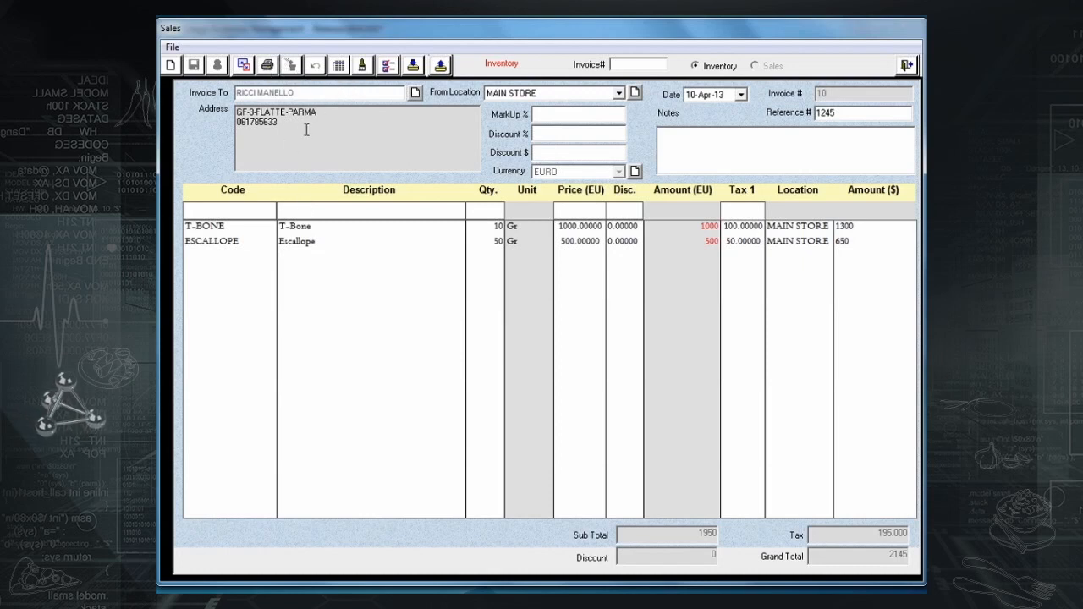
click(269, 68)
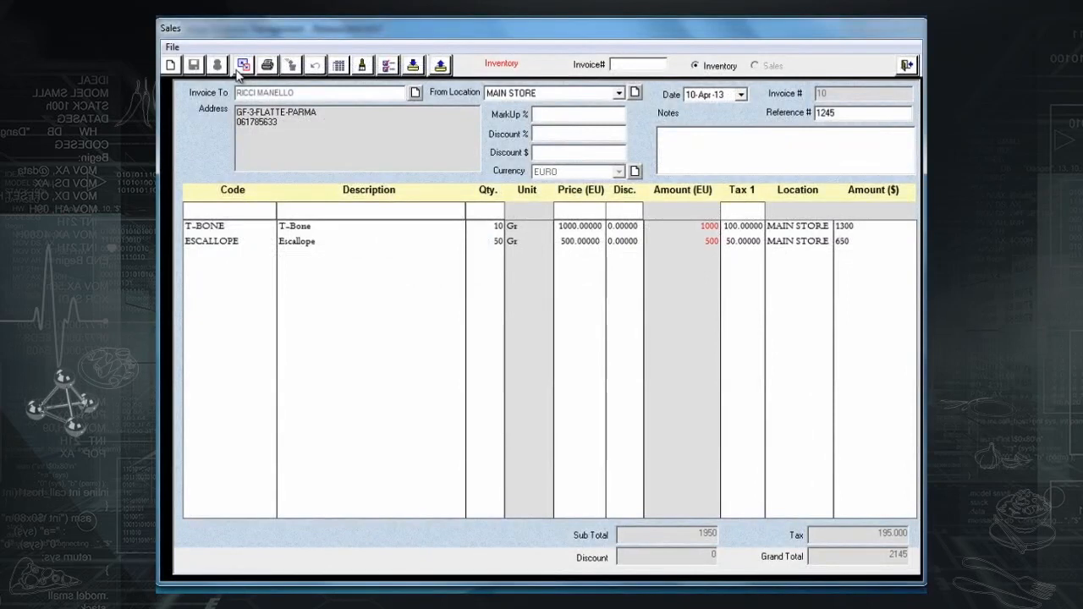
Open unposted invoice 11 and add Sprite with a quantity of 10 bottles, a price of $100 and no discount.
click(243, 66)
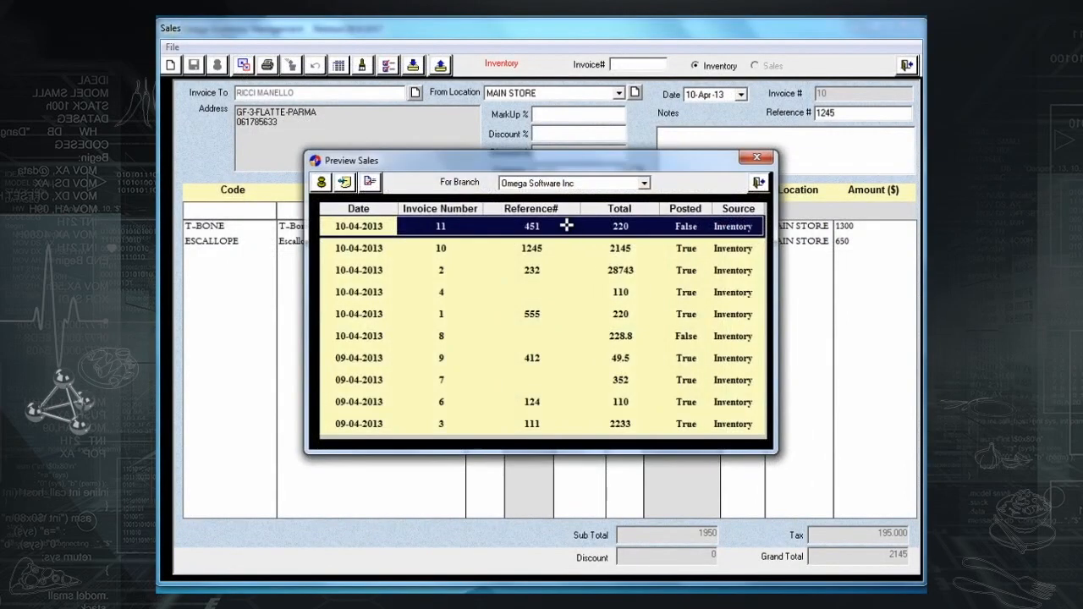
double_click(636, 226)
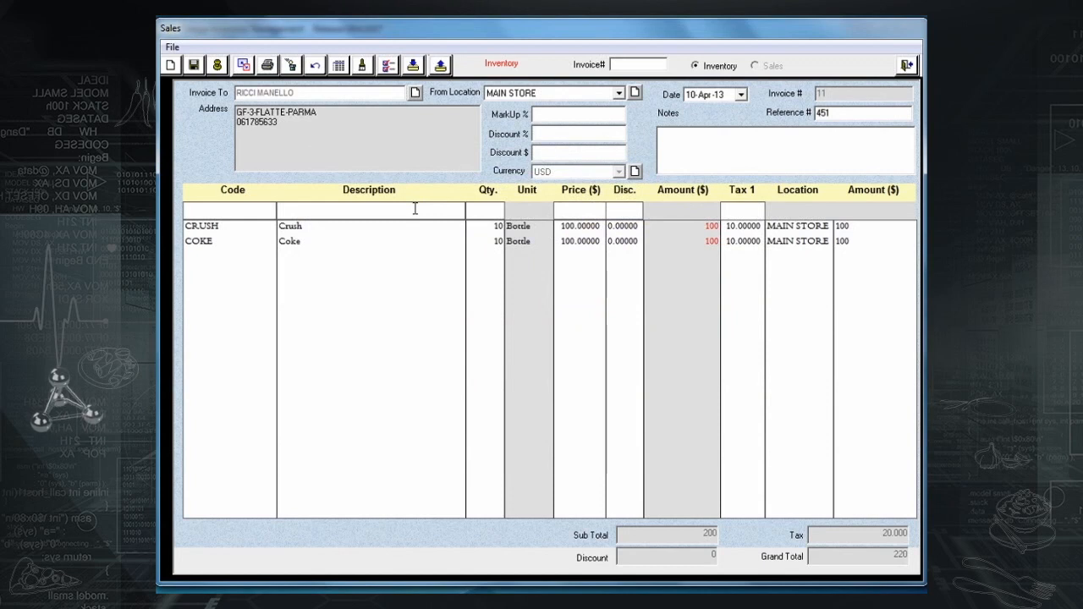
key(Return)
key(Return)
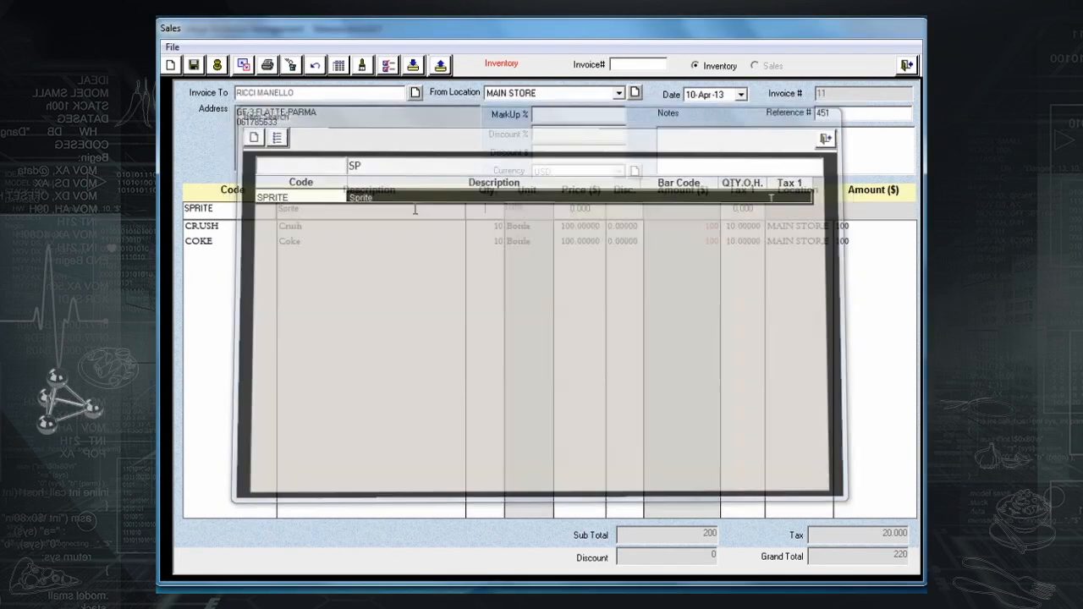
text(10)
key(Return)
text(100)
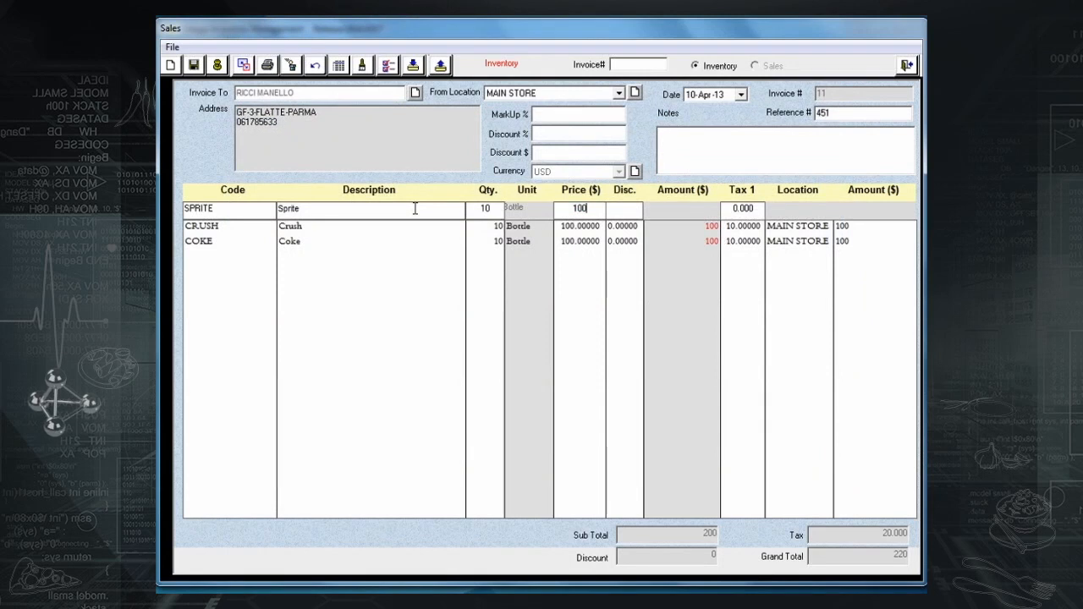
key(Return)
key(Return)
key(Return)
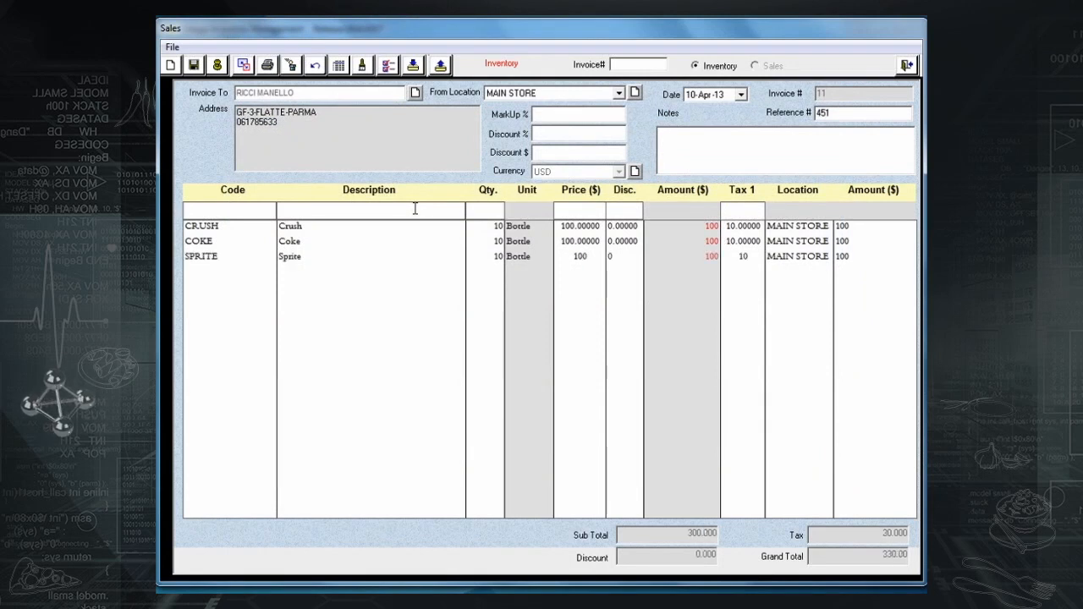
Edit the Crush line of invoice 11 to a quantity of 9 and a unit price of 9.
click(490, 230)
click(490, 230)
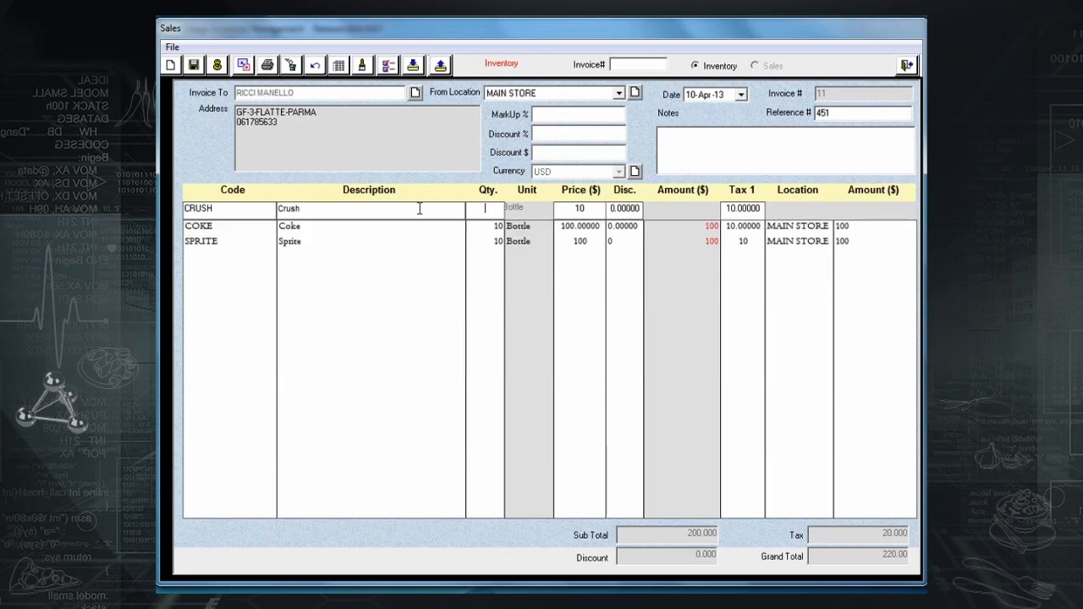
text(9)
key(Return)
text(9)
key(Return)
key(Return)
key(Return)
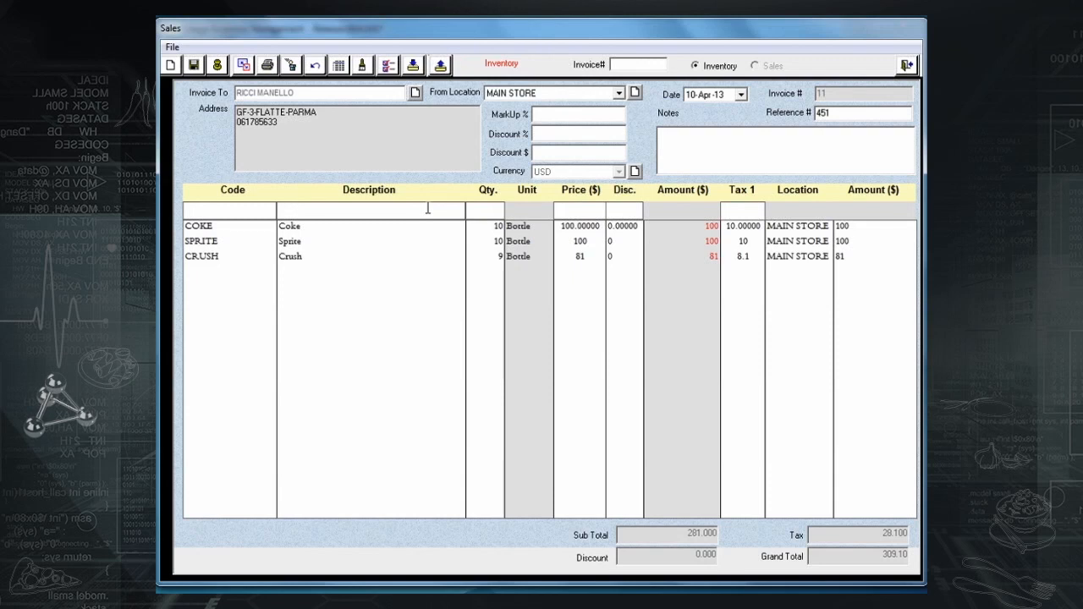
Delete invoice 11 and confirm its removal.
click(293, 66)
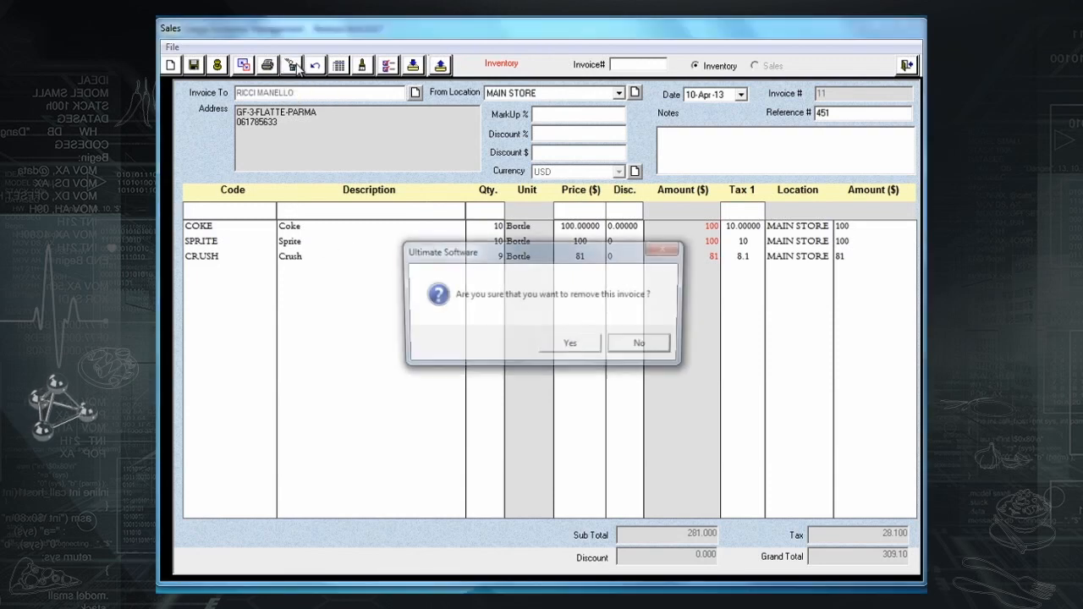
click(571, 342)
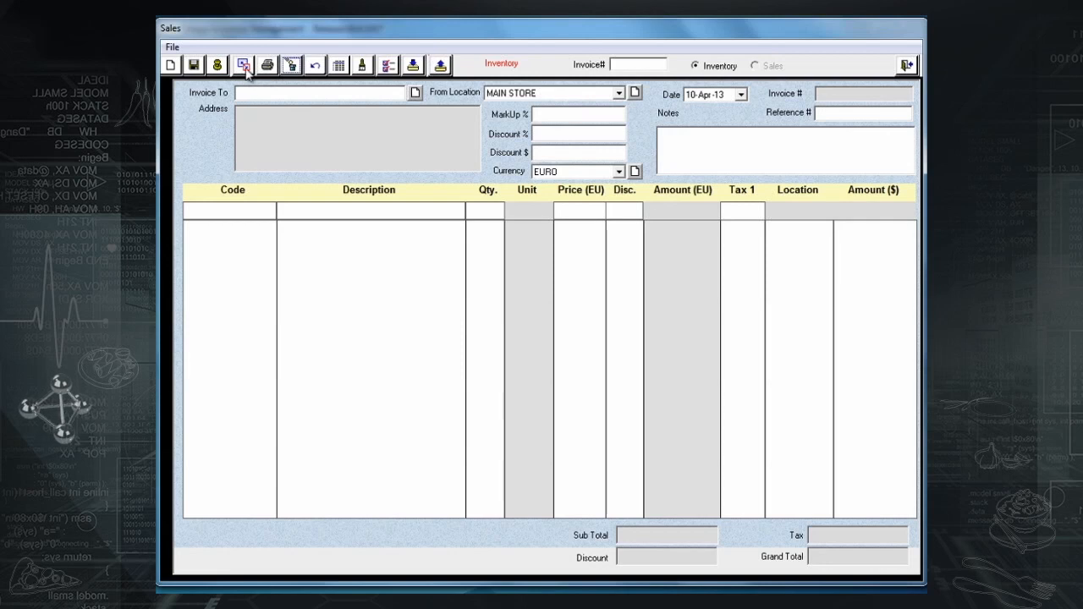
Open posted invoice 10 from the sales list and save it as a recurring sale named Inv3.
click(243, 66)
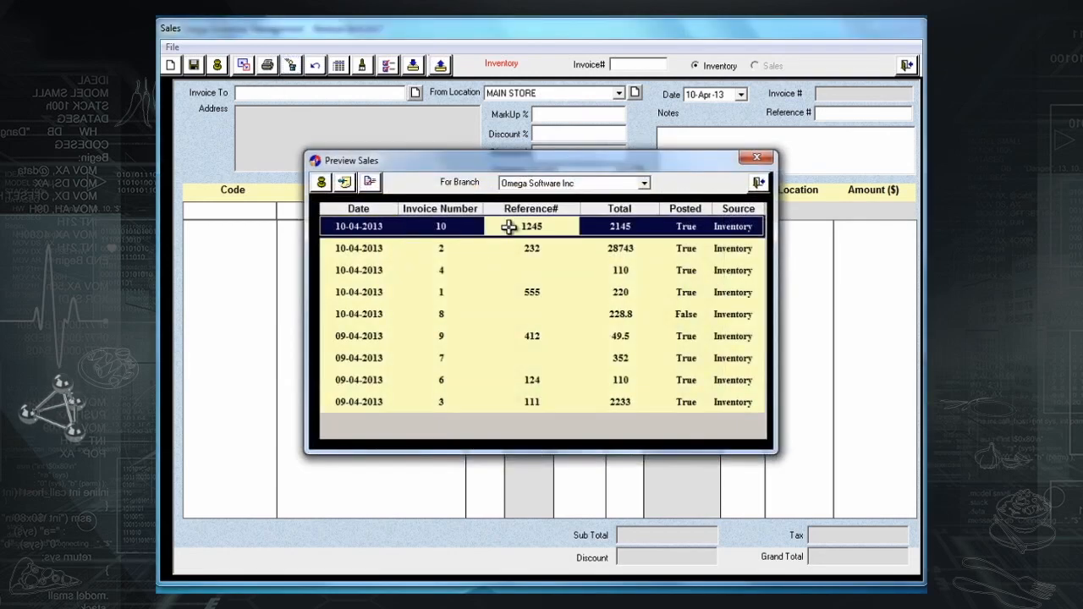
double_click(508, 227)
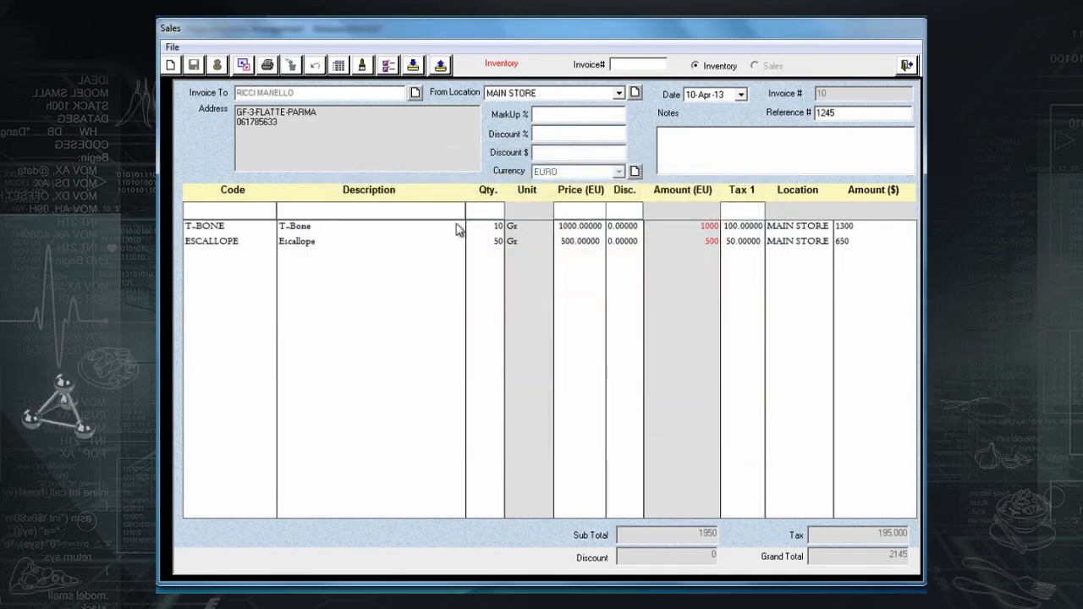
click(413, 66)
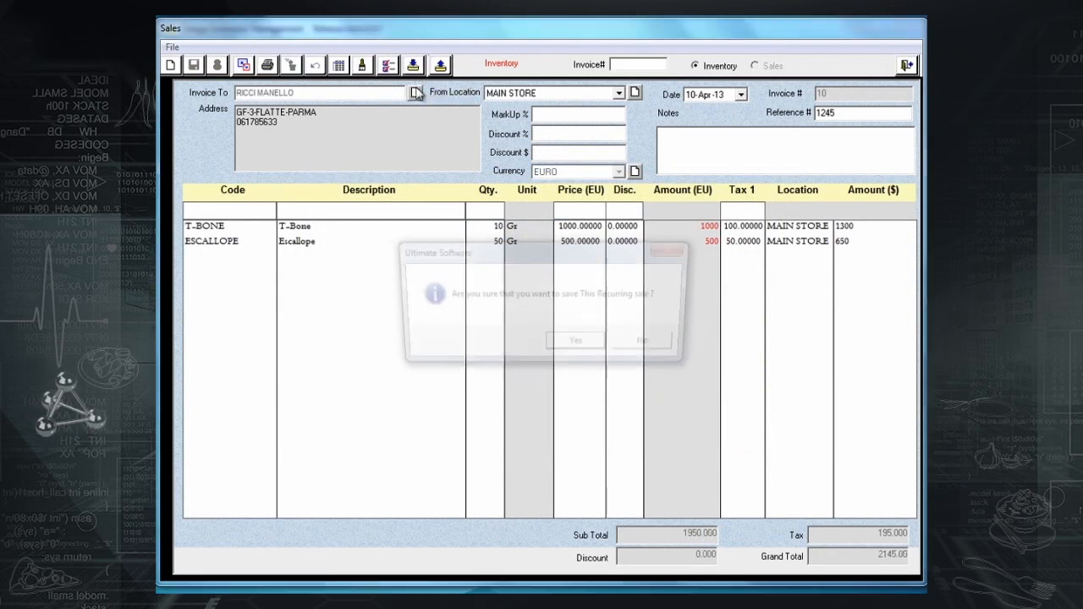
click(578, 347)
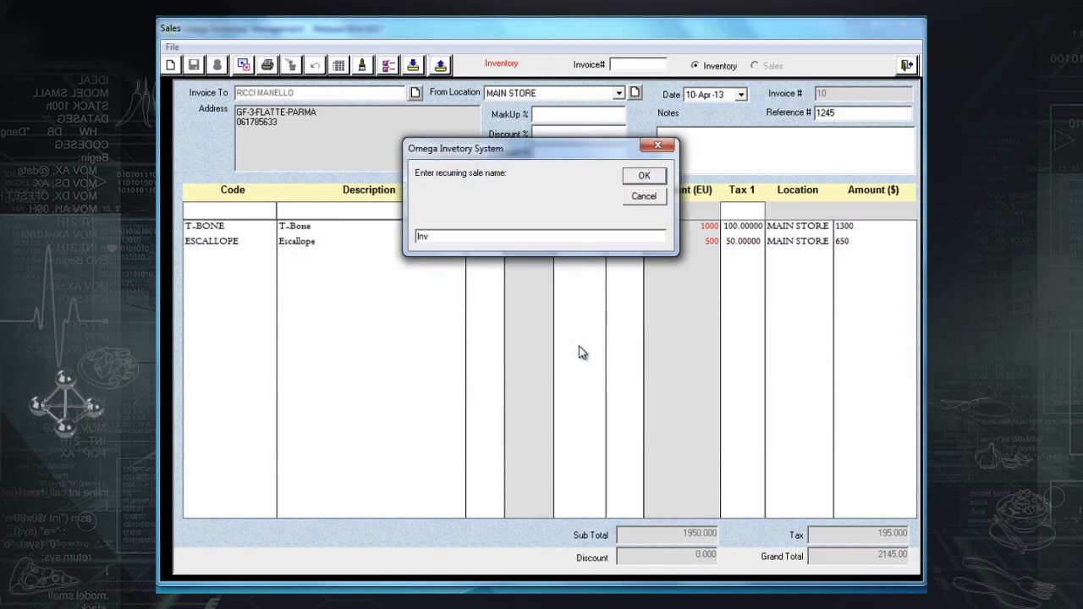
key(Return)
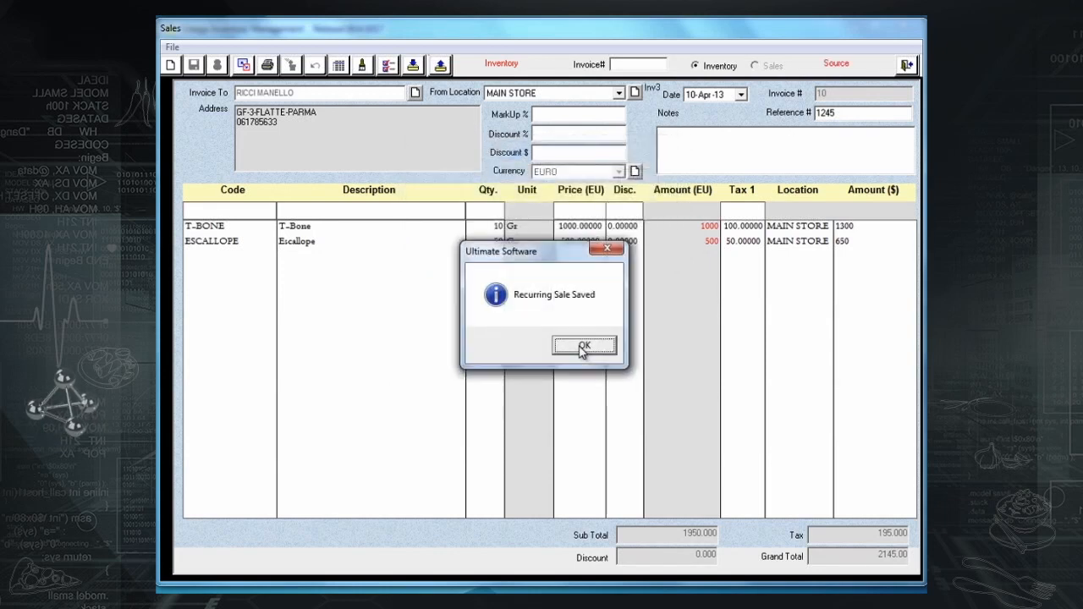
click(581, 352)
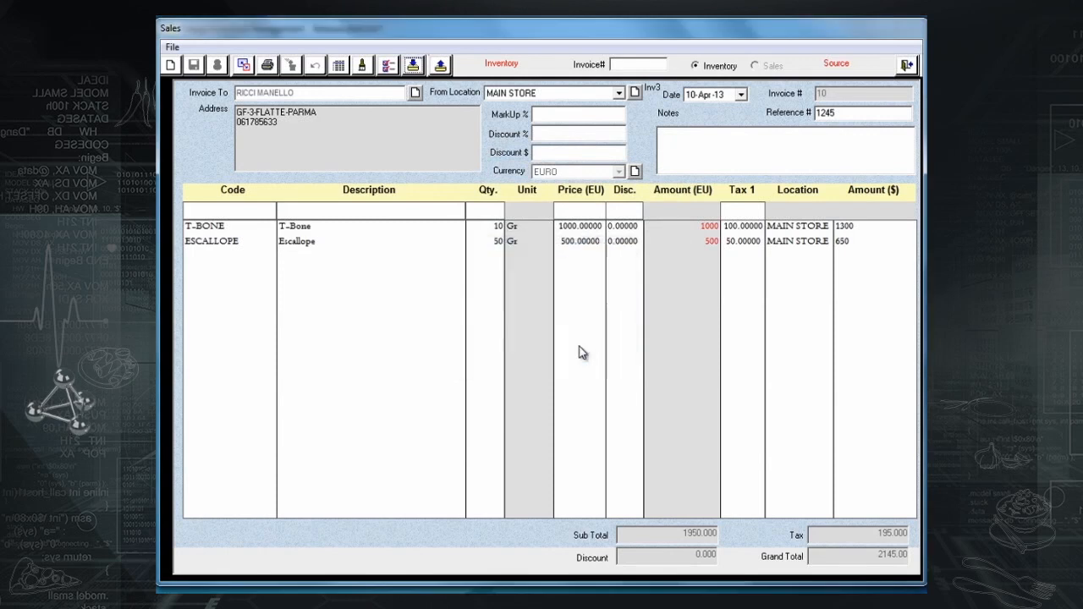
Create a new sales invoice from the recurring sale Inv3 and save it without printing.
click(171, 65)
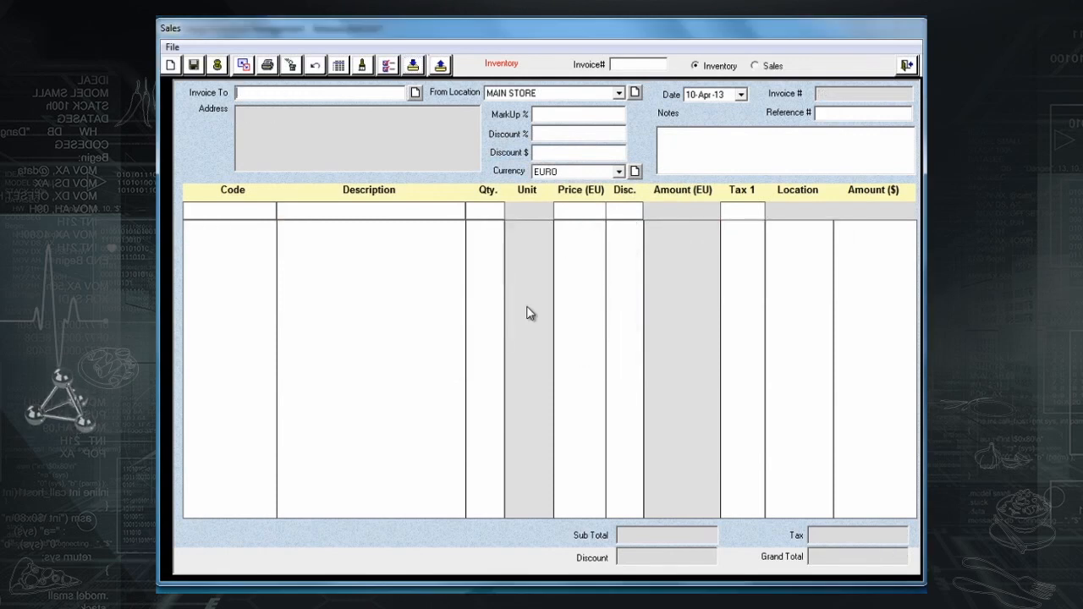
click(440, 66)
double_click(582, 249)
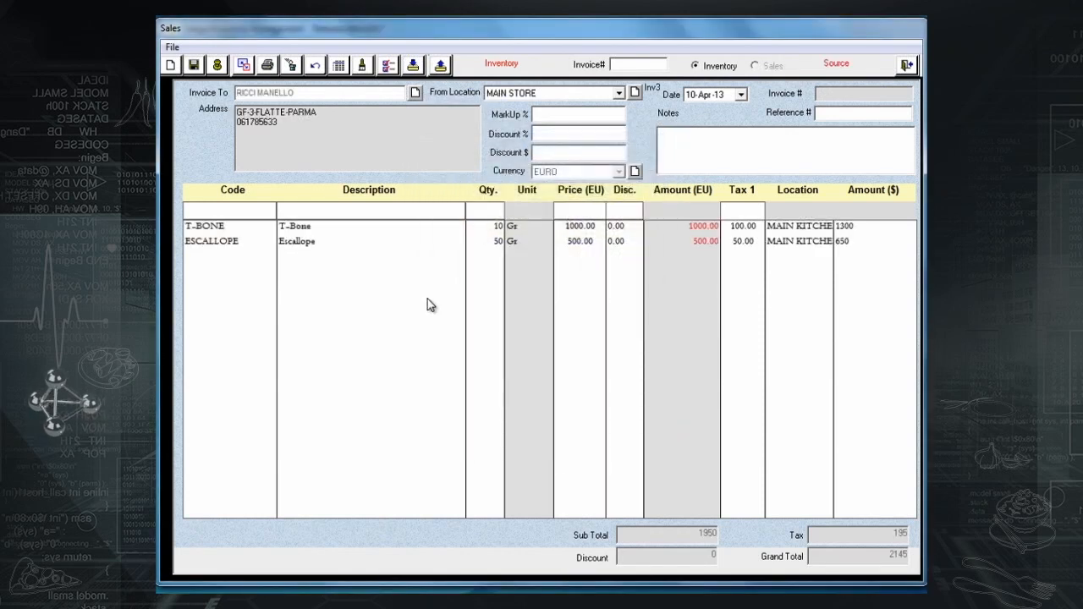
click(193, 66)
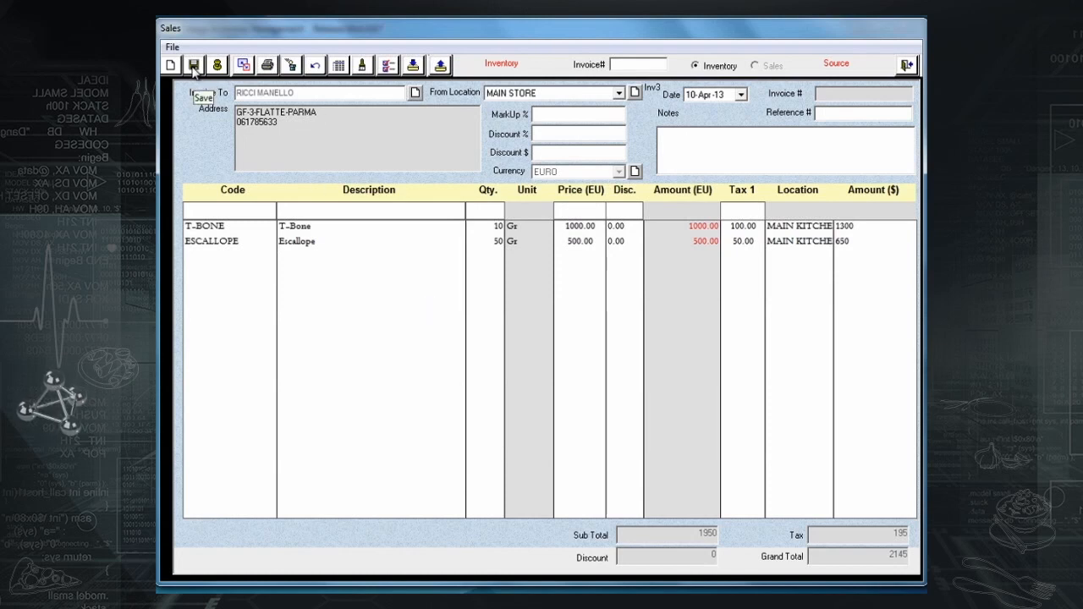
click(554, 353)
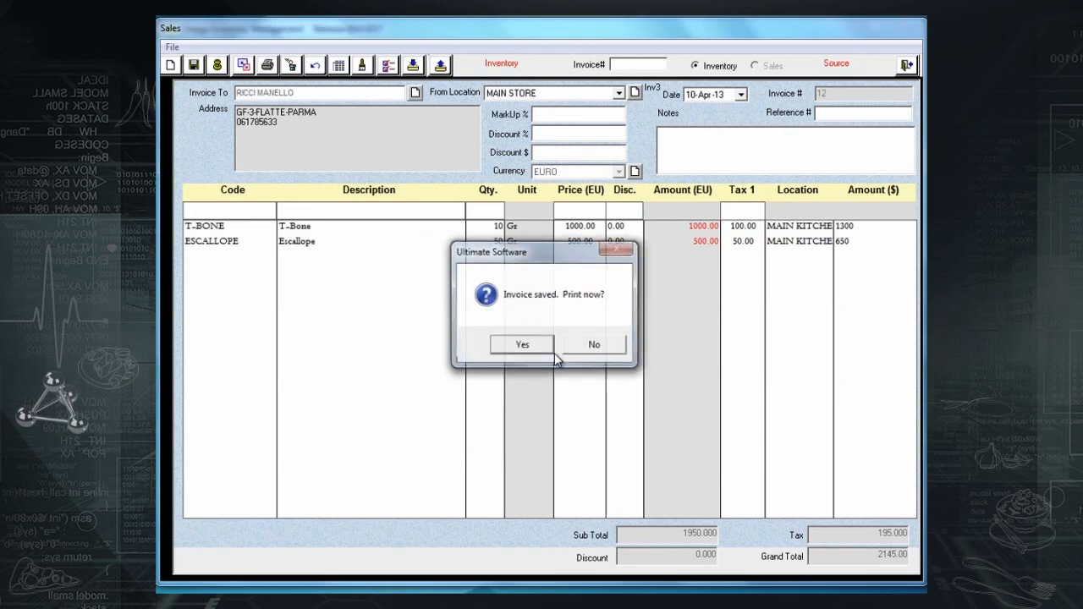
click(576, 350)
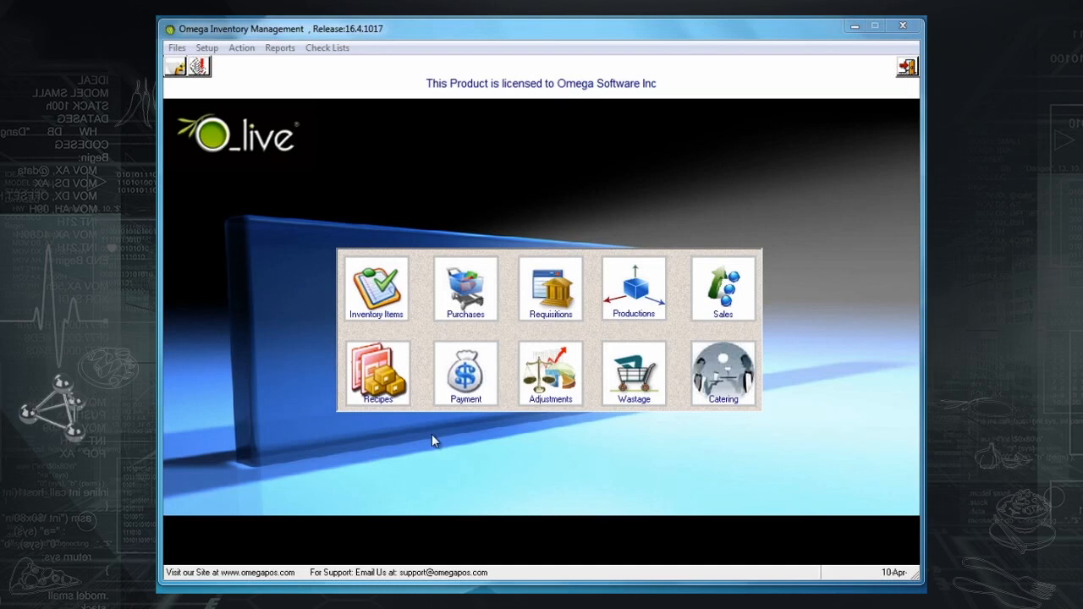
Enable expiry date tracking for the Pepsi inventory item, save the item and close the inventory items.
click(382, 309)
click(233, 103)
text(p)
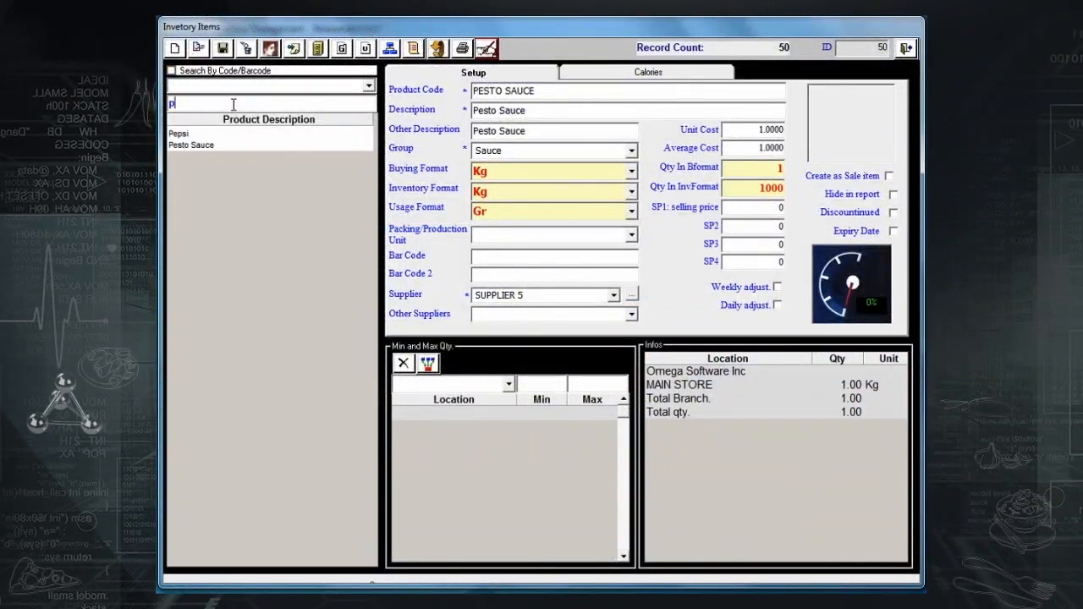
key(Down)
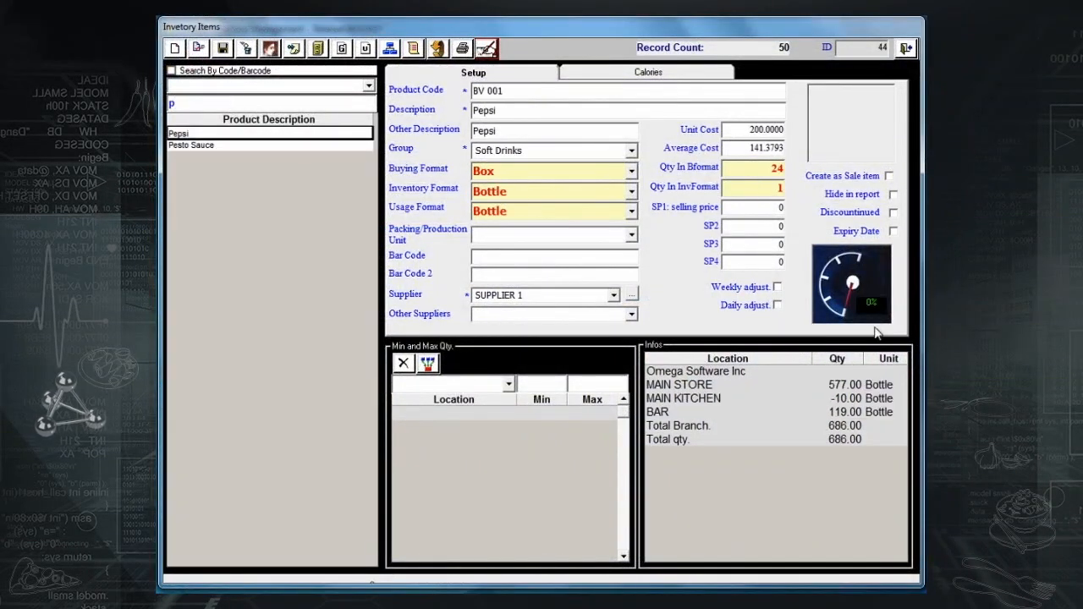
click(893, 232)
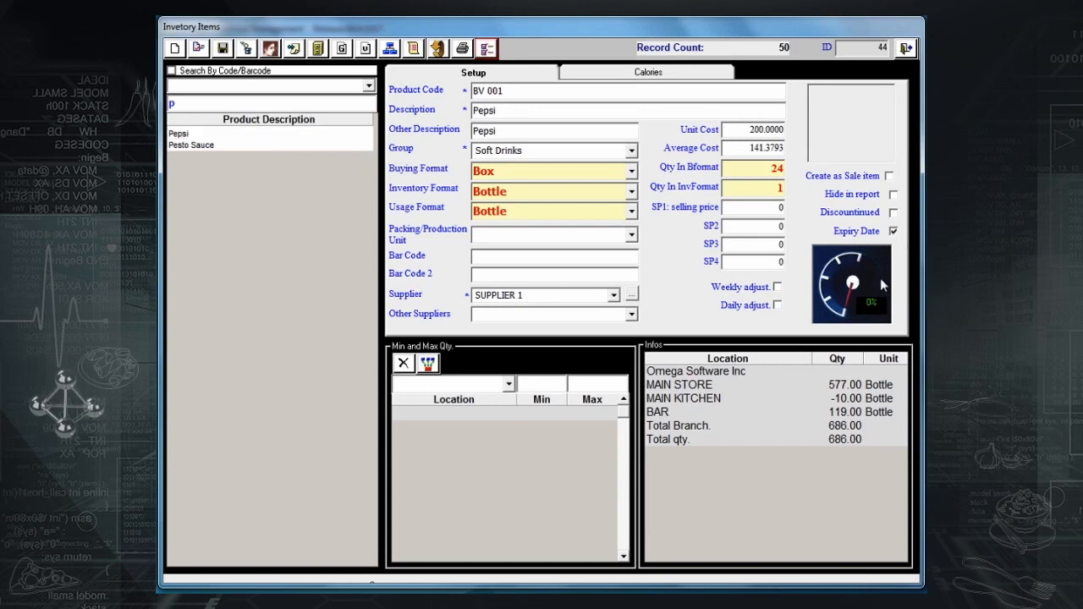
click(222, 48)
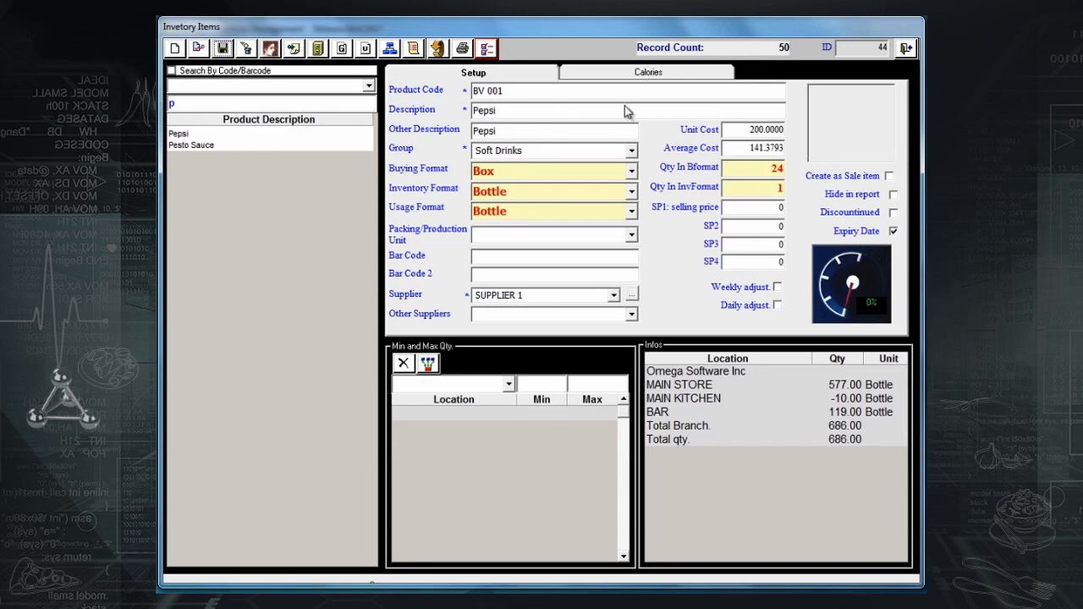
click(905, 48)
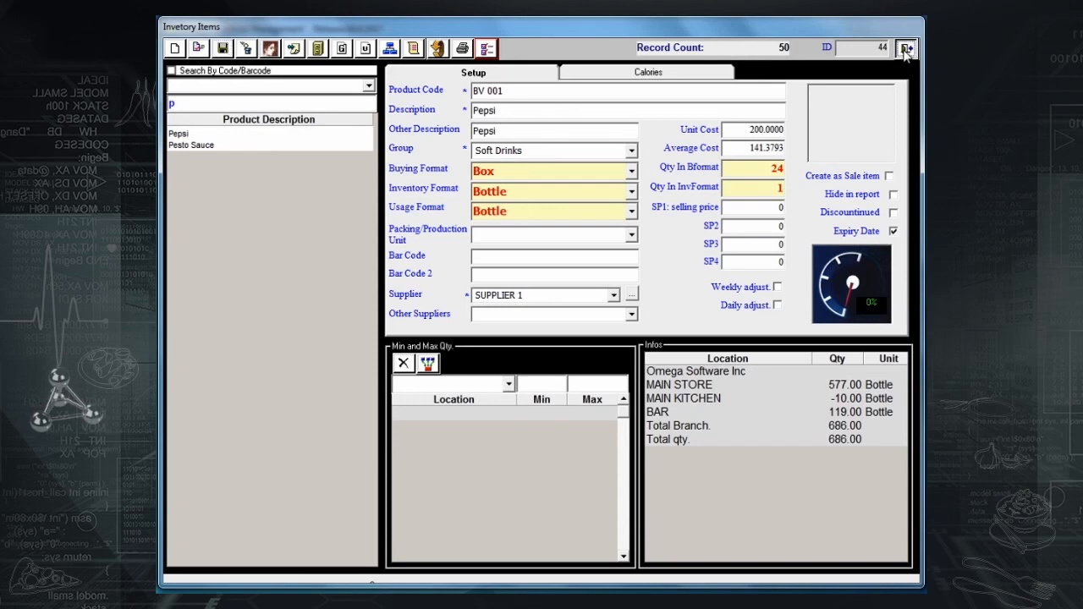
Start purchase invoice 125 from SUPPLIER 1 for MAIN STORE with a line of 10 boxes of Pepsi.
click(465, 288)
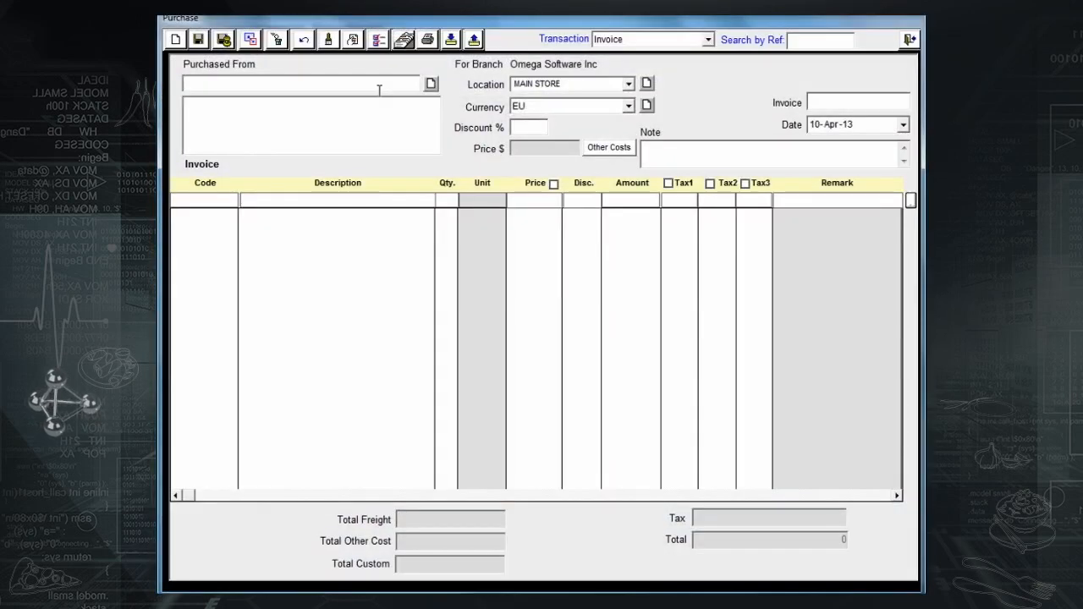
double_click(379, 89)
key(Return)
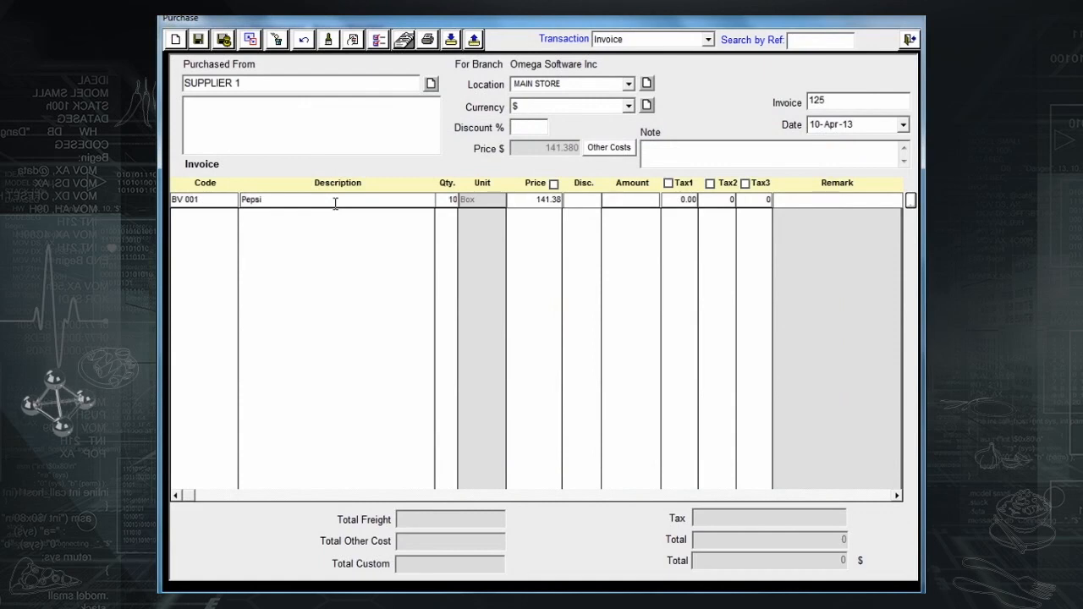
key(Tab)
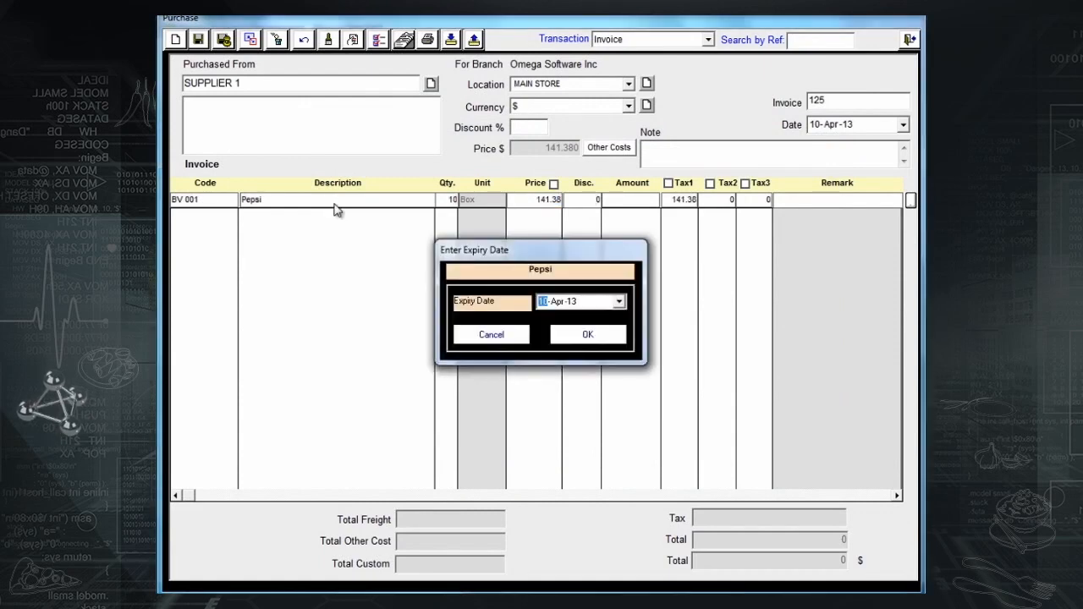
Set the expiry date of the purchased Pepsi to 01-May-13 and add the line to the invoice.
click(558, 303)
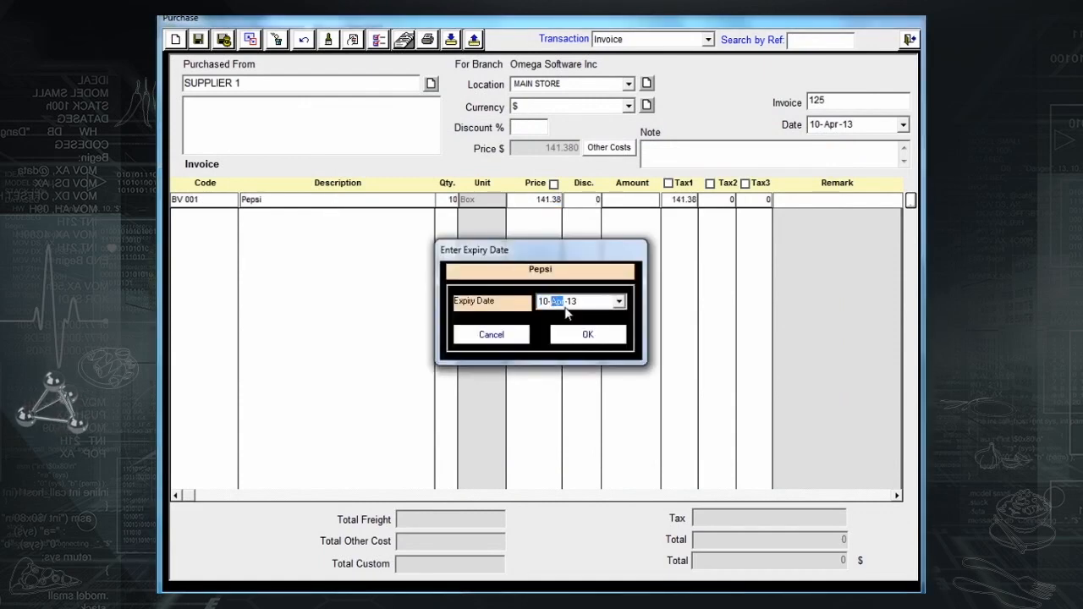
click(618, 302)
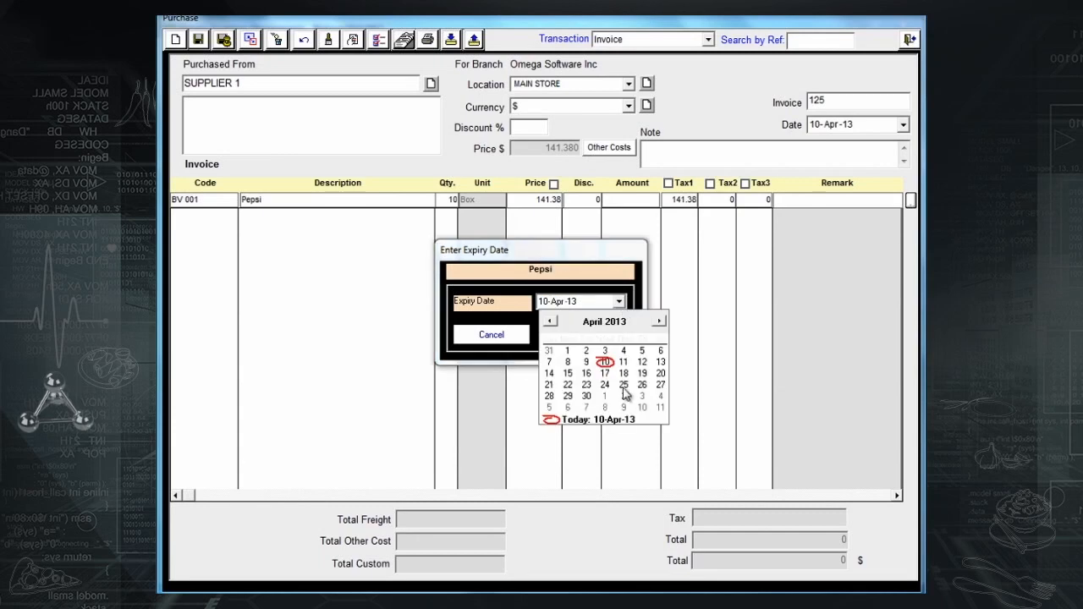
click(606, 395)
click(595, 336)
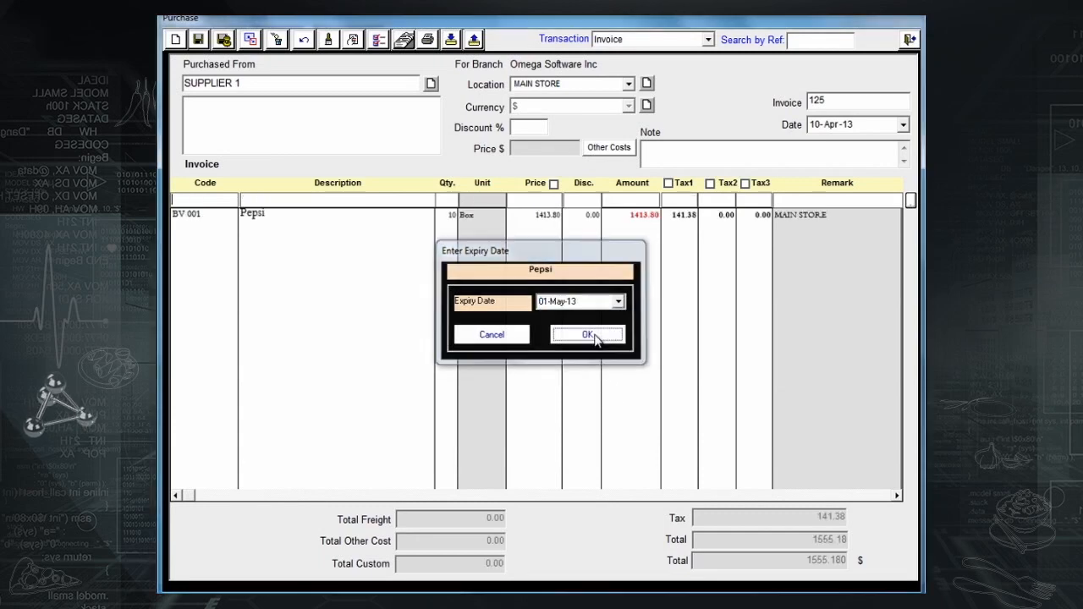
Save and post the Pepsi purchase invoice without printing it, and close the purchase window.
click(224, 40)
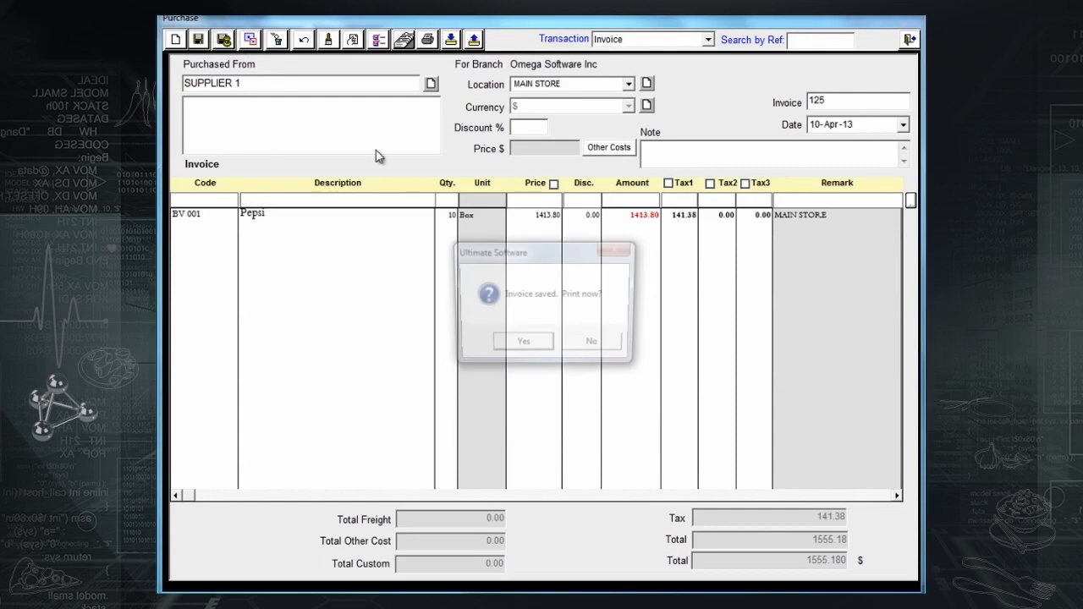
click(594, 346)
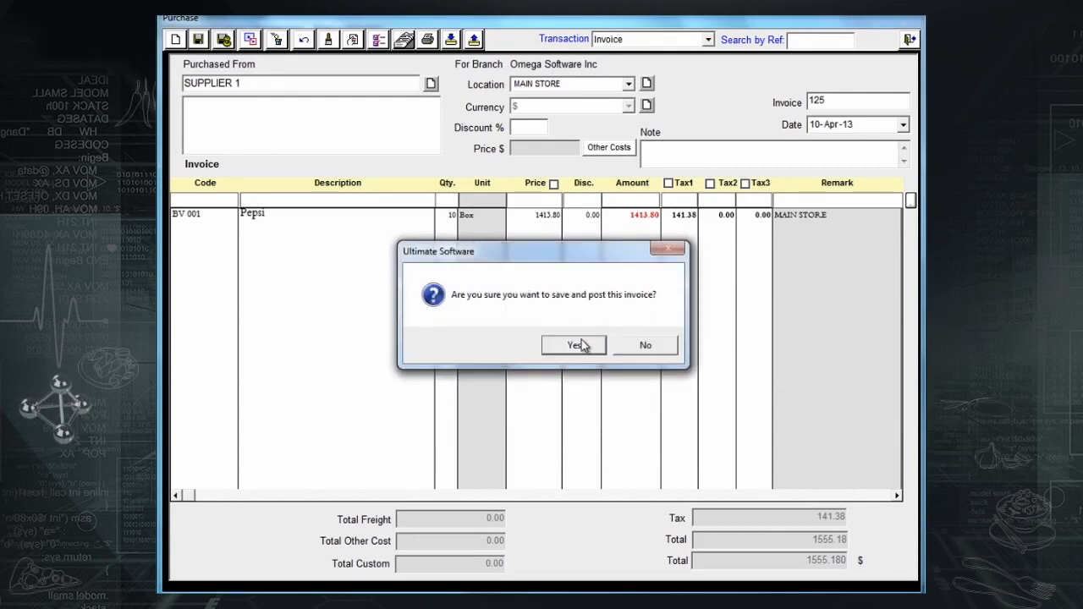
click(581, 344)
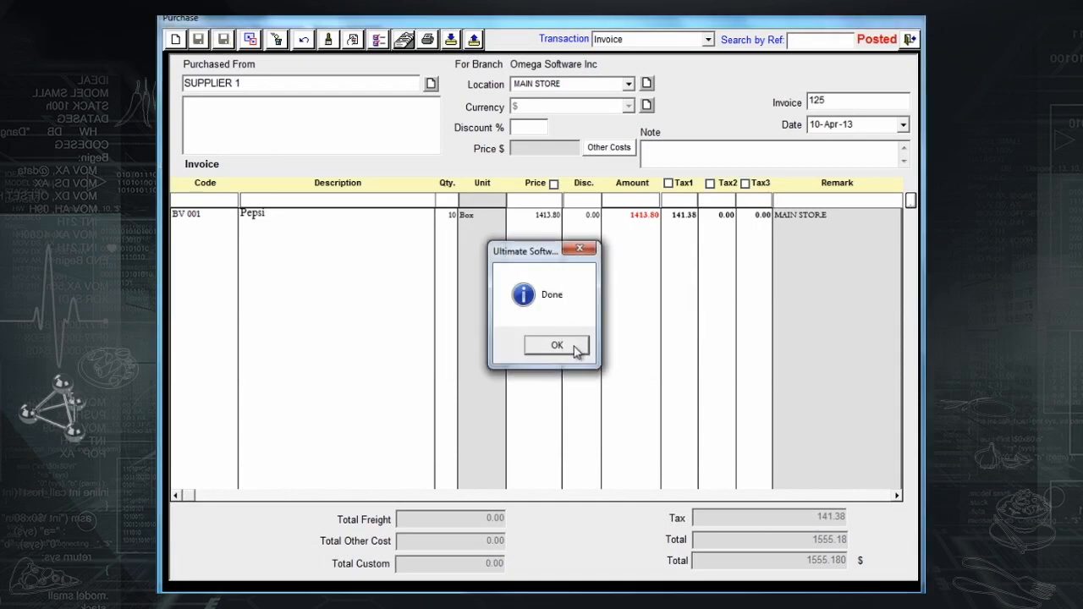
click(558, 346)
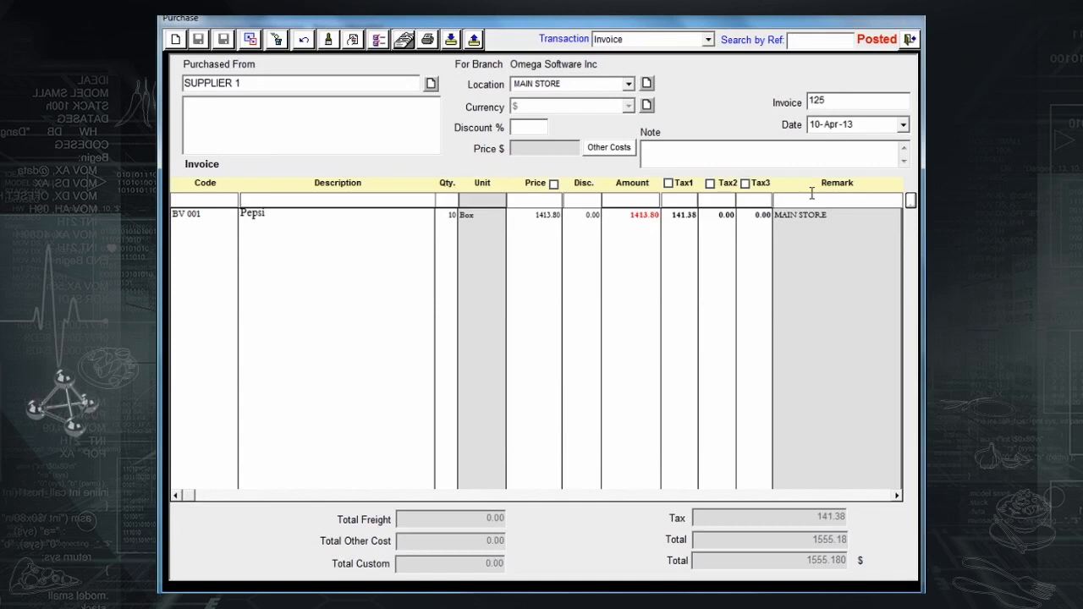
click(908, 40)
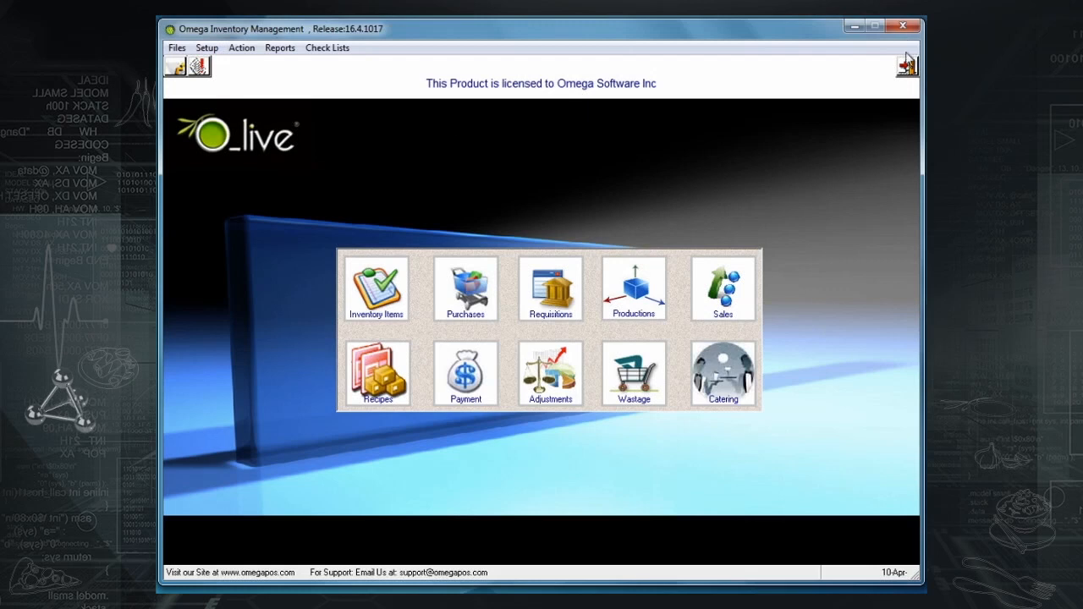
Open the Item Adjustment Expiry for MAIN STORE and set Pepsi's new quantity to 120 bottles.
click(242, 48)
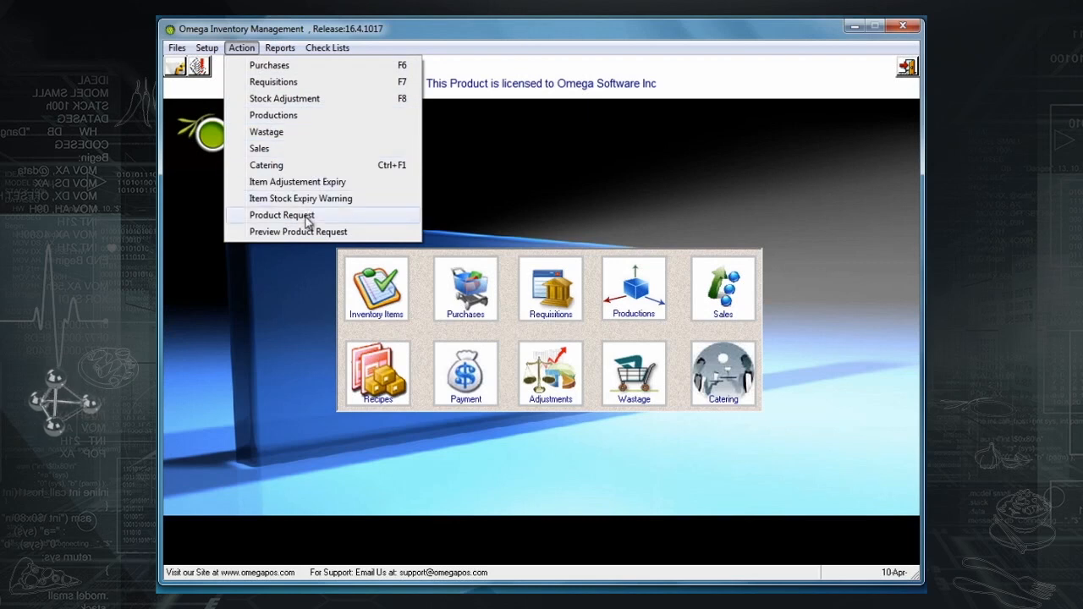
click(311, 183)
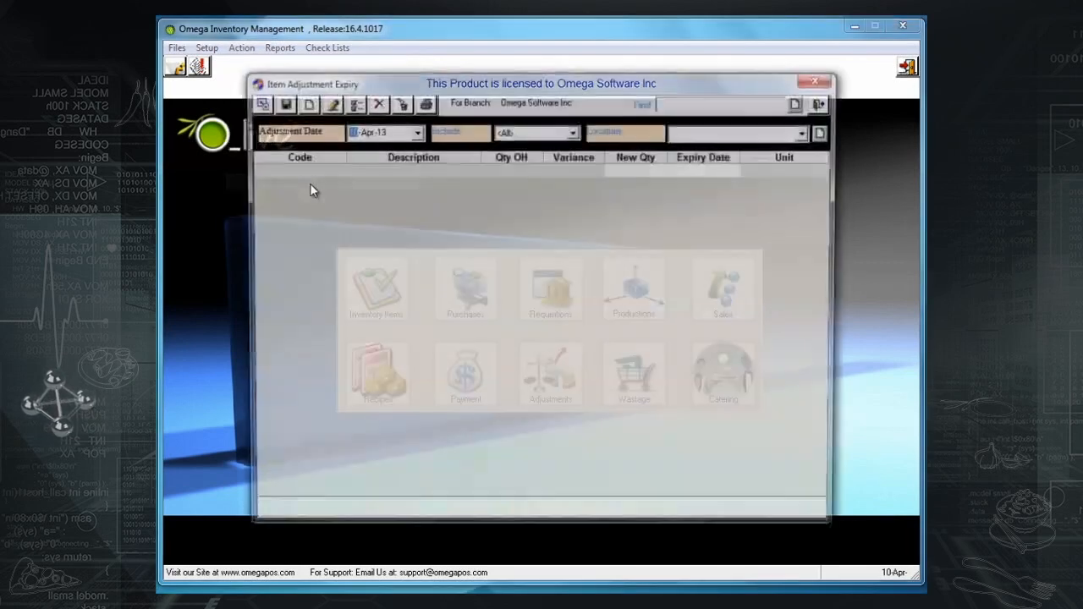
click(805, 133)
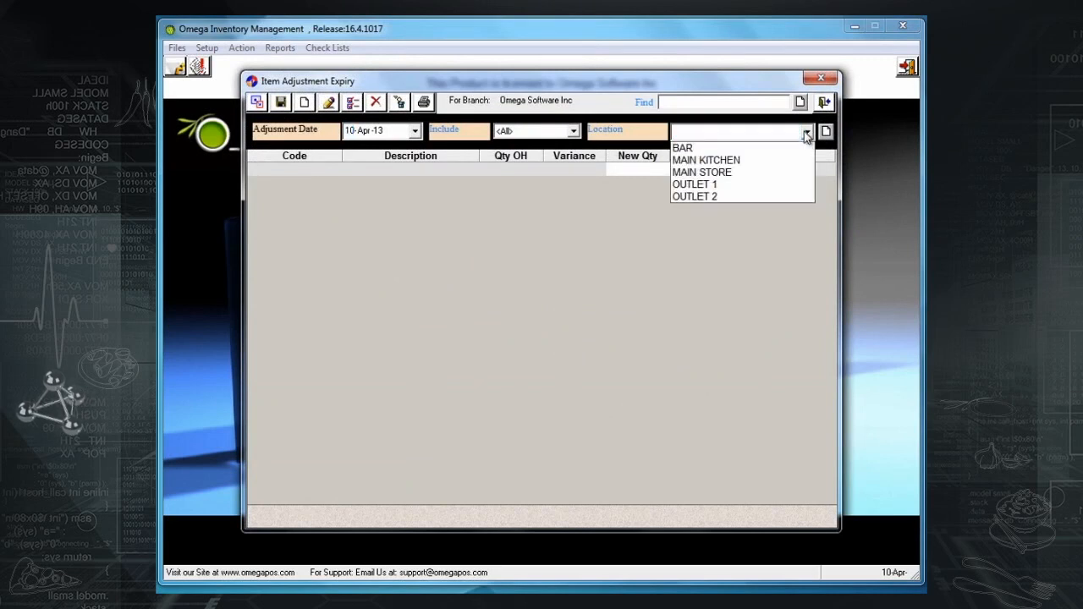
click(750, 173)
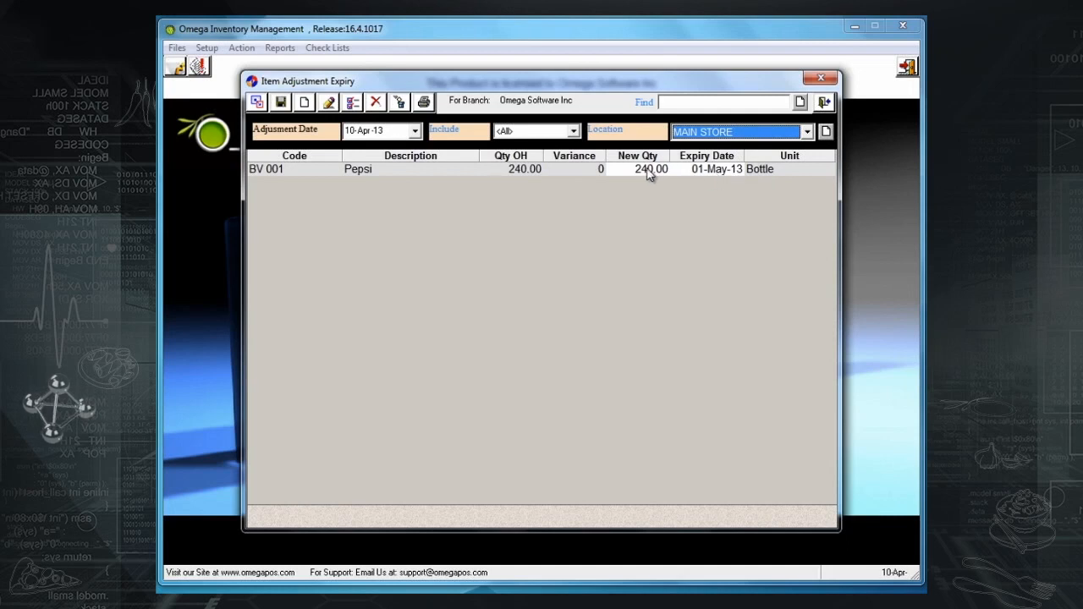
click(684, 172)
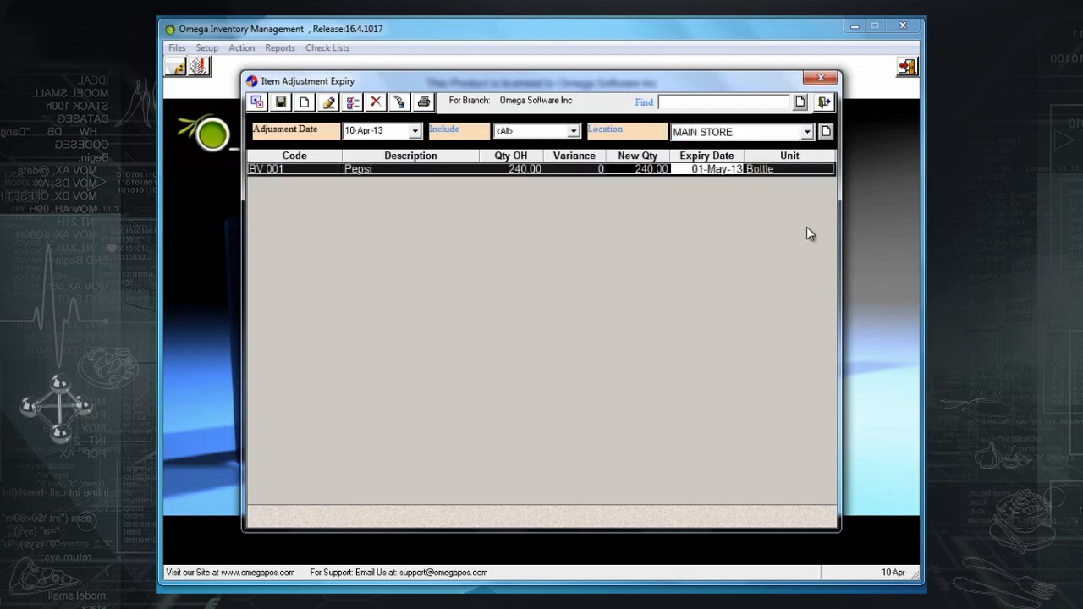
click(657, 169)
key(BackSpace)
text(120)
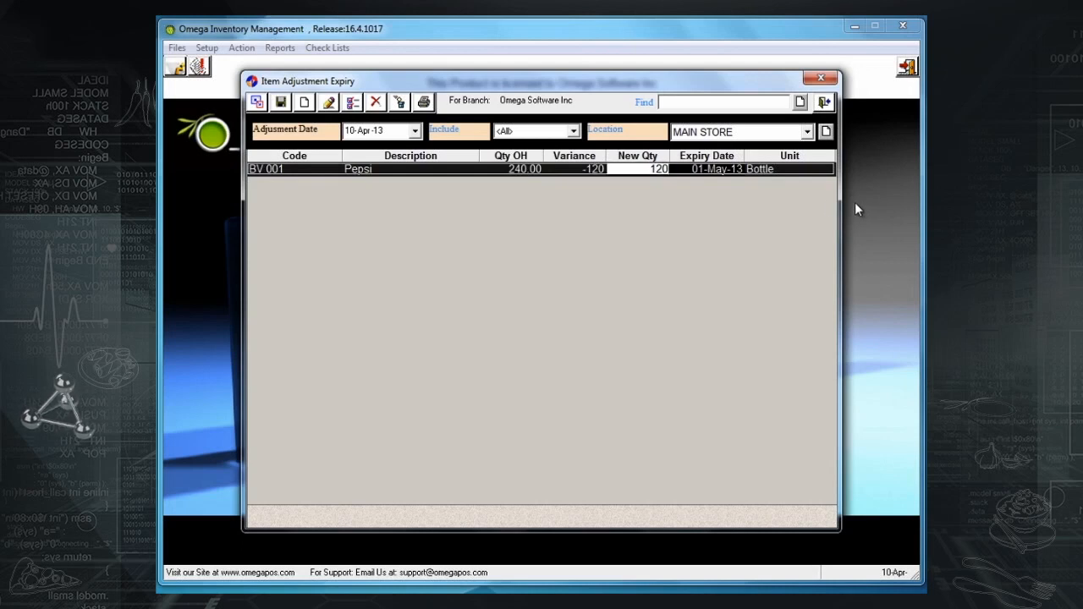
Find Pepsi by searching for "peps" in the expiry adjustment and set its expiry date to 25-Apr-13.
click(715, 102)
text(peps)
key(Return)
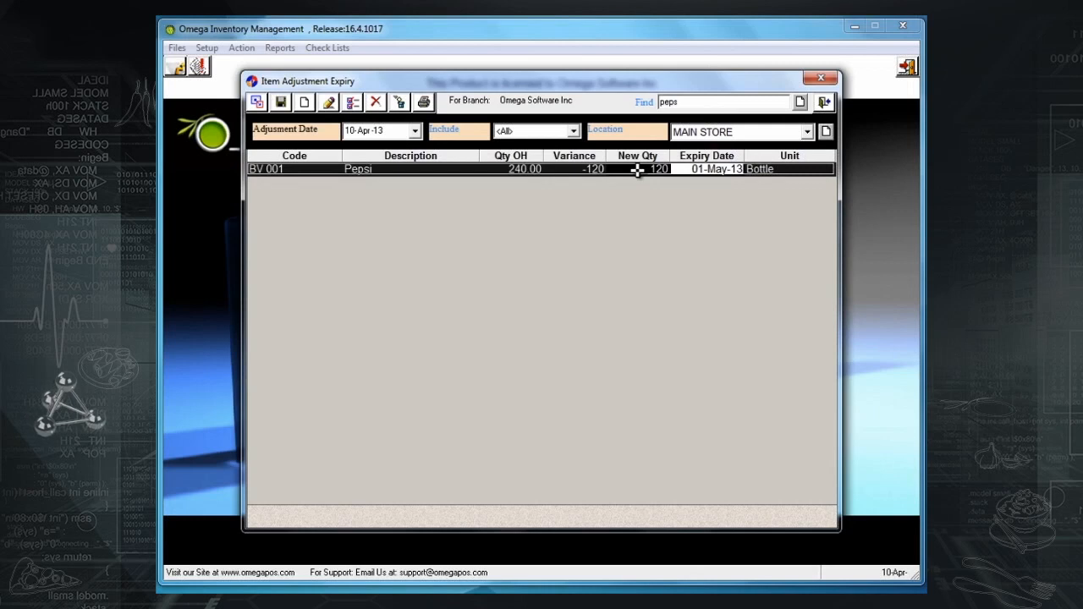
double_click(694, 169)
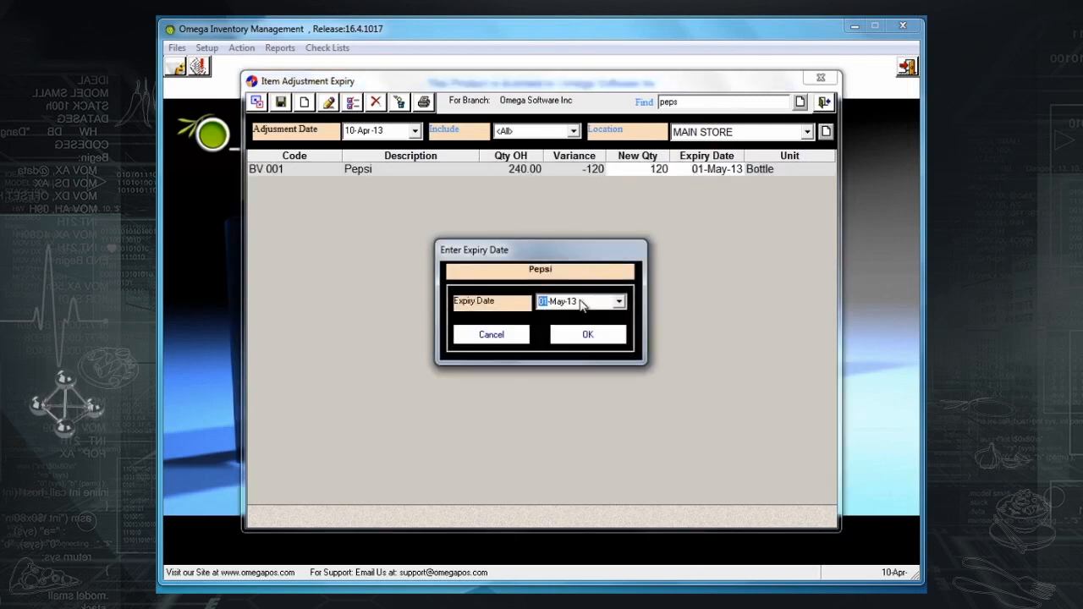
click(619, 302)
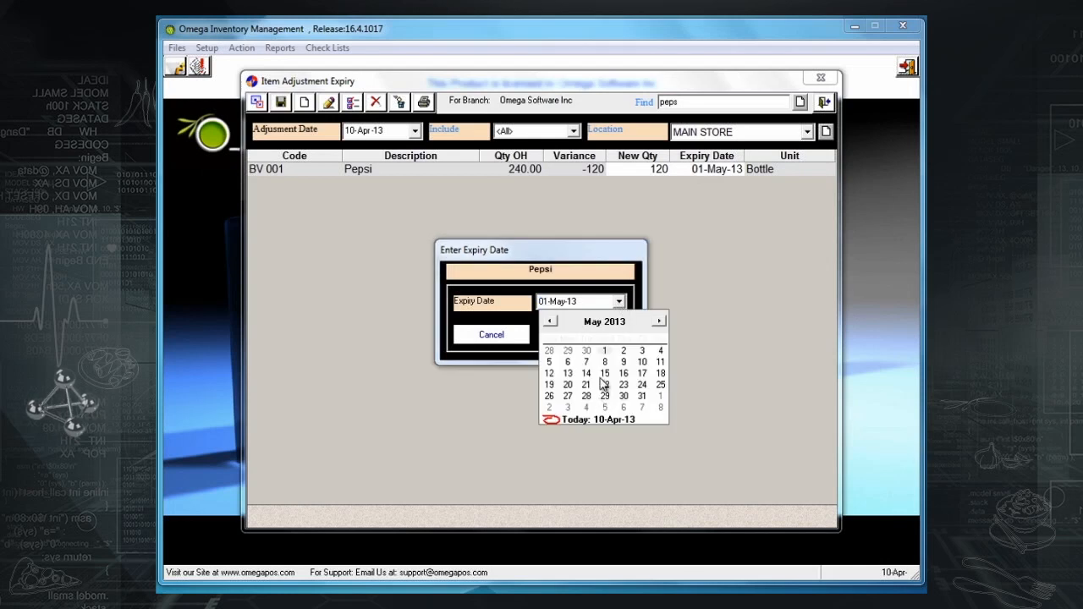
click(550, 322)
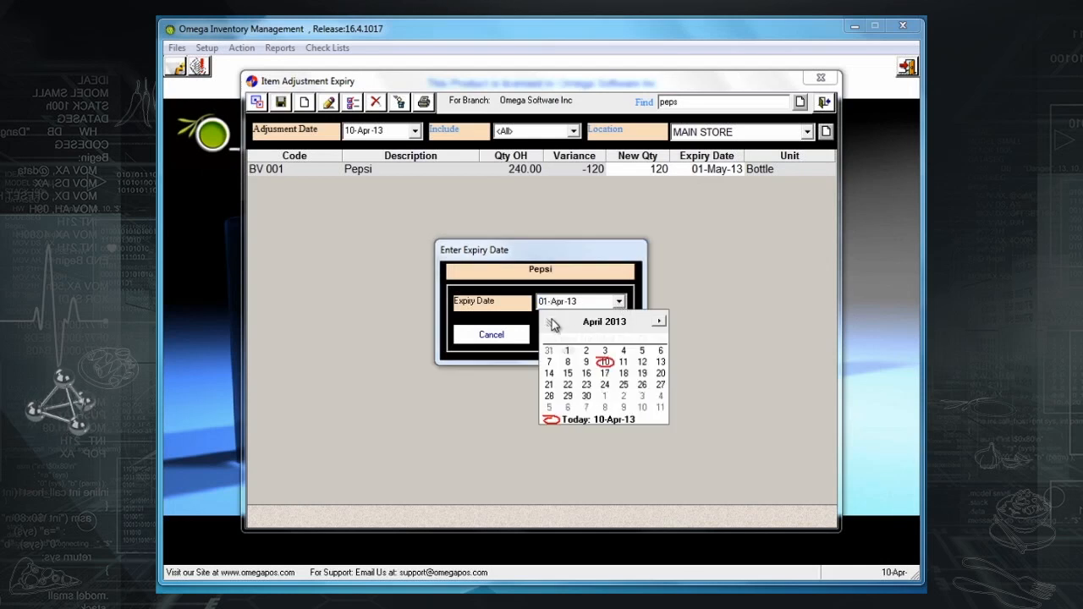
click(624, 387)
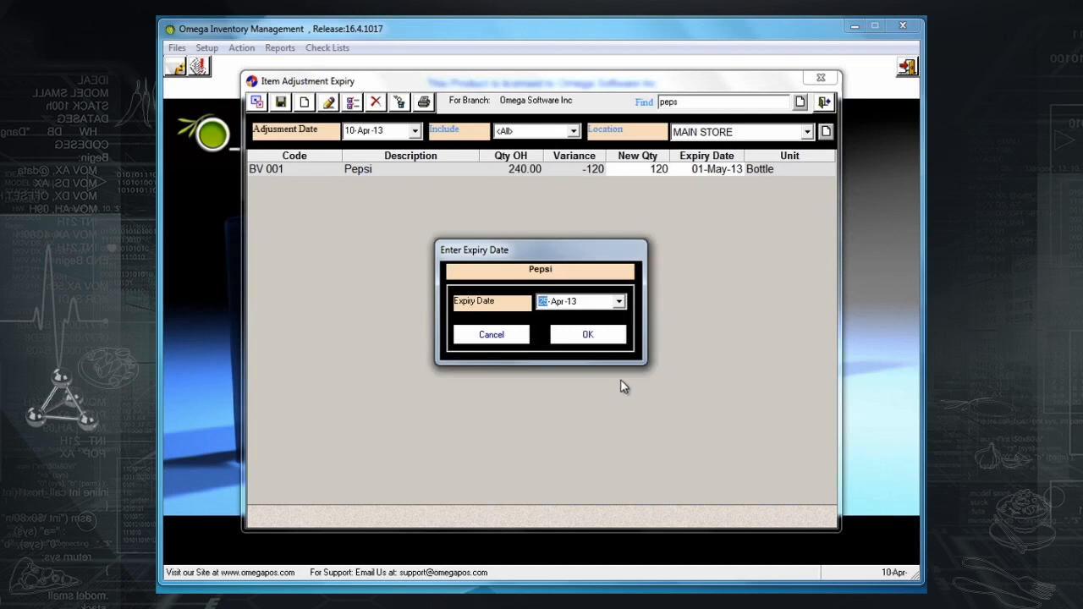
click(607, 338)
Save the expiry adjustment without printing it and close the adjustment window.
click(281, 103)
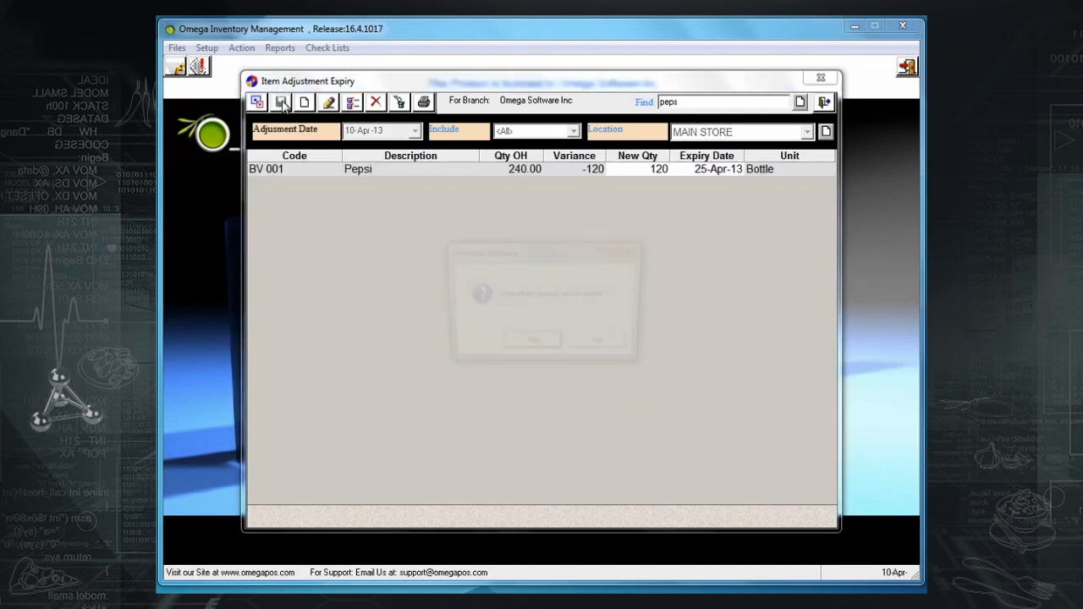
click(598, 346)
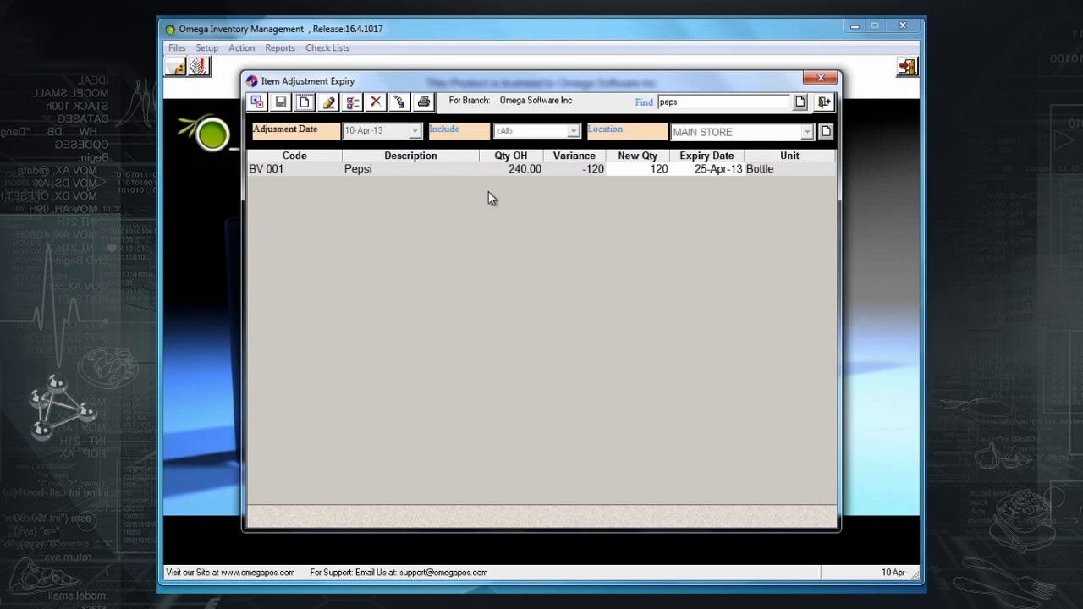
key(Escape)
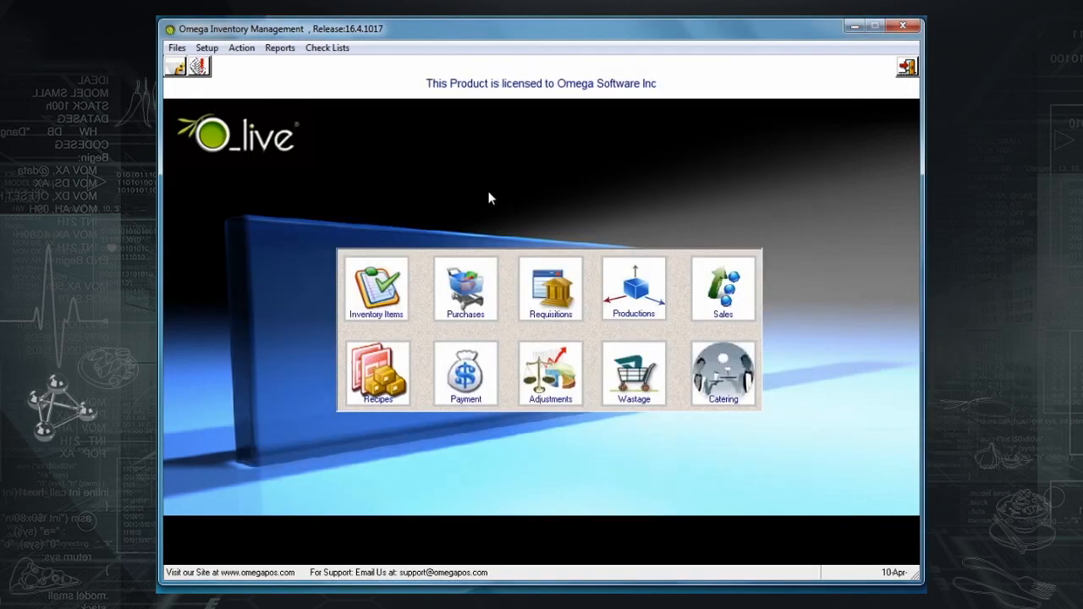
Run the Item Stock Expiry Warning for all branches with the number of days set to 30.
click(242, 48)
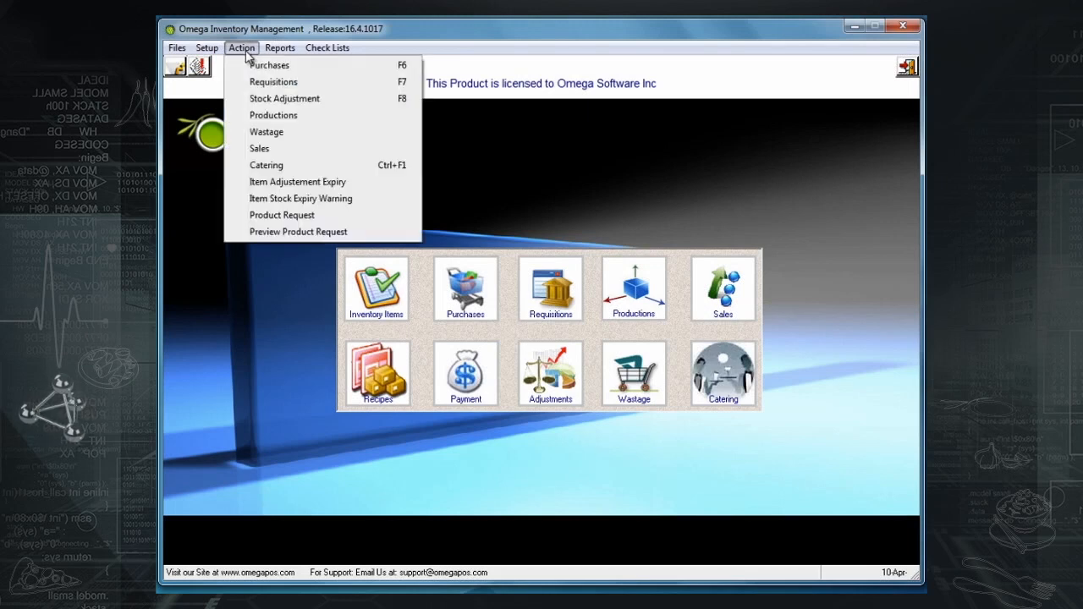
click(309, 199)
double_click(402, 107)
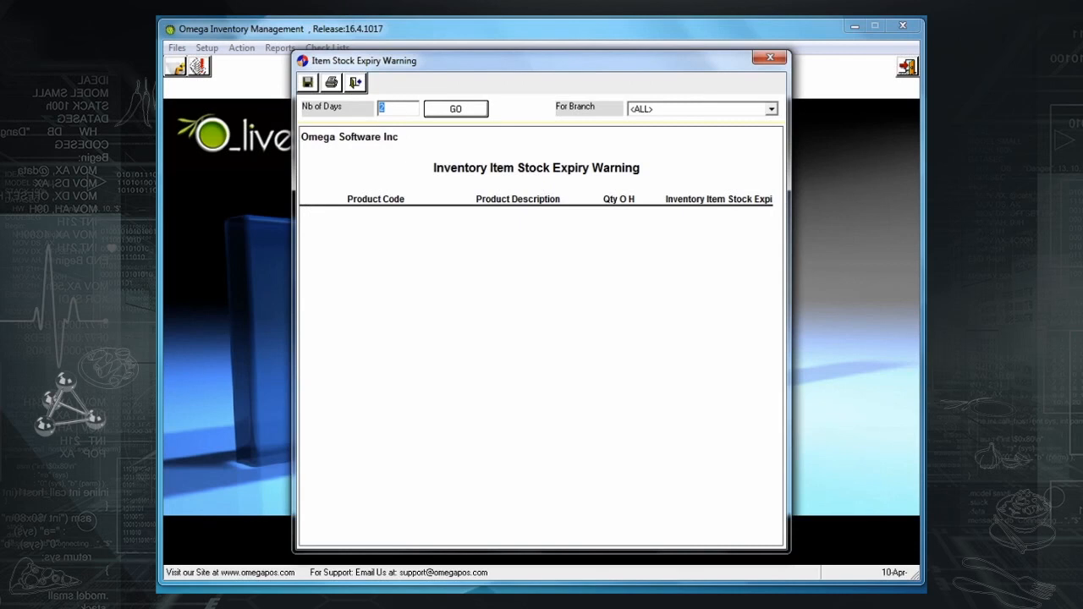
text(30)
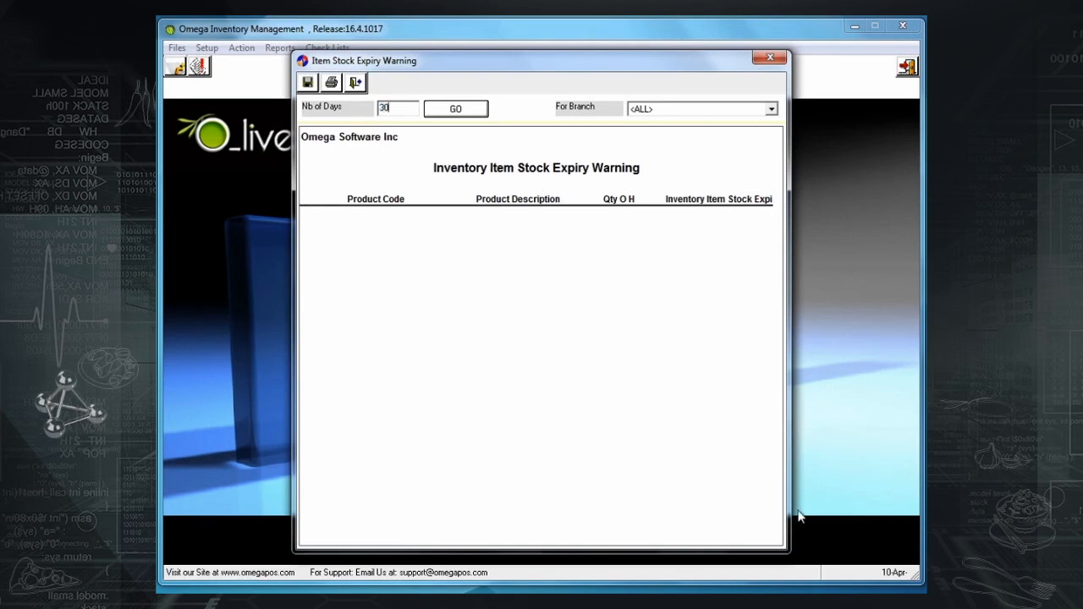
click(468, 108)
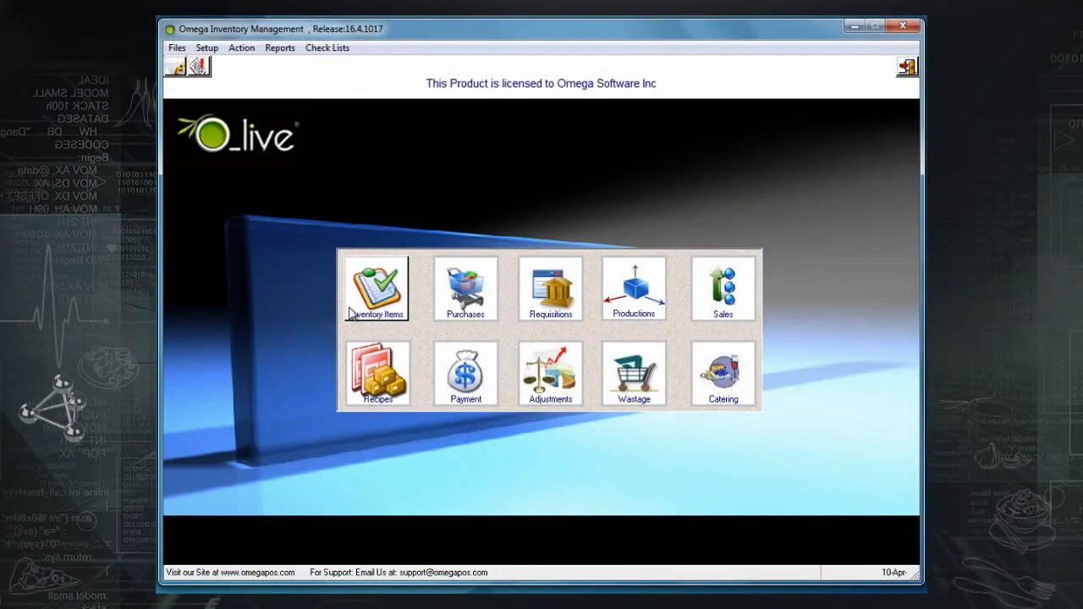
Open the inventory items and bring up Coke's record by searching for "co".
click(372, 292)
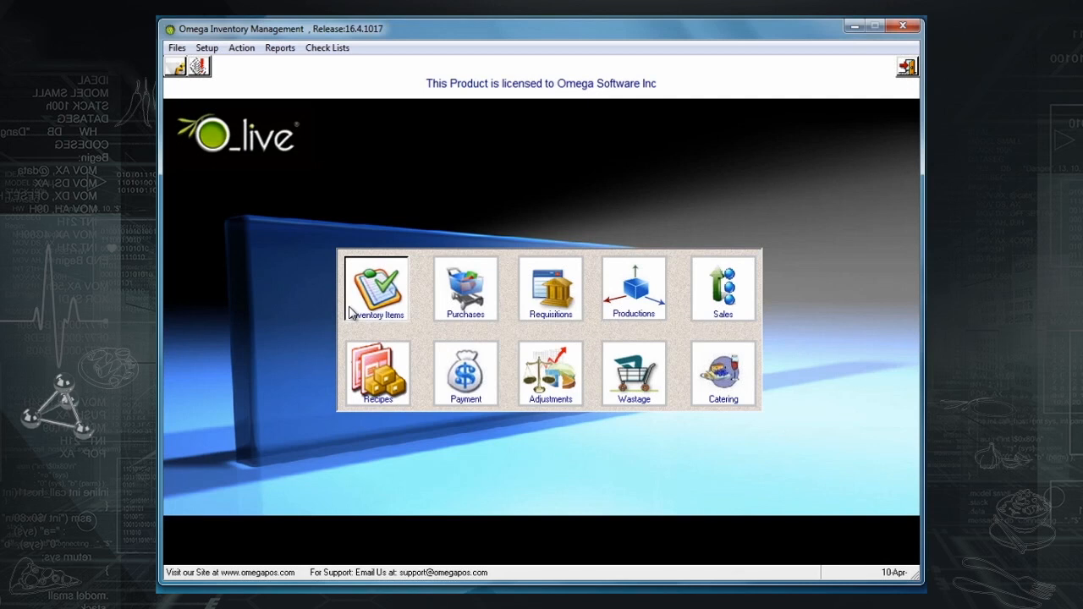
click(256, 103)
text(co)
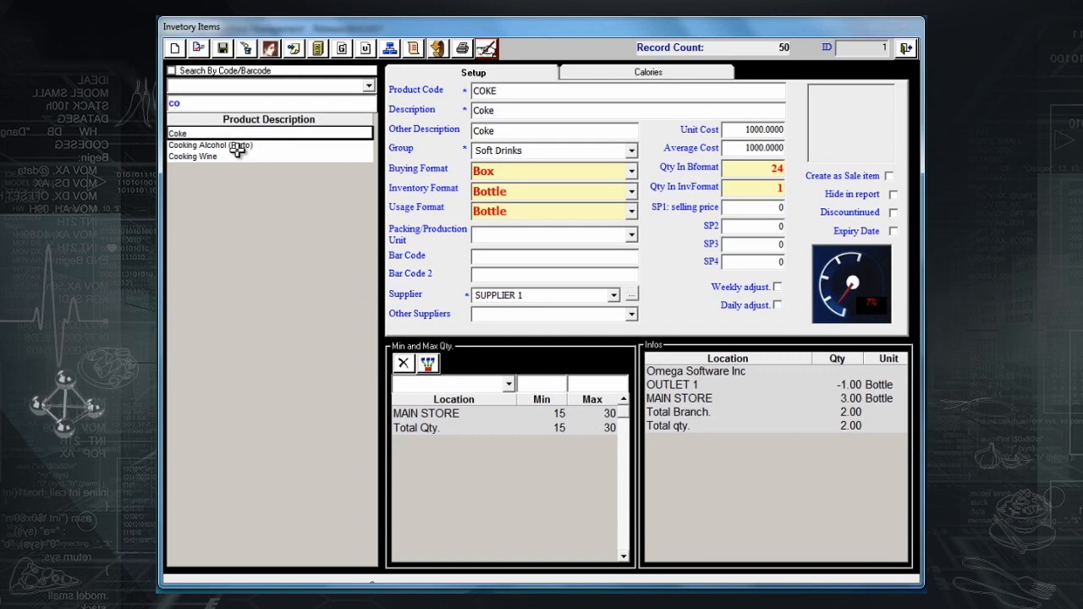
click(241, 102)
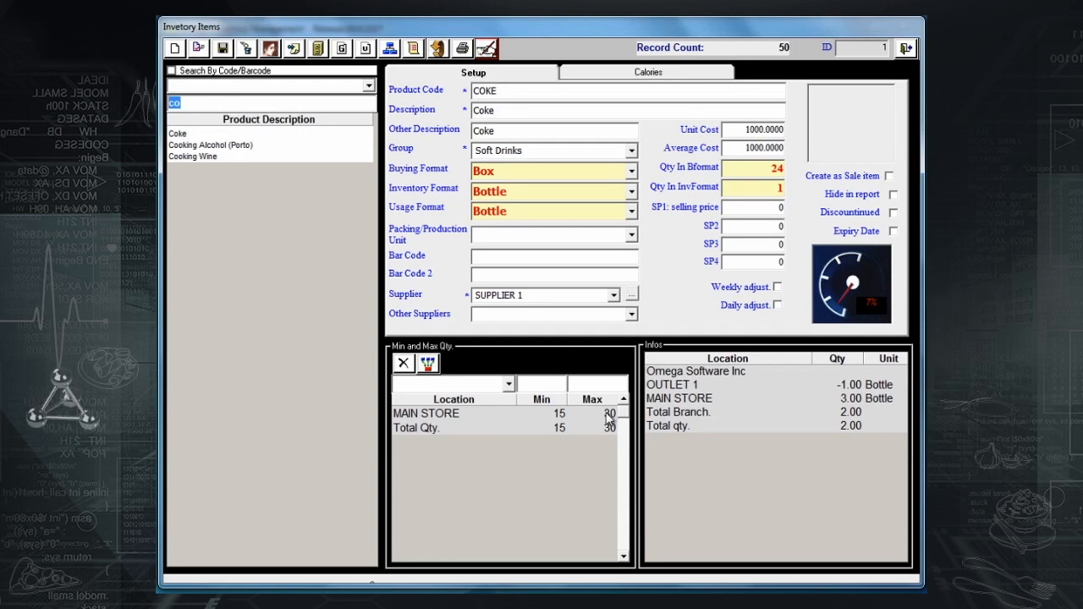
Add a minimum quantity of 50 and a maximum of 100 for Coke in the BAR location and save the item.
click(508, 386)
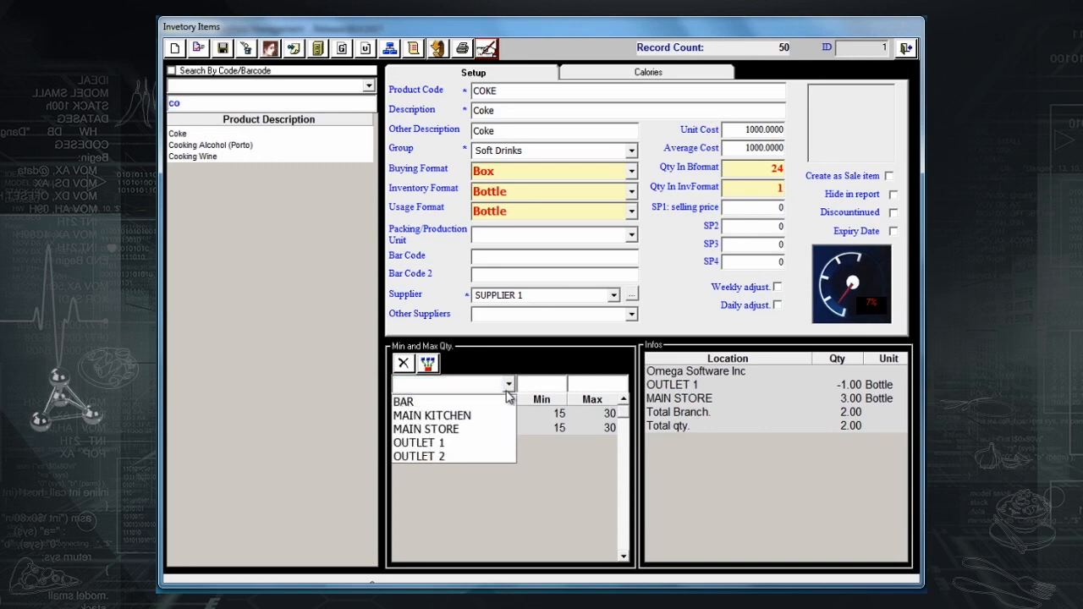
click(495, 403)
click(535, 386)
text(5)
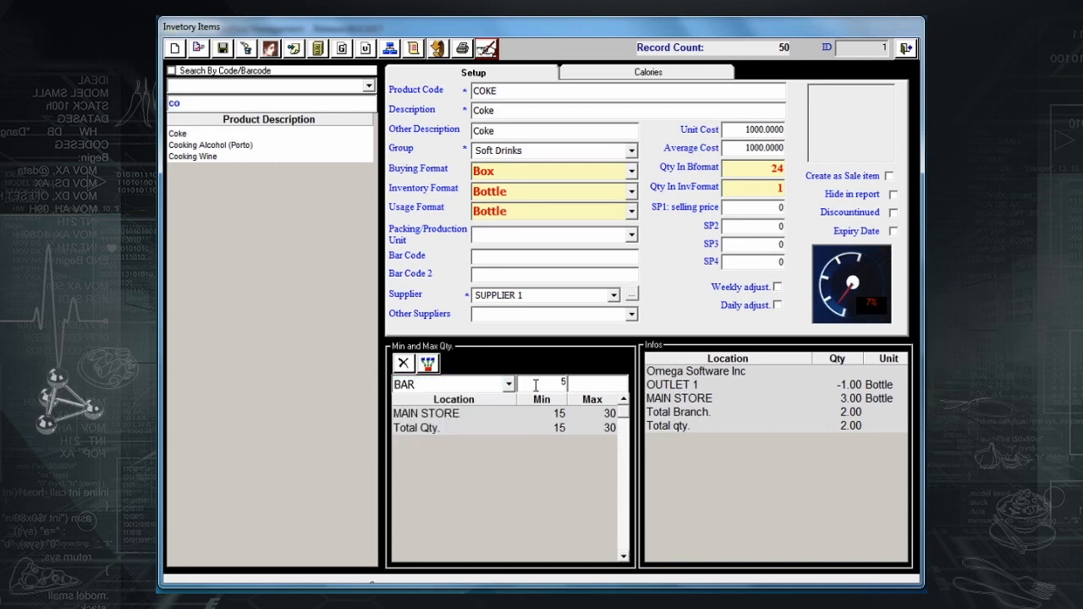
text(0100)
key(Return)
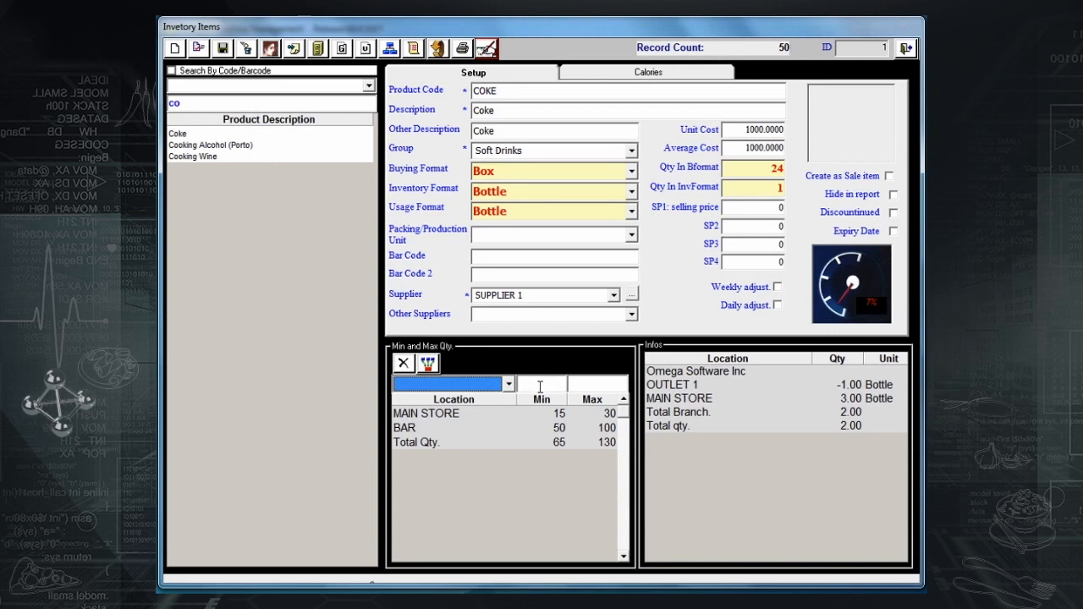
click(222, 48)
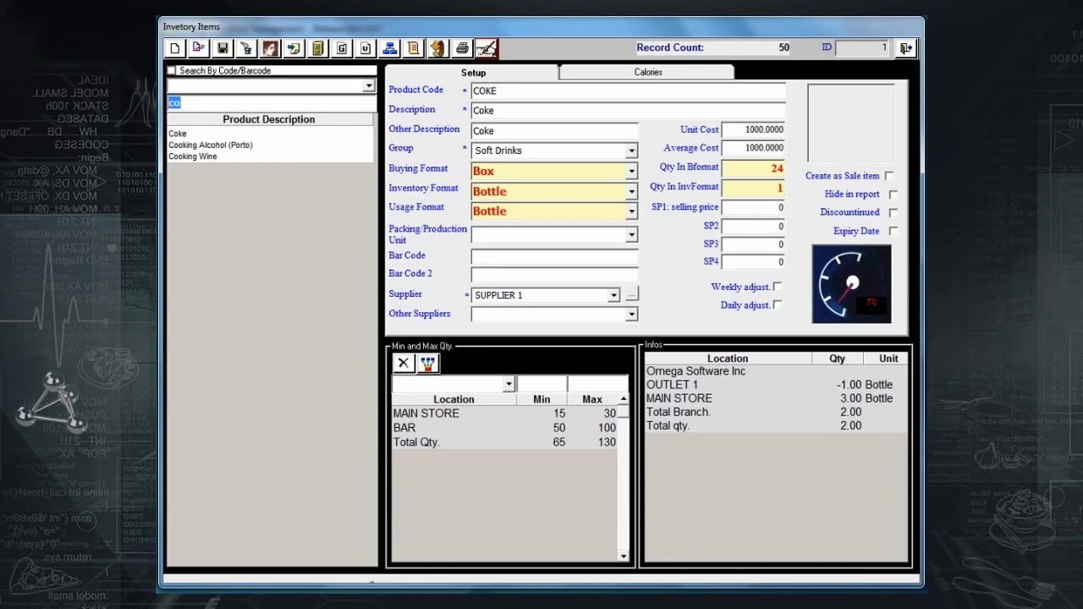
Search for "pe" to review Pepsi's minimum and maximum quantities by location, and close the inventory items.
text(pe)
key(Down)
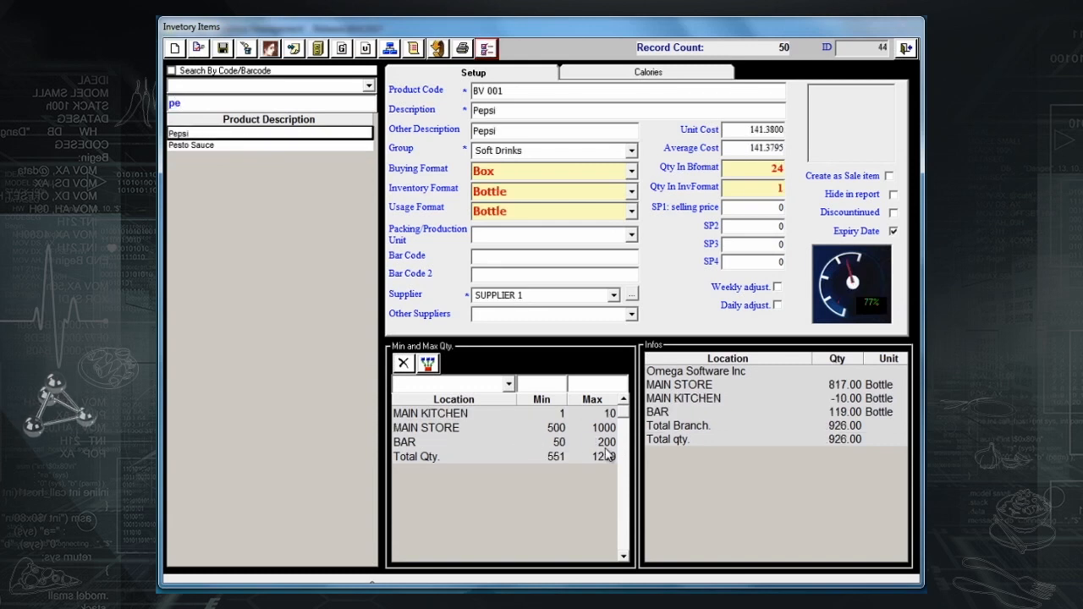
click(906, 49)
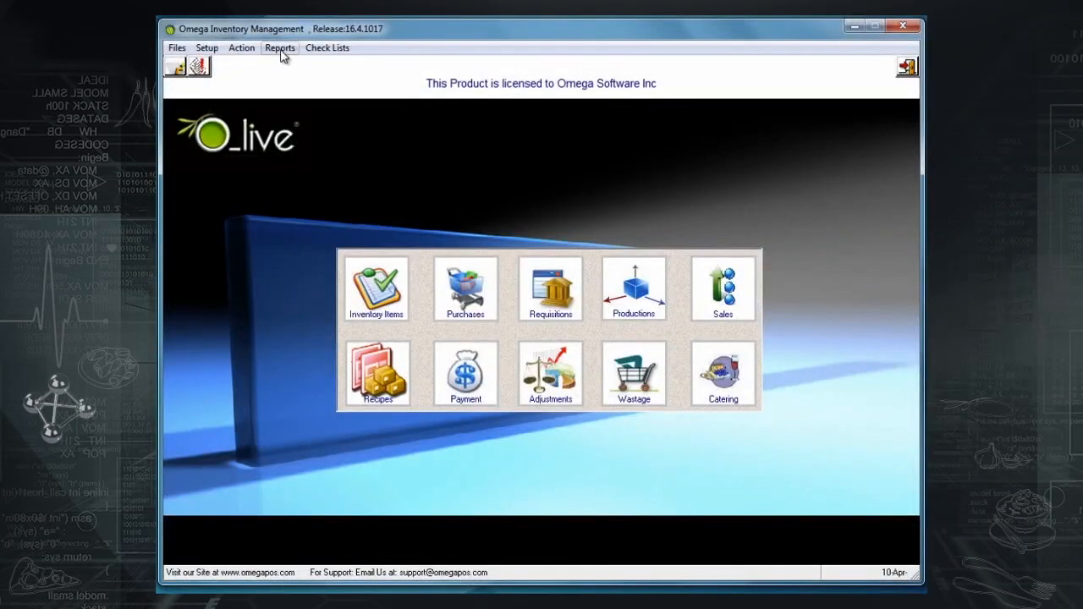
Preview the detailed Reorder suggestions report for all branches, locations, categories, divisions, groups and items.
click(280, 49)
mouse_move(292, 84)
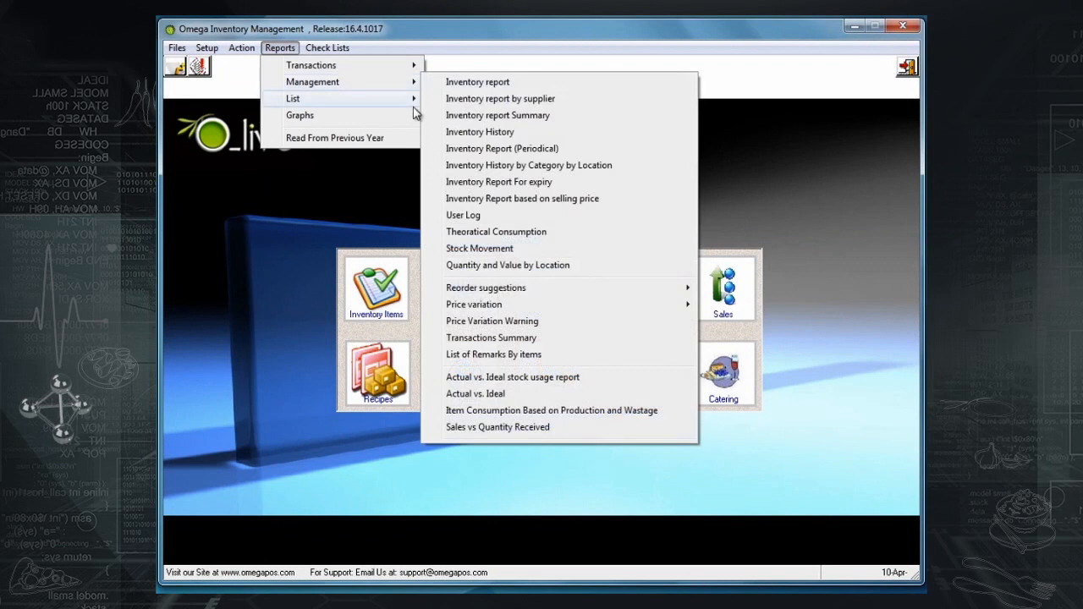
mouse_move(579, 292)
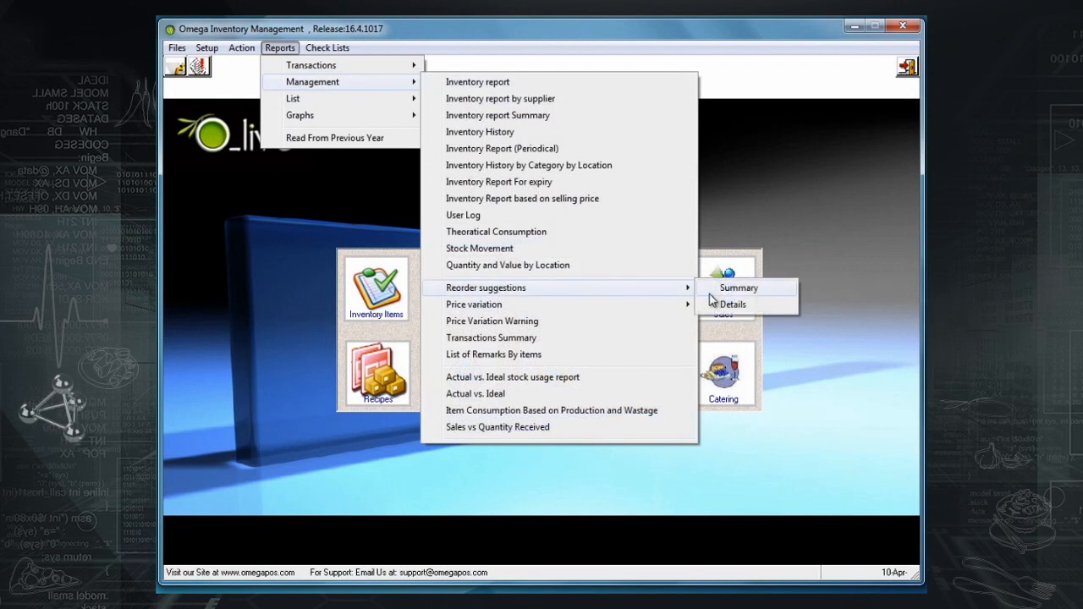
click(728, 305)
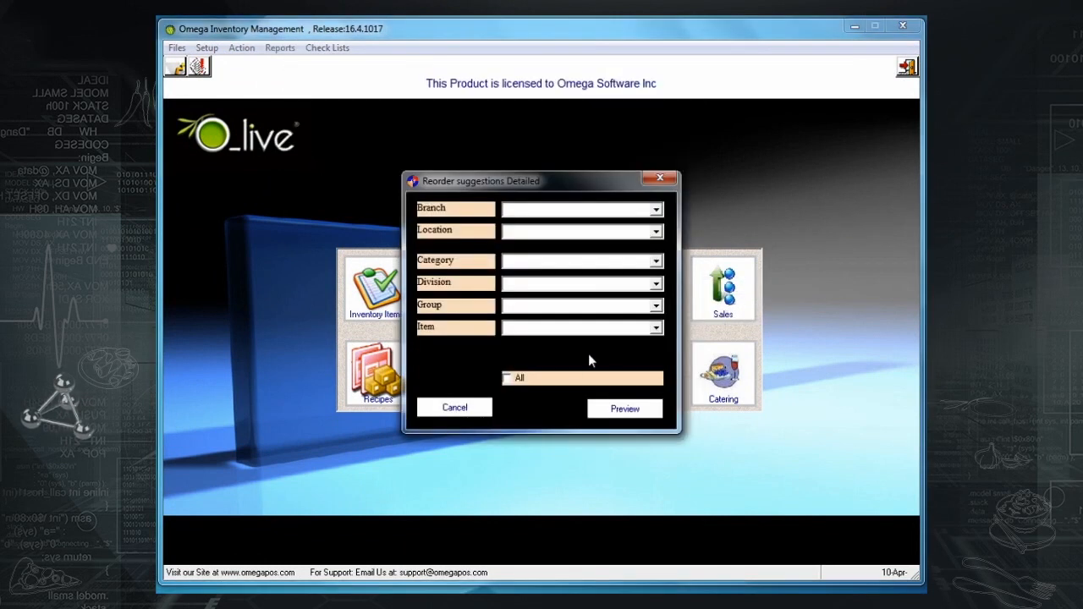
click(537, 381)
click(634, 410)
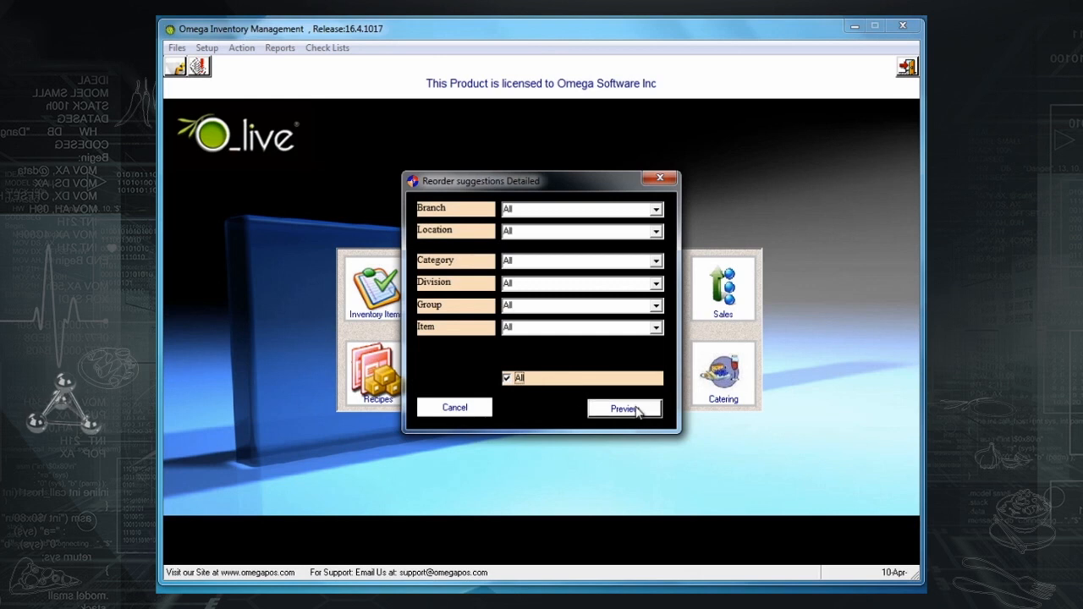